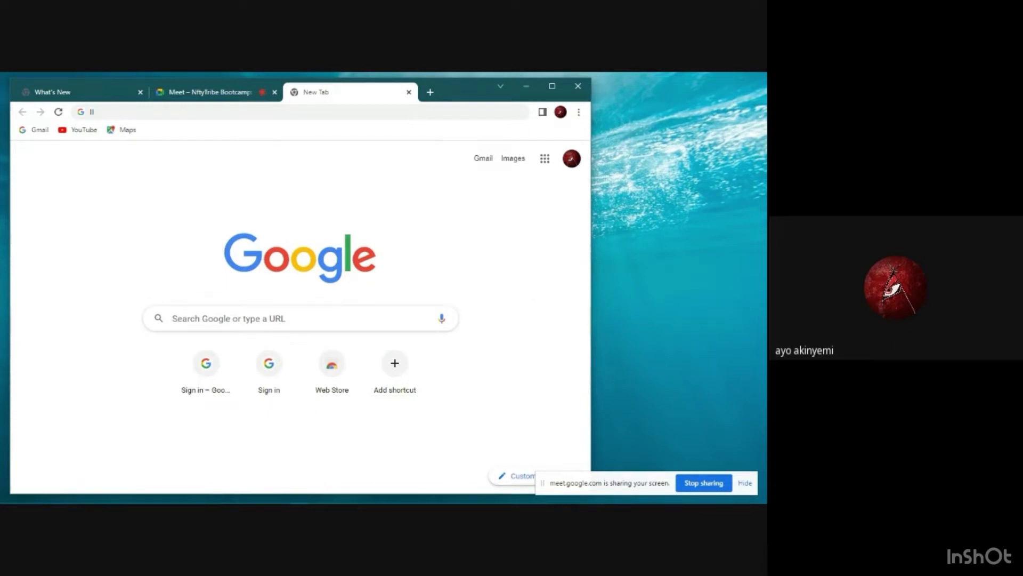
Bring Photoshop 2021 full-screen and open IMG_0394.JPG from Recent files
{"action": "mouse_move", "coordinate": [259, 501]}
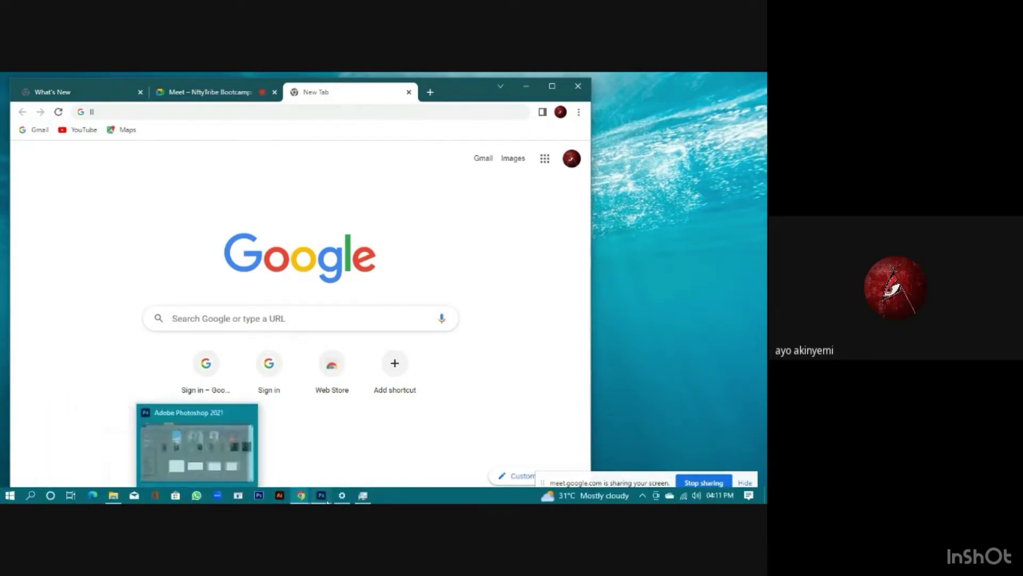
{"action": "mouse_move", "coordinate": [327, 501]}
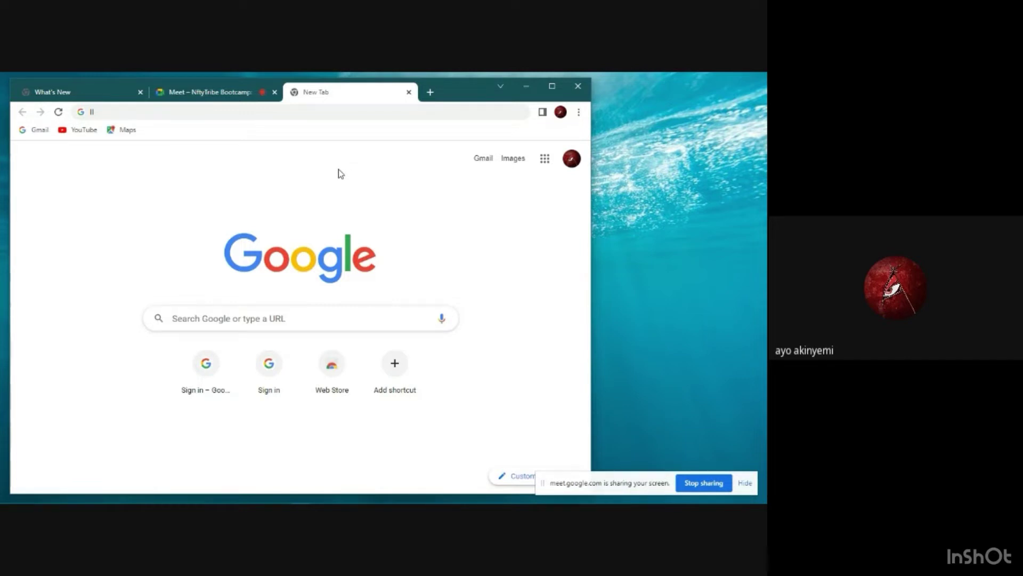
{"action": "mouse_move", "coordinate": [442, 502]}
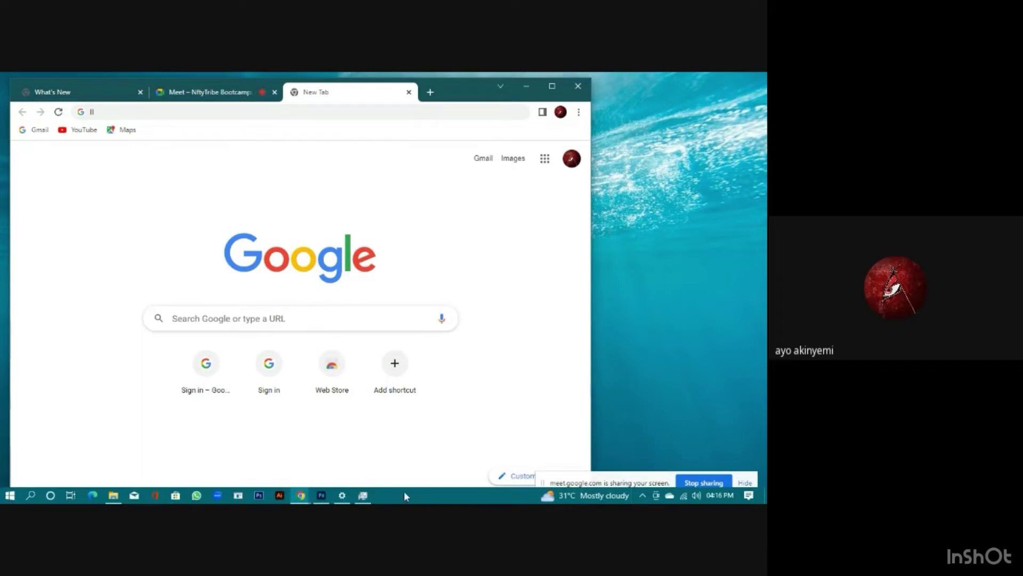
{"action": "left_click", "coordinate": [321, 495]}
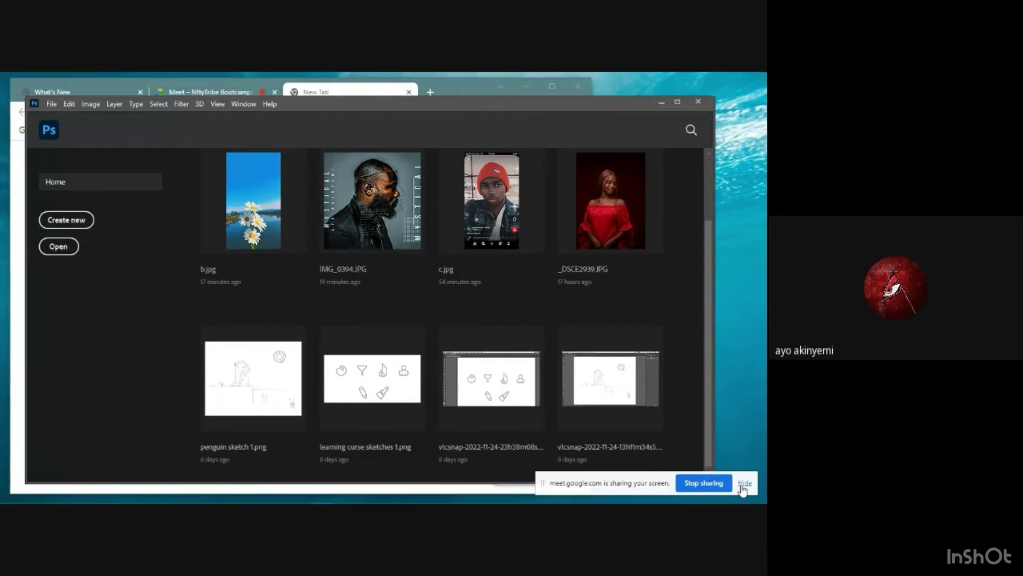
{"action": "left_click_drag", "start_coordinate": [653, 479], "coordinate": [754, 475]}
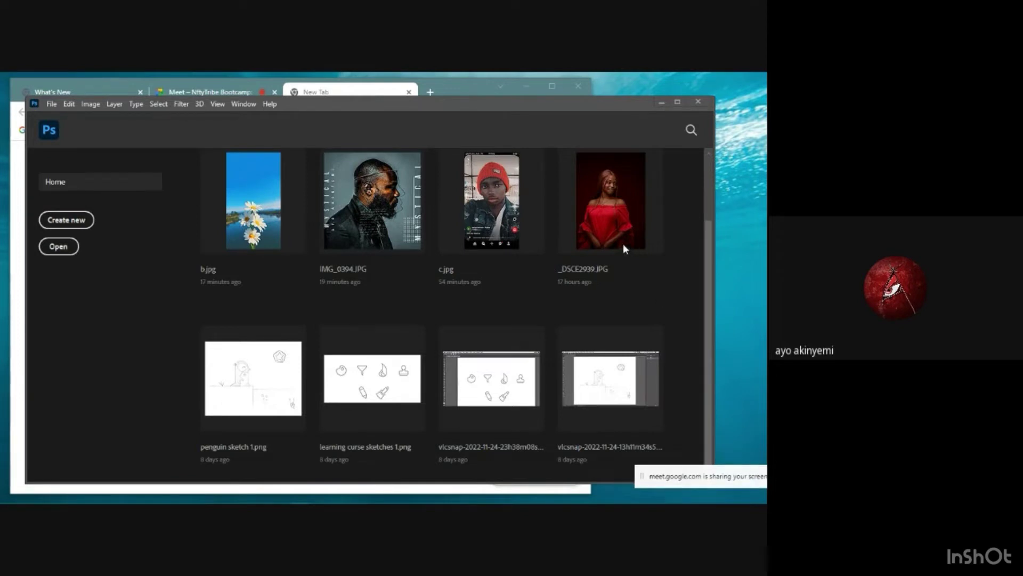
{"action": "left_click", "coordinate": [676, 103]}
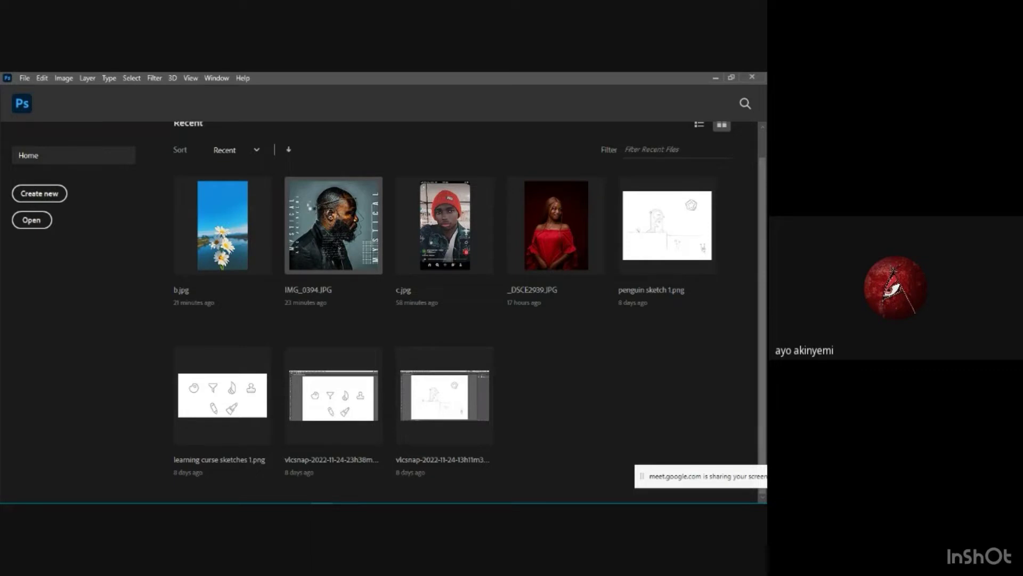
{"action": "right_click", "coordinate": [692, 152], "text": "alt+shift"}
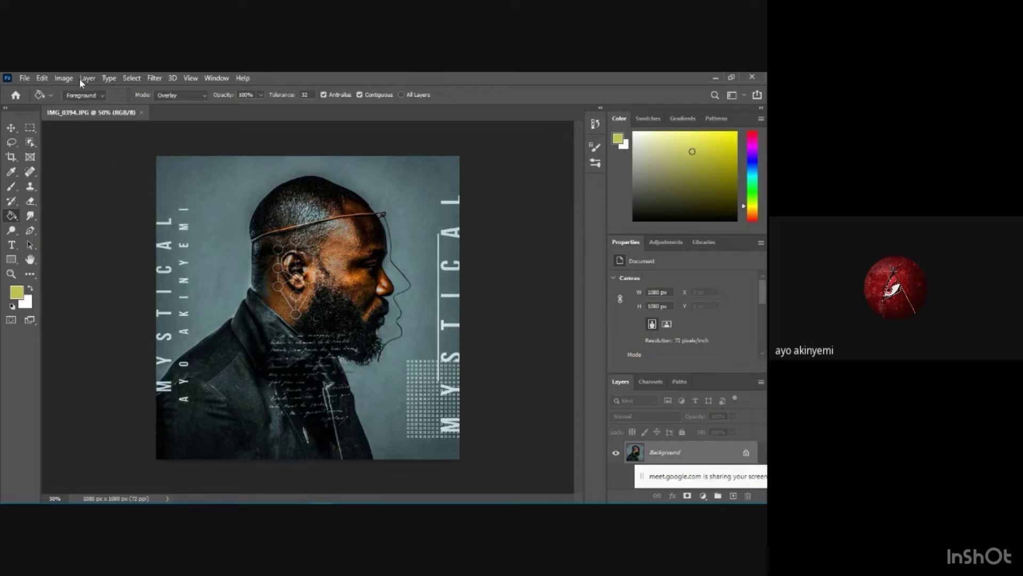
Apply Shadows/Highlights with Shadows Amount 12% and Highlights Amount 44%
{"action": "left_click", "coordinate": [63, 78]}
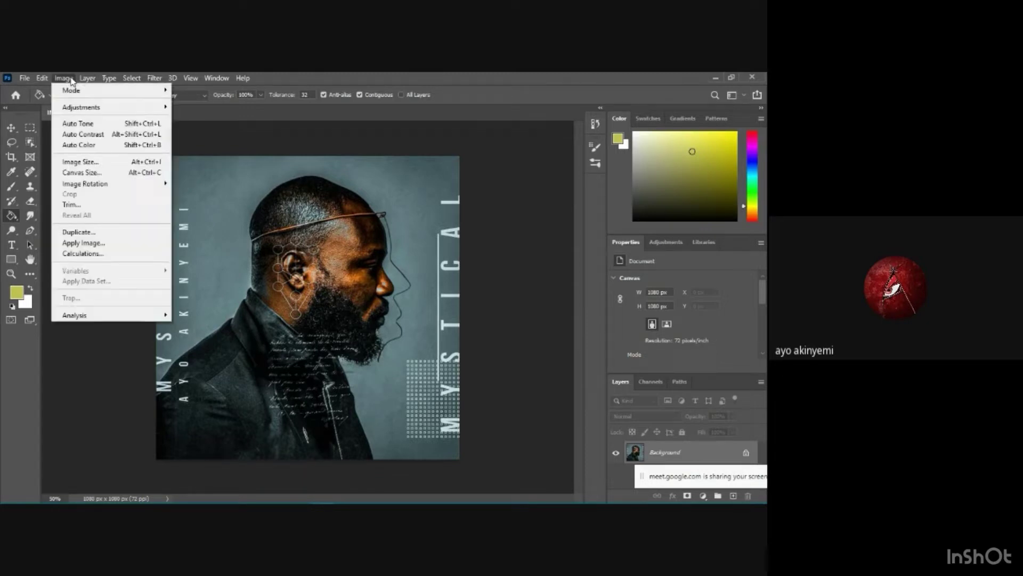
{"action": "mouse_move", "coordinate": [80, 107]}
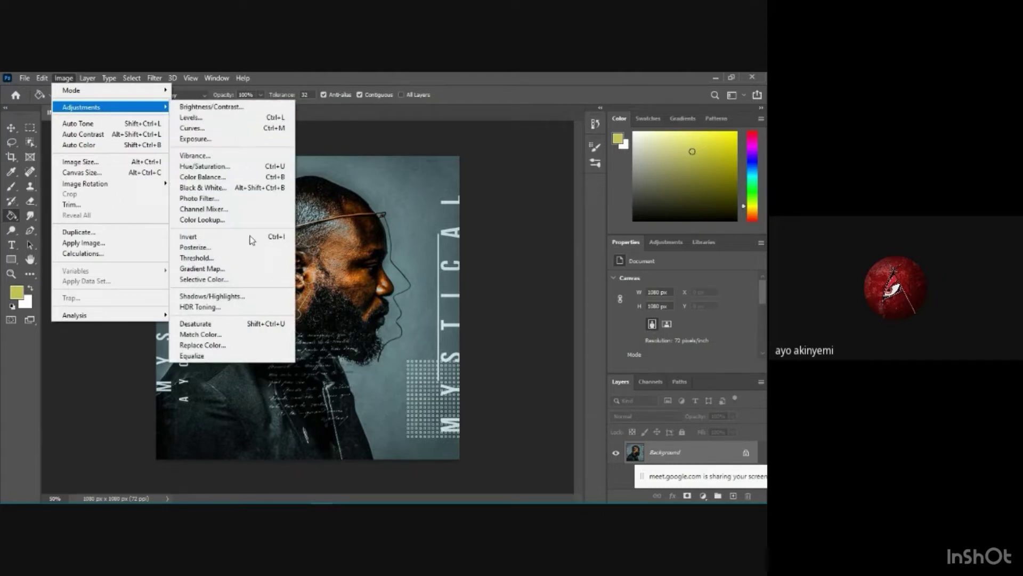
{"action": "left_click", "coordinate": [238, 298]}
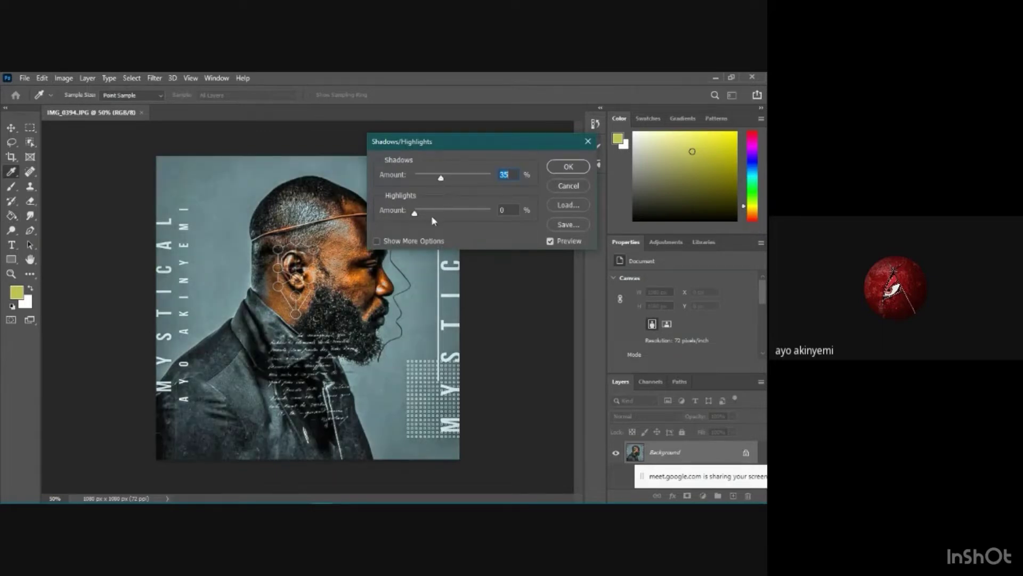
{"action": "left_click_drag", "start_coordinate": [416, 213], "coordinate": [421, 177]}
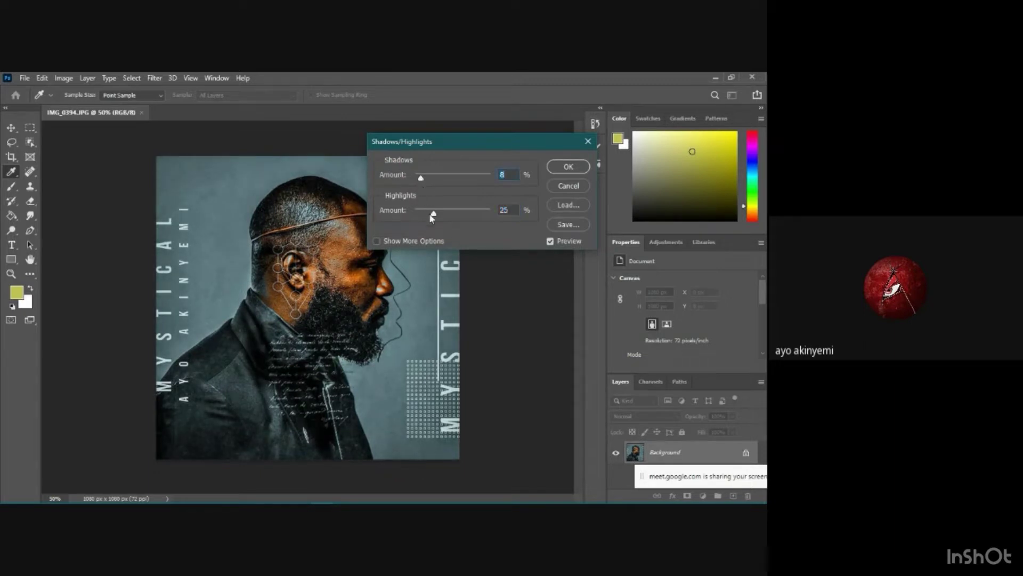
{"action": "mouse_move", "coordinate": [432, 216]}
{"action": "left_mouse_down"}
{"action": "mouse_move", "coordinate": [477, 213]}
{"action": "mouse_move", "coordinate": [447, 213]}
{"action": "left_mouse_up"}
{"action": "left_click_drag", "start_coordinate": [421, 178], "coordinate": [424, 182]}
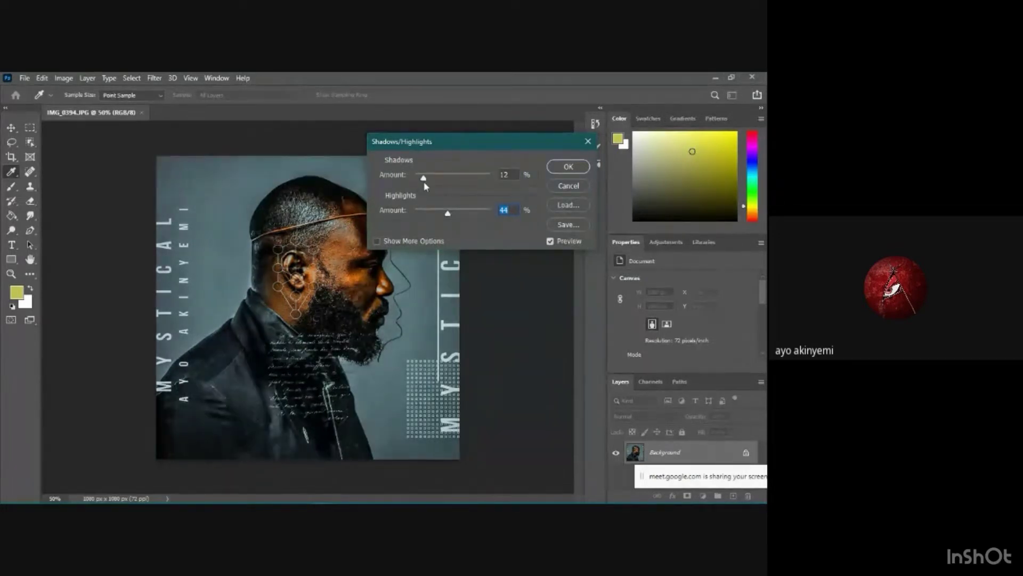
{"action": "left_click", "coordinate": [570, 167]}
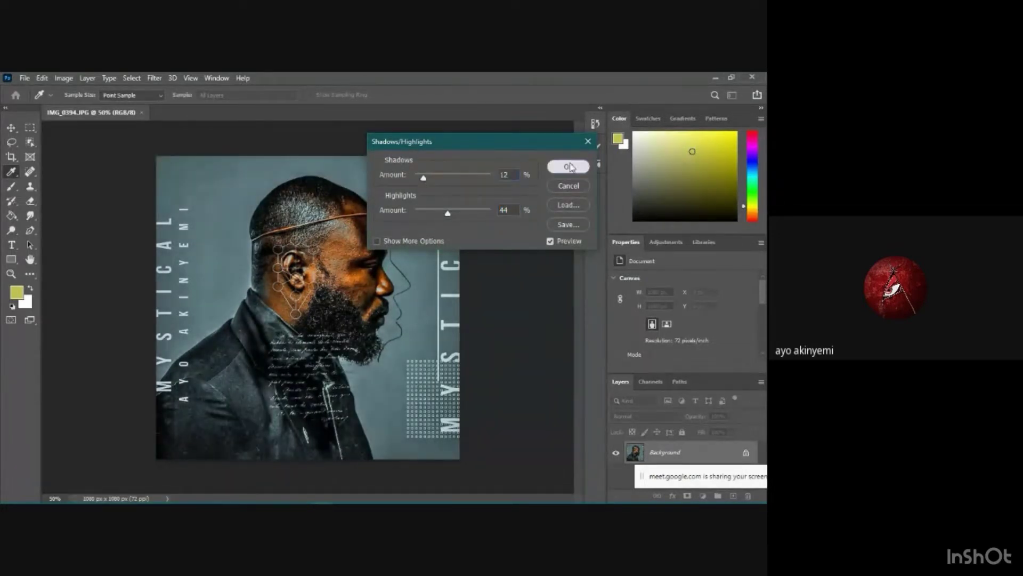
{"action": "left_click", "coordinate": [63, 77]}
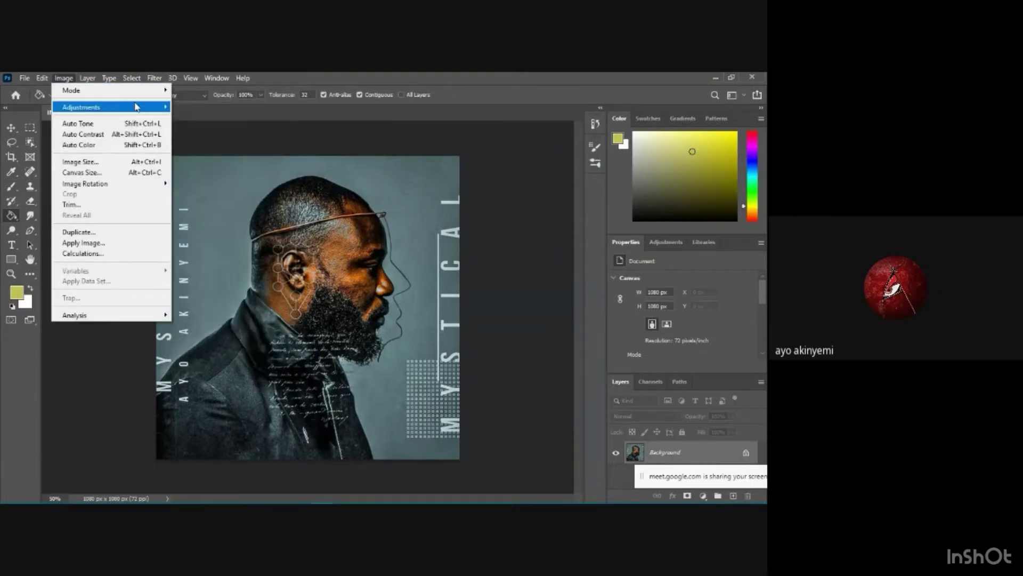
Open Levels, dismiss it unchanged, and switch to the Path Selection tool
{"action": "mouse_move", "coordinate": [137, 107]}
{"action": "left_click", "coordinate": [195, 117]}
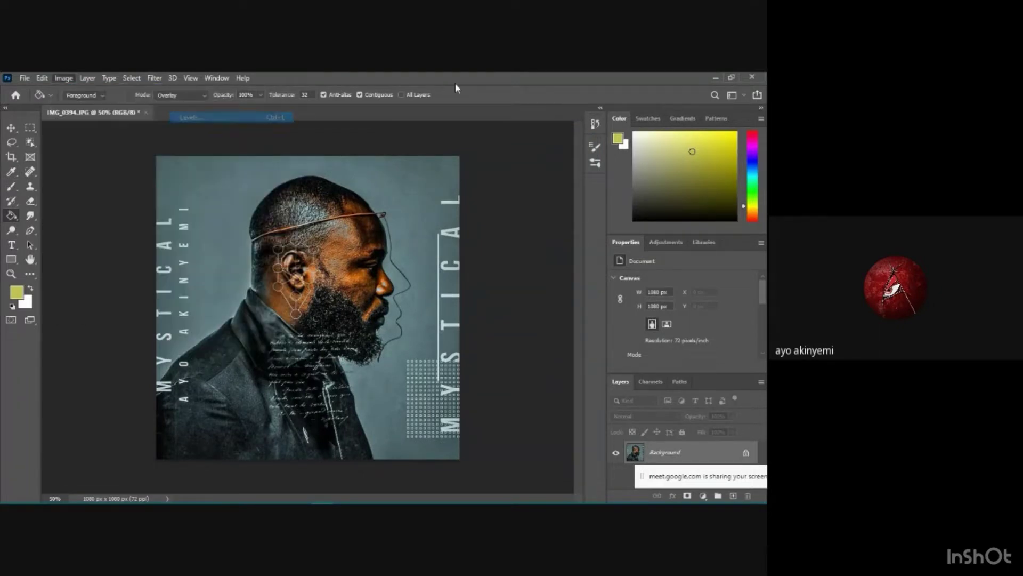
{"action": "left_click_drag", "start_coordinate": [427, 140], "coordinate": [583, 130]}
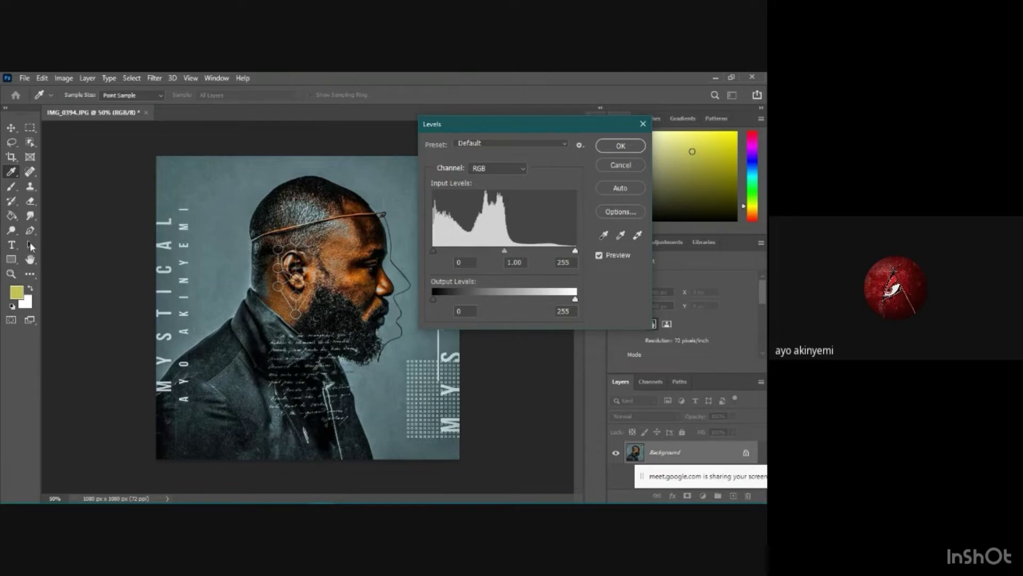
{"action": "key", "text": "Escape"}
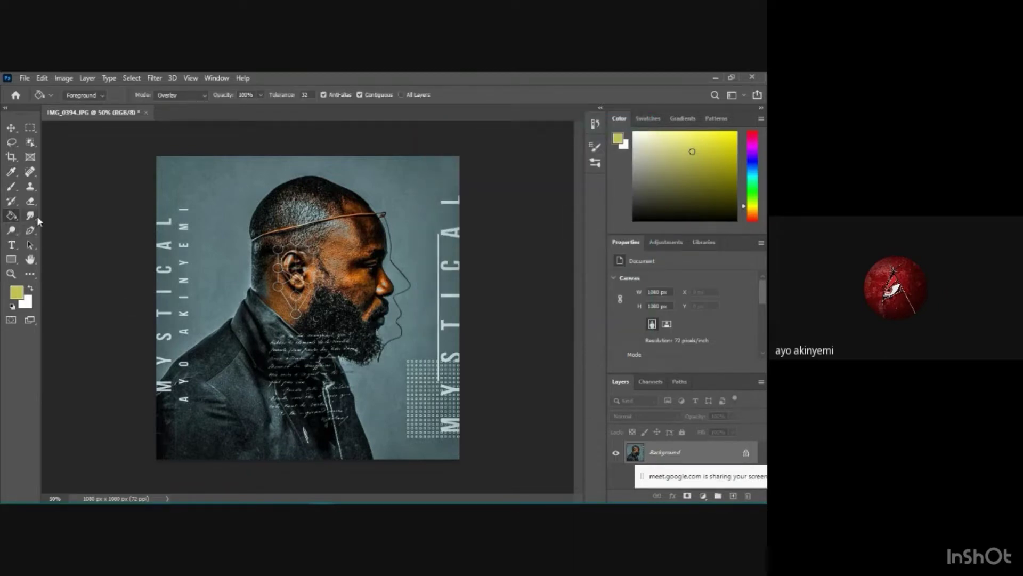
{"action": "left_click", "coordinate": [30, 244]}
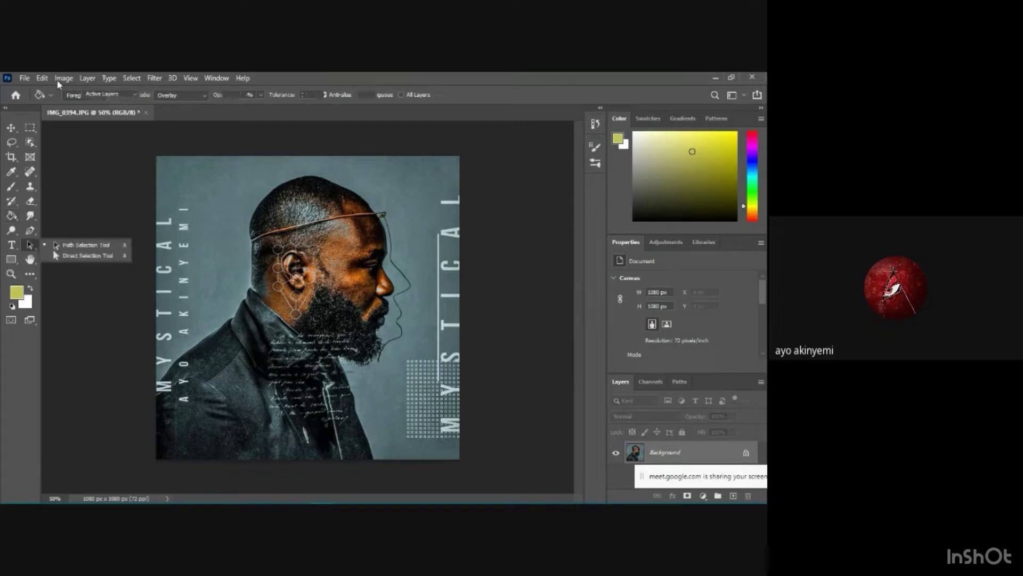
{"action": "left_click", "coordinate": [80, 255]}
Apply a Levels adjustment with input levels 3, 0.84 and 182
{"action": "left_click", "coordinate": [65, 77]}
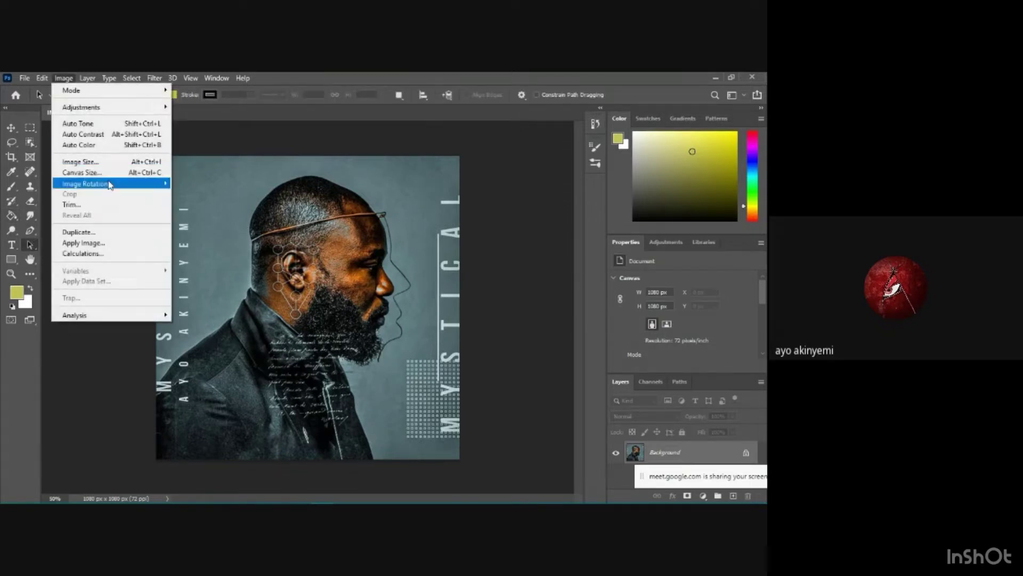
{"action": "mouse_move", "coordinate": [109, 185]}
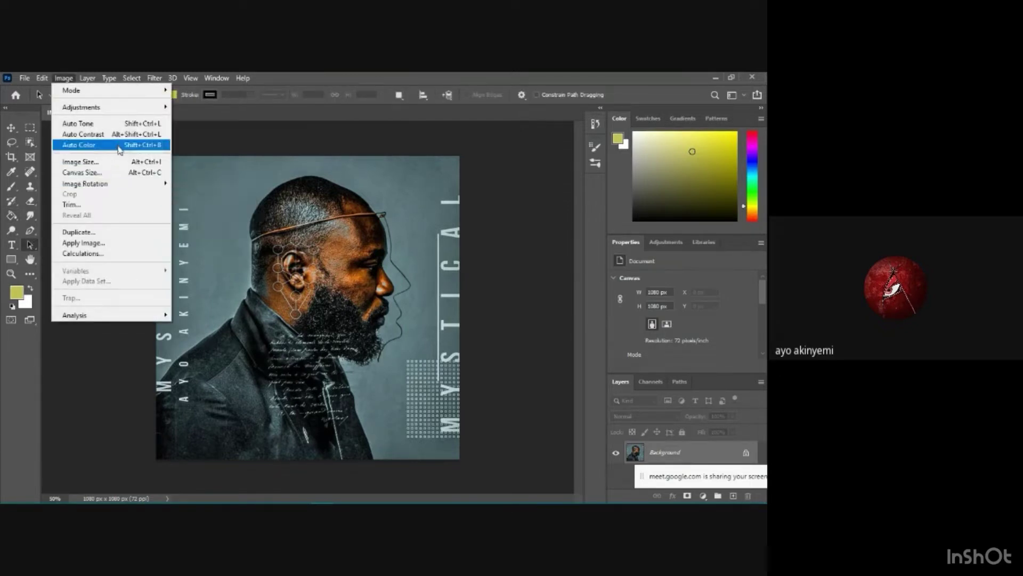
{"action": "mouse_move", "coordinate": [122, 108]}
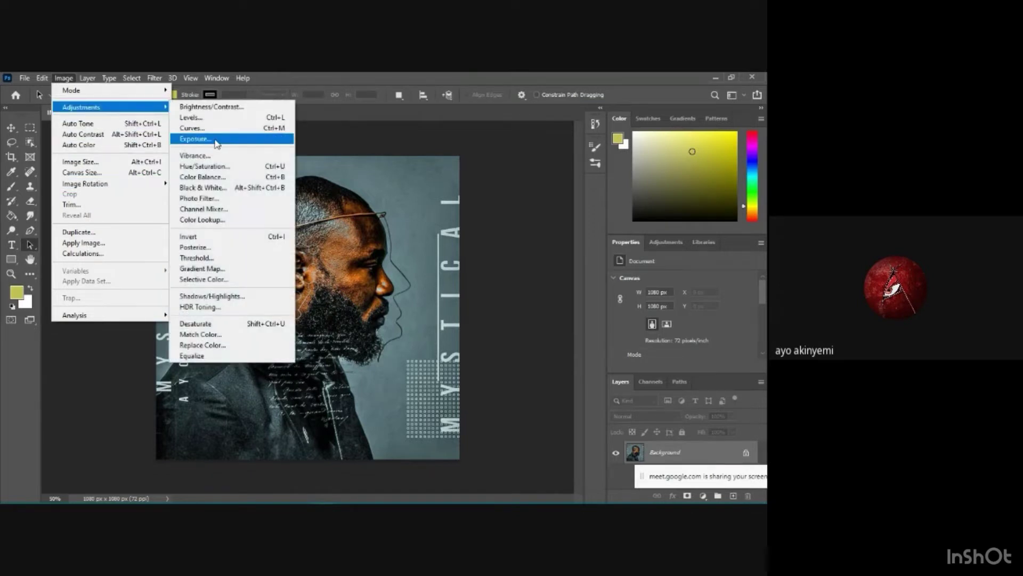
{"action": "left_click", "coordinate": [216, 117]}
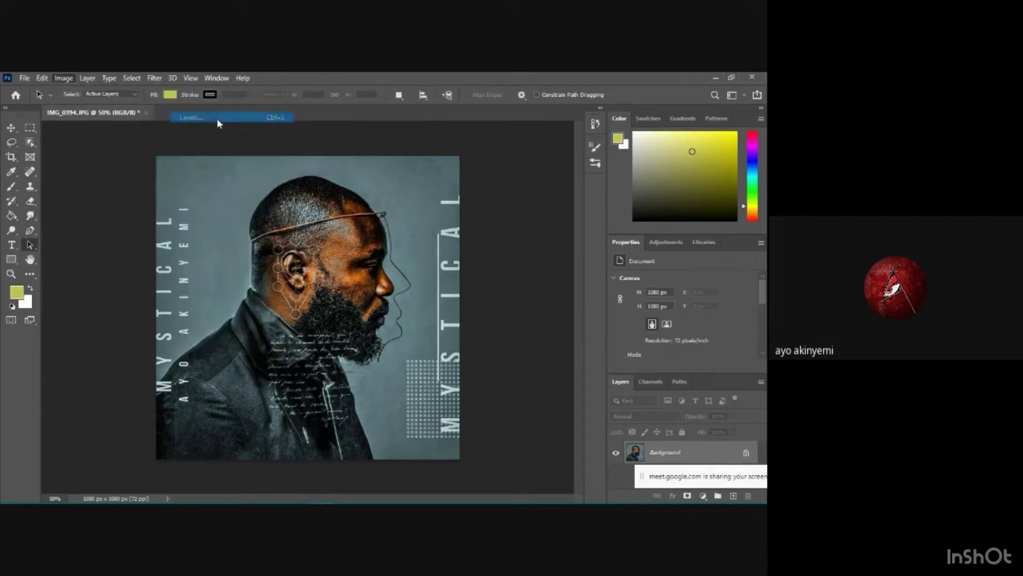
{"action": "left_click_drag", "start_coordinate": [552, 123], "coordinate": [595, 106]}
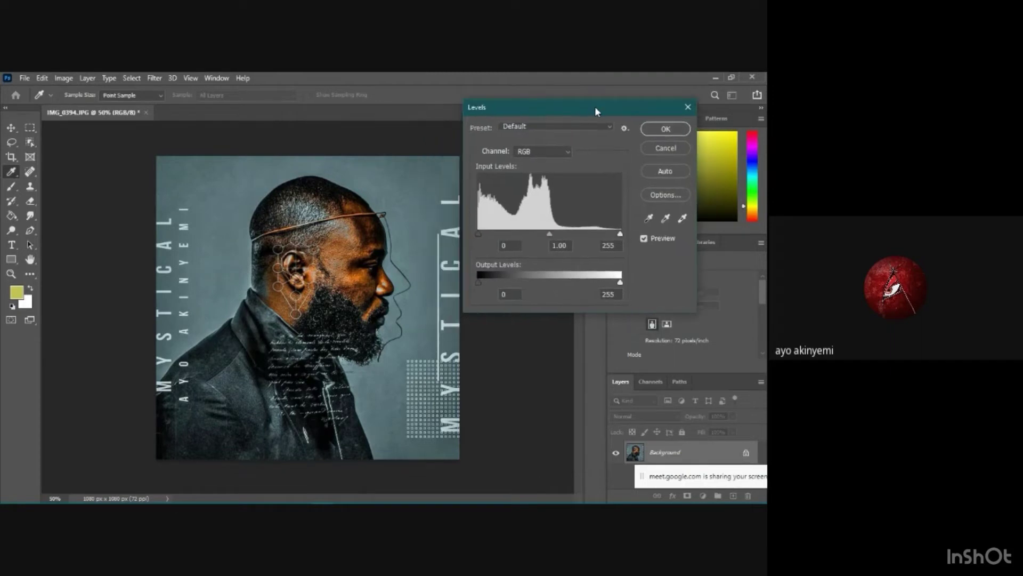
{"action": "left_click_drag", "start_coordinate": [545, 233], "coordinate": [556, 234]}
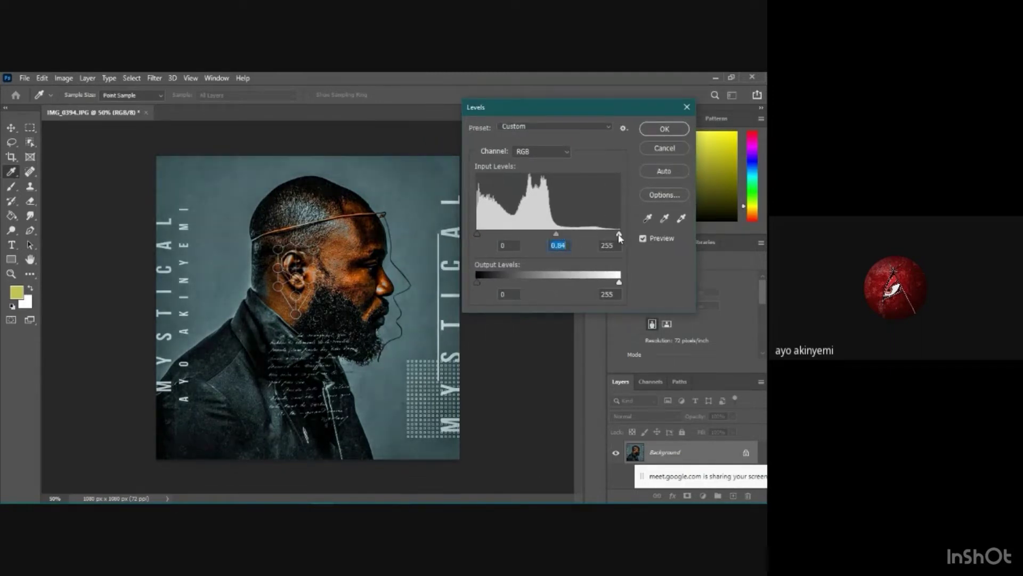
{"action": "left_click_drag", "start_coordinate": [619, 234], "coordinate": [596, 234]}
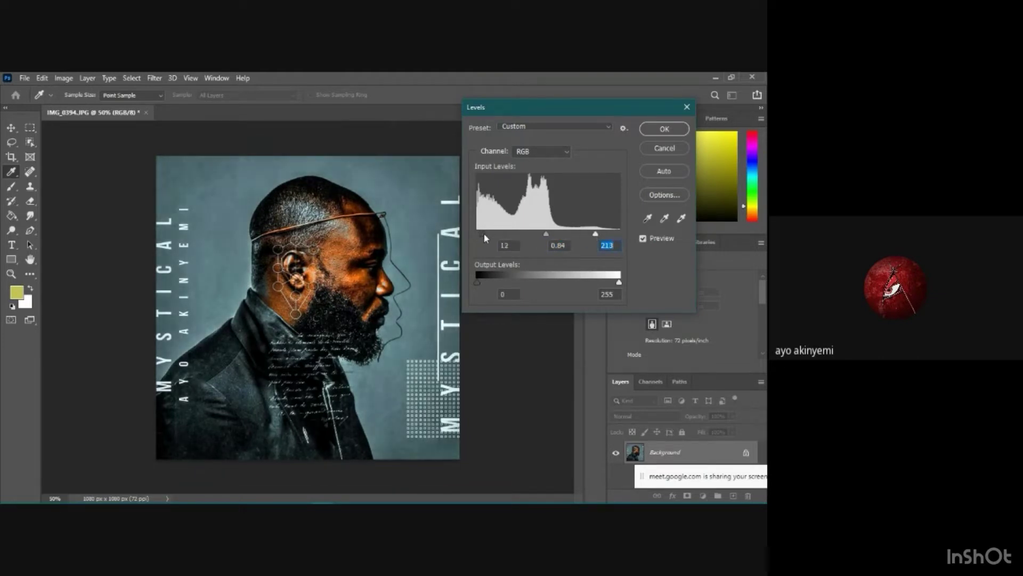
{"action": "left_click_drag", "start_coordinate": [483, 235], "coordinate": [479, 233]}
{"action": "left_click_drag", "start_coordinate": [596, 234], "coordinate": [579, 235]}
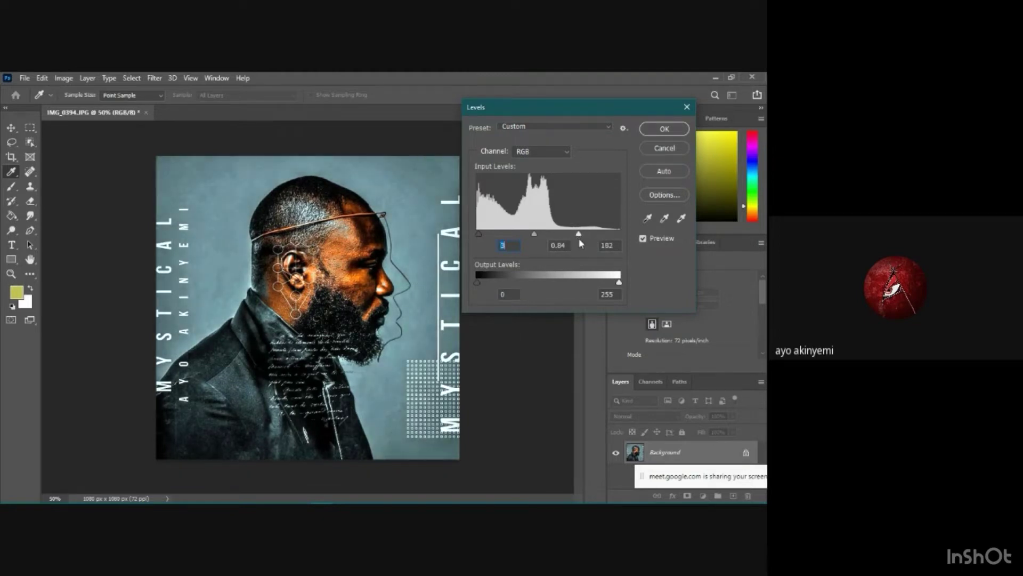
{"action": "left_click", "coordinate": [666, 130]}
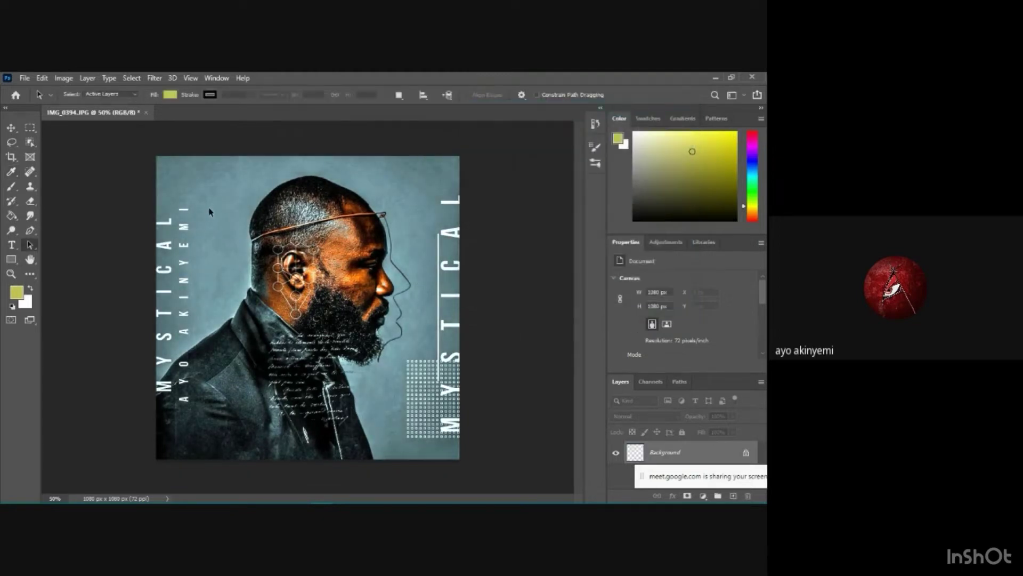
{"action": "left_click", "coordinate": [65, 80]}
{"action": "mouse_move", "coordinate": [68, 107]}
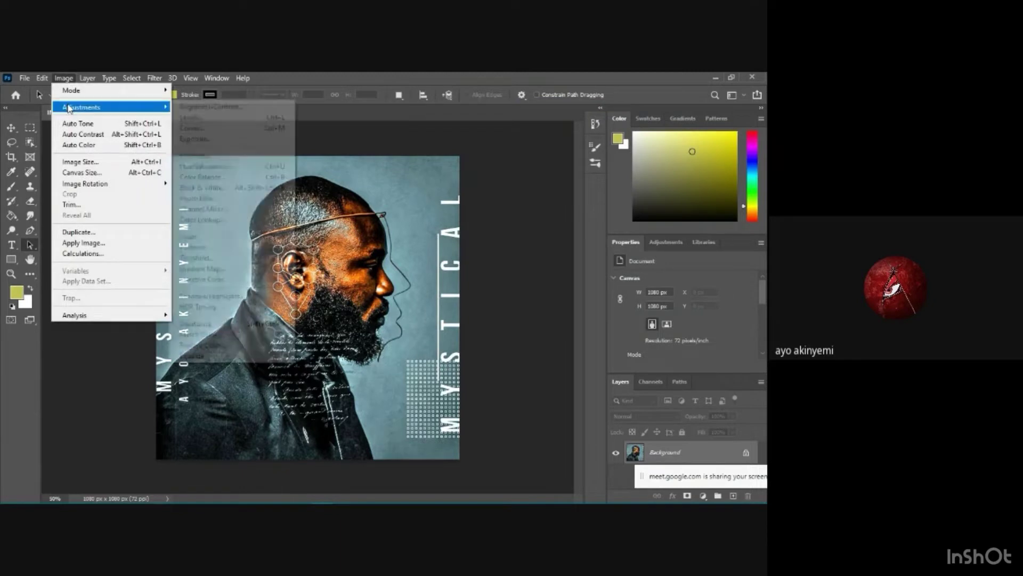
Apply Curves raising input 121 to output 141 and lowering the white endpoint to 237
{"action": "left_click", "coordinate": [198, 129]}
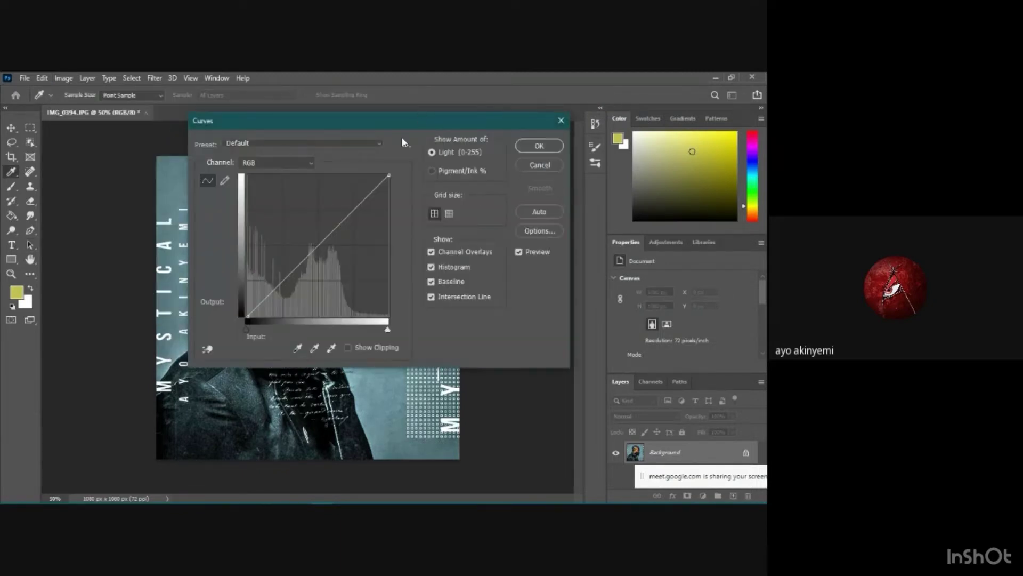
{"action": "left_click_drag", "start_coordinate": [330, 129], "coordinate": [513, 121]}
{"action": "left_click_drag", "start_coordinate": [506, 229], "coordinate": [499, 231]}
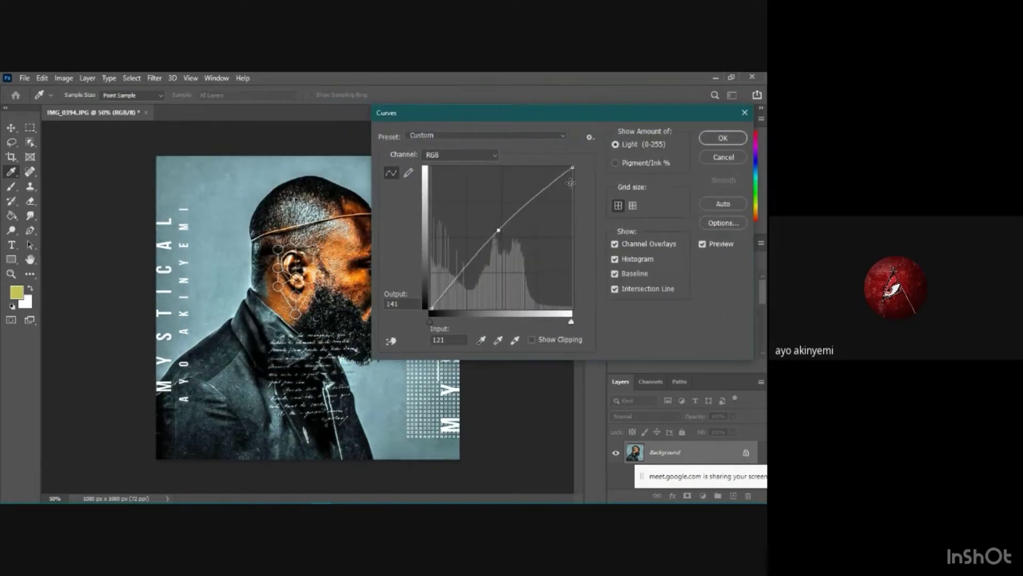
{"action": "left_click_drag", "start_coordinate": [574, 167], "coordinate": [573, 177]}
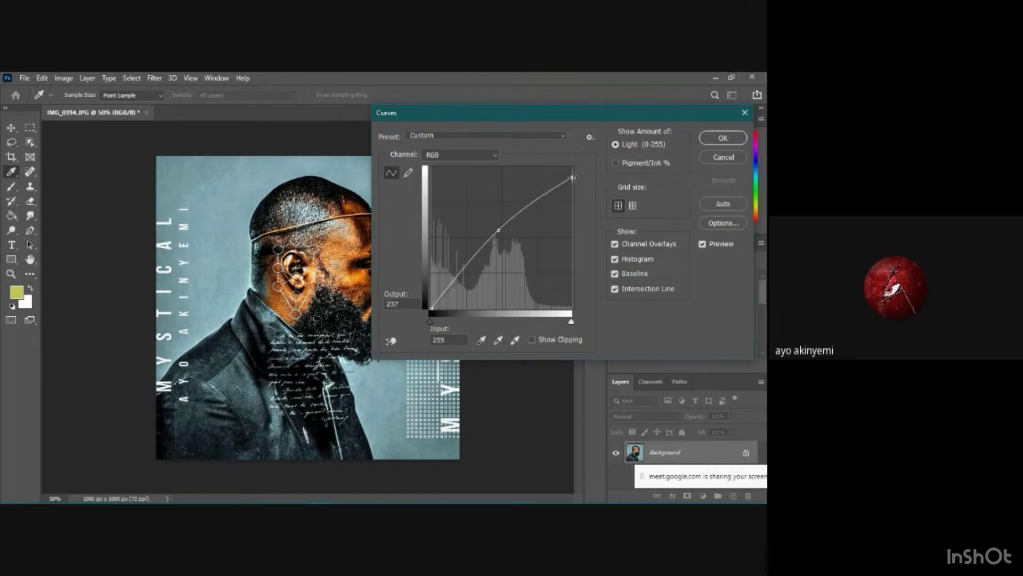
{"action": "left_click", "coordinate": [723, 138]}
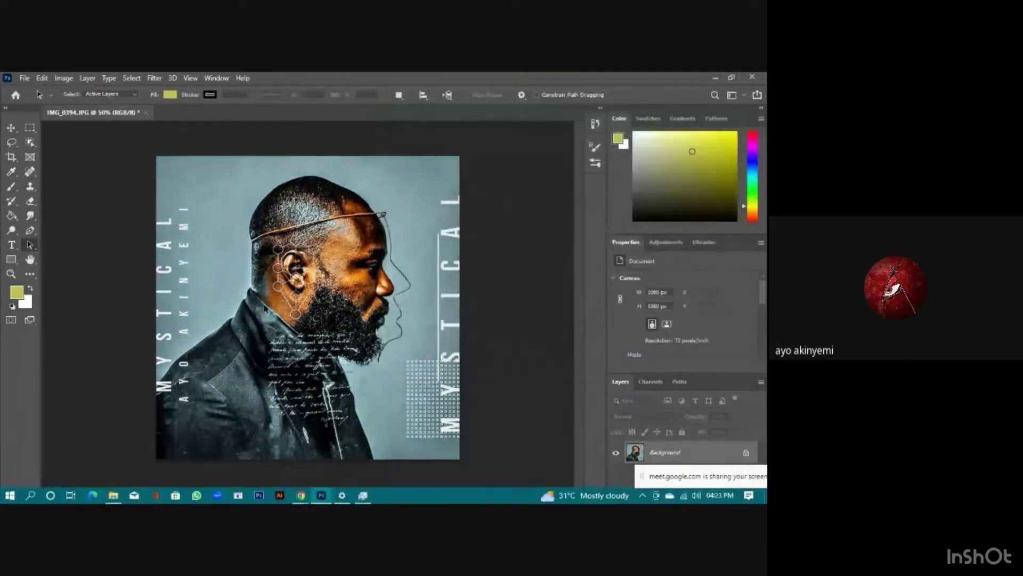
Apply a Vibrance adjustment with Vibrance +16 and Saturation +100
{"action": "left_click", "coordinate": [64, 77]}
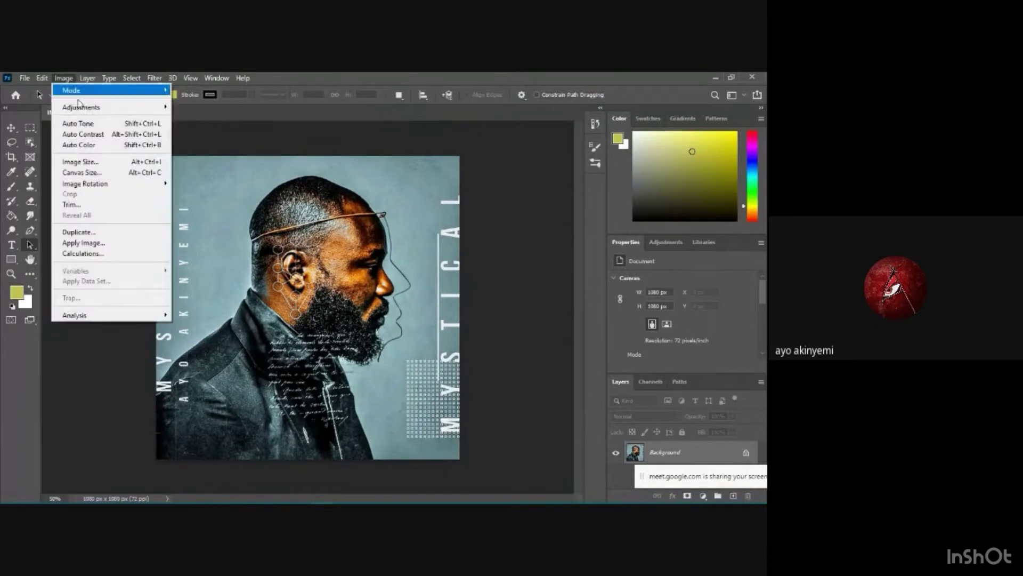
{"action": "mouse_move", "coordinate": [94, 113]}
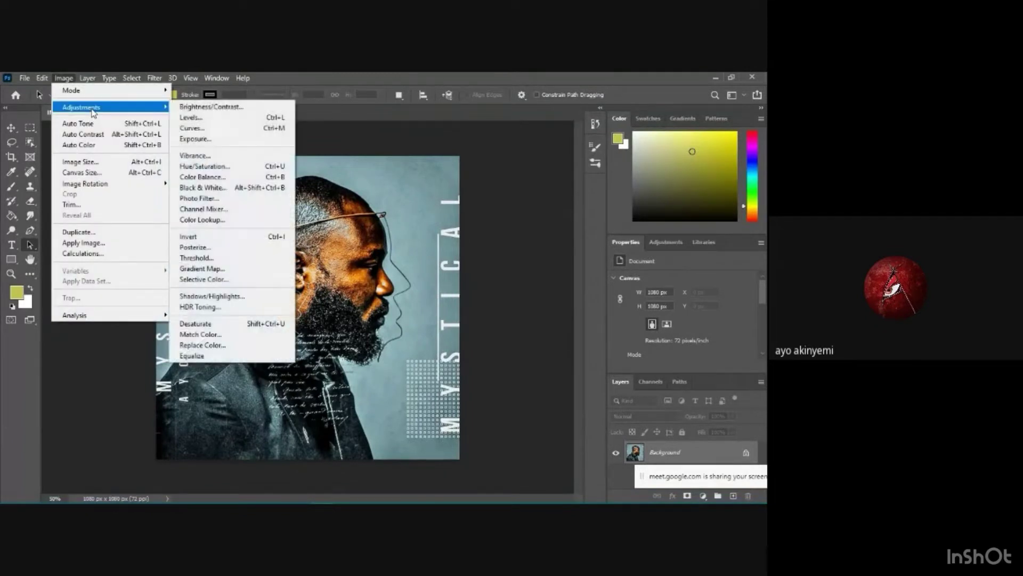
{"action": "left_click", "coordinate": [207, 160]}
{"action": "left_click_drag", "start_coordinate": [482, 122], "coordinate": [562, 106]}
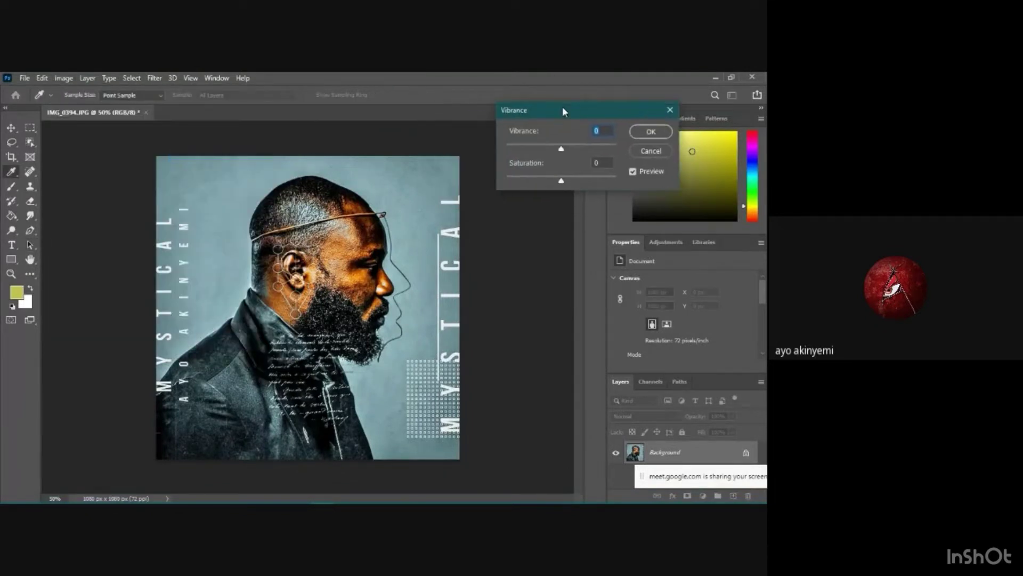
{"action": "left_click_drag", "start_coordinate": [562, 149], "coordinate": [627, 175]}
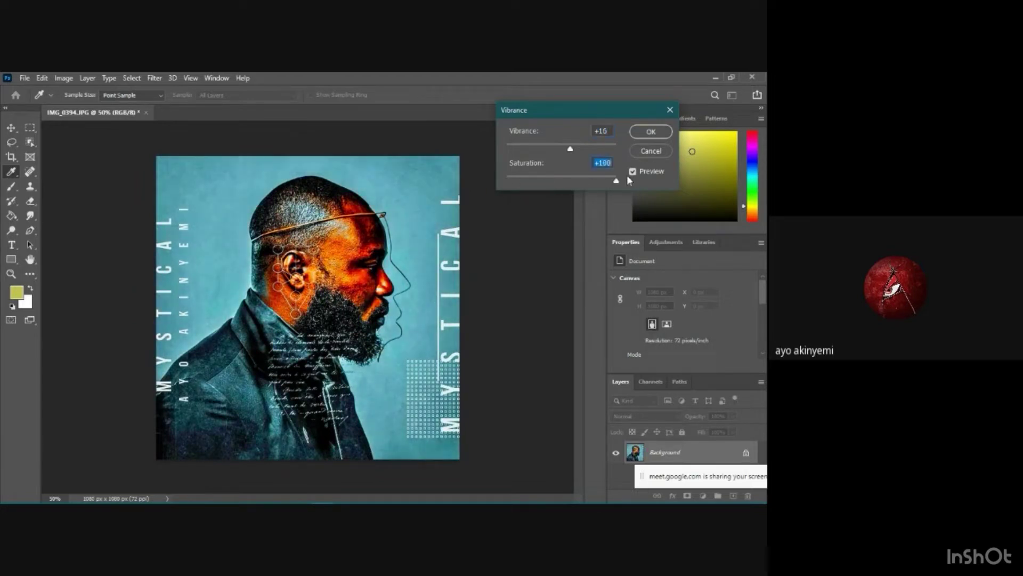
{"action": "left_click", "coordinate": [651, 132]}
{"action": "key", "text": "a"}
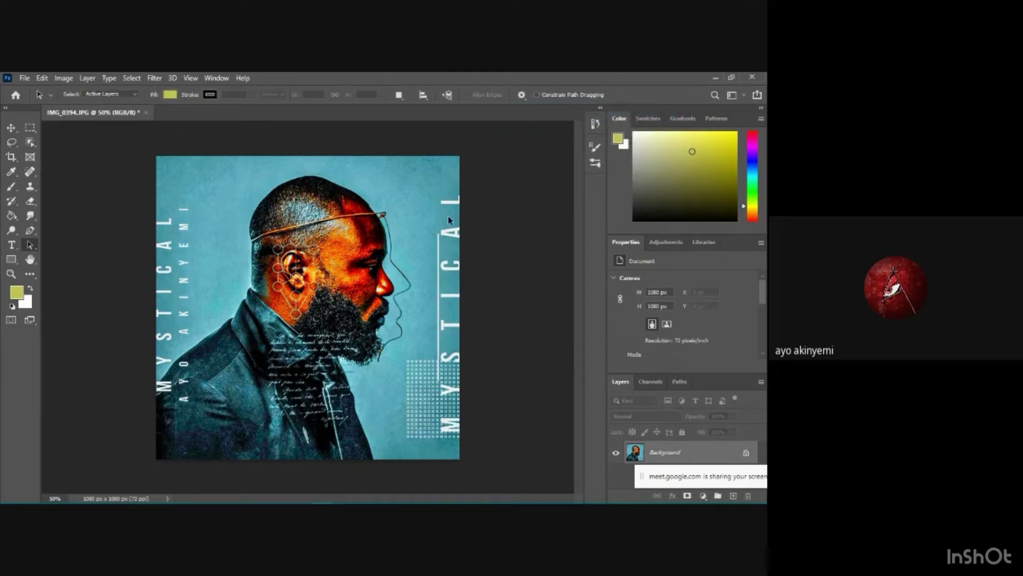
Test green and yellow-olive Paint Bucket overlay fills on the blue background, undoing each
{"action": "left_click", "coordinate": [10, 217]}
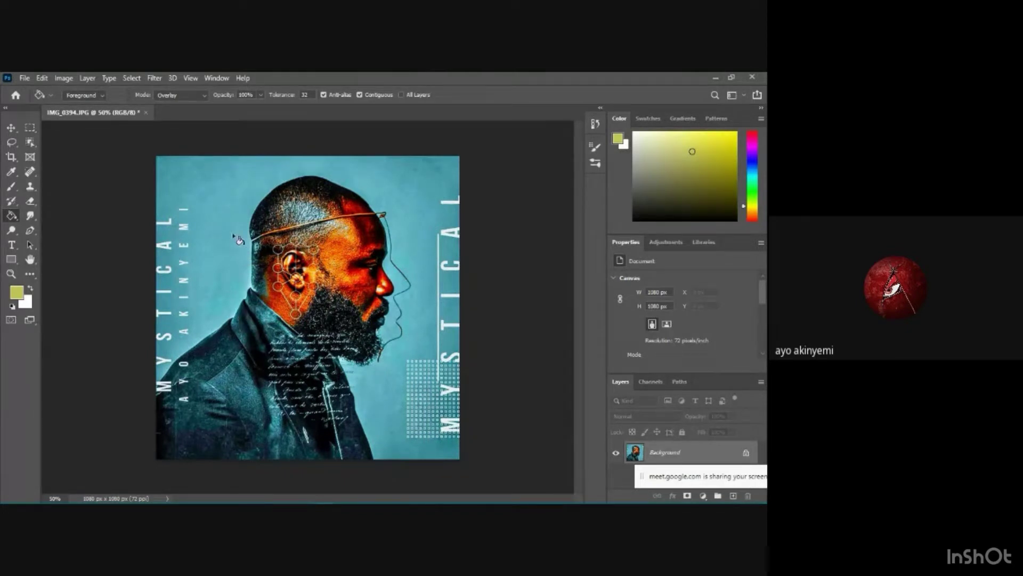
{"action": "left_click", "coordinate": [213, 187]}
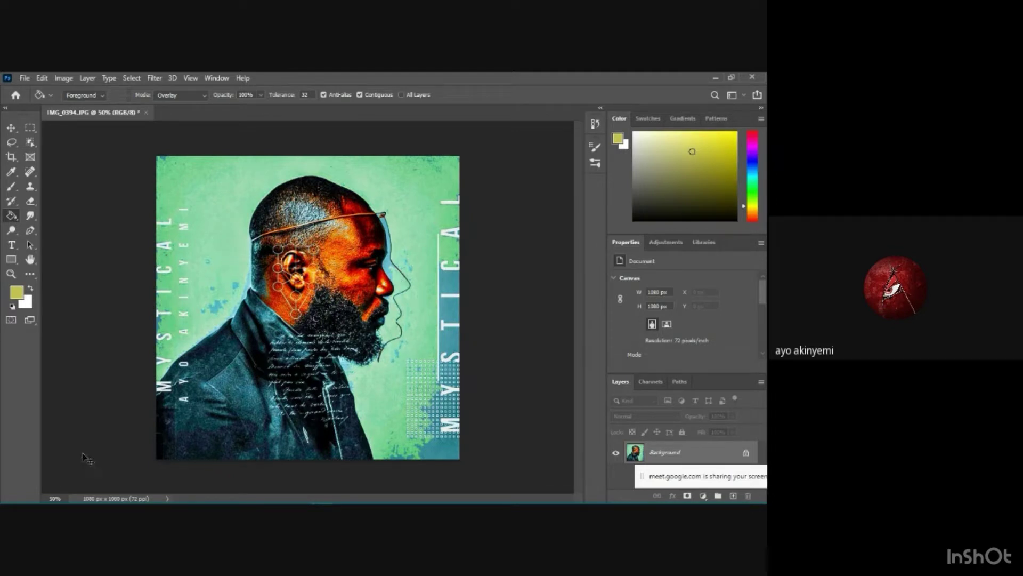
{"action": "key", "text": "ctrl+z"}
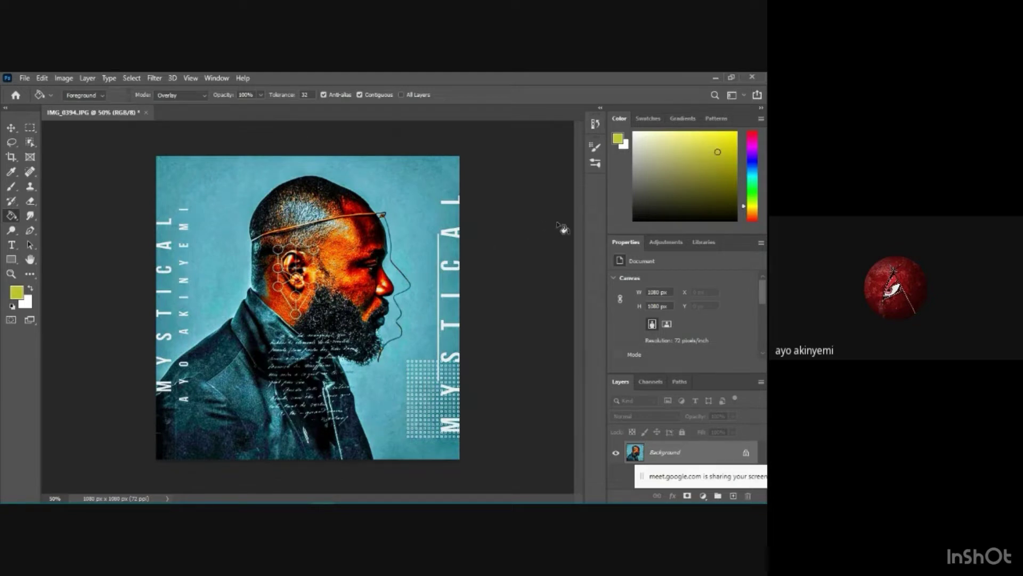
{"action": "left_click", "coordinate": [714, 152]}
{"action": "left_click", "coordinate": [728, 166]}
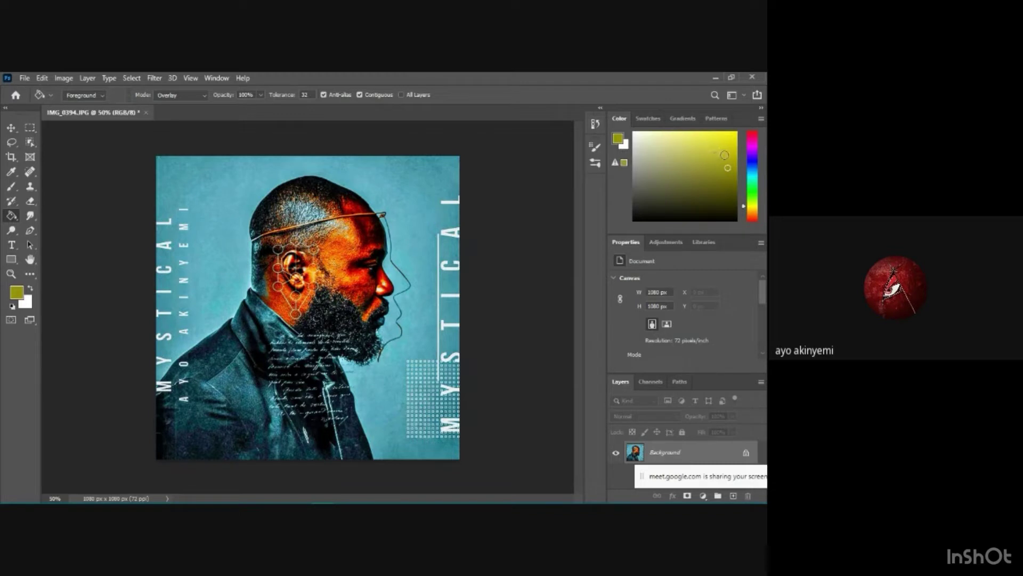
{"action": "left_click", "coordinate": [726, 159]}
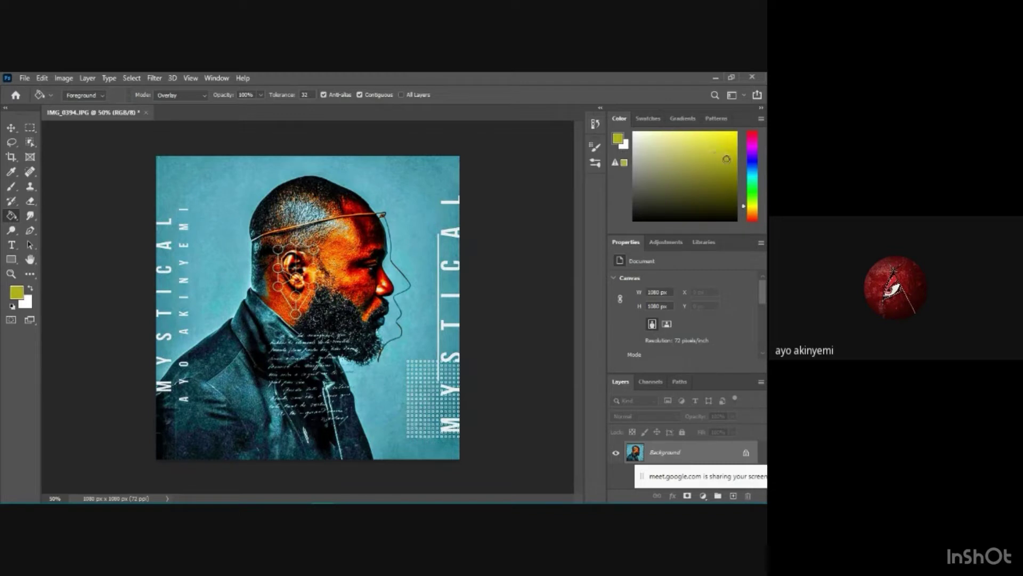
{"action": "left_click", "coordinate": [209, 287]}
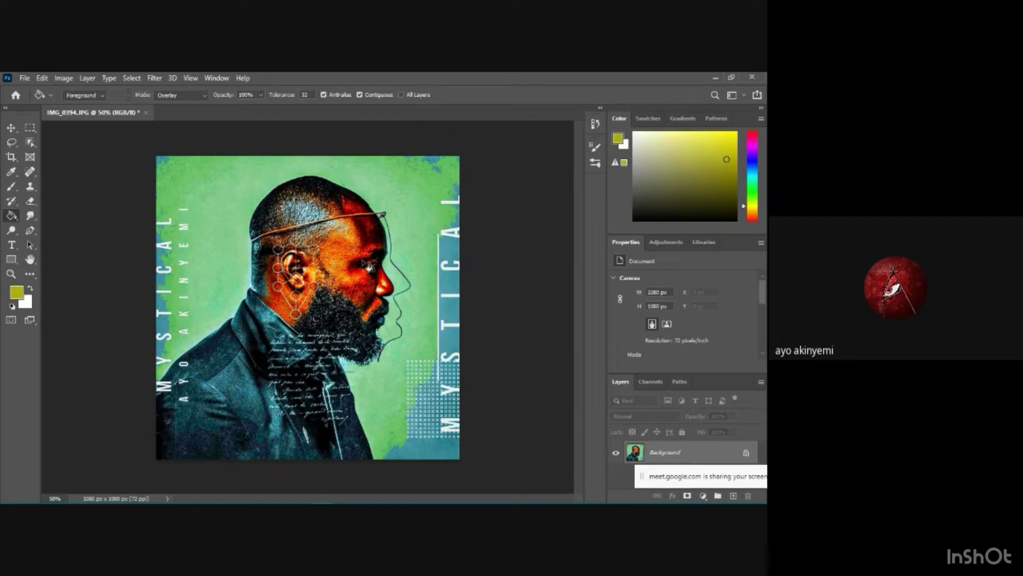
{"action": "key", "text": "ctrl+z"}
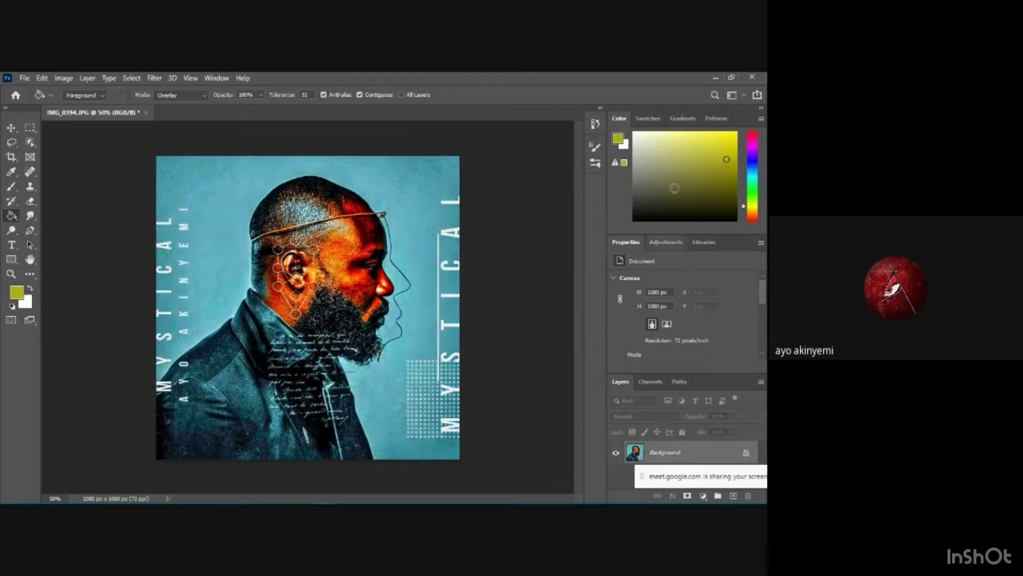
Try an olive background fill, undo it, and set the foreground colour to deep magenta
{"action": "left_click", "coordinate": [724, 181]}
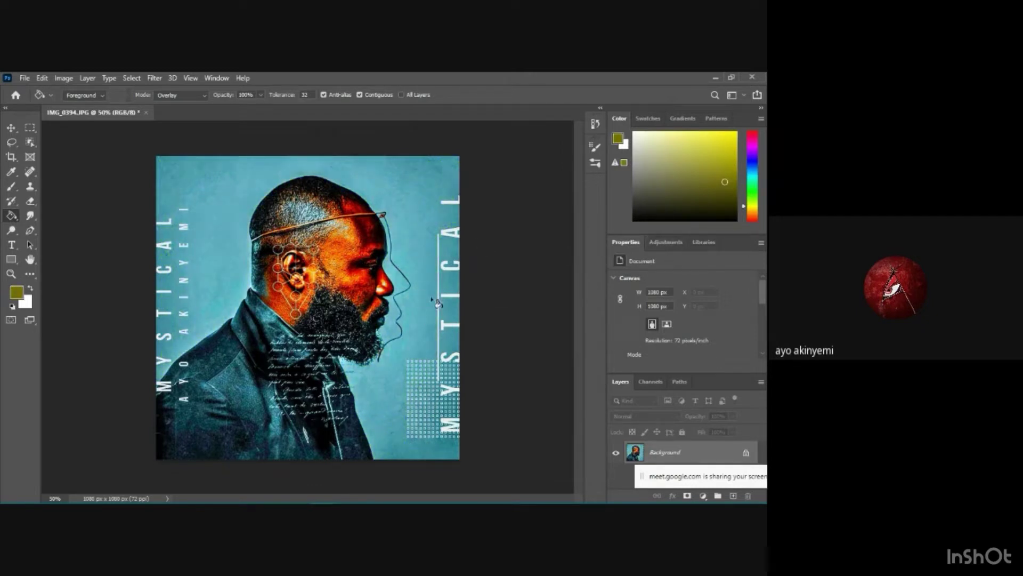
{"action": "left_click", "coordinate": [424, 275]}
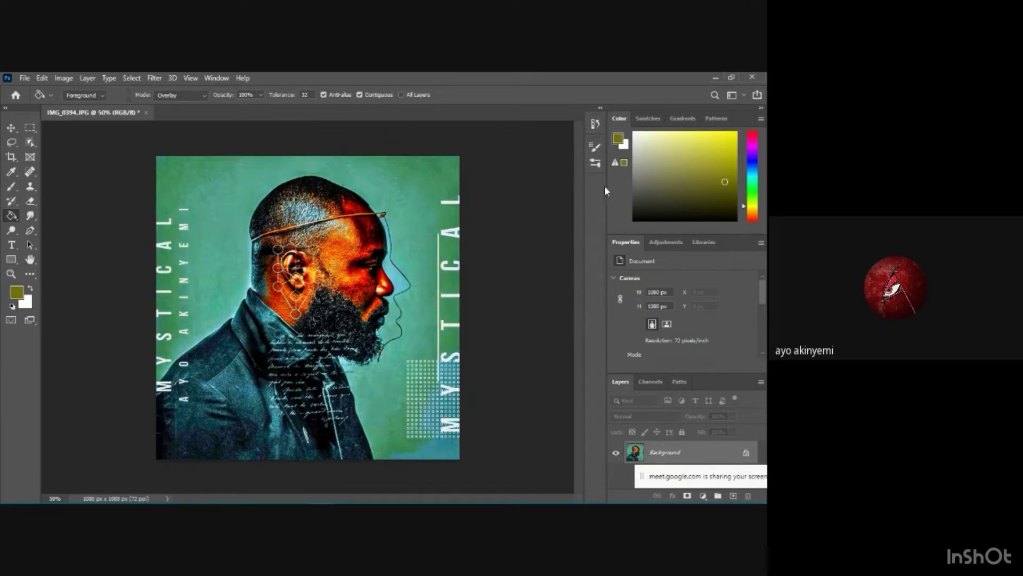
{"action": "key", "text": "ctrl+z"}
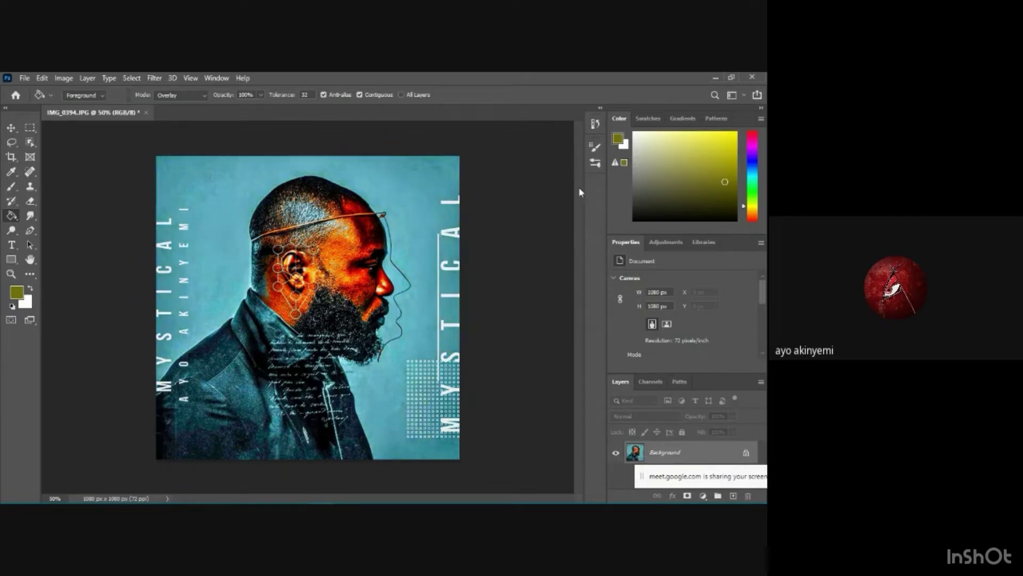
{"action": "left_click", "coordinate": [754, 161]}
{"action": "left_click", "coordinate": [756, 133]}
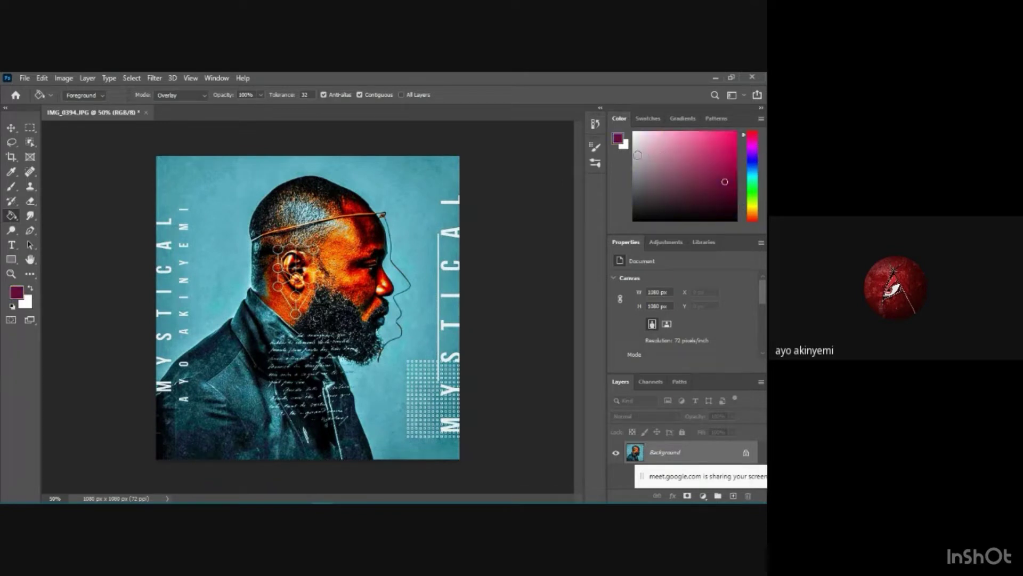
Fill the background, face silhouette and purple area right of the face with pink-magenta
{"action": "left_click", "coordinate": [721, 146]}
{"action": "left_click", "coordinate": [378, 185]}
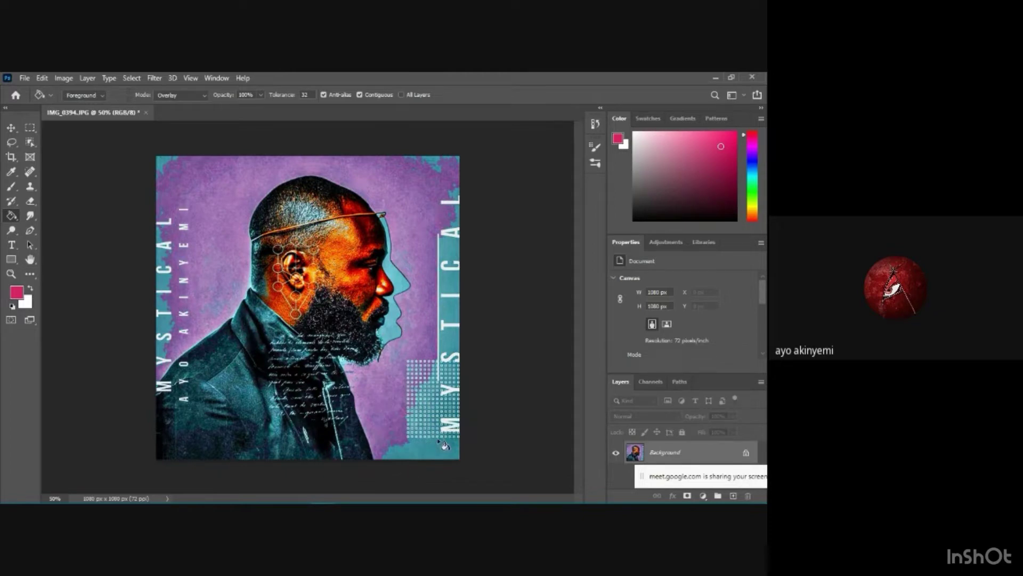
{"action": "key", "text": "ctrl+plus"}
{"action": "key", "text": "ctrl+plus"}
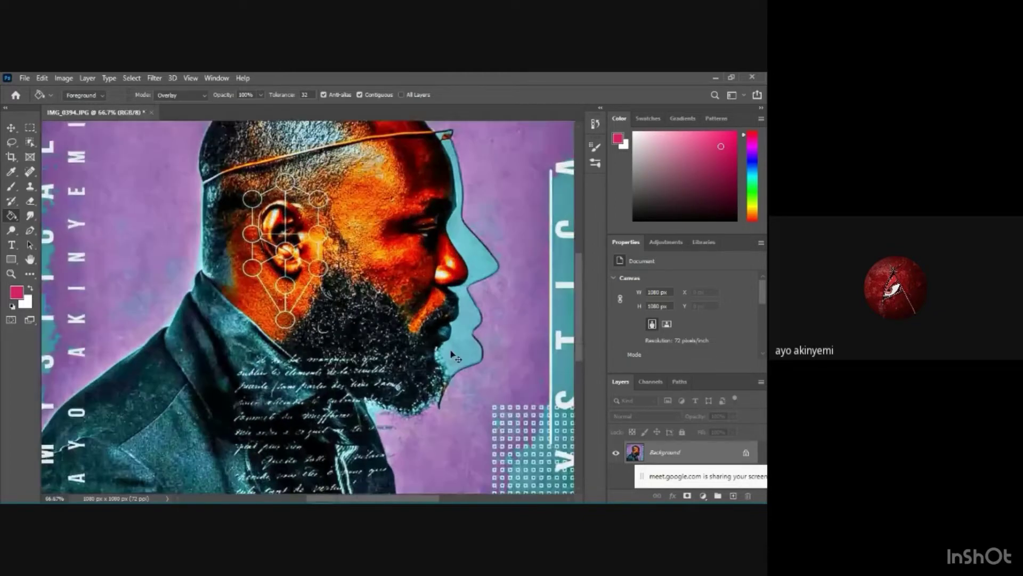
{"action": "left_click", "coordinate": [478, 312]}
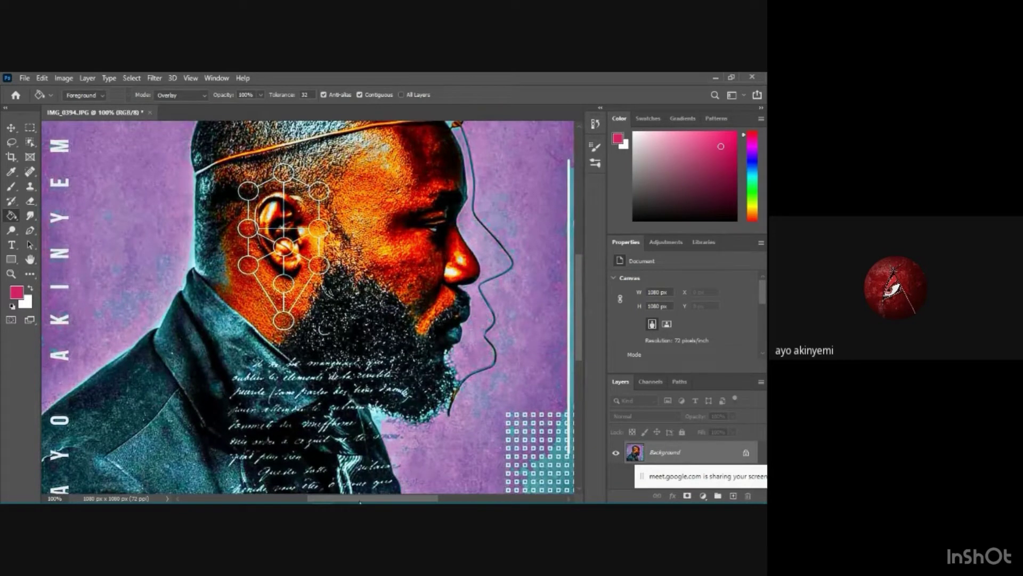
{"action": "left_click_drag", "start_coordinate": [360, 501], "coordinate": [401, 500]}
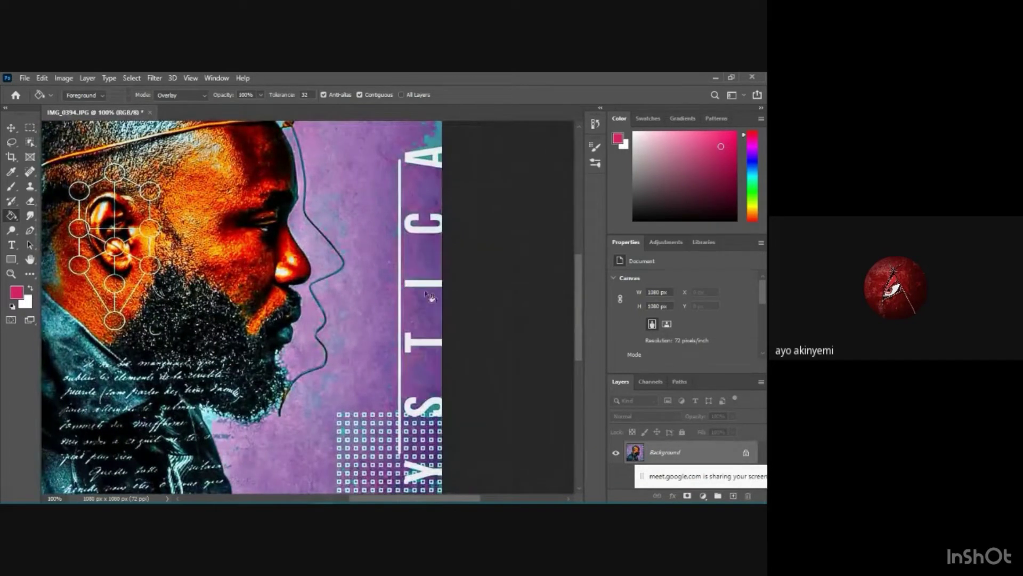
{"action": "scroll", "coordinate": [421, 216], "scroll_direction": "up", "scroll_amount": 3}
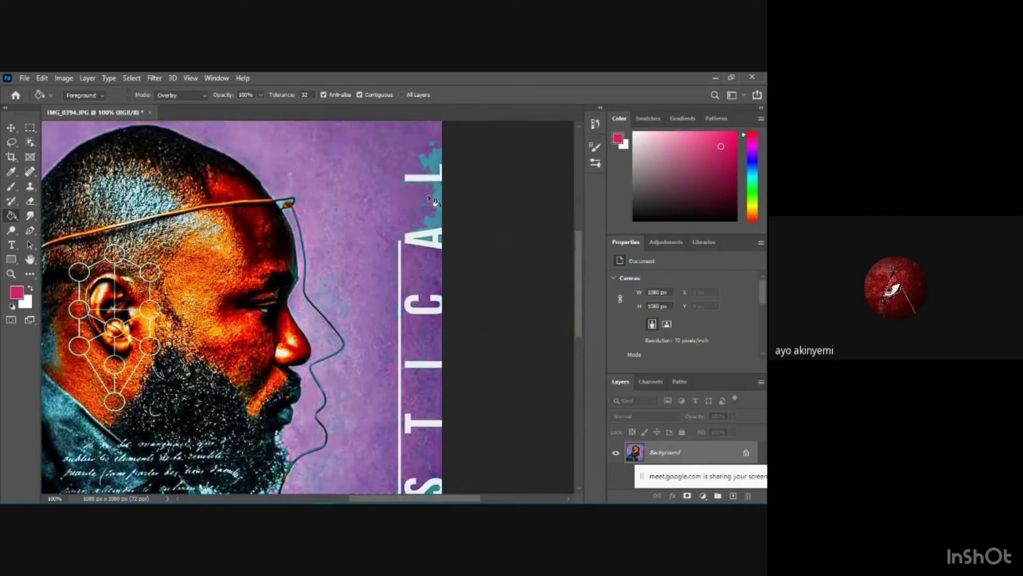
{"action": "left_click", "coordinate": [432, 202]}
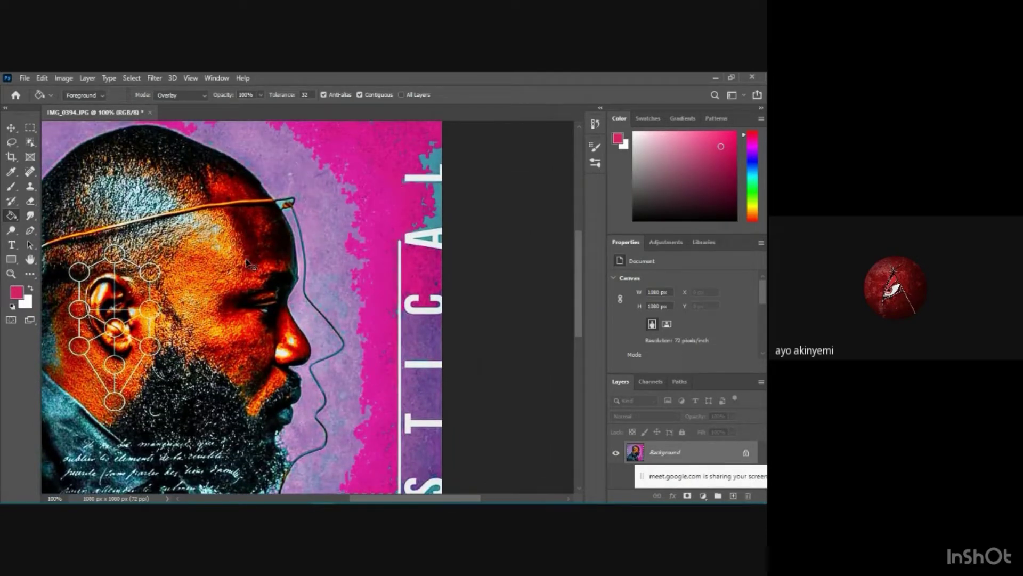
{"action": "key", "text": "ctrl+minus"}
{"action": "key", "text": "ctrl+minus"}
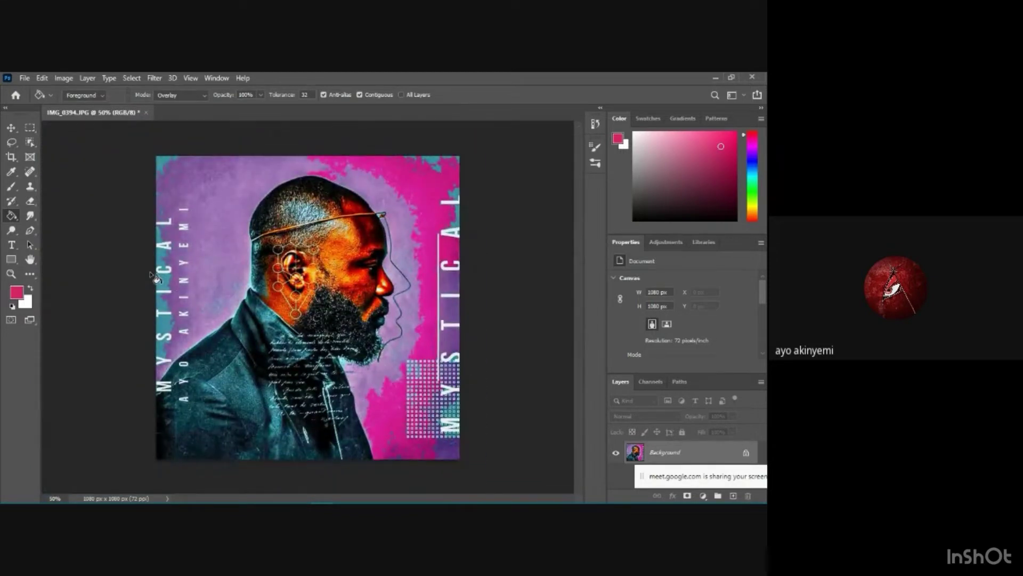
Fill the teal strip by the left text and purple behind the right letters and face magenta
{"action": "key", "text": "ctrl+plus"}
{"action": "key", "text": "ctrl+plus"}
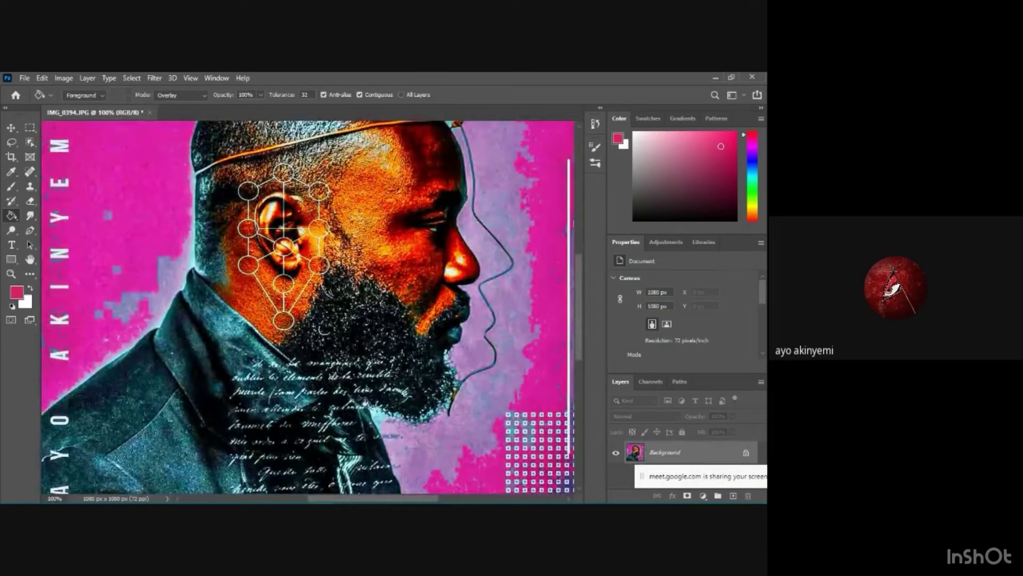
{"action": "left_click_drag", "start_coordinate": [424, 501], "coordinate": [391, 501]}
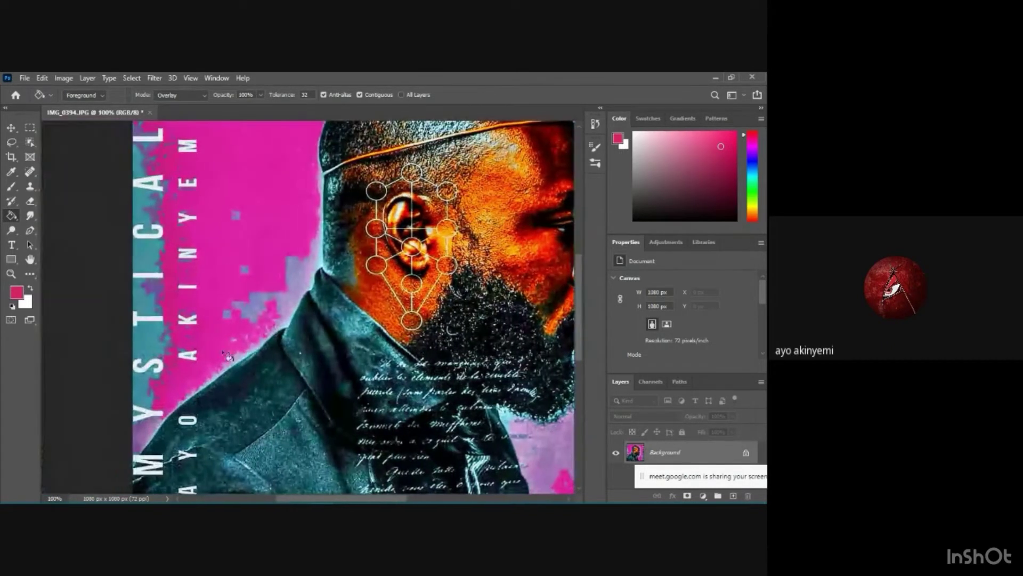
{"action": "left_click", "coordinate": [144, 344]}
{"action": "key", "text": "ctrl+z"}
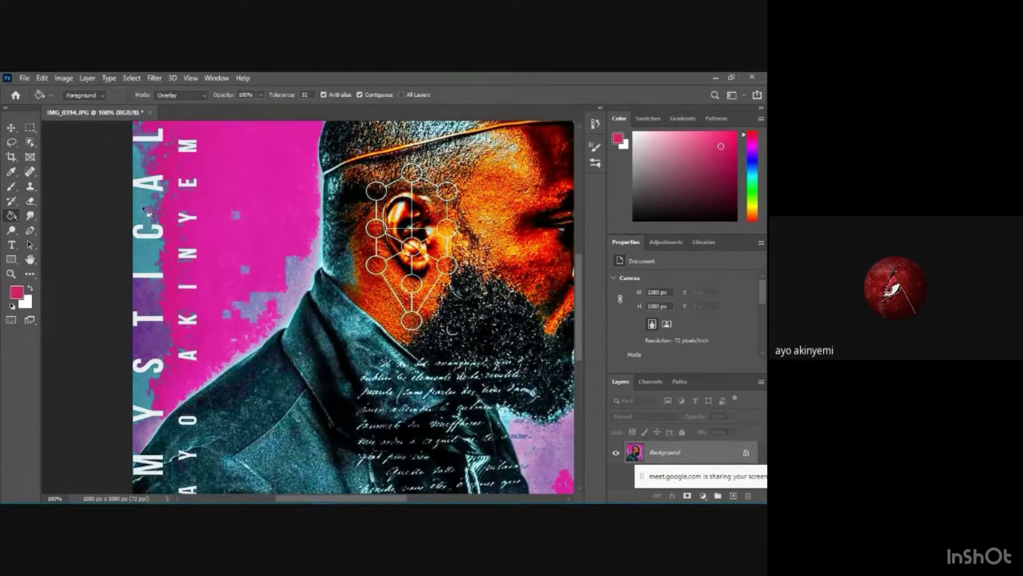
{"action": "left_click", "coordinate": [137, 186]}
{"action": "left_click_drag", "start_coordinate": [392, 499], "coordinate": [455, 376]}
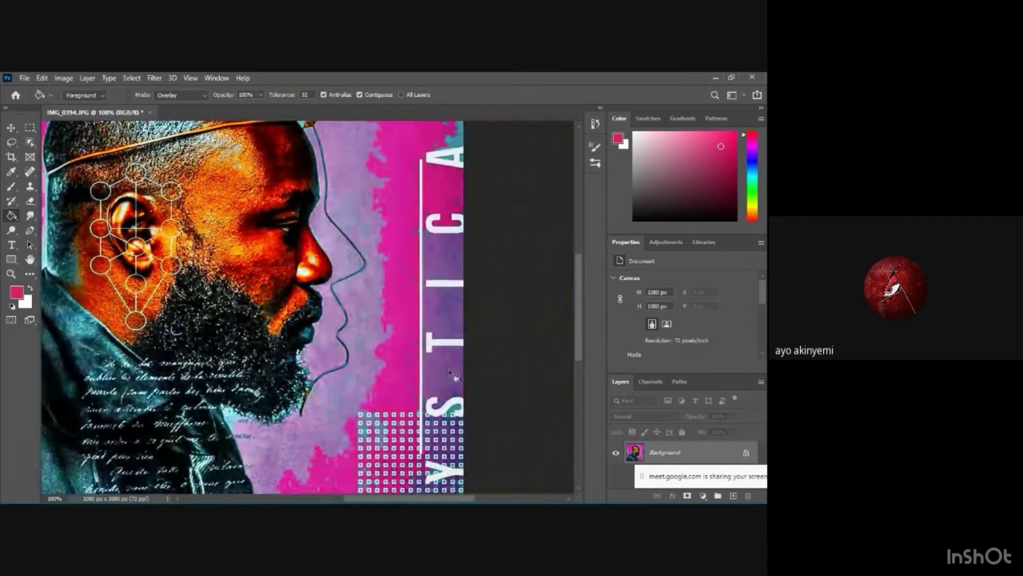
{"action": "left_click", "coordinate": [454, 376]}
{"action": "left_click", "coordinate": [452, 281]}
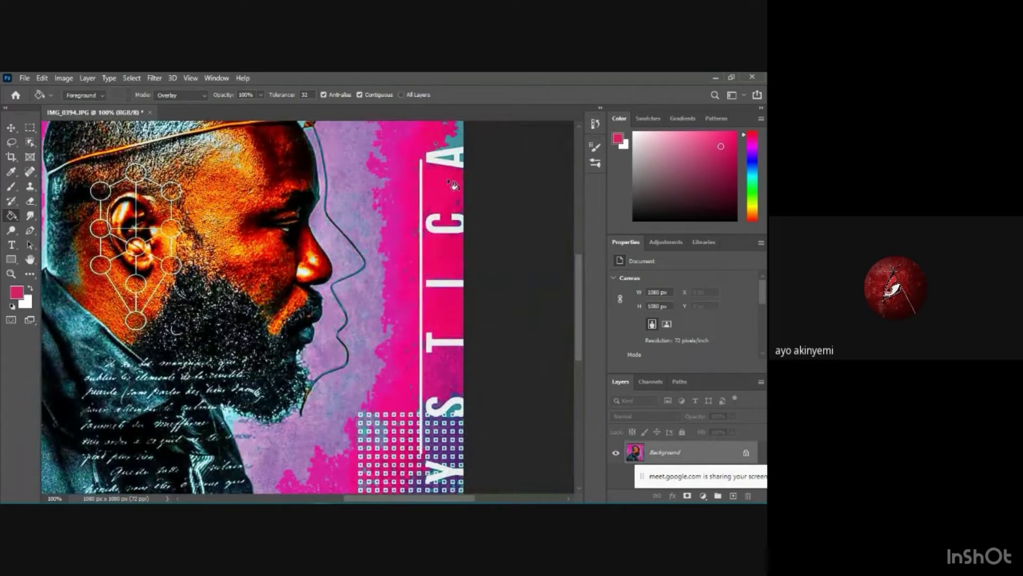
{"action": "scroll", "coordinate": [298, 245], "scroll_direction": "down", "scroll_amount": 2}
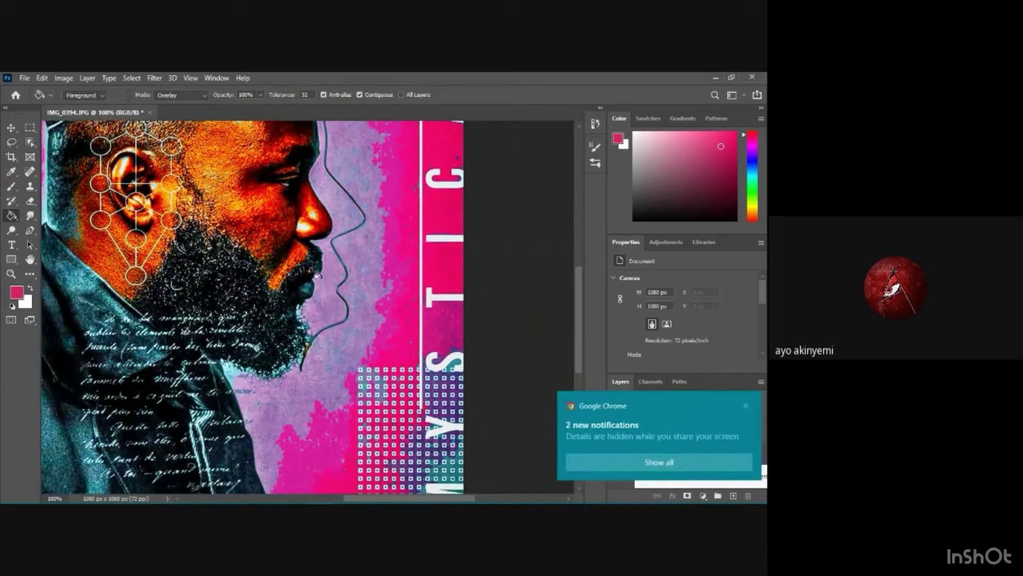
{"action": "left_click", "coordinate": [373, 371]}
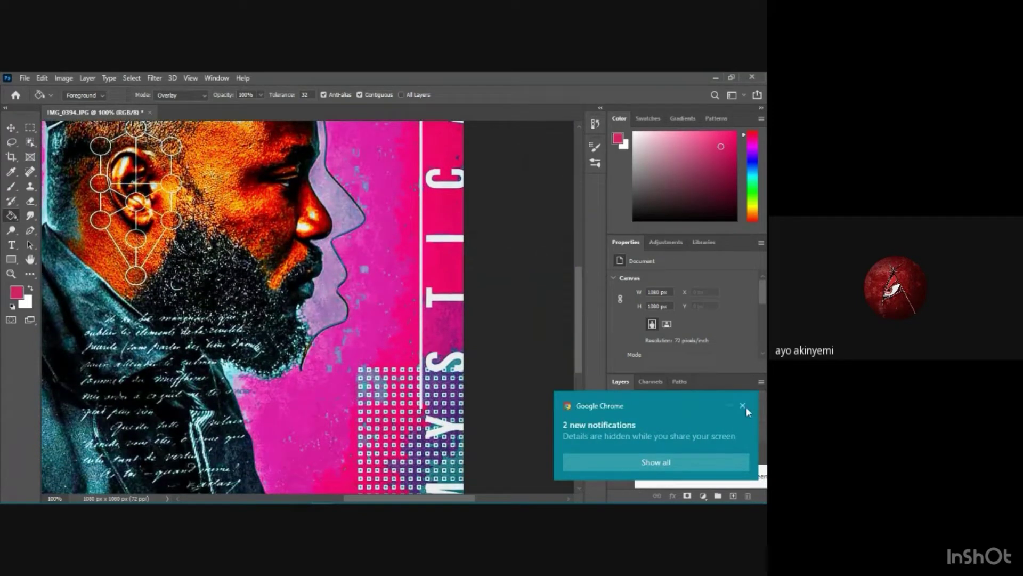
{"action": "left_click", "coordinate": [744, 407]}
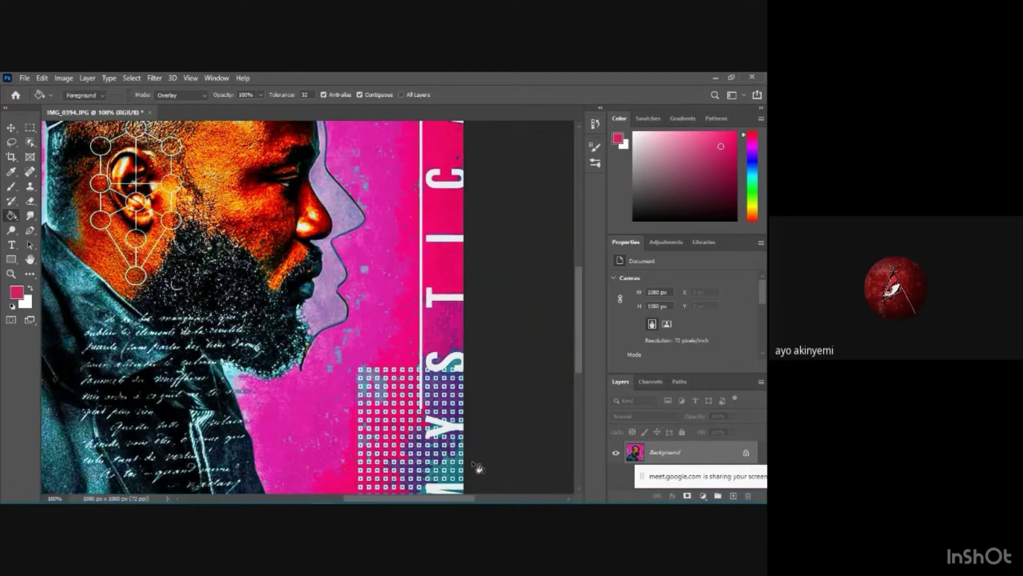
{"action": "key", "text": "ctrl+minus"}
{"action": "key", "text": "ctrl+minus"}
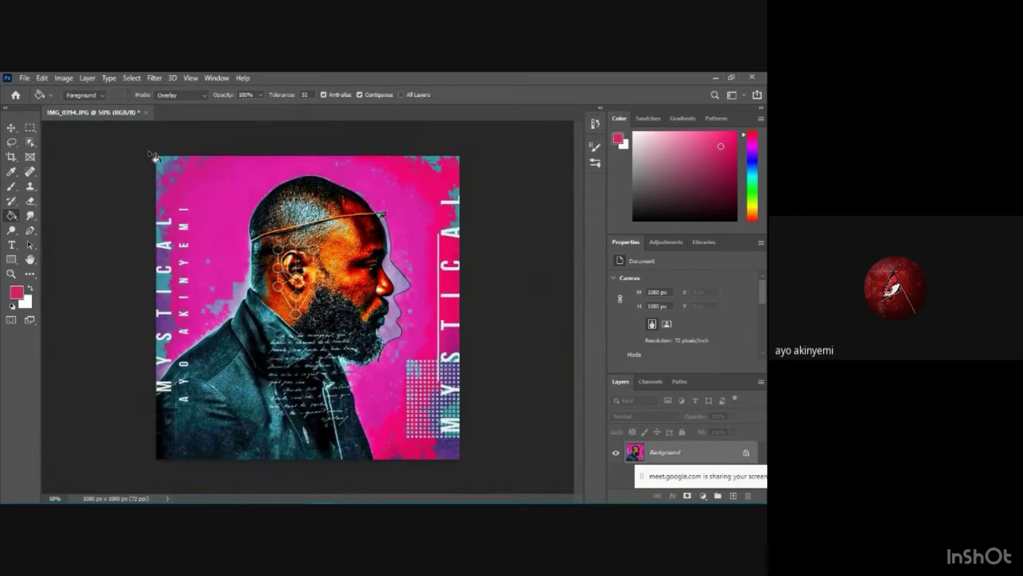
Fill the top-left corner patch and the teal patch at the right edge magenta
{"action": "key", "text": "ctrl+plus"}
{"action": "key", "text": "ctrl+plus"}
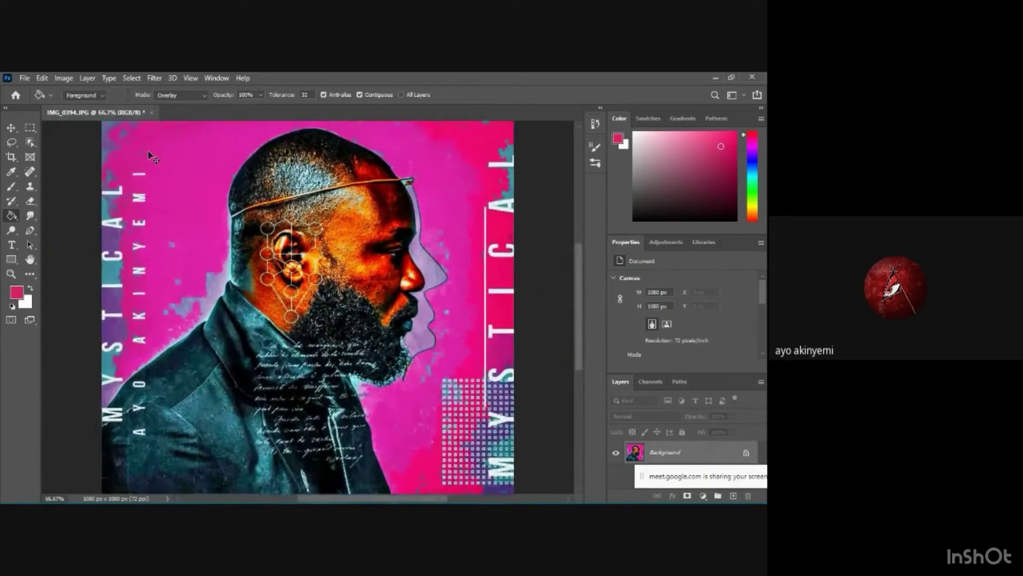
{"action": "left_click_drag", "start_coordinate": [580, 291], "coordinate": [581, 218]}
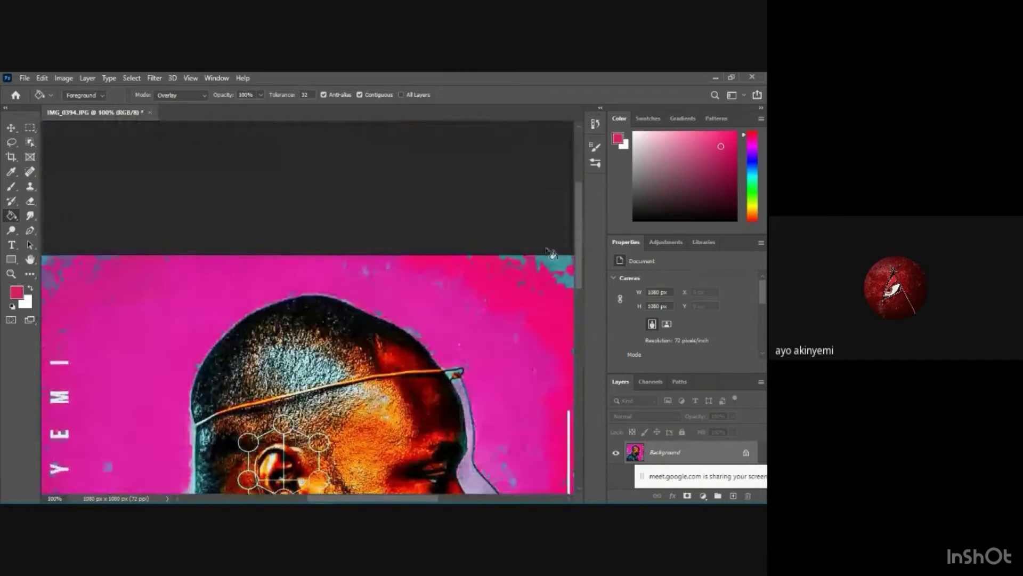
{"action": "left_click_drag", "start_coordinate": [430, 499], "coordinate": [388, 499]}
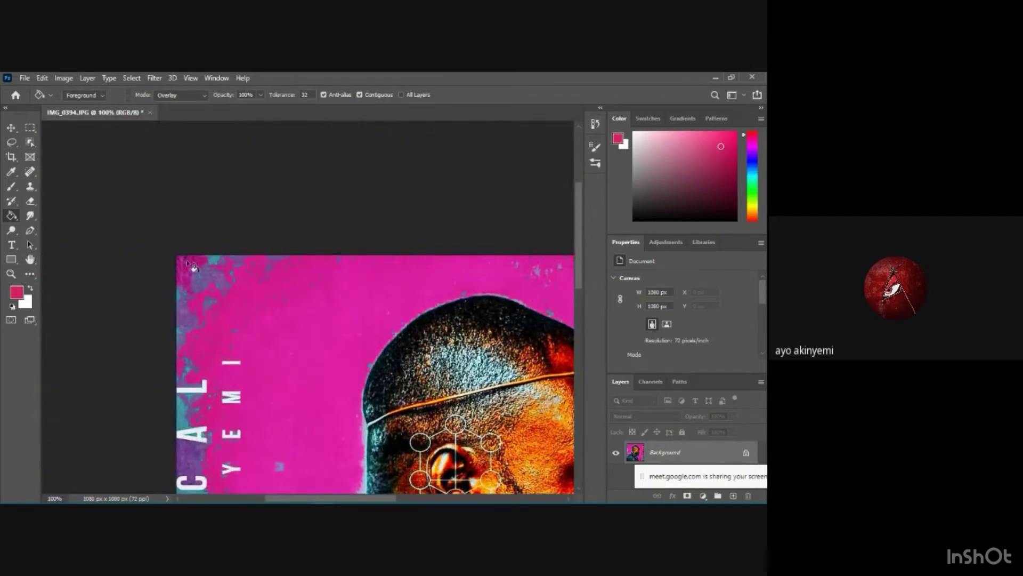
{"action": "left_click", "coordinate": [208, 273]}
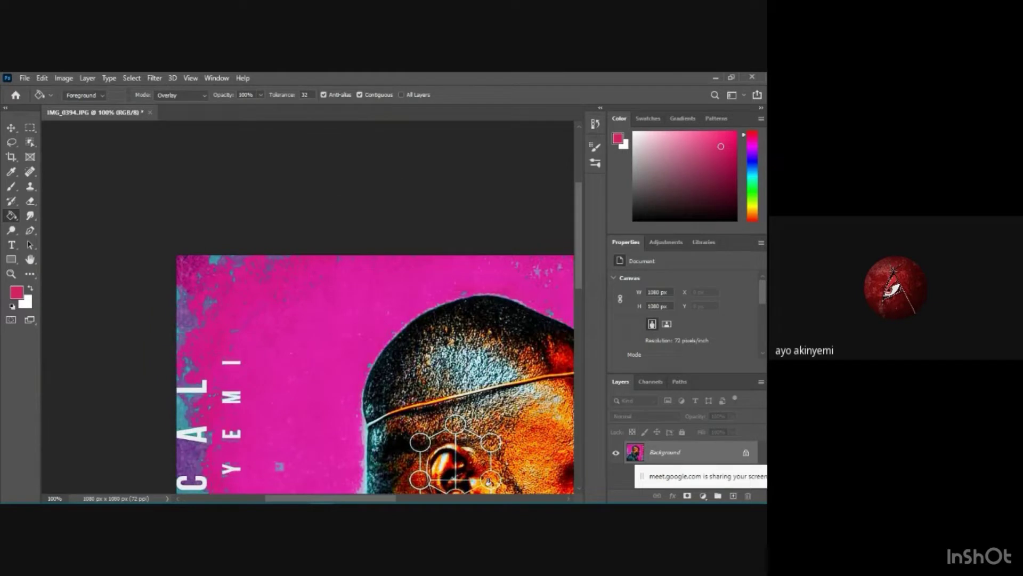
{"action": "left_click_drag", "start_coordinate": [385, 500], "coordinate": [471, 489]}
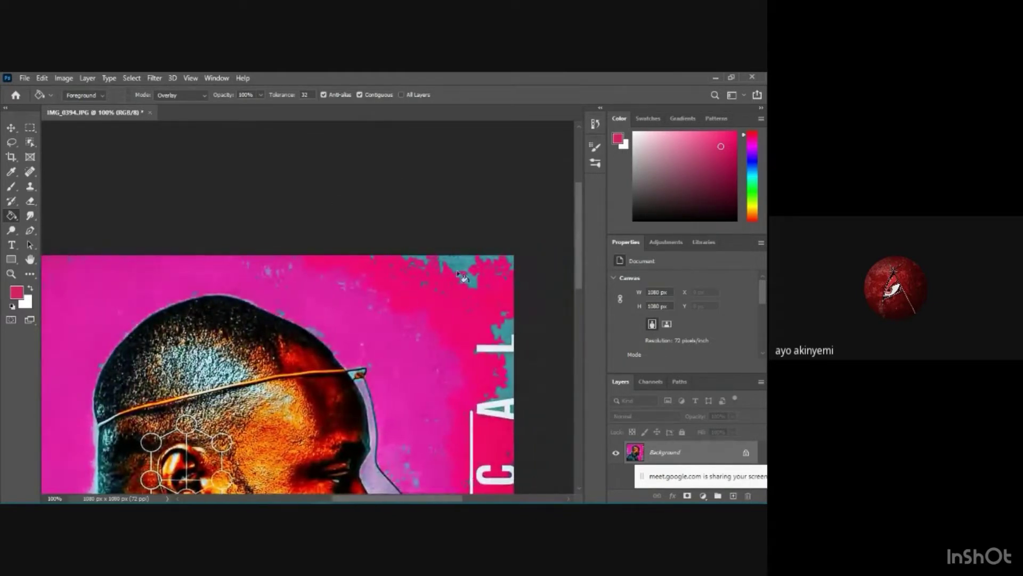
{"action": "left_click", "coordinate": [510, 331]}
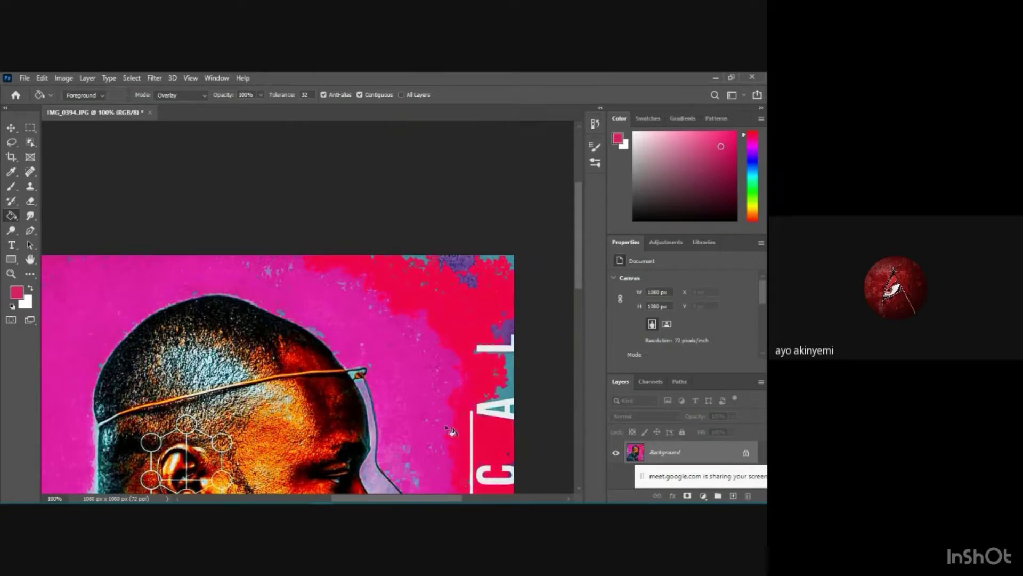
{"action": "key", "text": "ctrl+minus"}
{"action": "key", "text": "ctrl+minus"}
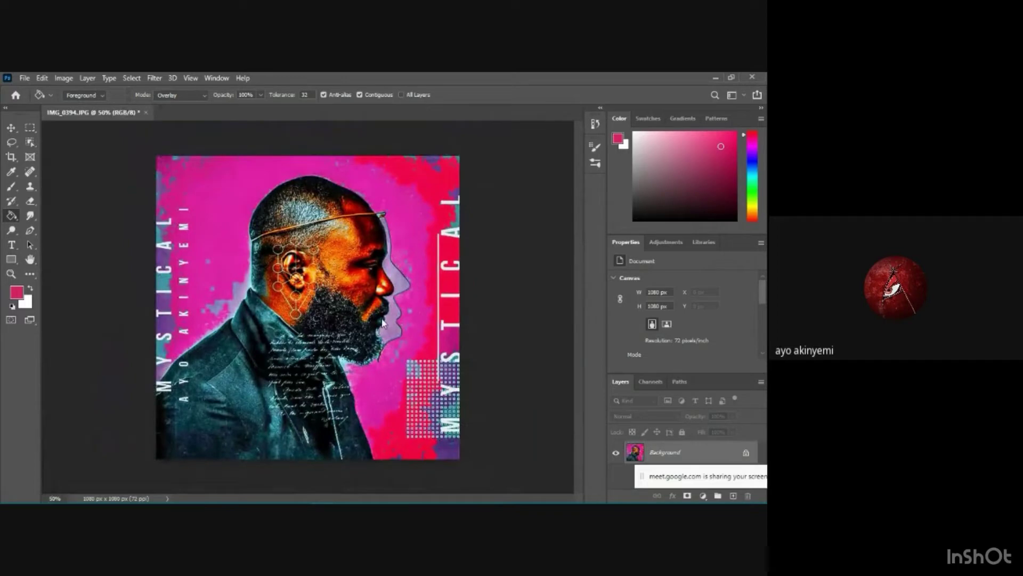
At 200% zoom, fill the lavender gaps beside the beard, nose and glasses arm pink
{"action": "key", "text": "ctrl+plus"}
{"action": "key", "text": "ctrl+plus"}
{"action": "key", "text": "ctrl+plus"}
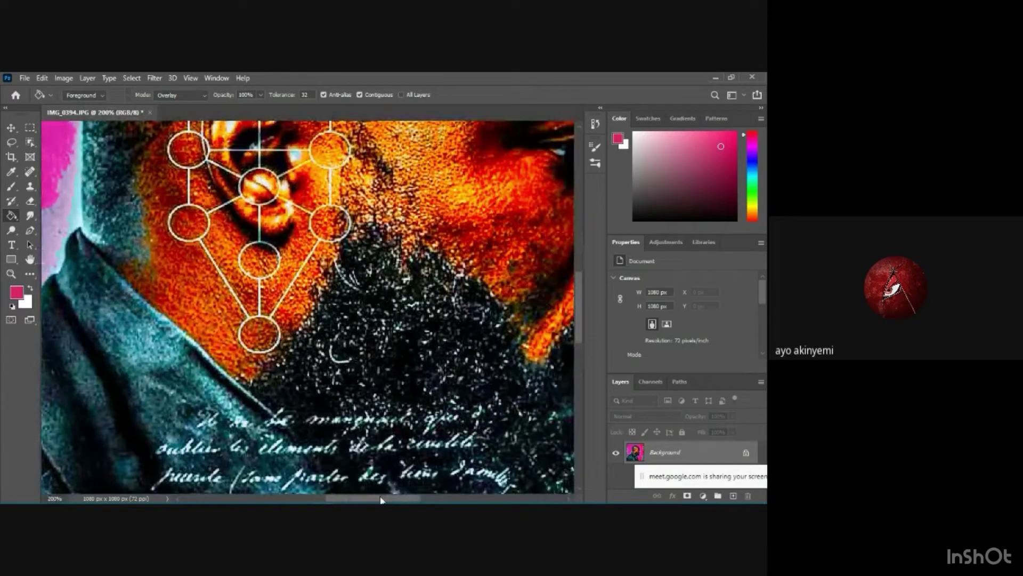
{"action": "left_click_drag", "start_coordinate": [380, 499], "coordinate": [428, 482]}
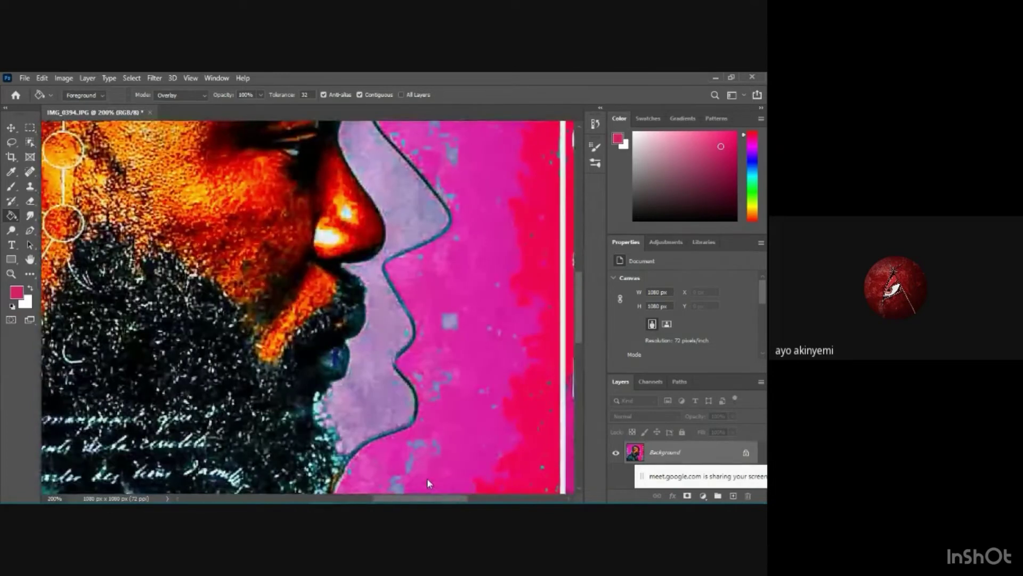
{"action": "left_click", "coordinate": [387, 403]}
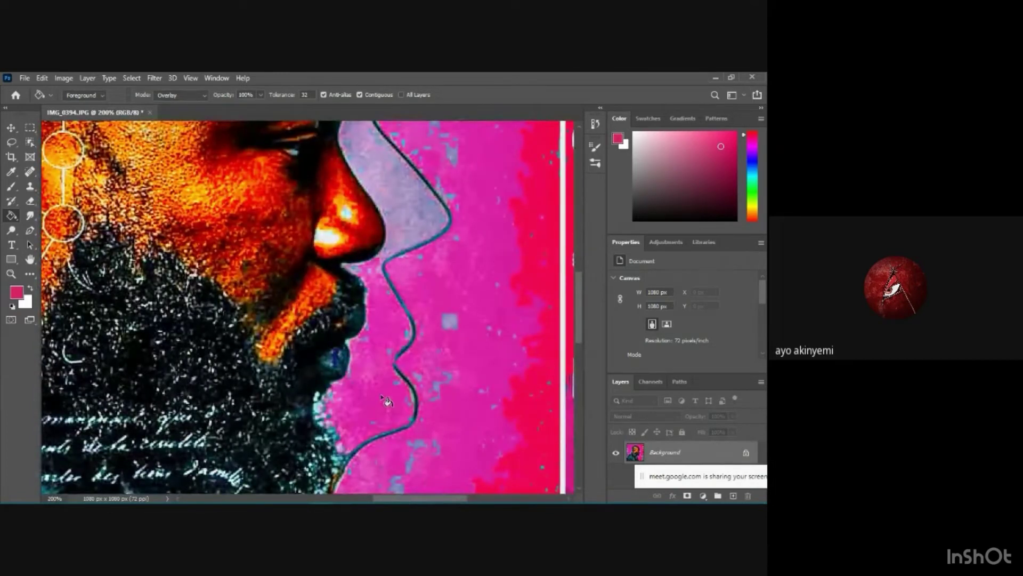
{"action": "left_click", "coordinate": [402, 199]}
{"action": "scroll", "coordinate": [408, 184], "scroll_direction": "up", "scroll_amount": 5}
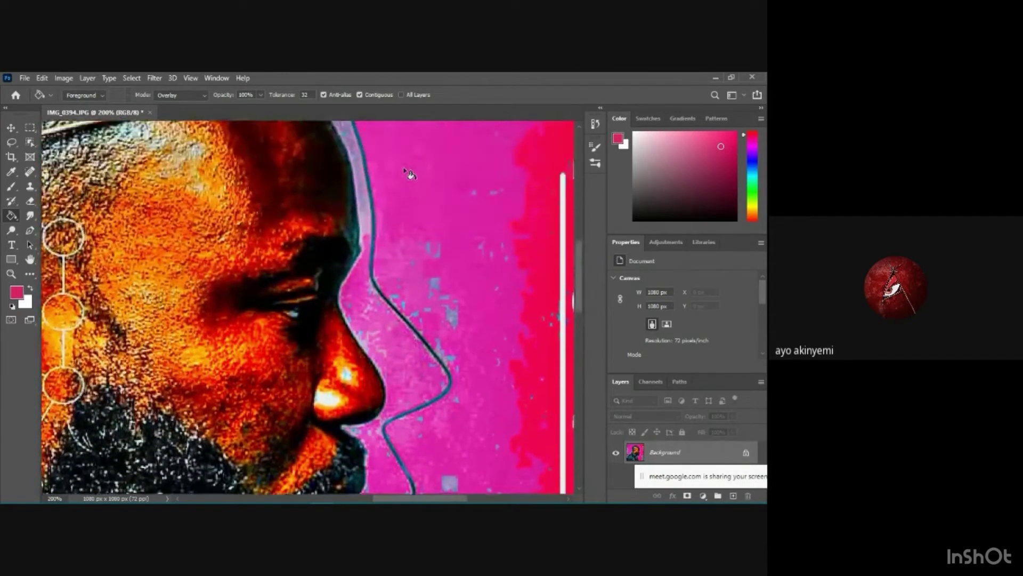
{"action": "scroll", "coordinate": [410, 174], "scroll_direction": "up", "scroll_amount": 3}
{"action": "left_click", "coordinate": [338, 209]}
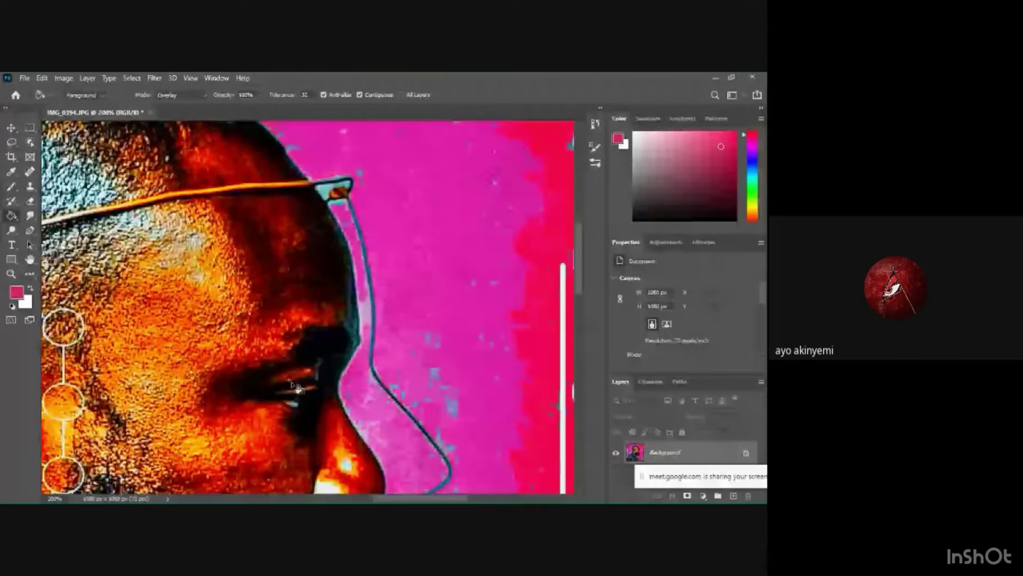
{"action": "scroll", "coordinate": [296, 388], "scroll_direction": "down", "scroll_amount": 5}
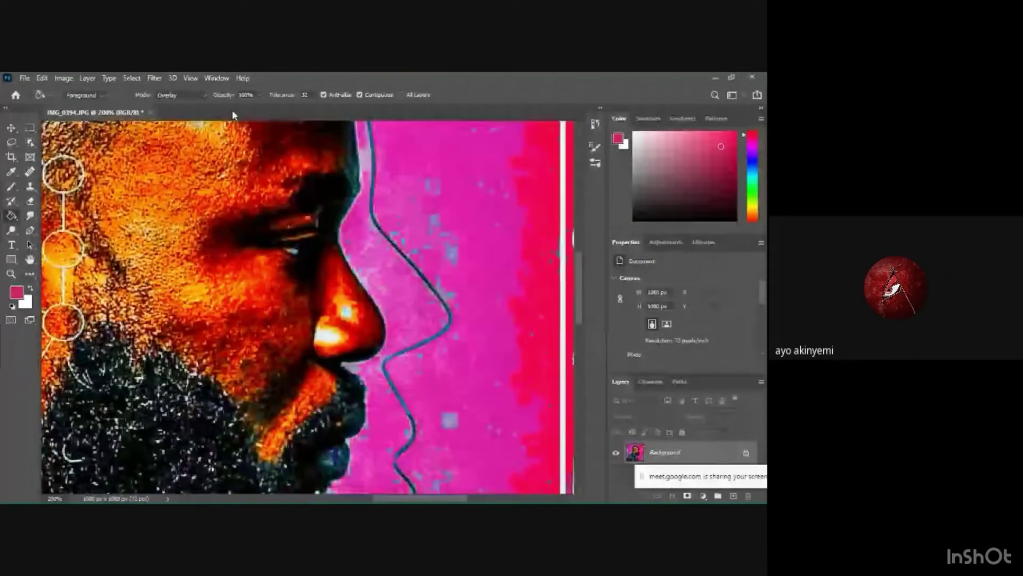
{"action": "key", "text": "ctrl+minus"}
{"action": "key", "text": "ctrl+minus"}
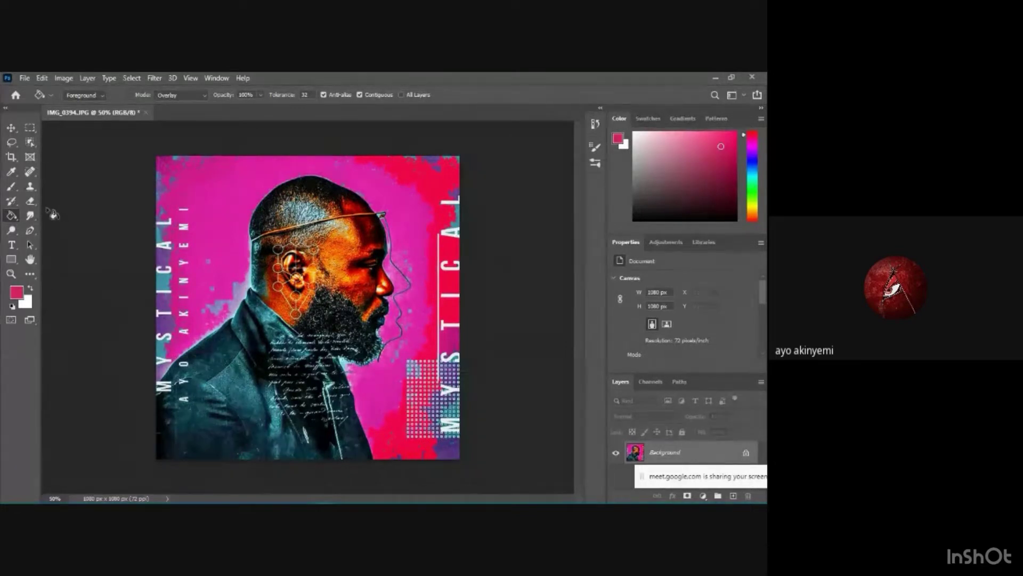
{"action": "left_click", "coordinate": [30, 216]}
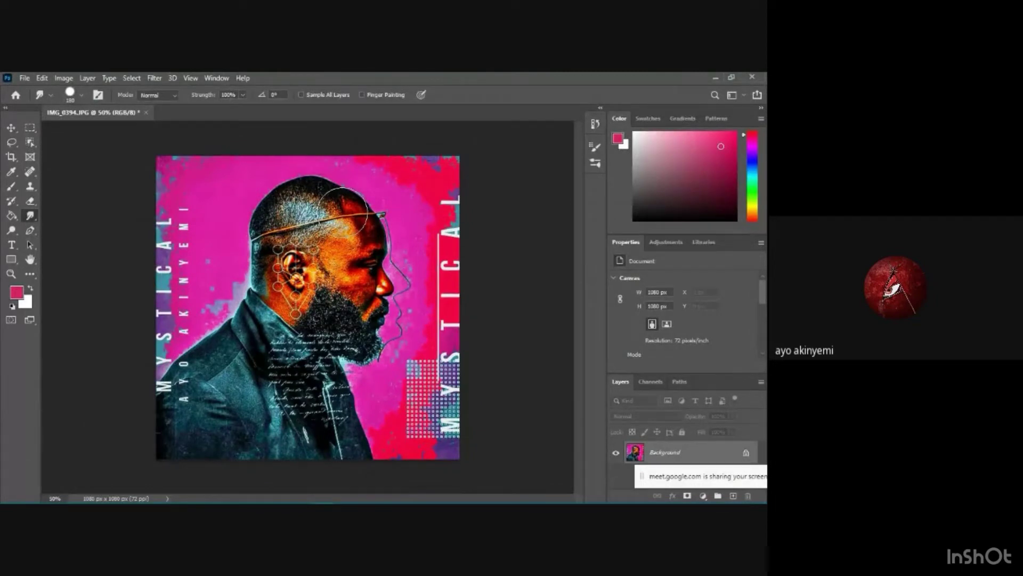
Zoom to 200% on the face and shrink the Smudge brush to 23 px
{"action": "key", "text": "ctrl+plus"}
{"action": "key", "text": "ctrl+plus"}
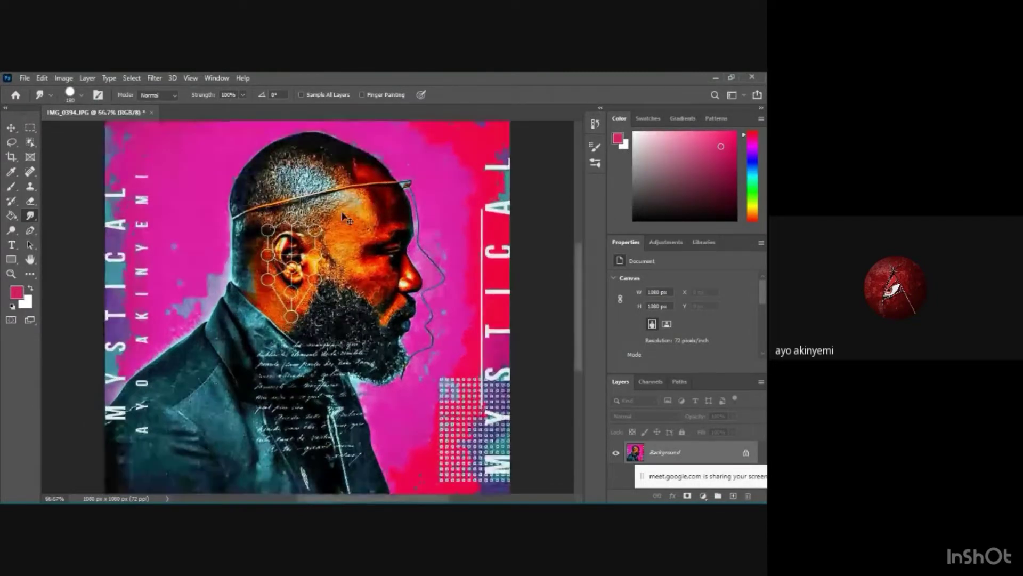
{"action": "key", "text": "ctrl+plus"}
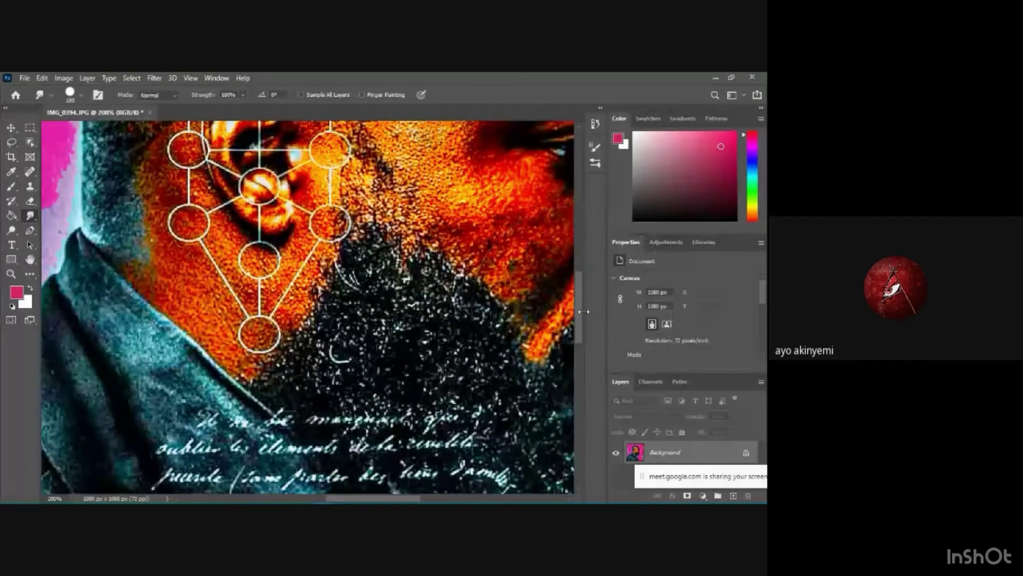
{"action": "scroll", "coordinate": [577, 312], "scroll_direction": "up", "scroll_amount": 3}
{"action": "scroll", "coordinate": [580, 298], "scroll_direction": "up", "scroll_amount": 2}
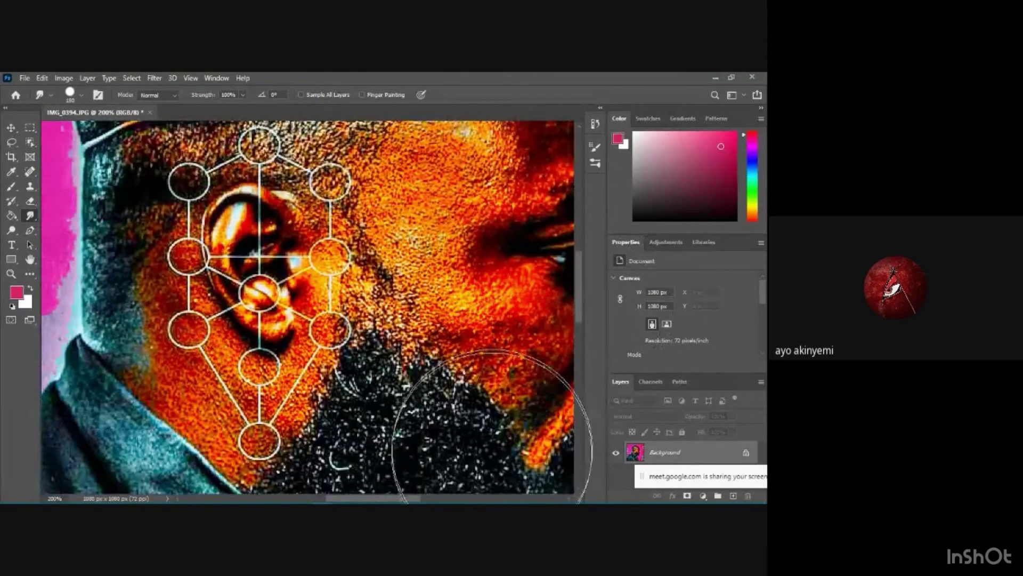
{"action": "left_click_drag", "start_coordinate": [387, 500], "coordinate": [412, 500]}
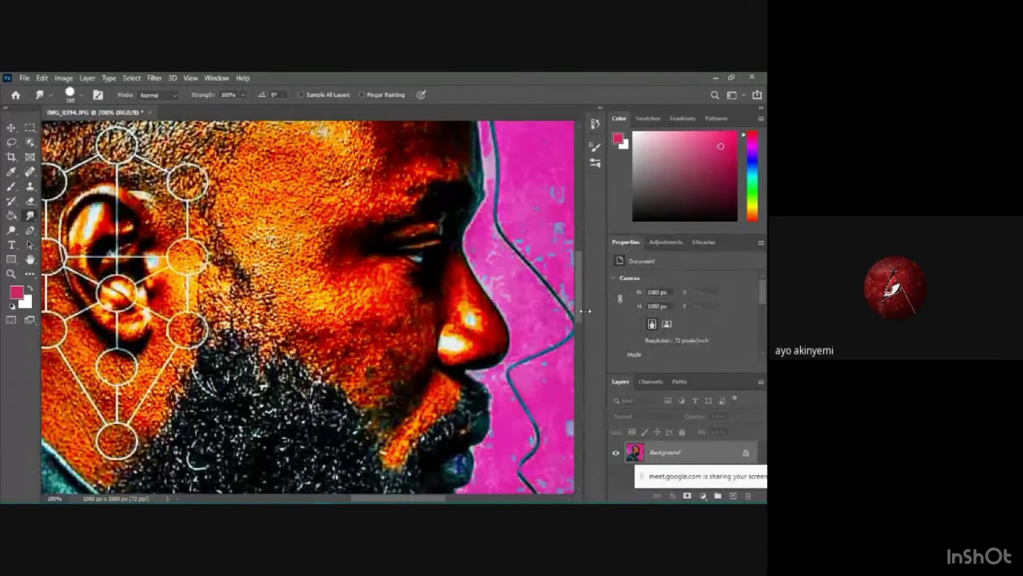
{"action": "scroll", "coordinate": [581, 310], "scroll_direction": "up", "scroll_amount": 5}
{"action": "scroll", "coordinate": [582, 306], "scroll_direction": "down", "scroll_amount": 3}
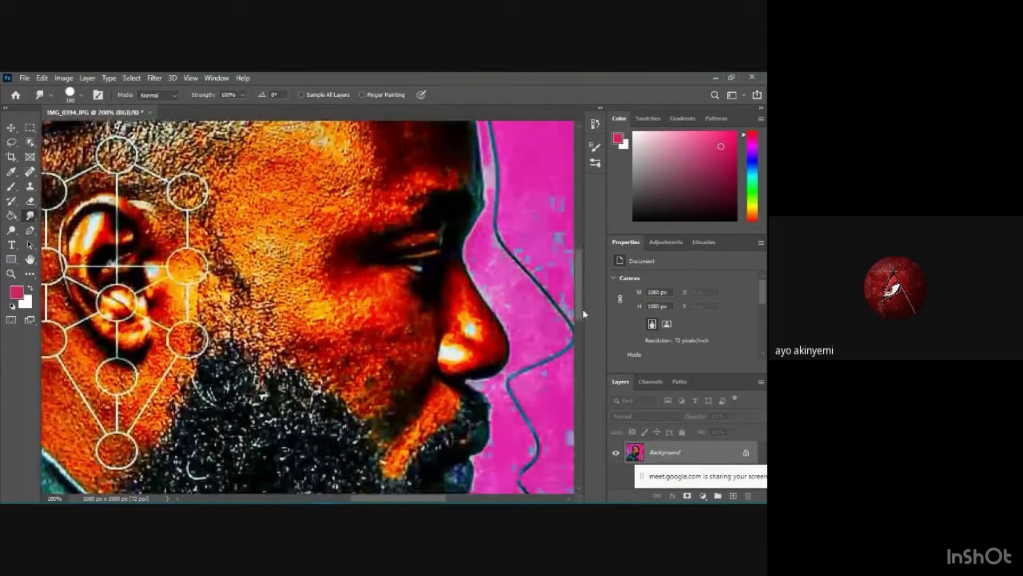
{"action": "left_click", "coordinate": [82, 95]}
{"action": "left_click", "coordinate": [71, 129]}
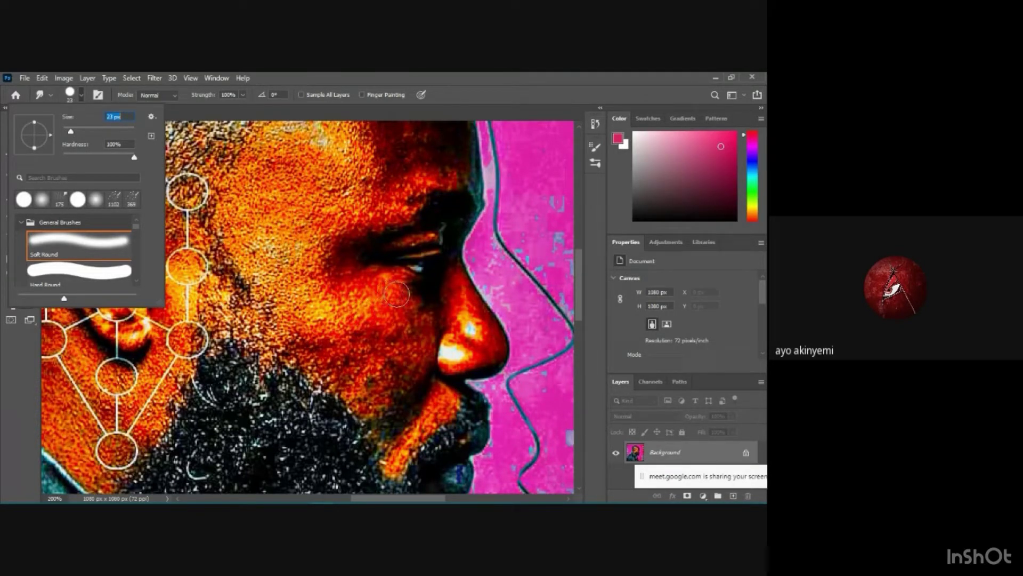
Smudge the cheek and upper cheek beside the eye, then undo the vertical streaks
{"action": "left_click_drag", "start_coordinate": [397, 294], "coordinate": [388, 292]}
{"action": "mouse_move", "coordinate": [351, 226]}
{"action": "left_mouse_down"}
{"action": "mouse_move", "coordinate": [326, 254]}
{"action": "mouse_move", "coordinate": [331, 277]}
{"action": "mouse_move", "coordinate": [347, 213]}
{"action": "mouse_move", "coordinate": [341, 301]}
{"action": "left_mouse_up"}
{"action": "left_click", "coordinate": [302, 213]}
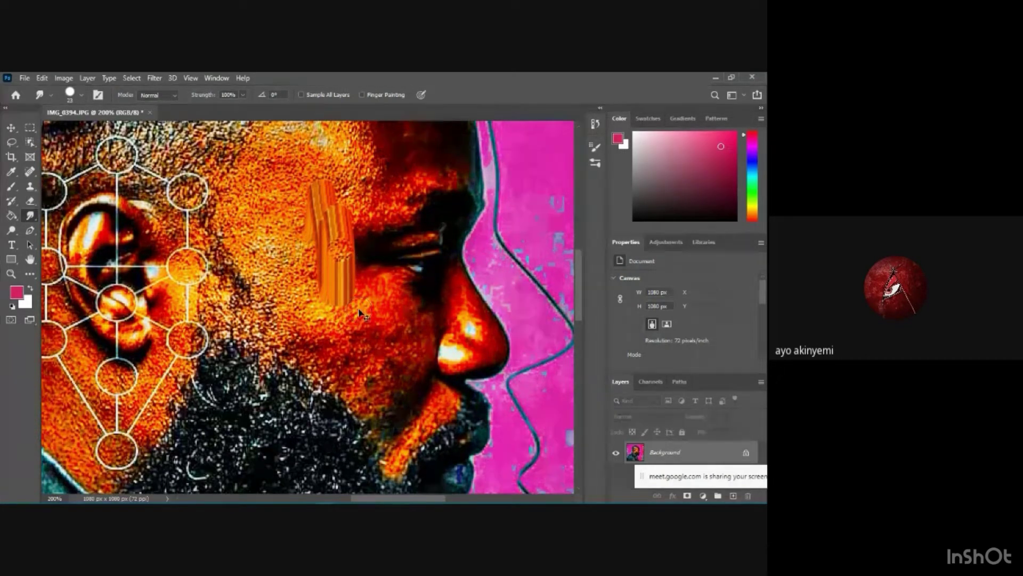
{"action": "key", "text": "ctrl+z"}
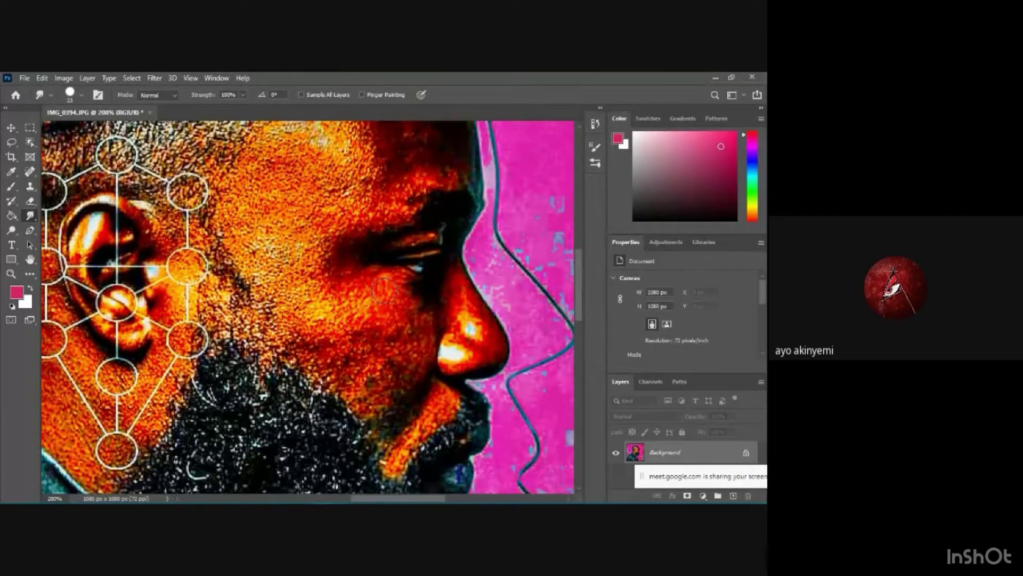
Smear horizontal streaks across the cheek and a red streak from the eye over the temple
{"action": "mouse_move", "coordinate": [384, 290]}
{"action": "left_mouse_down"}
{"action": "mouse_move", "coordinate": [347, 303]}
{"action": "mouse_move", "coordinate": [402, 298]}
{"action": "mouse_move", "coordinate": [358, 308]}
{"action": "mouse_move", "coordinate": [362, 297]}
{"action": "mouse_move", "coordinate": [342, 297]}
{"action": "mouse_move", "coordinate": [383, 301]}
{"action": "mouse_move", "coordinate": [365, 315]}
{"action": "mouse_move", "coordinate": [389, 306]}
{"action": "mouse_move", "coordinate": [395, 327]}
{"action": "mouse_move", "coordinate": [397, 305]}
{"action": "mouse_move", "coordinate": [410, 344]}
{"action": "mouse_move", "coordinate": [415, 333]}
{"action": "mouse_move", "coordinate": [408, 344]}
{"action": "mouse_move", "coordinate": [383, 329]}
{"action": "mouse_move", "coordinate": [360, 334]}
{"action": "mouse_move", "coordinate": [396, 317]}
{"action": "mouse_move", "coordinate": [375, 330]}
{"action": "mouse_move", "coordinate": [378, 313]}
{"action": "mouse_move", "coordinate": [349, 324]}
{"action": "mouse_move", "coordinate": [351, 315]}
{"action": "mouse_move", "coordinate": [334, 331]}
{"action": "mouse_move", "coordinate": [321, 313]}
{"action": "mouse_move", "coordinate": [305, 317]}
{"action": "mouse_move", "coordinate": [348, 300]}
{"action": "mouse_move", "coordinate": [304, 300]}
{"action": "mouse_move", "coordinate": [291, 284]}
{"action": "mouse_move", "coordinate": [279, 300]}
{"action": "mouse_move", "coordinate": [312, 298]}
{"action": "left_mouse_up"}
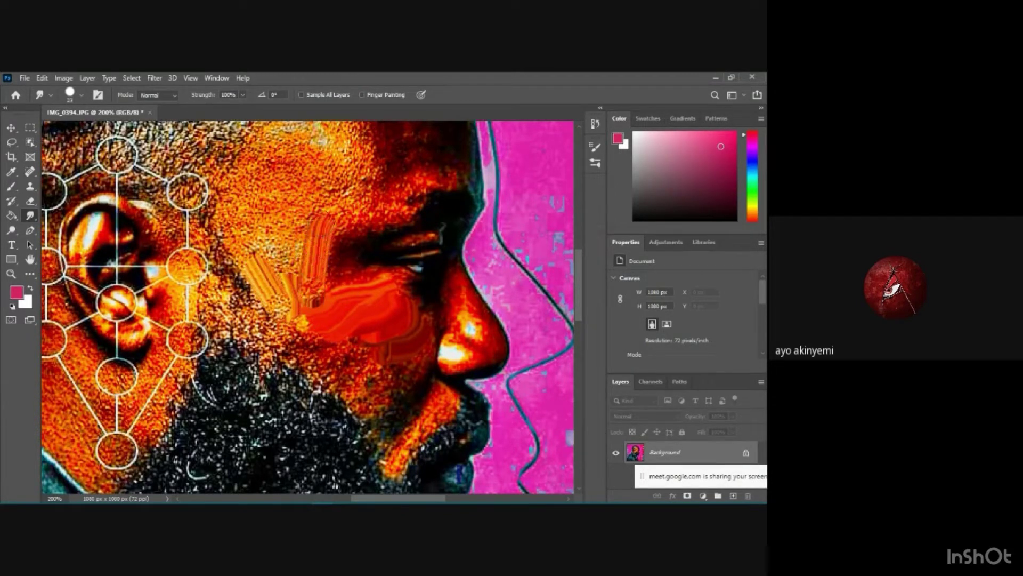
{"action": "mouse_move", "coordinate": [411, 195]}
{"action": "left_mouse_down"}
{"action": "mouse_move", "coordinate": [352, 218]}
{"action": "mouse_move", "coordinate": [379, 191]}
{"action": "mouse_move", "coordinate": [324, 207]}
{"action": "mouse_move", "coordinate": [361, 184]}
{"action": "mouse_move", "coordinate": [293, 205]}
{"action": "left_mouse_up"}
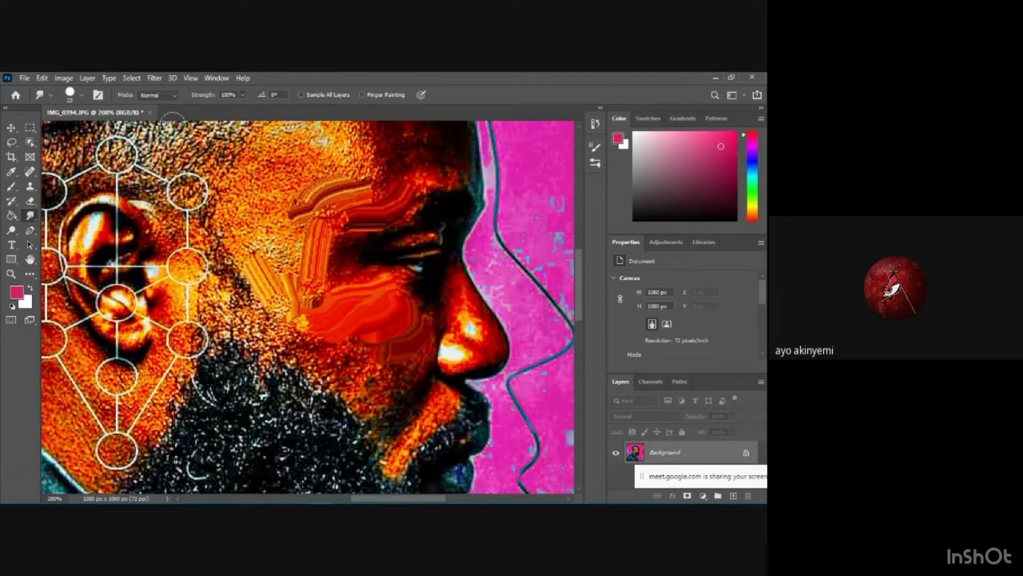
{"action": "left_click", "coordinate": [81, 94]}
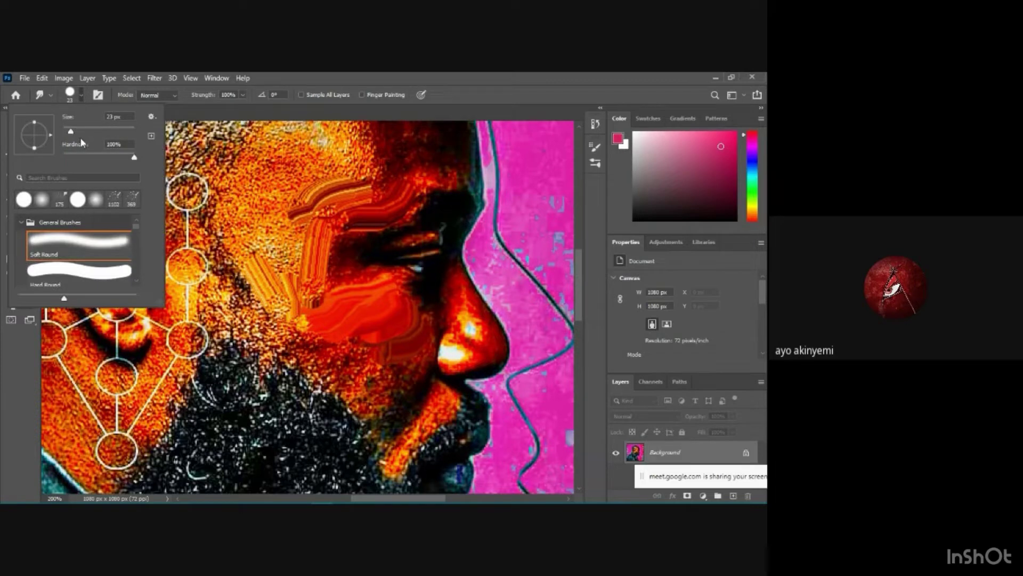
Switch to the Soft Round 0% hardness brush and smooth the forehead and temple
{"action": "scroll", "coordinate": [92, 249], "scroll_direction": "down", "scroll_amount": 1}
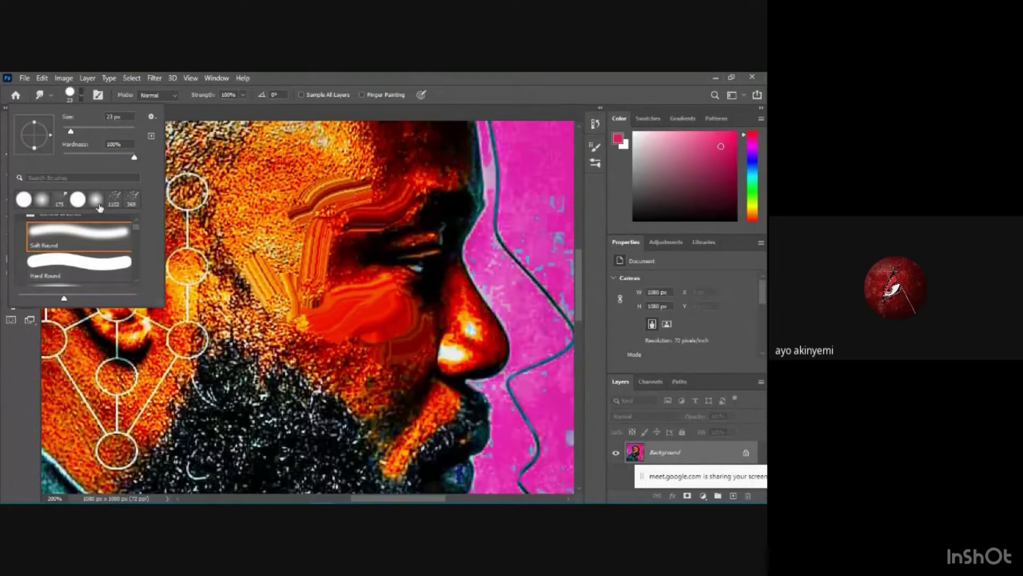
{"action": "left_click", "coordinate": [99, 205]}
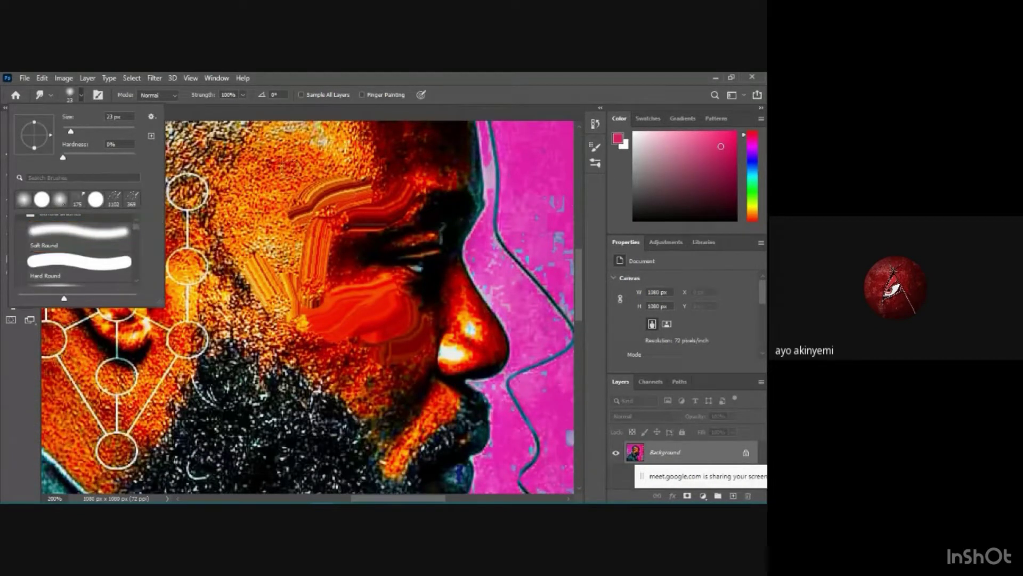
{"action": "mouse_move", "coordinate": [291, 169]}
{"action": "left_mouse_down"}
{"action": "mouse_move", "coordinate": [295, 246]}
{"action": "mouse_move", "coordinate": [283, 172]}
{"action": "mouse_move", "coordinate": [305, 224]}
{"action": "mouse_move", "coordinate": [291, 234]}
{"action": "left_mouse_up"}
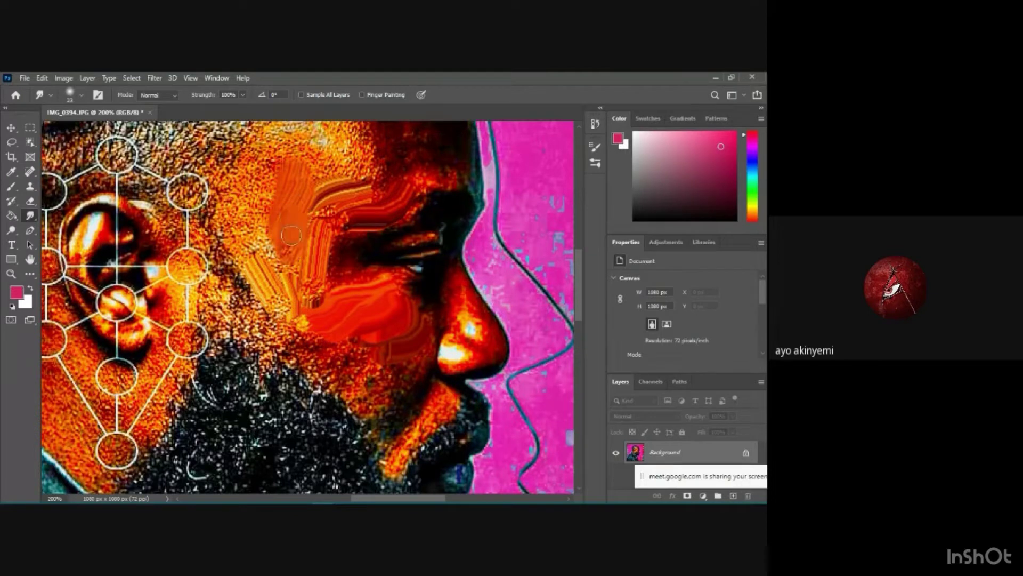
{"action": "mouse_move", "coordinate": [278, 193]}
{"action": "left_mouse_down"}
{"action": "mouse_move", "coordinate": [255, 209]}
{"action": "mouse_move", "coordinate": [270, 253]}
{"action": "mouse_move", "coordinate": [286, 229]}
{"action": "mouse_move", "coordinate": [291, 282]}
{"action": "mouse_move", "coordinate": [303, 245]}
{"action": "mouse_move", "coordinate": [312, 277]}
{"action": "mouse_move", "coordinate": [310, 232]}
{"action": "mouse_move", "coordinate": [334, 278]}
{"action": "mouse_move", "coordinate": [327, 257]}
{"action": "mouse_move", "coordinate": [335, 280]}
{"action": "mouse_move", "coordinate": [359, 280]}
{"action": "mouse_move", "coordinate": [349, 280]}
{"action": "mouse_move", "coordinate": [370, 273]}
{"action": "mouse_move", "coordinate": [343, 274]}
{"action": "mouse_move", "coordinate": [328, 248]}
{"action": "mouse_move", "coordinate": [337, 224]}
{"action": "mouse_move", "coordinate": [318, 226]}
{"action": "mouse_move", "coordinate": [342, 186]}
{"action": "mouse_move", "coordinate": [383, 177]}
{"action": "mouse_move", "coordinate": [328, 200]}
{"action": "left_mouse_up"}
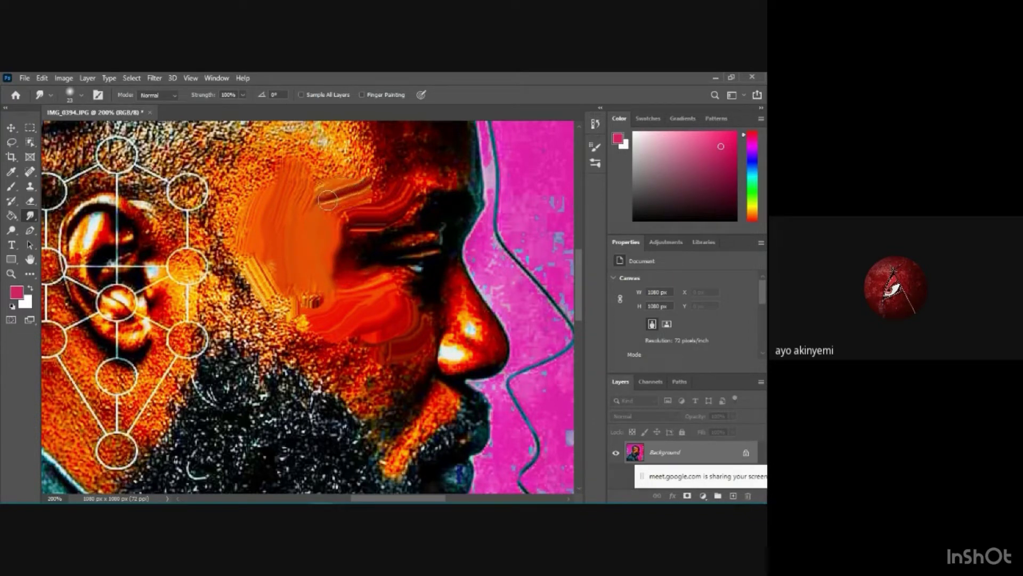
Smear the cheek edge, the dark blotch, the area below the eye and the nose bridge
{"action": "mouse_move", "coordinate": [291, 278]}
{"action": "left_mouse_down"}
{"action": "mouse_move", "coordinate": [253, 274]}
{"action": "mouse_move", "coordinate": [288, 325]}
{"action": "mouse_move", "coordinate": [277, 311]}
{"action": "mouse_move", "coordinate": [347, 365]}
{"action": "mouse_move", "coordinate": [336, 367]}
{"action": "mouse_move", "coordinate": [355, 357]}
{"action": "mouse_move", "coordinate": [327, 364]}
{"action": "mouse_move", "coordinate": [313, 355]}
{"action": "mouse_move", "coordinate": [363, 351]}
{"action": "mouse_move", "coordinate": [406, 362]}
{"action": "mouse_move", "coordinate": [429, 344]}
{"action": "mouse_move", "coordinate": [384, 400]}
{"action": "mouse_move", "coordinate": [354, 374]}
{"action": "mouse_move", "coordinate": [308, 363]}
{"action": "mouse_move", "coordinate": [264, 319]}
{"action": "mouse_move", "coordinate": [314, 321]}
{"action": "left_mouse_up"}
{"action": "mouse_move", "coordinate": [325, 278]}
{"action": "left_mouse_down"}
{"action": "mouse_move", "coordinate": [316, 301]}
{"action": "mouse_move", "coordinate": [299, 295]}
{"action": "mouse_move", "coordinate": [308, 316]}
{"action": "left_mouse_up"}
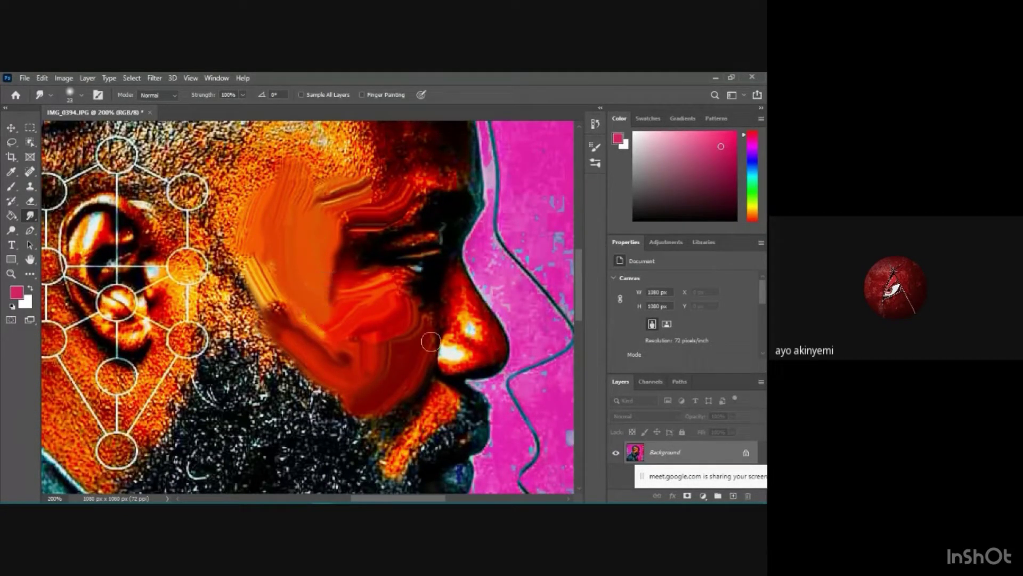
{"action": "mouse_move", "coordinate": [431, 284]}
{"action": "left_mouse_down"}
{"action": "mouse_move", "coordinate": [408, 309]}
{"action": "mouse_move", "coordinate": [419, 290]}
{"action": "mouse_move", "coordinate": [436, 319]}
{"action": "left_mouse_up"}
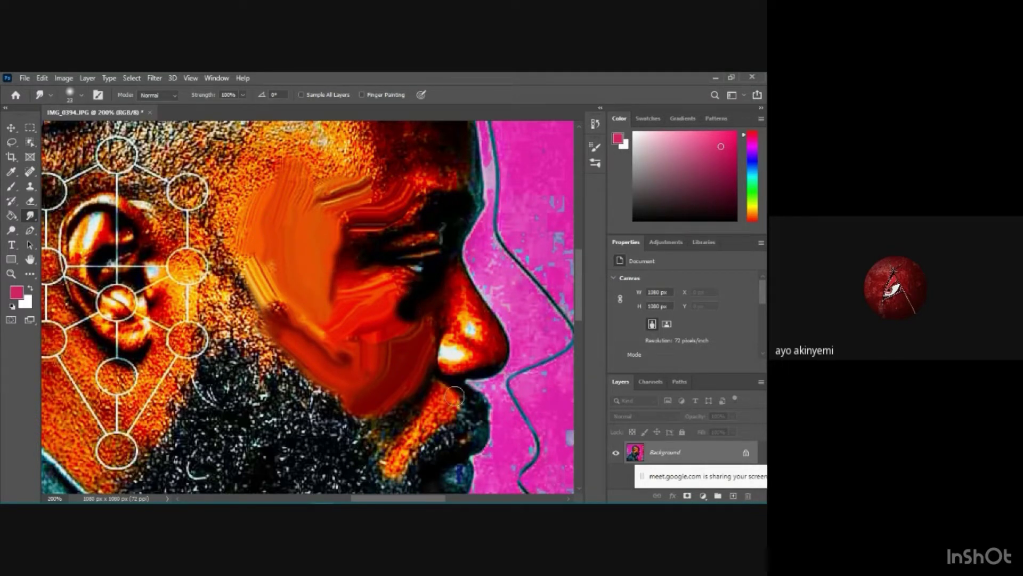
{"action": "left_click_drag", "start_coordinate": [436, 355], "coordinate": [433, 350]}
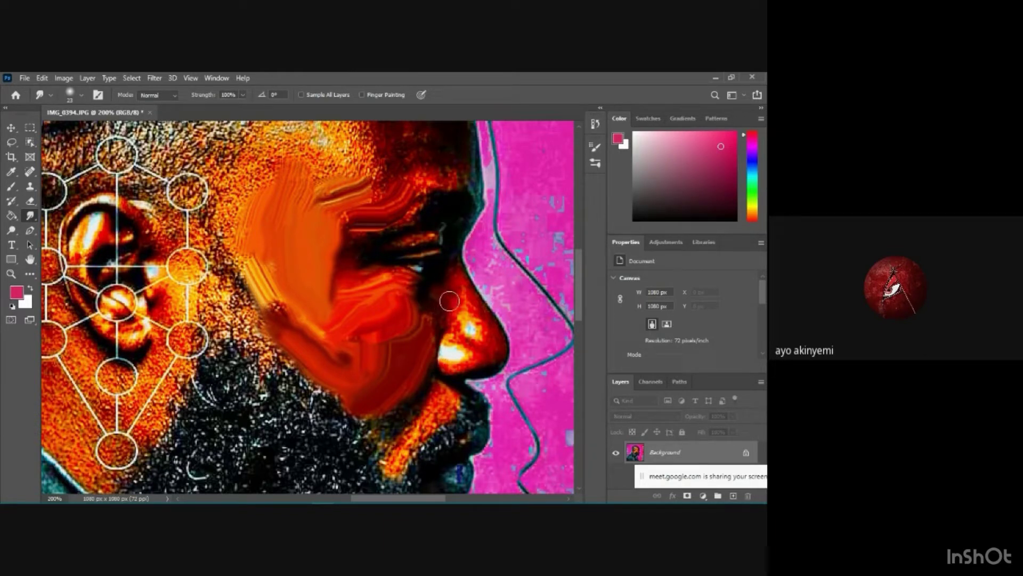
{"action": "mouse_move", "coordinate": [467, 322]}
{"action": "left_mouse_down"}
{"action": "mouse_move", "coordinate": [453, 284]}
{"action": "mouse_move", "coordinate": [441, 305]}
{"action": "left_mouse_up"}
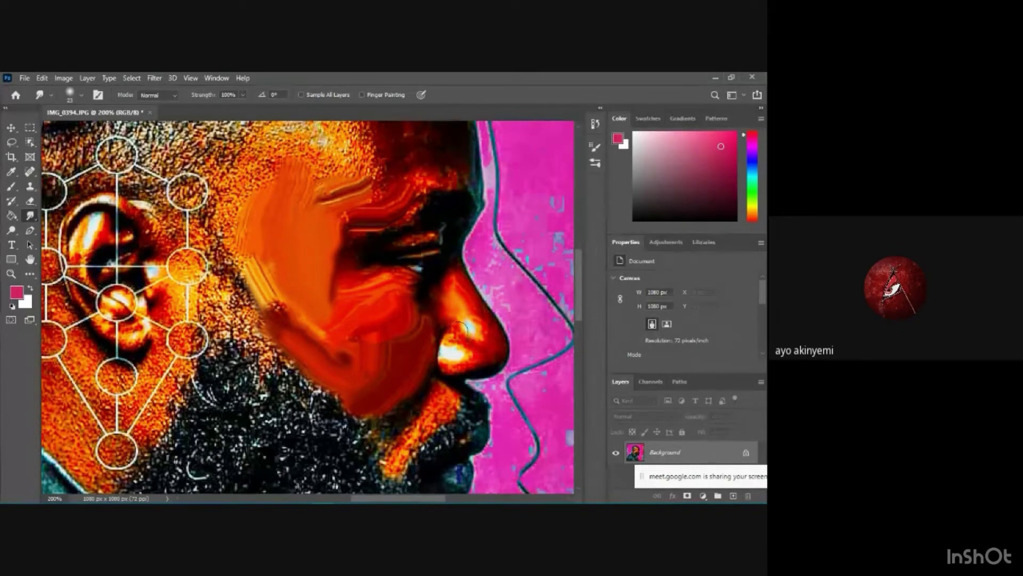
Set the smudge brush size to 17 px
{"action": "left_click", "coordinate": [83, 94]}
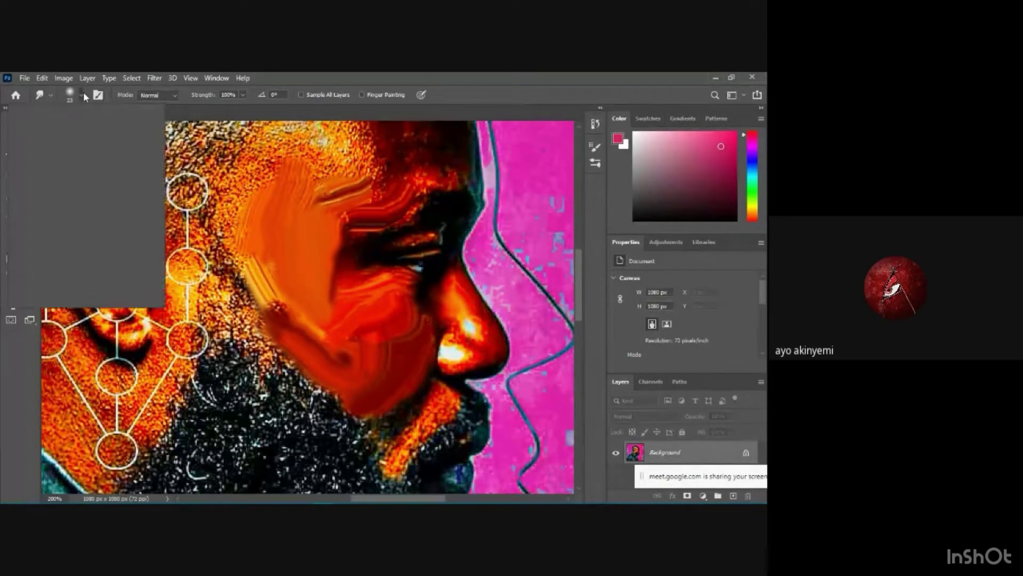
{"action": "left_click_drag", "start_coordinate": [72, 132], "coordinate": [66, 134]}
{"action": "key", "text": "Return"}
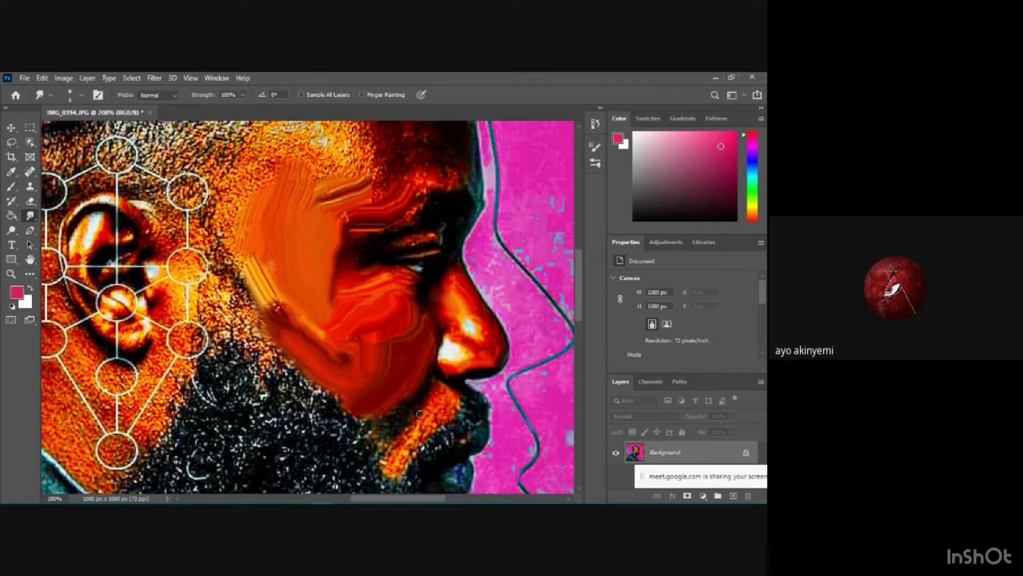
{"action": "left_click", "coordinate": [78, 95]}
{"action": "left_click_drag", "start_coordinate": [66, 131], "coordinate": [70, 131]}
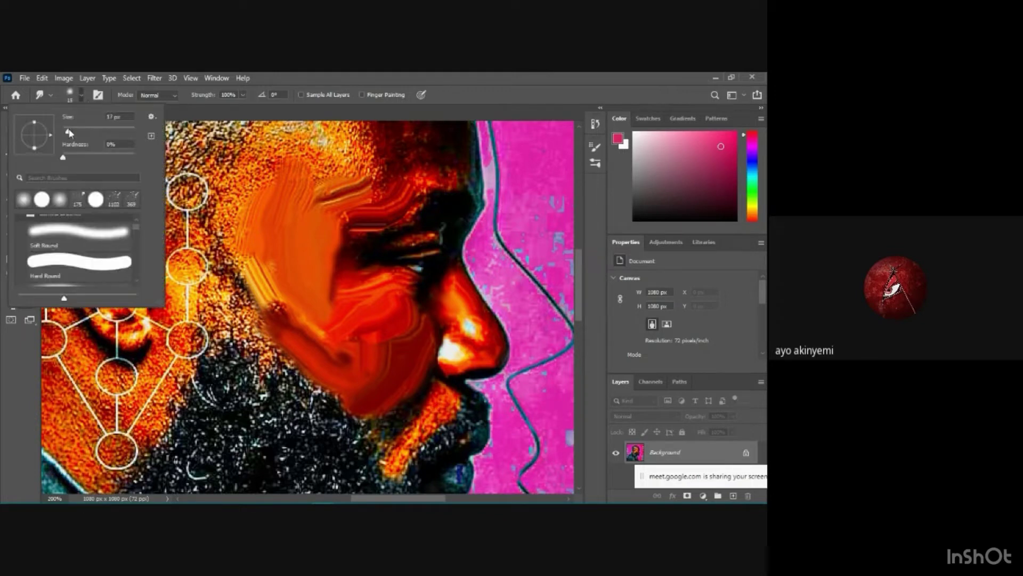
{"action": "left_click", "coordinate": [69, 133]}
{"action": "left_click", "coordinate": [451, 410]}
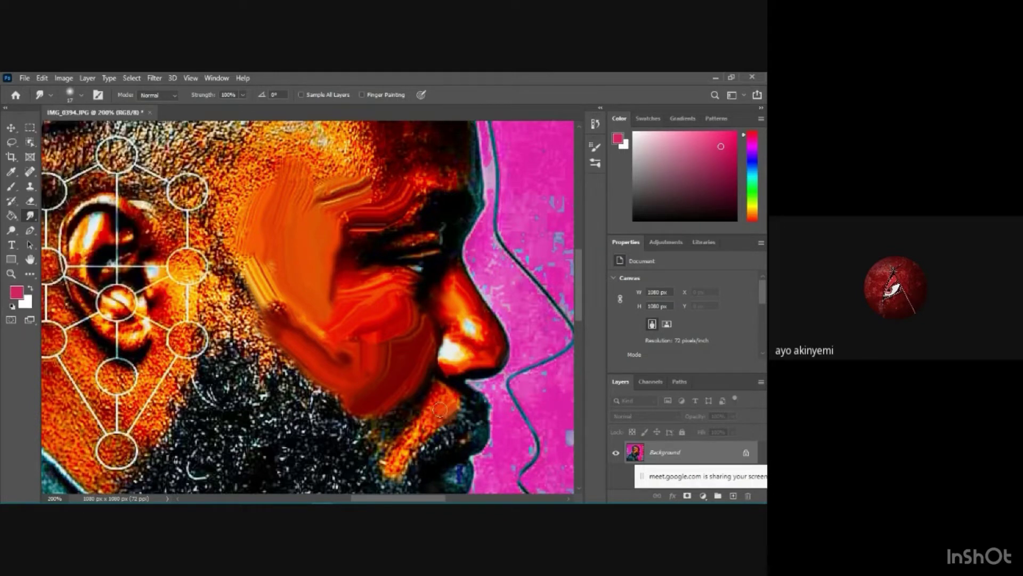
Smear the orange strip and dark edge below the nose, and the lower lip into the beard
{"action": "mouse_move", "coordinate": [438, 393]}
{"action": "left_mouse_down"}
{"action": "mouse_move", "coordinate": [437, 417]}
{"action": "mouse_move", "coordinate": [435, 407]}
{"action": "mouse_move", "coordinate": [394, 464]}
{"action": "mouse_move", "coordinate": [433, 418]}
{"action": "mouse_move", "coordinate": [475, 412]}
{"action": "mouse_move", "coordinate": [439, 441]}
{"action": "mouse_move", "coordinate": [471, 424]}
{"action": "mouse_move", "coordinate": [478, 437]}
{"action": "mouse_move", "coordinate": [447, 448]}
{"action": "left_mouse_up"}
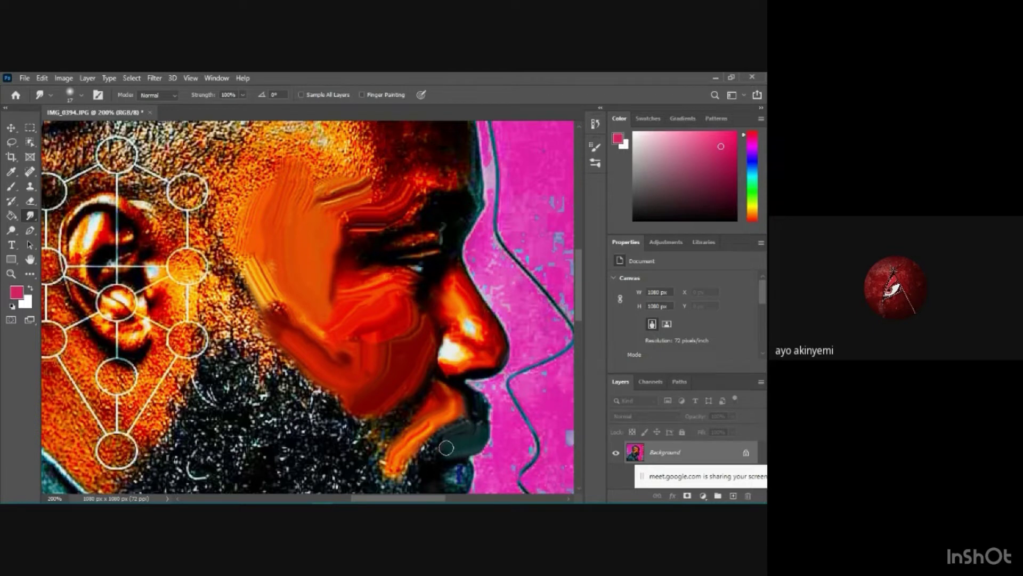
{"action": "scroll", "coordinate": [446, 447], "scroll_direction": "down", "scroll_amount": 3}
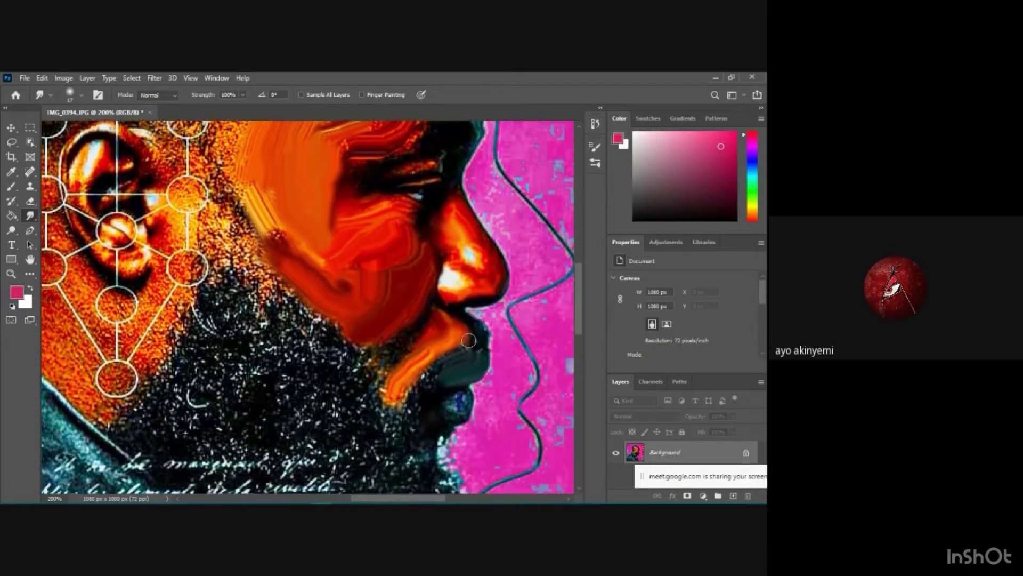
{"action": "mouse_move", "coordinate": [469, 340]}
{"action": "left_mouse_down"}
{"action": "mouse_move", "coordinate": [450, 314]}
{"action": "mouse_move", "coordinate": [447, 336]}
{"action": "mouse_move", "coordinate": [419, 337]}
{"action": "mouse_move", "coordinate": [436, 316]}
{"action": "mouse_move", "coordinate": [413, 345]}
{"action": "mouse_move", "coordinate": [401, 333]}
{"action": "mouse_move", "coordinate": [410, 320]}
{"action": "mouse_move", "coordinate": [403, 352]}
{"action": "mouse_move", "coordinate": [410, 333]}
{"action": "mouse_move", "coordinate": [378, 365]}
{"action": "mouse_move", "coordinate": [408, 360]}
{"action": "mouse_move", "coordinate": [392, 359]}
{"action": "mouse_move", "coordinate": [383, 417]}
{"action": "mouse_move", "coordinate": [450, 376]}
{"action": "mouse_move", "coordinate": [429, 389]}
{"action": "mouse_move", "coordinate": [439, 370]}
{"action": "mouse_move", "coordinate": [419, 401]}
{"action": "mouse_move", "coordinate": [441, 416]}
{"action": "mouse_move", "coordinate": [459, 399]}
{"action": "mouse_move", "coordinate": [465, 400]}
{"action": "left_mouse_up"}
{"action": "mouse_move", "coordinate": [459, 408]}
{"action": "left_mouse_down"}
{"action": "mouse_move", "coordinate": [413, 437]}
{"action": "mouse_move", "coordinate": [409, 459]}
{"action": "left_mouse_up"}
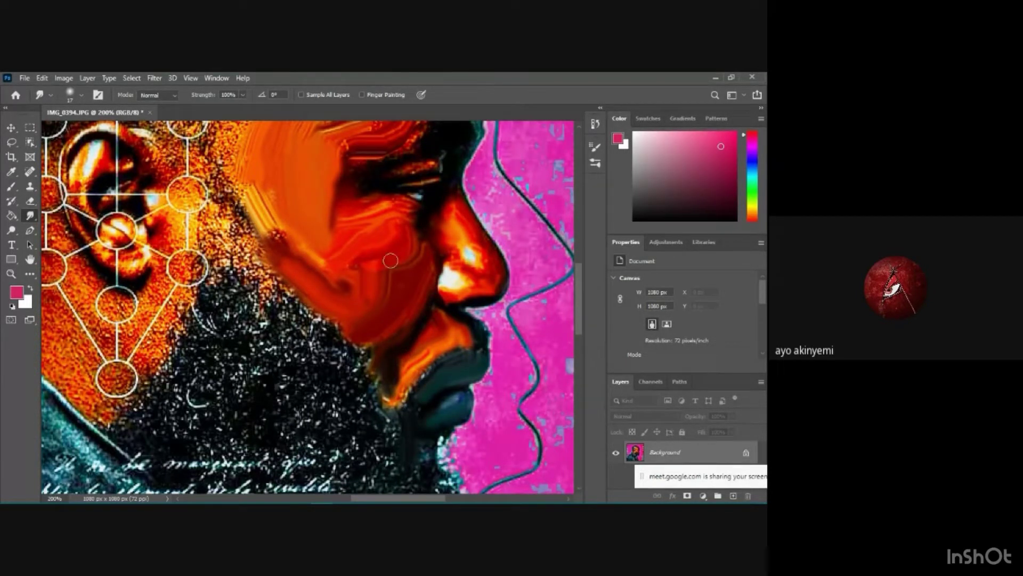
{"action": "scroll", "coordinate": [390, 261], "scroll_direction": "up", "scroll_amount": 1}
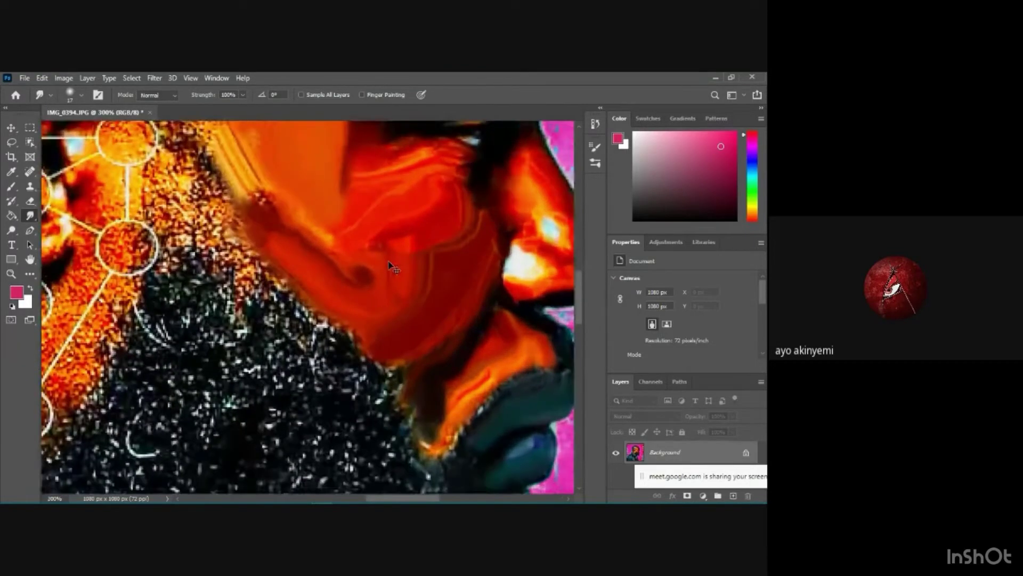
{"action": "scroll", "coordinate": [390, 262], "scroll_direction": "down", "scroll_amount": 2}
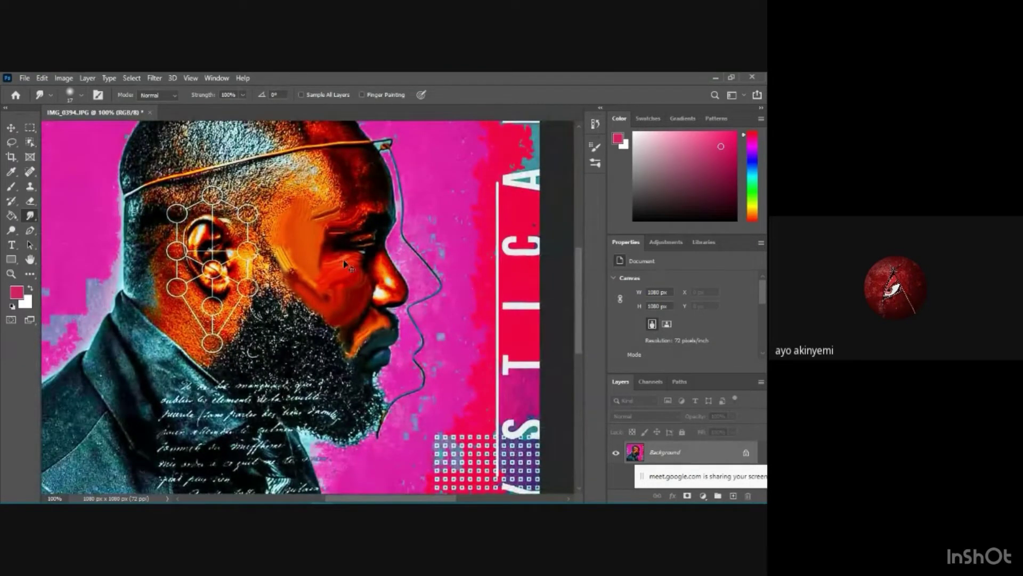
{"action": "scroll", "coordinate": [344, 264], "scroll_direction": "down", "scroll_amount": 1}
{"action": "scroll", "coordinate": [352, 262], "scroll_direction": "down", "scroll_amount": 1}
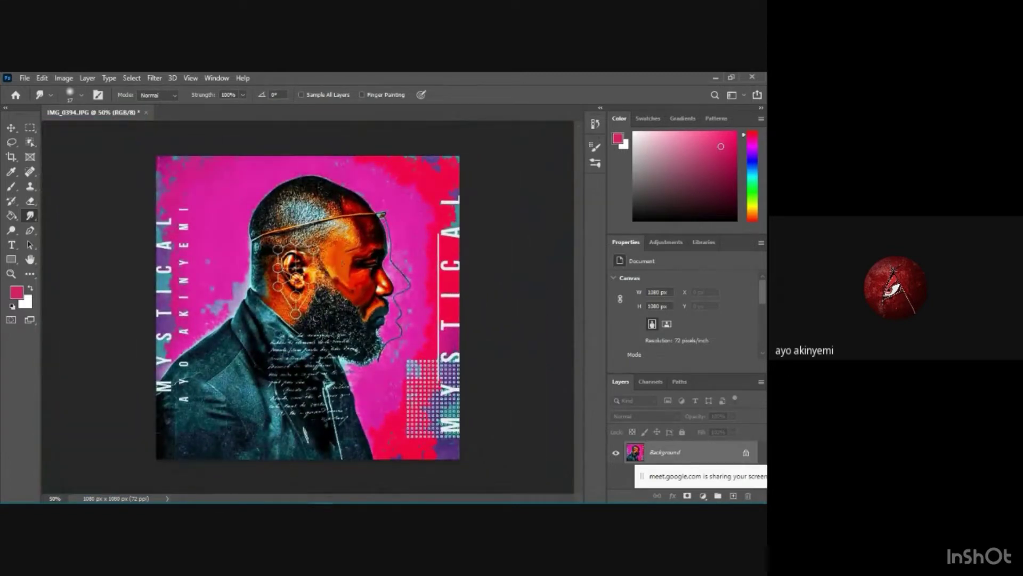
{"action": "scroll", "coordinate": [343, 267], "scroll_direction": "up", "scroll_amount": 4}
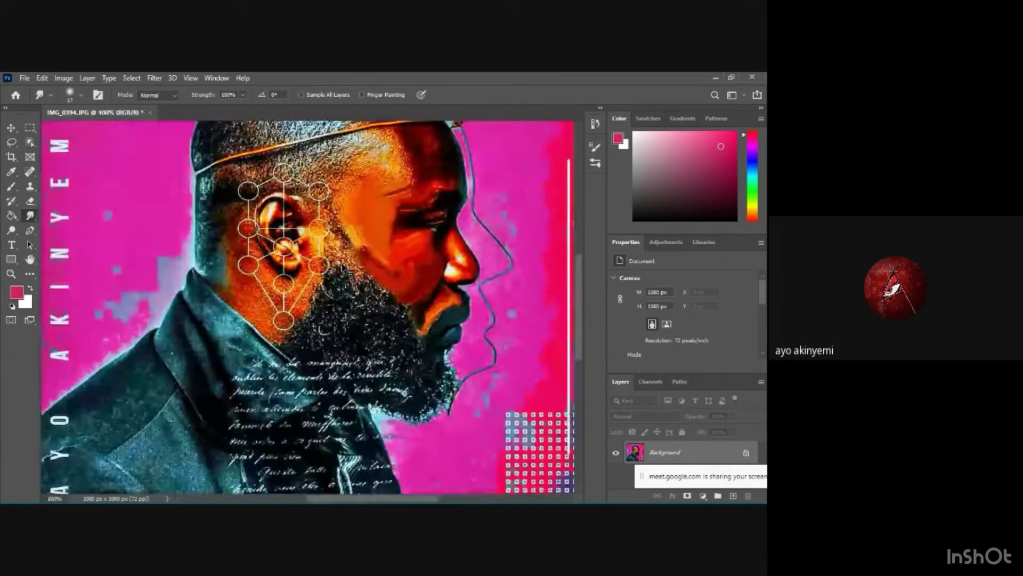
{"action": "scroll", "coordinate": [347, 272], "scroll_direction": "up", "scroll_amount": 2}
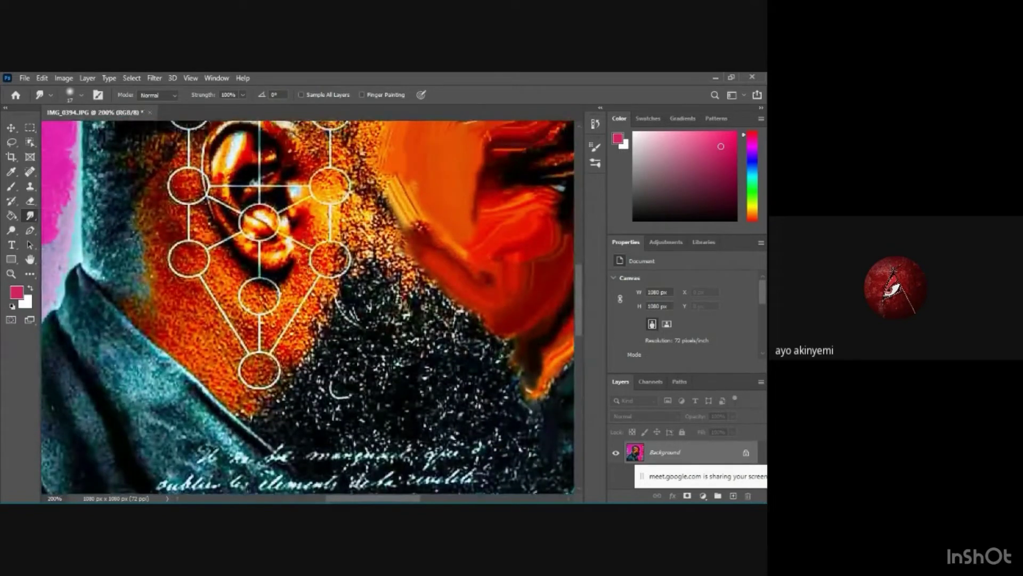
Pull orange skin colour down into the beard edge and check the brush settings
{"action": "mouse_move", "coordinate": [315, 234]}
{"action": "left_mouse_down"}
{"action": "mouse_move", "coordinate": [298, 298]}
{"action": "mouse_move", "coordinate": [325, 250]}
{"action": "mouse_move", "coordinate": [304, 315]}
{"action": "mouse_move", "coordinate": [354, 234]}
{"action": "mouse_move", "coordinate": [401, 247]}
{"action": "mouse_move", "coordinate": [435, 274]}
{"action": "left_mouse_up"}
{"action": "left_click", "coordinate": [82, 96]}
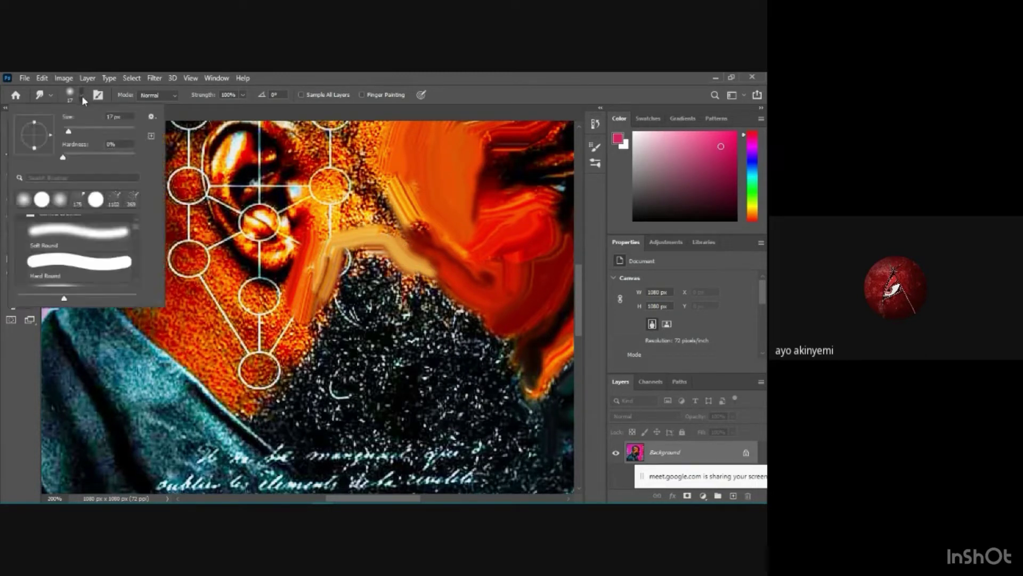
{"action": "left_click", "coordinate": [250, 320]}
Smear the orange skin beside the ear and from the cheek down past the ear
{"action": "mouse_move", "coordinate": [250, 320]}
{"action": "left_mouse_down"}
{"action": "mouse_move", "coordinate": [230, 315]}
{"action": "mouse_move", "coordinate": [189, 246]}
{"action": "mouse_move", "coordinate": [183, 290]}
{"action": "mouse_move", "coordinate": [162, 213]}
{"action": "mouse_move", "coordinate": [164, 259]}
{"action": "mouse_move", "coordinate": [162, 207]}
{"action": "mouse_move", "coordinate": [173, 237]}
{"action": "mouse_move", "coordinate": [177, 201]}
{"action": "mouse_move", "coordinate": [188, 251]}
{"action": "mouse_move", "coordinate": [183, 186]}
{"action": "mouse_move", "coordinate": [176, 239]}
{"action": "mouse_move", "coordinate": [166, 232]}
{"action": "mouse_move", "coordinate": [176, 296]}
{"action": "mouse_move", "coordinate": [189, 263]}
{"action": "mouse_move", "coordinate": [204, 287]}
{"action": "mouse_move", "coordinate": [197, 230]}
{"action": "mouse_move", "coordinate": [222, 291]}
{"action": "mouse_move", "coordinate": [216, 269]}
{"action": "mouse_move", "coordinate": [248, 318]}
{"action": "mouse_move", "coordinate": [237, 297]}
{"action": "mouse_move", "coordinate": [273, 305]}
{"action": "mouse_move", "coordinate": [260, 356]}
{"action": "mouse_move", "coordinate": [312, 320]}
{"action": "mouse_move", "coordinate": [253, 380]}
{"action": "mouse_move", "coordinate": [226, 349]}
{"action": "mouse_move", "coordinate": [234, 365]}
{"action": "mouse_move", "coordinate": [134, 296]}
{"action": "mouse_move", "coordinate": [160, 336]}
{"action": "mouse_move", "coordinate": [195, 358]}
{"action": "mouse_move", "coordinate": [186, 317]}
{"action": "mouse_move", "coordinate": [182, 336]}
{"action": "mouse_move", "coordinate": [161, 322]}
{"action": "mouse_move", "coordinate": [251, 398]}
{"action": "mouse_move", "coordinate": [261, 377]}
{"action": "left_mouse_up"}
{"action": "scroll", "coordinate": [360, 325], "scroll_direction": "down", "scroll_amount": 1}
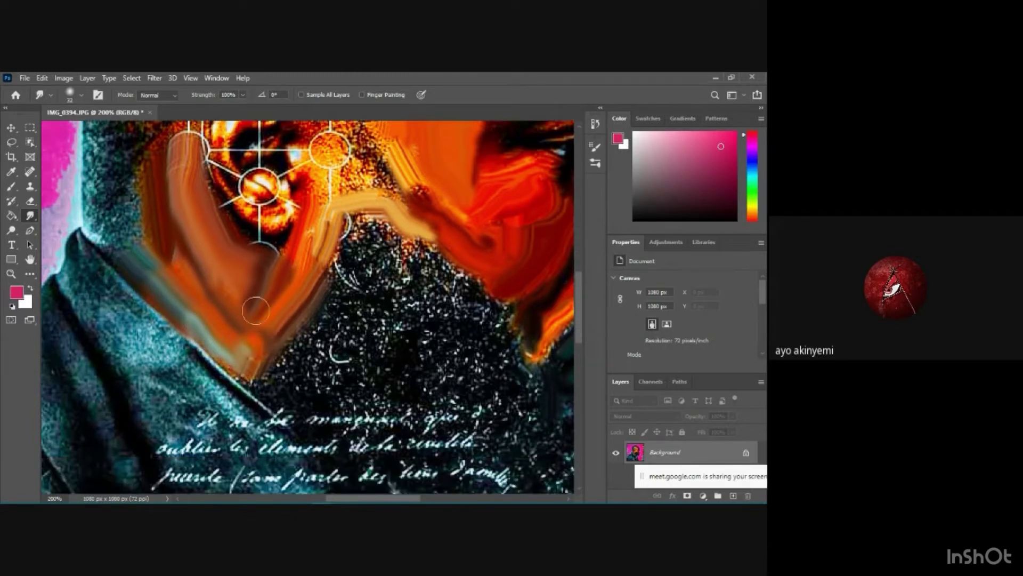
{"action": "mouse_move", "coordinate": [256, 310]}
{"action": "left_mouse_down"}
{"action": "mouse_move", "coordinate": [226, 271]}
{"action": "mouse_move", "coordinate": [172, 284]}
{"action": "mouse_move", "coordinate": [198, 269]}
{"action": "mouse_move", "coordinate": [170, 276]}
{"action": "mouse_move", "coordinate": [157, 262]}
{"action": "mouse_move", "coordinate": [164, 258]}
{"action": "mouse_move", "coordinate": [152, 269]}
{"action": "mouse_move", "coordinate": [169, 274]}
{"action": "mouse_move", "coordinate": [139, 254]}
{"action": "mouse_move", "coordinate": [207, 248]}
{"action": "mouse_move", "coordinate": [202, 221]}
{"action": "mouse_move", "coordinate": [205, 231]}
{"action": "mouse_move", "coordinate": [172, 264]}
{"action": "mouse_move", "coordinate": [167, 228]}
{"action": "mouse_move", "coordinate": [160, 249]}
{"action": "mouse_move", "coordinate": [179, 187]}
{"action": "mouse_move", "coordinate": [164, 187]}
{"action": "mouse_move", "coordinate": [146, 212]}
{"action": "mouse_move", "coordinate": [167, 234]}
{"action": "mouse_move", "coordinate": [155, 246]}
{"action": "mouse_move", "coordinate": [206, 233]}
{"action": "mouse_move", "coordinate": [227, 250]}
{"action": "mouse_move", "coordinate": [218, 209]}
{"action": "mouse_move", "coordinate": [233, 236]}
{"action": "mouse_move", "coordinate": [222, 233]}
{"action": "mouse_move", "coordinate": [254, 256]}
{"action": "mouse_move", "coordinate": [241, 250]}
{"action": "mouse_move", "coordinate": [283, 266]}
{"action": "mouse_move", "coordinate": [295, 240]}
{"action": "mouse_move", "coordinate": [243, 301]}
{"action": "mouse_move", "coordinate": [267, 266]}
{"action": "left_mouse_up"}
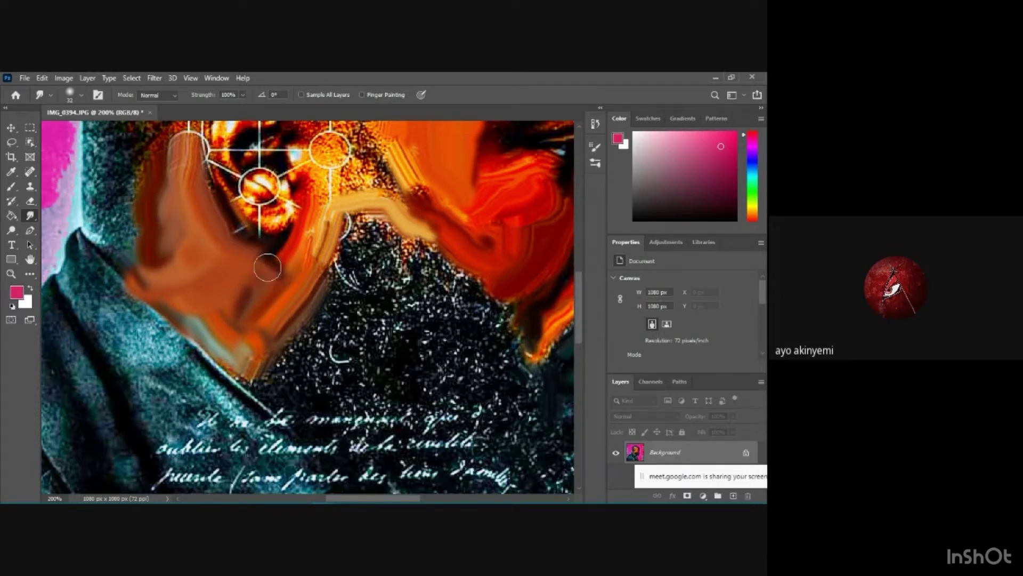
{"action": "scroll", "coordinate": [338, 221], "scroll_direction": "down", "scroll_amount": 2}
{"action": "scroll", "coordinate": [339, 221], "scroll_direction": "up", "scroll_amount": 4}
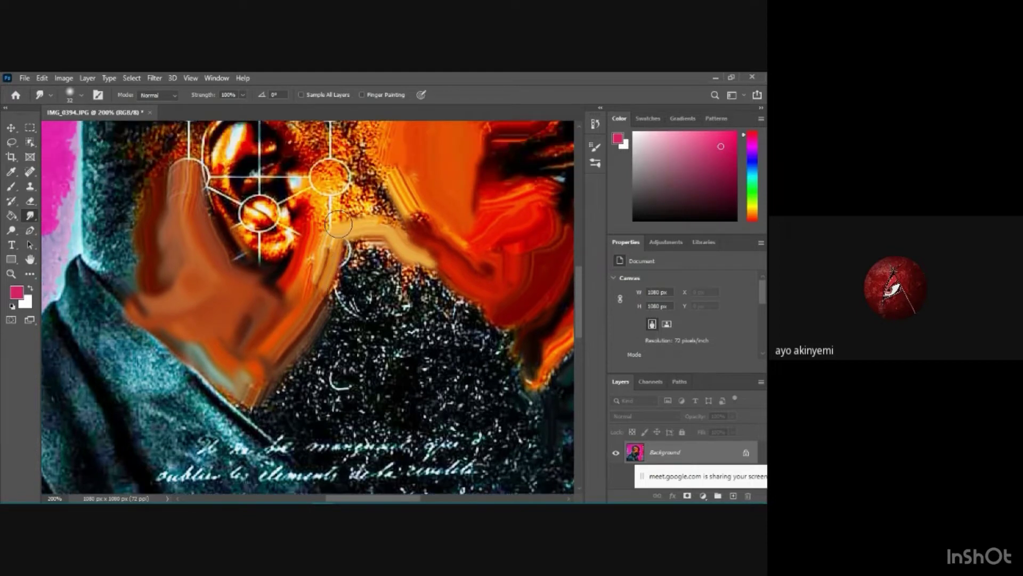
{"action": "key", "text": "ctrl+minus"}
{"action": "mouse_move", "coordinate": [341, 231]}
{"action": "left_mouse_down"}
{"action": "mouse_move", "coordinate": [320, 269]}
{"action": "mouse_move", "coordinate": [320, 231]}
{"action": "mouse_move", "coordinate": [315, 261]}
{"action": "mouse_move", "coordinate": [313, 242]}
{"action": "mouse_move", "coordinate": [330, 255]}
{"action": "mouse_move", "coordinate": [317, 258]}
{"action": "mouse_move", "coordinate": [346, 251]}
{"action": "mouse_move", "coordinate": [349, 239]}
{"action": "mouse_move", "coordinate": [351, 253]}
{"action": "mouse_move", "coordinate": [351, 237]}
{"action": "mouse_move", "coordinate": [336, 247]}
{"action": "mouse_move", "coordinate": [336, 234]}
{"action": "mouse_move", "coordinate": [362, 267]}
{"action": "left_mouse_up"}
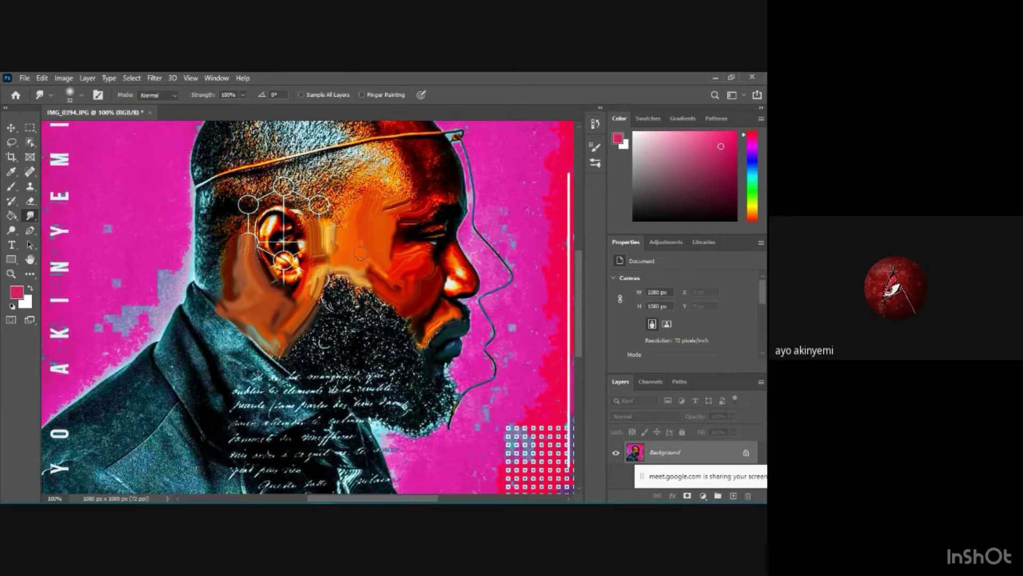
Smooth the skin in front of and behind the ear, and smear dark orange below the brow
{"action": "mouse_move", "coordinate": [336, 233]}
{"action": "left_mouse_down"}
{"action": "mouse_move", "coordinate": [326, 207]}
{"action": "mouse_move", "coordinate": [318, 214]}
{"action": "mouse_move", "coordinate": [340, 216]}
{"action": "left_mouse_up"}
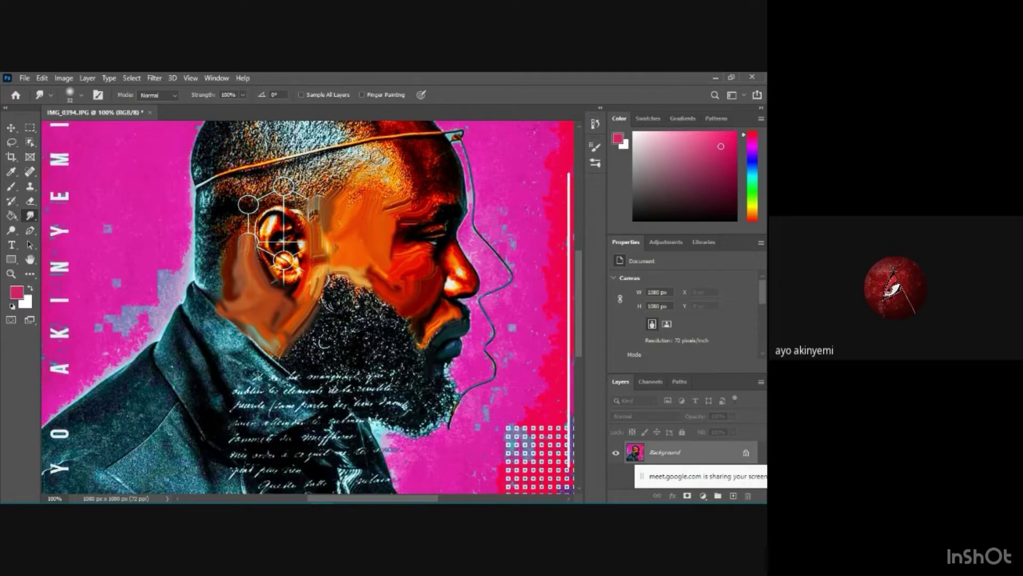
{"action": "mouse_move", "coordinate": [369, 189]}
{"action": "left_mouse_down"}
{"action": "mouse_move", "coordinate": [327, 228]}
{"action": "mouse_move", "coordinate": [307, 214]}
{"action": "mouse_move", "coordinate": [325, 247]}
{"action": "mouse_move", "coordinate": [326, 226]}
{"action": "mouse_move", "coordinate": [327, 243]}
{"action": "mouse_move", "coordinate": [322, 232]}
{"action": "mouse_move", "coordinate": [315, 239]}
{"action": "mouse_move", "coordinate": [323, 263]}
{"action": "mouse_move", "coordinate": [279, 303]}
{"action": "mouse_move", "coordinate": [262, 278]}
{"action": "mouse_move", "coordinate": [298, 303]}
{"action": "left_mouse_up"}
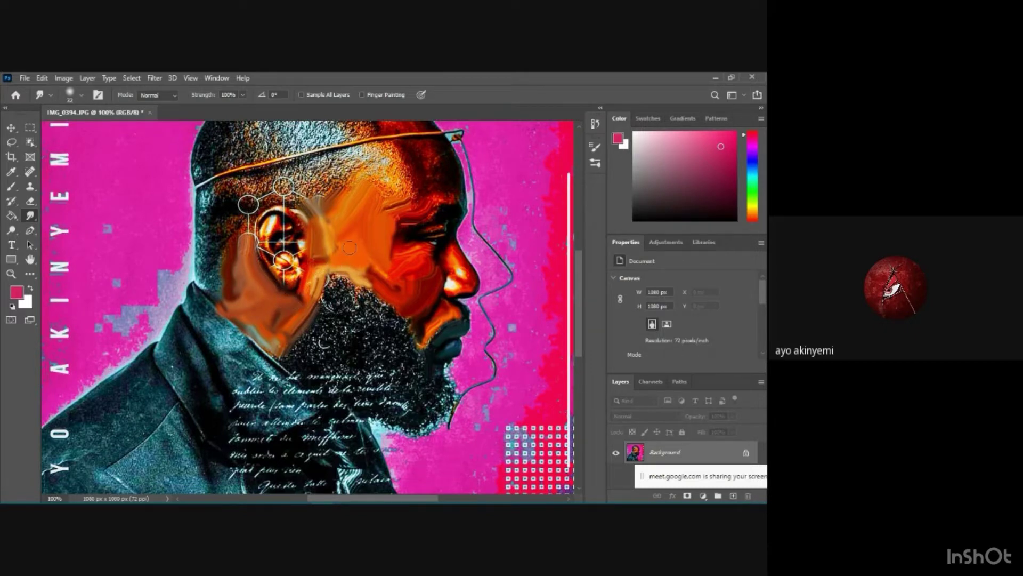
{"action": "scroll", "coordinate": [322, 236], "scroll_direction": "up", "scroll_amount": 1}
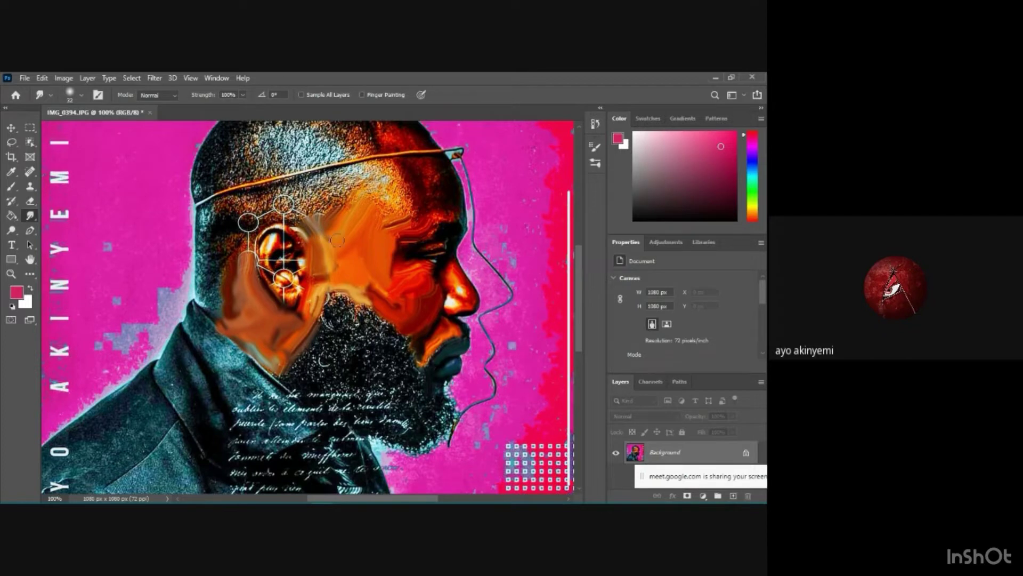
{"action": "mouse_move", "coordinate": [403, 214]}
{"action": "left_mouse_down"}
{"action": "mouse_move", "coordinate": [416, 195]}
{"action": "mouse_move", "coordinate": [379, 222]}
{"action": "mouse_move", "coordinate": [391, 210]}
{"action": "mouse_move", "coordinate": [356, 219]}
{"action": "mouse_move", "coordinate": [392, 201]}
{"action": "mouse_move", "coordinate": [362, 237]}
{"action": "mouse_move", "coordinate": [366, 227]}
{"action": "mouse_move", "coordinate": [374, 254]}
{"action": "mouse_move", "coordinate": [387, 223]}
{"action": "mouse_move", "coordinate": [350, 249]}
{"action": "mouse_move", "coordinate": [396, 202]}
{"action": "mouse_move", "coordinate": [357, 217]}
{"action": "mouse_move", "coordinate": [404, 187]}
{"action": "mouse_move", "coordinate": [384, 187]}
{"action": "mouse_move", "coordinate": [344, 202]}
{"action": "left_mouse_up"}
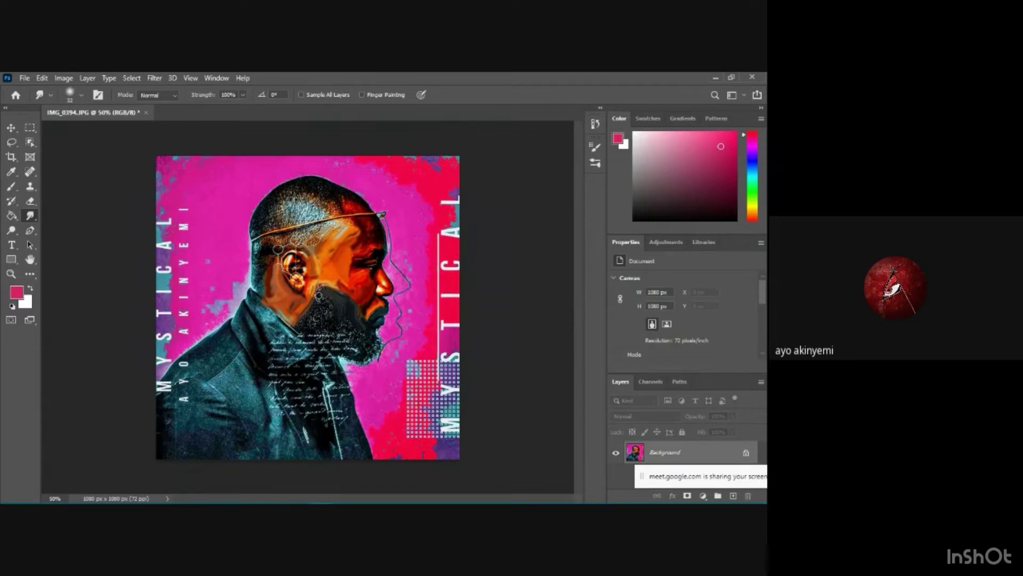
Blend orange skin down into the beard and extend the beard's dark upper edge
{"action": "mouse_move", "coordinate": [318, 288]}
{"action": "left_mouse_down"}
{"action": "mouse_move", "coordinate": [326, 311]}
{"action": "mouse_move", "coordinate": [327, 288]}
{"action": "mouse_move", "coordinate": [307, 328]}
{"action": "mouse_move", "coordinate": [310, 319]}
{"action": "mouse_move", "coordinate": [329, 342]}
{"action": "mouse_move", "coordinate": [328, 328]}
{"action": "mouse_move", "coordinate": [353, 343]}
{"action": "mouse_move", "coordinate": [321, 318]}
{"action": "left_mouse_up"}
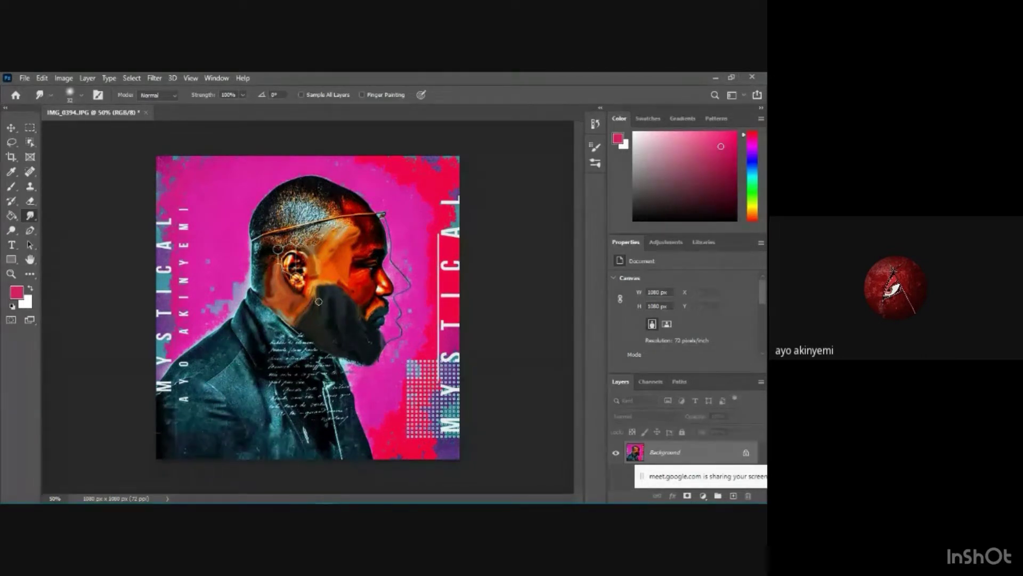
{"action": "mouse_move", "coordinate": [318, 301]}
{"action": "left_mouse_down"}
{"action": "mouse_move", "coordinate": [307, 307]}
{"action": "mouse_move", "coordinate": [316, 314]}
{"action": "left_mouse_up"}
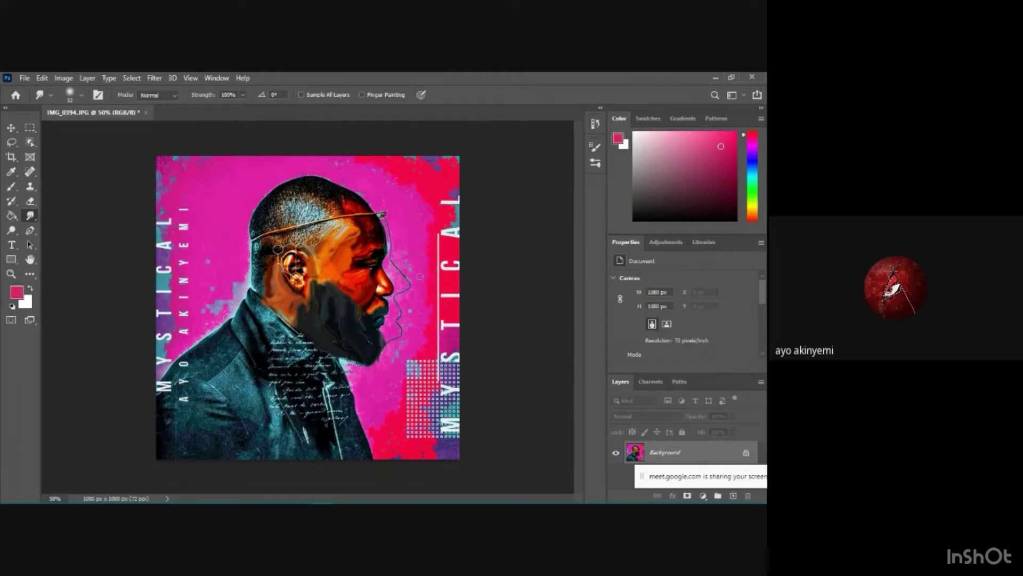
Enlarge the smudge brush to 86 px
{"action": "left_click", "coordinate": [78, 96]}
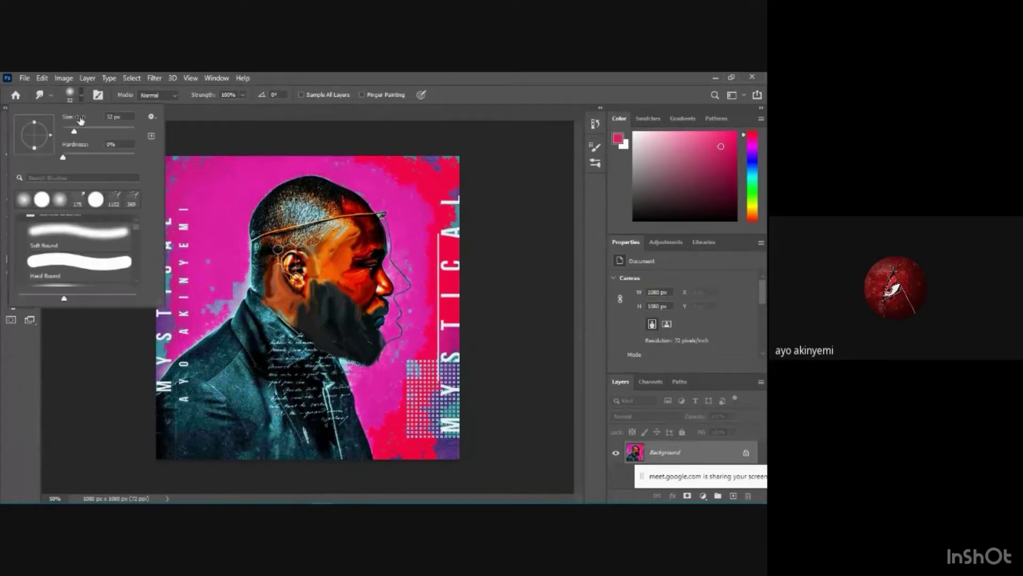
{"action": "left_click", "coordinate": [80, 131]}
{"action": "left_click", "coordinate": [93, 131]}
{"action": "left_click", "coordinate": [235, 192]}
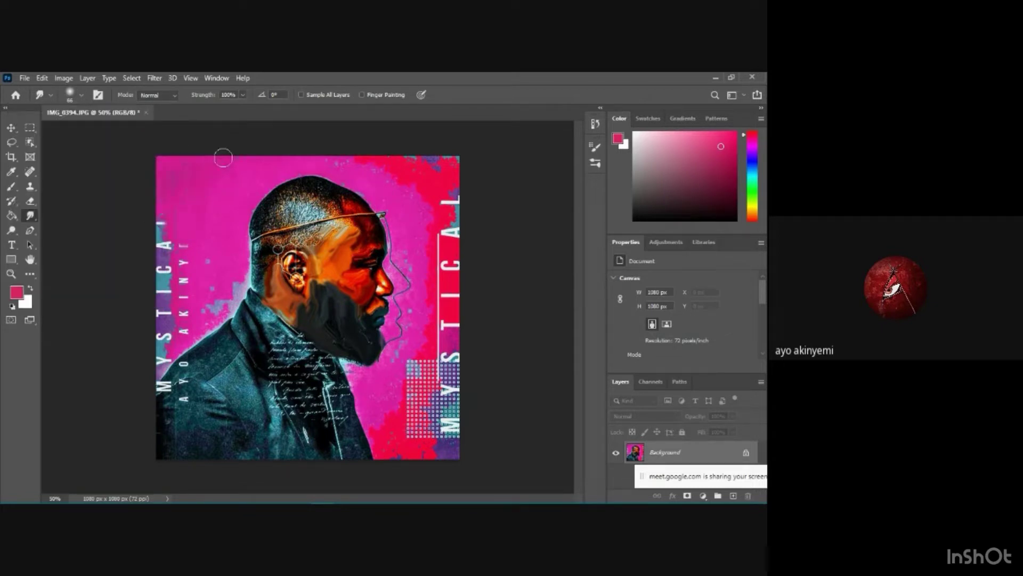
Smear away the upper-left lettering, the MYSTICAL letters, the headband wire and reddish lower background
{"action": "mouse_move", "coordinate": [201, 183]}
{"action": "left_mouse_down"}
{"action": "mouse_move", "coordinate": [146, 280]}
{"action": "mouse_move", "coordinate": [160, 256]}
{"action": "mouse_move", "coordinate": [184, 290]}
{"action": "mouse_move", "coordinate": [227, 284]}
{"action": "mouse_move", "coordinate": [212, 306]}
{"action": "mouse_move", "coordinate": [211, 287]}
{"action": "mouse_move", "coordinate": [158, 317]}
{"action": "mouse_move", "coordinate": [176, 298]}
{"action": "mouse_move", "coordinate": [150, 333]}
{"action": "mouse_move", "coordinate": [189, 308]}
{"action": "mouse_move", "coordinate": [151, 361]}
{"action": "mouse_move", "coordinate": [211, 321]}
{"action": "mouse_move", "coordinate": [140, 382]}
{"action": "mouse_move", "coordinate": [164, 353]}
{"action": "mouse_move", "coordinate": [179, 303]}
{"action": "mouse_move", "coordinate": [217, 297]}
{"action": "mouse_move", "coordinate": [148, 338]}
{"action": "mouse_move", "coordinate": [171, 312]}
{"action": "mouse_move", "coordinate": [142, 340]}
{"action": "mouse_move", "coordinate": [235, 193]}
{"action": "mouse_move", "coordinate": [275, 167]}
{"action": "mouse_move", "coordinate": [333, 157]}
{"action": "mouse_move", "coordinate": [403, 197]}
{"action": "mouse_move", "coordinate": [345, 176]}
{"action": "mouse_move", "coordinate": [387, 181]}
{"action": "mouse_move", "coordinate": [365, 166]}
{"action": "mouse_move", "coordinate": [373, 186]}
{"action": "mouse_move", "coordinate": [359, 165]}
{"action": "mouse_move", "coordinate": [323, 150]}
{"action": "mouse_move", "coordinate": [348, 162]}
{"action": "mouse_move", "coordinate": [281, 150]}
{"action": "mouse_move", "coordinate": [246, 197]}
{"action": "left_mouse_up"}
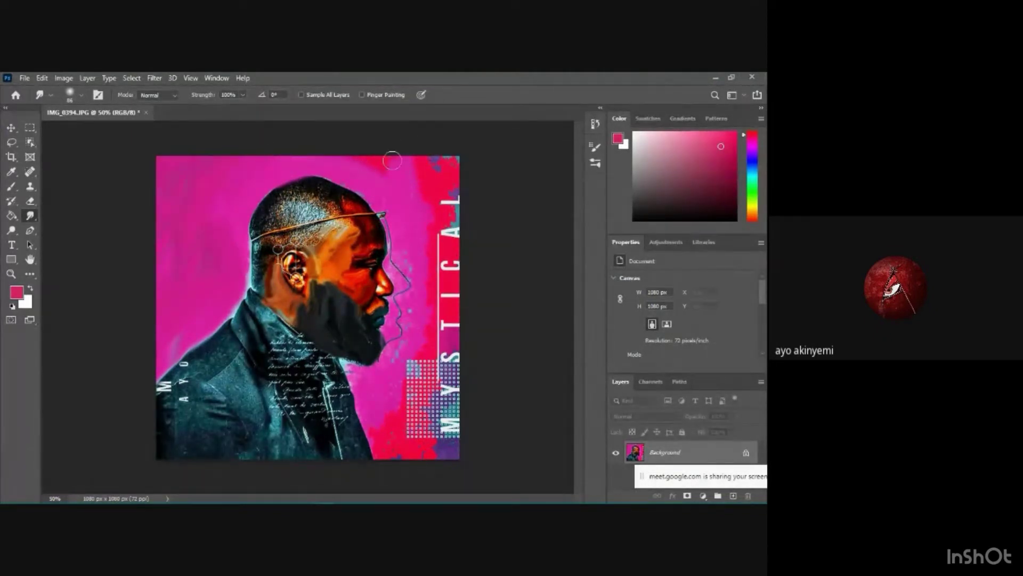
{"action": "left_click_drag", "start_coordinate": [429, 190], "coordinate": [456, 209]}
{"action": "mouse_move", "coordinate": [443, 237]}
{"action": "left_mouse_down"}
{"action": "mouse_move", "coordinate": [453, 287]}
{"action": "mouse_move", "coordinate": [441, 261]}
{"action": "mouse_move", "coordinate": [481, 219]}
{"action": "mouse_move", "coordinate": [447, 217]}
{"action": "mouse_move", "coordinate": [450, 202]}
{"action": "mouse_move", "coordinate": [438, 196]}
{"action": "mouse_move", "coordinate": [462, 175]}
{"action": "mouse_move", "coordinate": [427, 164]}
{"action": "mouse_move", "coordinate": [467, 165]}
{"action": "mouse_move", "coordinate": [444, 164]}
{"action": "left_mouse_up"}
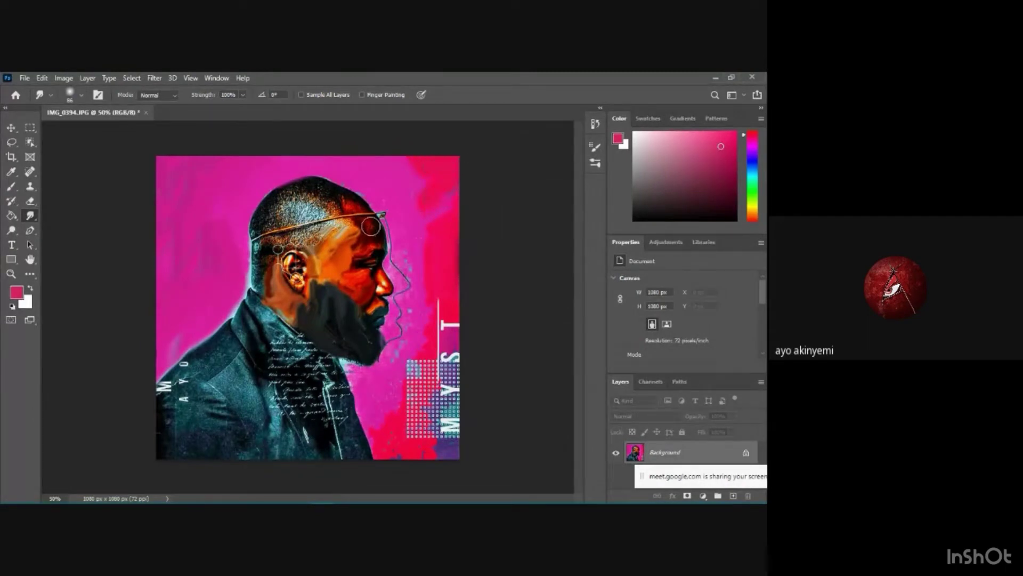
{"action": "mouse_move", "coordinate": [373, 227]}
{"action": "left_mouse_down"}
{"action": "mouse_move", "coordinate": [389, 208]}
{"action": "mouse_move", "coordinate": [401, 247]}
{"action": "mouse_move", "coordinate": [398, 224]}
{"action": "mouse_move", "coordinate": [413, 298]}
{"action": "mouse_move", "coordinate": [414, 280]}
{"action": "mouse_move", "coordinate": [402, 311]}
{"action": "mouse_move", "coordinate": [399, 302]}
{"action": "mouse_move", "coordinate": [409, 326]}
{"action": "mouse_move", "coordinate": [405, 311]}
{"action": "mouse_move", "coordinate": [428, 306]}
{"action": "mouse_move", "coordinate": [441, 330]}
{"action": "mouse_move", "coordinate": [455, 325]}
{"action": "mouse_move", "coordinate": [449, 346]}
{"action": "mouse_move", "coordinate": [463, 371]}
{"action": "mouse_move", "coordinate": [445, 323]}
{"action": "mouse_move", "coordinate": [455, 327]}
{"action": "mouse_move", "coordinate": [441, 330]}
{"action": "mouse_move", "coordinate": [452, 366]}
{"action": "mouse_move", "coordinate": [440, 358]}
{"action": "mouse_move", "coordinate": [455, 440]}
{"action": "mouse_move", "coordinate": [444, 431]}
{"action": "mouse_move", "coordinate": [459, 469]}
{"action": "mouse_move", "coordinate": [447, 400]}
{"action": "mouse_move", "coordinate": [443, 427]}
{"action": "mouse_move", "coordinate": [407, 340]}
{"action": "mouse_move", "coordinate": [410, 355]}
{"action": "mouse_move", "coordinate": [445, 376]}
{"action": "mouse_move", "coordinate": [448, 442]}
{"action": "mouse_move", "coordinate": [458, 426]}
{"action": "mouse_move", "coordinate": [450, 458]}
{"action": "mouse_move", "coordinate": [413, 394]}
{"action": "mouse_move", "coordinate": [425, 442]}
{"action": "mouse_move", "coordinate": [416, 426]}
{"action": "mouse_move", "coordinate": [394, 350]}
{"action": "mouse_move", "coordinate": [417, 316]}
{"action": "mouse_move", "coordinate": [416, 328]}
{"action": "mouse_move", "coordinate": [411, 316]}
{"action": "mouse_move", "coordinate": [397, 325]}
{"action": "mouse_move", "coordinate": [411, 307]}
{"action": "mouse_move", "coordinate": [392, 317]}
{"action": "left_mouse_up"}
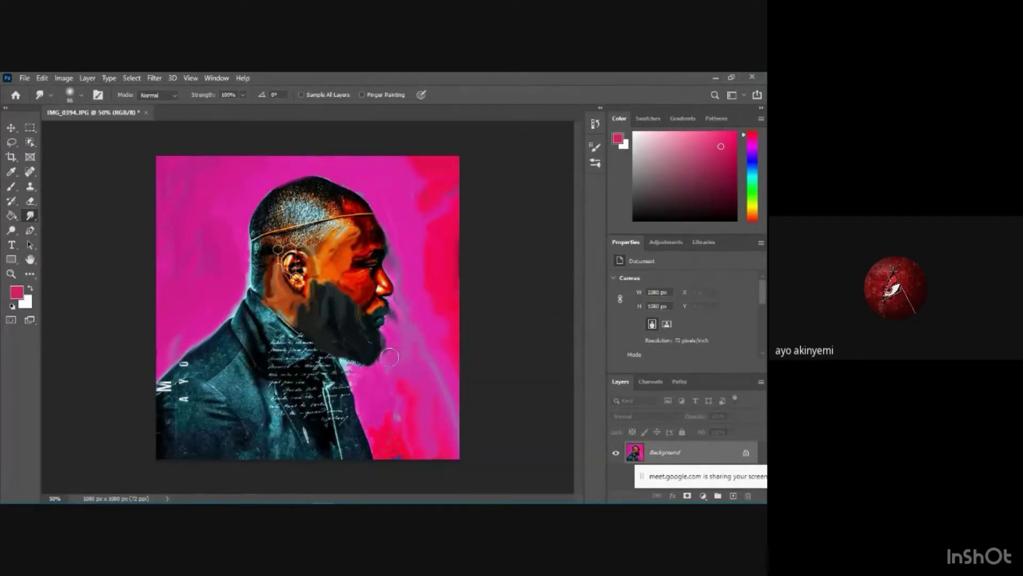
{"action": "mouse_move", "coordinate": [375, 405]}
{"action": "left_mouse_down"}
{"action": "mouse_move", "coordinate": [401, 420]}
{"action": "mouse_move", "coordinate": [402, 457]}
{"action": "left_mouse_up"}
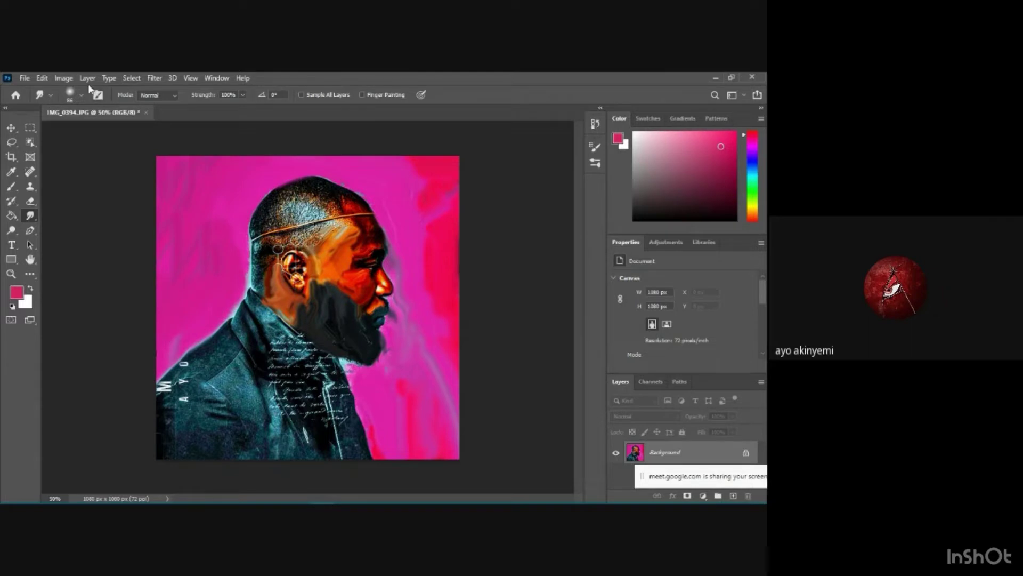
Shrink the smudge brush to 34 px
{"action": "left_click", "coordinate": [81, 97]}
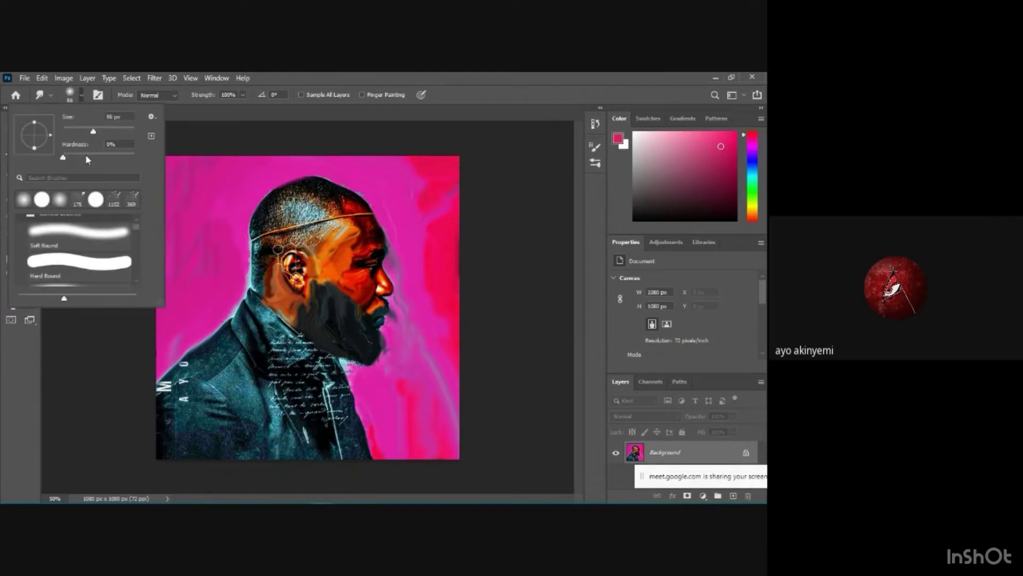
{"action": "left_click_drag", "start_coordinate": [93, 131], "coordinate": [81, 131]}
{"action": "left_click_drag", "start_coordinate": [77, 135], "coordinate": [75, 133]}
{"action": "left_click", "coordinate": [349, 368]}
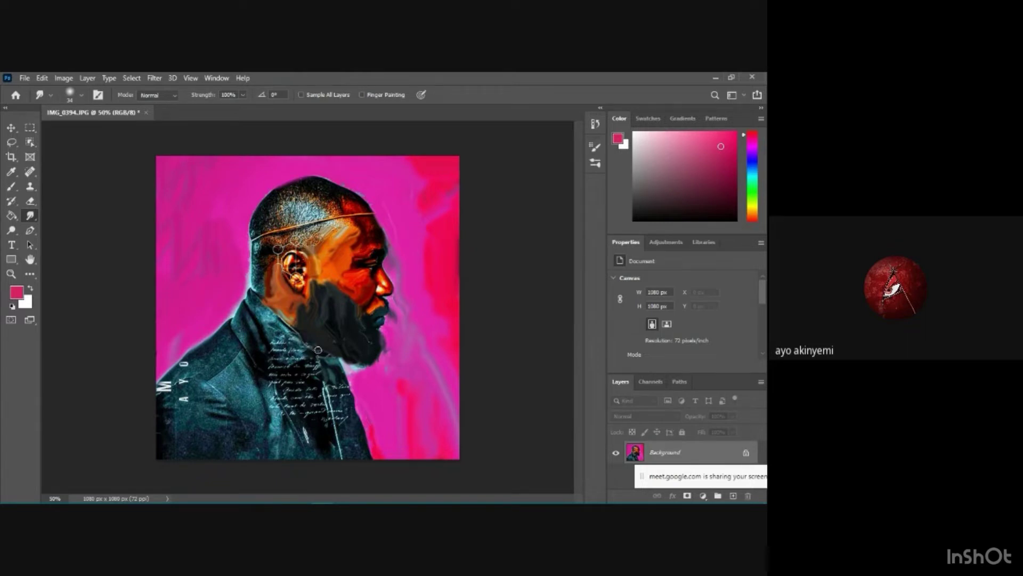
Smear away the handwritten text on the collar and beside the zipper
{"action": "mouse_move", "coordinate": [288, 339]}
{"action": "left_mouse_down"}
{"action": "mouse_move", "coordinate": [304, 366]}
{"action": "mouse_move", "coordinate": [273, 333]}
{"action": "mouse_move", "coordinate": [287, 348]}
{"action": "left_mouse_up"}
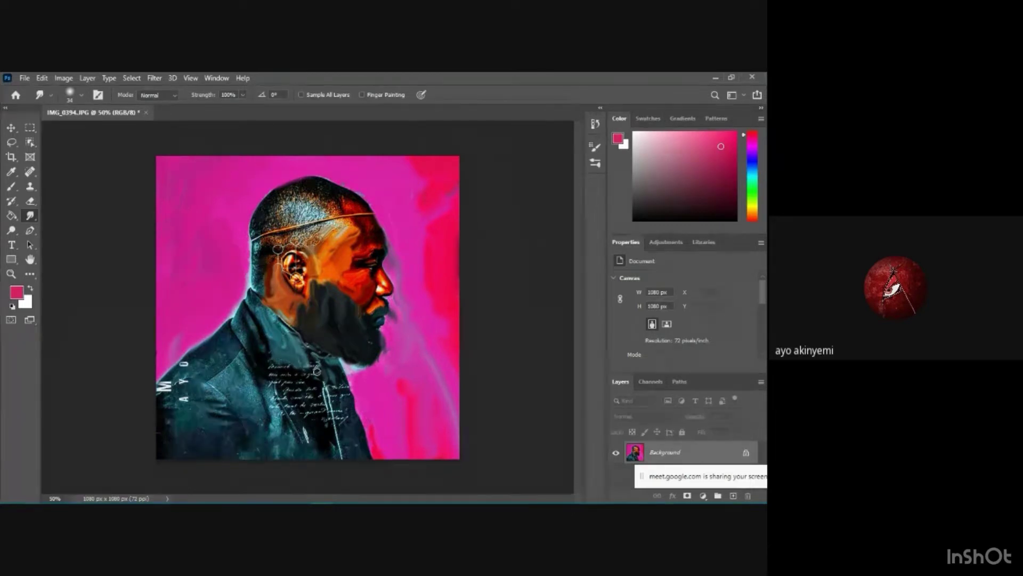
{"action": "mouse_move", "coordinate": [317, 371]}
{"action": "left_mouse_down"}
{"action": "mouse_move", "coordinate": [309, 366]}
{"action": "mouse_move", "coordinate": [350, 493]}
{"action": "left_mouse_up"}
{"action": "left_click_drag", "start_coordinate": [344, 418], "coordinate": [365, 459]}
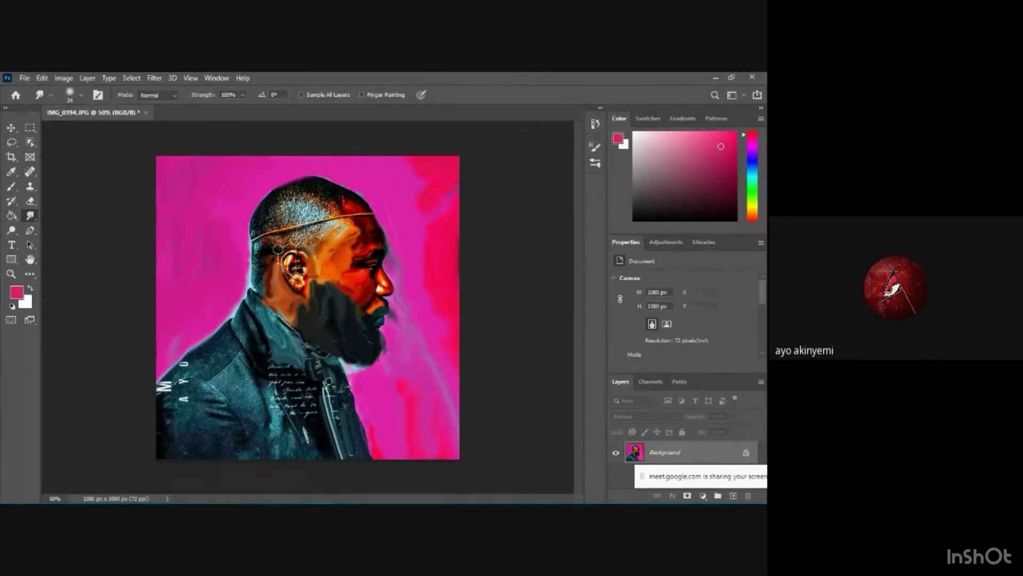
{"action": "left_click_drag", "start_coordinate": [333, 408], "coordinate": [331, 375]}
{"action": "left_click_drag", "start_coordinate": [302, 389], "coordinate": [332, 468]}
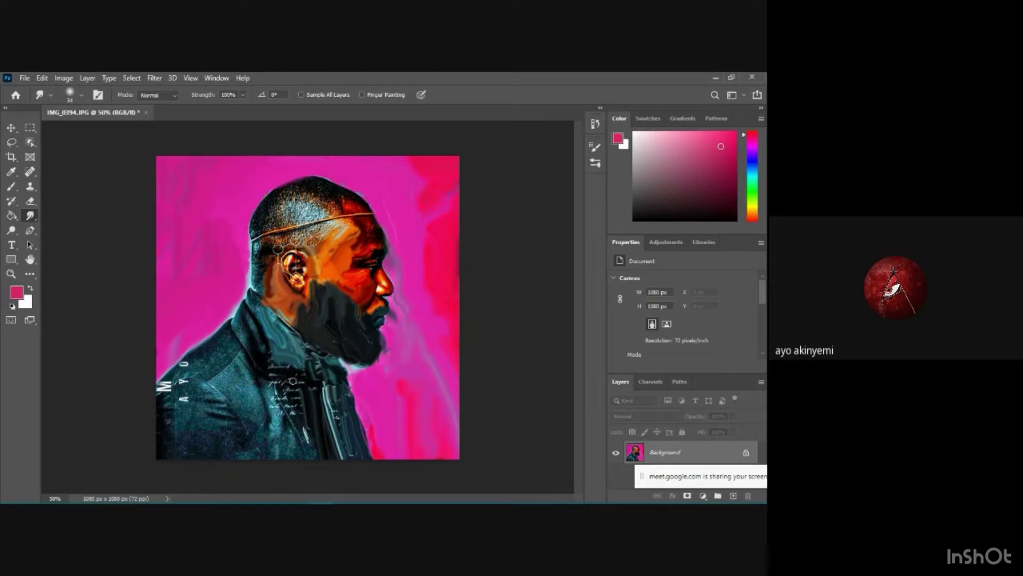
{"action": "mouse_move", "coordinate": [293, 381]}
{"action": "left_mouse_down"}
{"action": "mouse_move", "coordinate": [313, 384]}
{"action": "mouse_move", "coordinate": [285, 397]}
{"action": "mouse_move", "coordinate": [321, 451]}
{"action": "mouse_move", "coordinate": [316, 436]}
{"action": "mouse_move", "coordinate": [296, 433]}
{"action": "mouse_move", "coordinate": [299, 425]}
{"action": "mouse_move", "coordinate": [318, 468]}
{"action": "mouse_move", "coordinate": [318, 443]}
{"action": "left_mouse_up"}
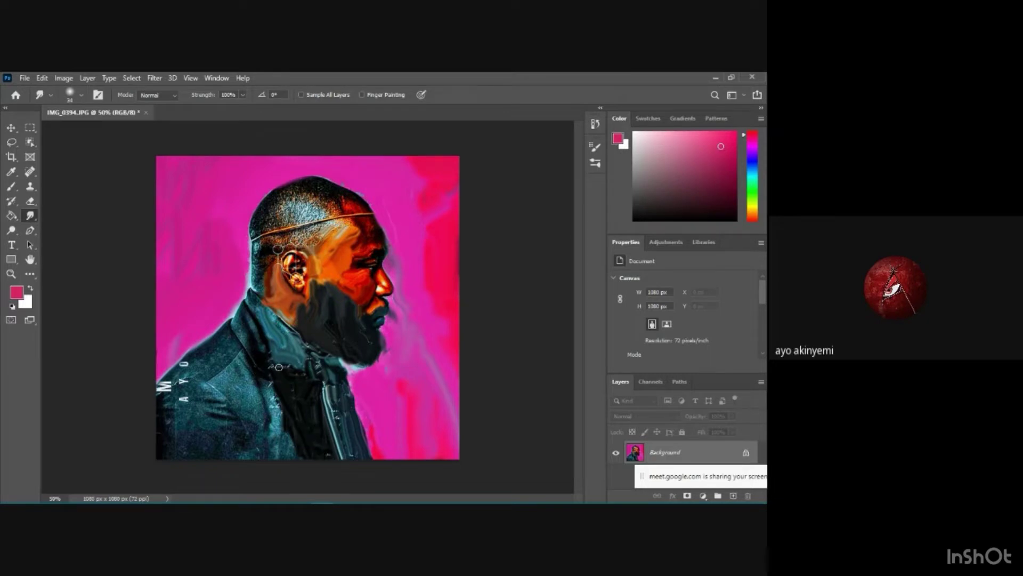
{"action": "mouse_move", "coordinate": [278, 364]}
{"action": "left_mouse_down"}
{"action": "mouse_move", "coordinate": [275, 403]}
{"action": "mouse_move", "coordinate": [255, 386]}
{"action": "mouse_move", "coordinate": [254, 366]}
{"action": "mouse_move", "coordinate": [274, 395]}
{"action": "mouse_move", "coordinate": [279, 447]}
{"action": "mouse_move", "coordinate": [289, 417]}
{"action": "mouse_move", "coordinate": [308, 470]}
{"action": "mouse_move", "coordinate": [280, 432]}
{"action": "mouse_move", "coordinate": [293, 438]}
{"action": "mouse_move", "coordinate": [293, 455]}
{"action": "mouse_move", "coordinate": [285, 433]}
{"action": "mouse_move", "coordinate": [288, 462]}
{"action": "mouse_move", "coordinate": [276, 432]}
{"action": "left_mouse_up"}
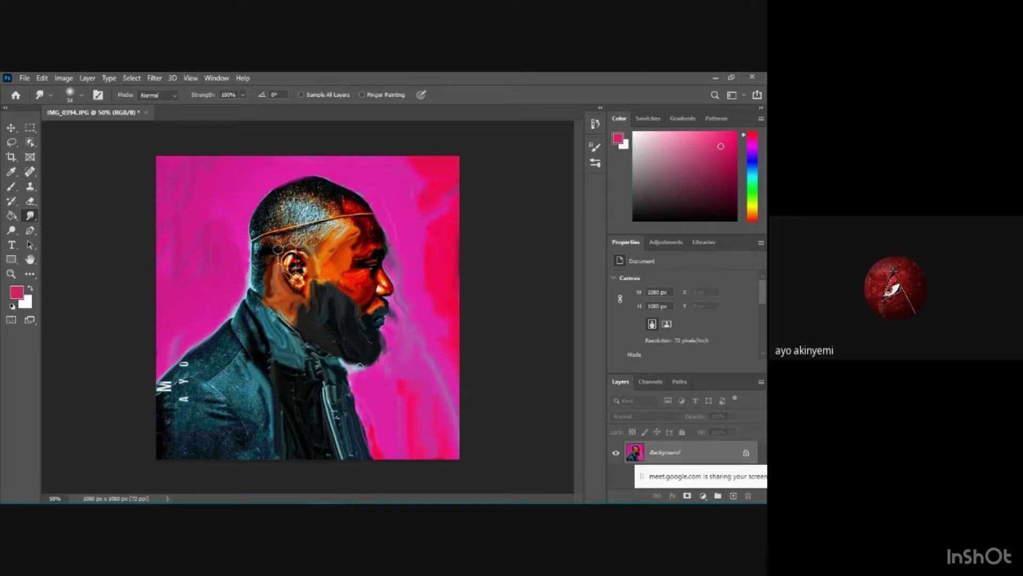
Smooth the textured jacket shoulder, the collar and the jacket edge along the neck
{"action": "mouse_move", "coordinate": [240, 369]}
{"action": "left_mouse_down"}
{"action": "mouse_move", "coordinate": [254, 399]}
{"action": "mouse_move", "coordinate": [230, 378]}
{"action": "mouse_move", "coordinate": [244, 407]}
{"action": "mouse_move", "coordinate": [233, 394]}
{"action": "mouse_move", "coordinate": [268, 435]}
{"action": "mouse_move", "coordinate": [269, 399]}
{"action": "mouse_move", "coordinate": [269, 457]}
{"action": "left_mouse_up"}
{"action": "mouse_move", "coordinate": [269, 457]}
{"action": "left_mouse_down"}
{"action": "mouse_move", "coordinate": [271, 414]}
{"action": "mouse_move", "coordinate": [261, 412]}
{"action": "mouse_move", "coordinate": [266, 449]}
{"action": "mouse_move", "coordinate": [246, 398]}
{"action": "mouse_move", "coordinate": [236, 404]}
{"action": "mouse_move", "coordinate": [258, 462]}
{"action": "mouse_move", "coordinate": [258, 426]}
{"action": "mouse_move", "coordinate": [275, 449]}
{"action": "left_mouse_up"}
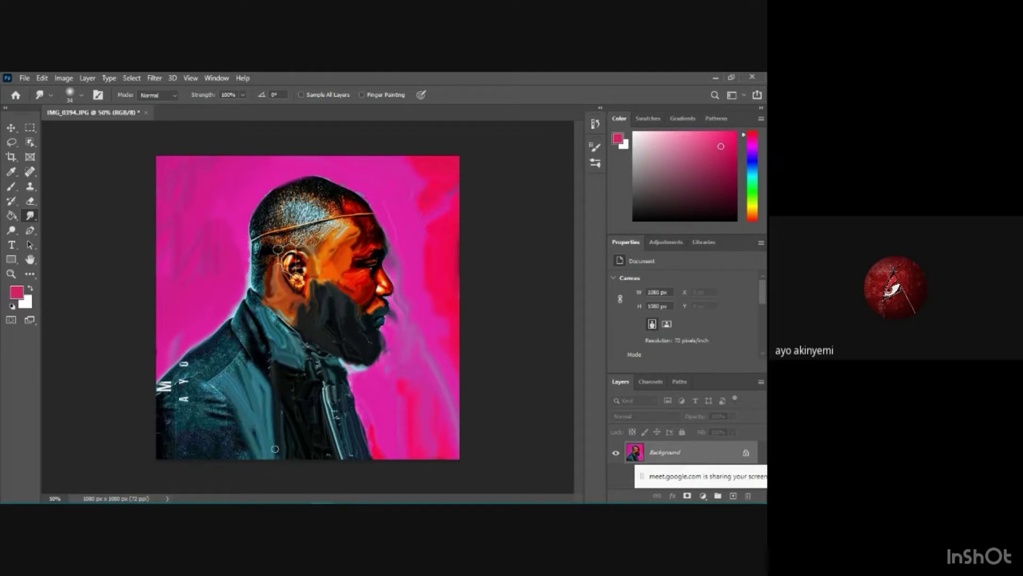
{"action": "mouse_move", "coordinate": [235, 321]}
{"action": "left_mouse_down"}
{"action": "mouse_move", "coordinate": [252, 348]}
{"action": "mouse_move", "coordinate": [238, 325]}
{"action": "mouse_move", "coordinate": [219, 353]}
{"action": "mouse_move", "coordinate": [240, 355]}
{"action": "mouse_move", "coordinate": [213, 379]}
{"action": "mouse_move", "coordinate": [231, 355]}
{"action": "mouse_move", "coordinate": [204, 356]}
{"action": "mouse_move", "coordinate": [222, 345]}
{"action": "mouse_move", "coordinate": [215, 353]}
{"action": "mouse_move", "coordinate": [221, 331]}
{"action": "mouse_move", "coordinate": [179, 374]}
{"action": "mouse_move", "coordinate": [190, 362]}
{"action": "mouse_move", "coordinate": [186, 405]}
{"action": "mouse_move", "coordinate": [184, 382]}
{"action": "mouse_move", "coordinate": [182, 403]}
{"action": "mouse_move", "coordinate": [176, 386]}
{"action": "mouse_move", "coordinate": [172, 403]}
{"action": "mouse_move", "coordinate": [180, 380]}
{"action": "mouse_move", "coordinate": [155, 395]}
{"action": "mouse_move", "coordinate": [160, 409]}
{"action": "mouse_move", "coordinate": [185, 377]}
{"action": "mouse_move", "coordinate": [208, 419]}
{"action": "mouse_move", "coordinate": [205, 395]}
{"action": "mouse_move", "coordinate": [216, 426]}
{"action": "mouse_move", "coordinate": [208, 414]}
{"action": "mouse_move", "coordinate": [230, 426]}
{"action": "mouse_move", "coordinate": [221, 425]}
{"action": "mouse_move", "coordinate": [225, 446]}
{"action": "mouse_move", "coordinate": [251, 461]}
{"action": "mouse_move", "coordinate": [243, 438]}
{"action": "mouse_move", "coordinate": [229, 453]}
{"action": "mouse_move", "coordinate": [220, 420]}
{"action": "mouse_move", "coordinate": [220, 451]}
{"action": "mouse_move", "coordinate": [215, 433]}
{"action": "mouse_move", "coordinate": [211, 450]}
{"action": "mouse_move", "coordinate": [189, 418]}
{"action": "mouse_move", "coordinate": [194, 406]}
{"action": "mouse_move", "coordinate": [176, 459]}
{"action": "mouse_move", "coordinate": [162, 427]}
{"action": "mouse_move", "coordinate": [221, 456]}
{"action": "mouse_move", "coordinate": [207, 397]}
{"action": "mouse_move", "coordinate": [224, 408]}
{"action": "mouse_move", "coordinate": [203, 376]}
{"action": "mouse_move", "coordinate": [248, 366]}
{"action": "left_mouse_up"}
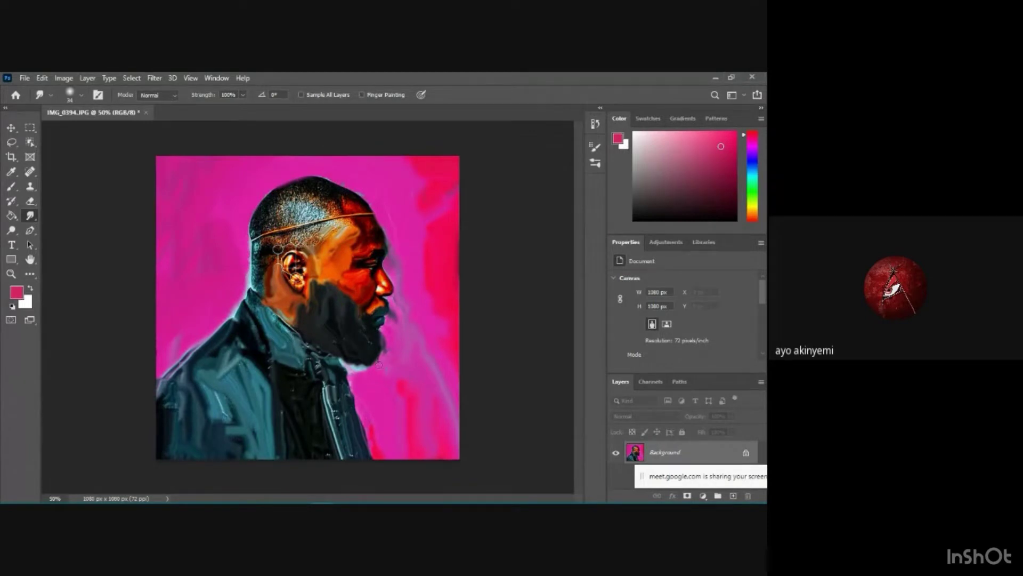
{"action": "mouse_move", "coordinate": [356, 375]}
{"action": "left_mouse_down"}
{"action": "mouse_move", "coordinate": [373, 373]}
{"action": "mouse_move", "coordinate": [342, 360]}
{"action": "left_mouse_up"}
{"action": "left_click_drag", "start_coordinate": [354, 395], "coordinate": [355, 395]}
Blend the teal jacket shoulder with broad strokes of a 111 px smudge brush
{"action": "left_click", "coordinate": [78, 97]}
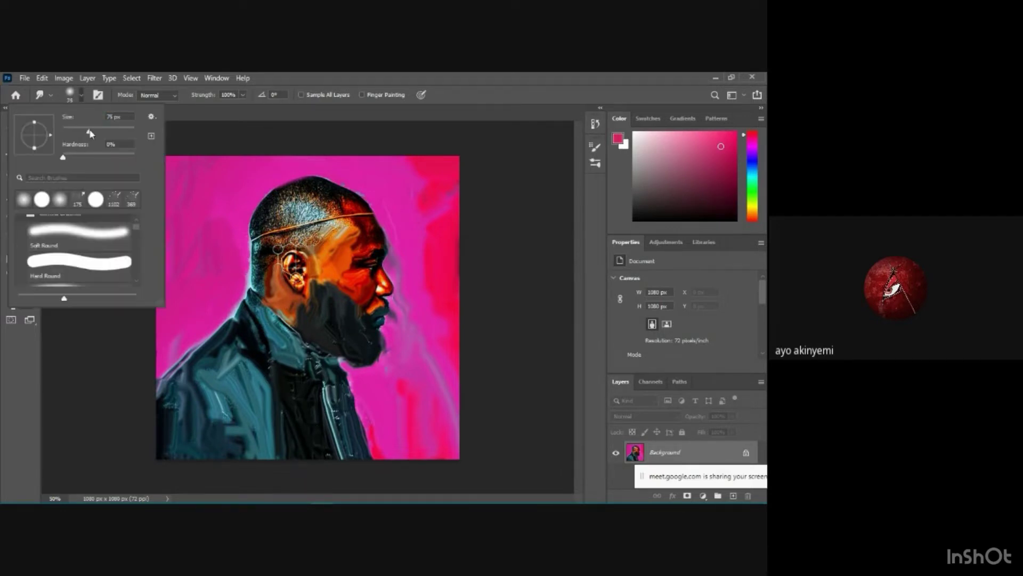
{"action": "left_click", "coordinate": [103, 136]}
{"action": "left_click", "coordinate": [215, 379]}
{"action": "mouse_move", "coordinate": [236, 414]}
{"action": "left_mouse_down"}
{"action": "mouse_move", "coordinate": [256, 459]}
{"action": "mouse_move", "coordinate": [216, 418]}
{"action": "mouse_move", "coordinate": [220, 439]}
{"action": "mouse_move", "coordinate": [197, 401]}
{"action": "mouse_move", "coordinate": [198, 462]}
{"action": "mouse_move", "coordinate": [180, 391]}
{"action": "mouse_move", "coordinate": [160, 406]}
{"action": "mouse_move", "coordinate": [160, 397]}
{"action": "mouse_move", "coordinate": [176, 438]}
{"action": "mouse_move", "coordinate": [226, 399]}
{"action": "mouse_move", "coordinate": [280, 389]}
{"action": "mouse_move", "coordinate": [302, 403]}
{"action": "mouse_move", "coordinate": [305, 419]}
{"action": "mouse_move", "coordinate": [298, 397]}
{"action": "mouse_move", "coordinate": [223, 329]}
{"action": "mouse_move", "coordinate": [260, 357]}
{"action": "mouse_move", "coordinate": [221, 352]}
{"action": "mouse_move", "coordinate": [312, 408]}
{"action": "mouse_move", "coordinate": [326, 432]}
{"action": "mouse_move", "coordinate": [320, 446]}
{"action": "mouse_move", "coordinate": [340, 428]}
{"action": "mouse_move", "coordinate": [365, 452]}
{"action": "mouse_move", "coordinate": [358, 370]}
{"action": "left_mouse_up"}
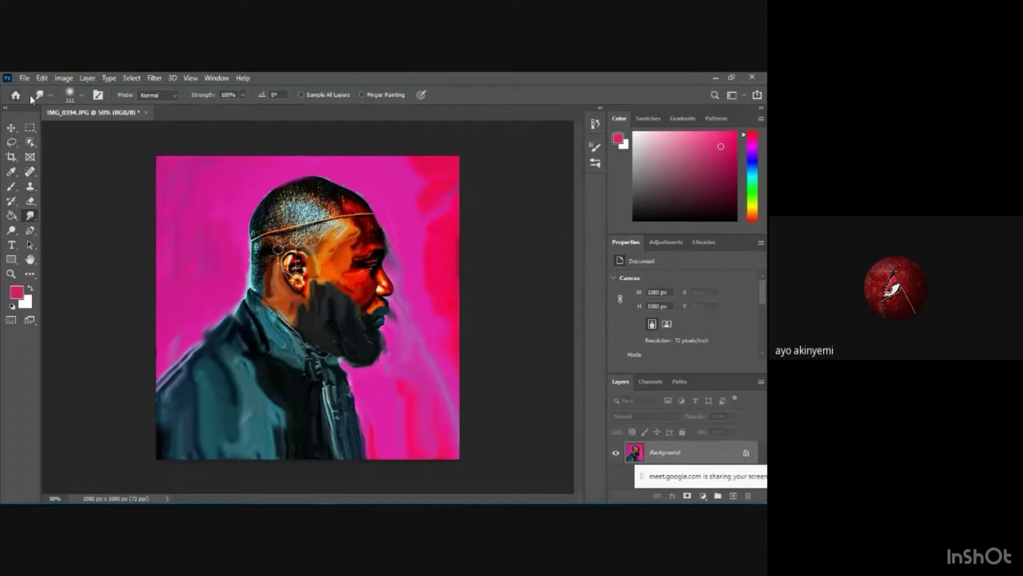
With a 40 px brush, smear the head's top-right edge and headband line into the pink
{"action": "left_click", "coordinate": [82, 97]}
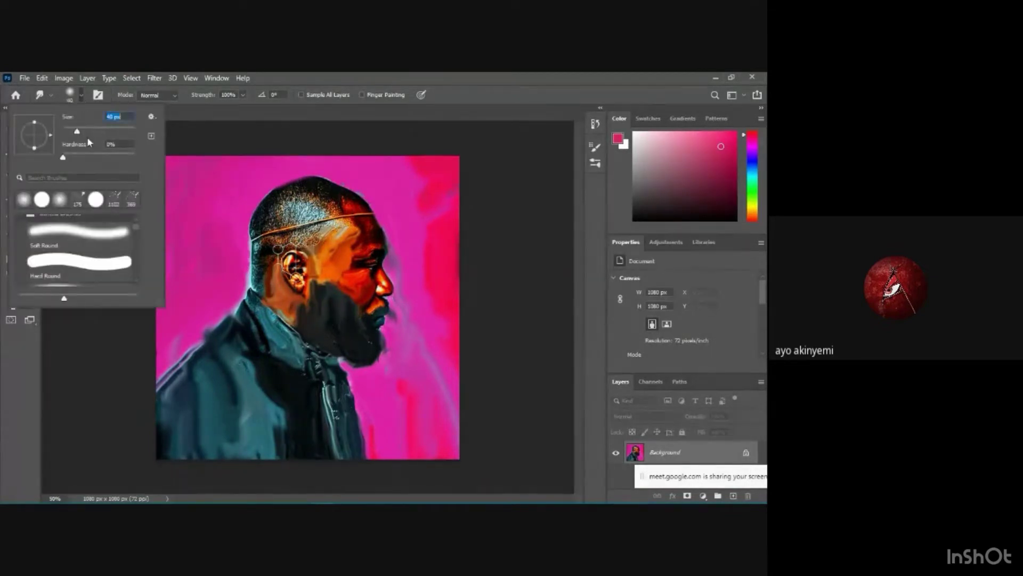
{"action": "key", "text": "Return"}
{"action": "mouse_move", "coordinate": [361, 216]}
{"action": "left_mouse_down"}
{"action": "mouse_move", "coordinate": [361, 207]}
{"action": "mouse_move", "coordinate": [373, 218]}
{"action": "left_mouse_up"}
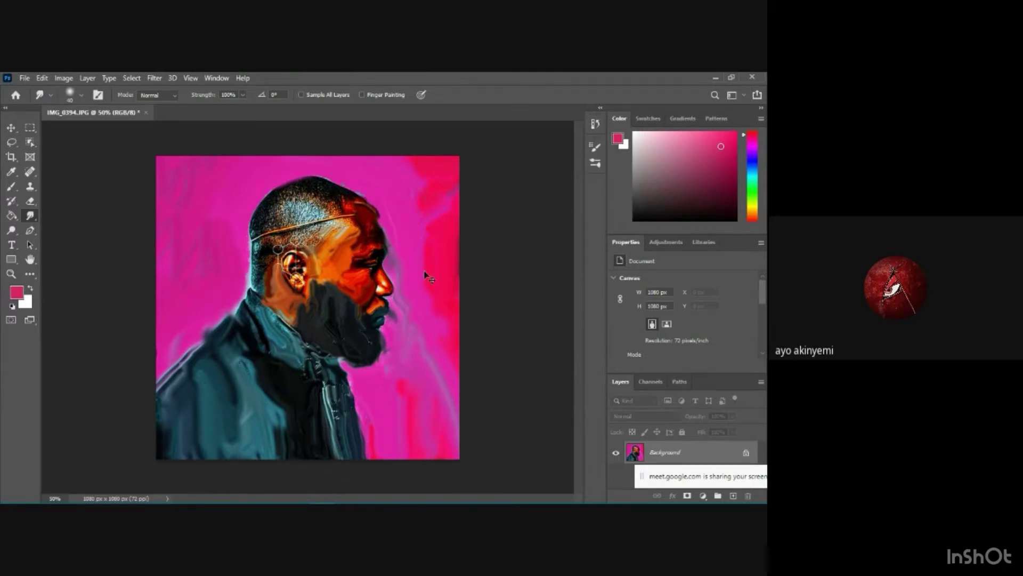
{"action": "left_click_drag", "start_coordinate": [373, 217], "coordinate": [360, 205]}
Zoom to 100% and smudge away the orange headband line on the forehead
{"action": "key", "text": "ctrl+plus"}
{"action": "key", "text": "ctrl+plus"}
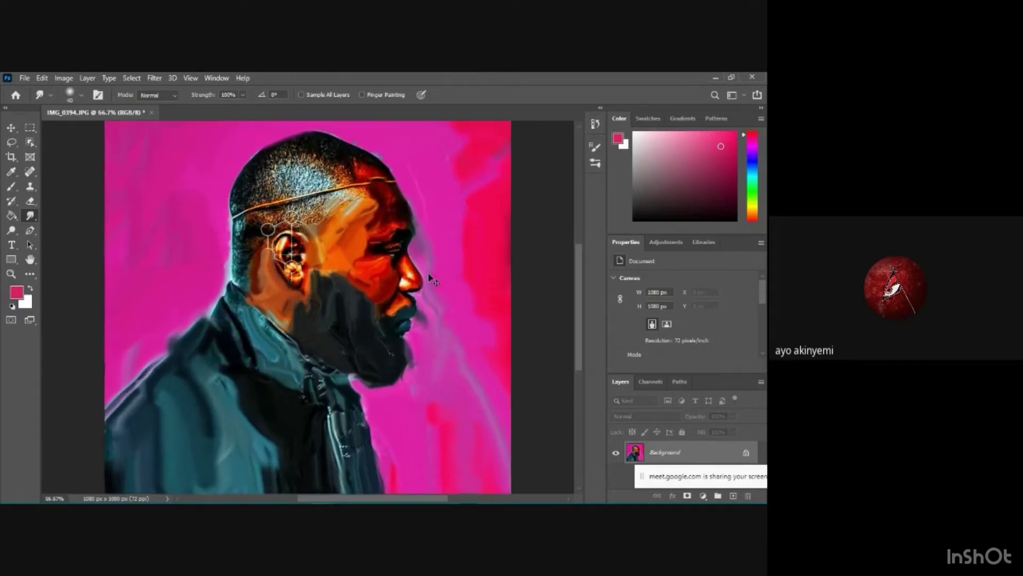
{"action": "scroll", "coordinate": [419, 229], "scroll_direction": "up", "scroll_amount": 3}
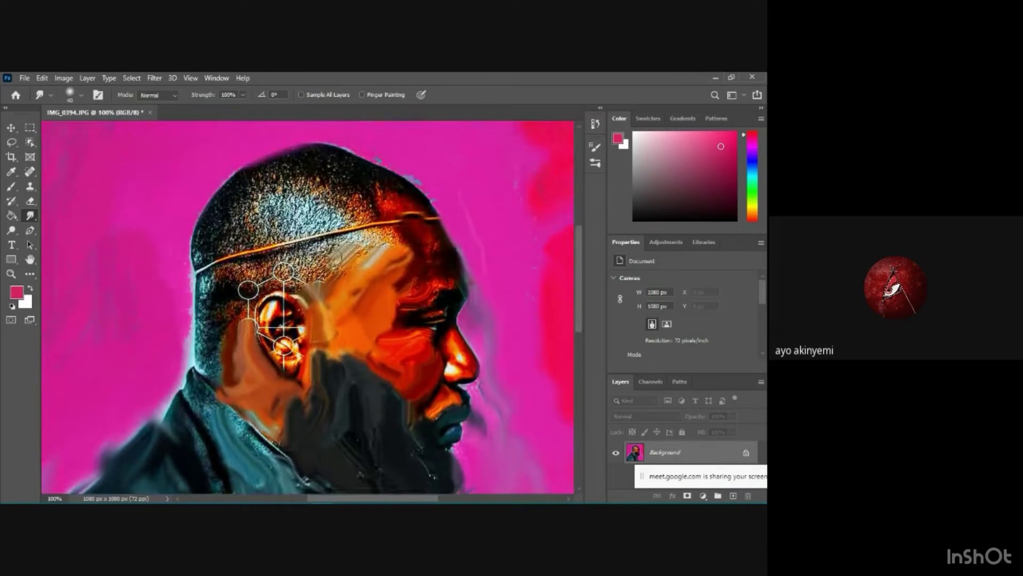
{"action": "mouse_move", "coordinate": [379, 238]}
{"action": "left_mouse_down"}
{"action": "mouse_move", "coordinate": [399, 225]}
{"action": "mouse_move", "coordinate": [405, 212]}
{"action": "mouse_move", "coordinate": [432, 250]}
{"action": "mouse_move", "coordinate": [428, 229]}
{"action": "mouse_move", "coordinate": [435, 255]}
{"action": "mouse_move", "coordinate": [436, 212]}
{"action": "mouse_move", "coordinate": [436, 224]}
{"action": "mouse_move", "coordinate": [384, 243]}
{"action": "mouse_move", "coordinate": [341, 238]}
{"action": "mouse_move", "coordinate": [351, 232]}
{"action": "mouse_move", "coordinate": [343, 255]}
{"action": "mouse_move", "coordinate": [349, 235]}
{"action": "mouse_move", "coordinate": [304, 245]}
{"action": "mouse_move", "coordinate": [292, 265]}
{"action": "mouse_move", "coordinate": [320, 280]}
{"action": "mouse_move", "coordinate": [348, 265]}
{"action": "mouse_move", "coordinate": [249, 283]}
{"action": "mouse_move", "coordinate": [234, 299]}
{"action": "mouse_move", "coordinate": [243, 310]}
{"action": "mouse_move", "coordinate": [262, 280]}
{"action": "mouse_move", "coordinate": [306, 285]}
{"action": "mouse_move", "coordinate": [306, 276]}
{"action": "mouse_move", "coordinate": [374, 259]}
{"action": "mouse_move", "coordinate": [354, 249]}
{"action": "left_mouse_up"}
Smear the back-of-head edge, the top hair and the dark hair edge into the pink
{"action": "mouse_move", "coordinate": [226, 288]}
{"action": "left_mouse_down"}
{"action": "mouse_move", "coordinate": [205, 301]}
{"action": "mouse_move", "coordinate": [211, 330]}
{"action": "mouse_move", "coordinate": [219, 322]}
{"action": "mouse_move", "coordinate": [217, 375]}
{"action": "mouse_move", "coordinate": [180, 348]}
{"action": "mouse_move", "coordinate": [186, 277]}
{"action": "mouse_move", "coordinate": [221, 293]}
{"action": "mouse_move", "coordinate": [210, 317]}
{"action": "mouse_move", "coordinate": [220, 274]}
{"action": "mouse_move", "coordinate": [194, 357]}
{"action": "mouse_move", "coordinate": [212, 370]}
{"action": "mouse_move", "coordinate": [216, 353]}
{"action": "mouse_move", "coordinate": [210, 367]}
{"action": "mouse_move", "coordinate": [203, 352]}
{"action": "mouse_move", "coordinate": [211, 366]}
{"action": "mouse_move", "coordinate": [221, 350]}
{"action": "mouse_move", "coordinate": [224, 233]}
{"action": "mouse_move", "coordinate": [238, 257]}
{"action": "mouse_move", "coordinate": [280, 256]}
{"action": "mouse_move", "coordinate": [233, 245]}
{"action": "mouse_move", "coordinate": [226, 228]}
{"action": "mouse_move", "coordinate": [215, 250]}
{"action": "mouse_move", "coordinate": [210, 232]}
{"action": "mouse_move", "coordinate": [206, 270]}
{"action": "mouse_move", "coordinate": [212, 238]}
{"action": "mouse_move", "coordinate": [199, 265]}
{"action": "mouse_move", "coordinate": [251, 201]}
{"action": "left_mouse_up"}
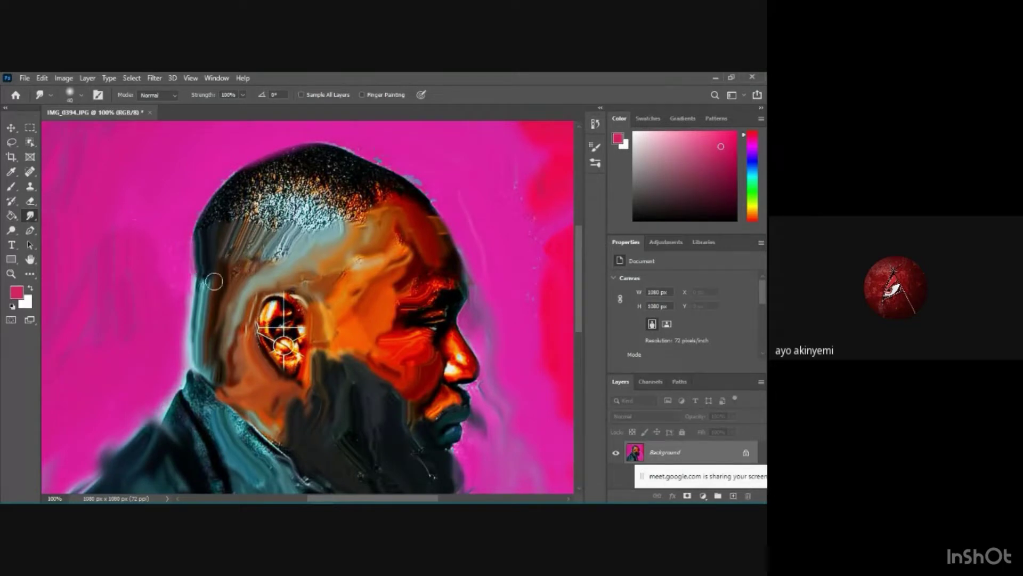
{"action": "left_click_drag", "start_coordinate": [213, 281], "coordinate": [208, 280]}
{"action": "mouse_move", "coordinate": [250, 234]}
{"action": "left_mouse_down"}
{"action": "mouse_move", "coordinate": [307, 213]}
{"action": "mouse_move", "coordinate": [336, 218]}
{"action": "mouse_move", "coordinate": [315, 211]}
{"action": "mouse_move", "coordinate": [308, 185]}
{"action": "mouse_move", "coordinate": [267, 183]}
{"action": "mouse_move", "coordinate": [219, 206]}
{"action": "mouse_move", "coordinate": [207, 231]}
{"action": "mouse_move", "coordinate": [248, 213]}
{"action": "mouse_move", "coordinate": [263, 181]}
{"action": "mouse_move", "coordinate": [292, 169]}
{"action": "mouse_move", "coordinate": [323, 185]}
{"action": "mouse_move", "coordinate": [331, 166]}
{"action": "mouse_move", "coordinate": [361, 214]}
{"action": "mouse_move", "coordinate": [354, 228]}
{"action": "mouse_move", "coordinate": [345, 205]}
{"action": "mouse_move", "coordinate": [378, 185]}
{"action": "mouse_move", "coordinate": [292, 171]}
{"action": "mouse_move", "coordinate": [300, 159]}
{"action": "mouse_move", "coordinate": [267, 163]}
{"action": "mouse_move", "coordinate": [426, 181]}
{"action": "mouse_move", "coordinate": [448, 201]}
{"action": "left_mouse_up"}
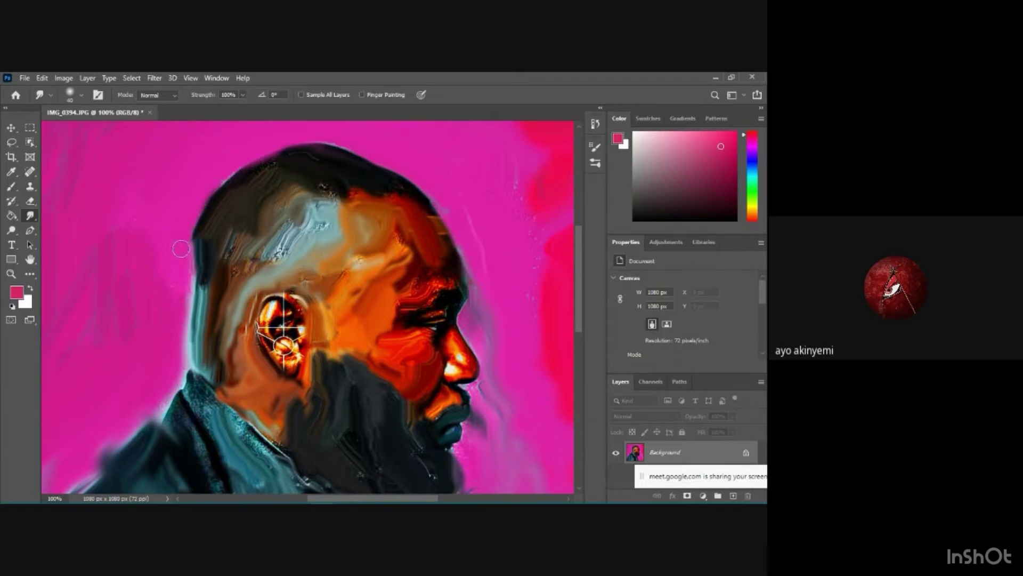
{"action": "mouse_move", "coordinate": [181, 249]}
{"action": "left_mouse_down"}
{"action": "mouse_move", "coordinate": [183, 349]}
{"action": "mouse_move", "coordinate": [167, 402]}
{"action": "mouse_move", "coordinate": [136, 408]}
{"action": "mouse_move", "coordinate": [93, 459]}
{"action": "mouse_move", "coordinate": [147, 414]}
{"action": "left_mouse_up"}
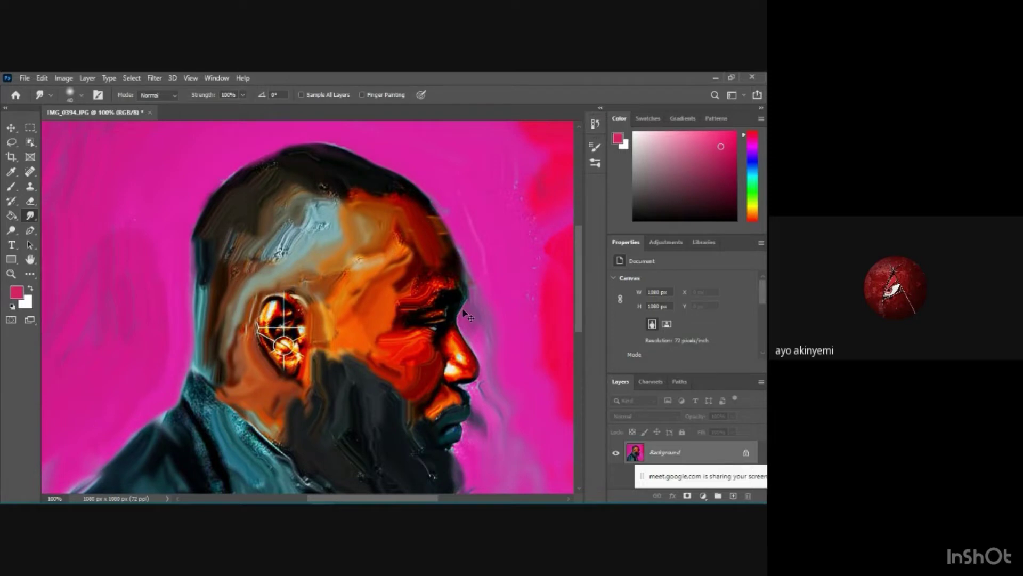
Zoom in to 300% on the ear and set the Smudge brush size to 17 px
{"action": "key", "text": "ctrl+plus"}
{"action": "key", "text": "ctrl+plus"}
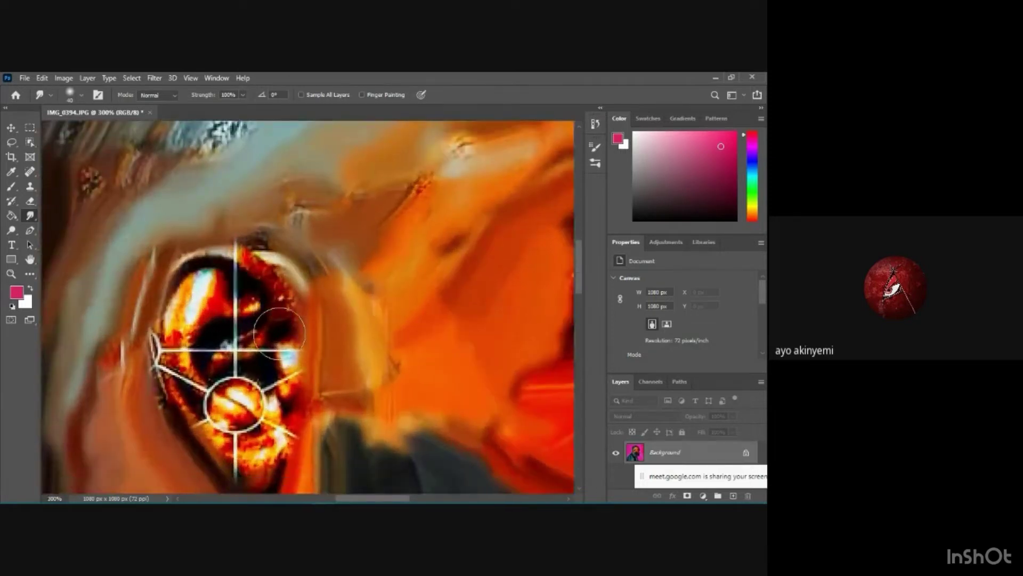
{"action": "scroll", "coordinate": [278, 334], "scroll_direction": "down", "scroll_amount": 1}
{"action": "left_click", "coordinate": [81, 97]}
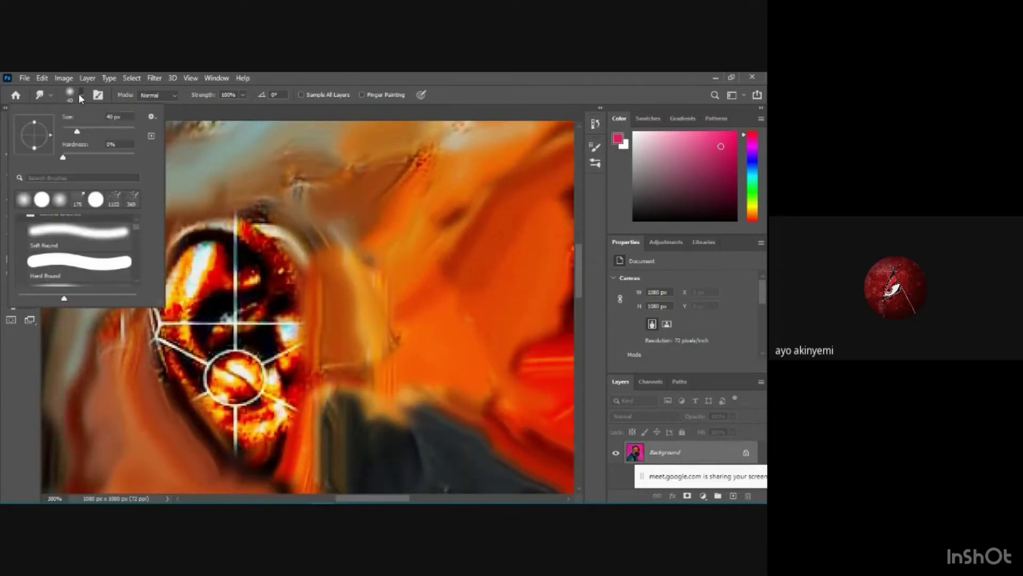
{"action": "left_click_drag", "start_coordinate": [70, 131], "coordinate": [72, 130]}
{"action": "left_click", "coordinate": [238, 273]}
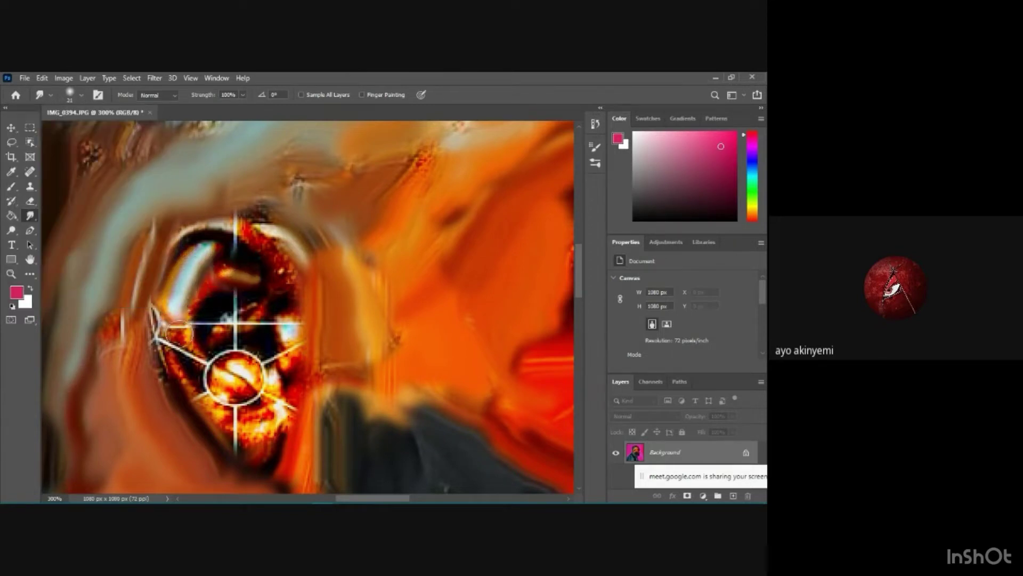
{"action": "left_click", "coordinate": [83, 95]}
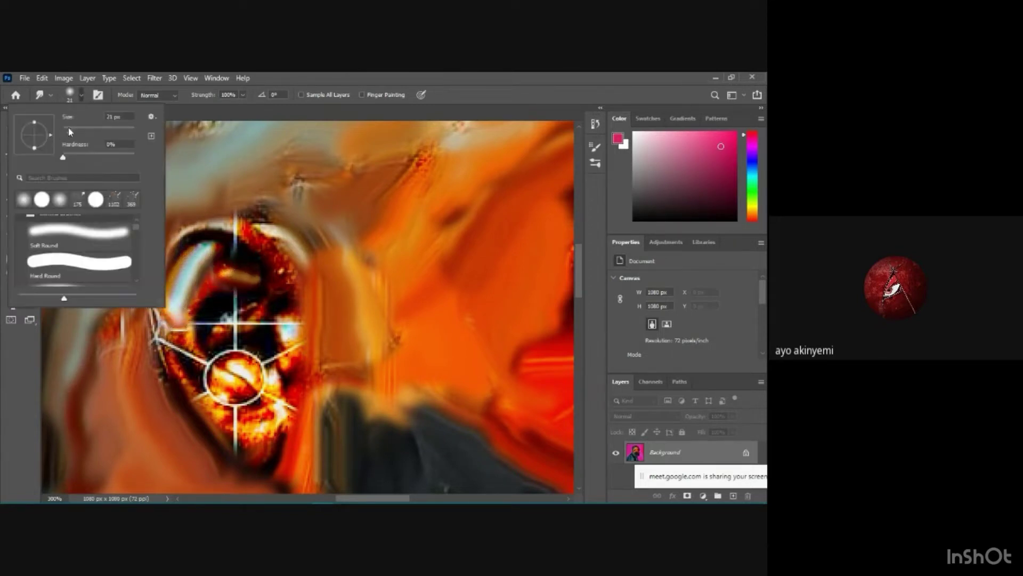
{"action": "left_click_drag", "start_coordinate": [70, 130], "coordinate": [67, 131]}
{"action": "left_click", "coordinate": [269, 267]}
Smear the ear's crosshair ring and bright streaks into tan skin tones, then view the whole portrait
{"action": "left_click_drag", "start_coordinate": [280, 271], "coordinate": [241, 234]}
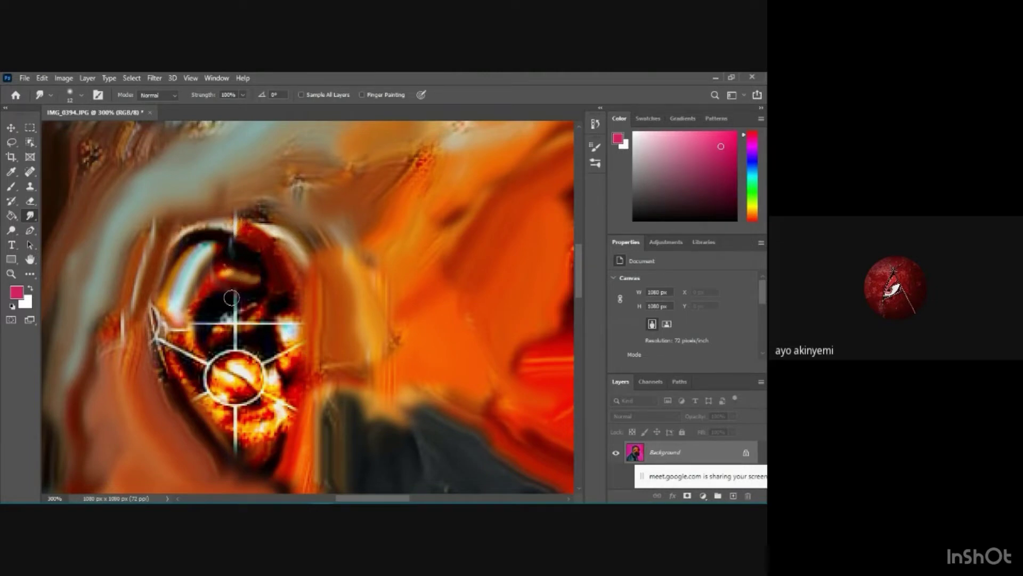
{"action": "mouse_move", "coordinate": [231, 298]}
{"action": "left_mouse_down"}
{"action": "mouse_move", "coordinate": [220, 321]}
{"action": "mouse_move", "coordinate": [232, 336]}
{"action": "mouse_move", "coordinate": [239, 326]}
{"action": "mouse_move", "coordinate": [205, 333]}
{"action": "mouse_move", "coordinate": [159, 323]}
{"action": "mouse_move", "coordinate": [240, 396]}
{"action": "mouse_move", "coordinate": [225, 408]}
{"action": "mouse_move", "coordinate": [216, 396]}
{"action": "mouse_move", "coordinate": [222, 412]}
{"action": "mouse_move", "coordinate": [200, 390]}
{"action": "mouse_move", "coordinate": [251, 436]}
{"action": "mouse_move", "coordinate": [238, 446]}
{"action": "mouse_move", "coordinate": [253, 445]}
{"action": "mouse_move", "coordinate": [274, 410]}
{"action": "mouse_move", "coordinate": [276, 424]}
{"action": "mouse_move", "coordinate": [278, 367]}
{"action": "mouse_move", "coordinate": [260, 381]}
{"action": "mouse_move", "coordinate": [246, 358]}
{"action": "mouse_move", "coordinate": [217, 354]}
{"action": "mouse_move", "coordinate": [292, 352]}
{"action": "mouse_move", "coordinate": [281, 323]}
{"action": "mouse_move", "coordinate": [259, 332]}
{"action": "mouse_move", "coordinate": [261, 324]}
{"action": "mouse_move", "coordinate": [306, 320]}
{"action": "left_mouse_up"}
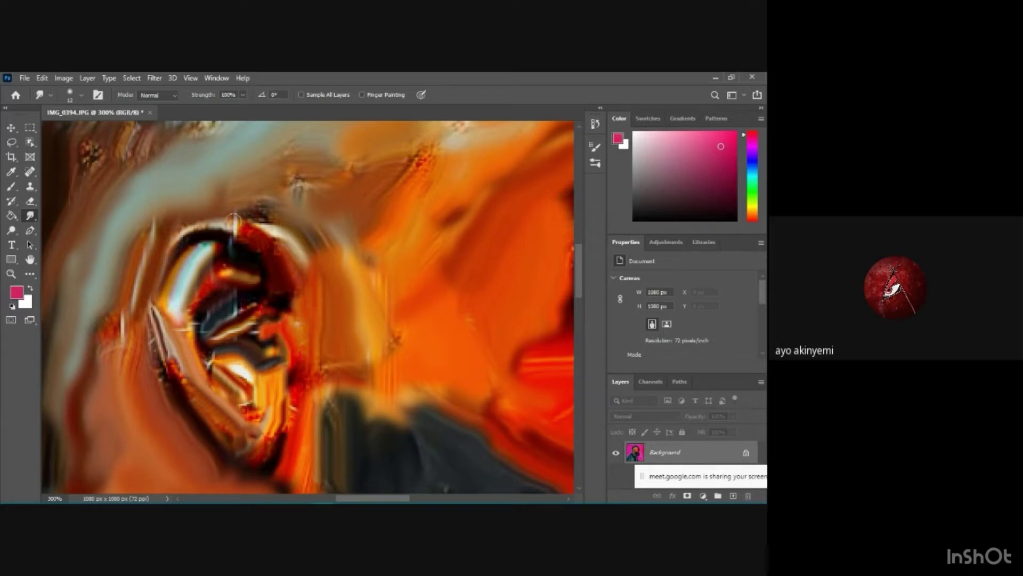
{"action": "left_click_drag", "start_coordinate": [220, 218], "coordinate": [213, 224]}
{"action": "left_click_drag", "start_coordinate": [155, 209], "coordinate": [110, 298]}
{"action": "left_click_drag", "start_coordinate": [132, 338], "coordinate": [148, 379]}
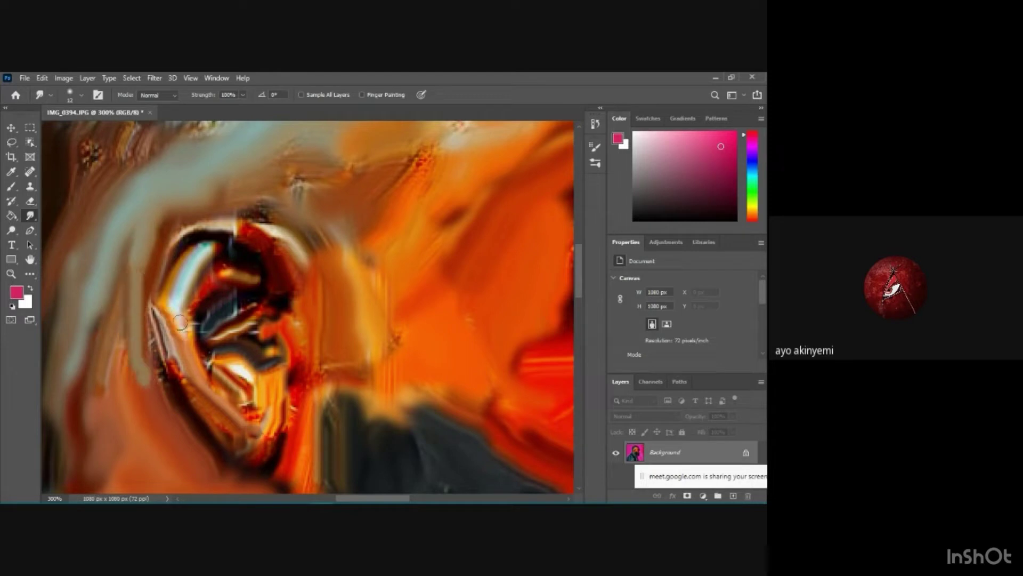
{"action": "mouse_move", "coordinate": [250, 292]}
{"action": "left_mouse_down"}
{"action": "mouse_move", "coordinate": [255, 313]}
{"action": "mouse_move", "coordinate": [267, 297]}
{"action": "mouse_move", "coordinate": [231, 310]}
{"action": "left_mouse_up"}
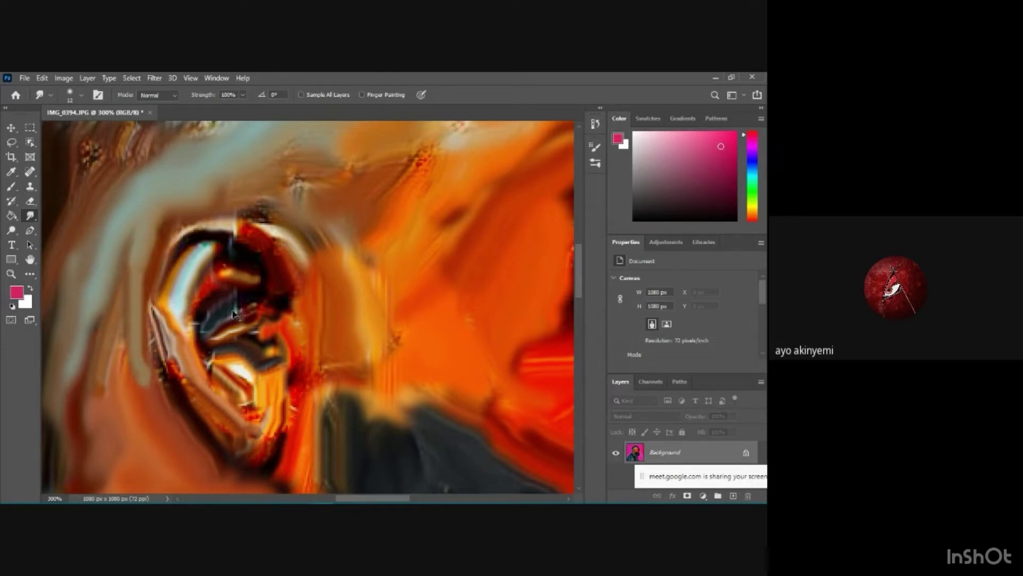
{"action": "key", "text": "ctrl+minus"}
{"action": "key", "text": "ctrl+minus"}
{"action": "key", "text": "ctrl+minus"}
{"action": "key", "text": "ctrl+minus"}
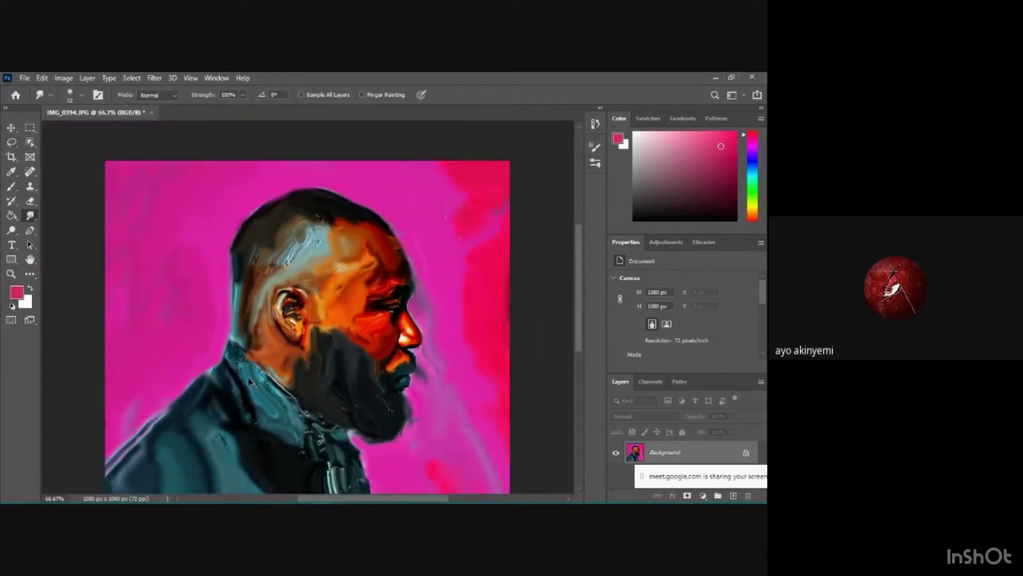
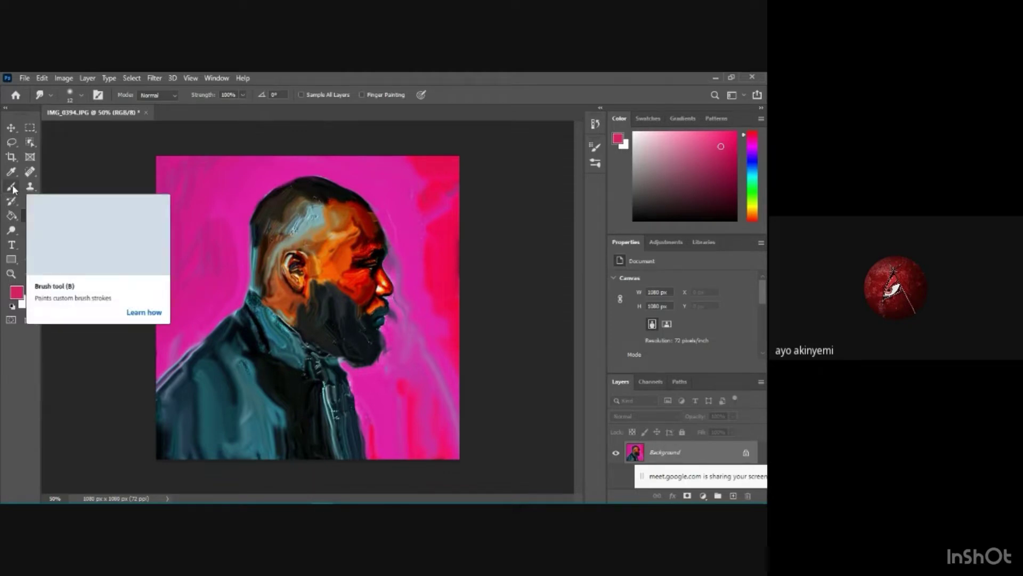
Paint a trial pink scatter-brush stroke over the jacket, then undo it
{"action": "left_click", "coordinate": [12, 187]}
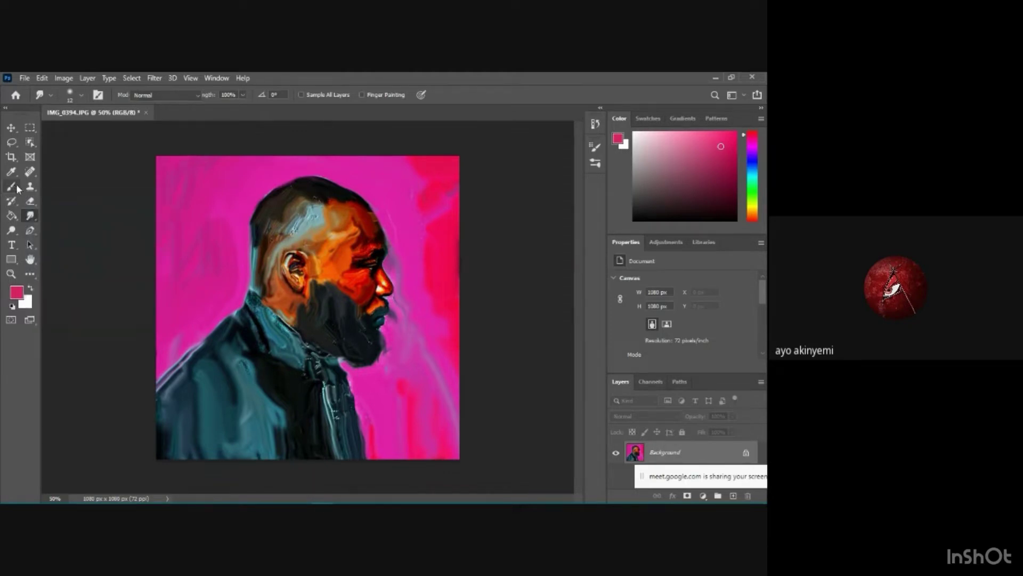
{"action": "left_click", "coordinate": [82, 96]}
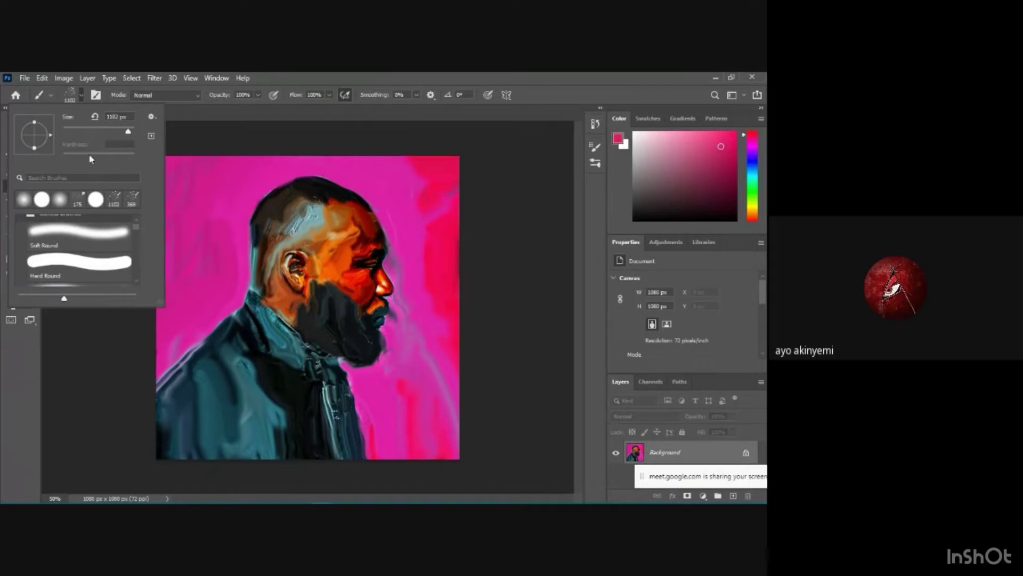
{"action": "left_click_drag", "start_coordinate": [170, 346], "coordinate": [224, 427]}
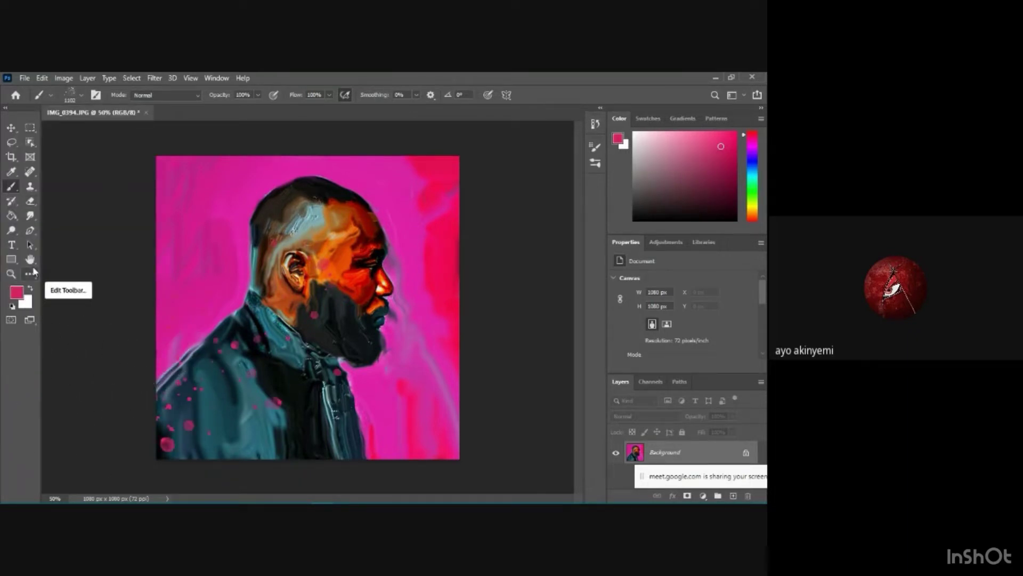
{"action": "key", "text": "ctrl+z"}
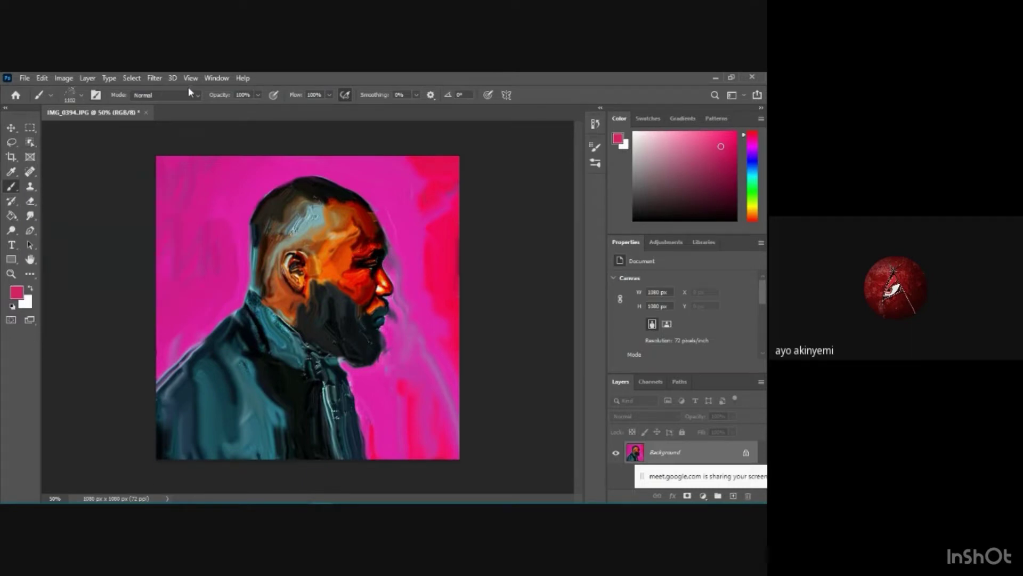
Switch to yellow-green and splatter the left side and jacket, undoing the last stroke
{"action": "left_click", "coordinate": [757, 207]}
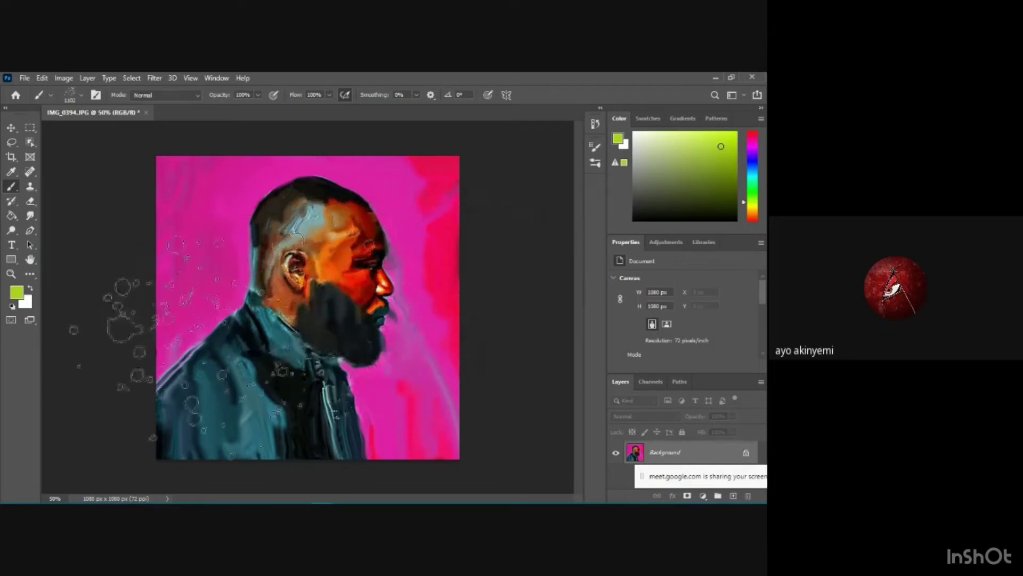
{"action": "left_click", "coordinate": [82, 97]}
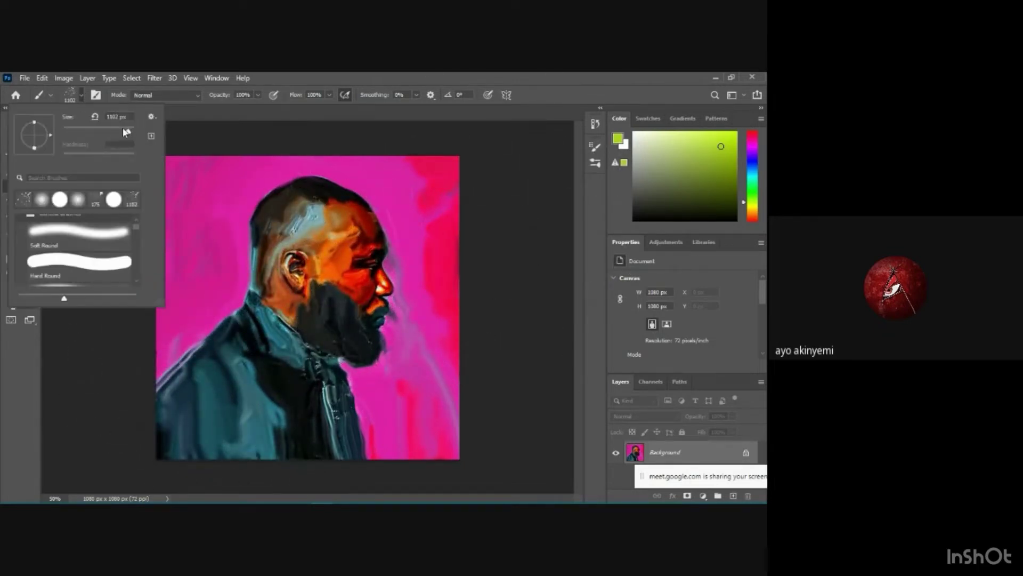
{"action": "left_click_drag", "start_coordinate": [171, 263], "coordinate": [197, 341]}
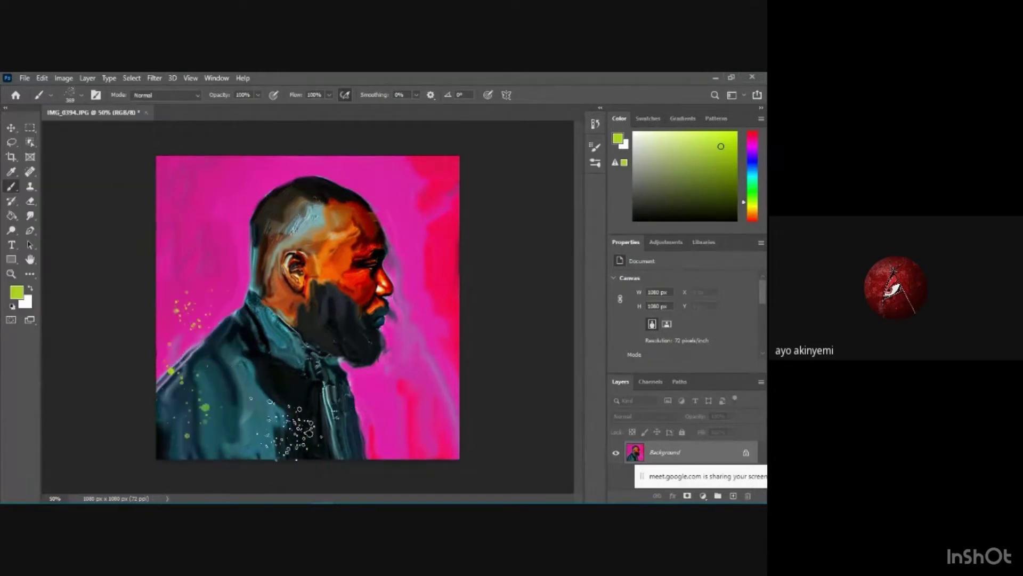
{"action": "mouse_move", "coordinate": [282, 421]}
{"action": "left_mouse_down"}
{"action": "mouse_move", "coordinate": [349, 478]}
{"action": "mouse_move", "coordinate": [458, 427]}
{"action": "mouse_move", "coordinate": [408, 421]}
{"action": "left_mouse_up"}
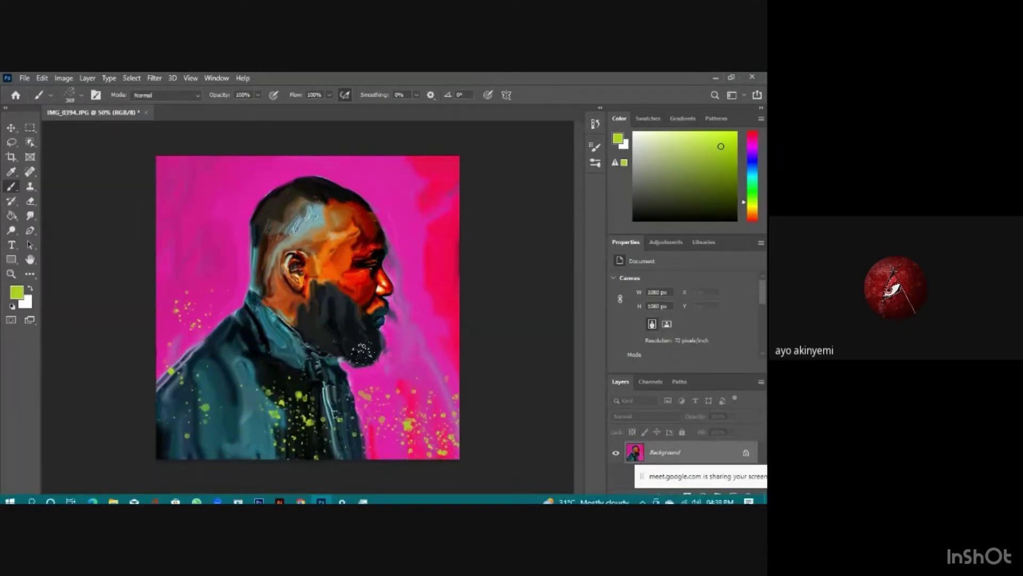
{"action": "key", "text": "ctrl+z"}
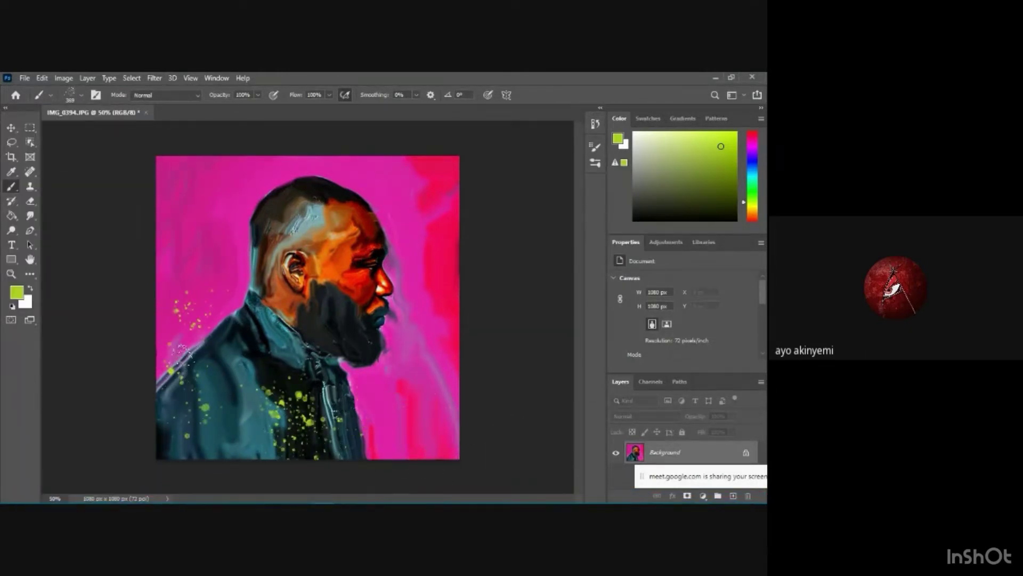
Give the splatter tip Flip X, Flip Y and 26% spacing, and pick a darker green
{"action": "left_click", "coordinate": [598, 165]}
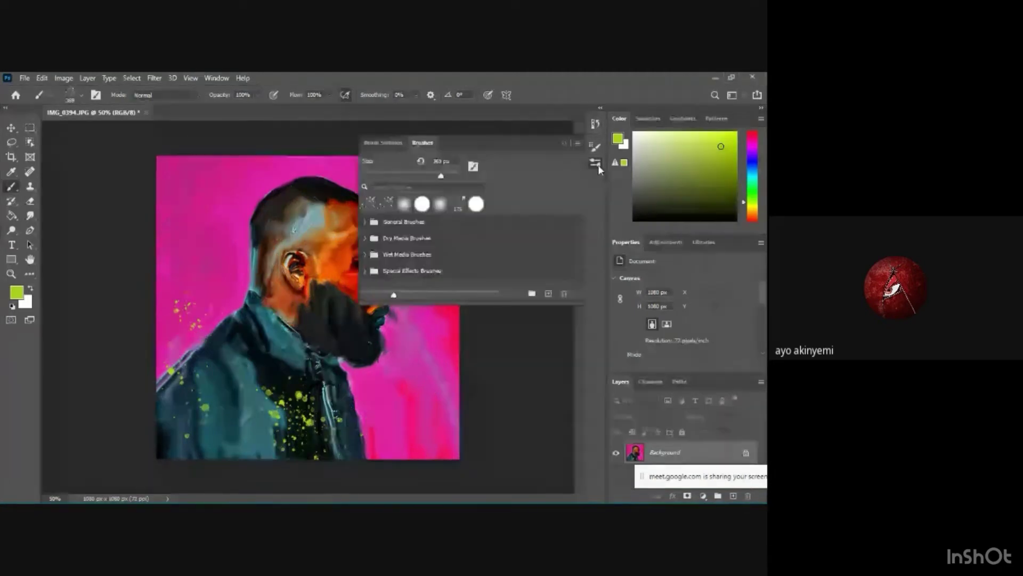
{"action": "left_click", "coordinate": [598, 165]}
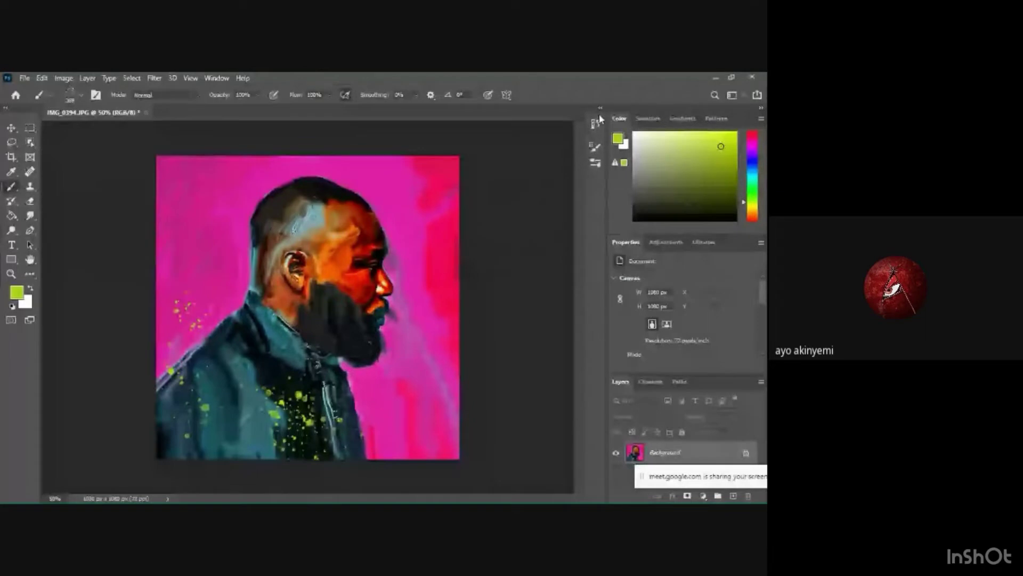
{"action": "left_click", "coordinate": [595, 148]}
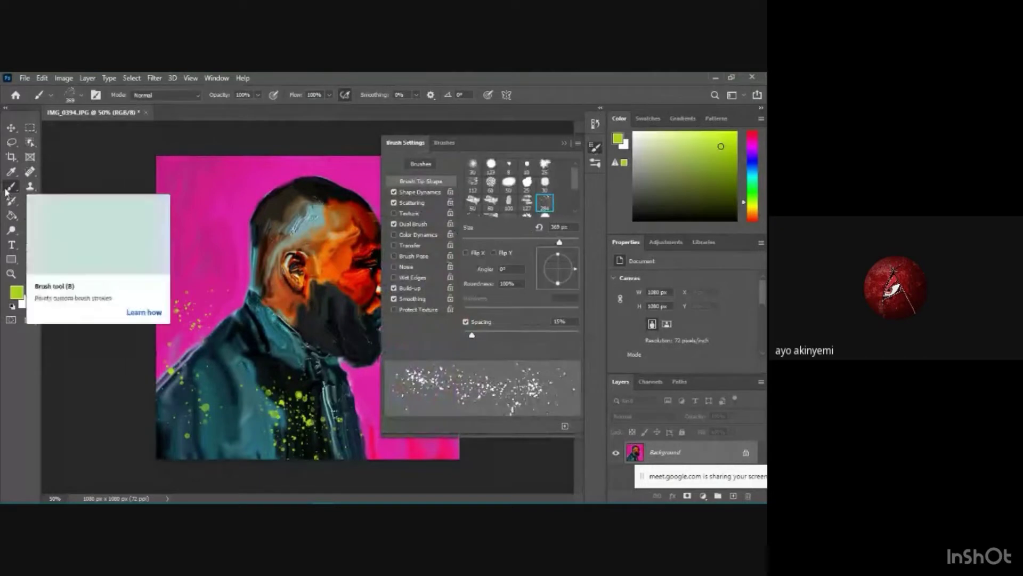
{"action": "left_click", "coordinate": [363, 218]}
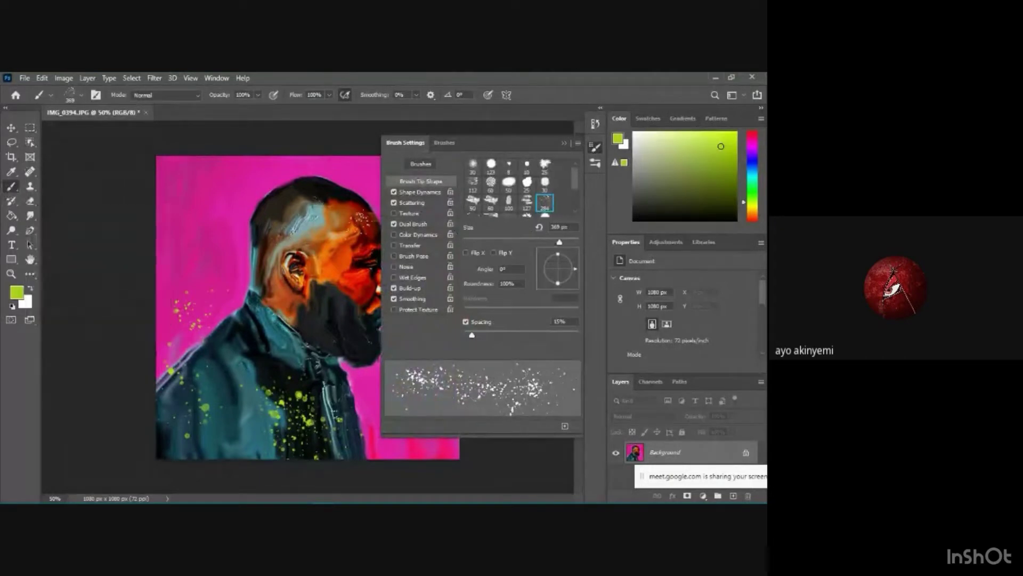
{"action": "left_click", "coordinate": [466, 253]}
{"action": "left_click", "coordinate": [492, 252]}
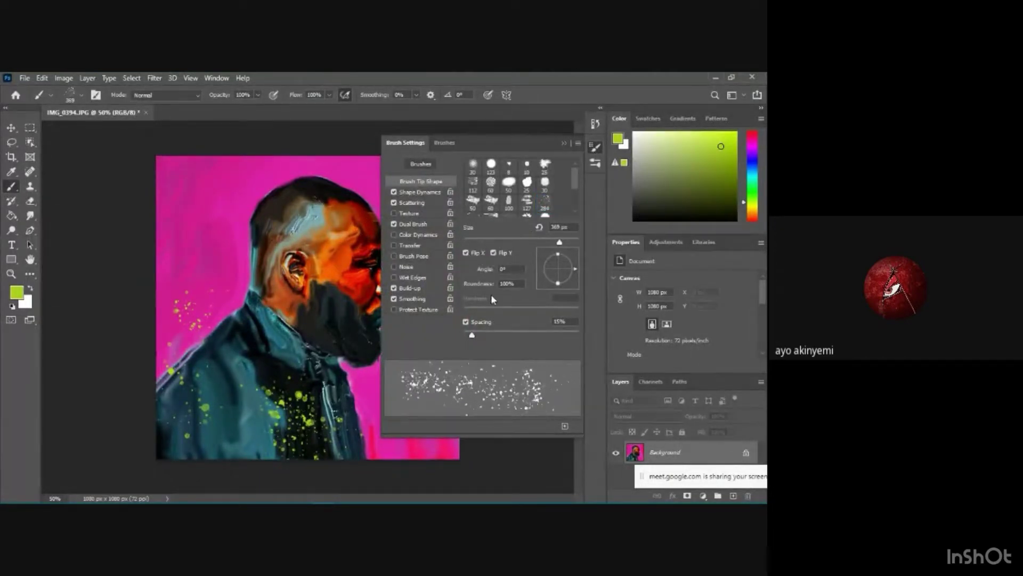
{"action": "left_click_drag", "start_coordinate": [477, 335], "coordinate": [479, 335]}
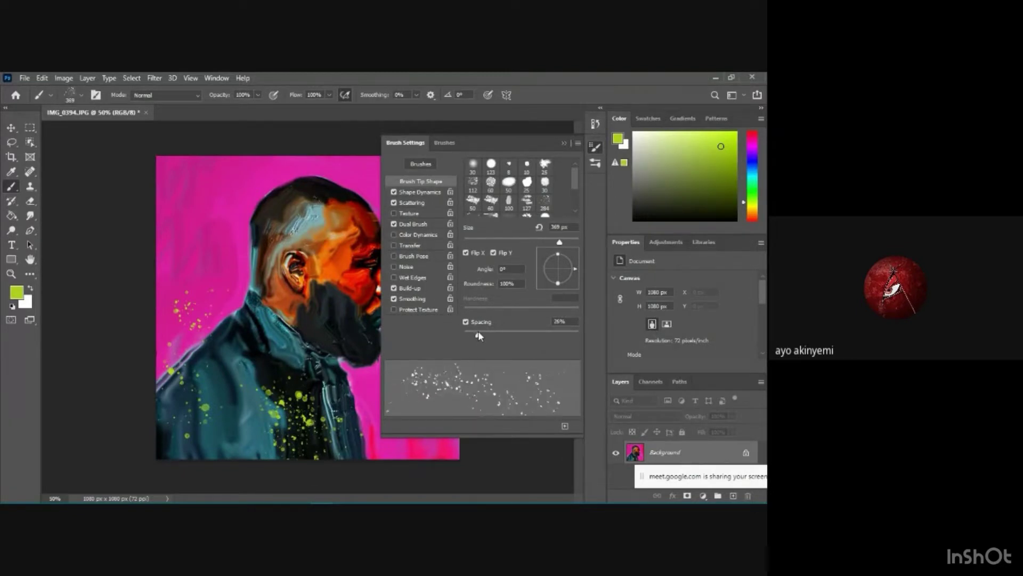
{"action": "left_click", "coordinate": [563, 143]}
{"action": "left_click", "coordinate": [729, 157]}
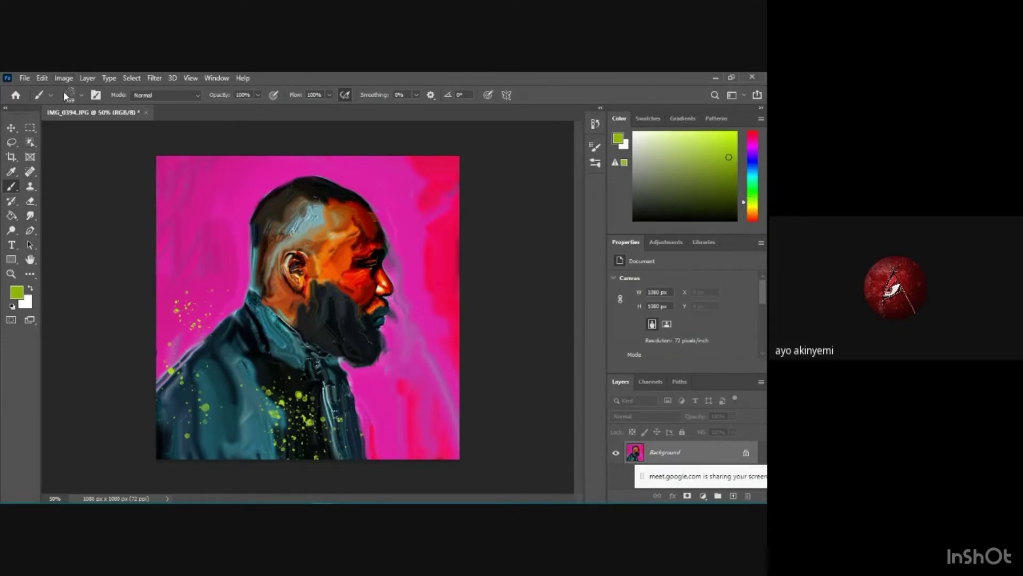
Splatter green across the canvas, beard and jacket, undo one stroke, and repaint from lower right leftward
{"action": "left_click", "coordinate": [83, 96]}
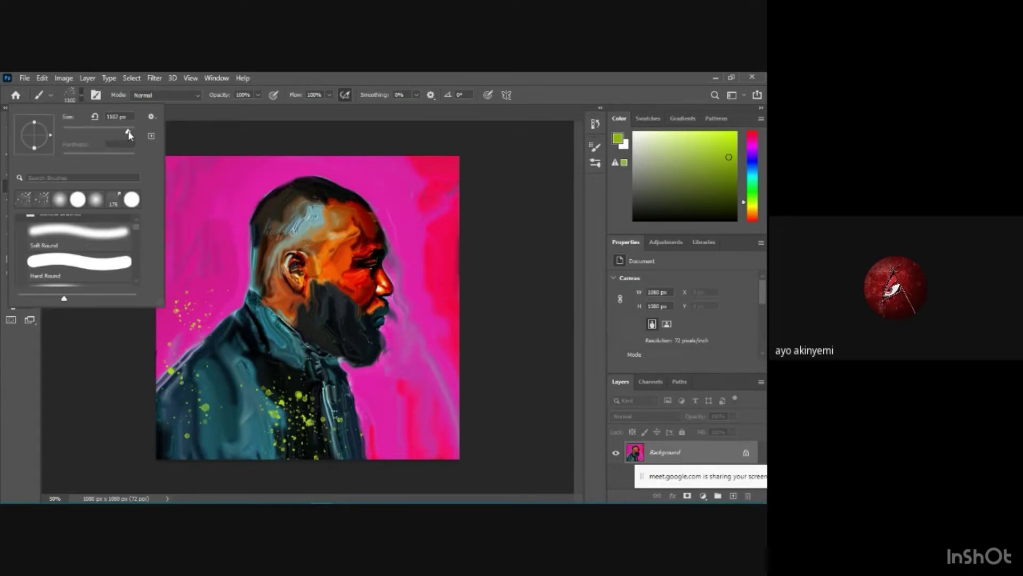
{"action": "key", "text": "Escape"}
{"action": "mouse_move", "coordinate": [91, 389]}
{"action": "left_mouse_down"}
{"action": "mouse_move", "coordinate": [213, 421]}
{"action": "mouse_move", "coordinate": [447, 411]}
{"action": "left_mouse_up"}
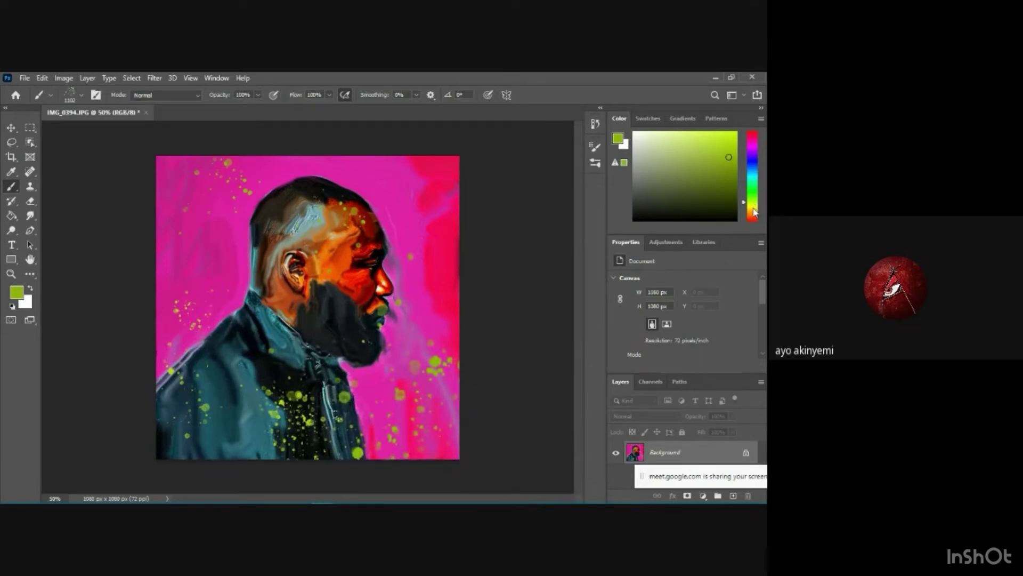
{"action": "left_click_drag", "start_coordinate": [384, 368], "coordinate": [486, 297]}
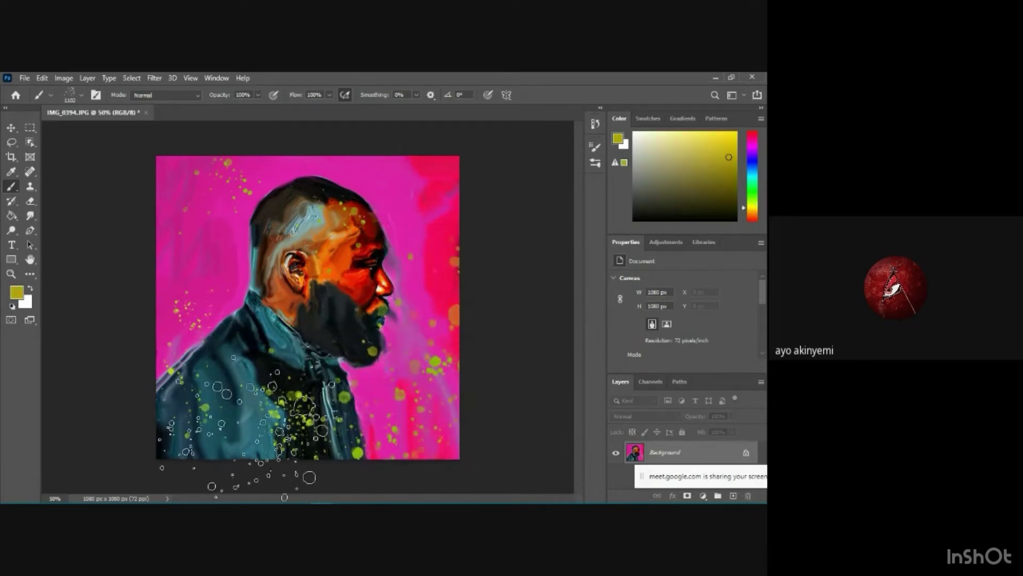
{"action": "mouse_move", "coordinate": [137, 368]}
{"action": "left_mouse_down"}
{"action": "mouse_move", "coordinate": [229, 411]}
{"action": "mouse_move", "coordinate": [256, 320]}
{"action": "left_mouse_up"}
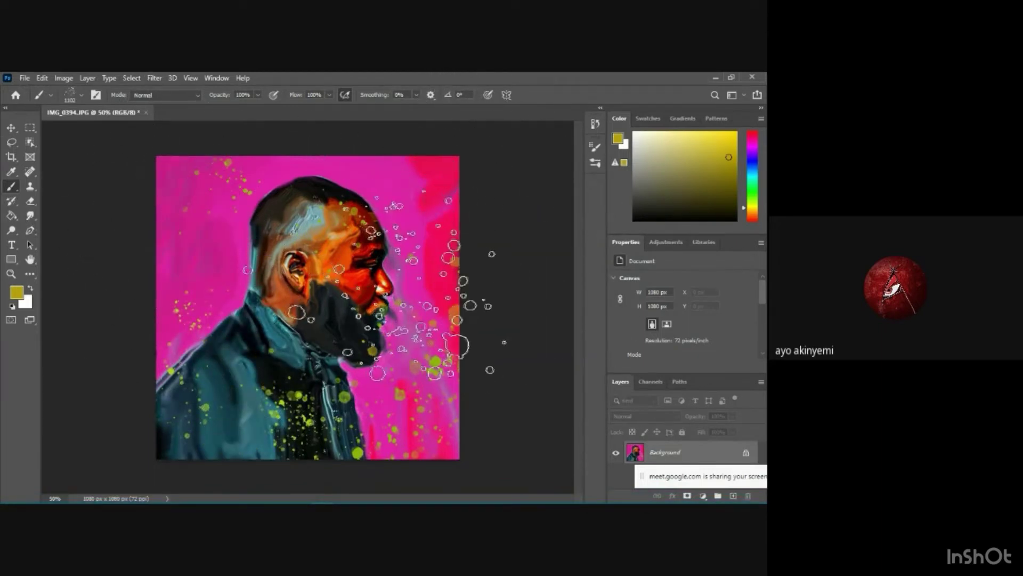
{"action": "mouse_move", "coordinate": [300, 501]}
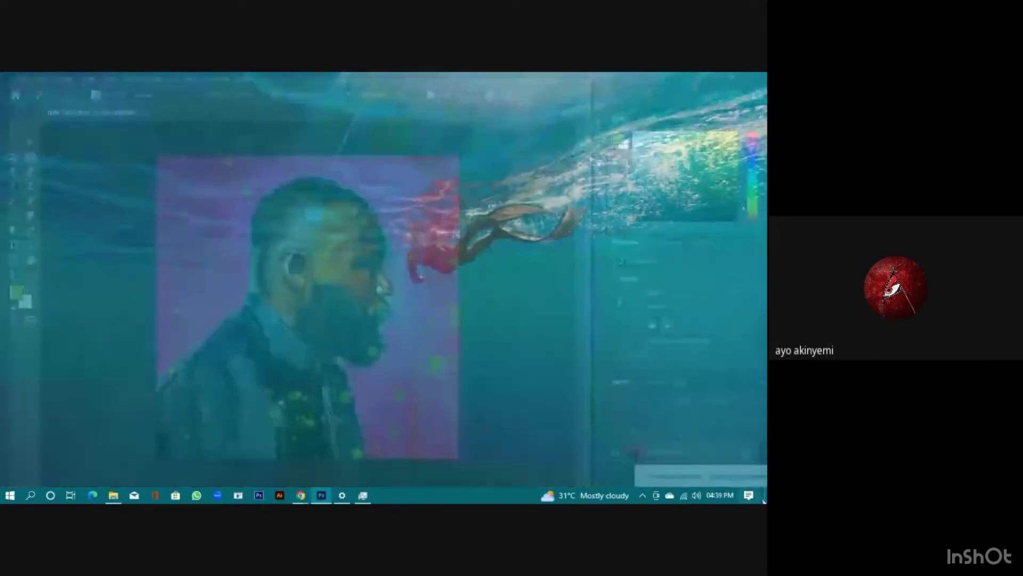
{"action": "key", "text": "ctrl+z"}
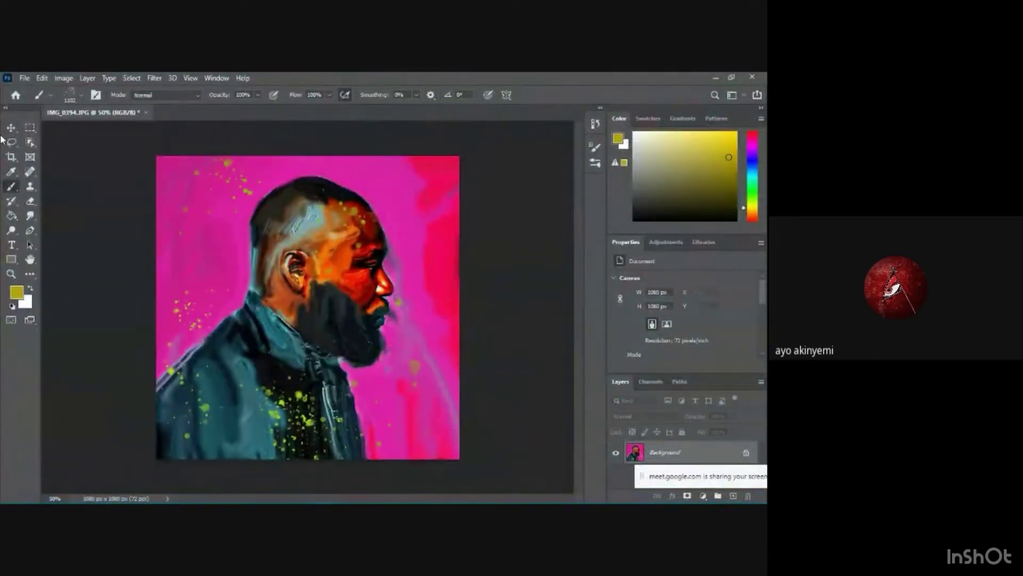
{"action": "mouse_move", "coordinate": [479, 445]}
{"action": "left_mouse_down"}
{"action": "mouse_move", "coordinate": [101, 251]}
{"action": "mouse_move", "coordinate": [192, 208]}
{"action": "mouse_move", "coordinate": [250, 137]}
{"action": "mouse_move", "coordinate": [512, 176]}
{"action": "left_mouse_up"}
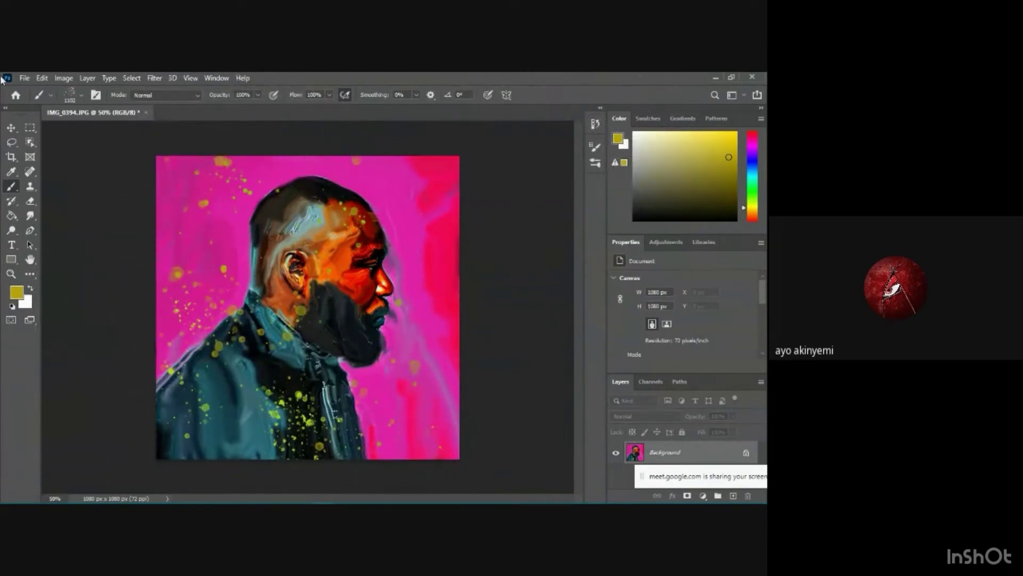
Choose the charcoal pencil brush at 66 px and test a short yellow stroke, then undo it
{"action": "left_click", "coordinate": [82, 94]}
{"action": "scroll", "coordinate": [104, 252], "scroll_direction": "down", "scroll_amount": 3}
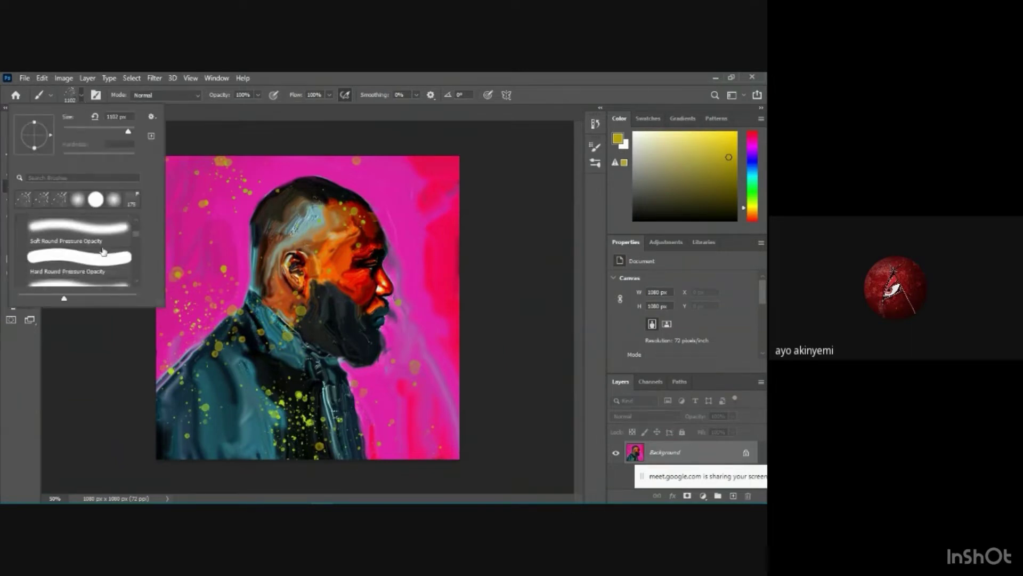
{"action": "scroll", "coordinate": [103, 252], "scroll_direction": "down", "scroll_amount": 5}
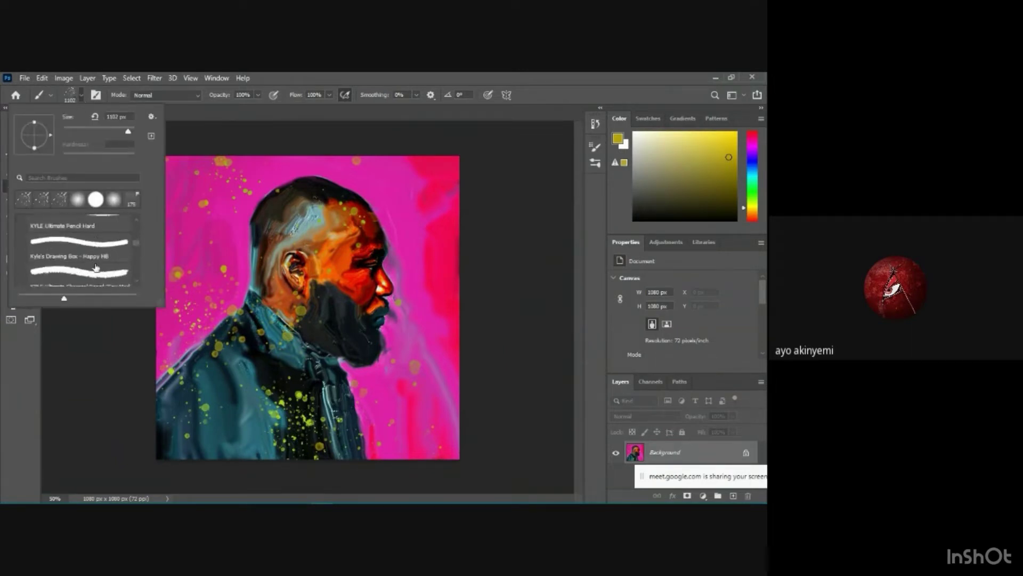
{"action": "scroll", "coordinate": [96, 268], "scroll_direction": "down", "scroll_amount": 1}
{"action": "left_click", "coordinate": [94, 262]}
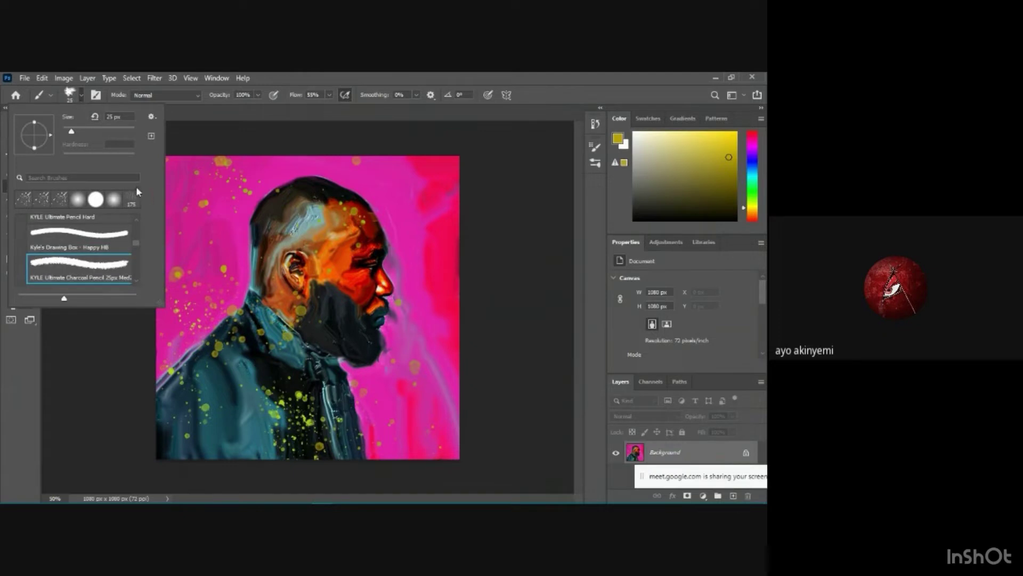
{"action": "left_click_drag", "start_coordinate": [72, 131], "coordinate": [86, 131]}
{"action": "left_click", "coordinate": [392, 392]}
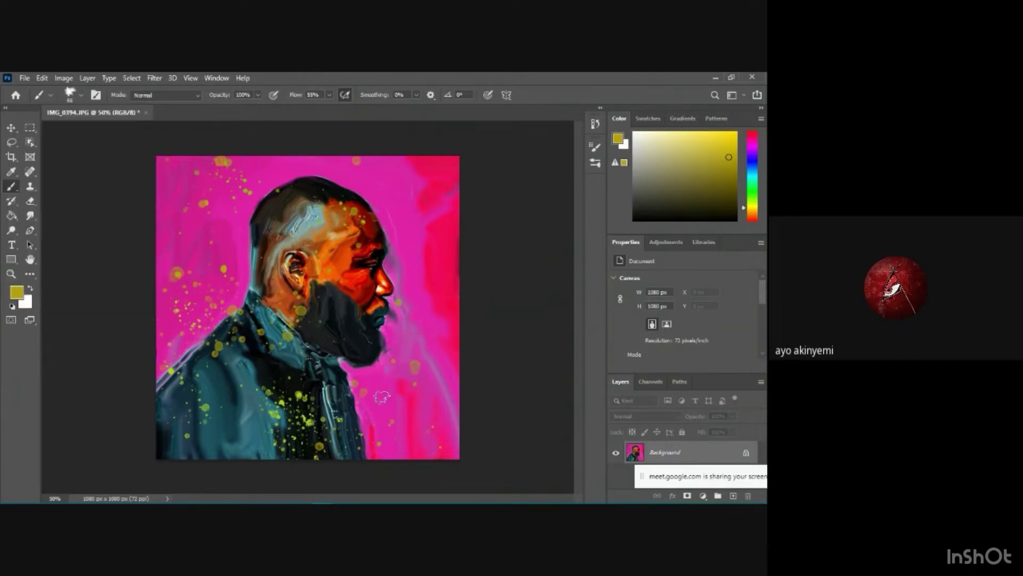
{"action": "left_click_drag", "start_coordinate": [384, 399], "coordinate": [398, 369]}
{"action": "key", "text": "ctrl+z"}
At 95 px, paint yellow strokes below the beard, at lower right, and from behind the head leftward
{"action": "left_click", "coordinate": [82, 93]}
{"action": "left_click_drag", "start_coordinate": [84, 133], "coordinate": [96, 131]}
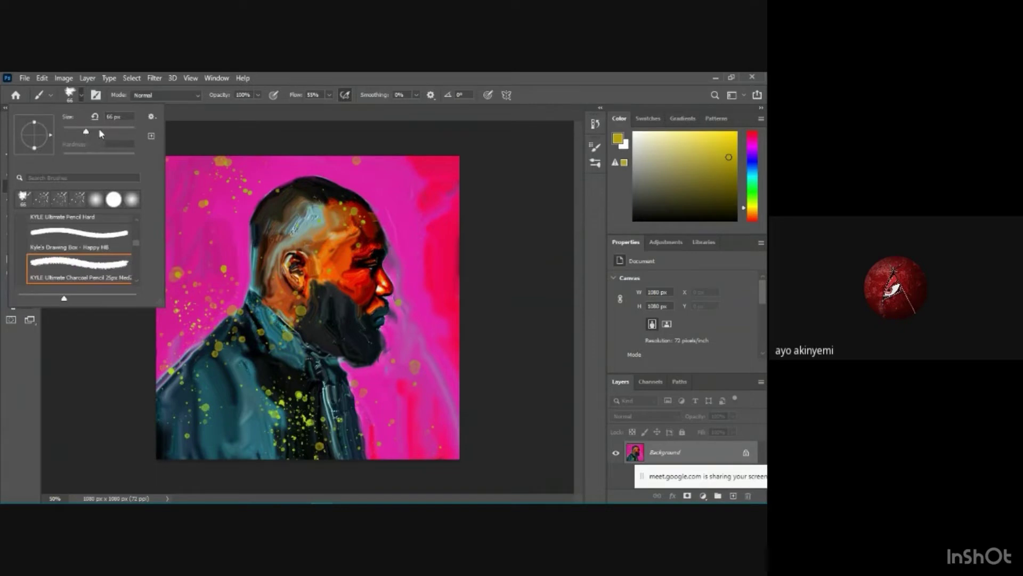
{"action": "left_click", "coordinate": [356, 389]}
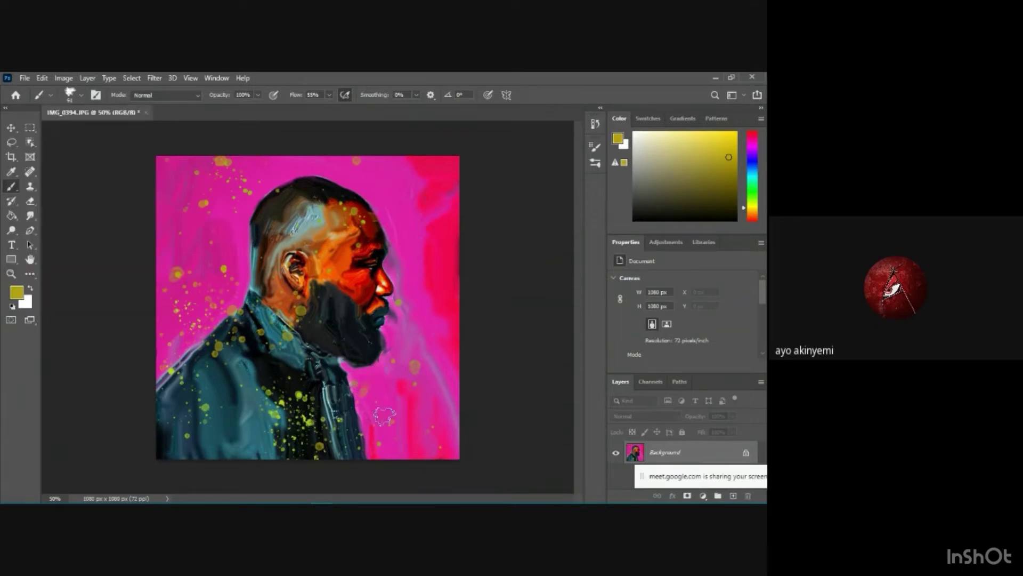
{"action": "left_click_drag", "start_coordinate": [368, 381], "coordinate": [397, 432]}
{"action": "mouse_move", "coordinate": [373, 376]}
{"action": "left_mouse_down"}
{"action": "mouse_move", "coordinate": [363, 395]}
{"action": "mouse_move", "coordinate": [379, 437]}
{"action": "mouse_move", "coordinate": [377, 424]}
{"action": "left_mouse_up"}
{"action": "mouse_move", "coordinate": [399, 369]}
{"action": "left_mouse_down"}
{"action": "mouse_move", "coordinate": [393, 329]}
{"action": "mouse_move", "coordinate": [396, 349]}
{"action": "mouse_move", "coordinate": [382, 366]}
{"action": "mouse_move", "coordinate": [344, 375]}
{"action": "mouse_move", "coordinate": [399, 374]}
{"action": "mouse_move", "coordinate": [407, 419]}
{"action": "mouse_move", "coordinate": [440, 401]}
{"action": "mouse_move", "coordinate": [380, 457]}
{"action": "mouse_move", "coordinate": [418, 451]}
{"action": "left_mouse_up"}
{"action": "left_click_drag", "start_coordinate": [433, 426], "coordinate": [448, 464]}
{"action": "mouse_move", "coordinate": [237, 256]}
{"action": "left_mouse_down"}
{"action": "mouse_move", "coordinate": [233, 308]}
{"action": "mouse_move", "coordinate": [240, 273]}
{"action": "mouse_move", "coordinate": [144, 366]}
{"action": "left_mouse_up"}
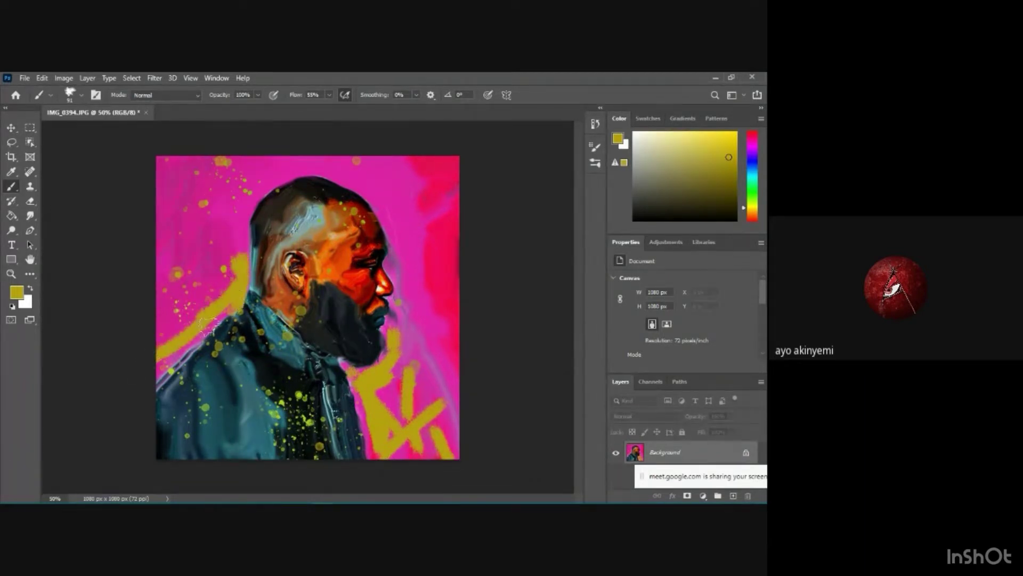
{"action": "left_click_drag", "start_coordinate": [219, 320], "coordinate": [155, 368]}
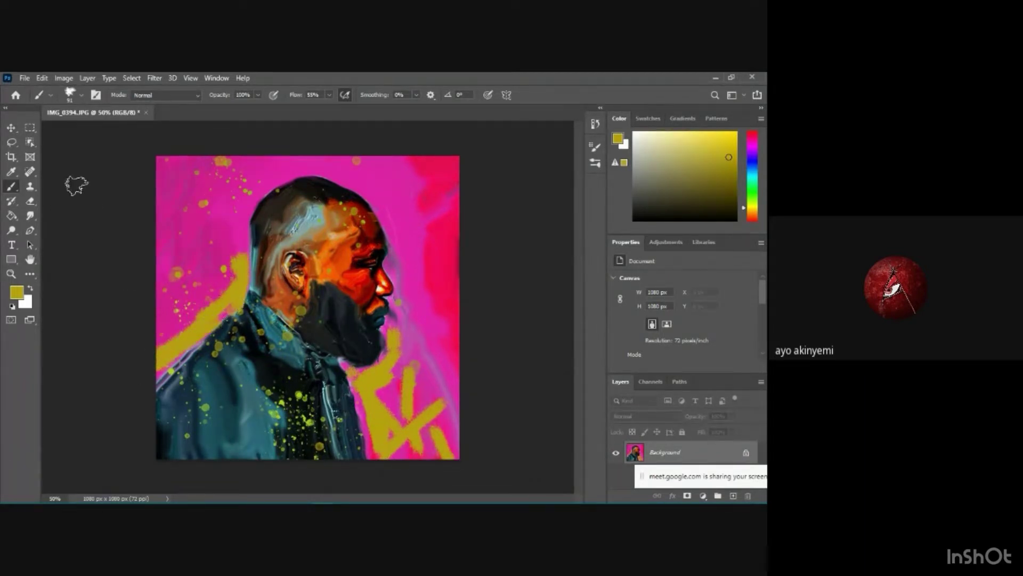
{"action": "left_click", "coordinate": [26, 217]}
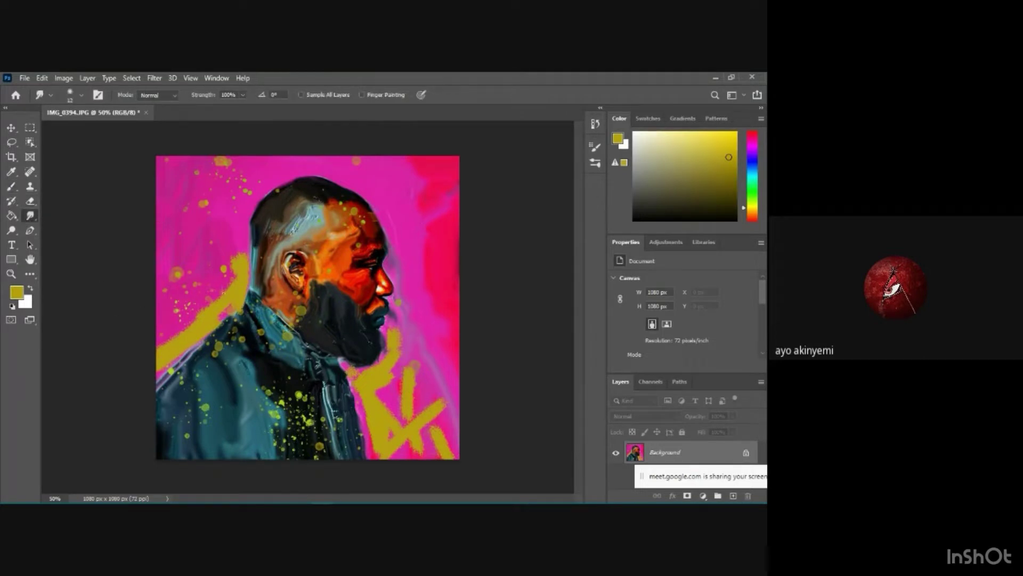
With a 66 px Smudge brush, blend the yellow strokes into the pink background
{"action": "left_click", "coordinate": [82, 95]}
{"action": "left_click_drag", "start_coordinate": [85, 125], "coordinate": [119, 124]}
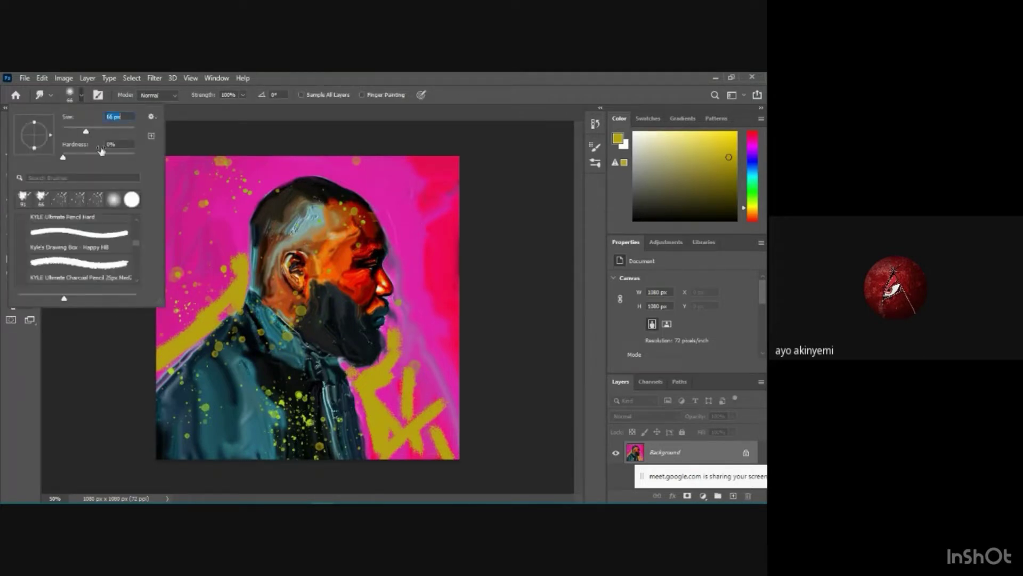
{"action": "left_click", "coordinate": [233, 248]}
{"action": "mouse_move", "coordinate": [233, 248]}
{"action": "left_mouse_down"}
{"action": "mouse_move", "coordinate": [231, 293]}
{"action": "mouse_move", "coordinate": [200, 321]}
{"action": "mouse_move", "coordinate": [188, 307]}
{"action": "mouse_move", "coordinate": [160, 304]}
{"action": "mouse_move", "coordinate": [168, 299]}
{"action": "mouse_move", "coordinate": [165, 320]}
{"action": "mouse_move", "coordinate": [180, 324]}
{"action": "mouse_move", "coordinate": [155, 339]}
{"action": "mouse_move", "coordinate": [168, 343]}
{"action": "mouse_move", "coordinate": [149, 389]}
{"action": "mouse_move", "coordinate": [167, 329]}
{"action": "mouse_move", "coordinate": [221, 318]}
{"action": "mouse_move", "coordinate": [176, 312]}
{"action": "mouse_move", "coordinate": [190, 323]}
{"action": "mouse_move", "coordinate": [203, 286]}
{"action": "mouse_move", "coordinate": [158, 337]}
{"action": "mouse_move", "coordinate": [187, 336]}
{"action": "mouse_move", "coordinate": [209, 279]}
{"action": "left_mouse_up"}
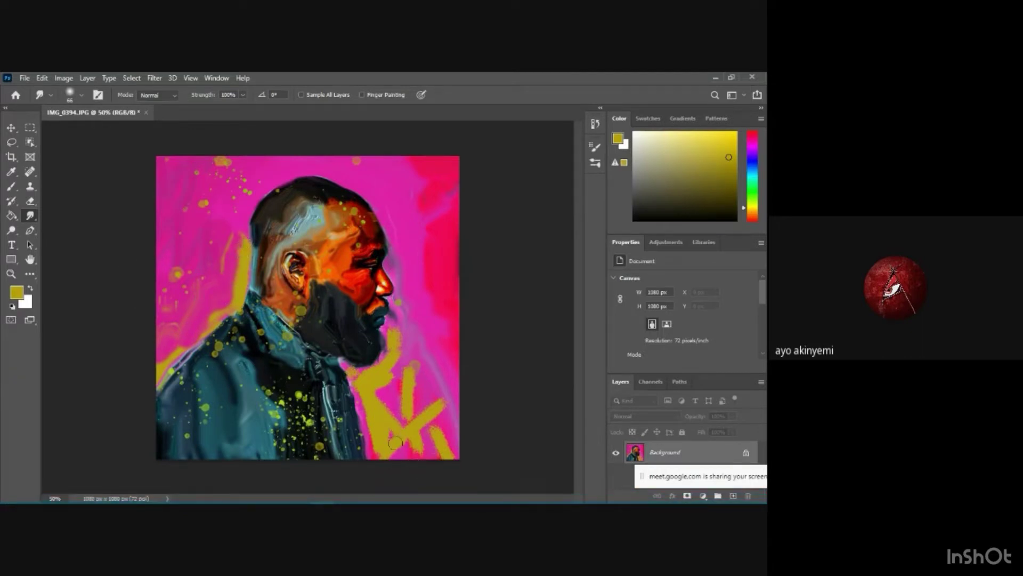
{"action": "mouse_move", "coordinate": [410, 405]}
{"action": "left_mouse_down"}
{"action": "mouse_move", "coordinate": [434, 426]}
{"action": "mouse_move", "coordinate": [412, 440]}
{"action": "mouse_move", "coordinate": [448, 442]}
{"action": "mouse_move", "coordinate": [453, 424]}
{"action": "mouse_move", "coordinate": [353, 405]}
{"action": "mouse_move", "coordinate": [373, 447]}
{"action": "mouse_move", "coordinate": [387, 449]}
{"action": "left_mouse_up"}
{"action": "mouse_move", "coordinate": [379, 377]}
{"action": "left_mouse_down"}
{"action": "mouse_move", "coordinate": [396, 338]}
{"action": "mouse_move", "coordinate": [411, 359]}
{"action": "mouse_move", "coordinate": [420, 352]}
{"action": "mouse_move", "coordinate": [408, 375]}
{"action": "mouse_move", "coordinate": [429, 395]}
{"action": "mouse_move", "coordinate": [409, 397]}
{"action": "mouse_move", "coordinate": [407, 423]}
{"action": "mouse_move", "coordinate": [388, 413]}
{"action": "mouse_move", "coordinate": [415, 412]}
{"action": "mouse_move", "coordinate": [355, 383]}
{"action": "left_mouse_up"}
{"action": "left_click_drag", "start_coordinate": [368, 422], "coordinate": [371, 420]}
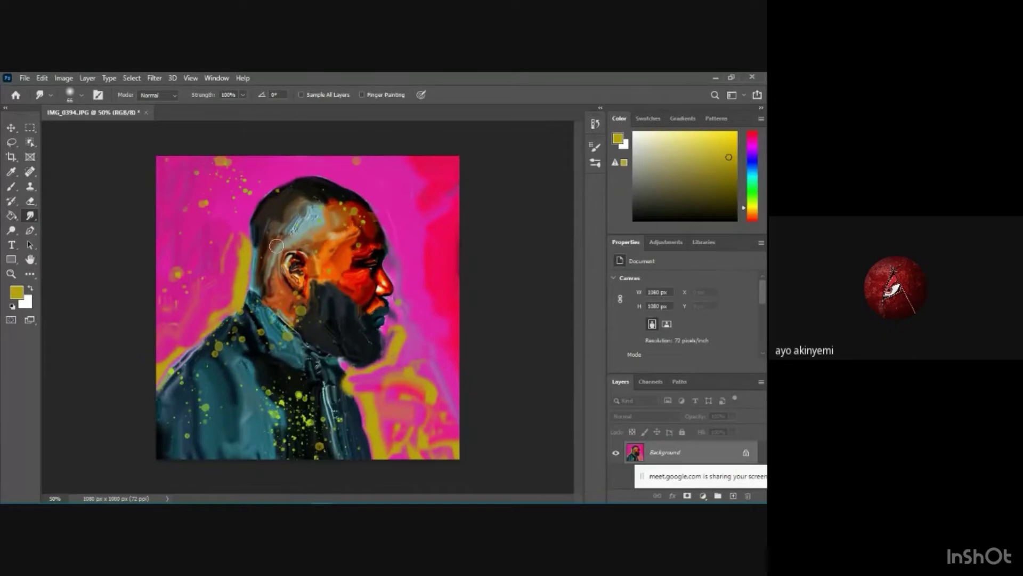
Sample dark brown from the hair, darken the hair edge by the ear, and smudge it
{"action": "left_click", "coordinate": [12, 187]}
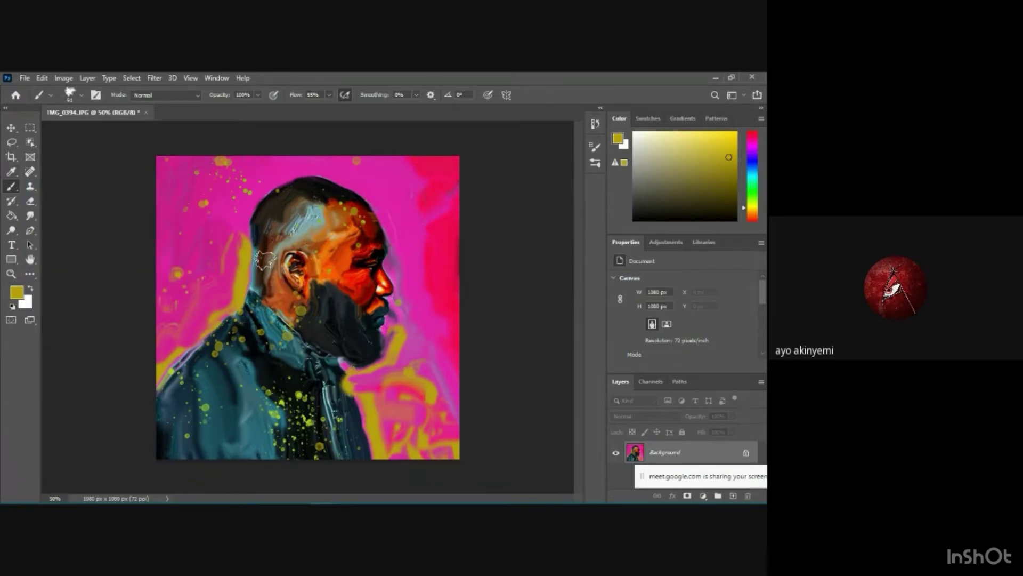
{"action": "left_click", "coordinate": [82, 96]}
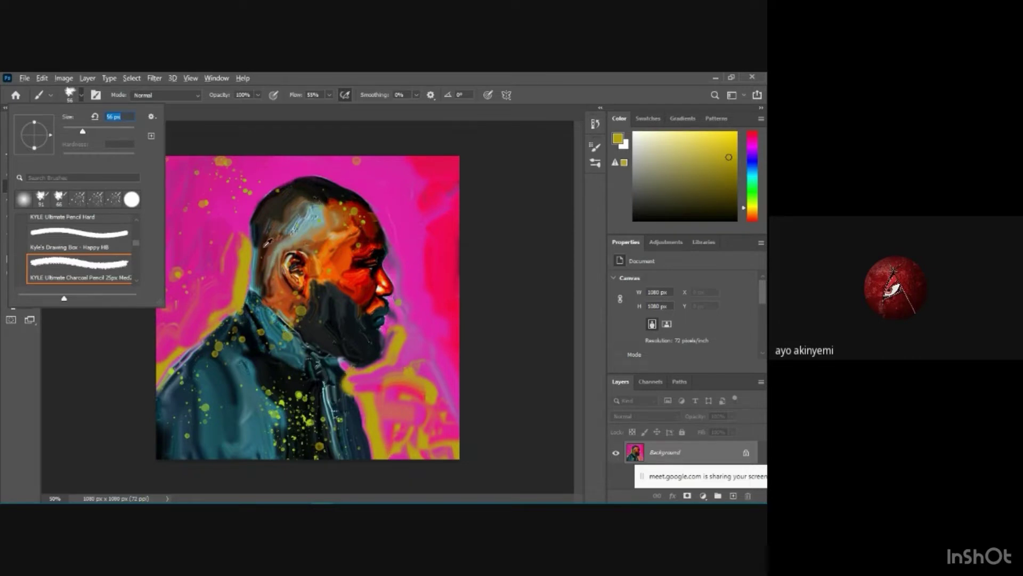
{"action": "left_click", "coordinate": [269, 242], "text": "alt"}
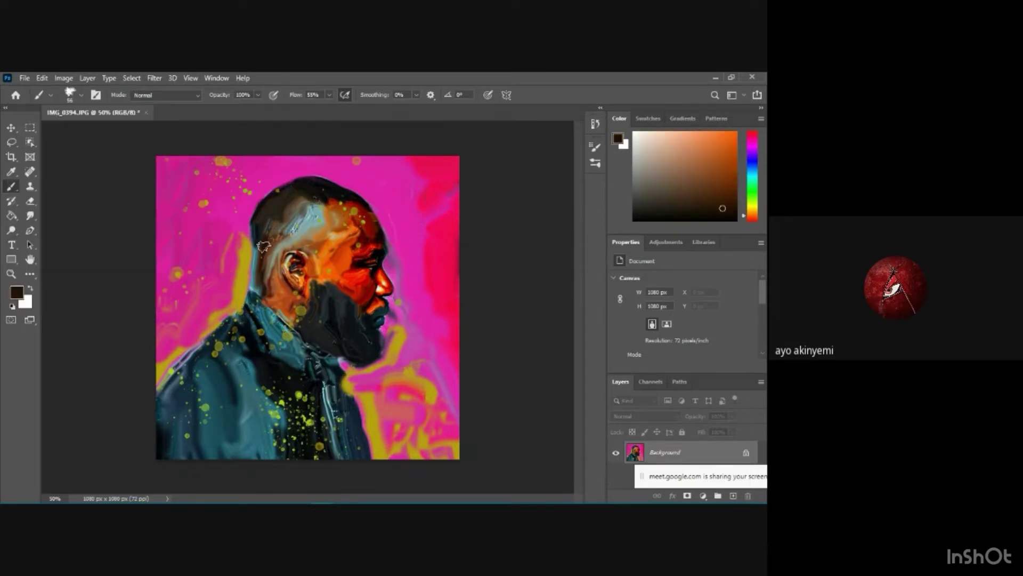
{"action": "left_click_drag", "start_coordinate": [261, 255], "coordinate": [254, 251]}
{"action": "left_click", "coordinate": [33, 214]}
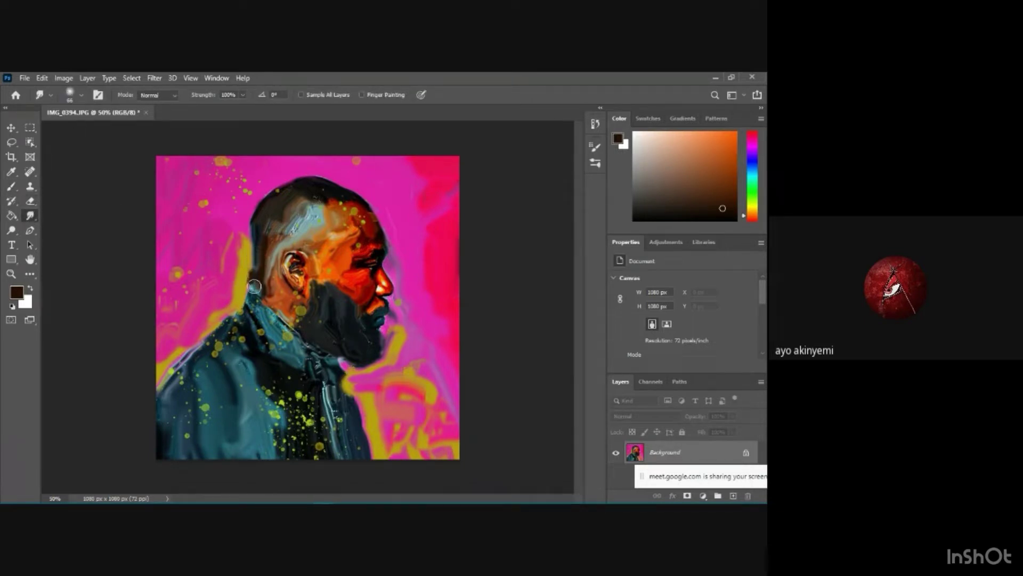
{"action": "mouse_move", "coordinate": [255, 286]}
{"action": "left_mouse_down"}
{"action": "mouse_move", "coordinate": [235, 275]}
{"action": "mouse_move", "coordinate": [244, 291]}
{"action": "mouse_move", "coordinate": [198, 307]}
{"action": "mouse_move", "coordinate": [205, 282]}
{"action": "mouse_move", "coordinate": [263, 344]}
{"action": "mouse_move", "coordinate": [258, 307]}
{"action": "mouse_move", "coordinate": [410, 294]}
{"action": "mouse_move", "coordinate": [345, 350]}
{"action": "mouse_move", "coordinate": [294, 312]}
{"action": "mouse_move", "coordinate": [274, 229]}
{"action": "left_mouse_up"}
Save the portrait as ayo.jpg at Maximum JPEG quality 12, then open File Explorer
{"action": "key", "text": "ctrl+s"}
{"action": "left_click", "coordinate": [496, 393]}
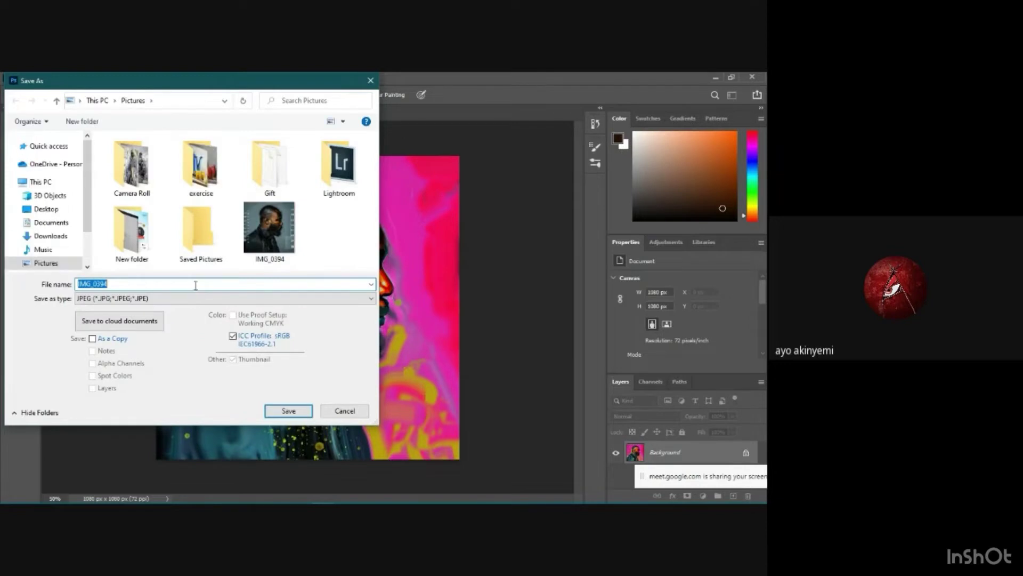
{"action": "type", "text": "ayo"}
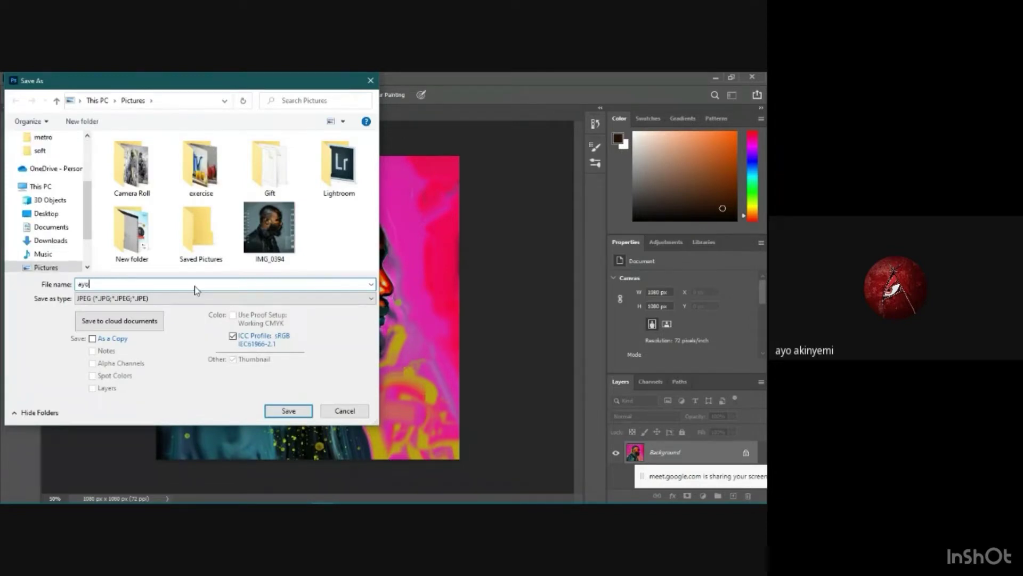
{"action": "left_click", "coordinate": [298, 412]}
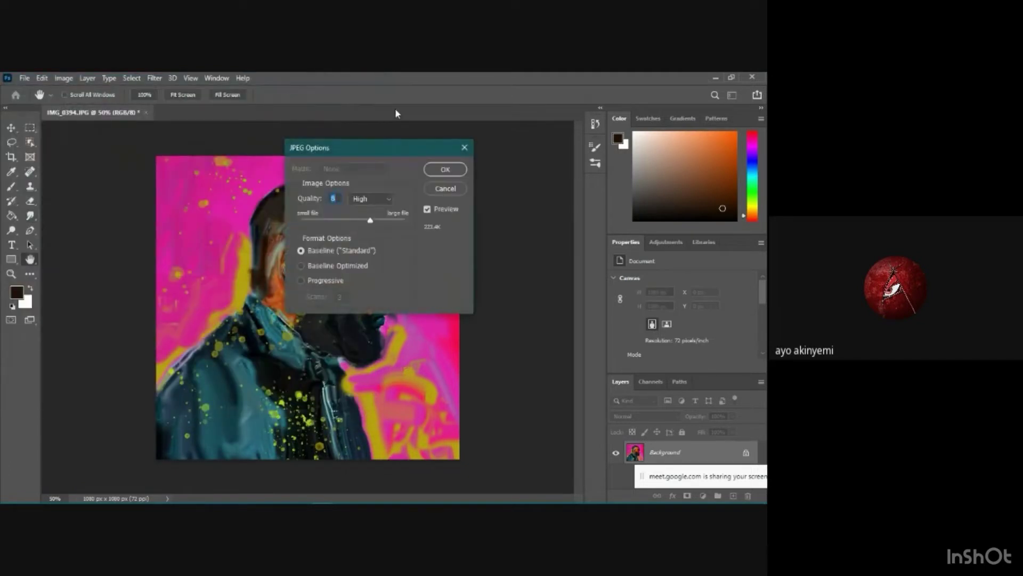
{"action": "left_click_drag", "start_coordinate": [372, 220], "coordinate": [437, 211]}
{"action": "left_click", "coordinate": [456, 174]}
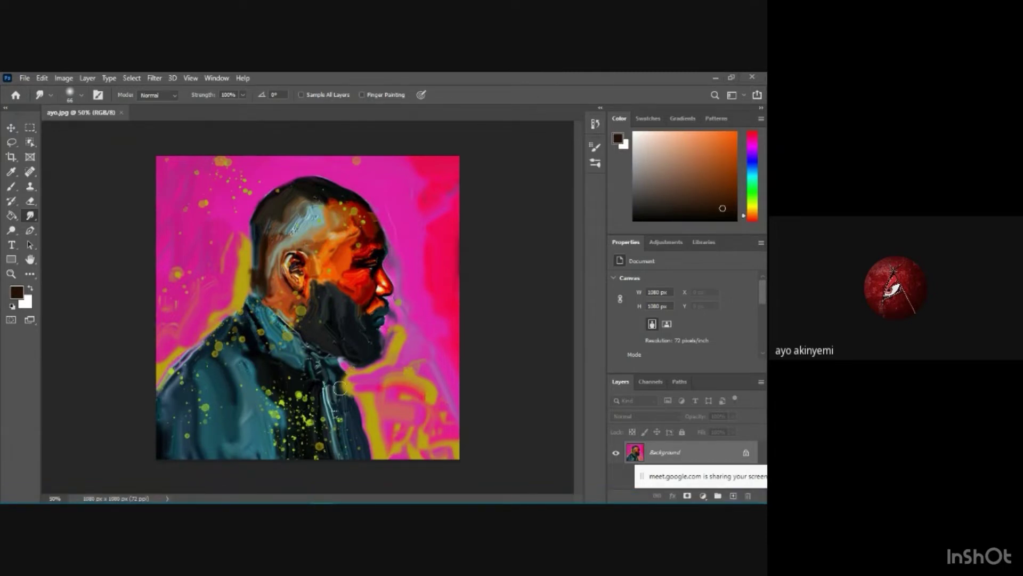
{"action": "key", "text": "super+e"}
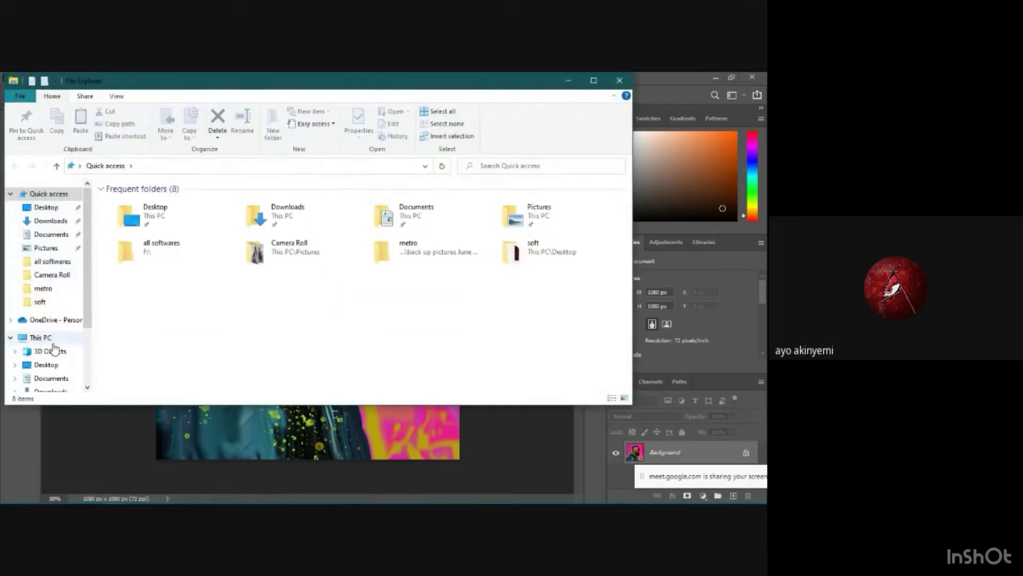
Show the Pictures folder and select the newly saved ayo portrait
{"action": "left_click", "coordinate": [46, 248]}
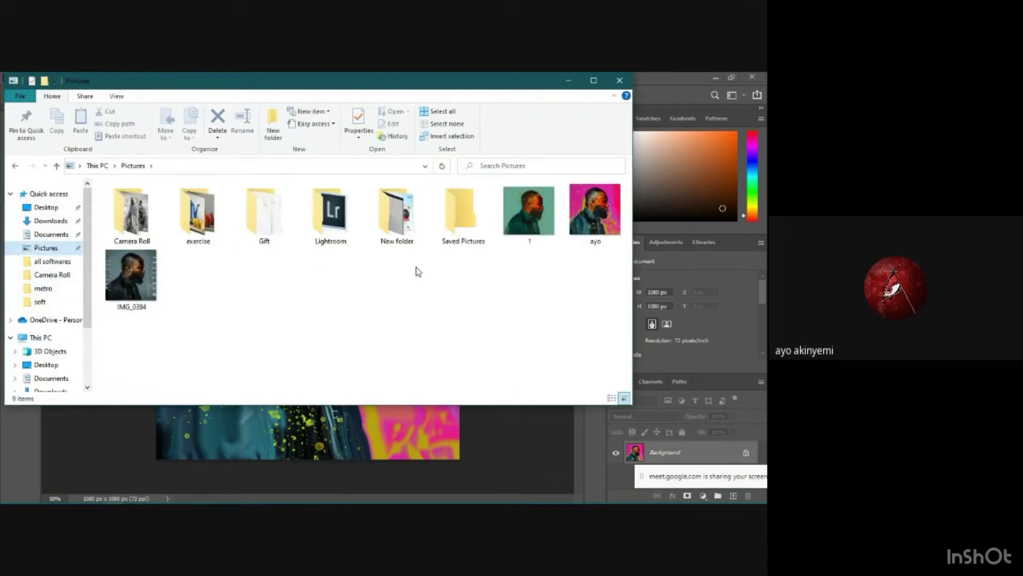
{"action": "left_click", "coordinate": [596, 221]}
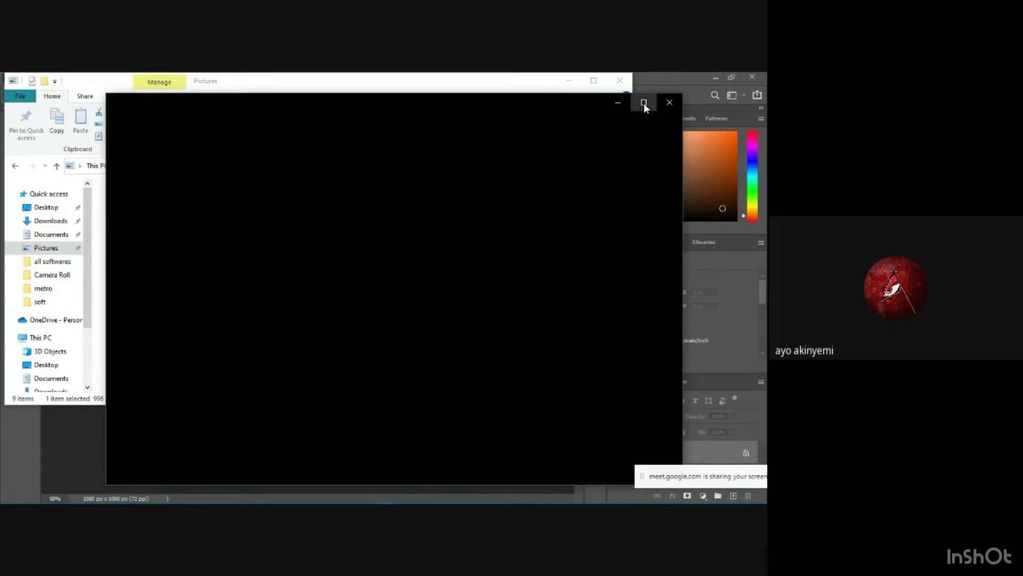
View the teal portrait 1 maximised in Photos, zoom in, refit it, and minimise
{"action": "left_click", "coordinate": [644, 104]}
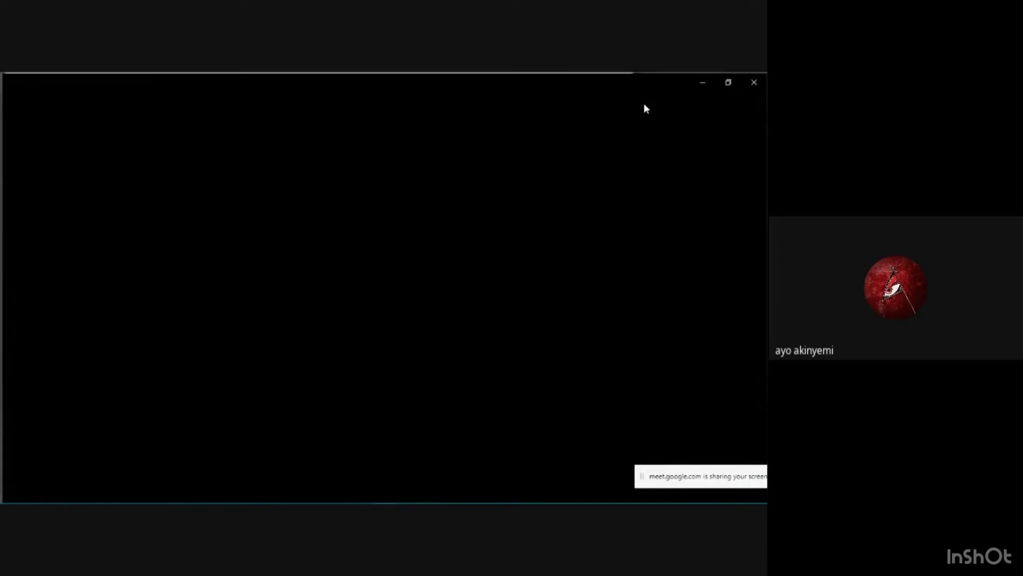
{"action": "left_click", "coordinate": [728, 82]}
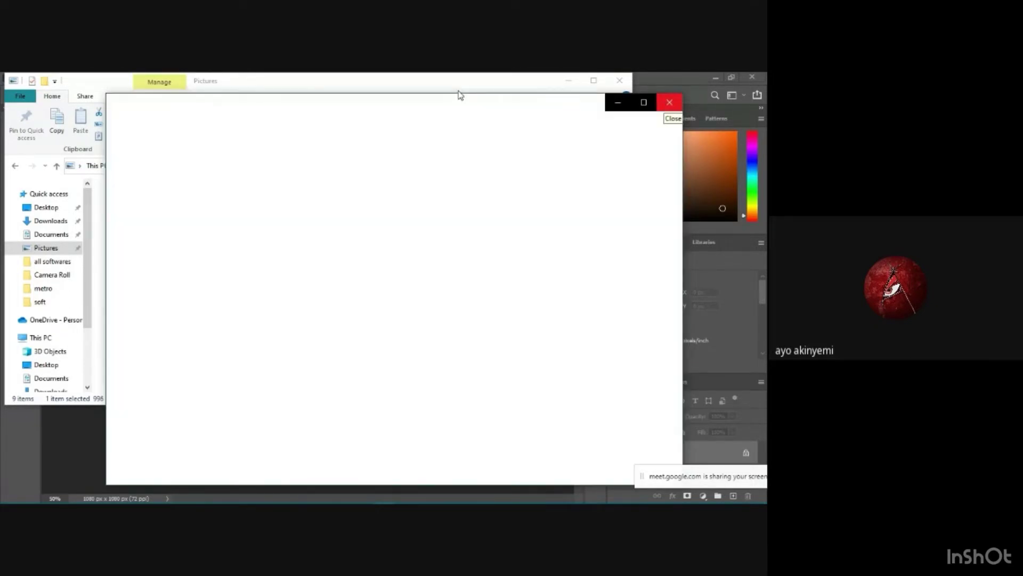
{"action": "left_click", "coordinate": [527, 211]}
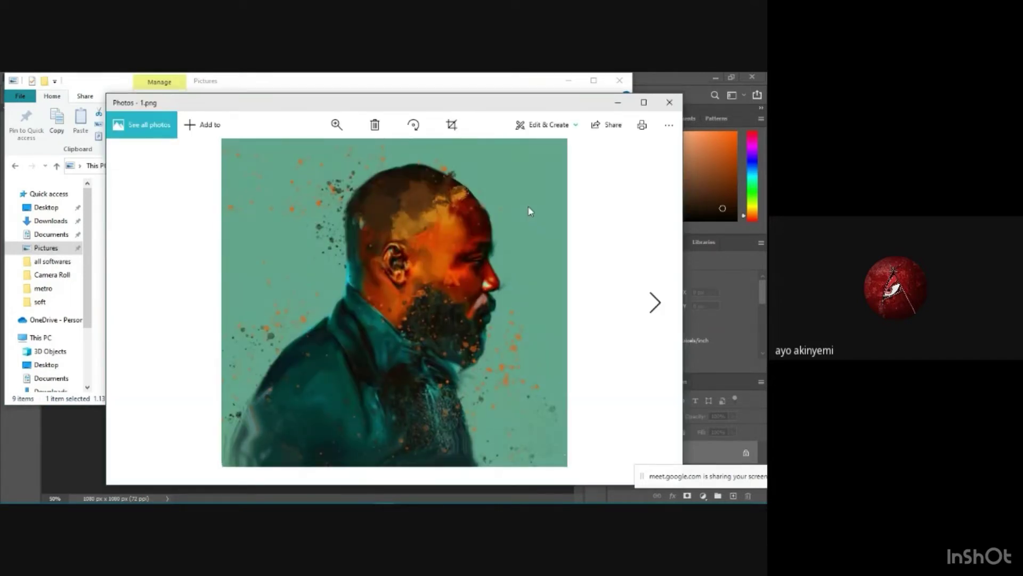
{"action": "left_click", "coordinate": [644, 103]}
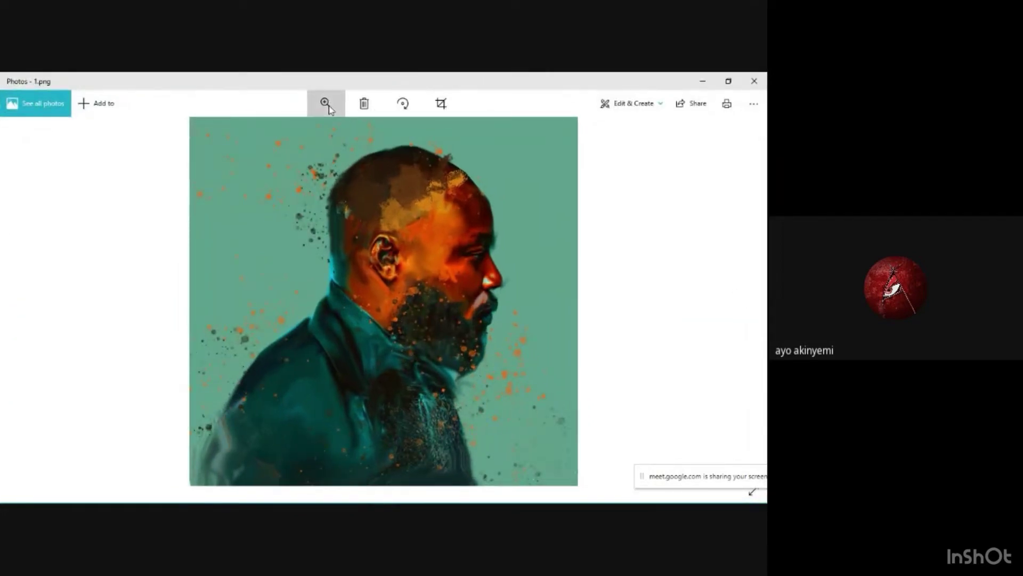
{"action": "left_click_drag", "start_coordinate": [280, 129], "coordinate": [289, 131]}
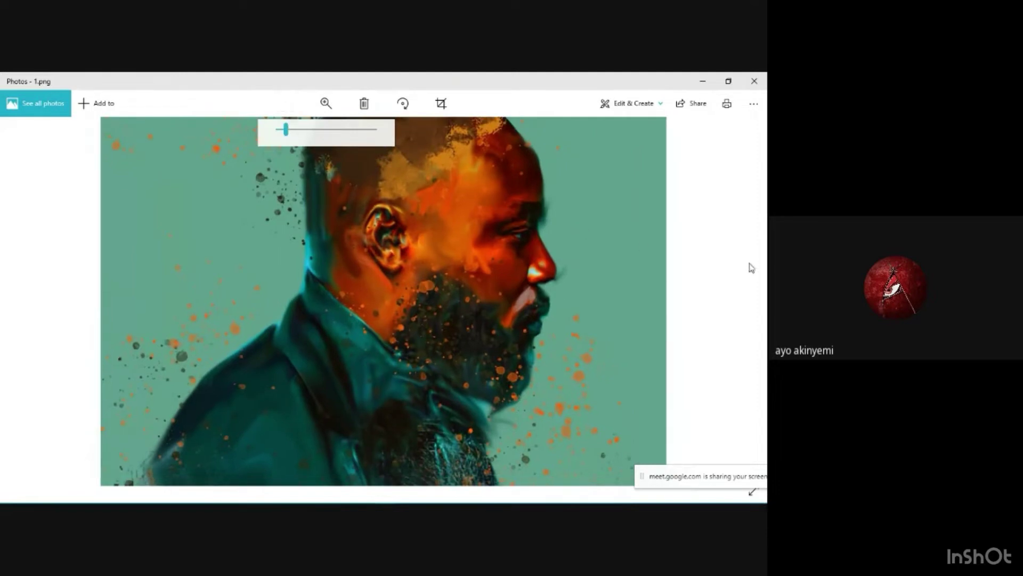
{"action": "double_click", "coordinate": [650, 265]}
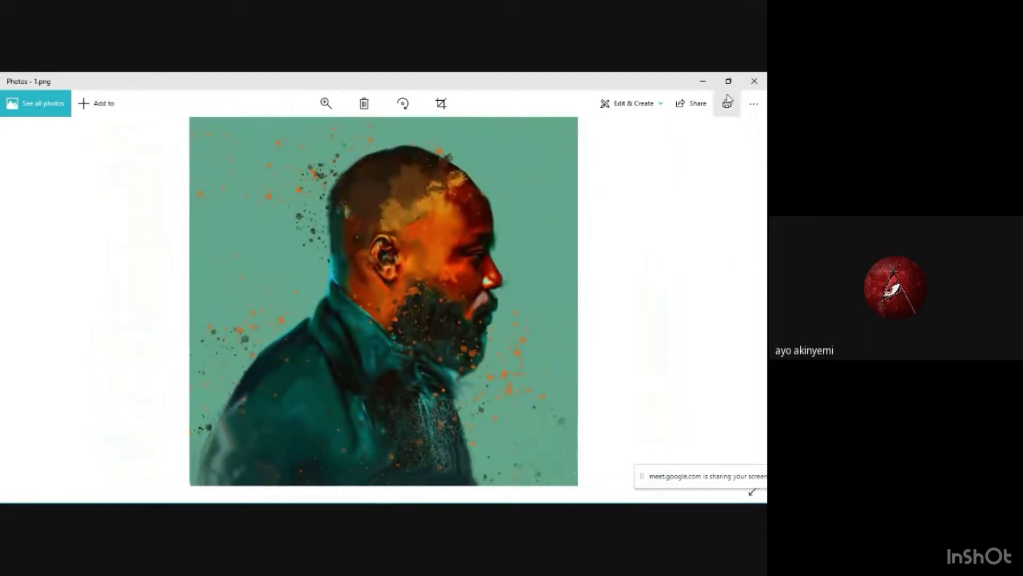
{"action": "left_click", "coordinate": [703, 82]}
Open the newly saved ayo portrait in Photos, then minimise the viewer
{"action": "left_click", "coordinate": [607, 201]}
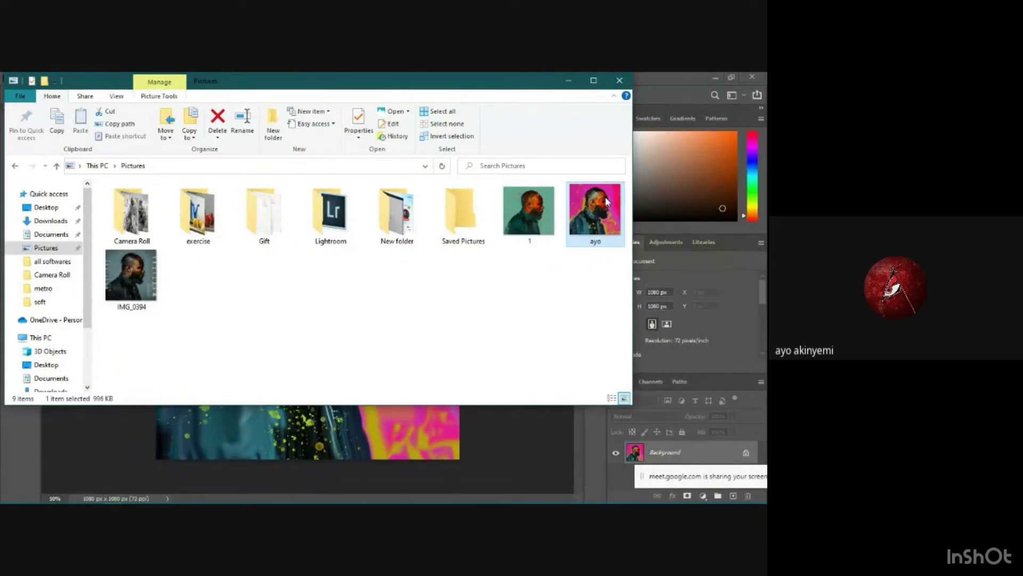
{"action": "double_click", "coordinate": [607, 201]}
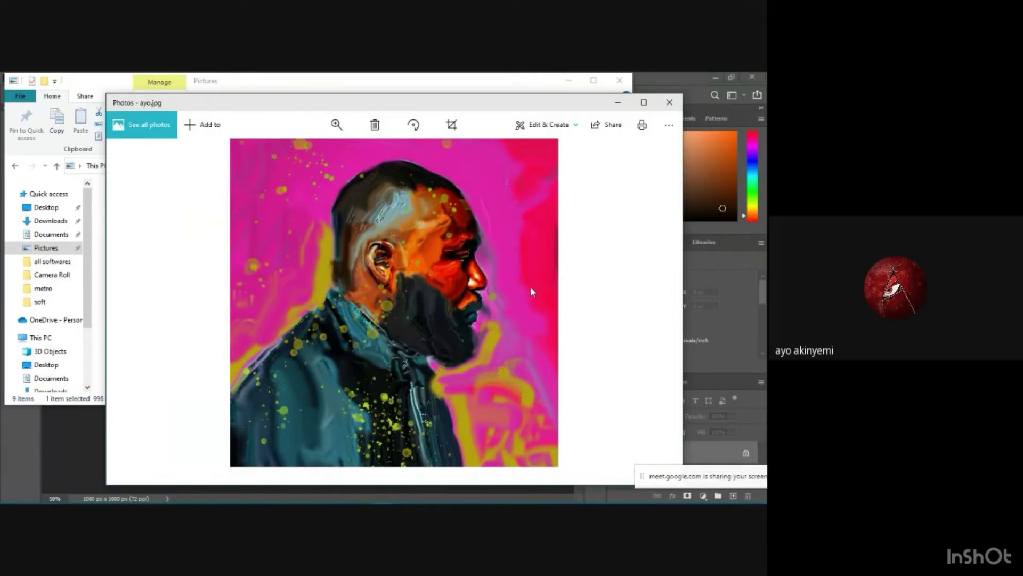
{"action": "left_click", "coordinate": [617, 102]}
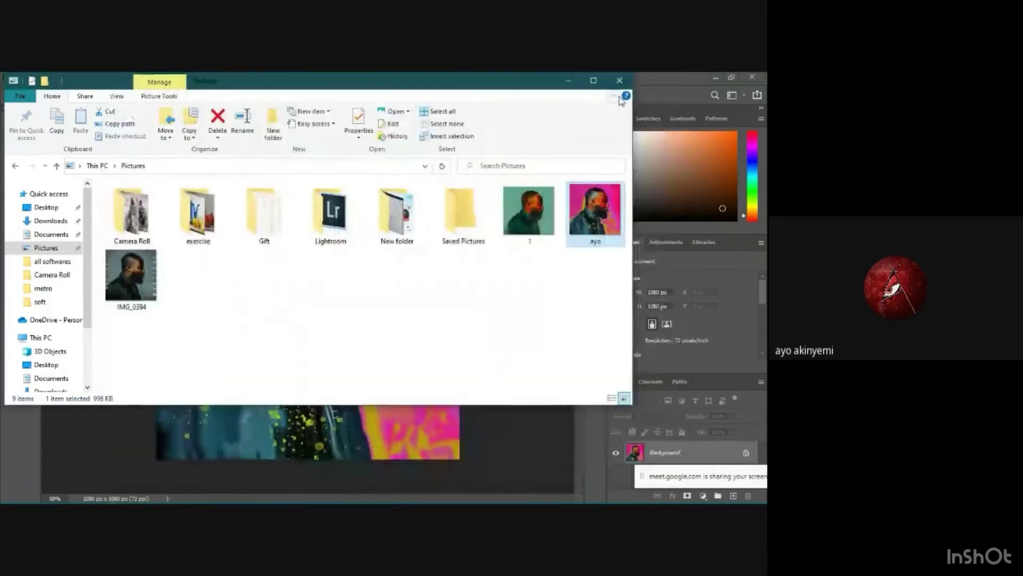
Minimise File Explorer and close the ayo.jpg document in Photoshop
{"action": "left_click", "coordinate": [570, 82]}
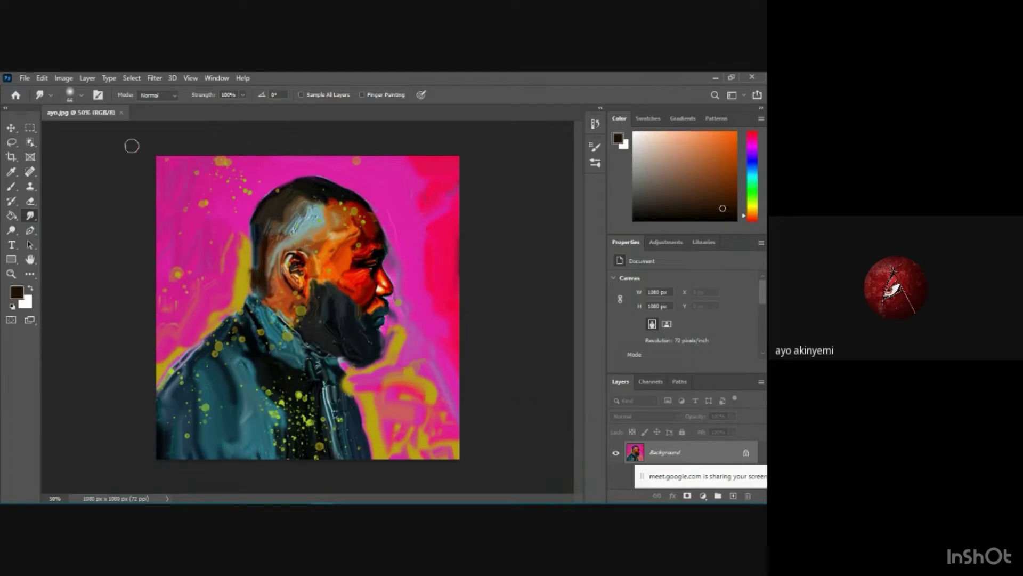
{"action": "left_click", "coordinate": [121, 112]}
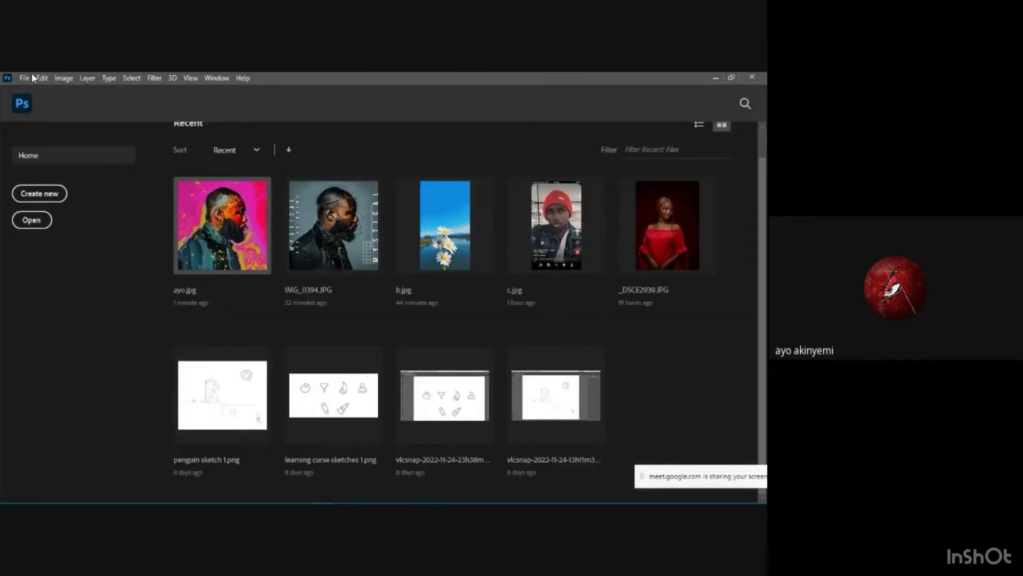
Open the water-lily image a.jpg from the Pictures exercise folder
{"action": "left_click", "coordinate": [23, 78]}
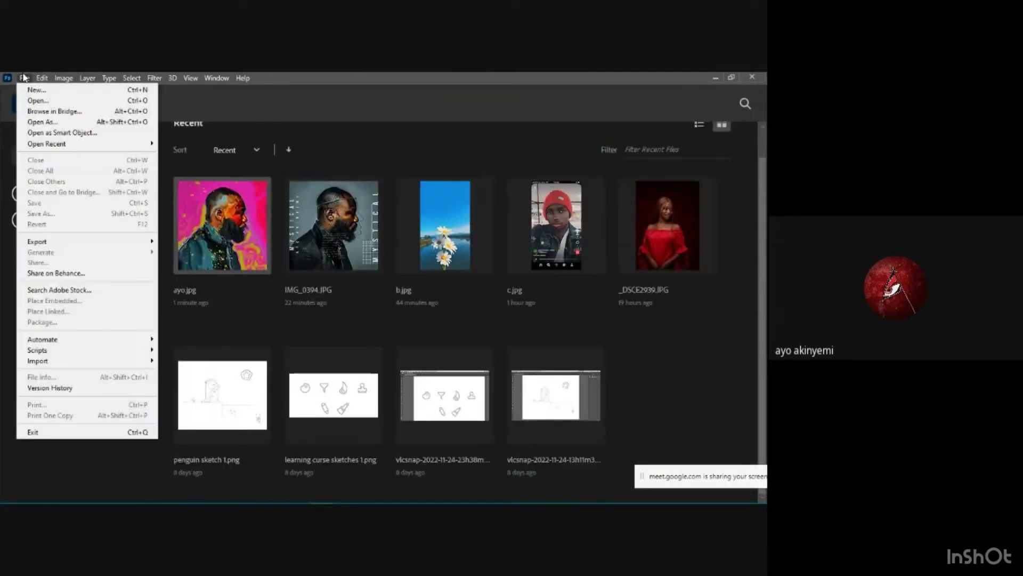
{"action": "left_click", "coordinate": [54, 101]}
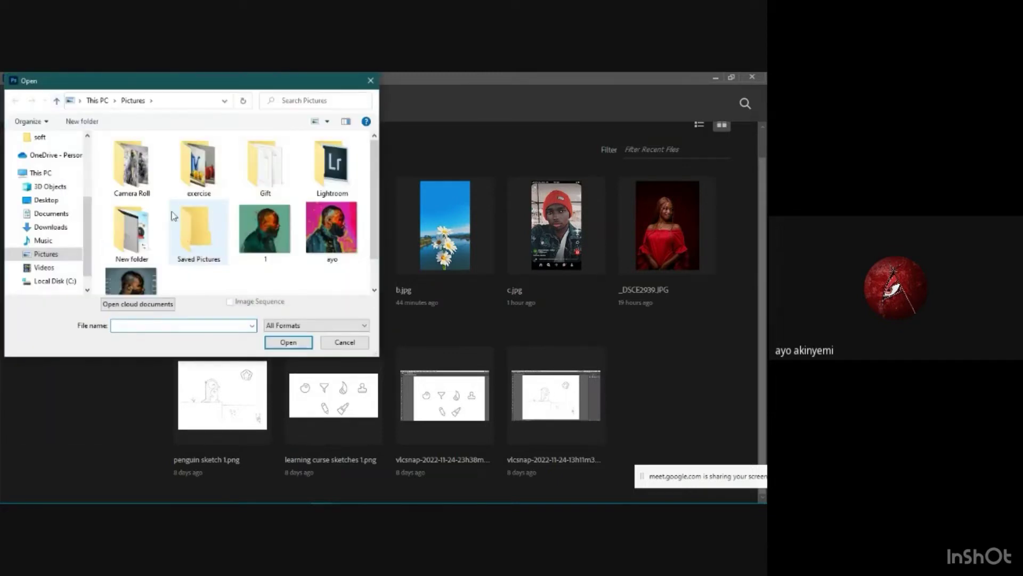
{"action": "double_click", "coordinate": [204, 184]}
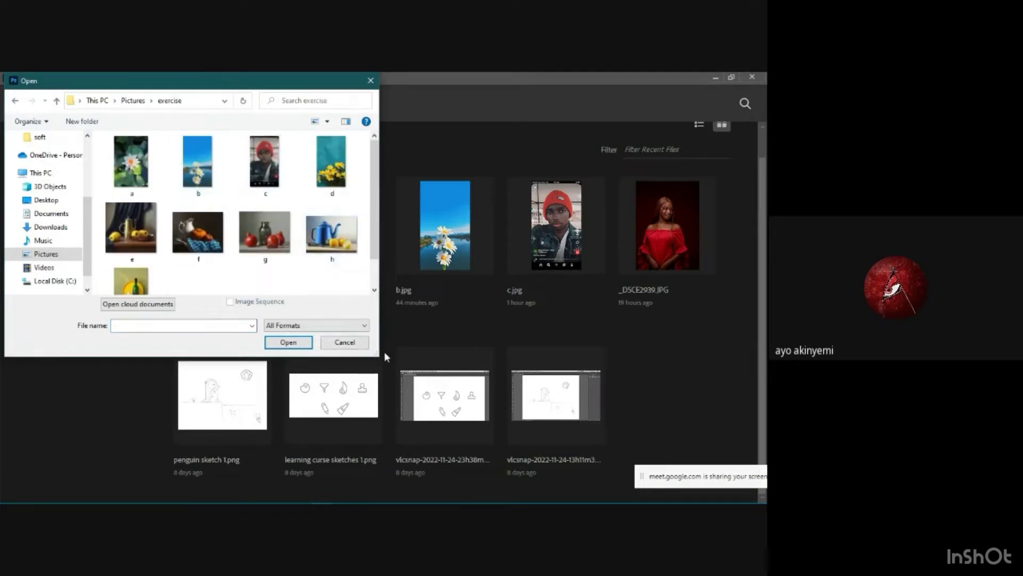
{"action": "left_click_drag", "start_coordinate": [380, 352], "coordinate": [538, 403]}
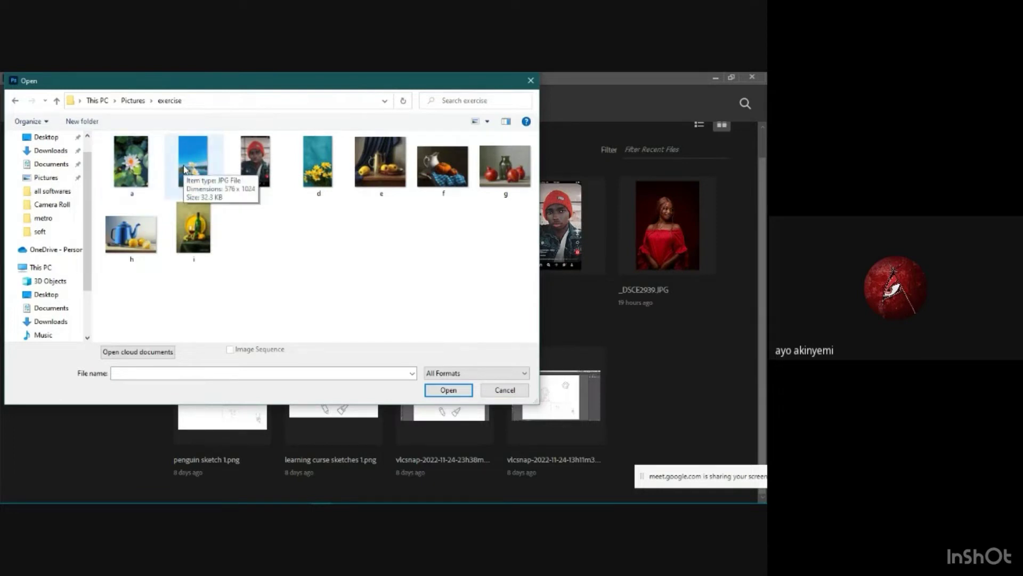
{"action": "left_click", "coordinate": [137, 167]}
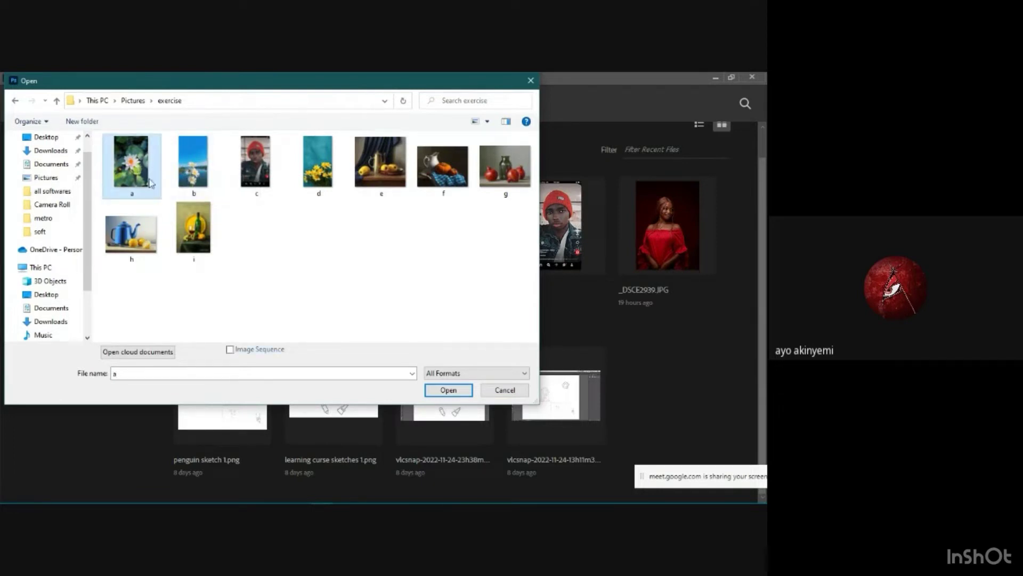
{"action": "left_click", "coordinate": [461, 393]}
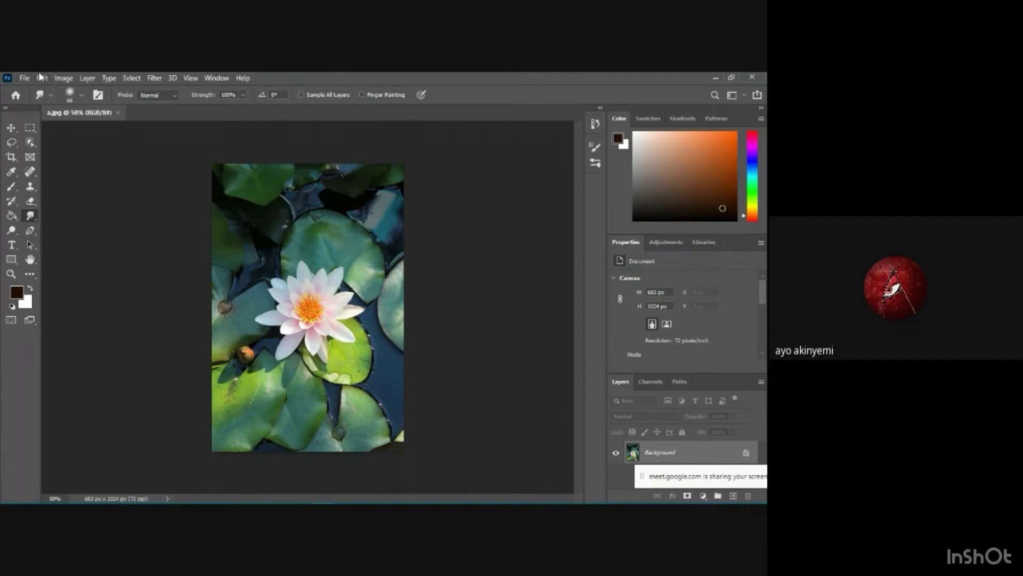
Apply Levels with input black point 20, midtones 1.24 and white point 218
{"action": "left_click", "coordinate": [58, 78]}
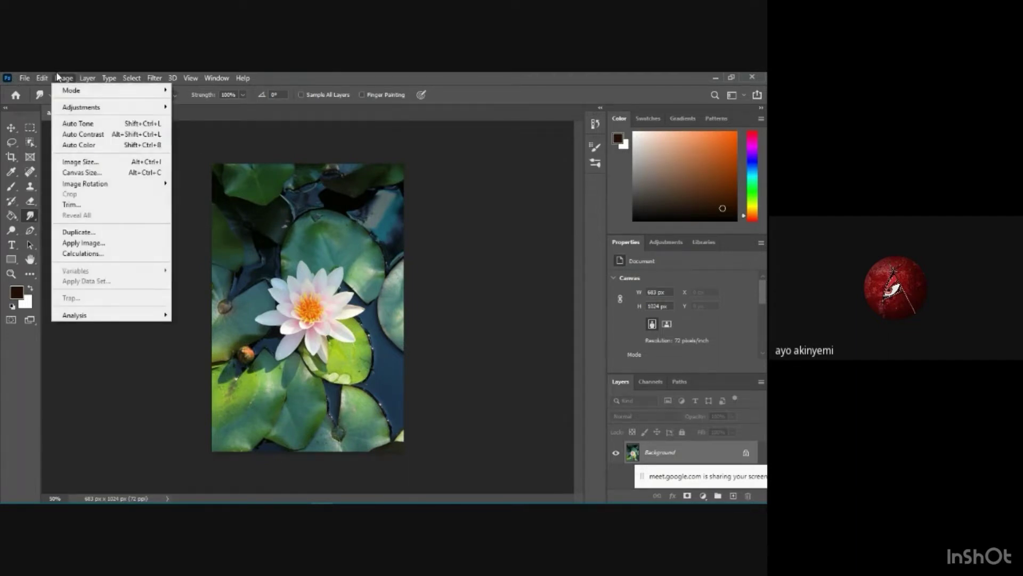
{"action": "mouse_move", "coordinate": [76, 106]}
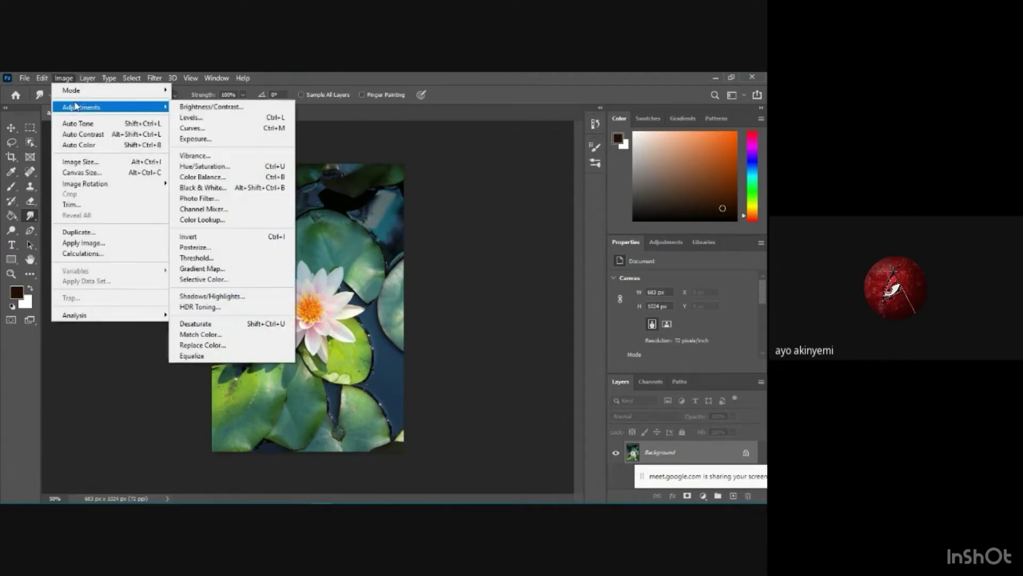
{"action": "left_click", "coordinate": [215, 119]}
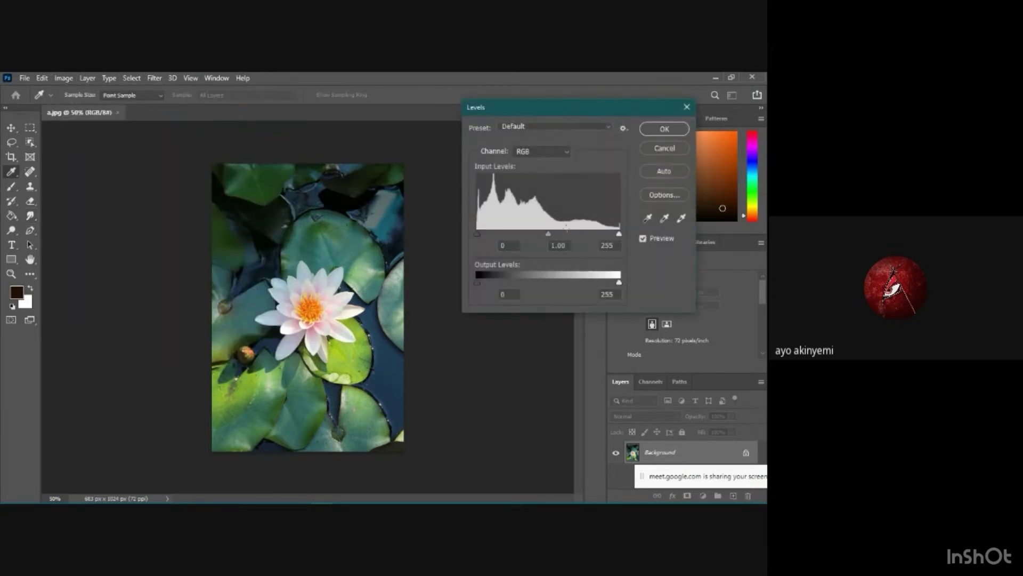
{"action": "mouse_move", "coordinate": [548, 234]}
{"action": "left_mouse_down"}
{"action": "mouse_move", "coordinate": [566, 234]}
{"action": "mouse_move", "coordinate": [536, 238]}
{"action": "left_mouse_up"}
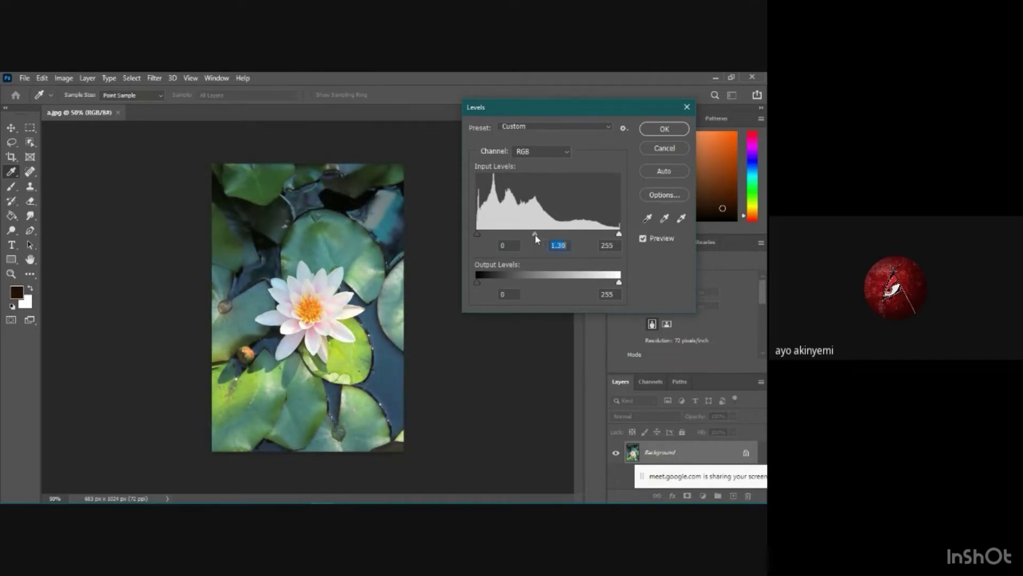
{"action": "left_click_drag", "start_coordinate": [619, 234], "coordinate": [598, 236]}
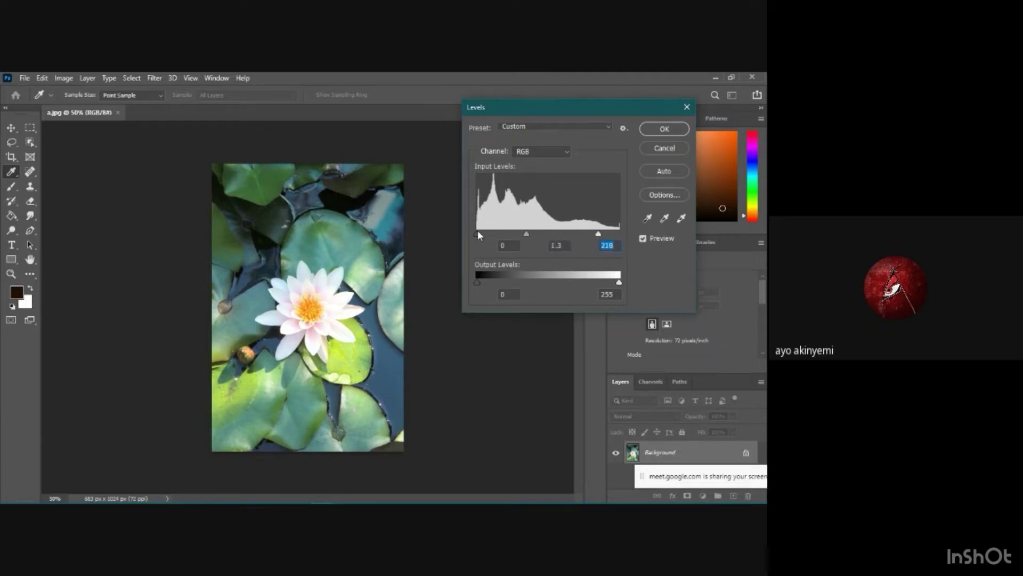
{"action": "left_click_drag", "start_coordinate": [478, 232], "coordinate": [535, 234]}
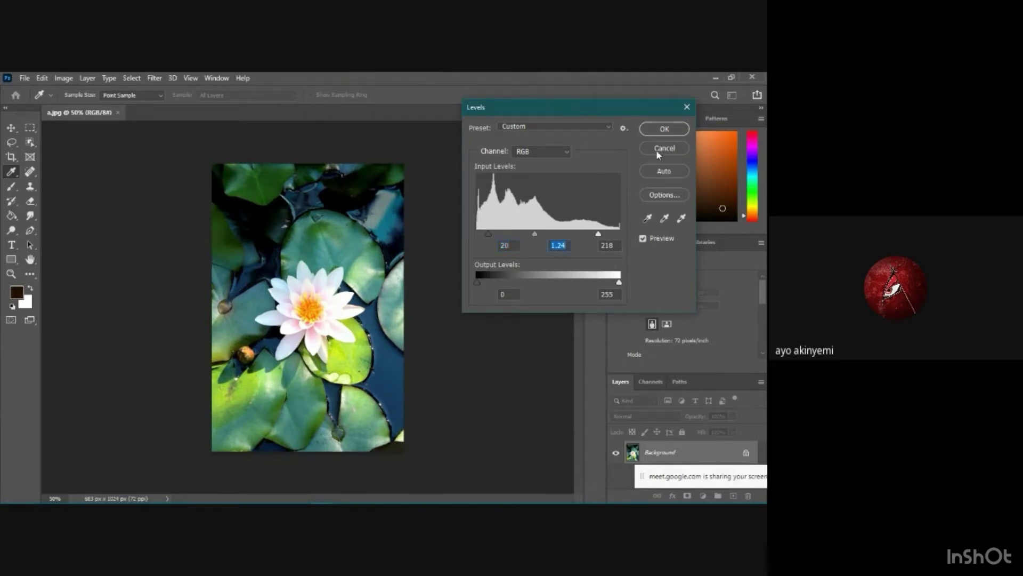
{"action": "left_click", "coordinate": [657, 132]}
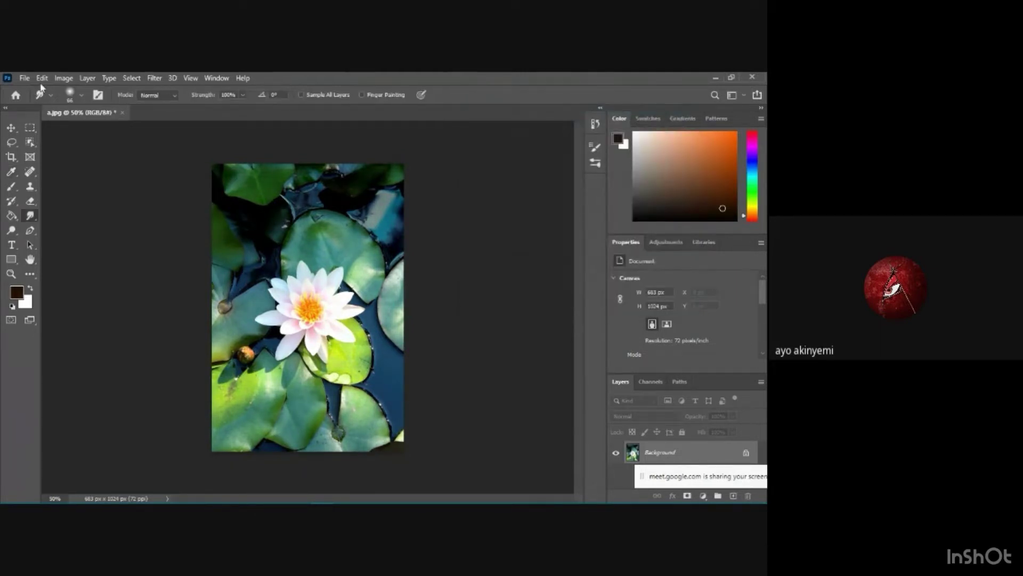
Apply a Vibrance adjustment of +100 vibrance and +66 saturation
{"action": "left_click", "coordinate": [64, 79]}
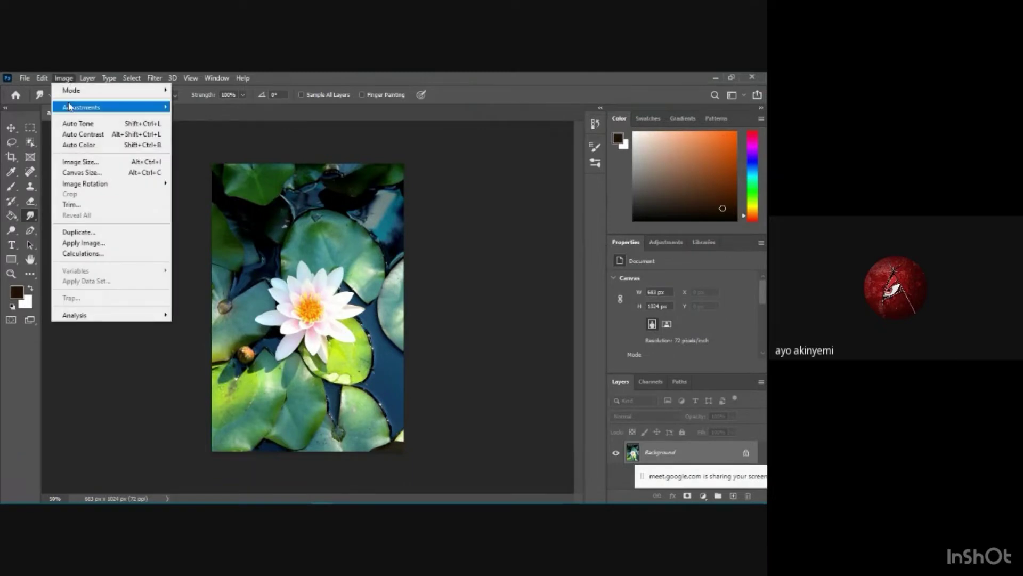
{"action": "mouse_move", "coordinate": [68, 108]}
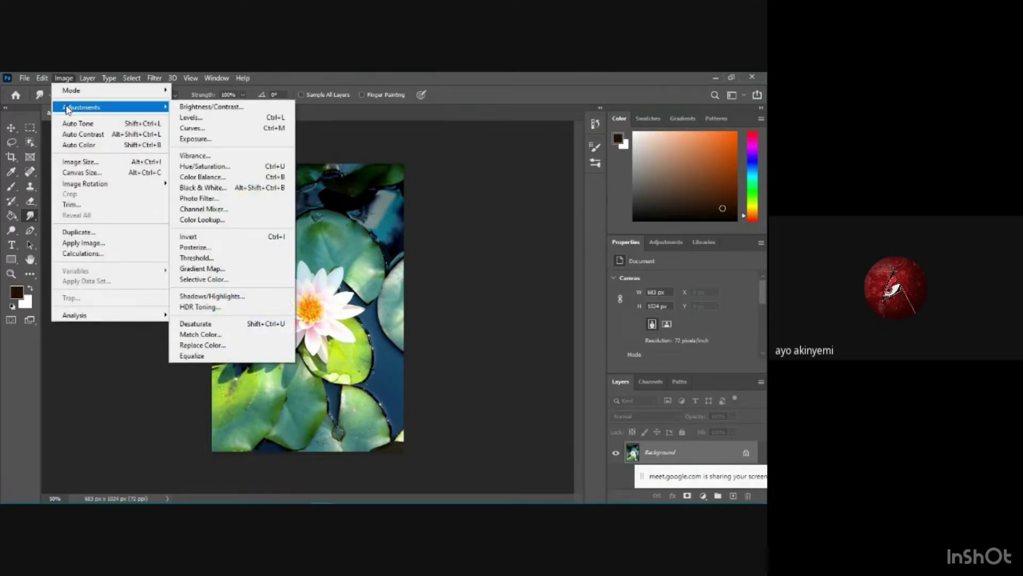
{"action": "left_click", "coordinate": [211, 157]}
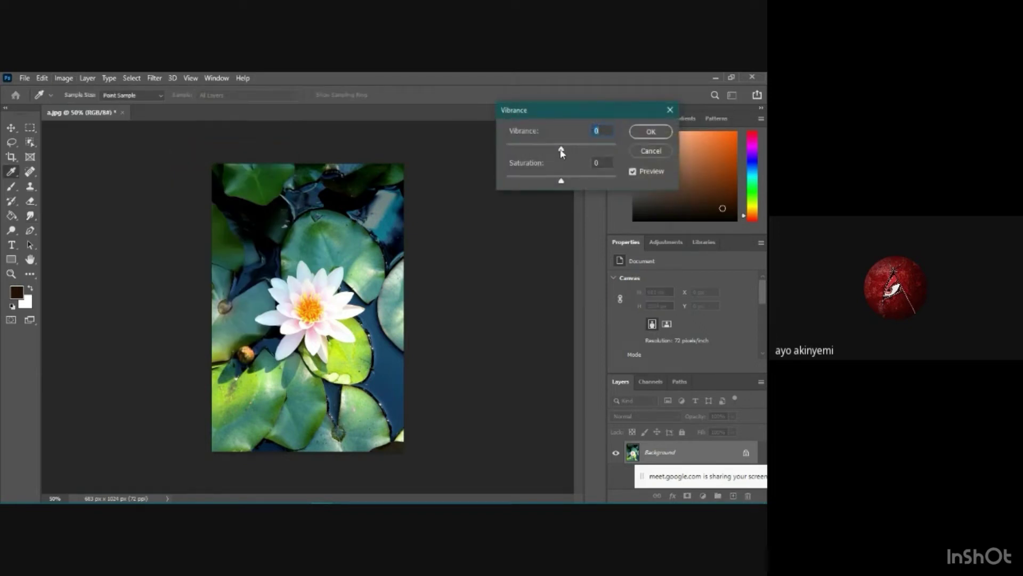
{"action": "left_click", "coordinate": [608, 148]}
{"action": "left_click_drag", "start_coordinate": [561, 181], "coordinate": [598, 181]}
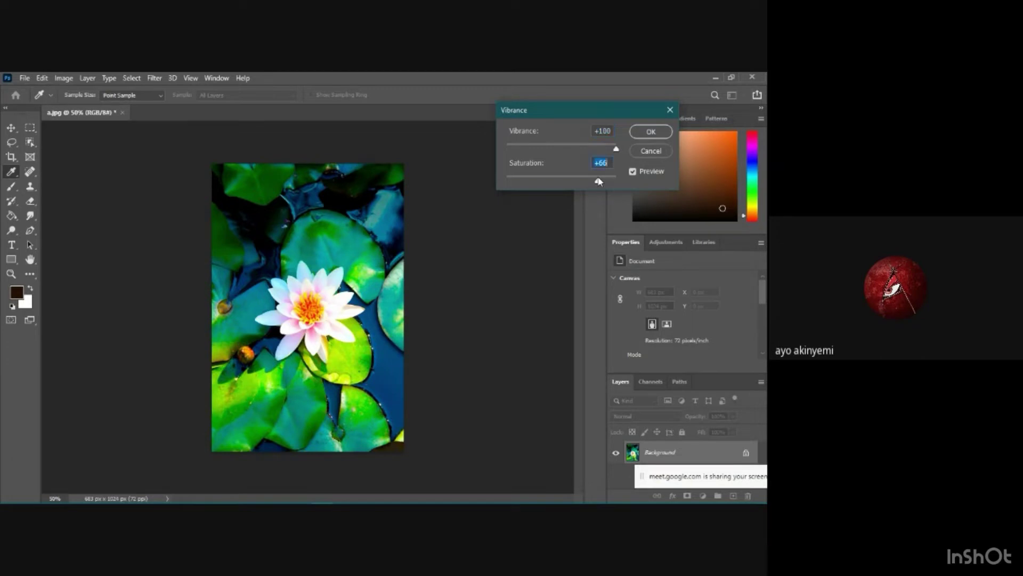
{"action": "left_click", "coordinate": [635, 133]}
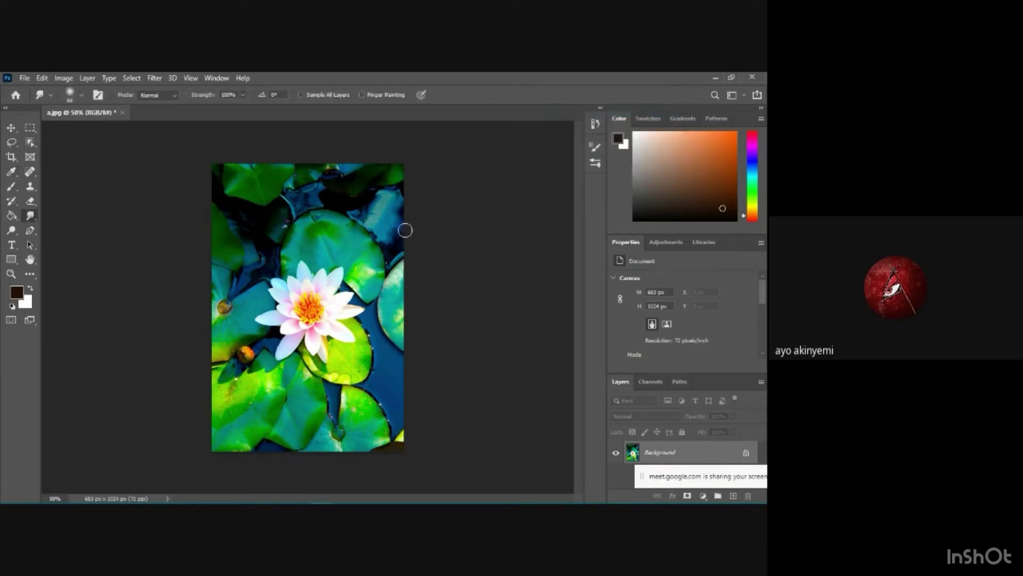
Apply the Sharpen filter to the water-lily image
{"action": "mouse_move", "coordinate": [456, 501]}
{"action": "left_click", "coordinate": [155, 79]}
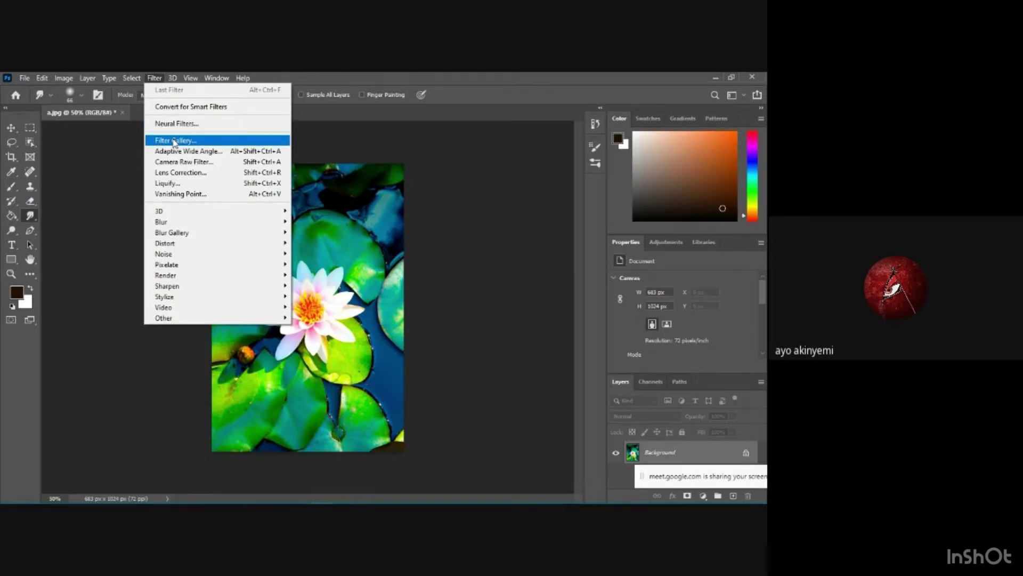
{"action": "mouse_move", "coordinate": [192, 291]}
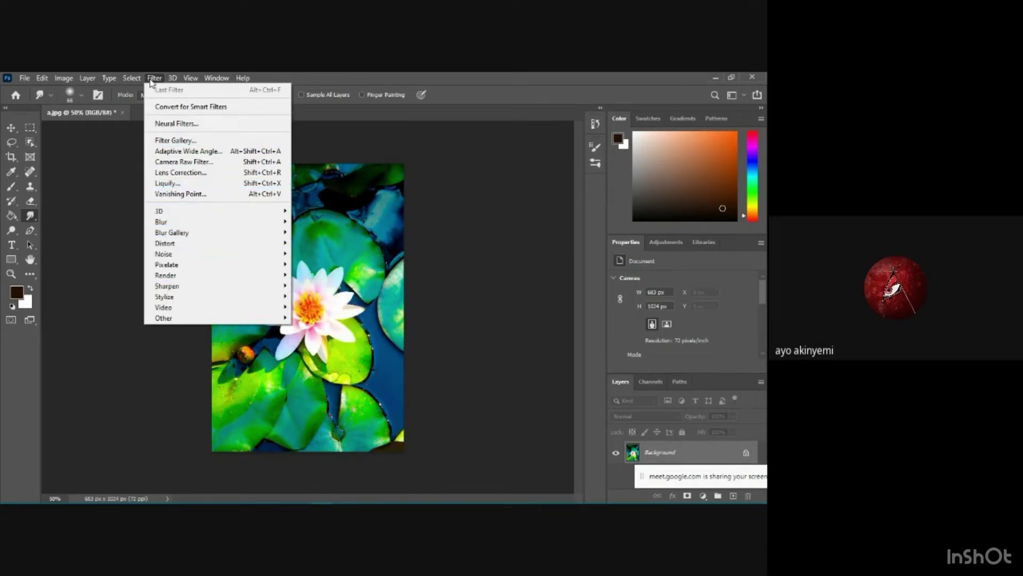
{"action": "left_click", "coordinate": [21, 77]}
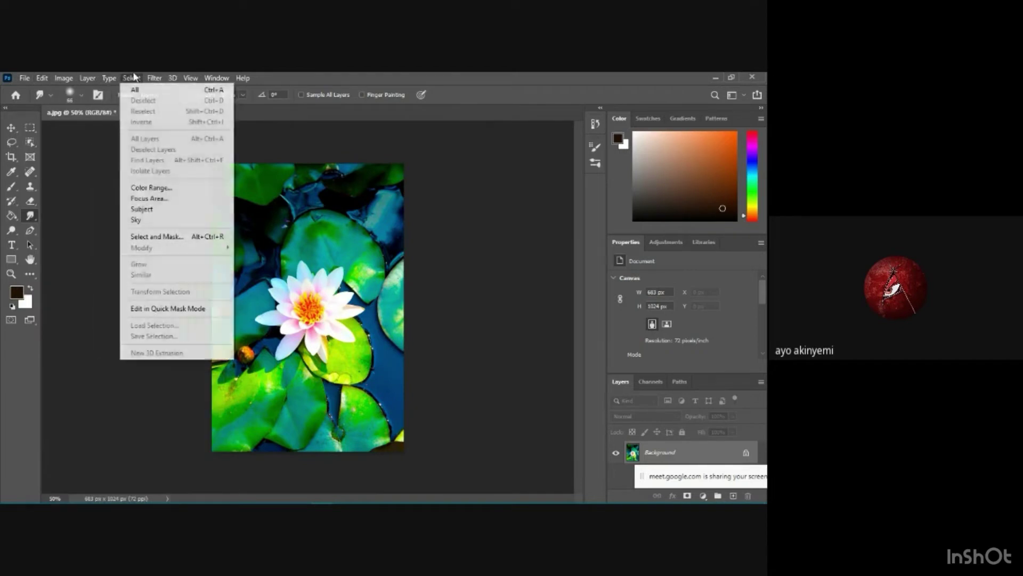
{"action": "mouse_move", "coordinate": [151, 79]}
{"action": "mouse_move", "coordinate": [208, 291]}
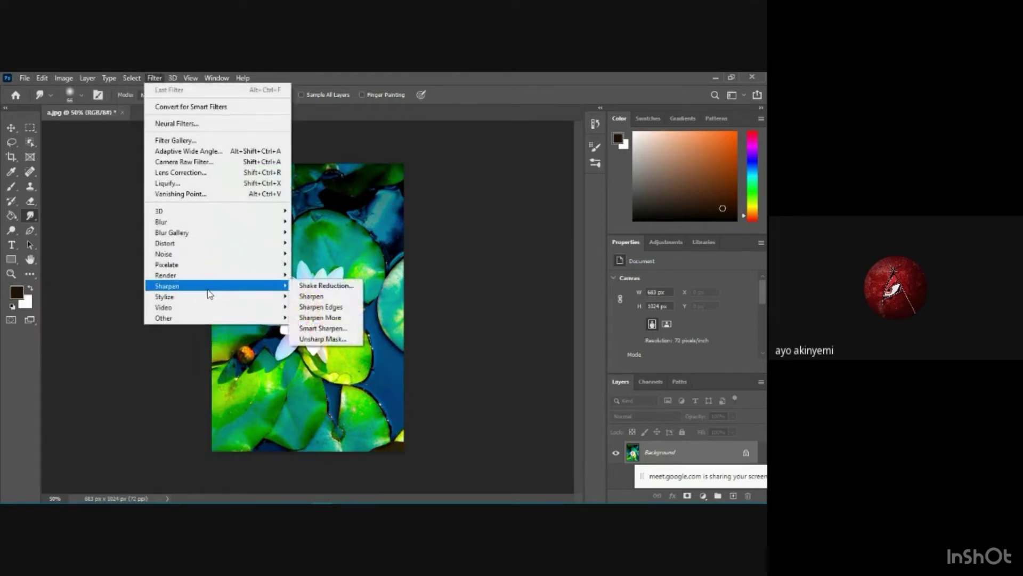
{"action": "left_click", "coordinate": [303, 295]}
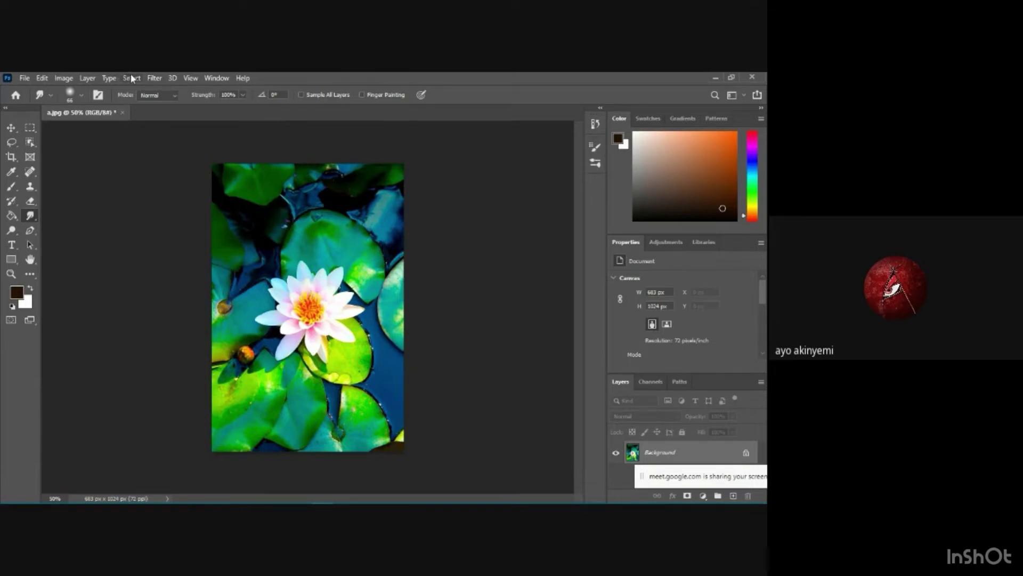
Apply a further sharpening filter, then Sharpen Edges to crisp the outlines
{"action": "left_click", "coordinate": [155, 78]}
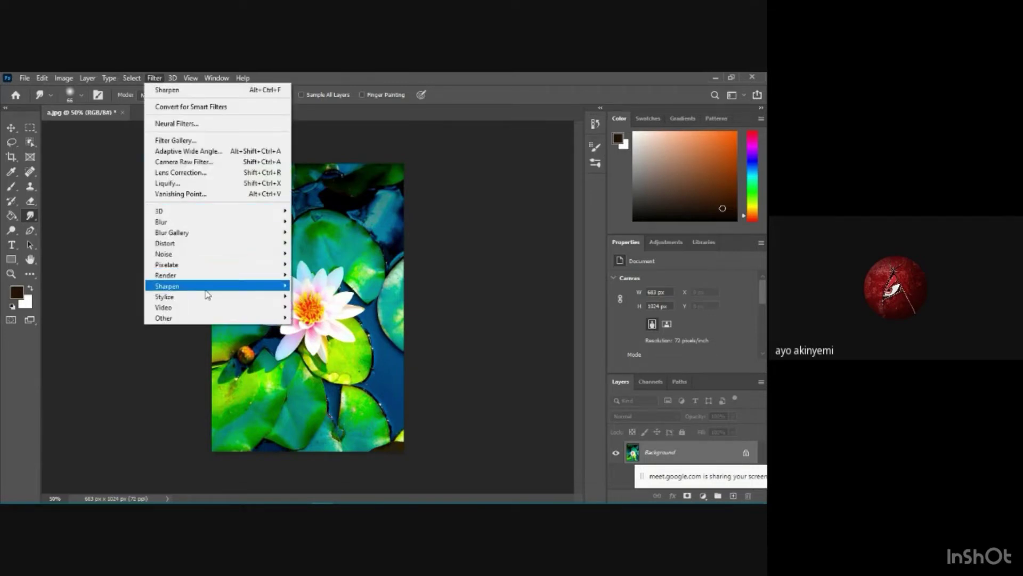
{"action": "mouse_move", "coordinate": [206, 291]}
{"action": "left_click", "coordinate": [307, 306]}
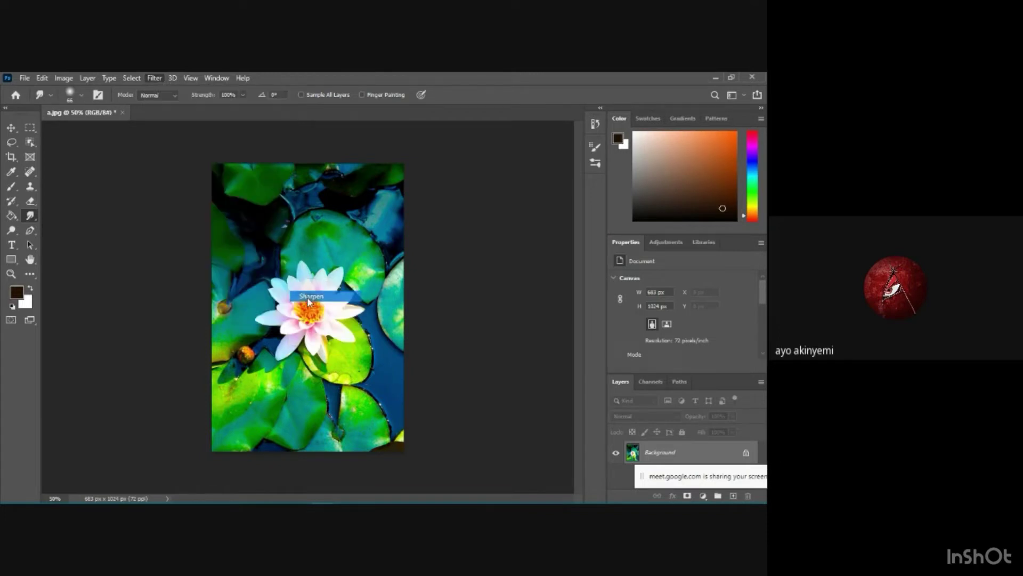
{"action": "left_click", "coordinate": [154, 78]}
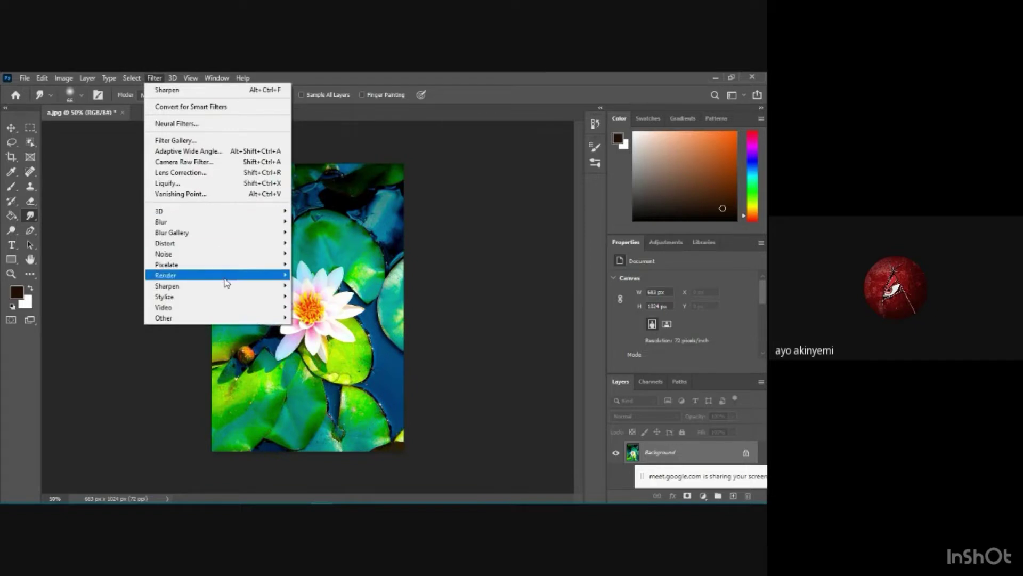
{"action": "mouse_move", "coordinate": [233, 282]}
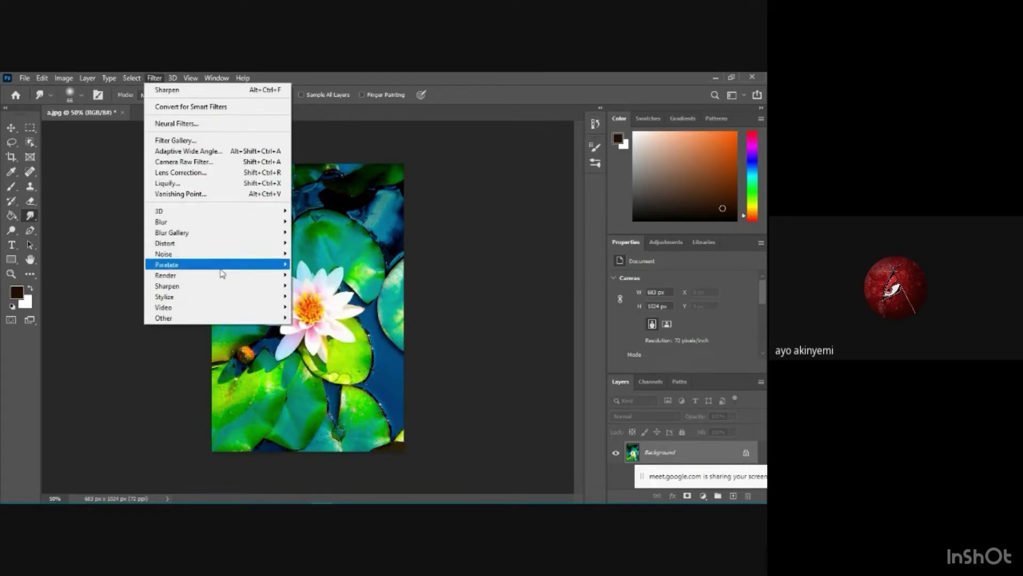
{"action": "left_click", "coordinate": [303, 308]}
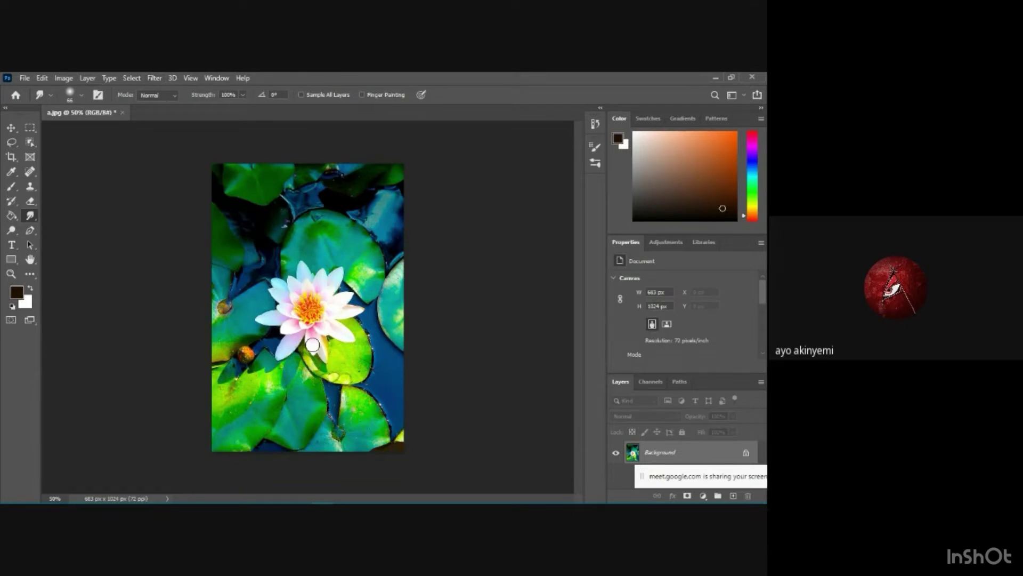
{"action": "scroll", "coordinate": [314, 349], "scroll_direction": "up", "scroll_amount": 3}
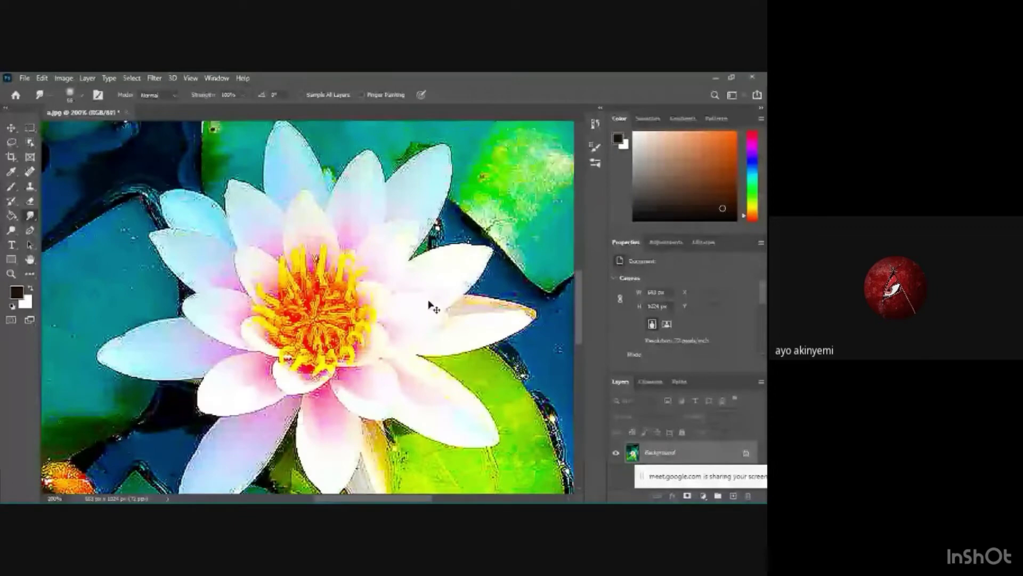
{"action": "scroll", "coordinate": [316, 304], "scroll_direction": "up", "scroll_amount": 1}
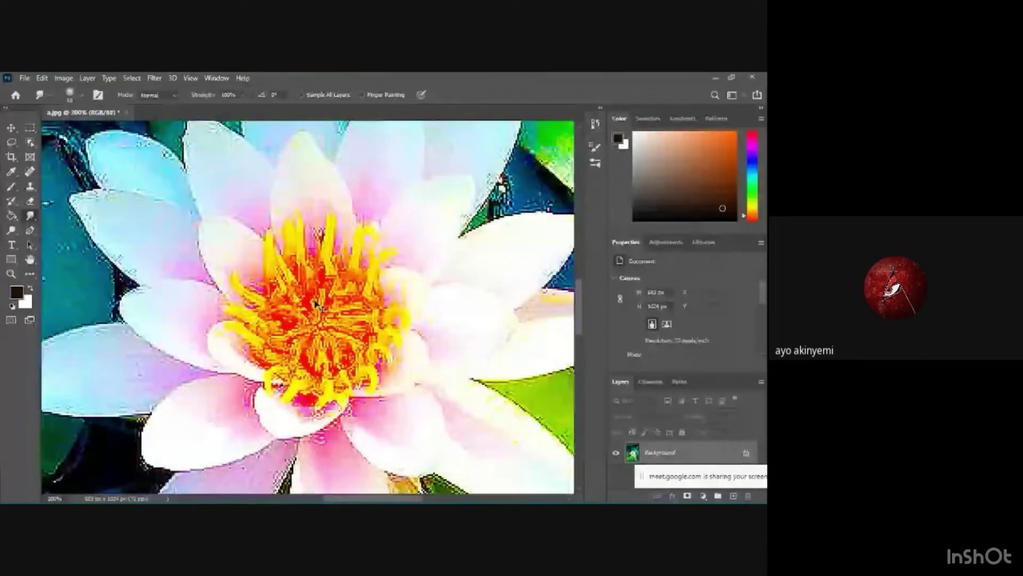
{"action": "scroll", "coordinate": [344, 258], "scroll_direction": "down", "scroll_amount": 1}
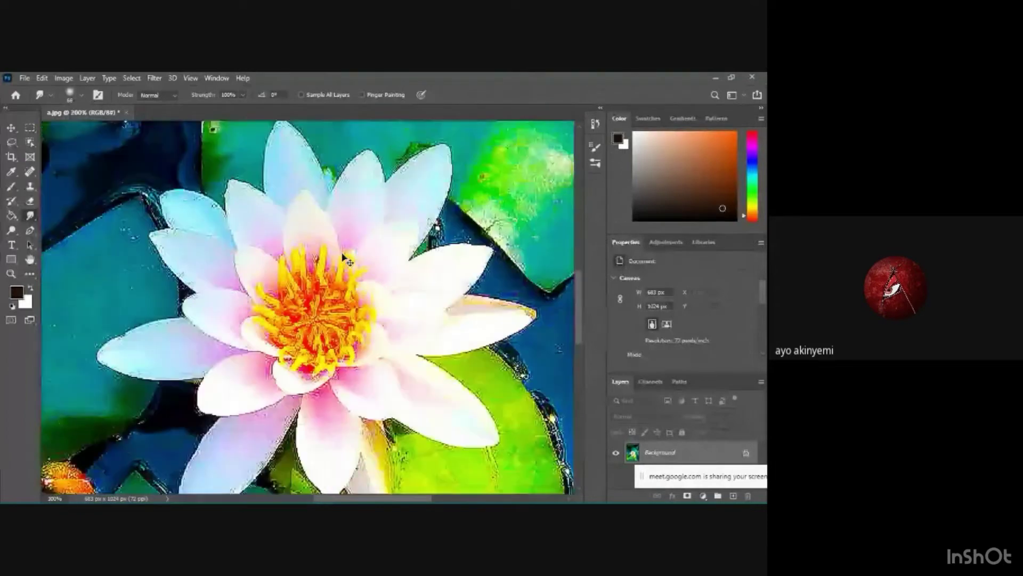
{"action": "scroll", "coordinate": [343, 255], "scroll_direction": "down", "scroll_amount": 4}
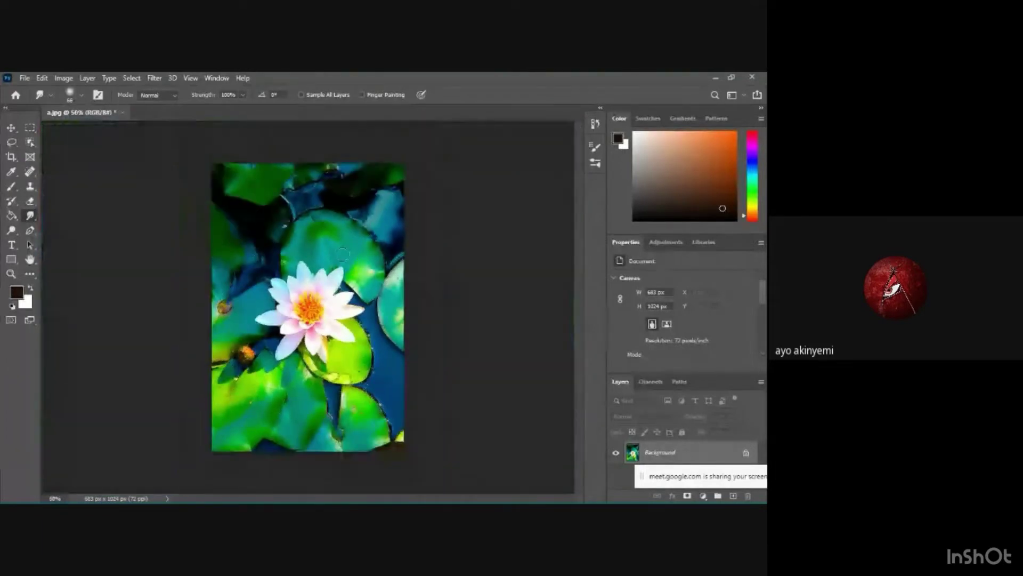
{"action": "left_click", "coordinate": [155, 78]}
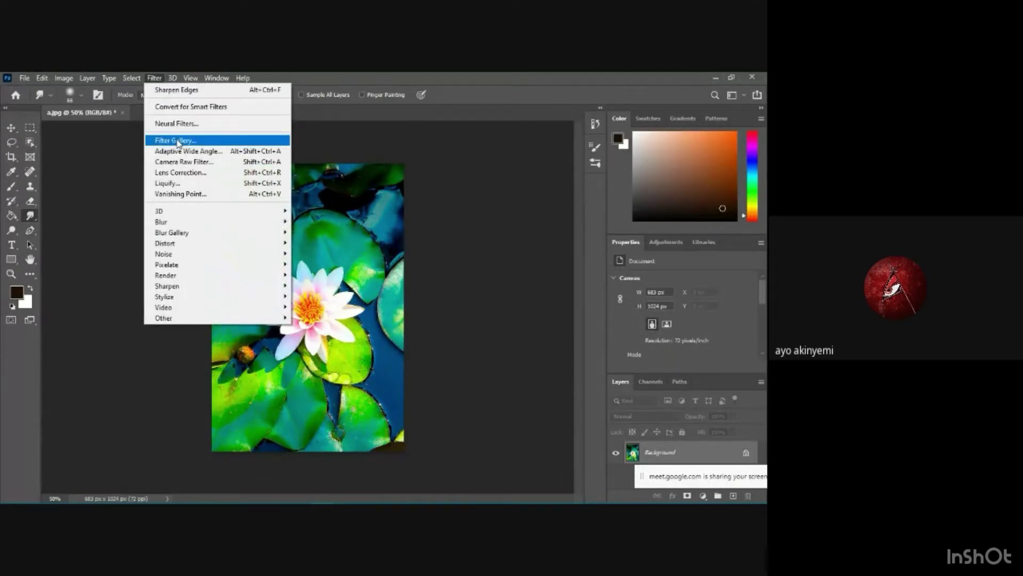
Apply the Artistic Dry Brush filter from the Filter Gallery, previewing at 25% then 50%
{"action": "left_click", "coordinate": [177, 141]}
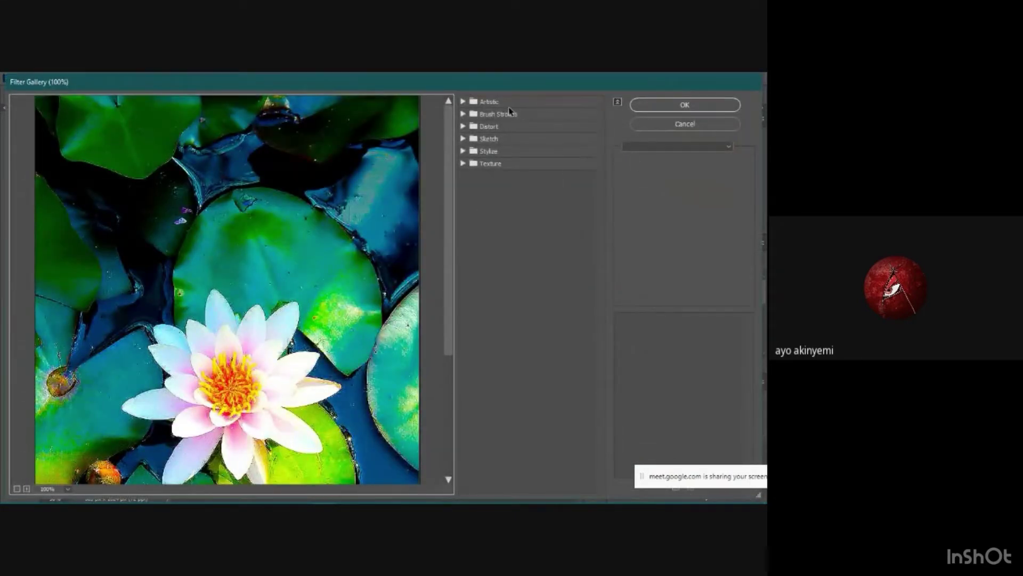
{"action": "left_click", "coordinate": [462, 102]}
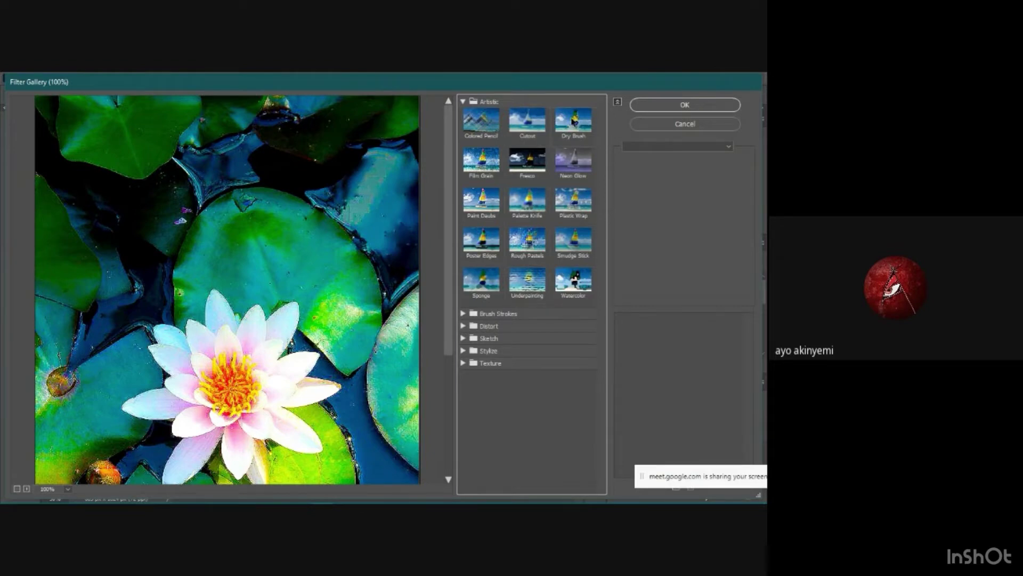
{"action": "left_click", "coordinate": [573, 121]}
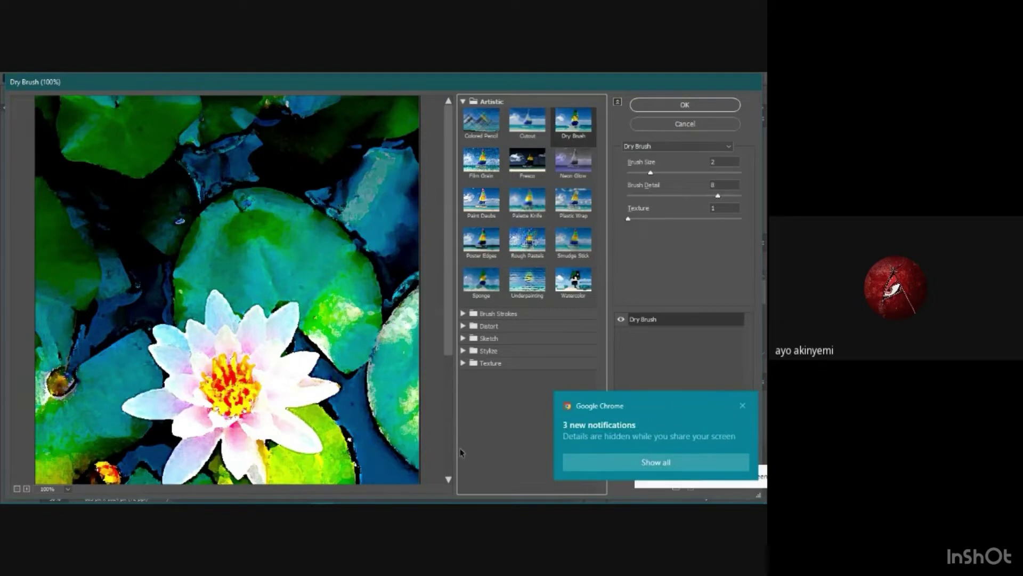
{"action": "left_click", "coordinate": [743, 405]}
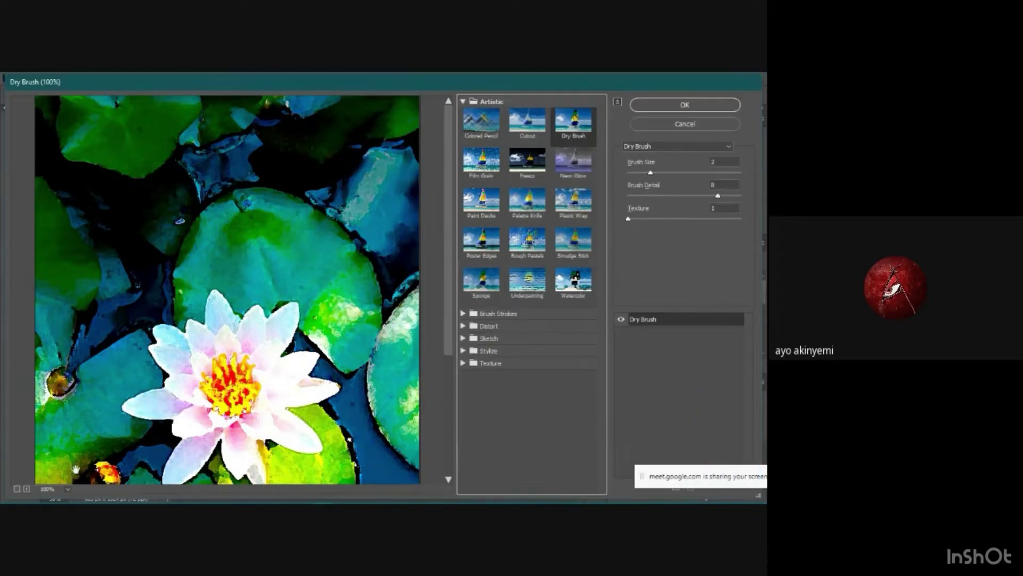
{"action": "left_click", "coordinate": [68, 488]}
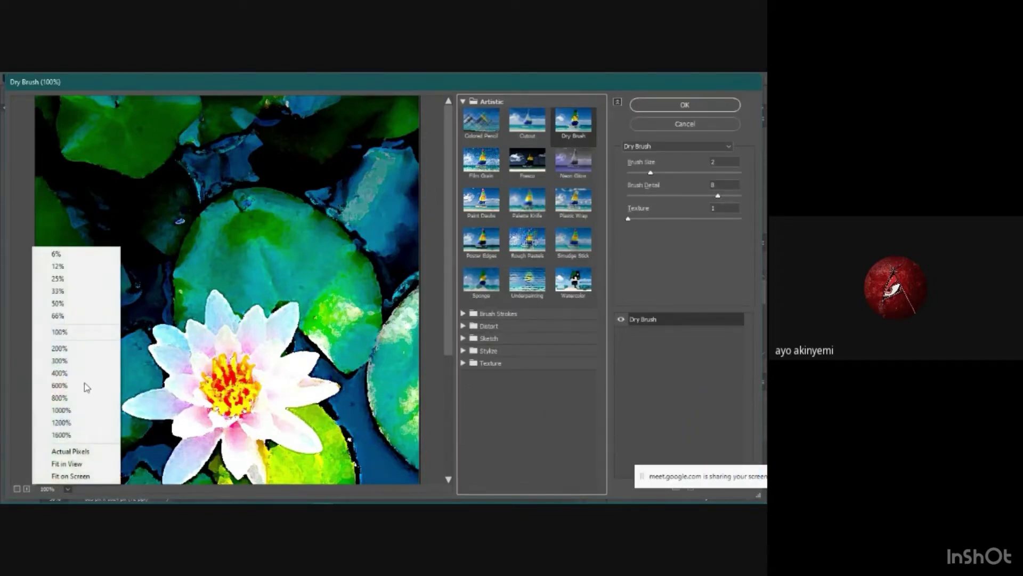
{"action": "left_click", "coordinate": [84, 279]}
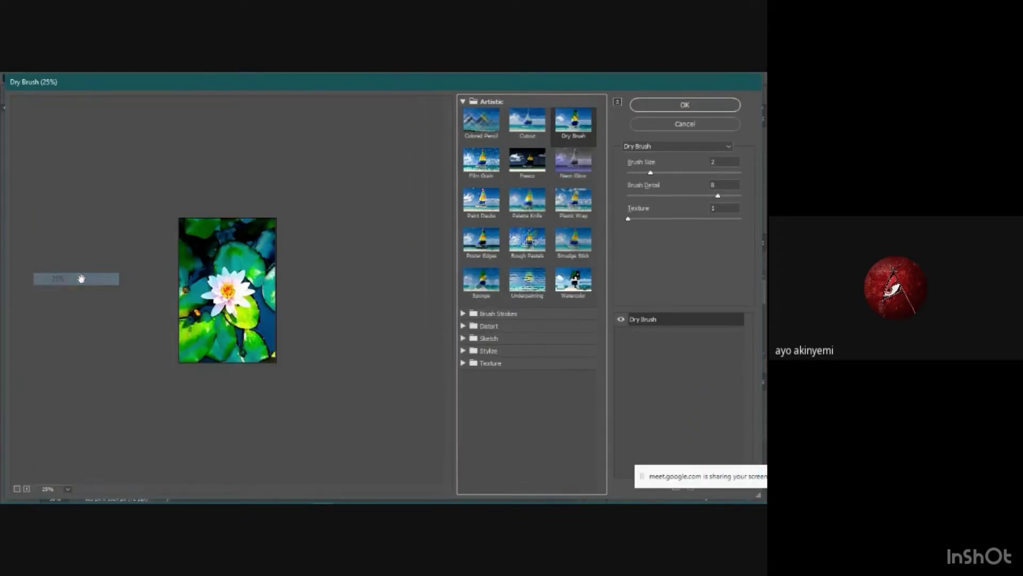
{"action": "left_click", "coordinate": [68, 488]}
{"action": "left_click", "coordinate": [60, 302]}
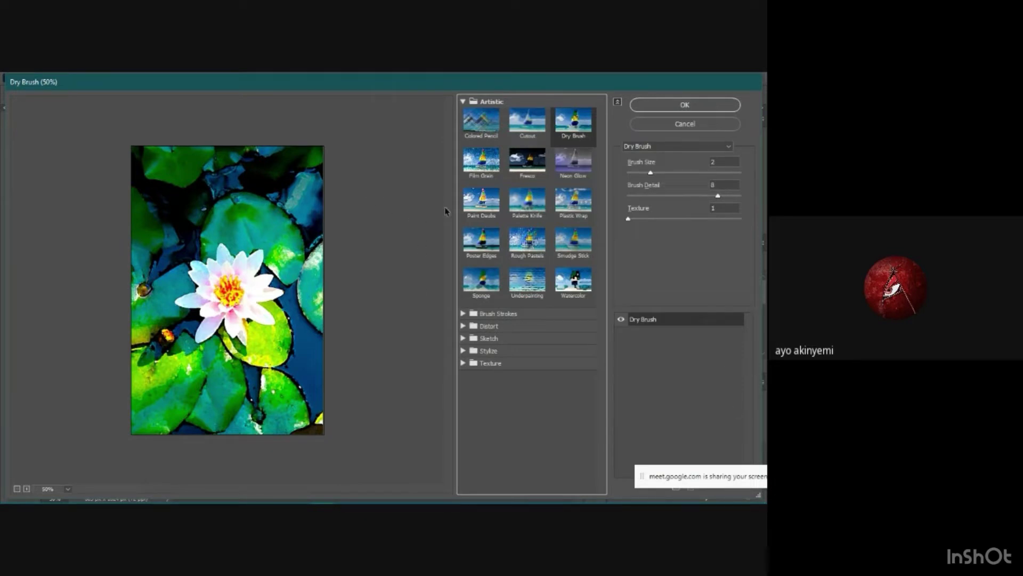
{"action": "left_click", "coordinate": [684, 106]}
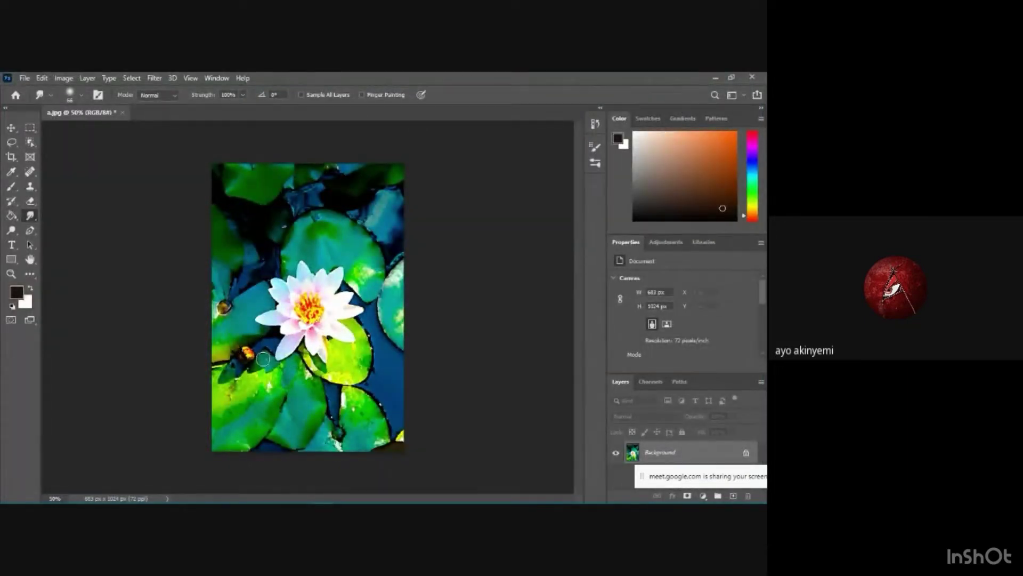
Convert the Background into an editable Layer 0
{"action": "mouse_move", "coordinate": [299, 501]}
{"action": "left_click_drag", "start_coordinate": [763, 482], "coordinate": [664, 475]}
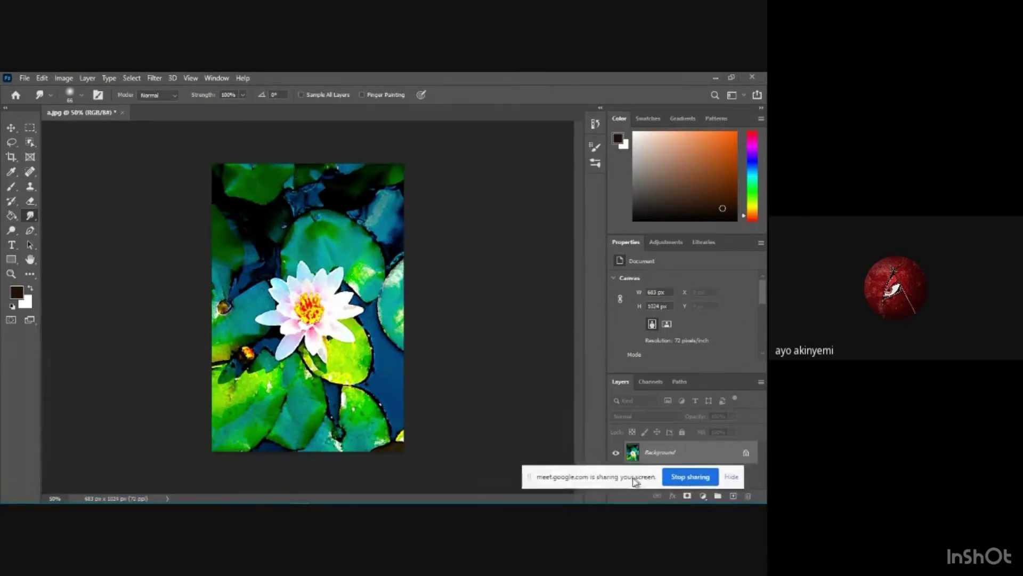
{"action": "left_click", "coordinate": [729, 475]}
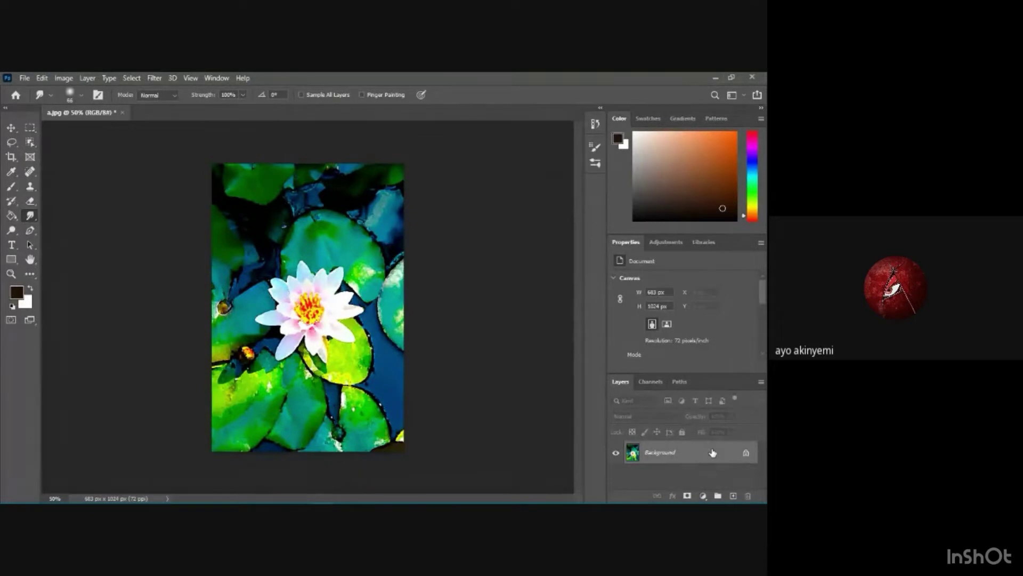
{"action": "double_click", "coordinate": [712, 453]}
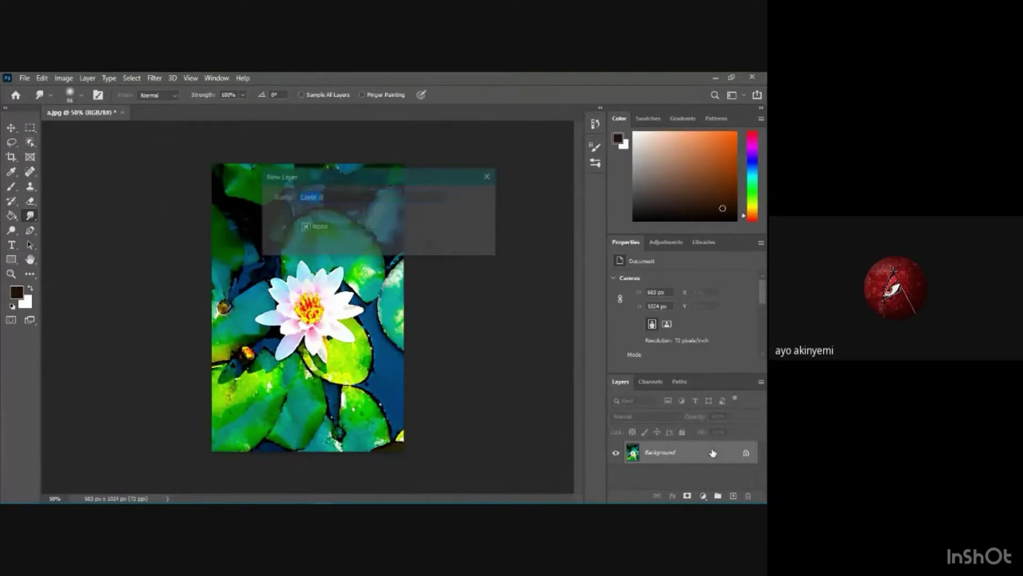
{"action": "left_click", "coordinate": [487, 201]}
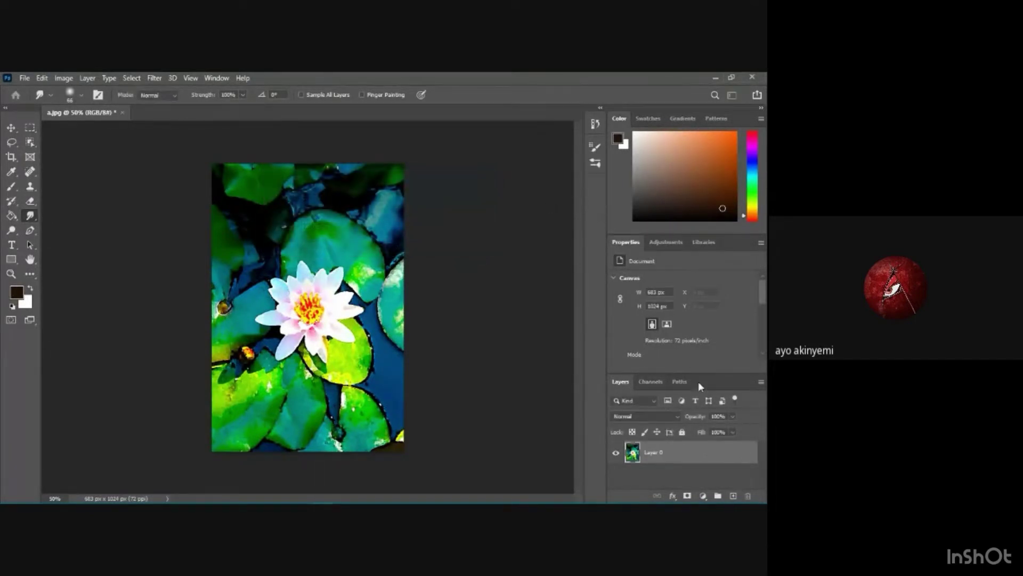
Duplicate Layer 0 as Layer 0 copy
{"action": "right_click", "coordinate": [704, 456]}
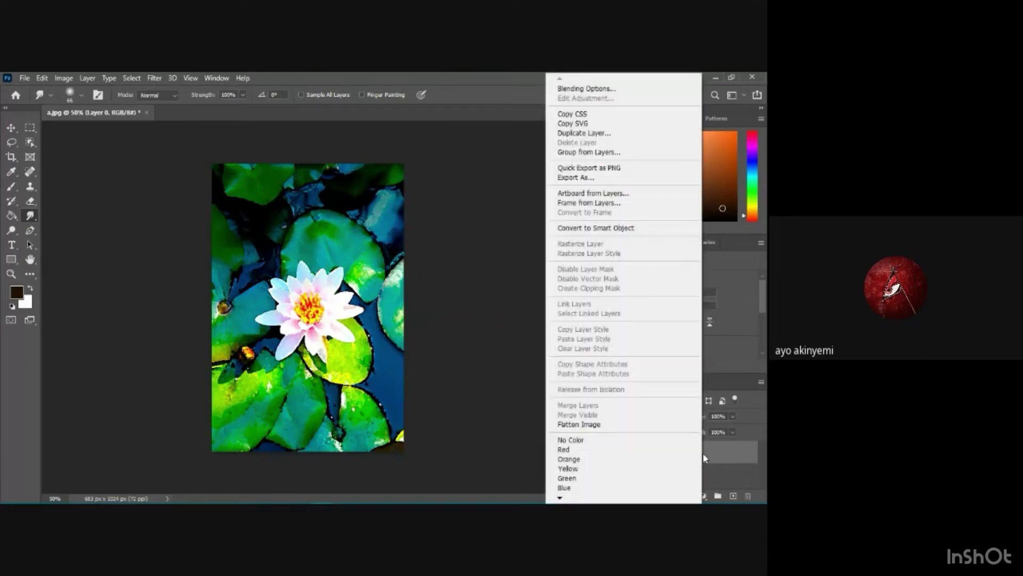
{"action": "left_click", "coordinate": [726, 471]}
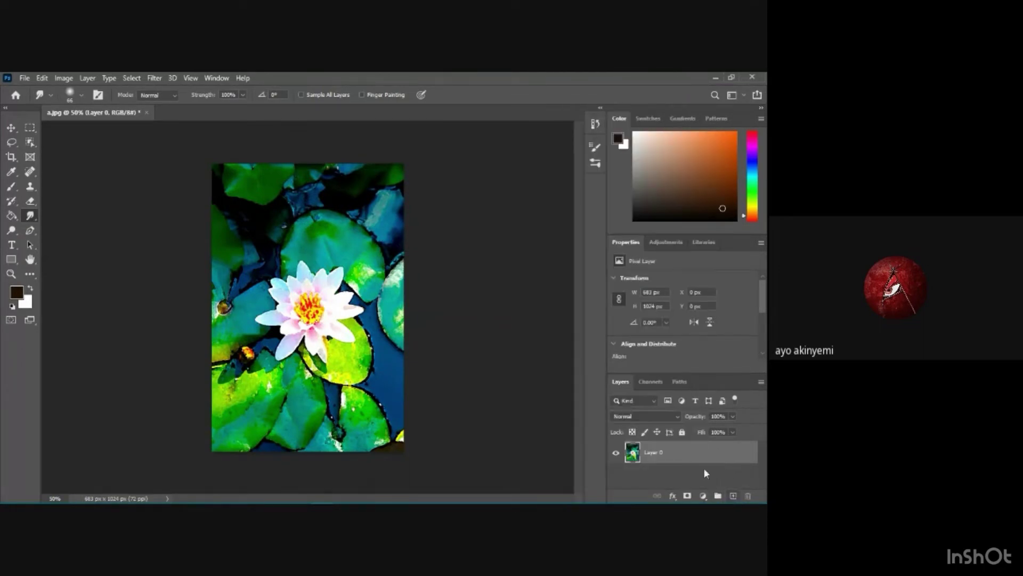
{"action": "right_click", "coordinate": [682, 455]}
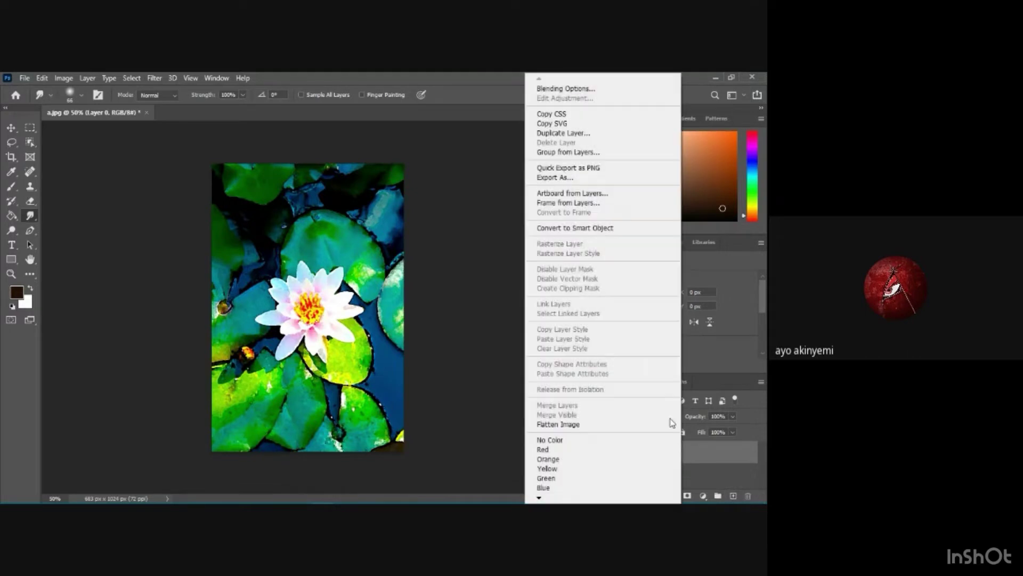
{"action": "left_click", "coordinate": [551, 134]}
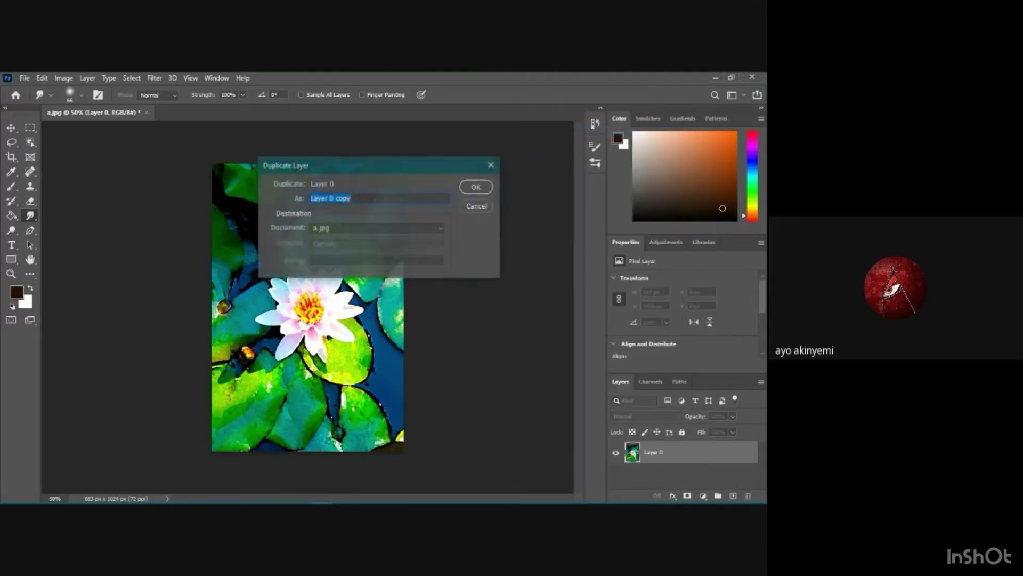
{"action": "left_click", "coordinate": [477, 188]}
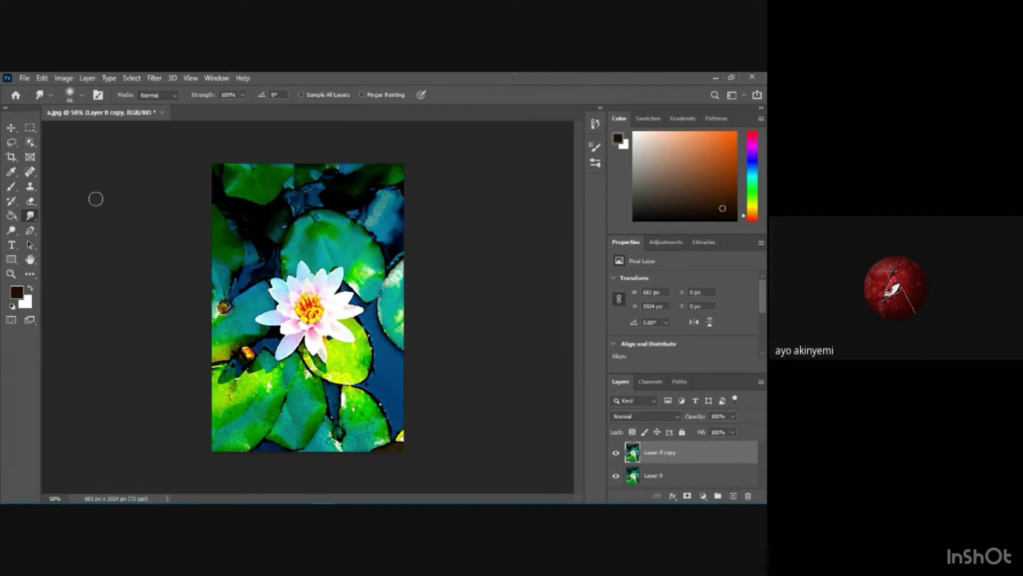
Set the Brush tool to an 88 px Hard Round tip with slightly reduced hardness
{"action": "left_click", "coordinate": [12, 187]}
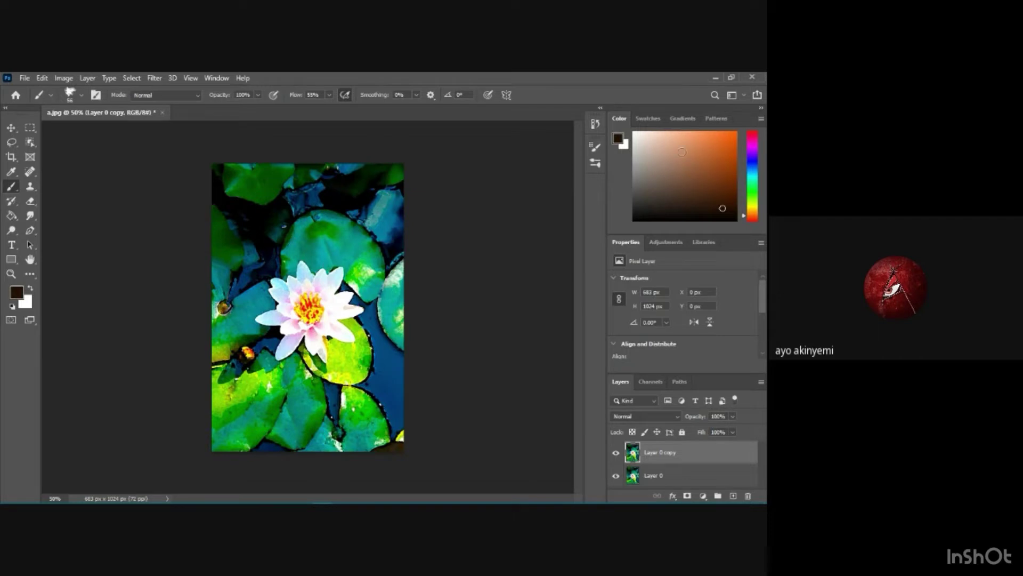
{"action": "left_click", "coordinate": [50, 95]}
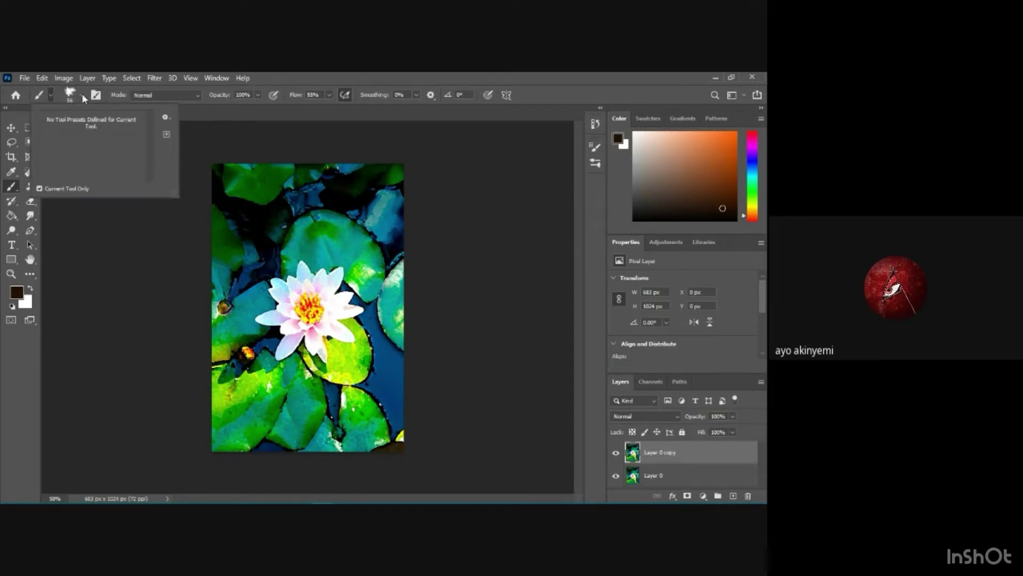
{"action": "left_click", "coordinate": [83, 97]}
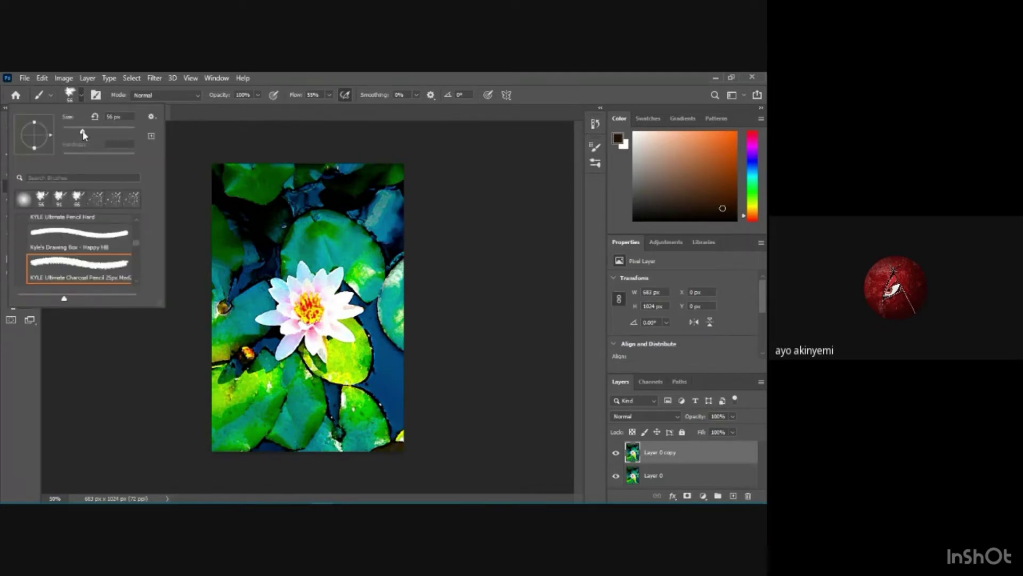
{"action": "left_click_drag", "start_coordinate": [88, 134], "coordinate": [95, 133]}
{"action": "scroll", "coordinate": [104, 244], "scroll_direction": "up", "scroll_amount": 10}
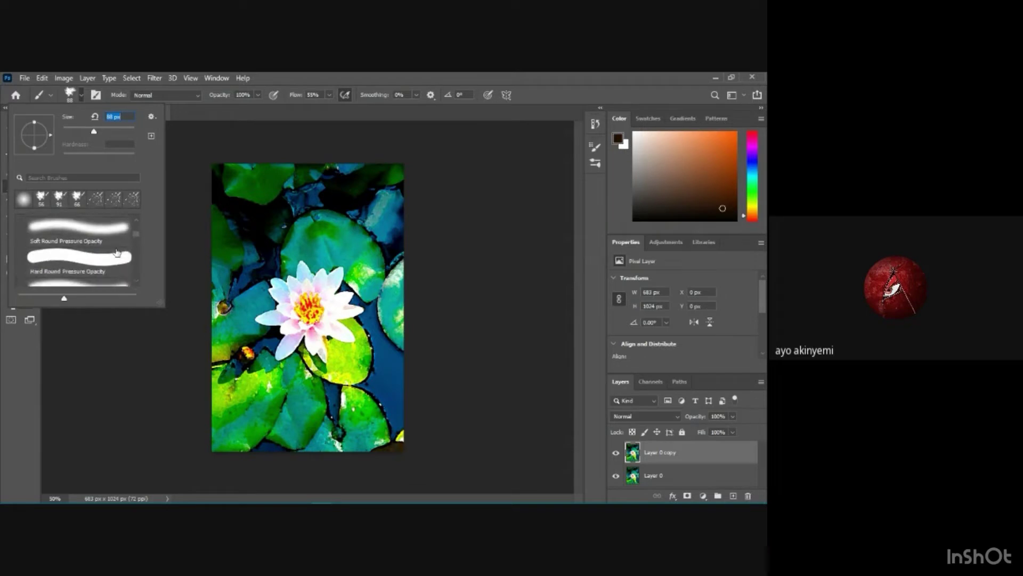
{"action": "scroll", "coordinate": [117, 253], "scroll_direction": "up", "scroll_amount": 2}
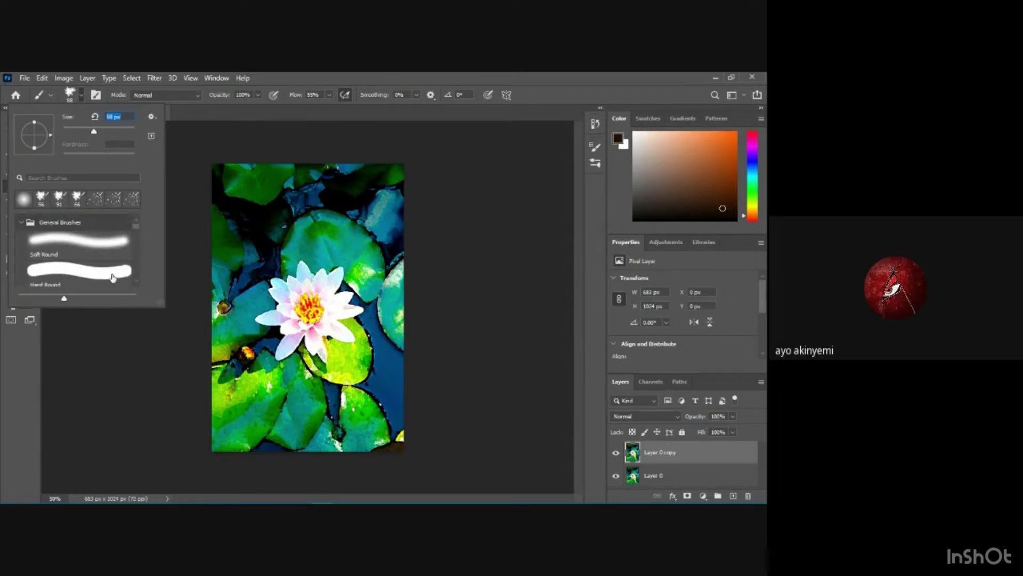
{"action": "left_click", "coordinate": [115, 271]}
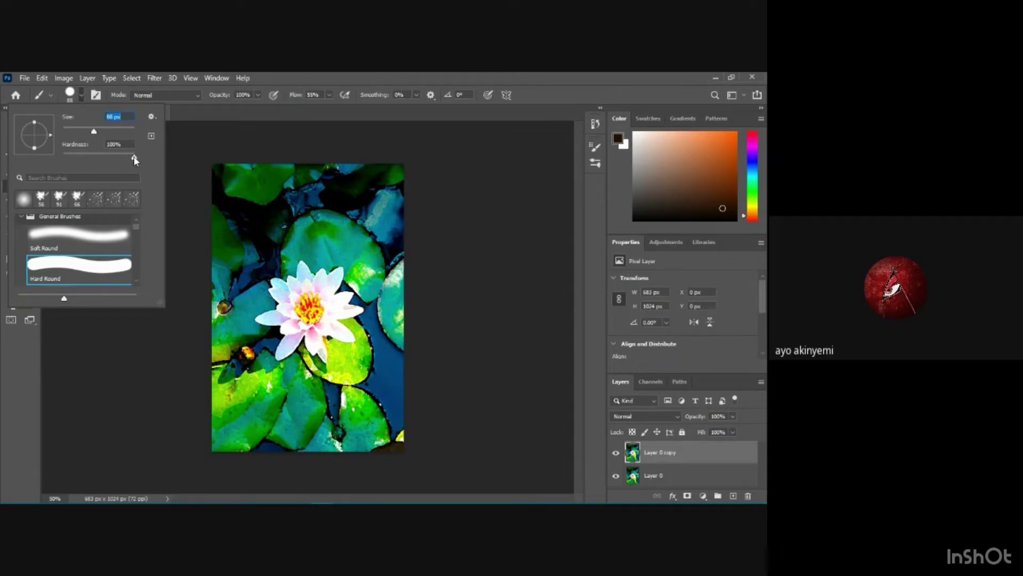
{"action": "left_click_drag", "start_coordinate": [134, 160], "coordinate": [122, 162]}
{"action": "left_click", "coordinate": [207, 178]}
Paint and undo a trial stroke, then pick a dark blue painting colour
{"action": "mouse_move", "coordinate": [216, 178]}
{"action": "left_mouse_down"}
{"action": "mouse_move", "coordinate": [245, 228]}
{"action": "mouse_move", "coordinate": [232, 192]}
{"action": "left_mouse_up"}
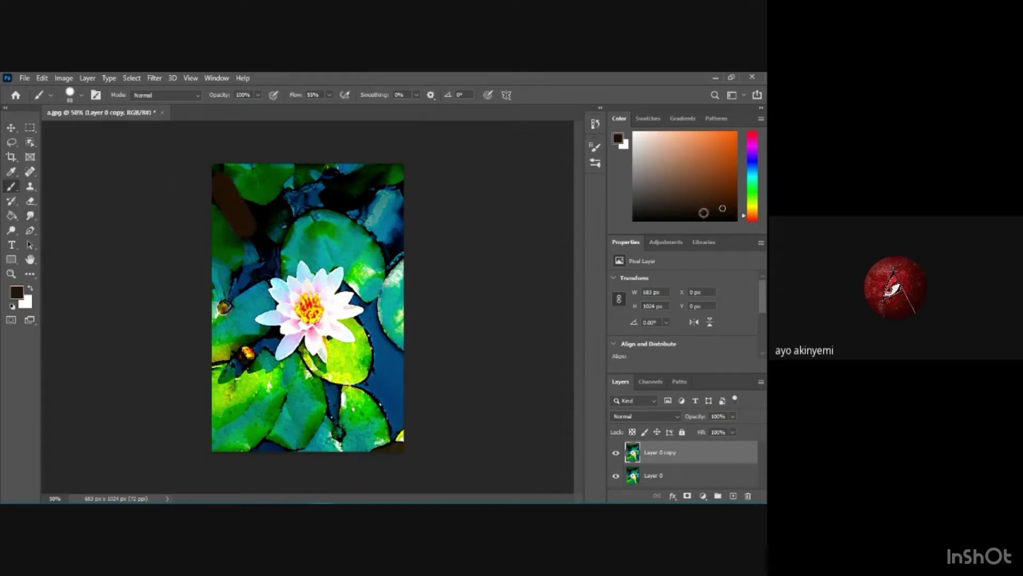
{"action": "key", "text": "ctrl+z"}
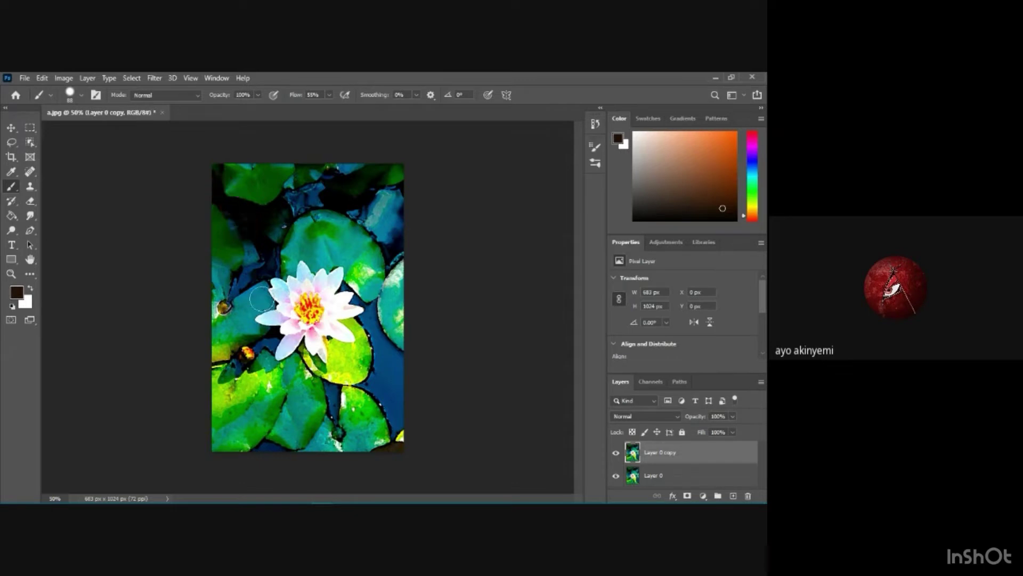
{"action": "left_click", "coordinate": [751, 160]}
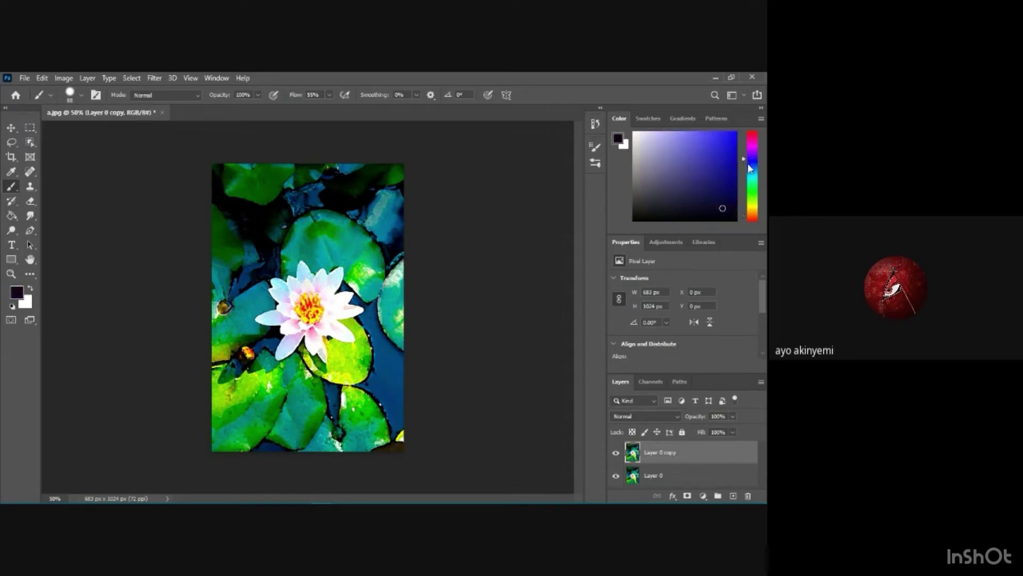
{"action": "left_click", "coordinate": [719, 185]}
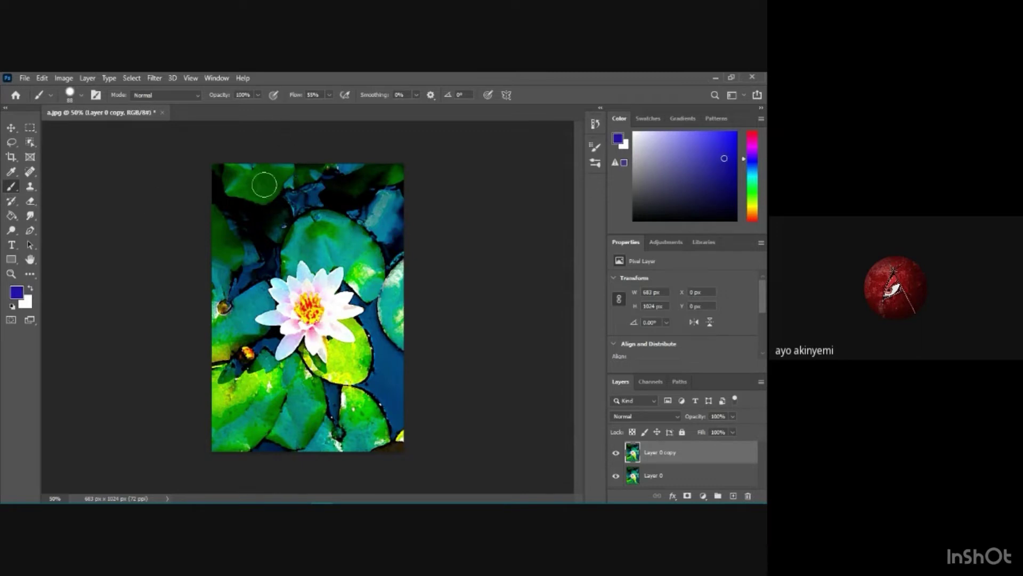
Cover the whole Layer 0 copy with deep indigo blue paint
{"action": "mouse_move", "coordinate": [216, 168]}
{"action": "left_mouse_down"}
{"action": "mouse_move", "coordinate": [236, 224]}
{"action": "mouse_move", "coordinate": [248, 221]}
{"action": "mouse_move", "coordinate": [270, 256]}
{"action": "mouse_move", "coordinate": [305, 218]}
{"action": "mouse_move", "coordinate": [342, 208]}
{"action": "mouse_move", "coordinate": [341, 282]}
{"action": "mouse_move", "coordinate": [363, 225]}
{"action": "mouse_move", "coordinate": [353, 209]}
{"action": "mouse_move", "coordinate": [397, 187]}
{"action": "mouse_move", "coordinate": [275, 168]}
{"action": "mouse_move", "coordinate": [412, 168]}
{"action": "mouse_move", "coordinate": [386, 185]}
{"action": "mouse_move", "coordinate": [232, 163]}
{"action": "mouse_move", "coordinate": [221, 221]}
{"action": "mouse_move", "coordinate": [256, 279]}
{"action": "mouse_move", "coordinate": [222, 368]}
{"action": "mouse_move", "coordinate": [221, 269]}
{"action": "mouse_move", "coordinate": [215, 454]}
{"action": "mouse_move", "coordinate": [198, 287]}
{"action": "mouse_move", "coordinate": [205, 240]}
{"action": "mouse_move", "coordinate": [263, 300]}
{"action": "mouse_move", "coordinate": [274, 353]}
{"action": "mouse_move", "coordinate": [289, 349]}
{"action": "mouse_move", "coordinate": [318, 271]}
{"action": "mouse_move", "coordinate": [285, 291]}
{"action": "mouse_move", "coordinate": [289, 258]}
{"action": "mouse_move", "coordinate": [269, 227]}
{"action": "mouse_move", "coordinate": [237, 255]}
{"action": "mouse_move", "coordinate": [205, 503]}
{"action": "mouse_move", "coordinate": [217, 414]}
{"action": "mouse_move", "coordinate": [283, 321]}
{"action": "mouse_move", "coordinate": [320, 345]}
{"action": "mouse_move", "coordinate": [230, 467]}
{"action": "mouse_move", "coordinate": [241, 468]}
{"action": "mouse_move", "coordinate": [238, 403]}
{"action": "mouse_move", "coordinate": [265, 387]}
{"action": "mouse_move", "coordinate": [281, 409]}
{"action": "mouse_move", "coordinate": [258, 462]}
{"action": "mouse_move", "coordinate": [342, 358]}
{"action": "mouse_move", "coordinate": [323, 298]}
{"action": "mouse_move", "coordinate": [328, 382]}
{"action": "mouse_move", "coordinate": [338, 397]}
{"action": "mouse_move", "coordinate": [349, 376]}
{"action": "mouse_move", "coordinate": [358, 437]}
{"action": "mouse_move", "coordinate": [369, 345]}
{"action": "mouse_move", "coordinate": [372, 439]}
{"action": "mouse_move", "coordinate": [378, 360]}
{"action": "mouse_move", "coordinate": [399, 460]}
{"action": "mouse_move", "coordinate": [388, 164]}
{"action": "mouse_move", "coordinate": [366, 337]}
{"action": "mouse_move", "coordinate": [351, 296]}
{"action": "left_mouse_up"}
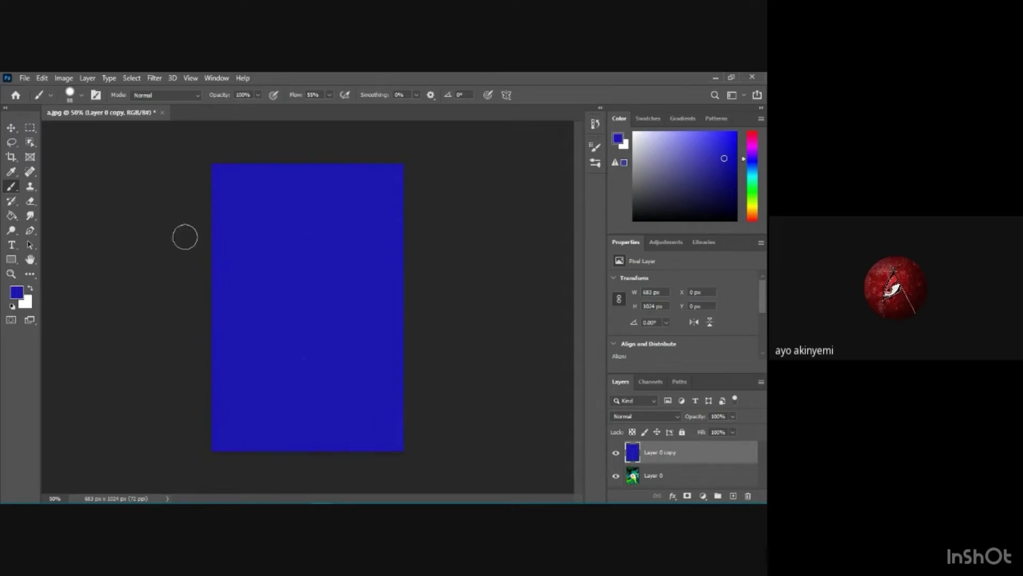
{"action": "left_click", "coordinate": [33, 204]}
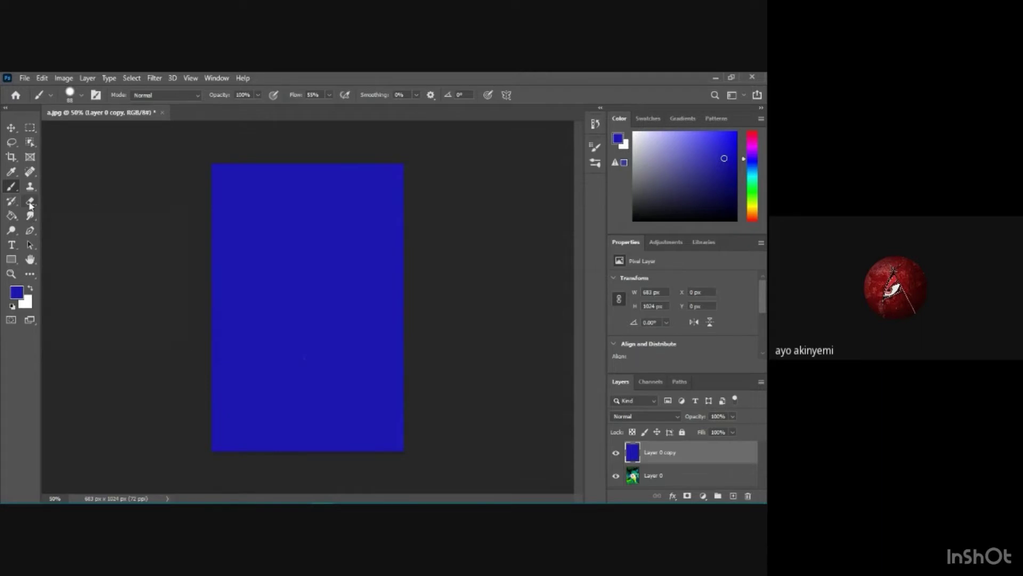
Erase the layer's centre with a Soft Round 0% hardness eraser of about 306 px
{"action": "left_click", "coordinate": [86, 194]}
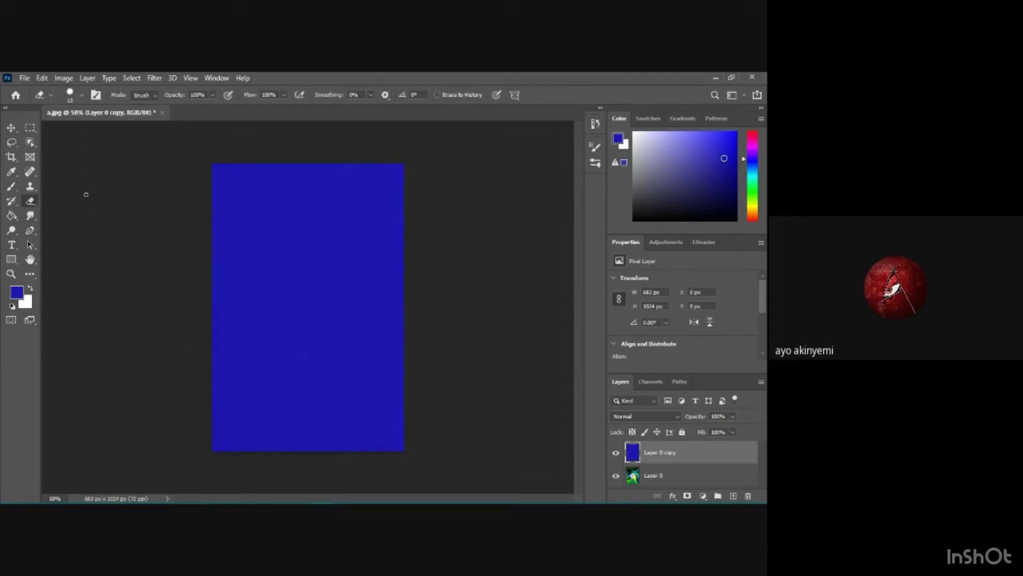
{"action": "left_click", "coordinate": [81, 96]}
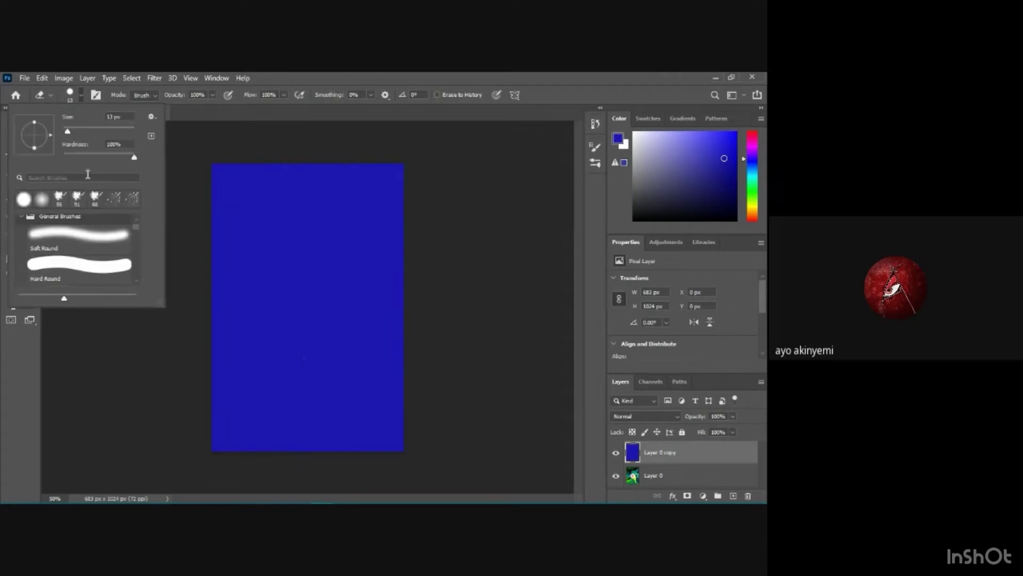
{"action": "key", "text": "b"}
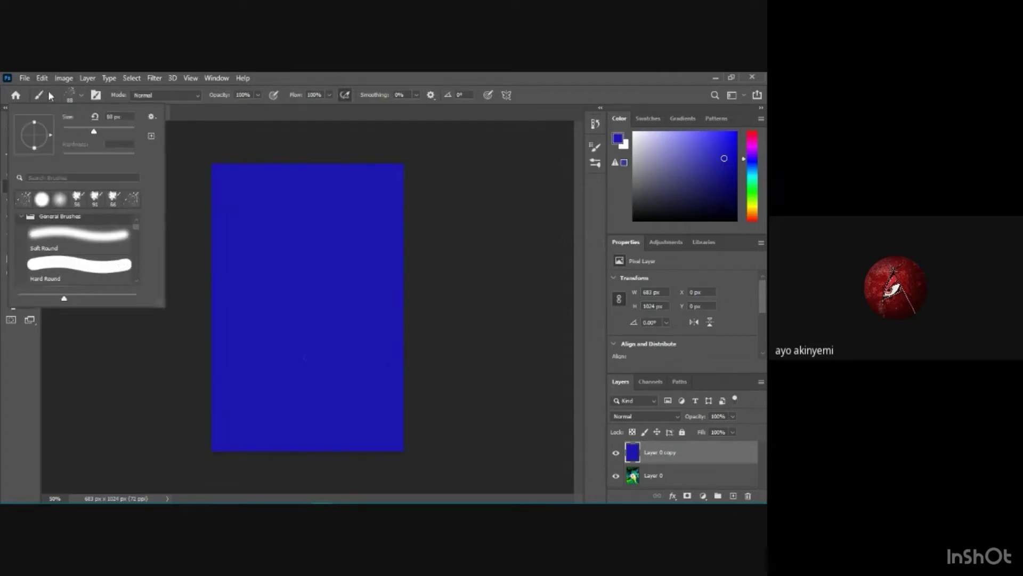
{"action": "left_click", "coordinate": [271, 258]}
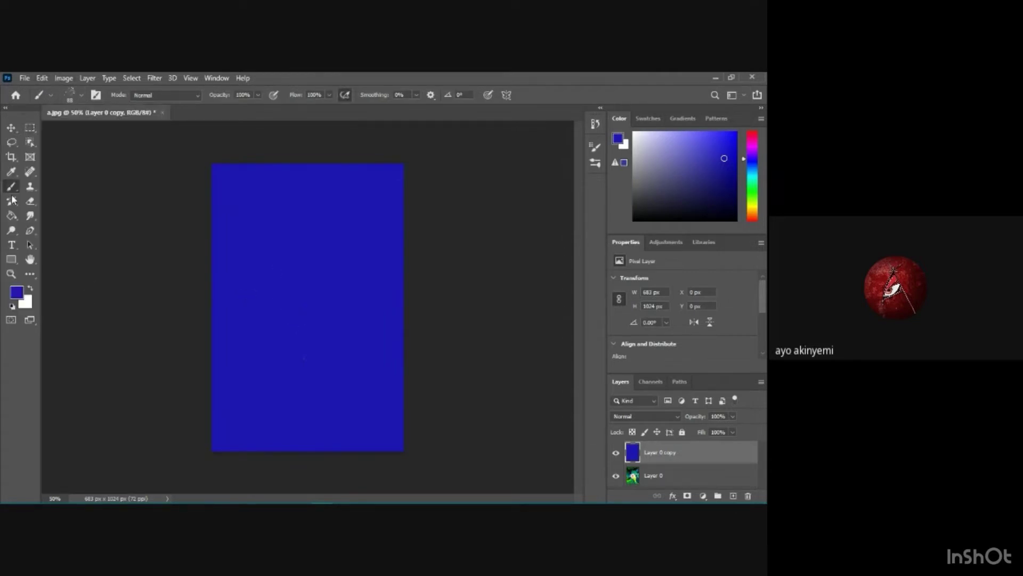
{"action": "left_click", "coordinate": [32, 201]}
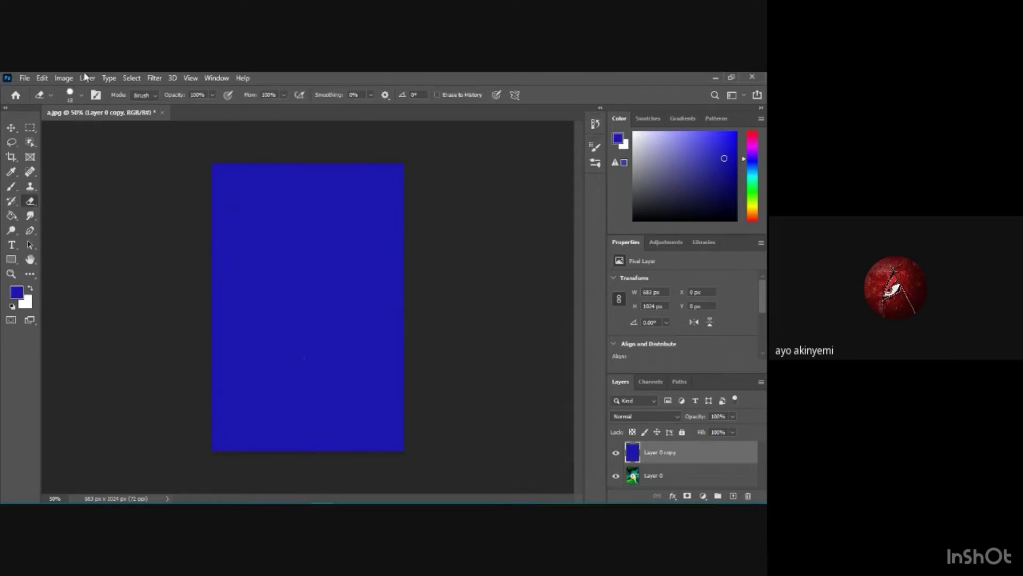
{"action": "left_click", "coordinate": [82, 95]}
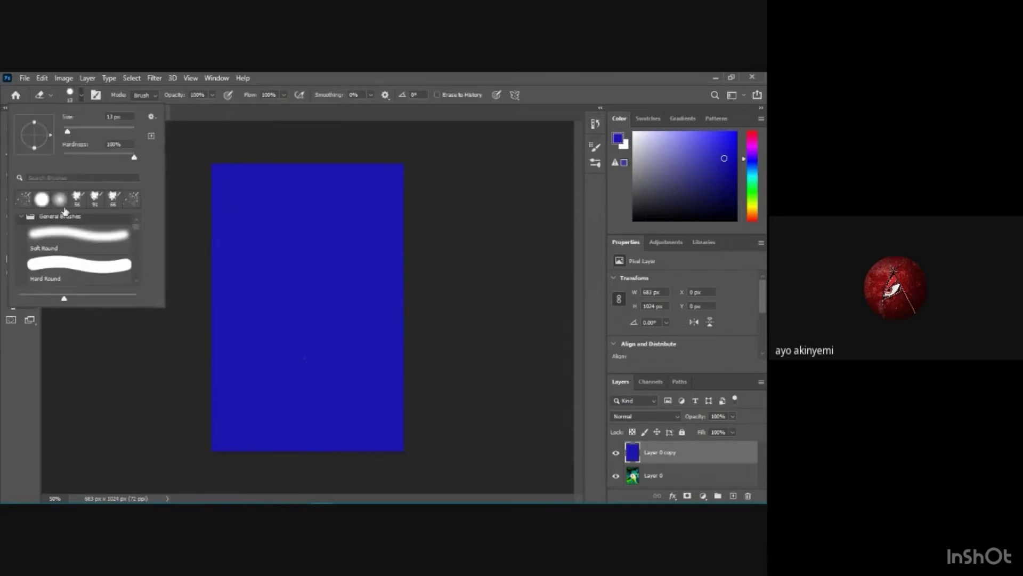
{"action": "left_click", "coordinate": [82, 248]}
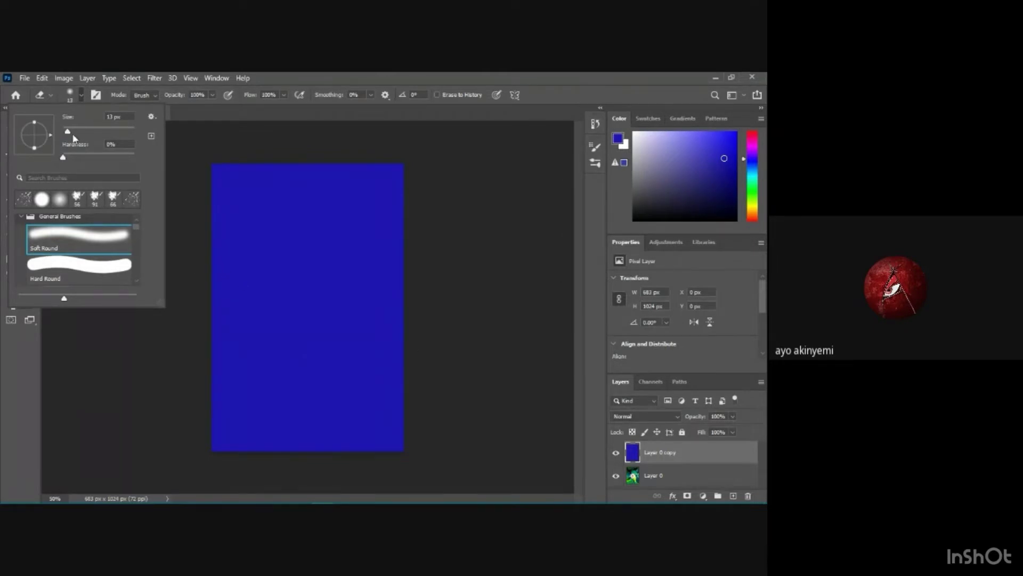
{"action": "left_click_drag", "start_coordinate": [68, 132], "coordinate": [82, 133]}
{"action": "left_click", "coordinate": [97, 127]}
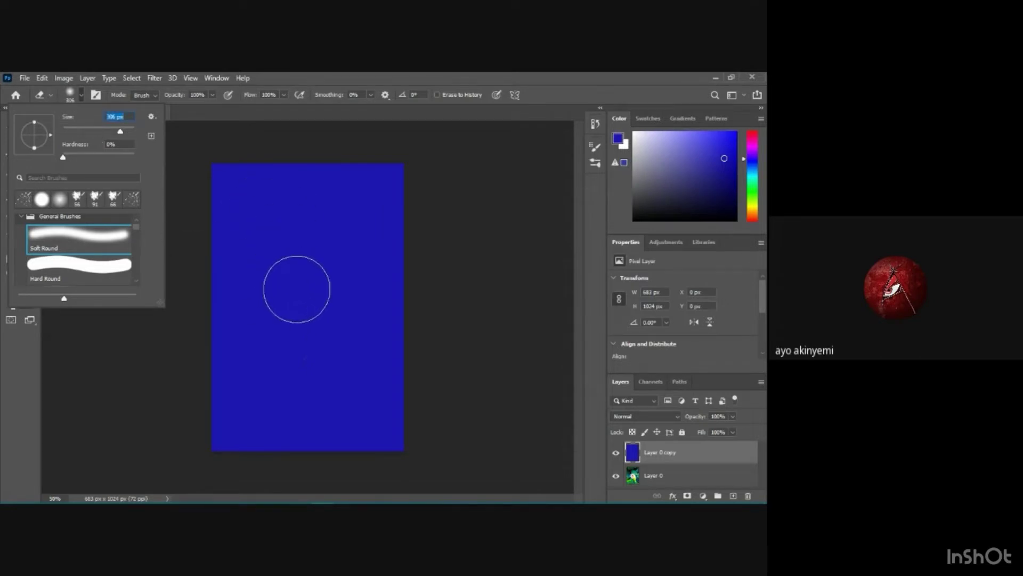
{"action": "left_click_drag", "start_coordinate": [297, 288], "coordinate": [305, 309]}
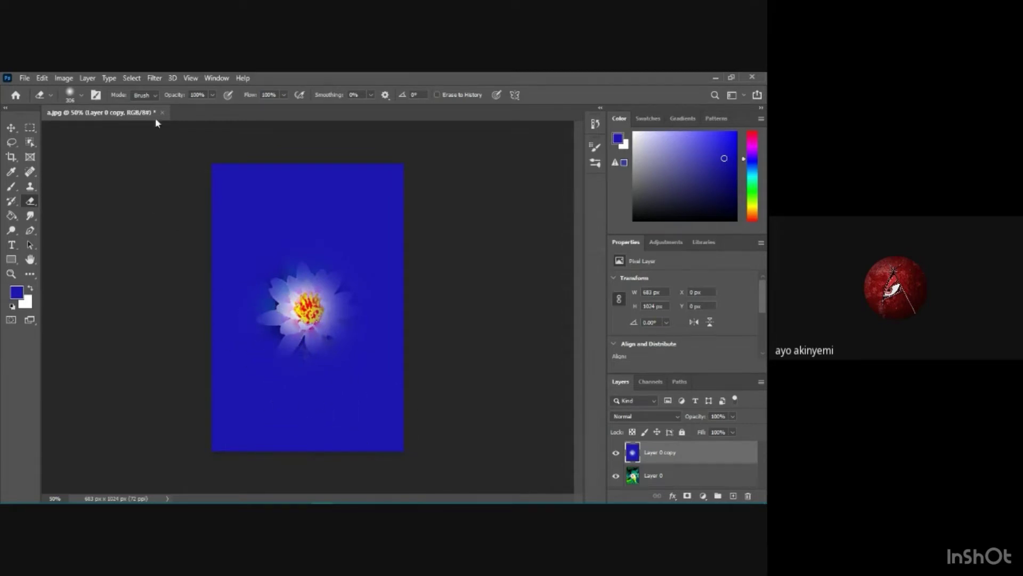
{"action": "left_click", "coordinate": [79, 94]}
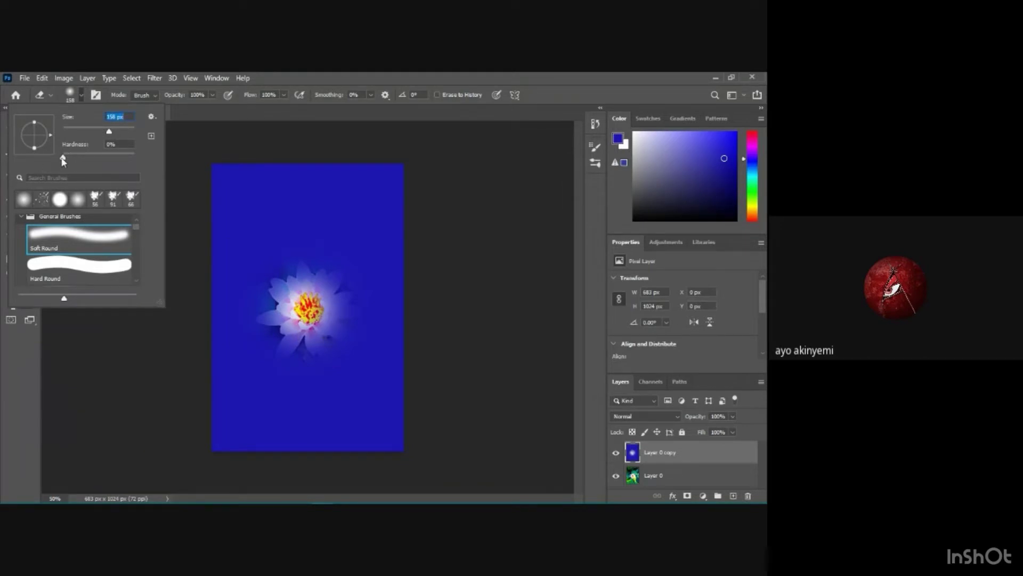
Undo the soft erase and cut hard-edged holes around the flower and leaves with a 100% Hard Round eraser
{"action": "left_click_drag", "start_coordinate": [63, 157], "coordinate": [133, 159]}
{"action": "left_click", "coordinate": [117, 266]}
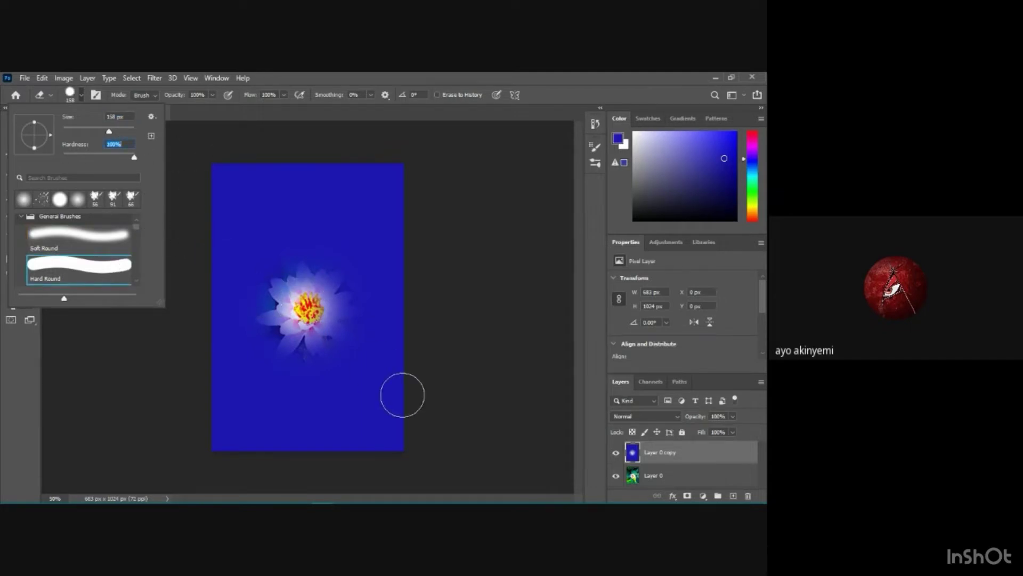
{"action": "left_click", "coordinate": [466, 293]}
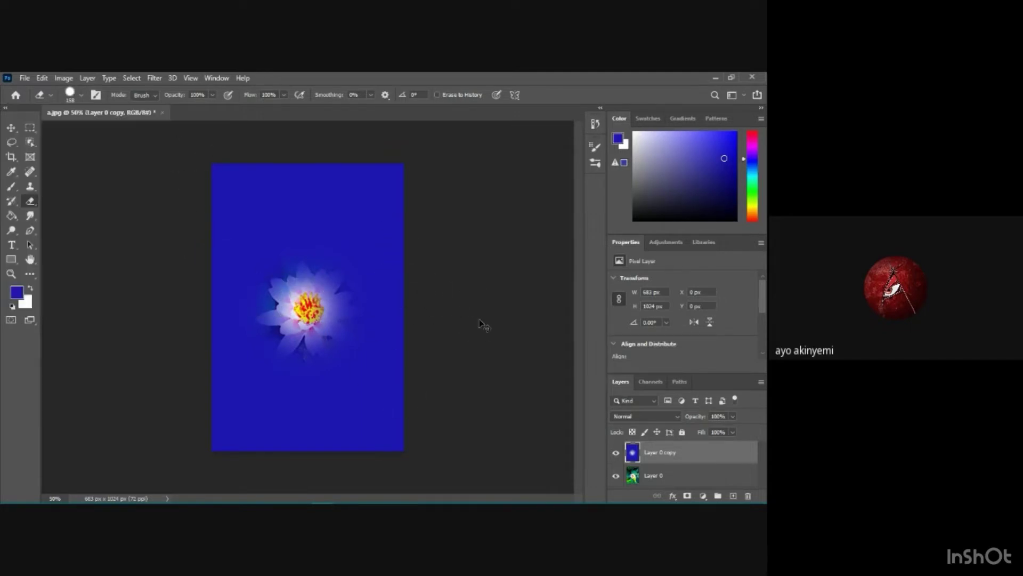
{"action": "key", "text": "ctrl+z"}
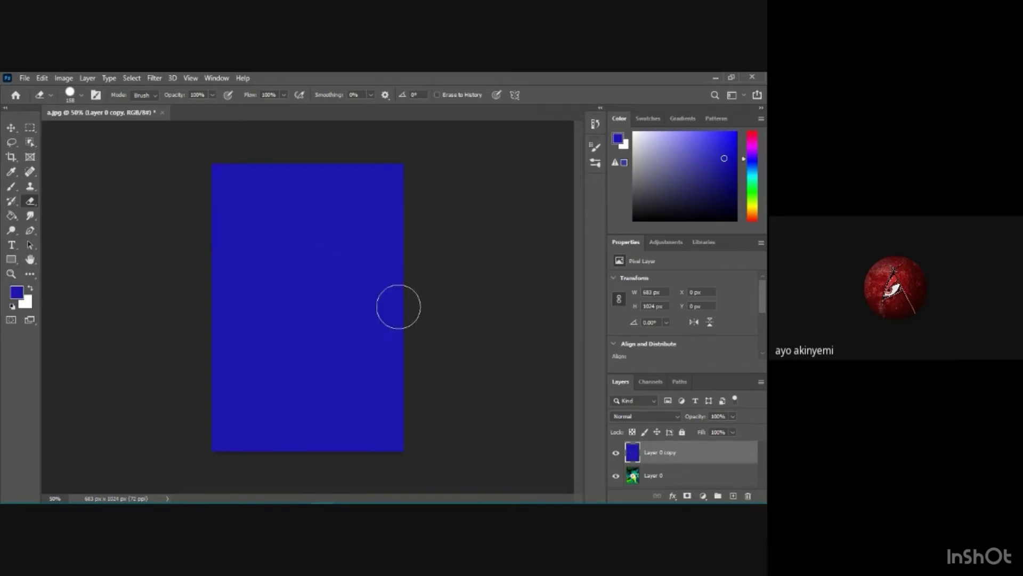
{"action": "left_click", "coordinate": [82, 95]}
{"action": "left_click", "coordinate": [90, 268]}
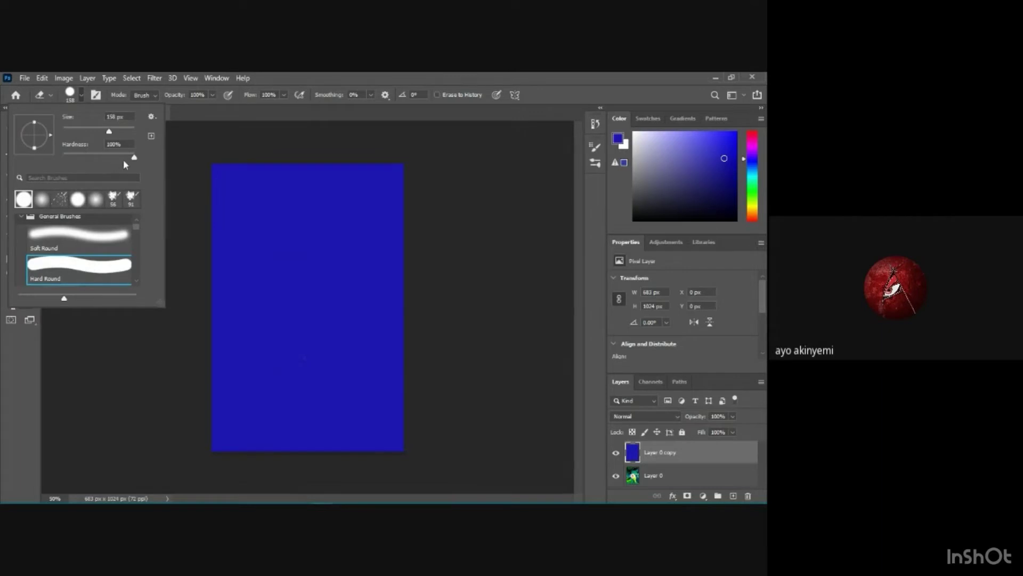
{"action": "mouse_move", "coordinate": [306, 292]}
{"action": "left_mouse_down"}
{"action": "mouse_move", "coordinate": [300, 354]}
{"action": "mouse_move", "coordinate": [294, 334]}
{"action": "mouse_move", "coordinate": [267, 330]}
{"action": "mouse_move", "coordinate": [282, 291]}
{"action": "mouse_move", "coordinate": [317, 316]}
{"action": "mouse_move", "coordinate": [341, 316]}
{"action": "mouse_move", "coordinate": [345, 290]}
{"action": "mouse_move", "coordinate": [317, 277]}
{"action": "mouse_move", "coordinate": [318, 348]}
{"action": "mouse_move", "coordinate": [304, 366]}
{"action": "mouse_move", "coordinate": [335, 373]}
{"action": "mouse_move", "coordinate": [311, 386]}
{"action": "mouse_move", "coordinate": [286, 371]}
{"action": "mouse_move", "coordinate": [273, 380]}
{"action": "mouse_move", "coordinate": [266, 361]}
{"action": "mouse_move", "coordinate": [350, 349]}
{"action": "mouse_move", "coordinate": [275, 380]}
{"action": "mouse_move", "coordinate": [372, 340]}
{"action": "mouse_move", "coordinate": [366, 329]}
{"action": "mouse_move", "coordinate": [297, 337]}
{"action": "mouse_move", "coordinate": [322, 343]}
{"action": "mouse_move", "coordinate": [266, 333]}
{"action": "mouse_move", "coordinate": [256, 313]}
{"action": "mouse_move", "coordinate": [285, 305]}
{"action": "mouse_move", "coordinate": [277, 274]}
{"action": "mouse_move", "coordinate": [320, 360]}
{"action": "mouse_move", "coordinate": [374, 401]}
{"action": "left_mouse_up"}
{"action": "mouse_move", "coordinate": [339, 258]}
{"action": "left_mouse_down"}
{"action": "mouse_move", "coordinate": [307, 246]}
{"action": "mouse_move", "coordinate": [263, 258]}
{"action": "left_mouse_up"}
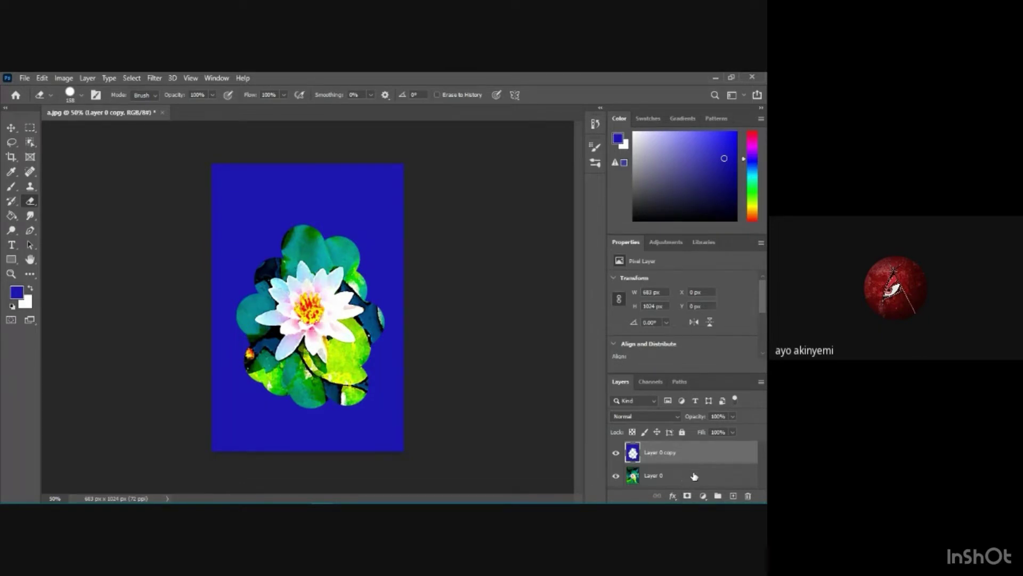
Merge Layer 0 and Layer 0 copy with Merge Visible, and smudge blue into a leaf edge
{"action": "left_click", "coordinate": [694, 481], "text": "shift"}
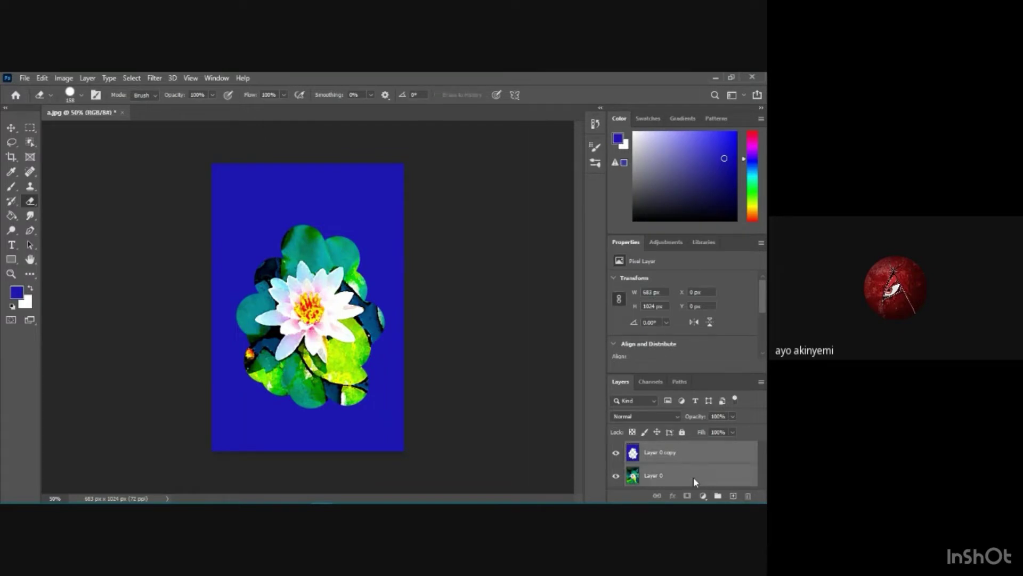
{"action": "right_click", "coordinate": [693, 479]}
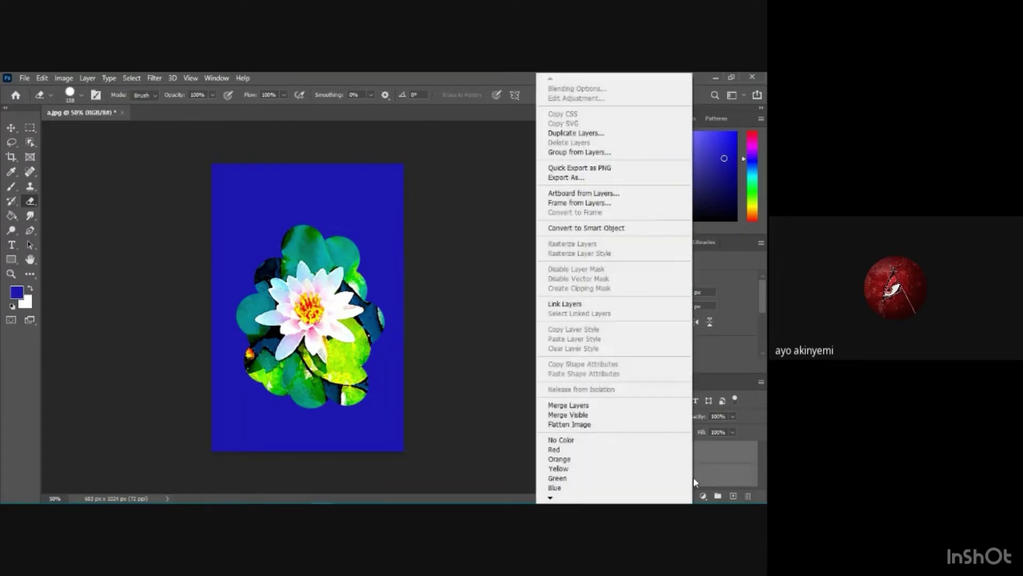
{"action": "left_click", "coordinate": [659, 420]}
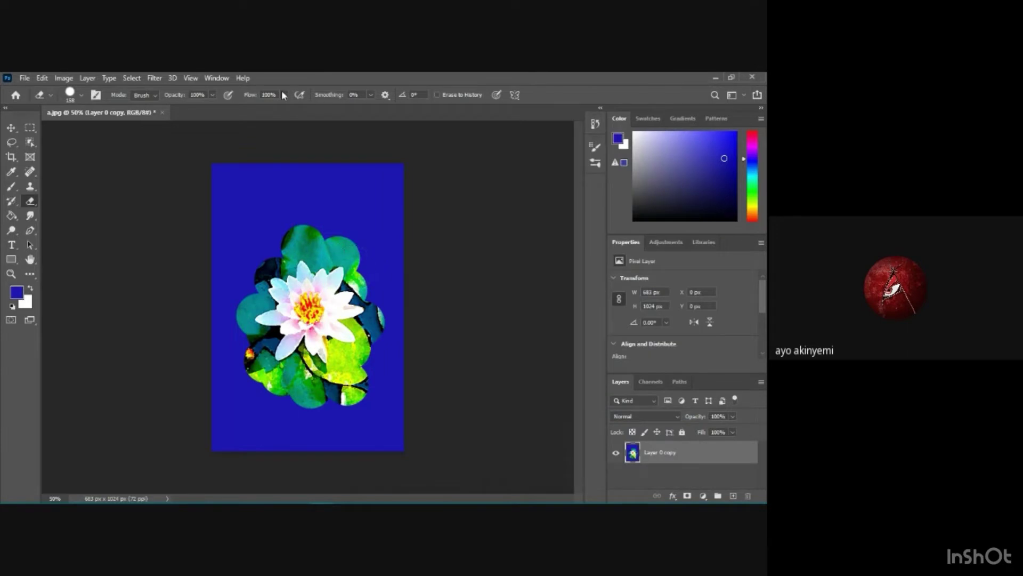
{"action": "left_click", "coordinate": [30, 216]}
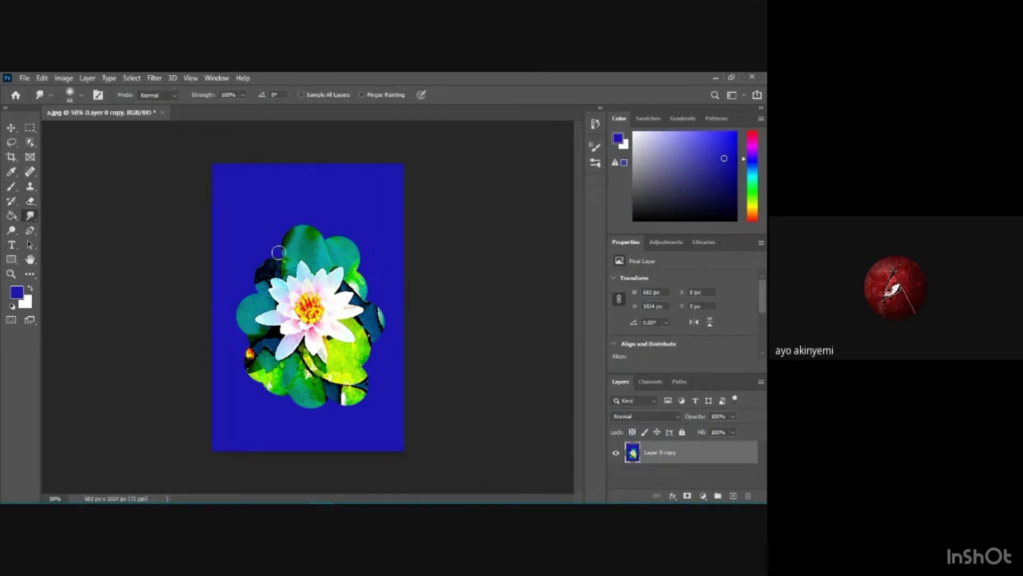
{"action": "left_click_drag", "start_coordinate": [279, 252], "coordinate": [292, 246]}
Choose the Kyle's Paintbox Wet Blender 50 brush preset
{"action": "left_click", "coordinate": [11, 186]}
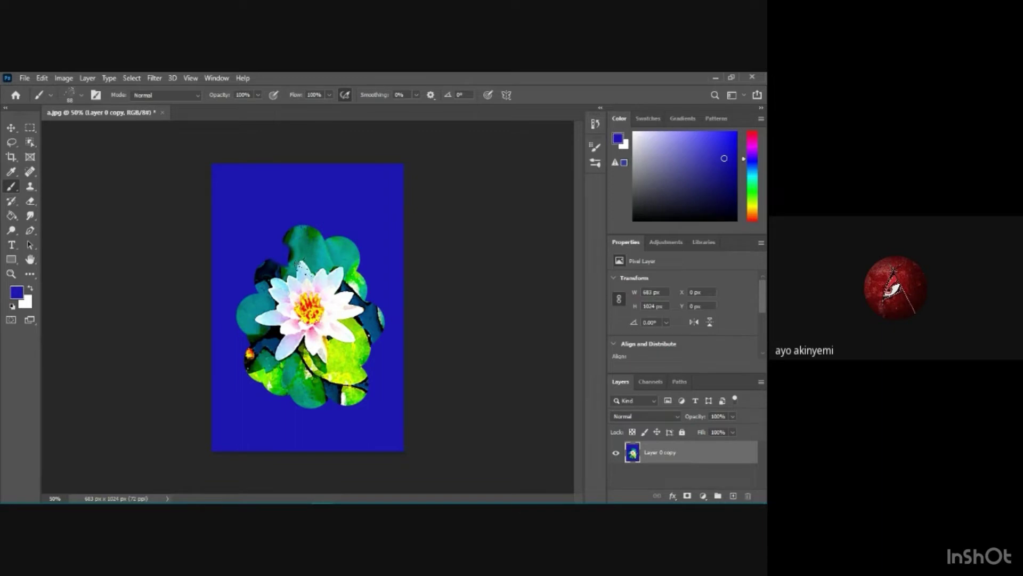
{"action": "left_click", "coordinate": [81, 98]}
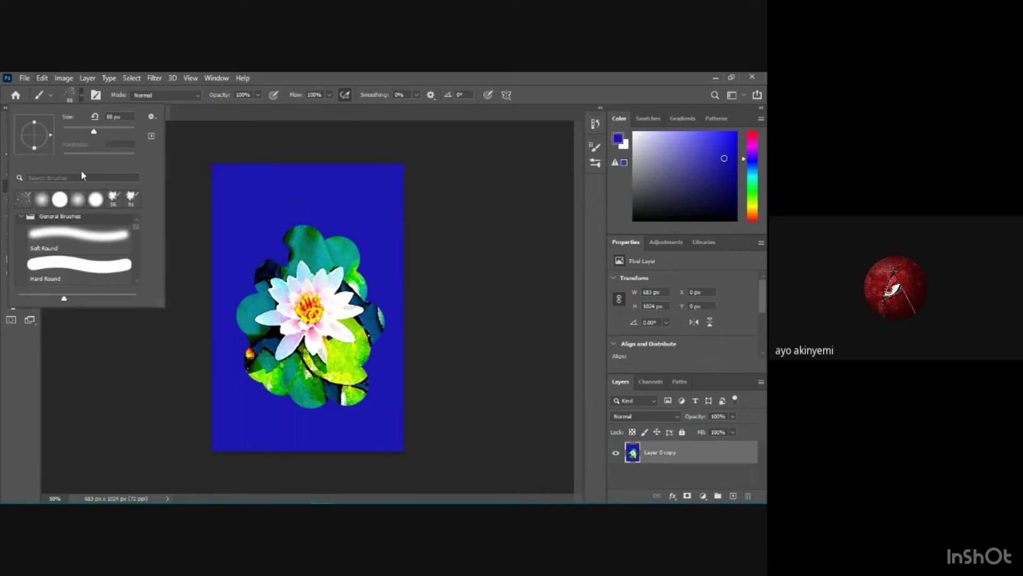
{"action": "scroll", "coordinate": [80, 251], "scroll_direction": "down", "scroll_amount": 3}
{"action": "scroll", "coordinate": [107, 274], "scroll_direction": "down", "scroll_amount": 6}
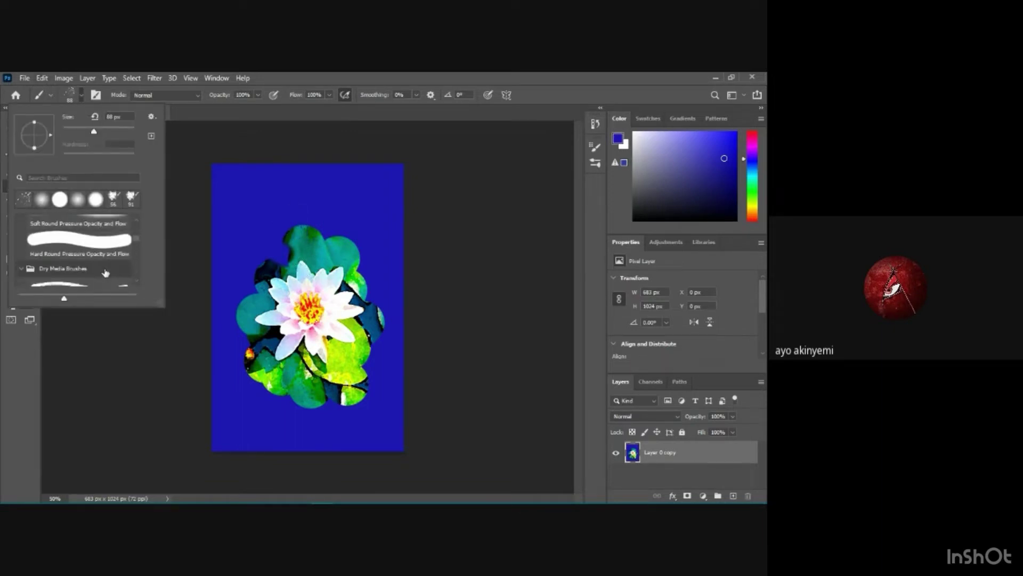
{"action": "scroll", "coordinate": [110, 266], "scroll_direction": "down", "scroll_amount": 4}
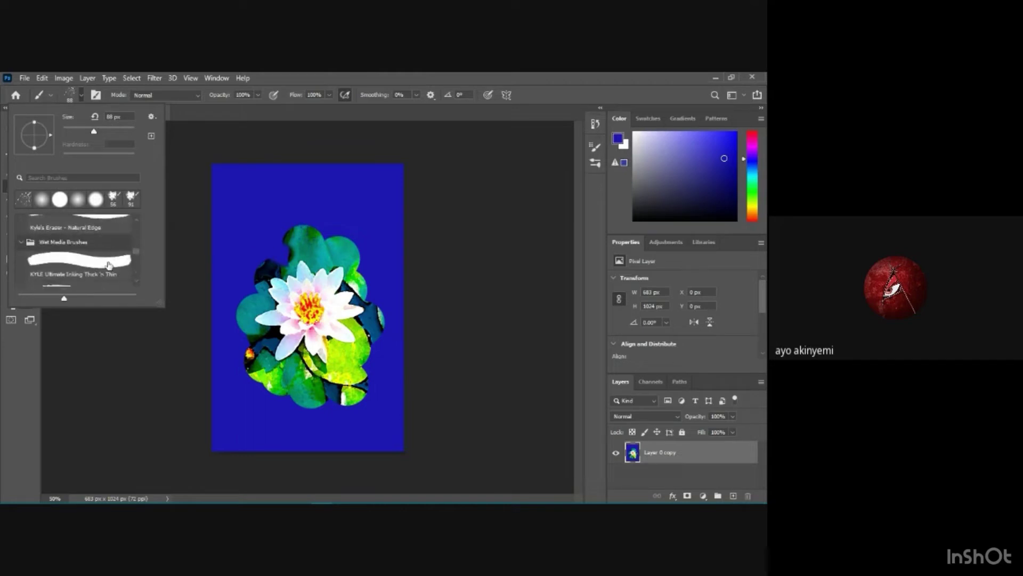
{"action": "left_click", "coordinate": [106, 261]}
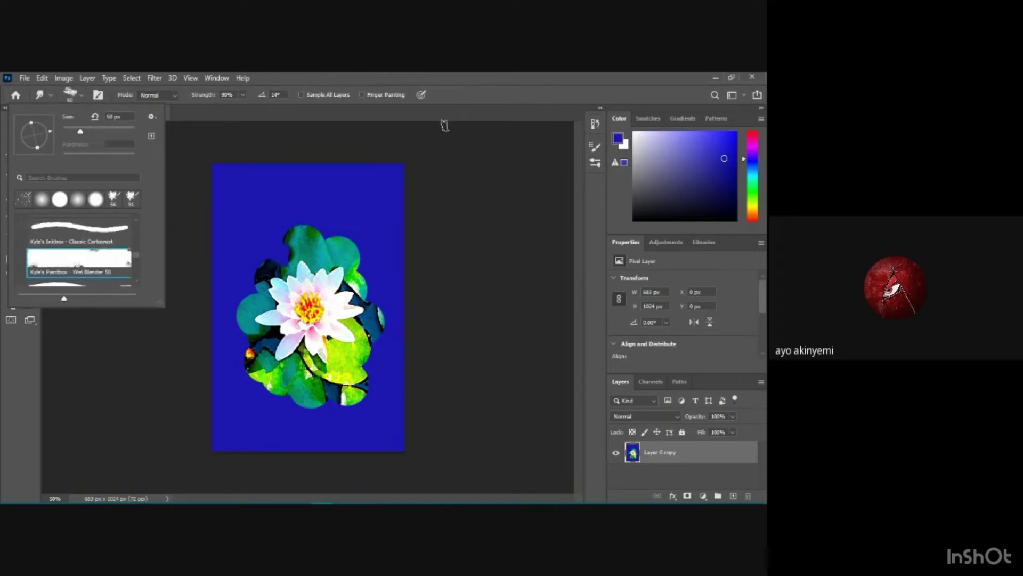
Flip the smudge brush tip horizontally and vertically and raise its spacing to 53%
{"action": "left_click", "coordinate": [594, 143]}
{"action": "left_click", "coordinate": [594, 143]}
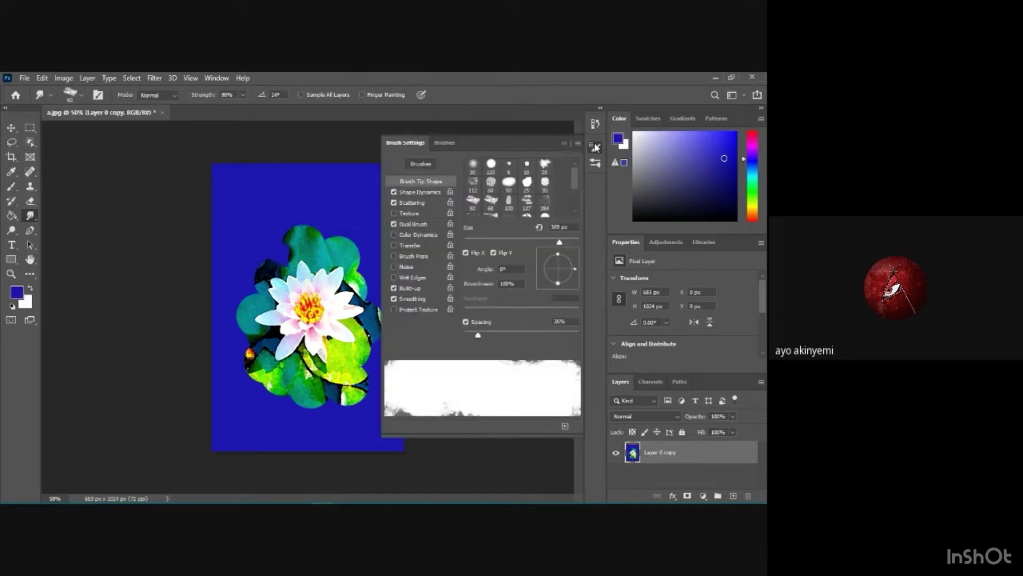
{"action": "left_click", "coordinate": [493, 253]}
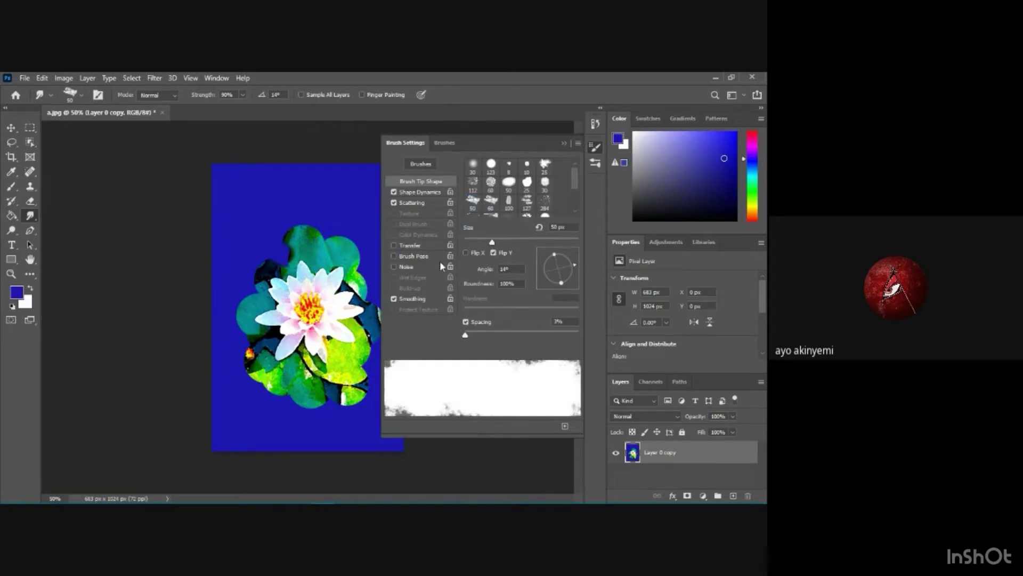
{"action": "left_click", "coordinate": [467, 253]}
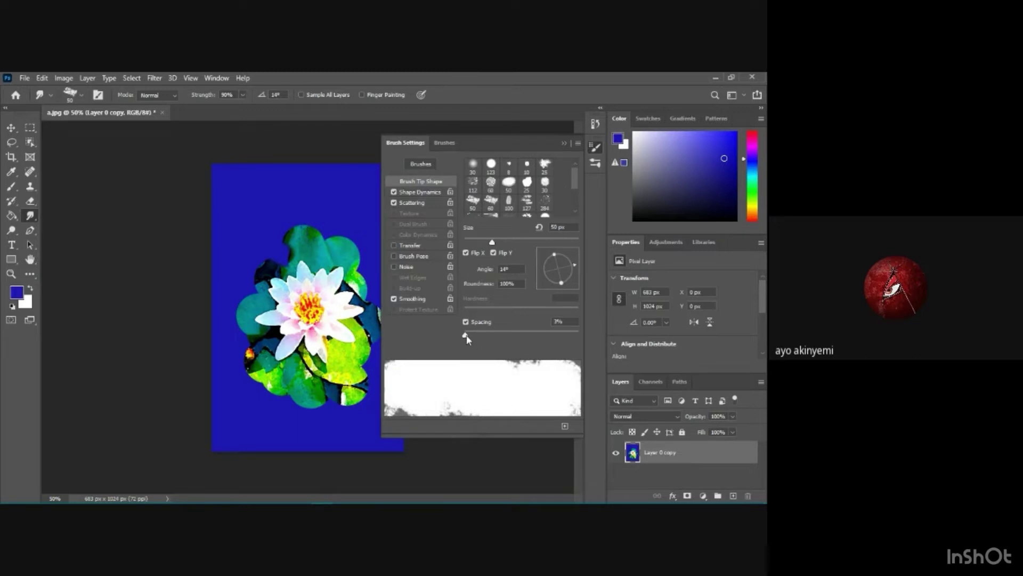
{"action": "left_click_drag", "start_coordinate": [465, 336], "coordinate": [494, 336]}
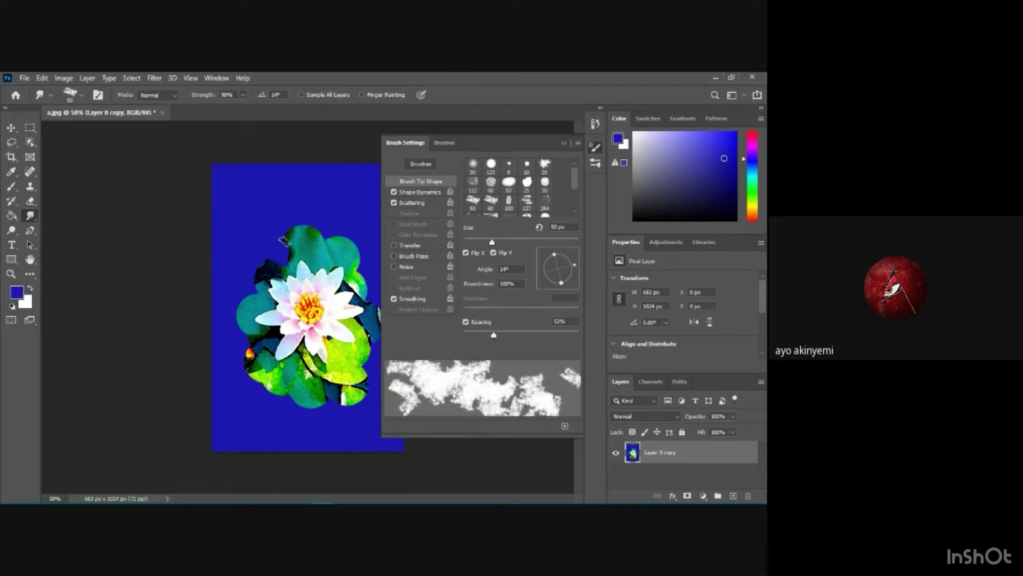
{"action": "left_click", "coordinate": [565, 144]}
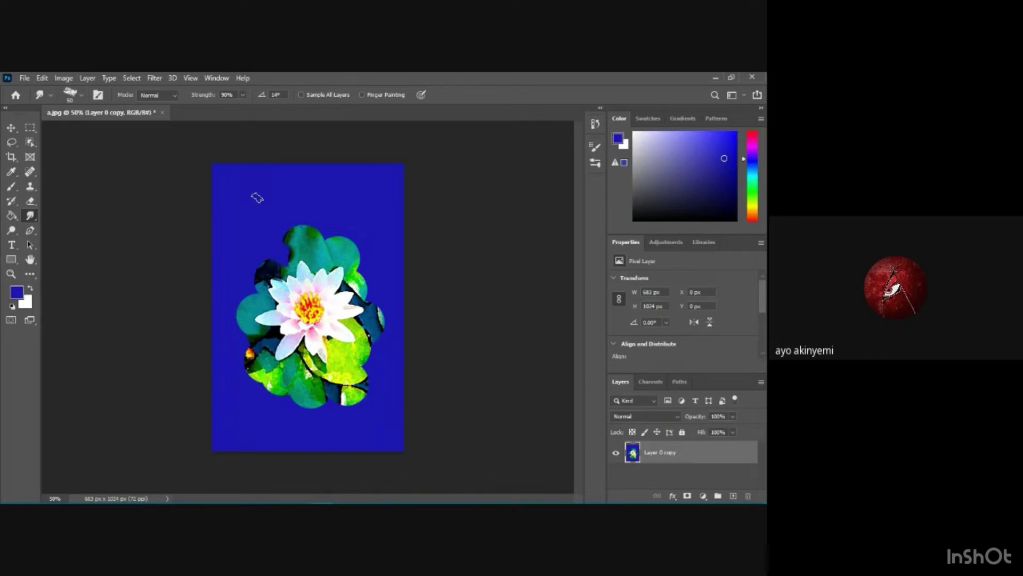
Smear the teal leaf edges outward into the surrounding blue background
{"action": "mouse_move", "coordinate": [308, 223]}
{"action": "left_mouse_down"}
{"action": "mouse_move", "coordinate": [247, 256]}
{"action": "mouse_move", "coordinate": [242, 249]}
{"action": "mouse_move", "coordinate": [239, 264]}
{"action": "mouse_move", "coordinate": [254, 272]}
{"action": "mouse_move", "coordinate": [272, 258]}
{"action": "left_mouse_up"}
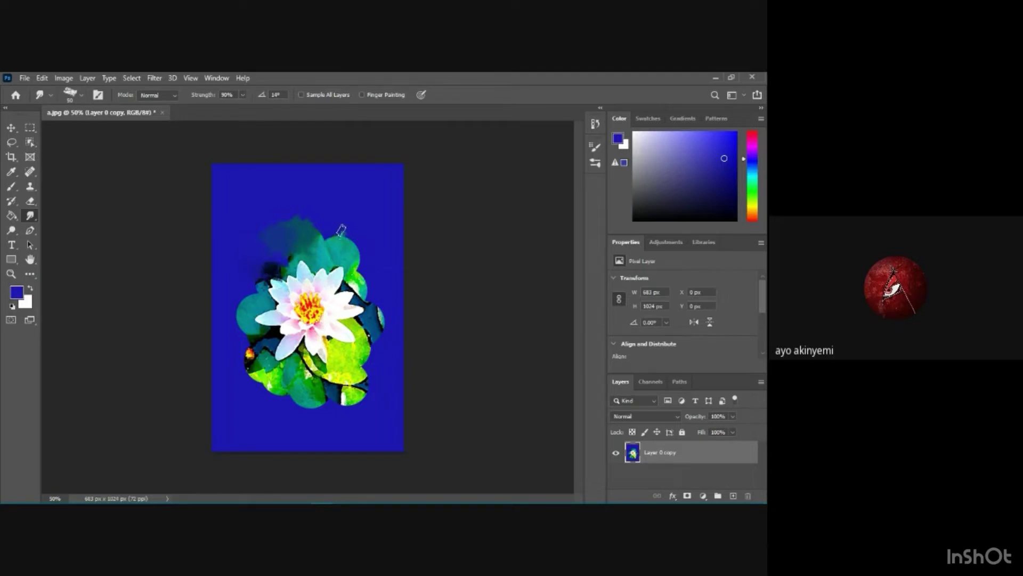
{"action": "mouse_move", "coordinate": [326, 231]}
{"action": "left_mouse_down"}
{"action": "mouse_move", "coordinate": [361, 244]}
{"action": "mouse_move", "coordinate": [374, 272]}
{"action": "mouse_move", "coordinate": [375, 287]}
{"action": "mouse_move", "coordinate": [363, 272]}
{"action": "mouse_move", "coordinate": [391, 368]}
{"action": "mouse_move", "coordinate": [361, 371]}
{"action": "mouse_move", "coordinate": [363, 354]}
{"action": "mouse_move", "coordinate": [388, 365]}
{"action": "mouse_move", "coordinate": [379, 390]}
{"action": "mouse_move", "coordinate": [333, 412]}
{"action": "mouse_move", "coordinate": [264, 399]}
{"action": "mouse_move", "coordinate": [271, 385]}
{"action": "mouse_move", "coordinate": [248, 376]}
{"action": "mouse_move", "coordinate": [246, 350]}
{"action": "mouse_move", "coordinate": [225, 323]}
{"action": "mouse_move", "coordinate": [240, 303]}
{"action": "mouse_move", "coordinate": [244, 331]}
{"action": "mouse_move", "coordinate": [251, 283]}
{"action": "left_mouse_up"}
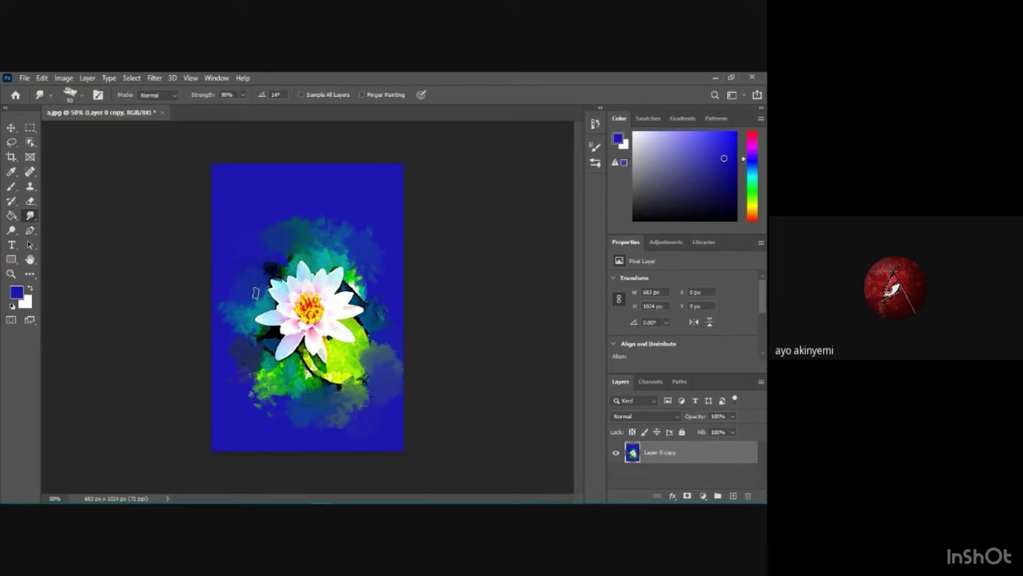
Zoom to 100% and smudge the flower's yellow-red centre
{"action": "key", "text": "ctrl+plus"}
{"action": "key", "text": "ctrl+plus"}
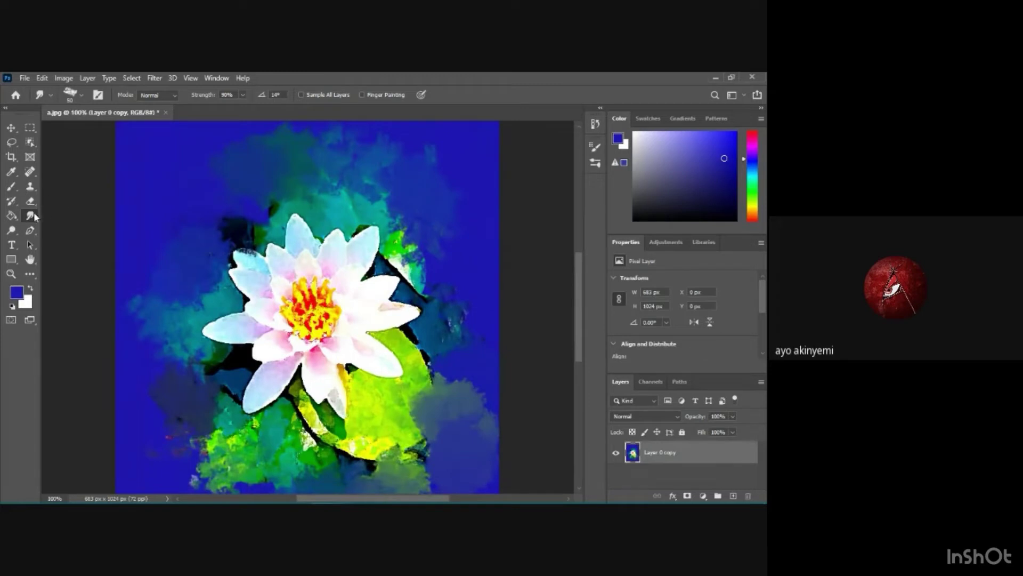
{"action": "left_click", "coordinate": [83, 96]}
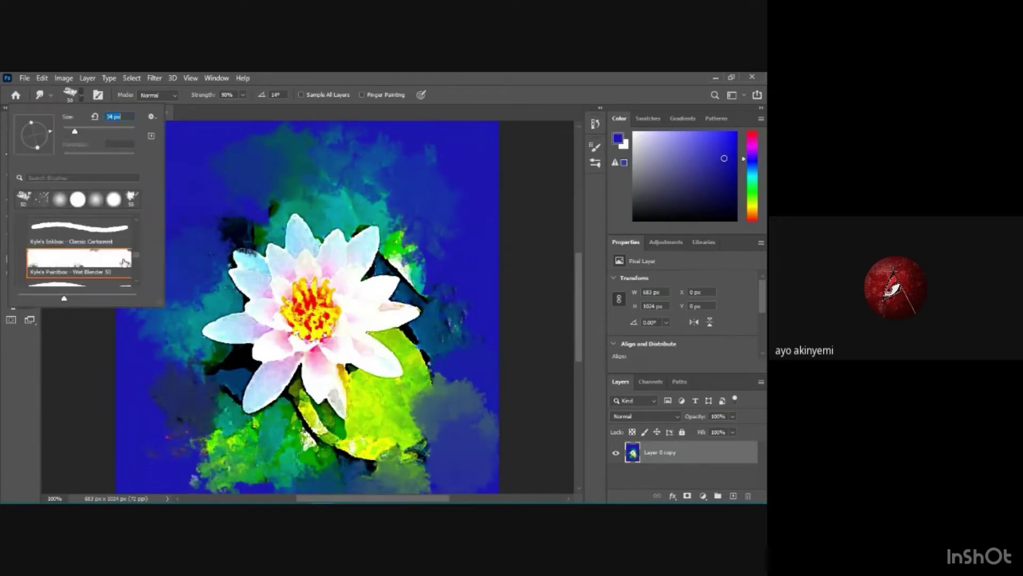
{"action": "left_click", "coordinate": [300, 272]}
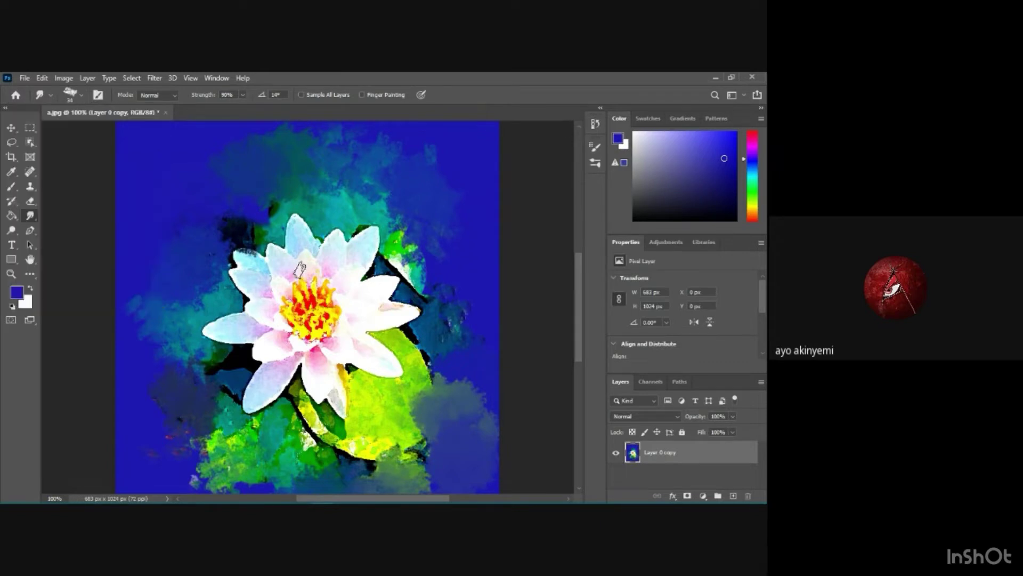
{"action": "mouse_move", "coordinate": [316, 281]}
{"action": "left_mouse_down"}
{"action": "mouse_move", "coordinate": [331, 313]}
{"action": "mouse_move", "coordinate": [319, 331]}
{"action": "mouse_move", "coordinate": [299, 331]}
{"action": "mouse_move", "coordinate": [283, 306]}
{"action": "mouse_move", "coordinate": [291, 344]}
{"action": "left_mouse_up"}
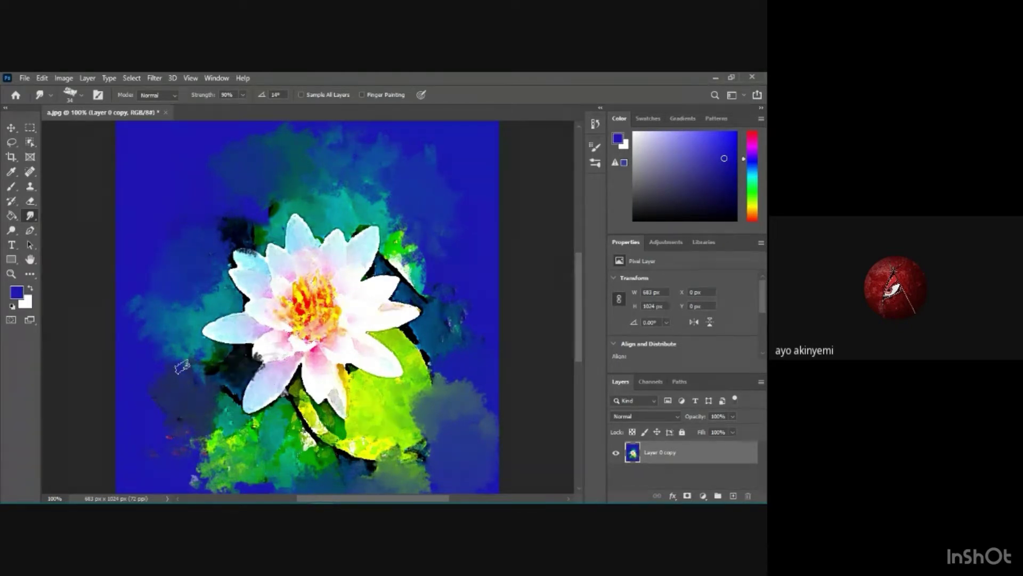
Smudge the blue-grey clouds below the lime leaf outward into the blue background
{"action": "left_click_drag", "start_coordinate": [405, 408], "coordinate": [473, 353]}
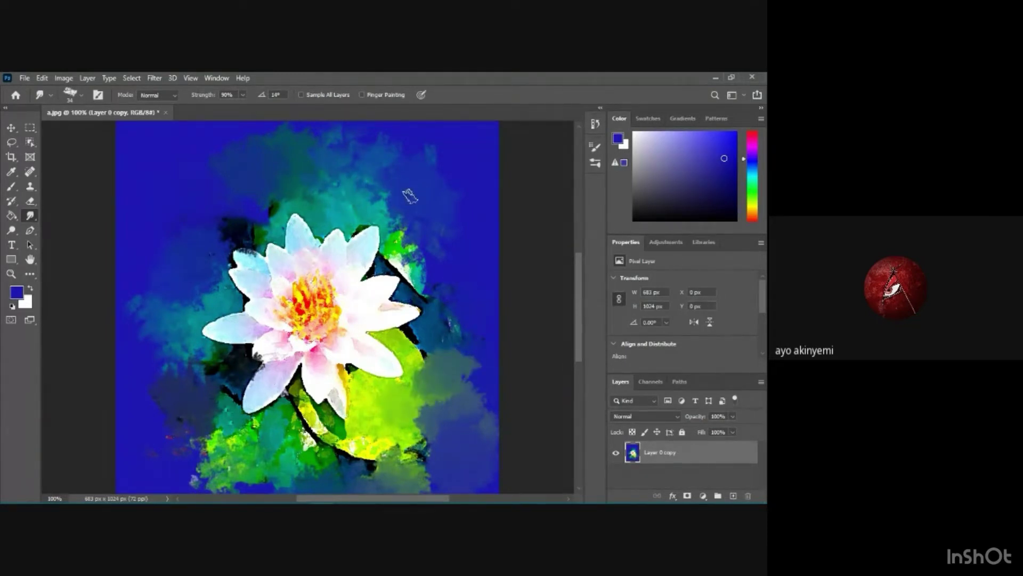
{"action": "scroll", "coordinate": [407, 199], "scroll_direction": "down", "scroll_amount": 3}
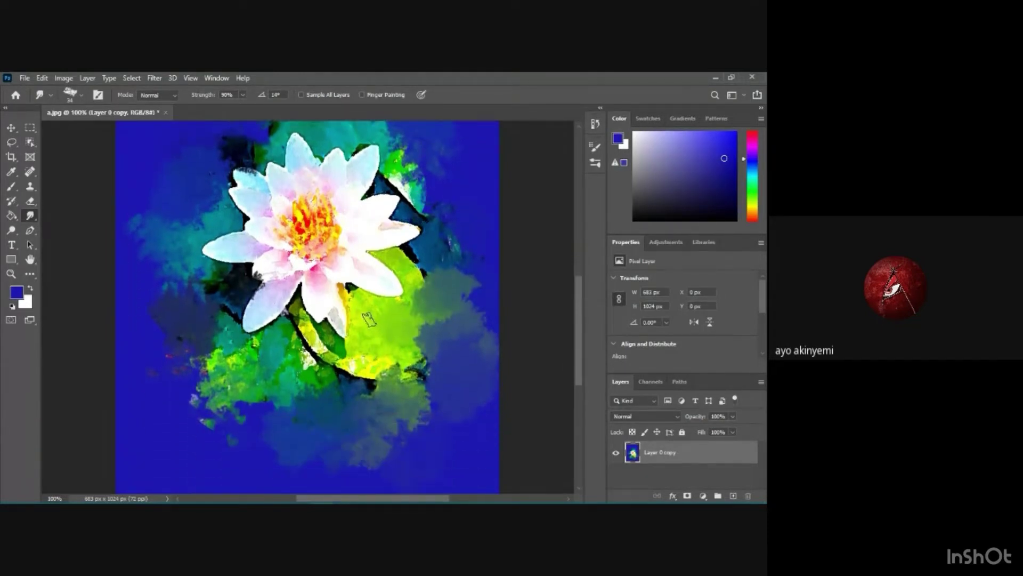
{"action": "left_click_drag", "start_coordinate": [378, 385], "coordinate": [313, 427]}
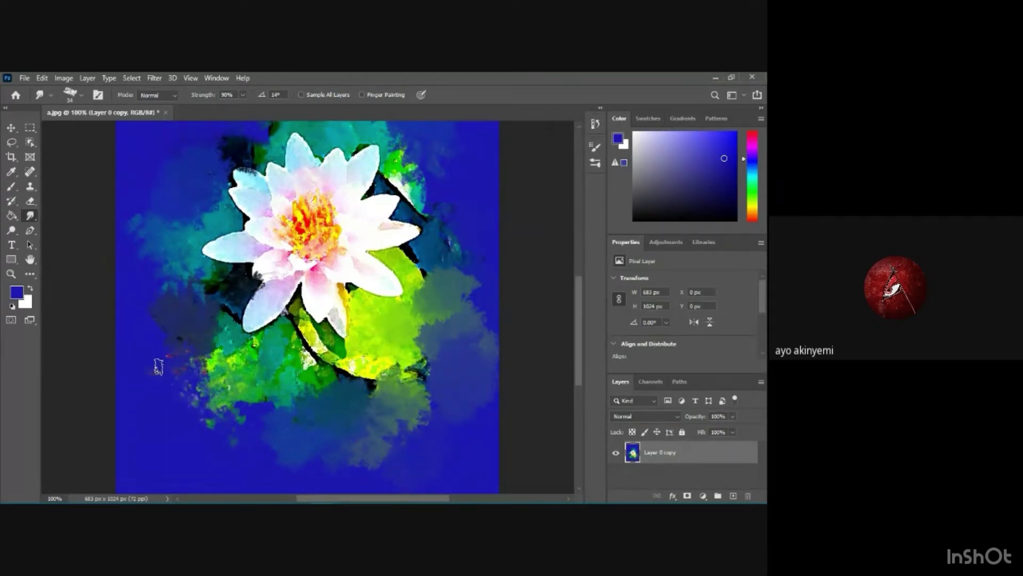
{"action": "mouse_move", "coordinate": [163, 357]}
{"action": "left_mouse_down"}
{"action": "mouse_move", "coordinate": [169, 322]}
{"action": "mouse_move", "coordinate": [154, 335]}
{"action": "mouse_move", "coordinate": [159, 326]}
{"action": "mouse_move", "coordinate": [128, 301]}
{"action": "left_mouse_up"}
Set the smudge brush size to 120 px and undo the bad lower-left stroke
{"action": "left_click", "coordinate": [84, 94]}
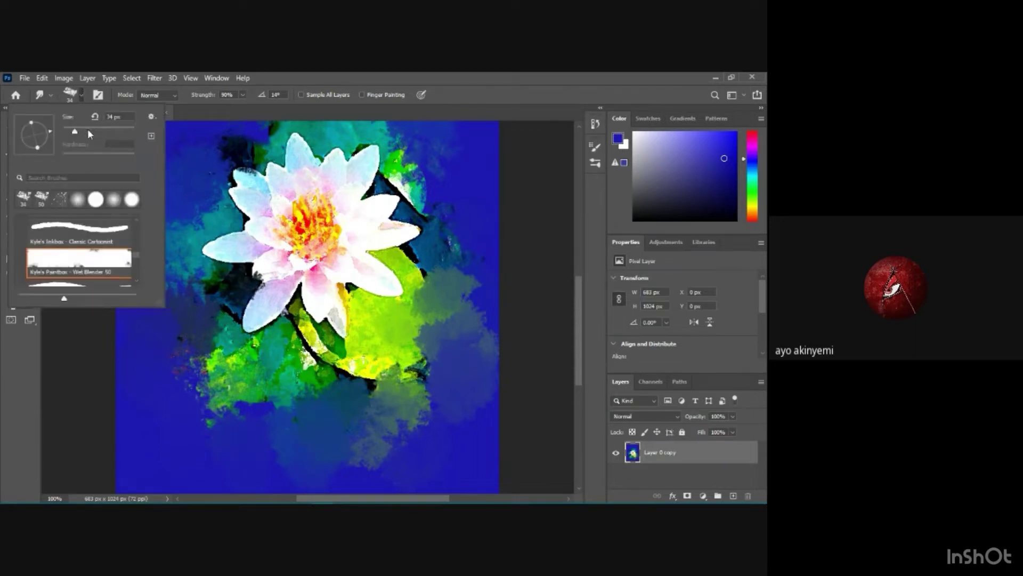
{"action": "type", "text": "120"}
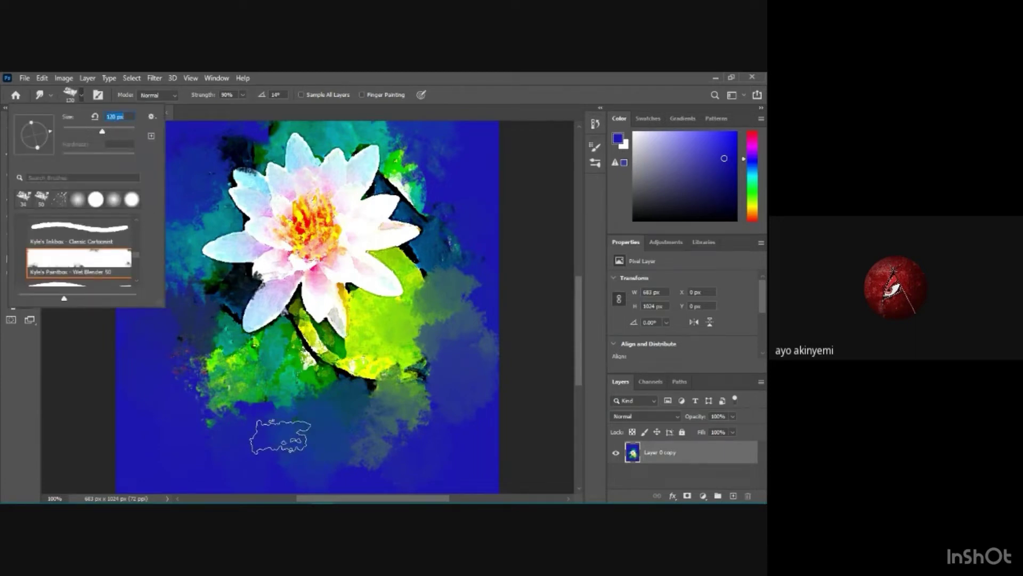
{"action": "key", "text": "Return"}
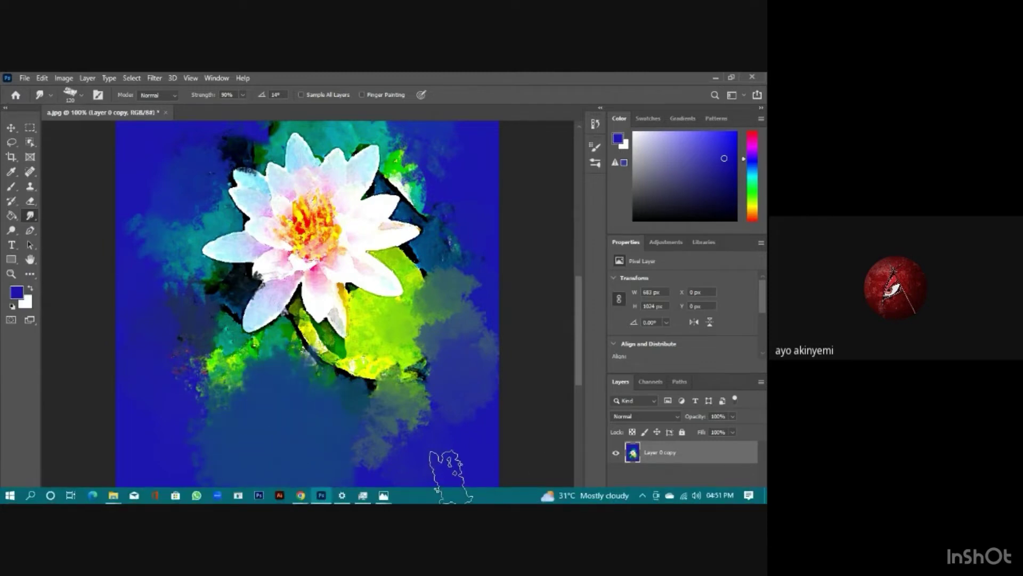
{"action": "key", "text": "ctrl+z"}
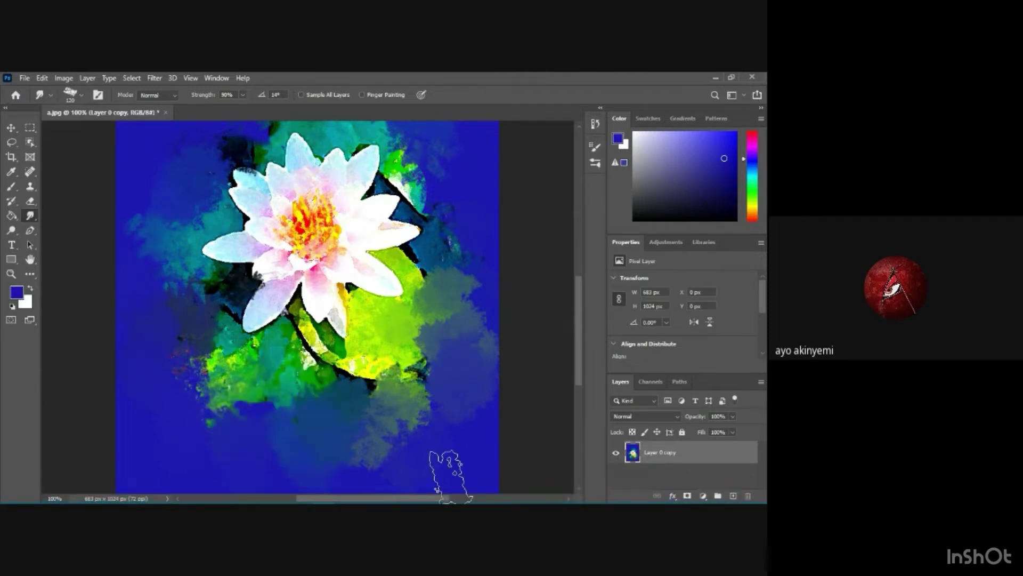
{"action": "scroll", "coordinate": [459, 279], "scroll_direction": "down", "scroll_amount": 2}
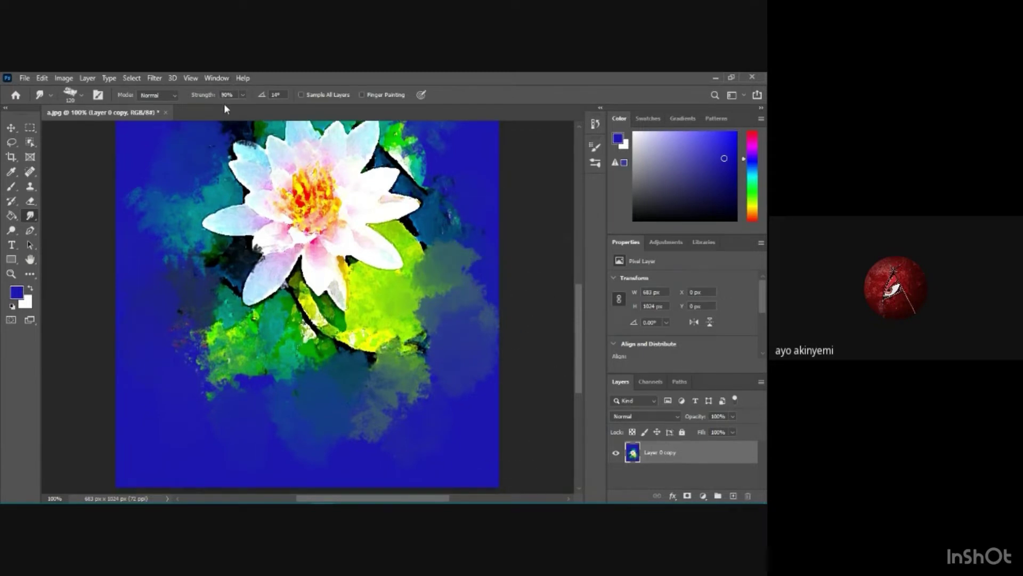
Smudge the teal haze above the flower upward, then zoom out
{"action": "left_click", "coordinate": [83, 96]}
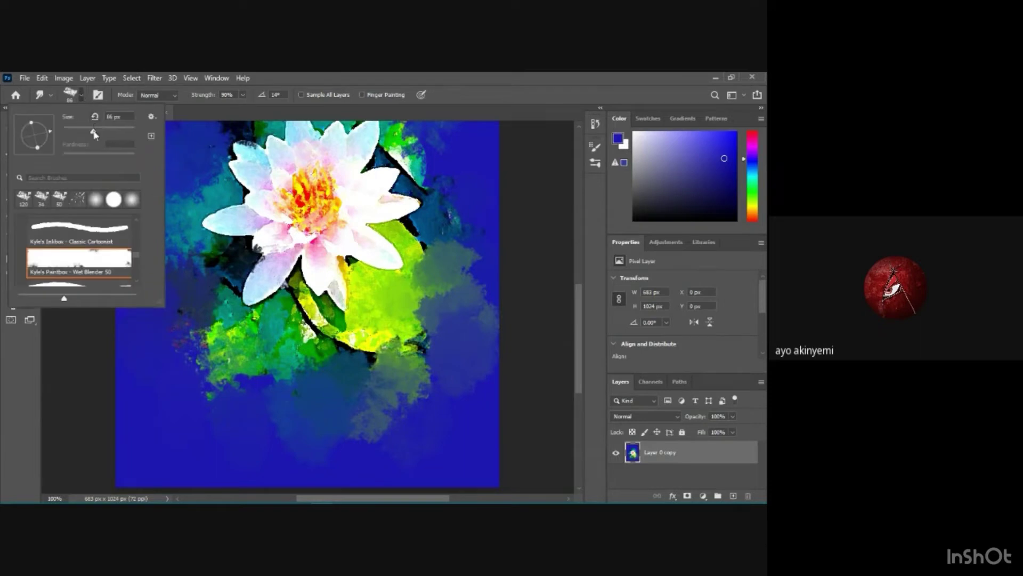
{"action": "left_click_drag", "start_coordinate": [577, 372], "coordinate": [581, 321]}
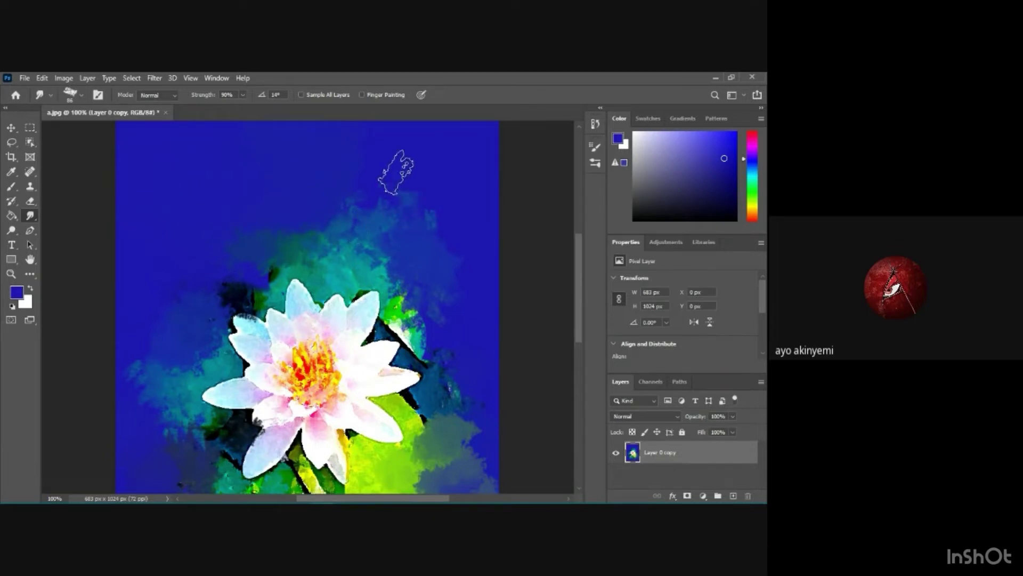
{"action": "mouse_move", "coordinate": [396, 172]}
{"action": "left_mouse_down"}
{"action": "mouse_move", "coordinate": [438, 232]}
{"action": "mouse_move", "coordinate": [455, 161]}
{"action": "mouse_move", "coordinate": [467, 180]}
{"action": "mouse_move", "coordinate": [381, 168]}
{"action": "mouse_move", "coordinate": [339, 182]}
{"action": "mouse_move", "coordinate": [419, 175]}
{"action": "mouse_move", "coordinate": [416, 163]}
{"action": "mouse_move", "coordinate": [445, 168]}
{"action": "left_mouse_up"}
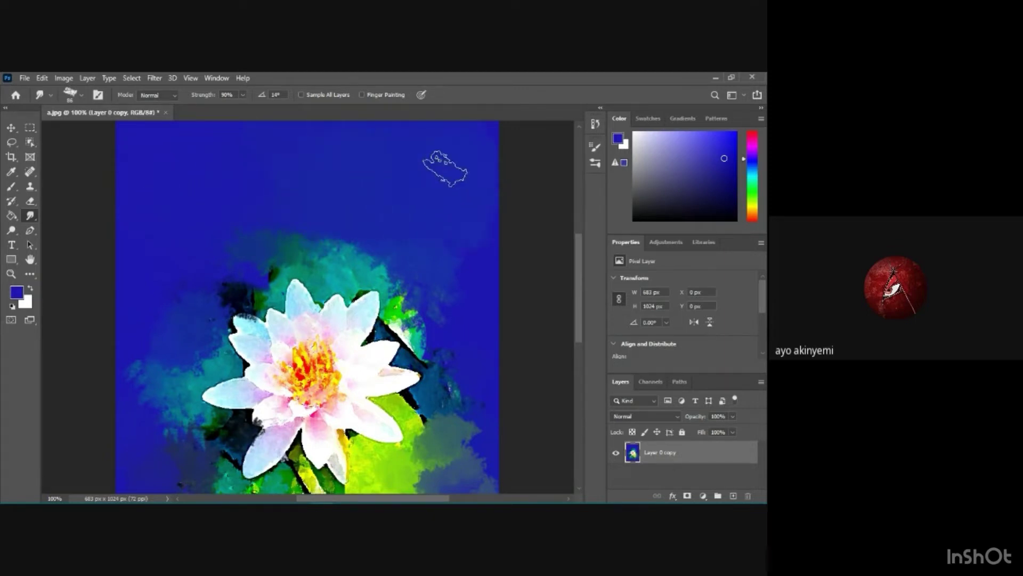
{"action": "mouse_move", "coordinate": [304, 228]}
{"action": "left_mouse_down"}
{"action": "mouse_move", "coordinate": [292, 244]}
{"action": "mouse_move", "coordinate": [339, 253]}
{"action": "left_mouse_up"}
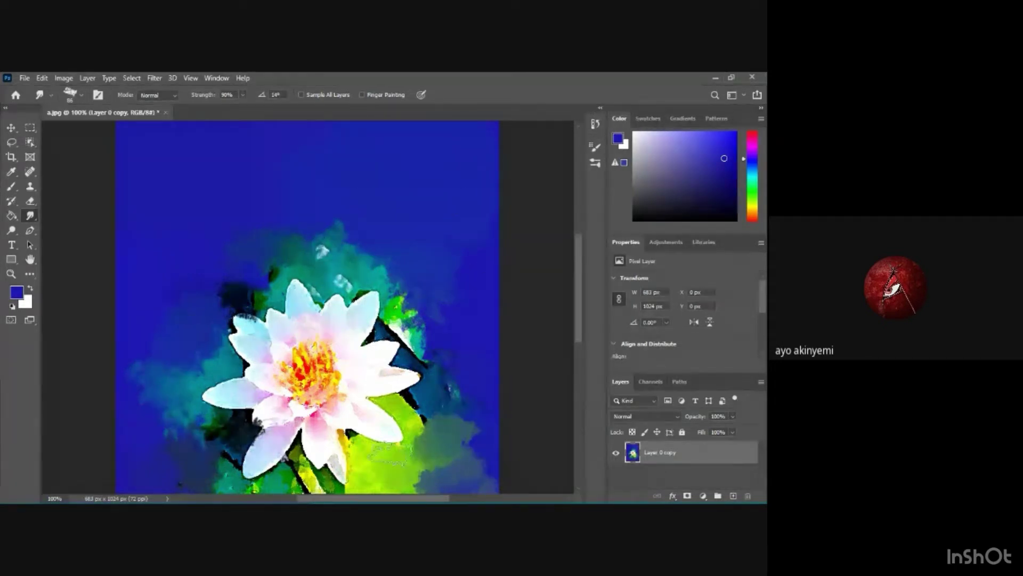
{"action": "scroll", "coordinate": [446, 224], "scroll_direction": "down", "scroll_amount": 4}
{"action": "scroll", "coordinate": [451, 232], "scroll_direction": "down", "scroll_amount": 2}
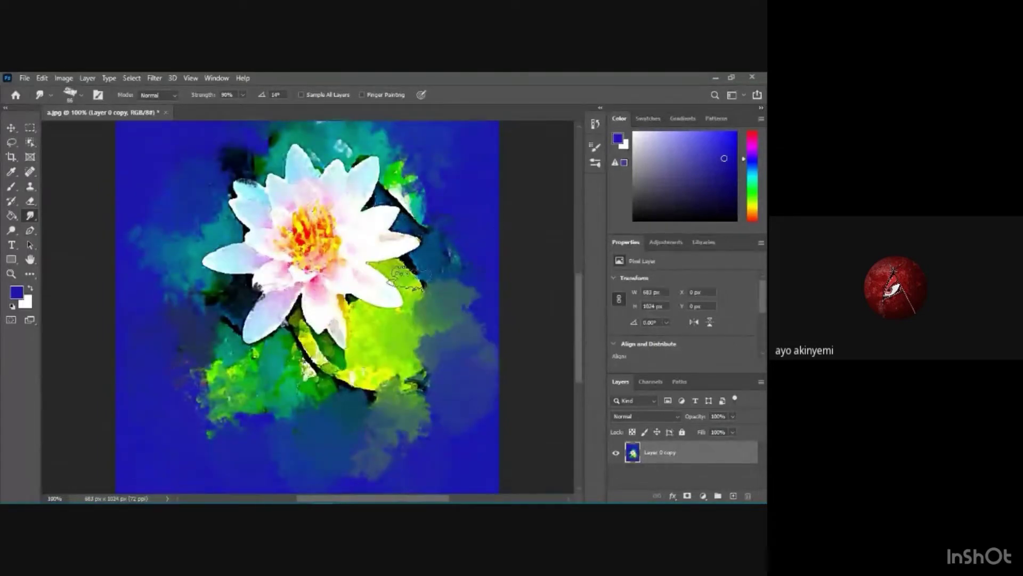
{"action": "key", "text": "ctrl+minus"}
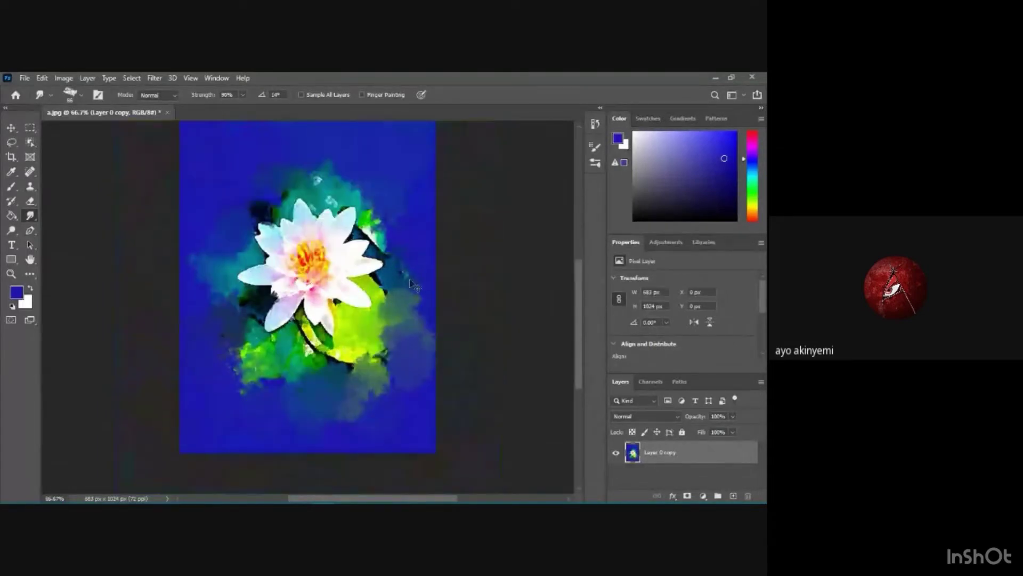
Crop the blue margins from the top, bottom and left of the lily painting
{"action": "key", "text": "ctrl+minus"}
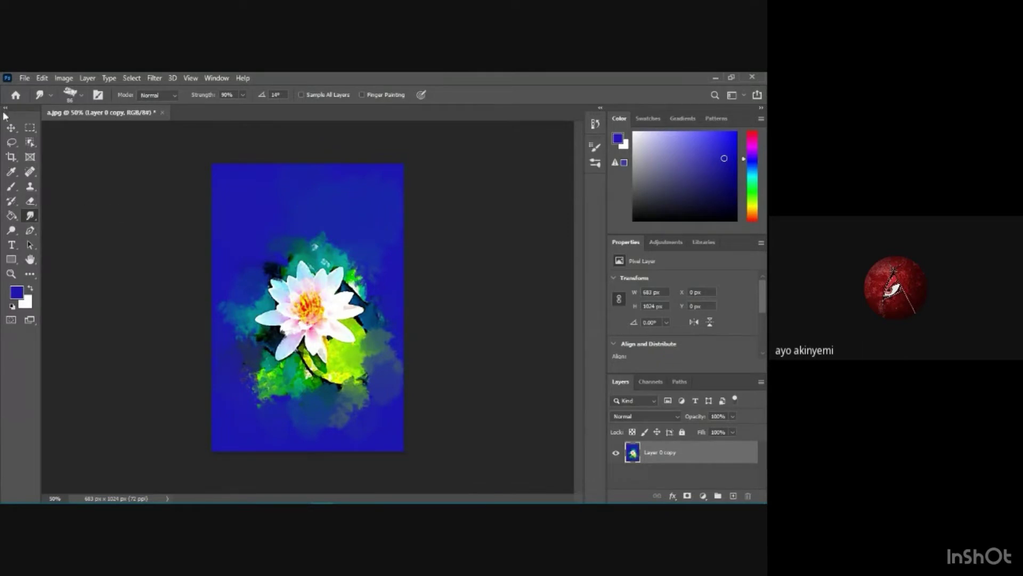
{"action": "left_click", "coordinate": [11, 157]}
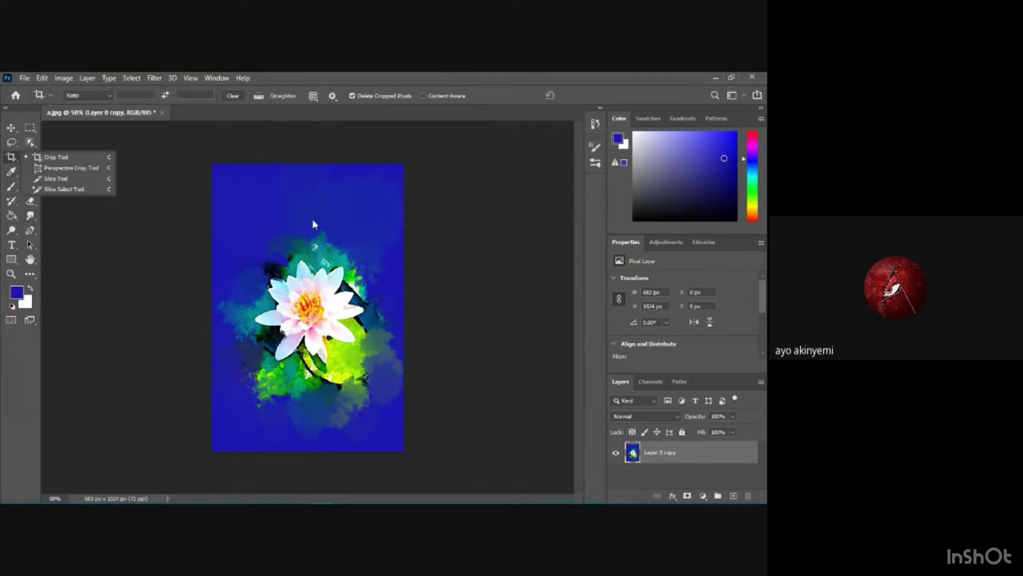
{"action": "left_click_drag", "start_coordinate": [312, 166], "coordinate": [316, 195]}
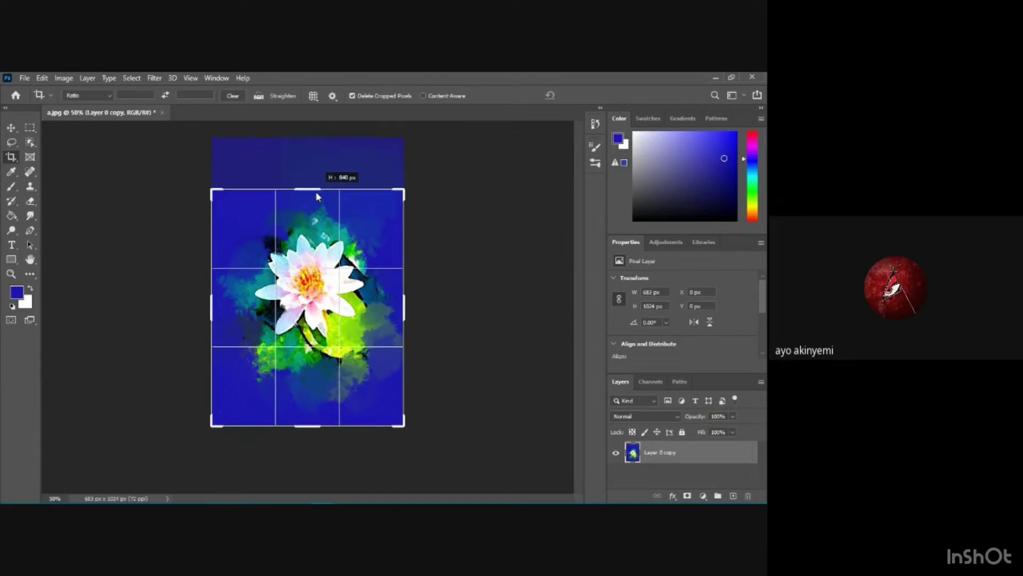
{"action": "left_click_drag", "start_coordinate": [312, 425], "coordinate": [312, 408]}
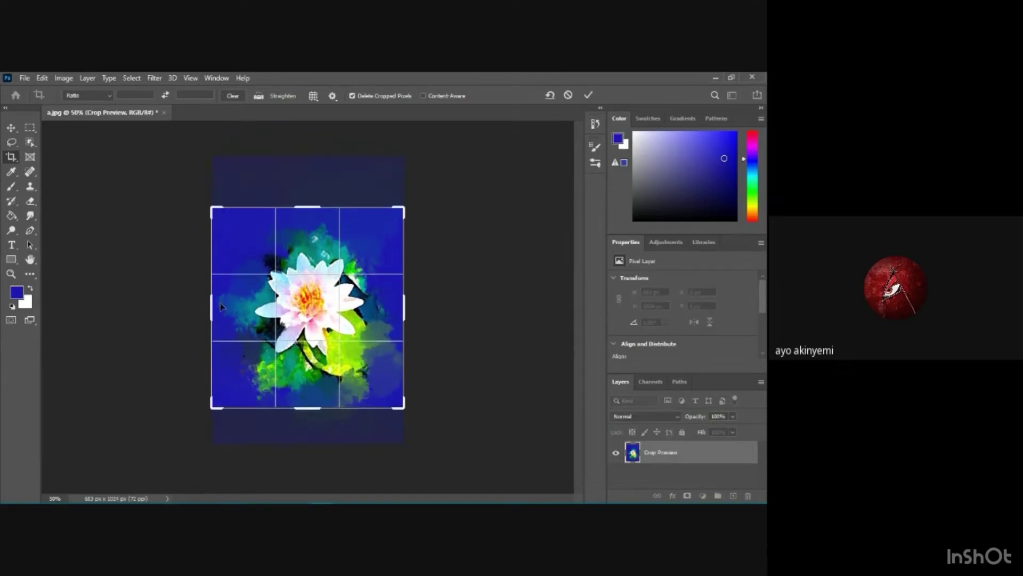
{"action": "left_click_drag", "start_coordinate": [212, 304], "coordinate": [213, 303]}
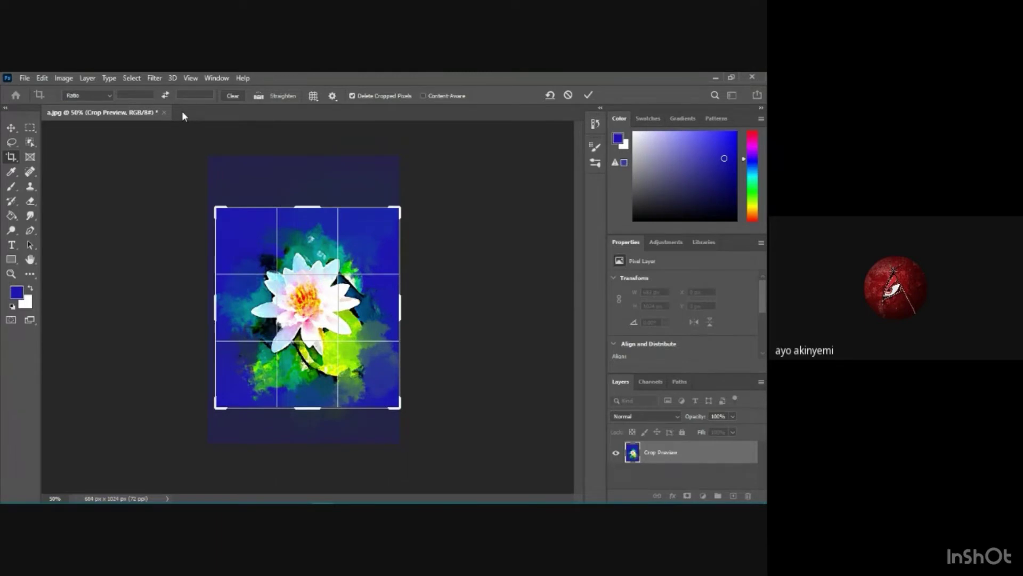
{"action": "key", "text": "Return"}
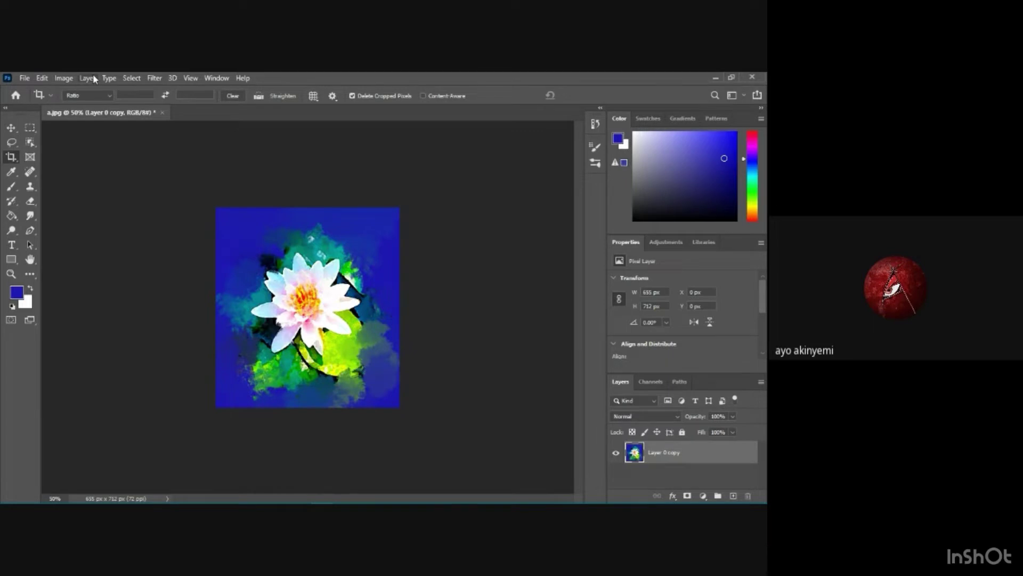
Apply Levels with input values 0, 0.77 and 242 to the cropped image
{"action": "left_click", "coordinate": [62, 77]}
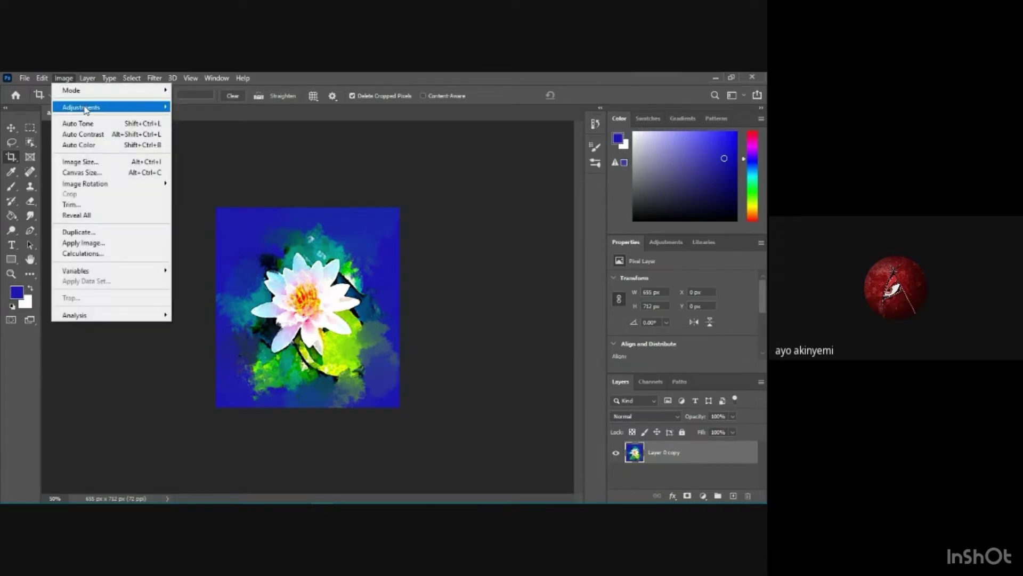
{"action": "mouse_move", "coordinate": [85, 110]}
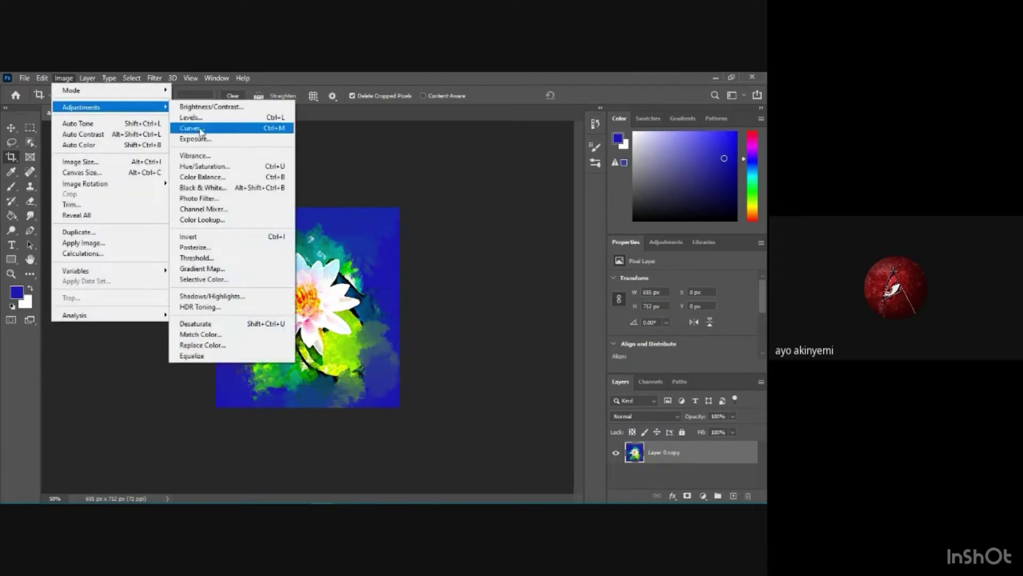
{"action": "left_click", "coordinate": [215, 119]}
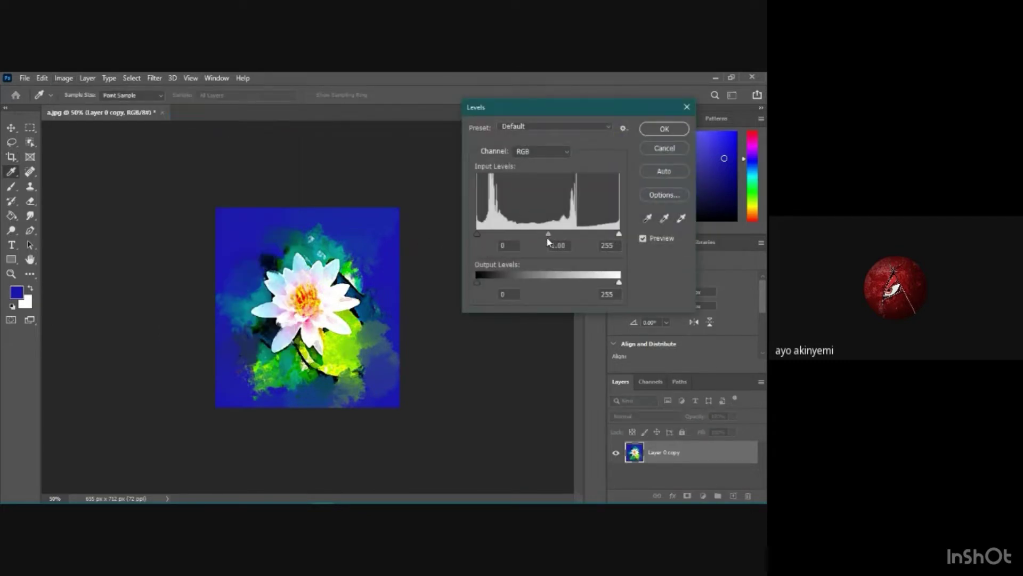
{"action": "mouse_move", "coordinate": [548, 234]}
{"action": "left_mouse_down"}
{"action": "mouse_move", "coordinate": [534, 236]}
{"action": "mouse_move", "coordinate": [612, 235]}
{"action": "left_mouse_up"}
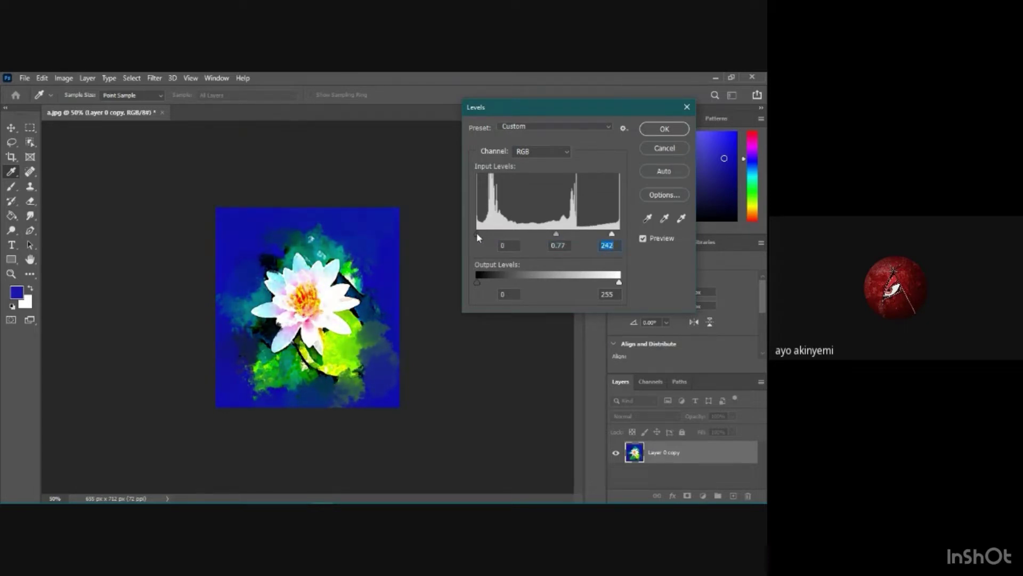
{"action": "left_click_drag", "start_coordinate": [477, 233], "coordinate": [484, 232]}
{"action": "left_click", "coordinate": [653, 128]}
{"action": "key", "text": "c"}
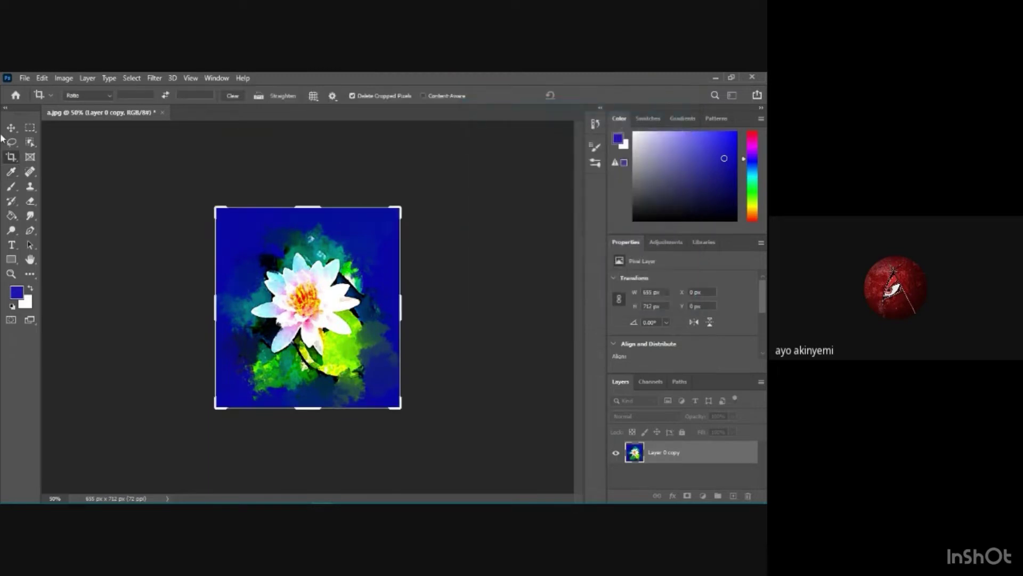
Apply Vibrance +19 and Saturation +26 to the lily image, then start saving it
{"action": "left_click", "coordinate": [30, 245]}
{"action": "left_click", "coordinate": [62, 78]}
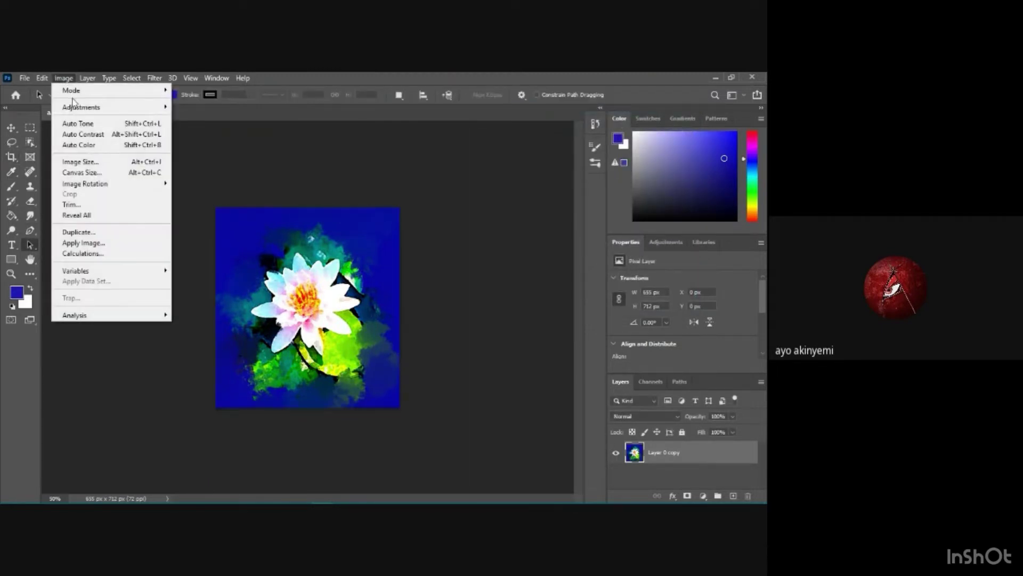
{"action": "mouse_move", "coordinate": [79, 107]}
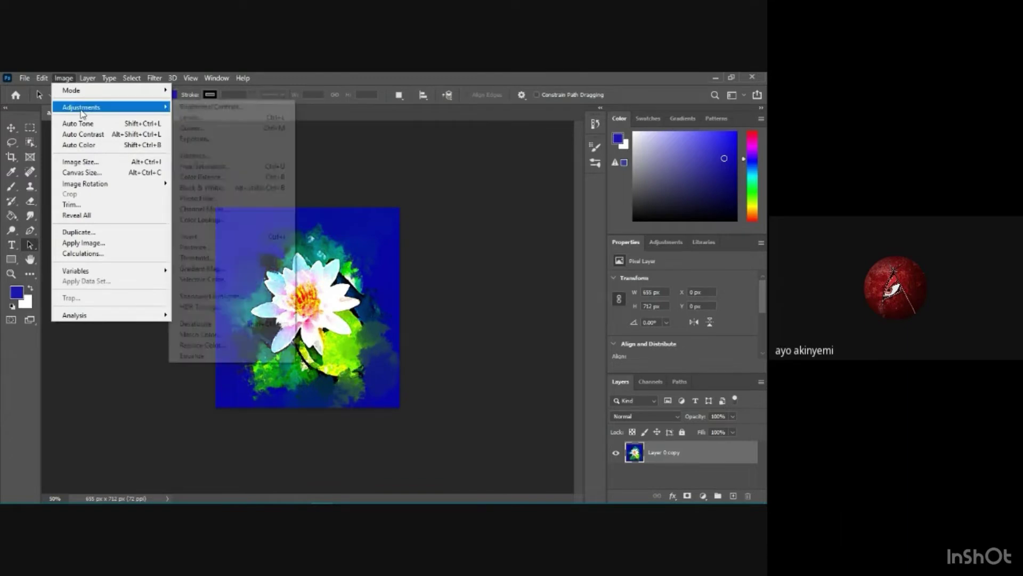
{"action": "left_click", "coordinate": [231, 155]}
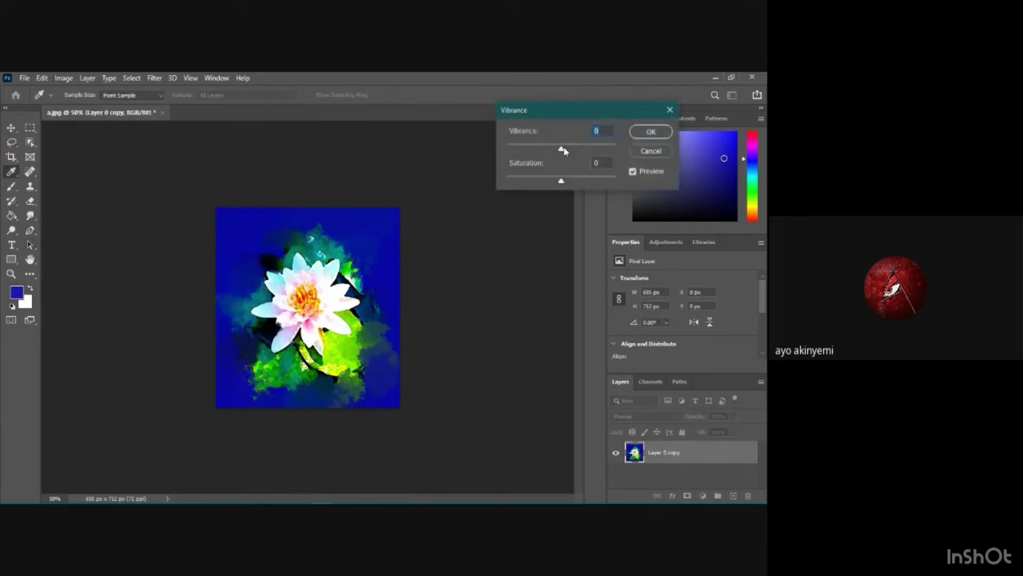
{"action": "mouse_move", "coordinate": [562, 149]}
{"action": "left_mouse_down"}
{"action": "mouse_move", "coordinate": [583, 146]}
{"action": "mouse_move", "coordinate": [571, 143]}
{"action": "left_mouse_up"}
{"action": "left_click_drag", "start_coordinate": [562, 180], "coordinate": [577, 181]}
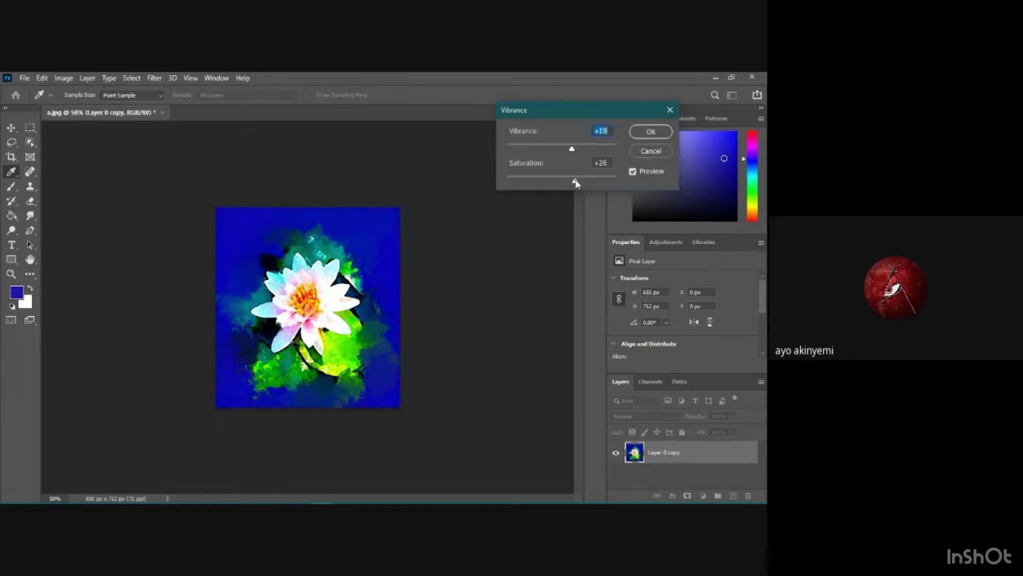
{"action": "left_click", "coordinate": [650, 131]}
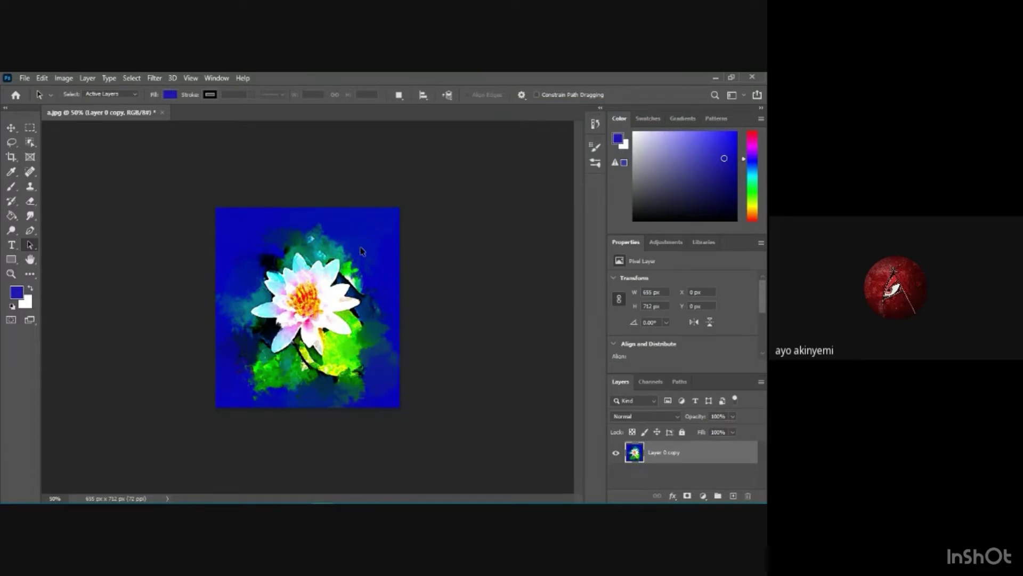
{"action": "key", "text": "ctrl+s"}
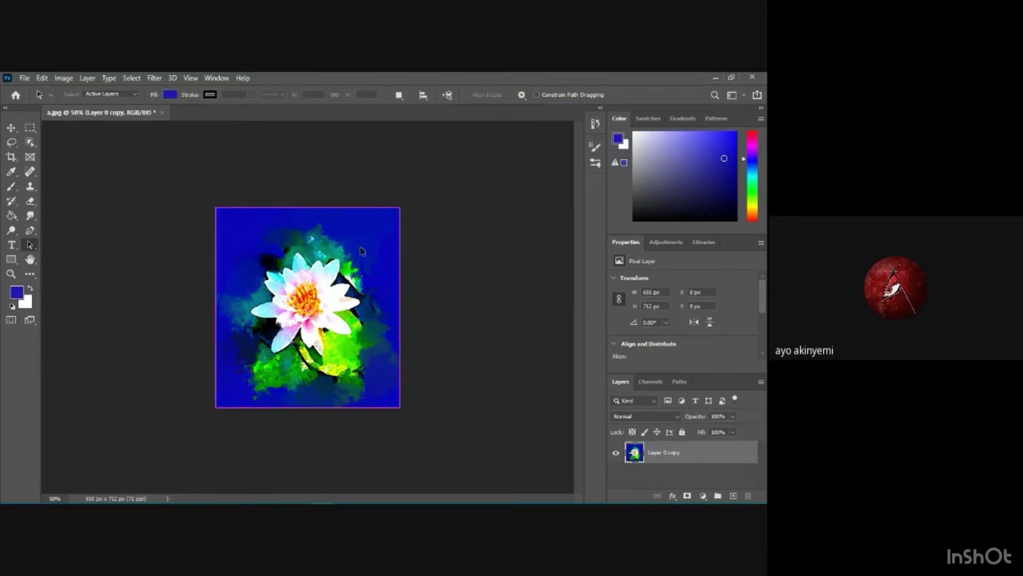
Save the image on the computer as PNG '2' in Pictures, accepting PNG options
{"action": "left_click", "coordinate": [462, 396]}
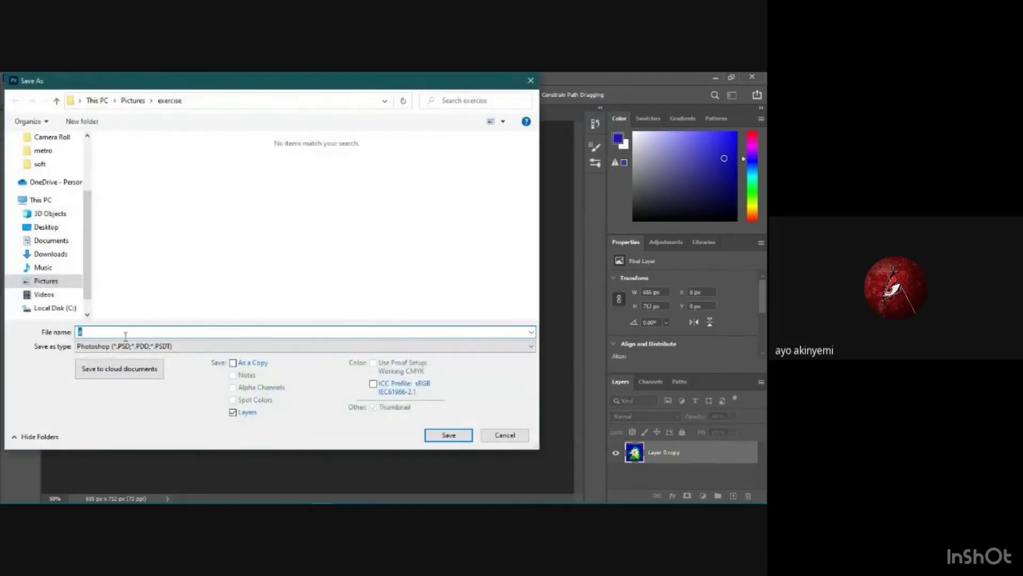
{"action": "left_click", "coordinate": [171, 347]}
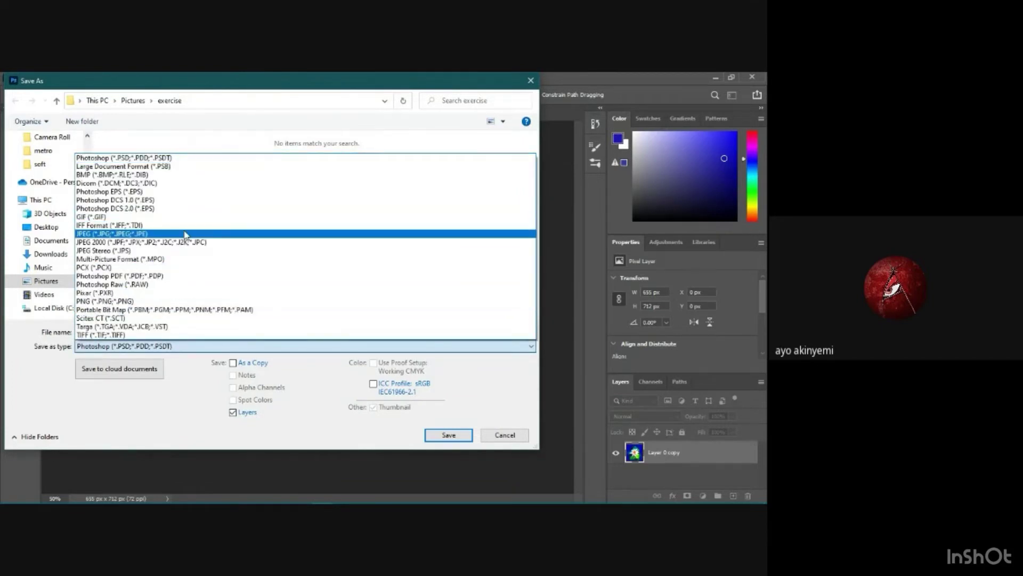
{"action": "left_click", "coordinate": [167, 301]}
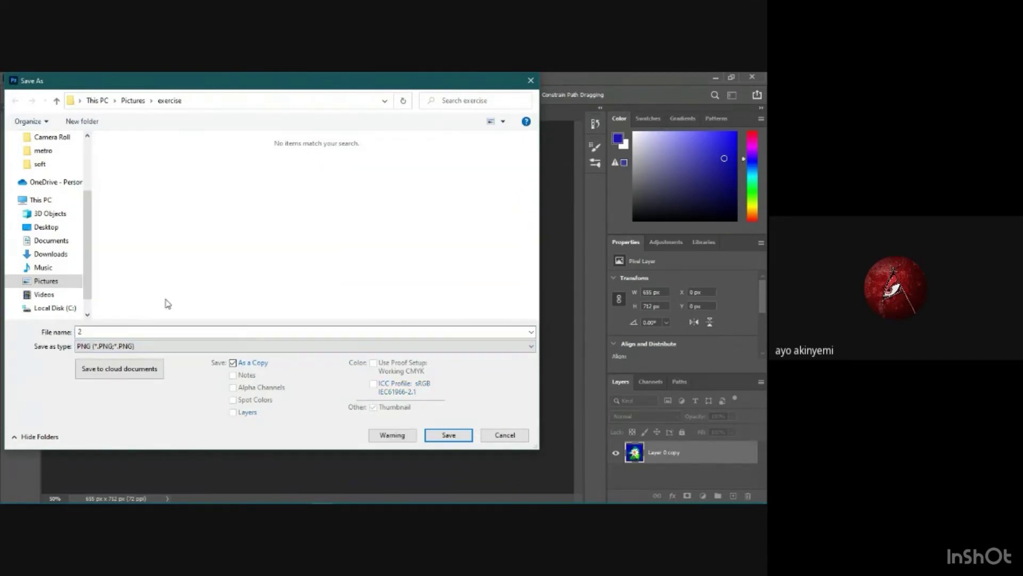
{"action": "left_click", "coordinate": [132, 101]}
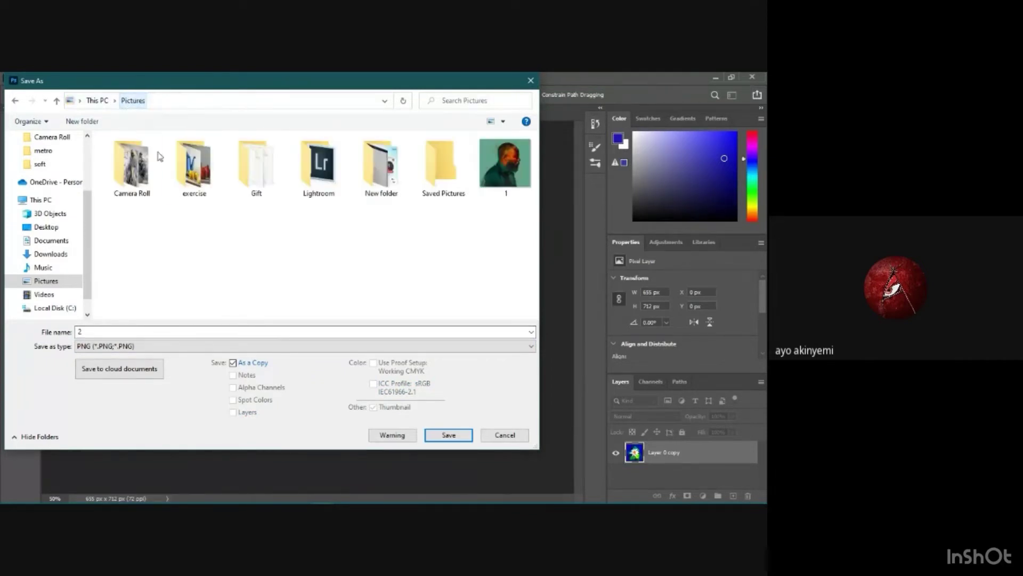
{"action": "left_click", "coordinate": [447, 436]}
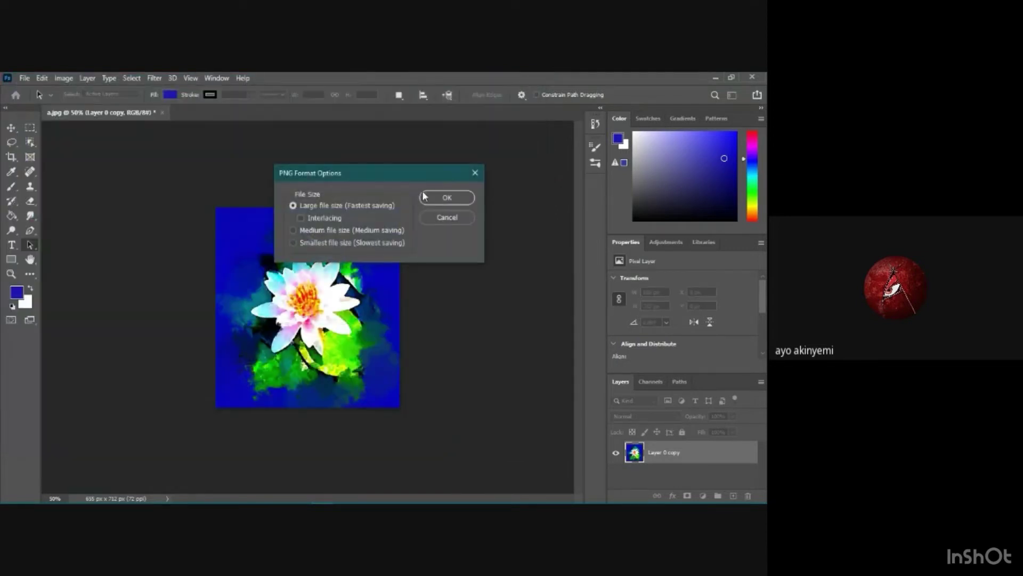
{"action": "left_click", "coordinate": [443, 198]}
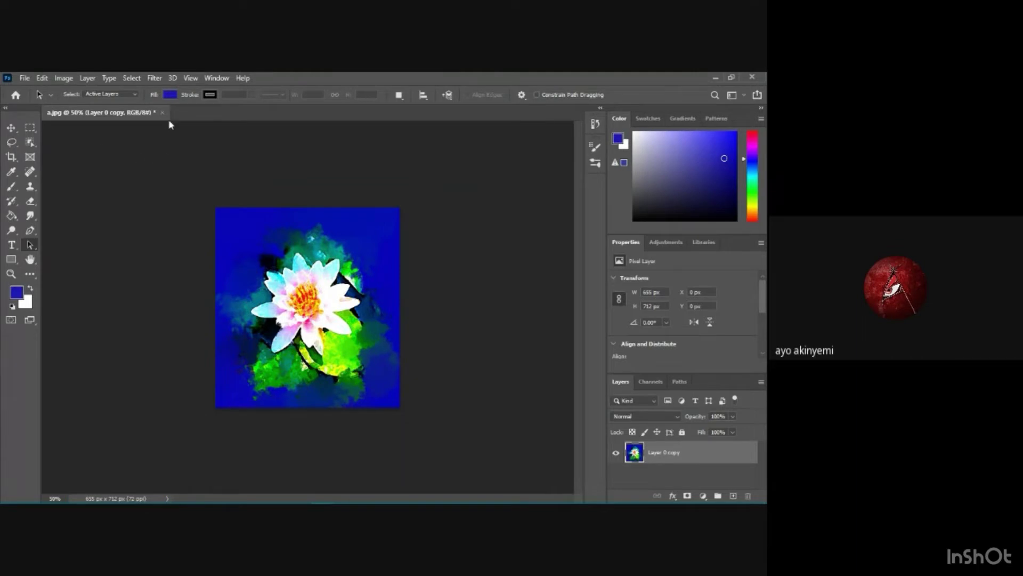
{"action": "left_click", "coordinate": [23, 78]}
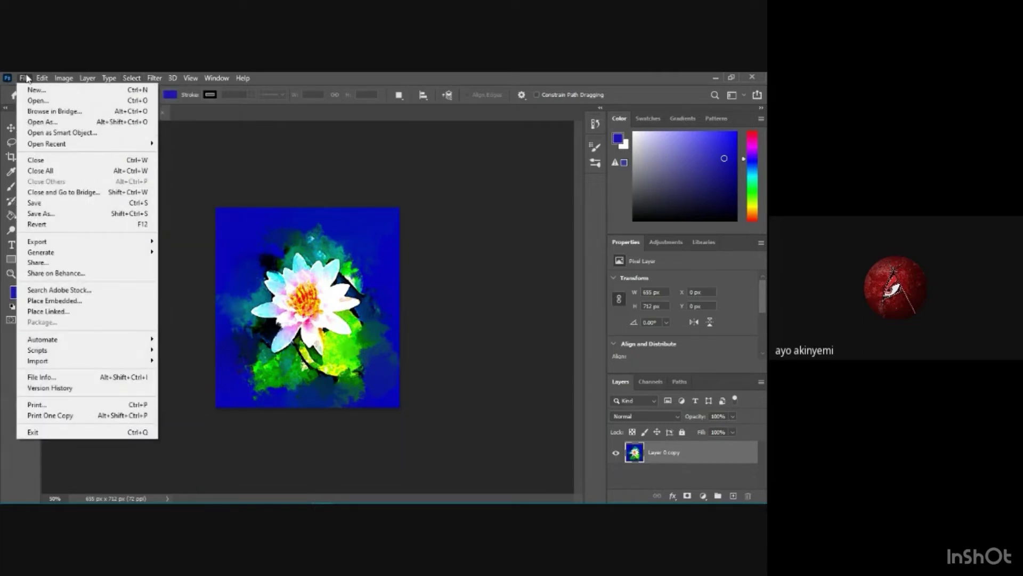
Open the still-life image f from the exercise folder
{"action": "left_click", "coordinate": [33, 99]}
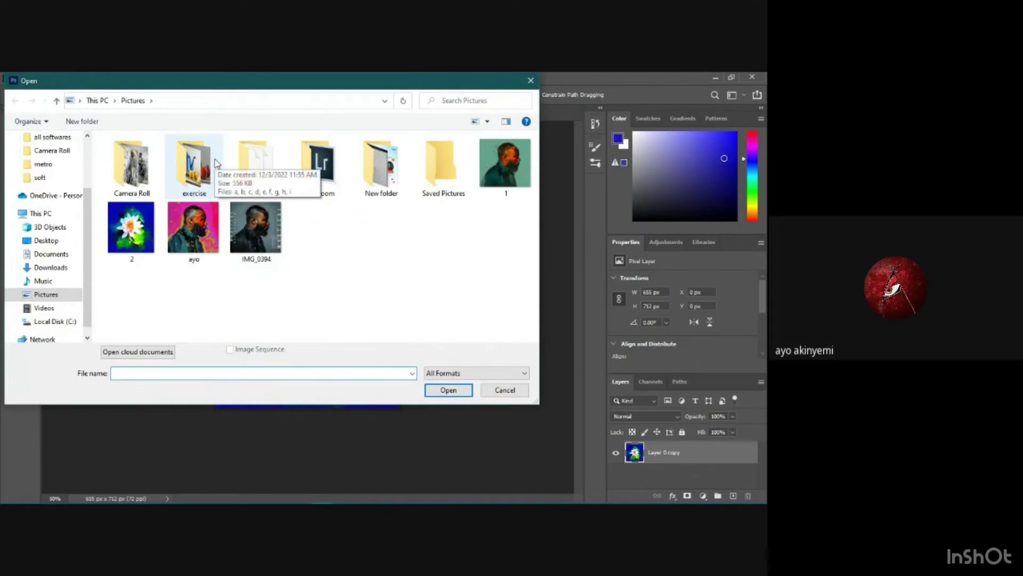
{"action": "double_click", "coordinate": [194, 165]}
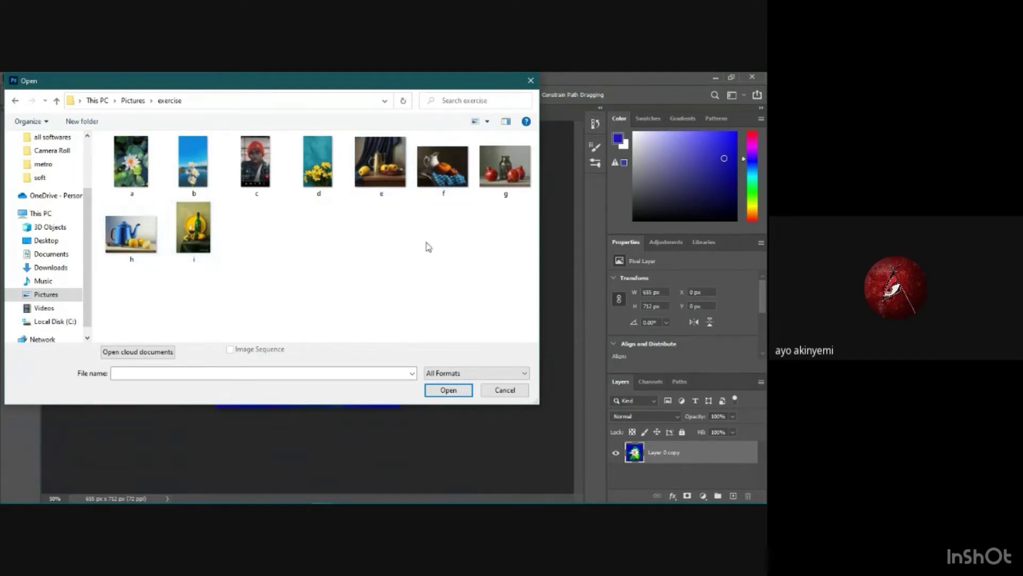
{"action": "left_click", "coordinate": [443, 176]}
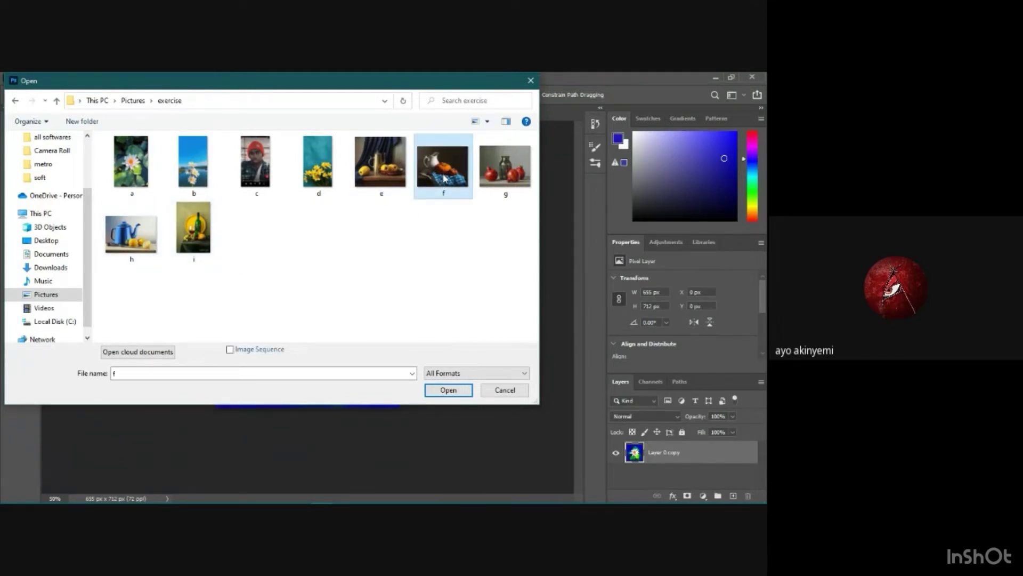
{"action": "left_click", "coordinate": [448, 390]}
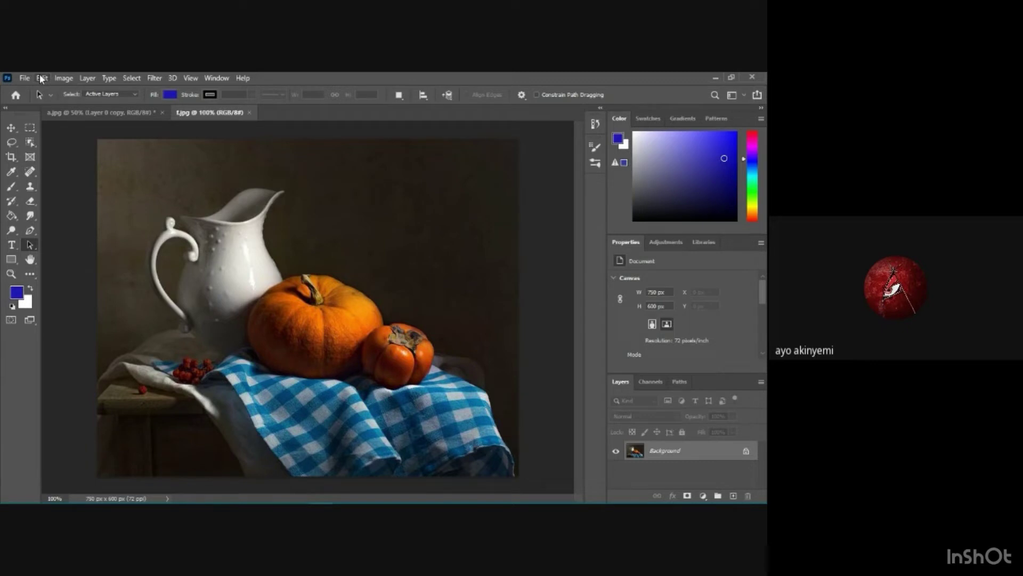
Try Auto in the Levels dialog on the still-life photo, then cancel it
{"action": "left_click", "coordinate": [69, 77]}
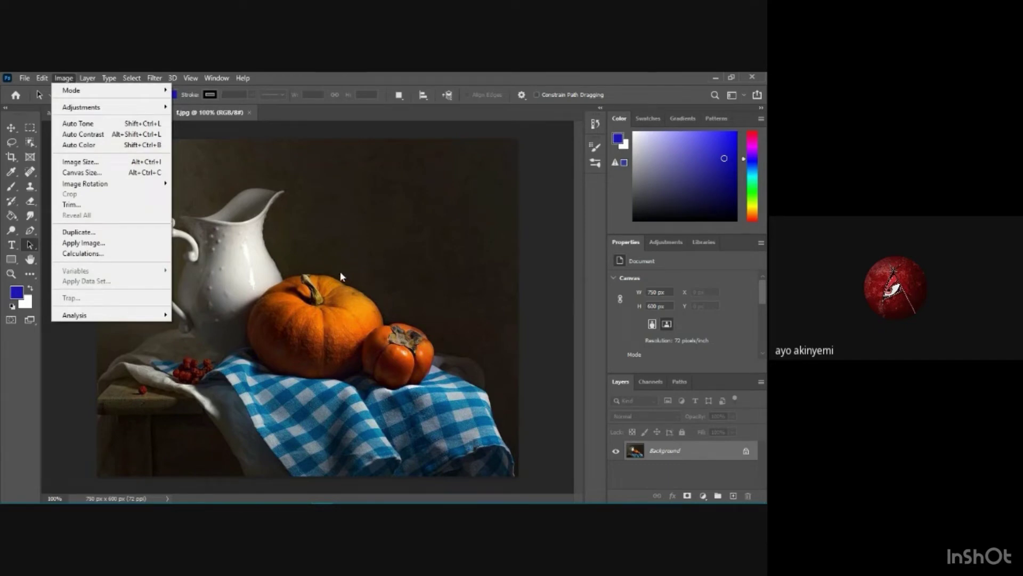
{"action": "left_click", "coordinate": [60, 78]}
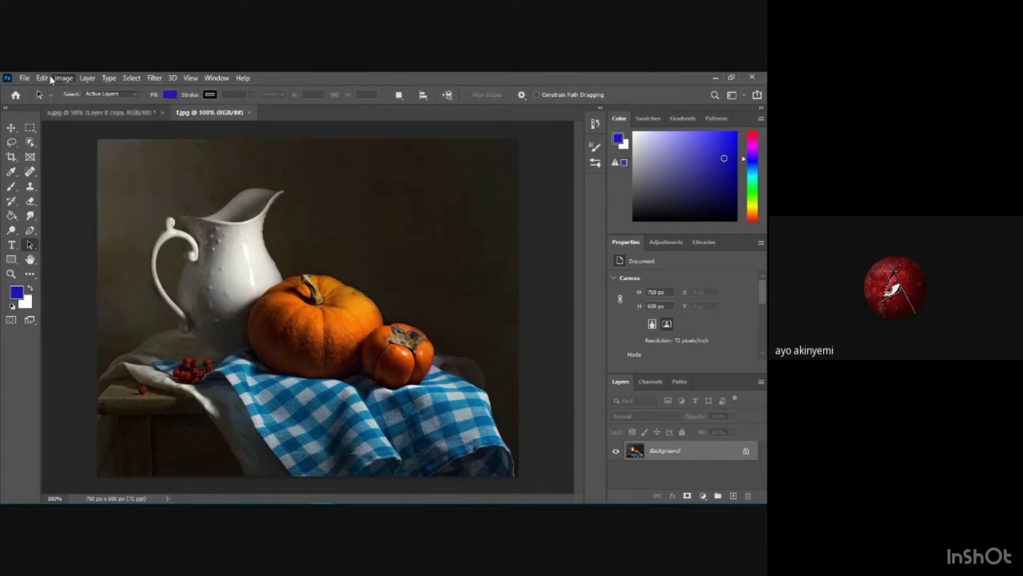
{"action": "left_click", "coordinate": [42, 78]}
{"action": "mouse_move", "coordinate": [68, 79]}
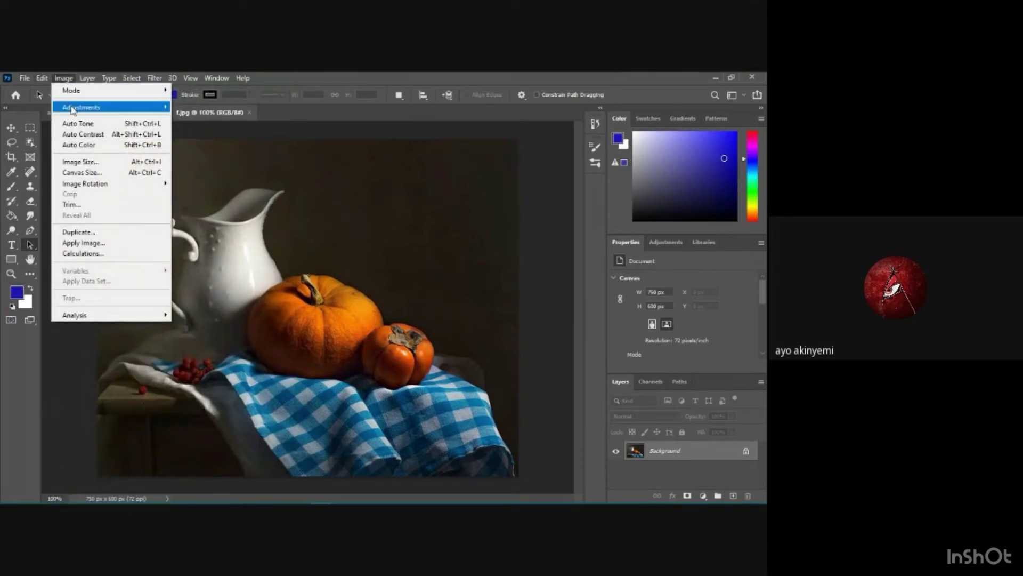
{"action": "mouse_move", "coordinate": [74, 110]}
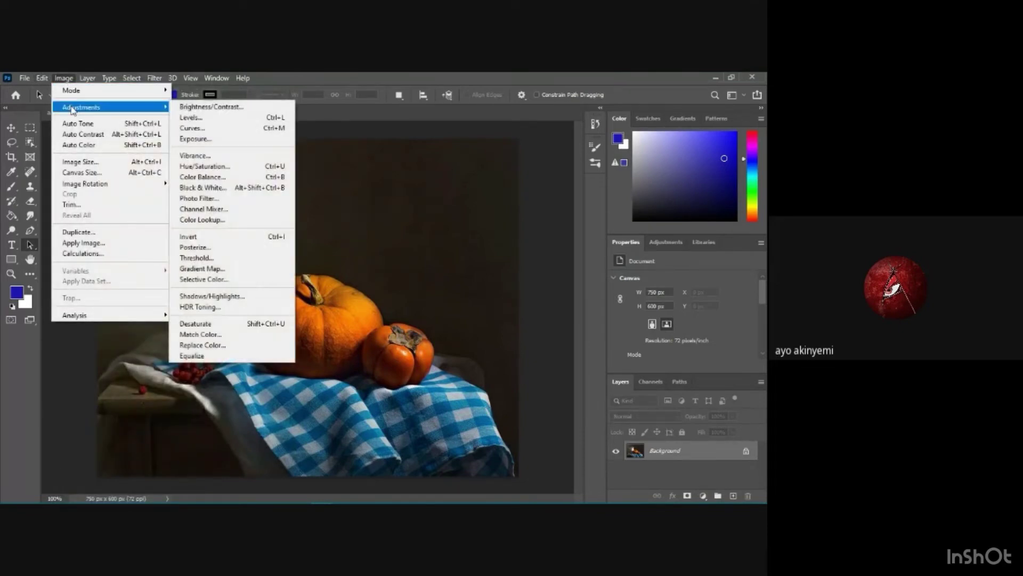
{"action": "left_click", "coordinate": [193, 118]}
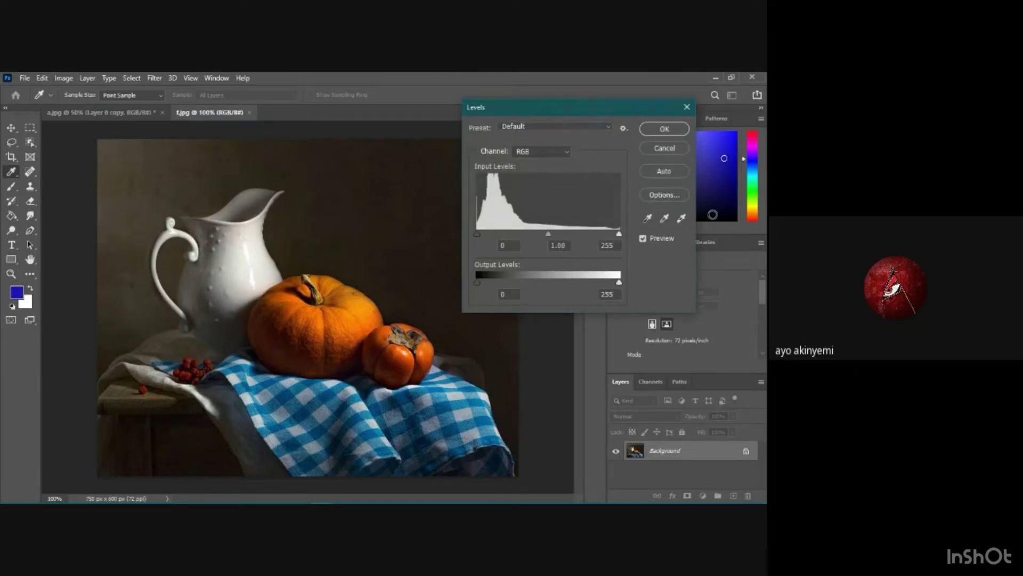
{"action": "left_click", "coordinate": [673, 171]}
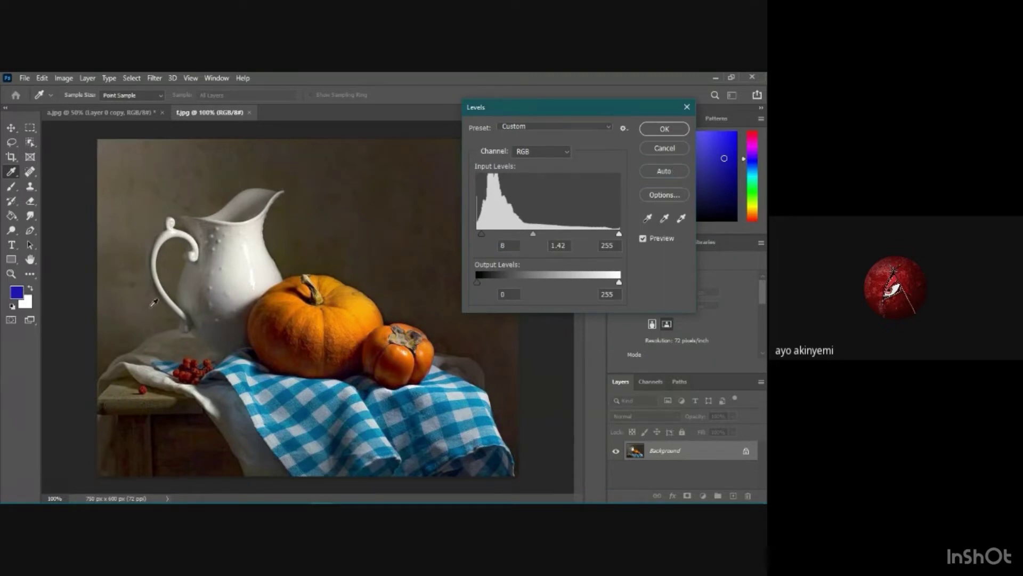
{"action": "left_click", "coordinate": [666, 148]}
{"action": "key", "text": "a"}
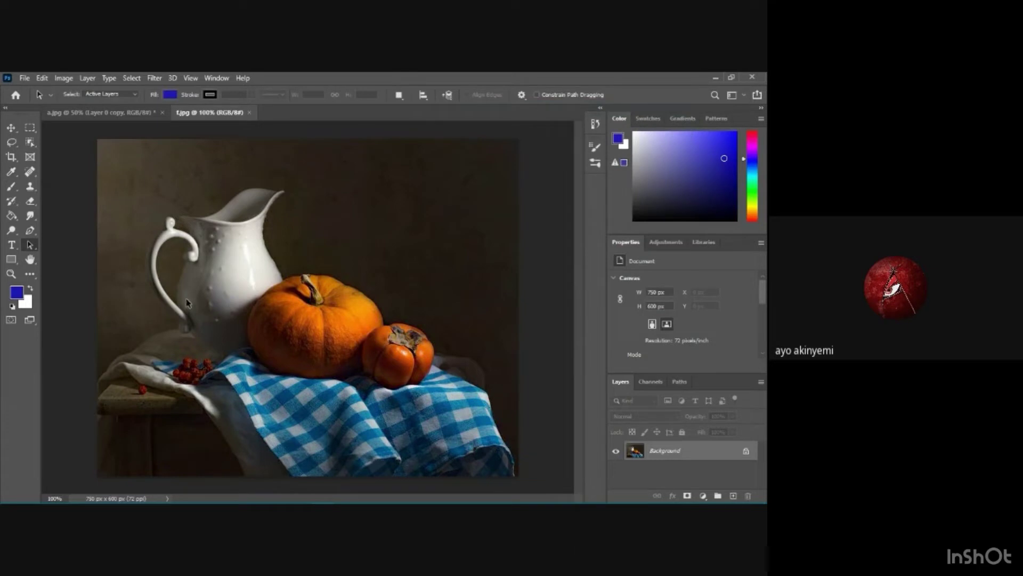
Reapply Auto Levels, giving inputs 8, 1.42 and 255, and confirm it
{"action": "left_click", "coordinate": [63, 78]}
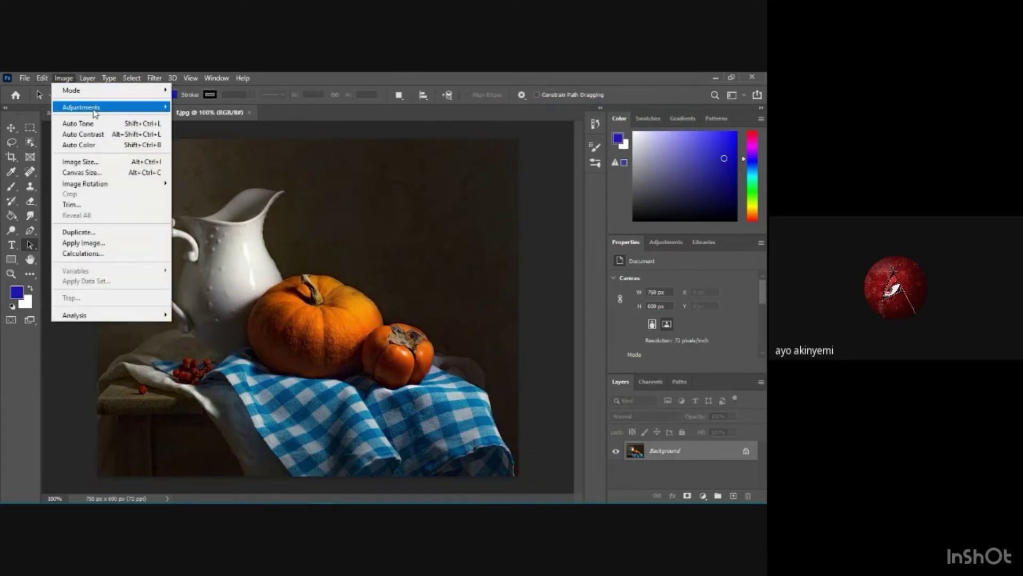
{"action": "mouse_move", "coordinate": [95, 109]}
{"action": "left_click", "coordinate": [187, 118]}
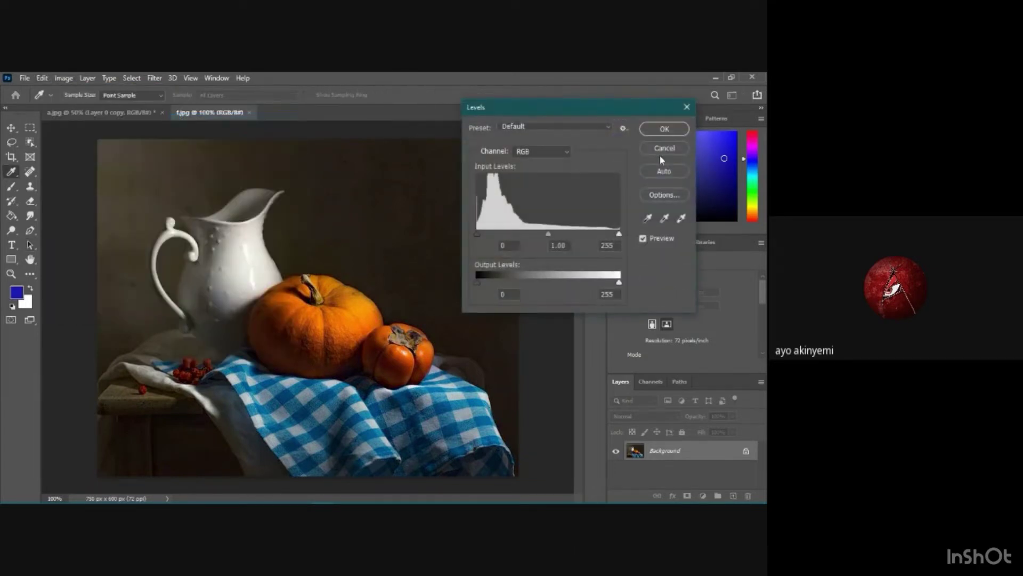
{"action": "left_click", "coordinate": [665, 171]}
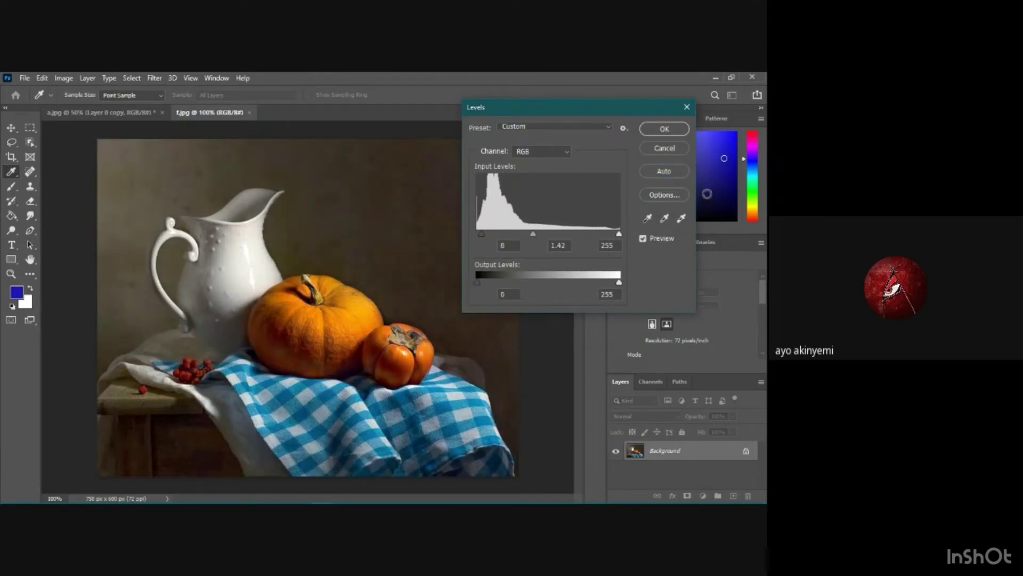
{"action": "left_click", "coordinate": [666, 129]}
{"action": "key", "text": "a"}
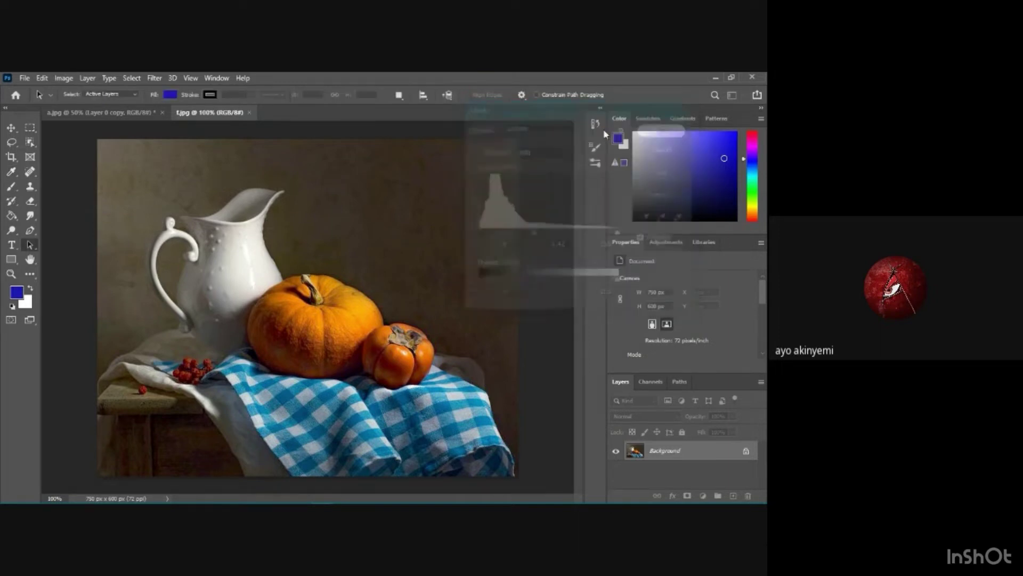
{"action": "left_click", "coordinate": [64, 78]}
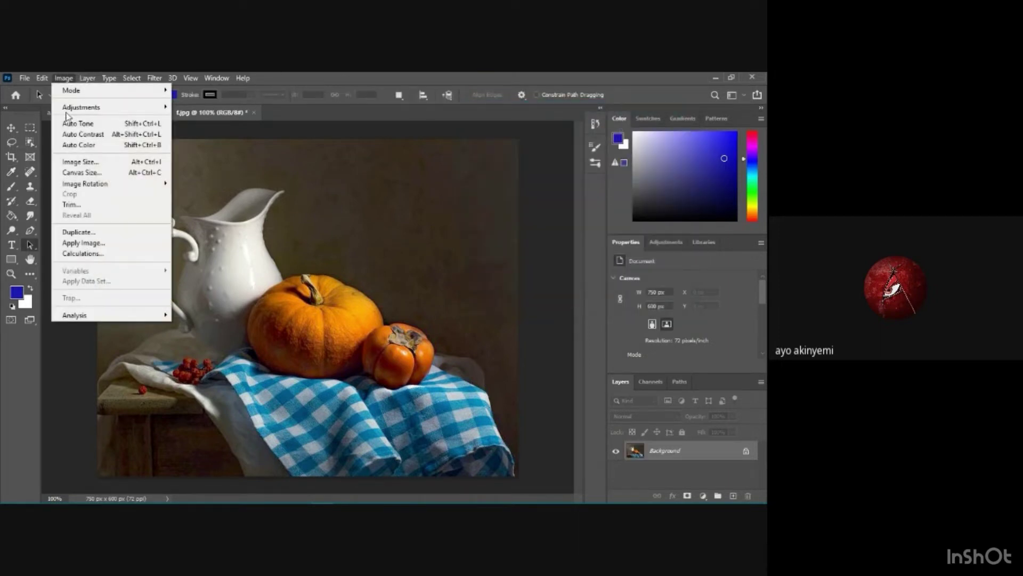
Open the Vibrance adjustment for the brightened still-life photo, leaving vibrance and saturation at 0
{"action": "mouse_move", "coordinate": [143, 110]}
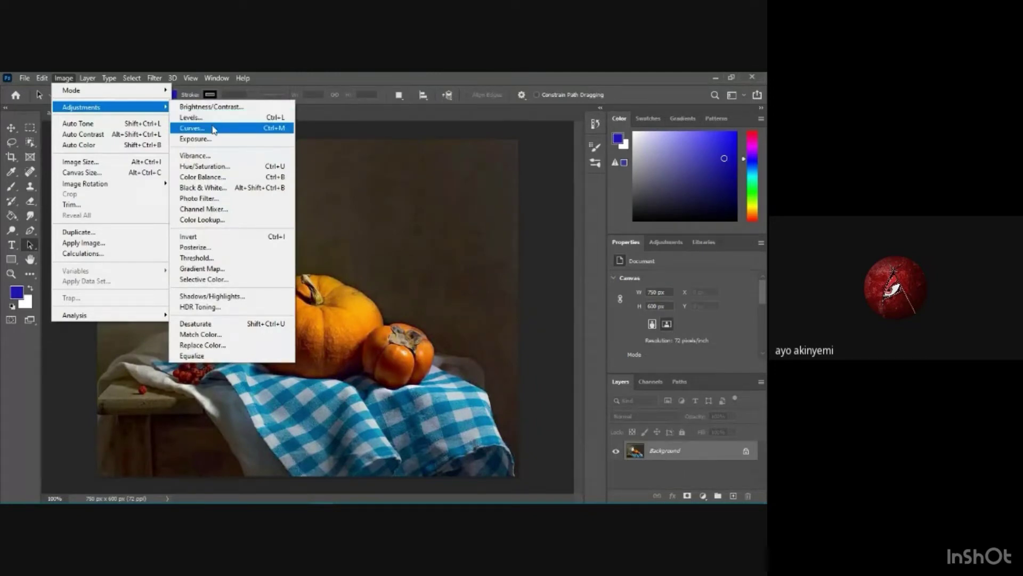
{"action": "left_click", "coordinate": [215, 156]}
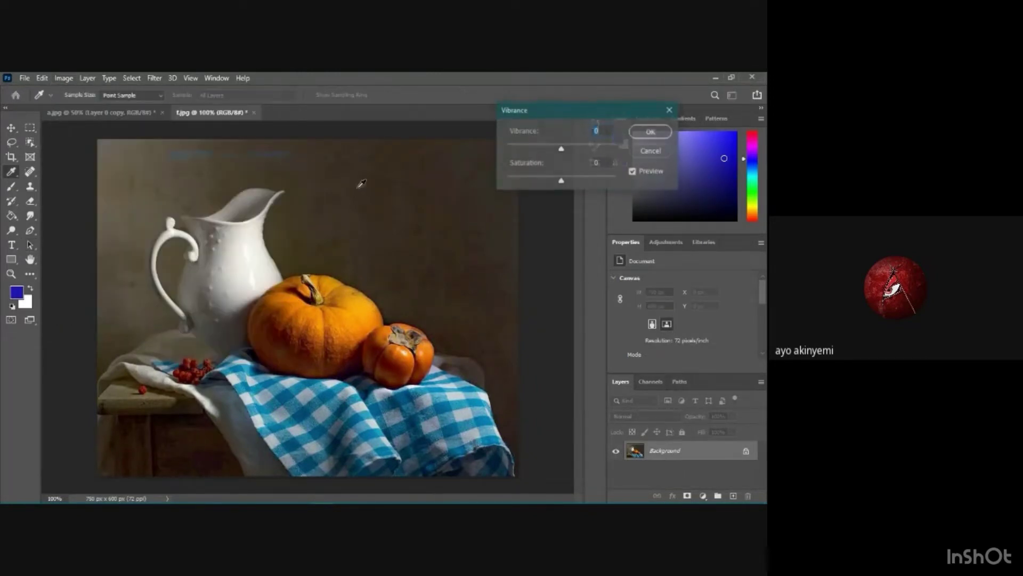
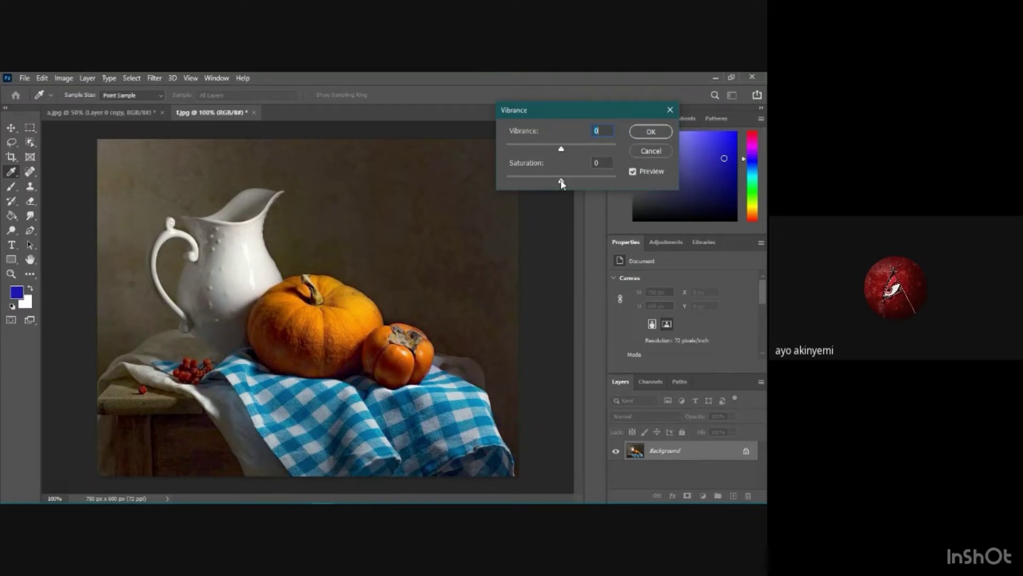
Raise both Vibrance and Saturation to +100 and apply the adjustment
{"action": "left_click_drag", "start_coordinate": [562, 183], "coordinate": [602, 174]}
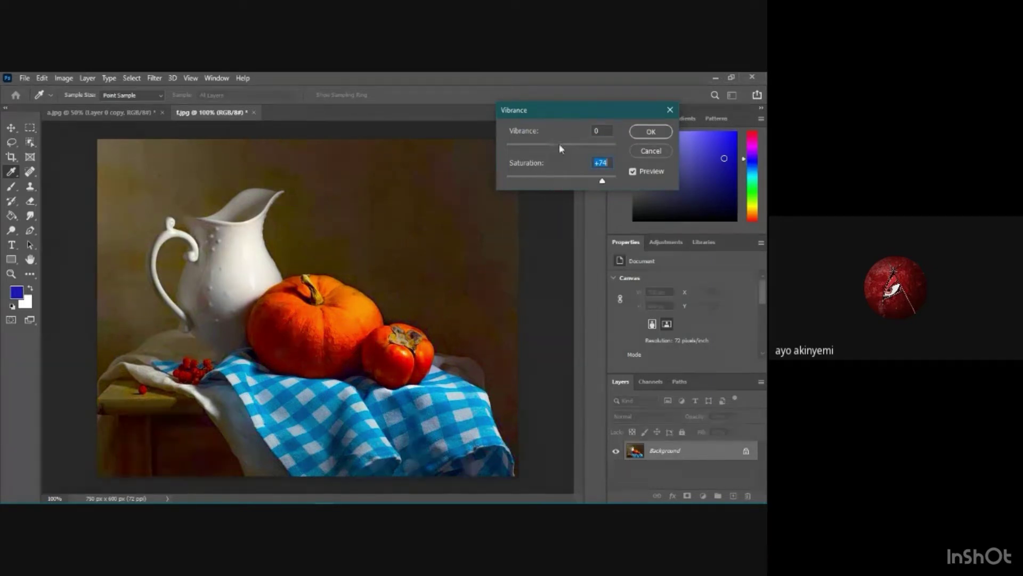
{"action": "left_click_drag", "start_coordinate": [561, 147], "coordinate": [618, 140]}
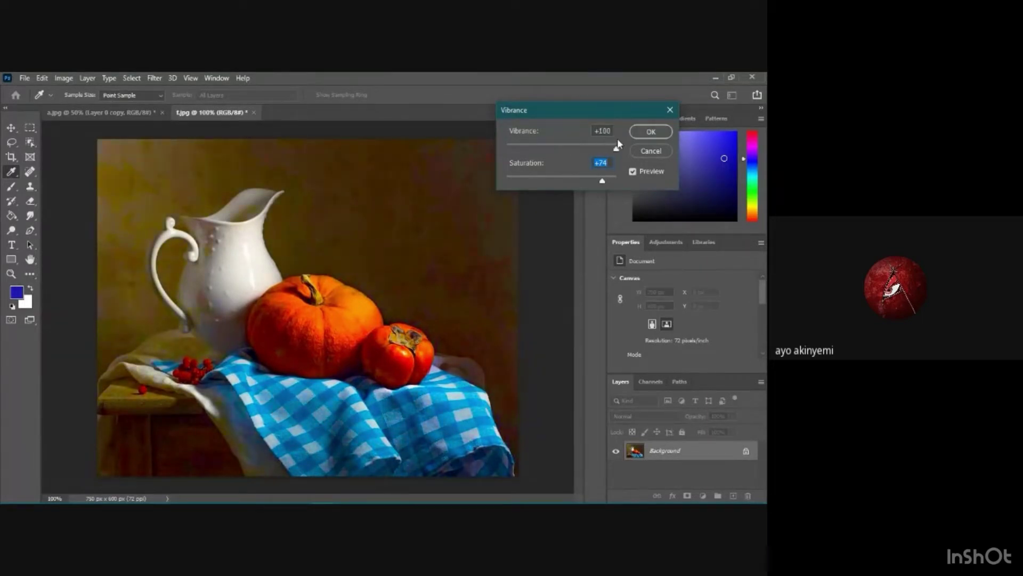
{"action": "left_click_drag", "start_coordinate": [626, 177], "coordinate": [640, 174]}
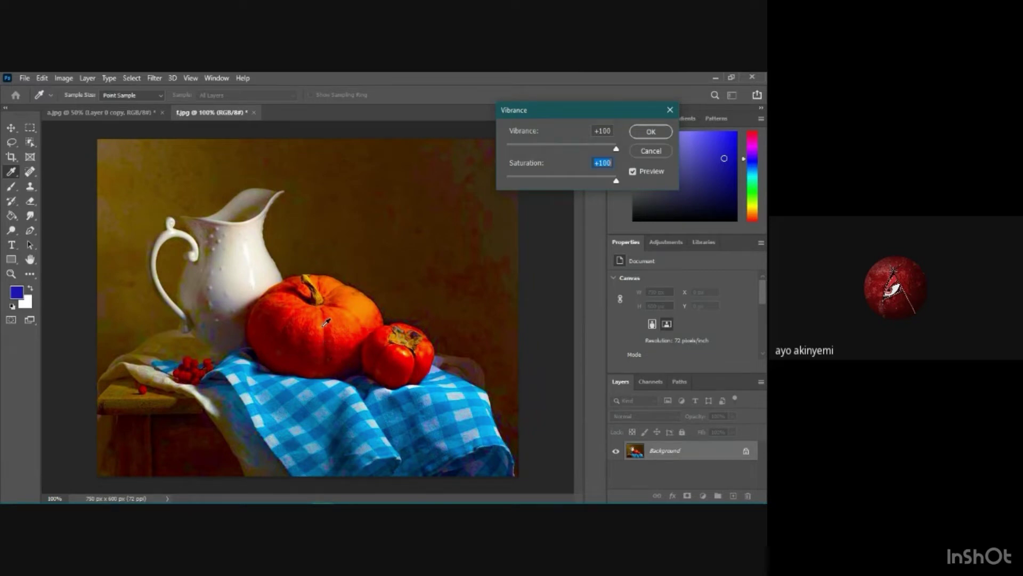
{"action": "left_click", "coordinate": [650, 132]}
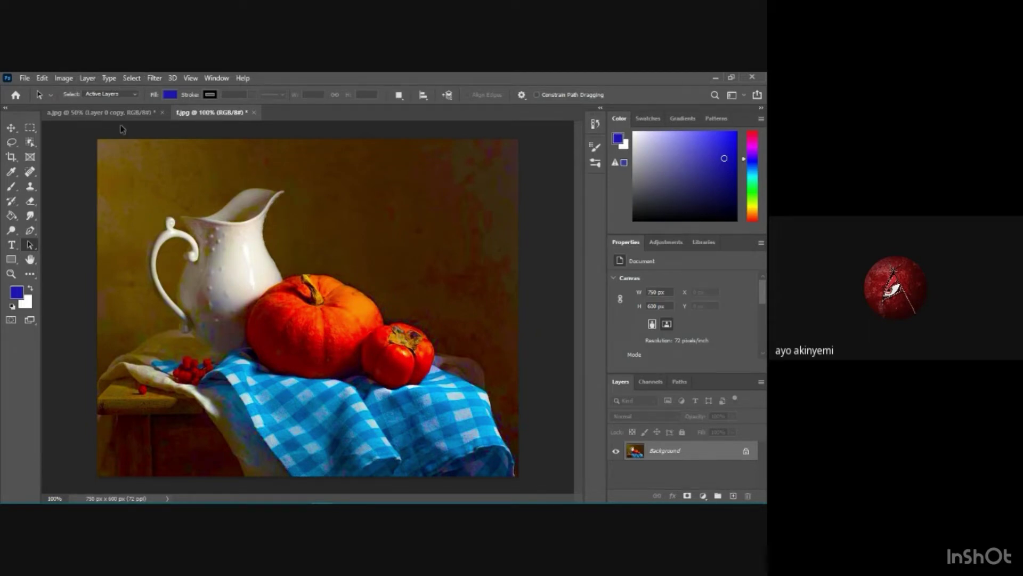
Open the Photo Filter adjustment from Image > Adjustments, after dismissing the menu once
{"action": "left_click", "coordinate": [64, 79]}
{"action": "mouse_move", "coordinate": [82, 110]}
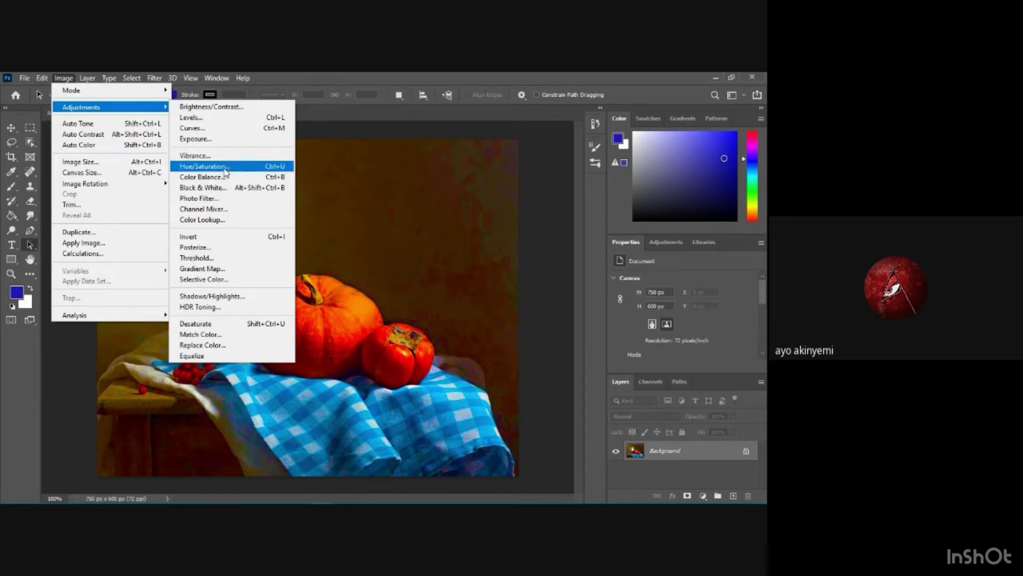
{"action": "left_click", "coordinate": [401, 220]}
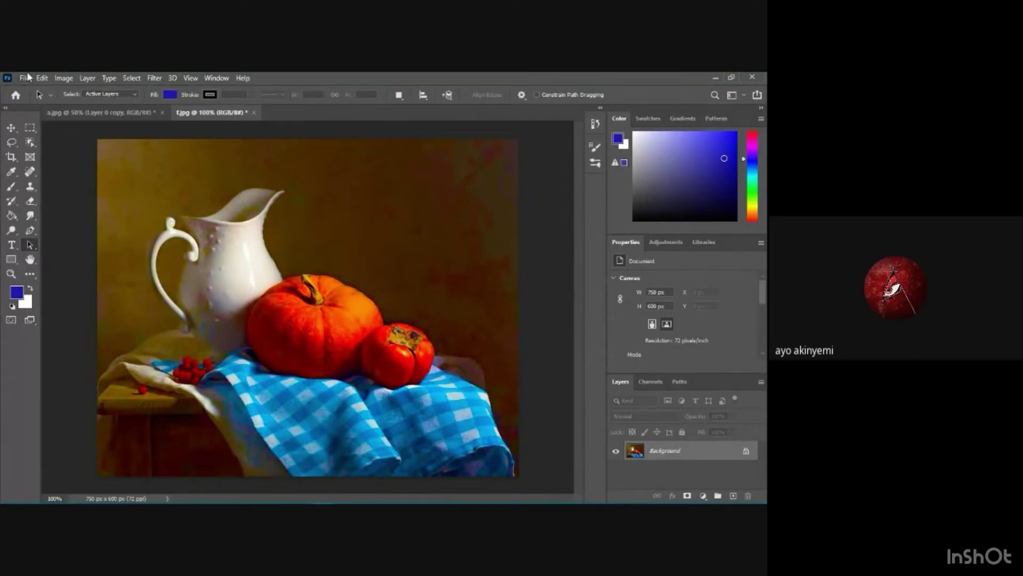
{"action": "left_click", "coordinate": [57, 78]}
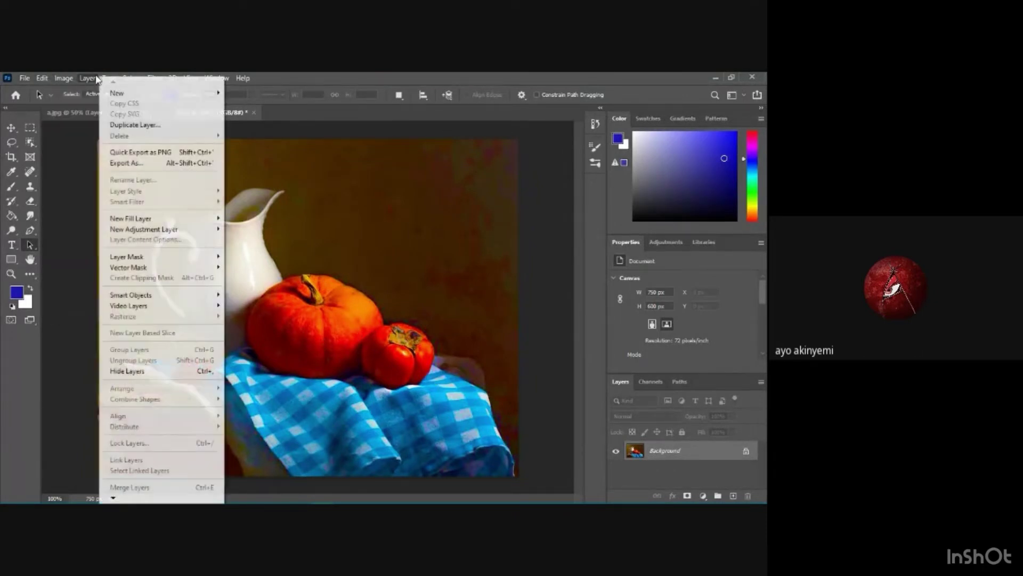
{"action": "mouse_move", "coordinate": [113, 189]}
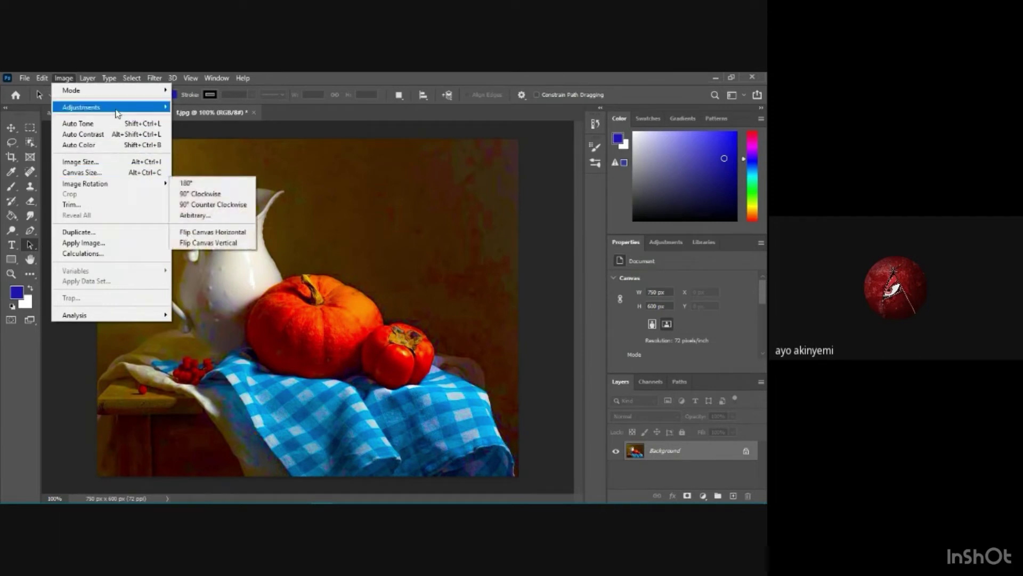
{"action": "mouse_move", "coordinate": [116, 108]}
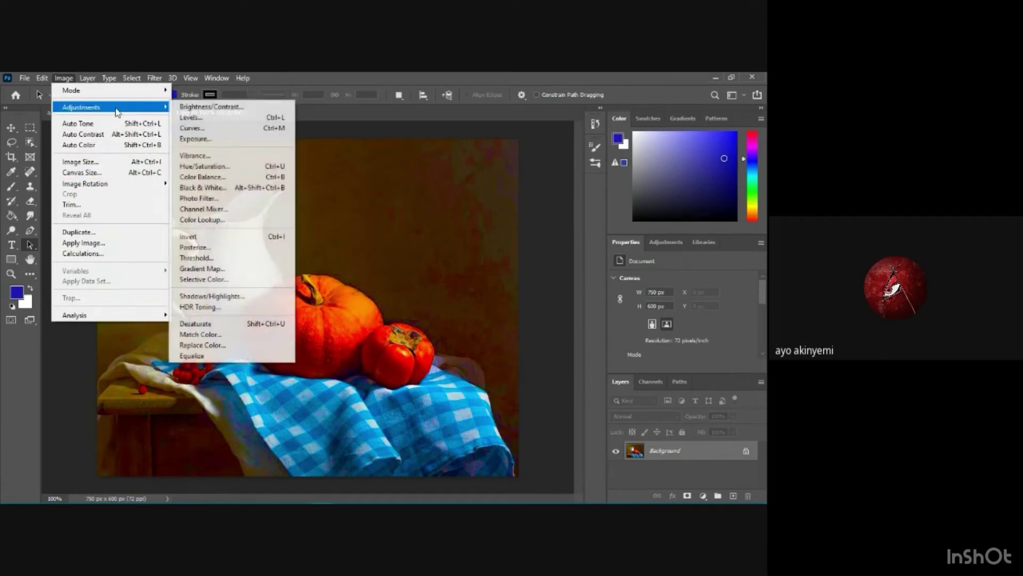
{"action": "left_click", "coordinate": [225, 200]}
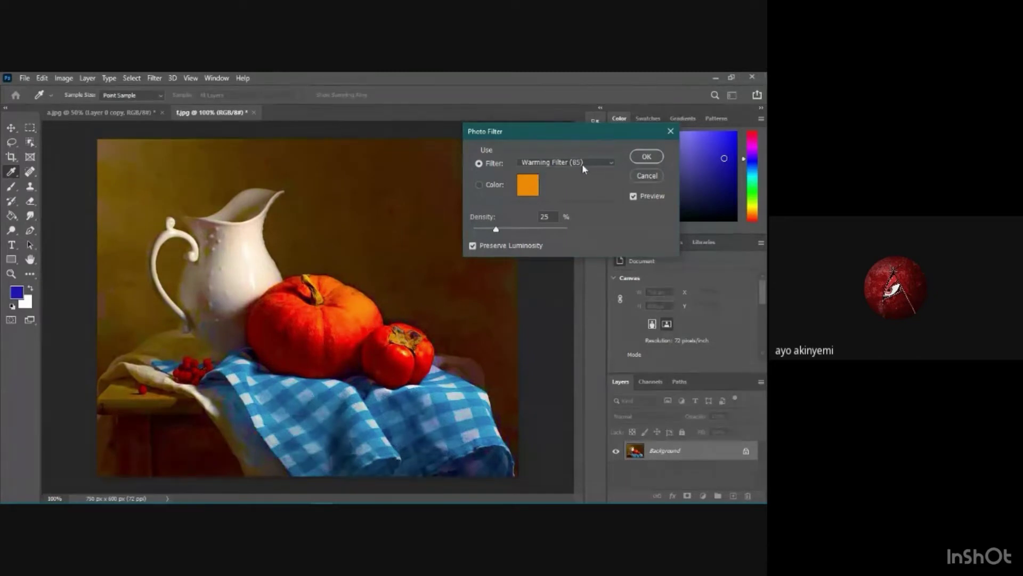
Try Cooling Filter (80) and (82), then select the Yellow photo filter
{"action": "left_click", "coordinate": [611, 165]}
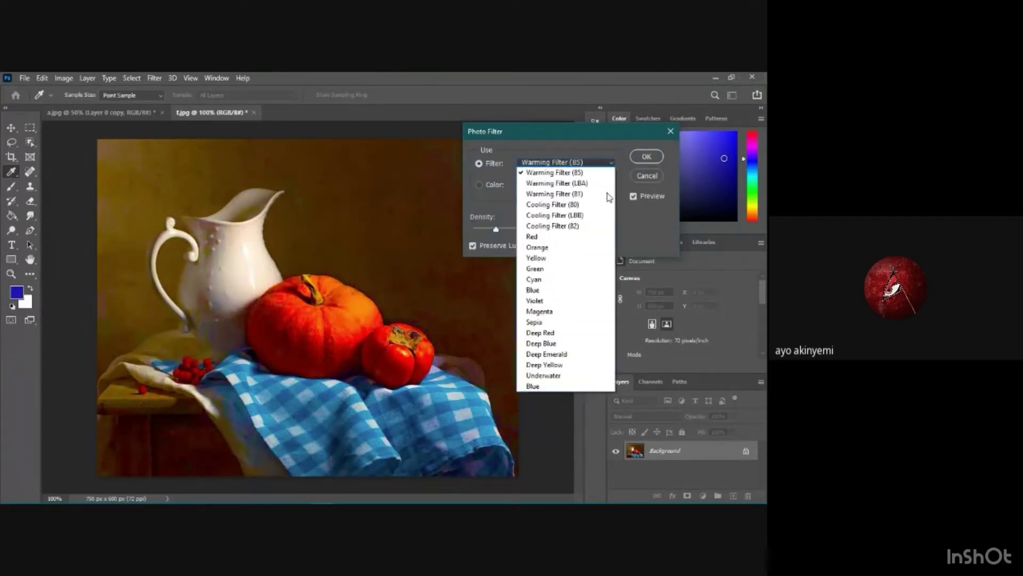
{"action": "left_click", "coordinate": [587, 205]}
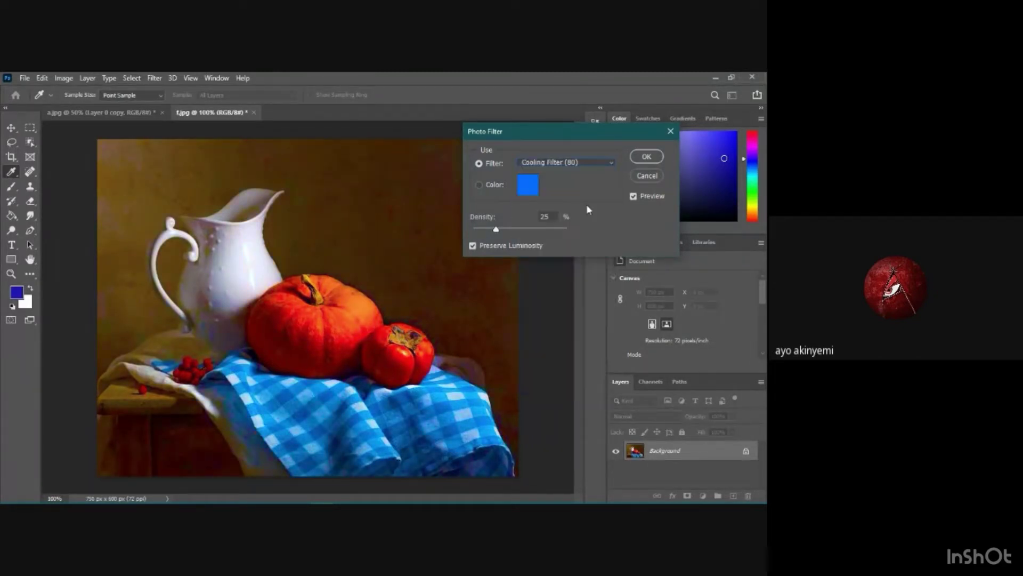
{"action": "left_click", "coordinate": [614, 160]}
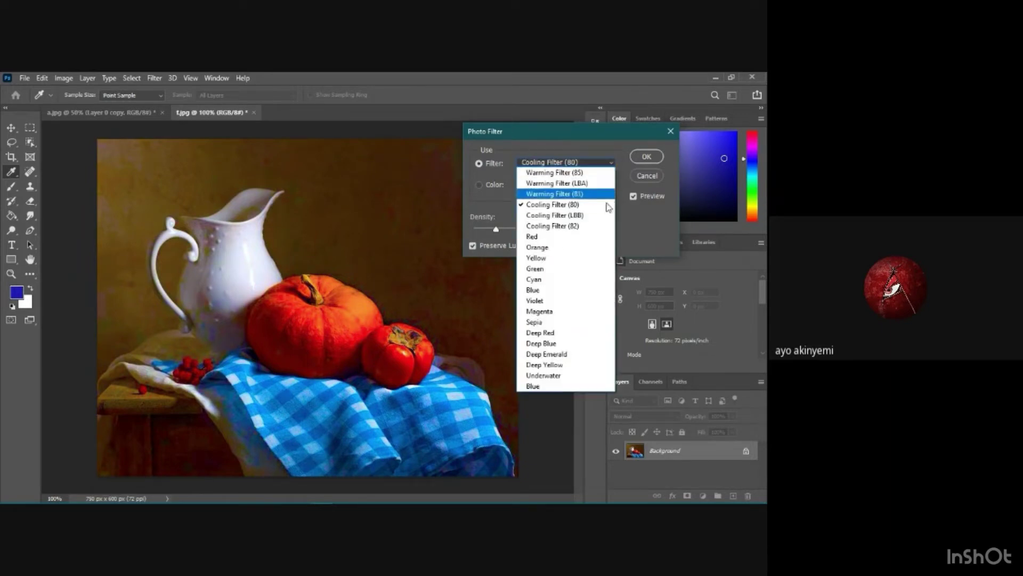
{"action": "left_click", "coordinate": [604, 231]}
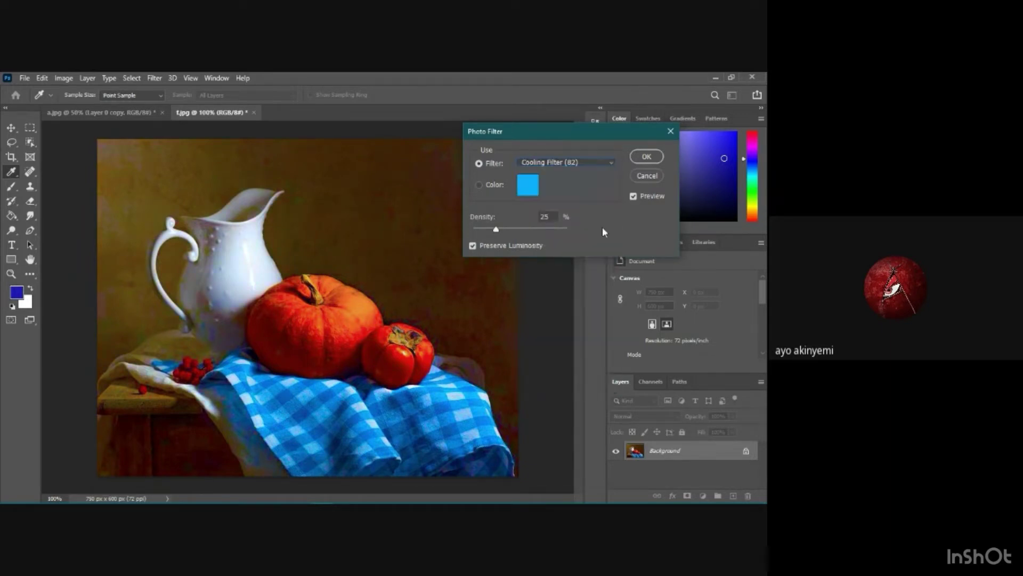
{"action": "left_click", "coordinate": [611, 160]}
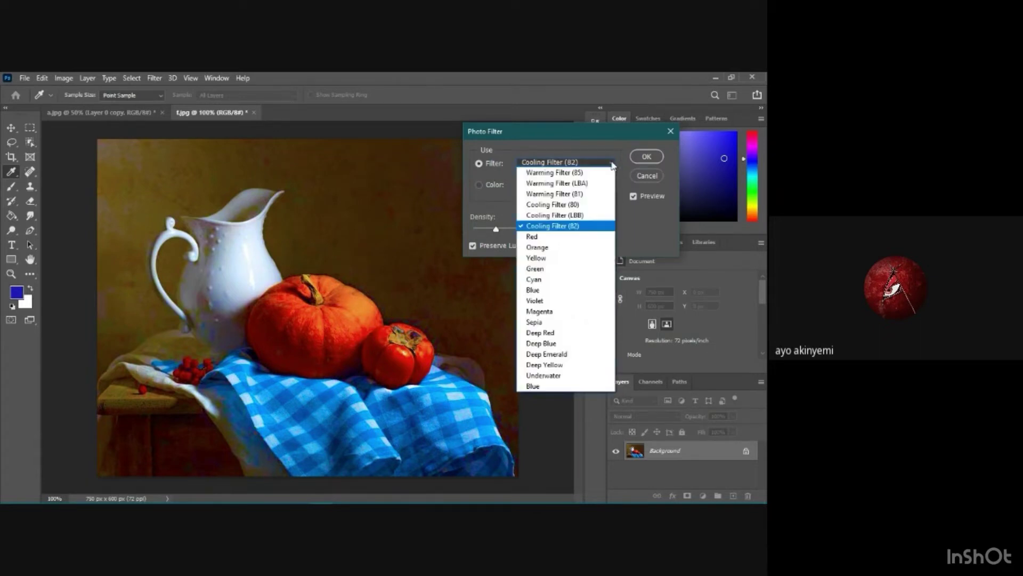
{"action": "left_click", "coordinate": [594, 206]}
{"action": "left_click", "coordinate": [608, 162]}
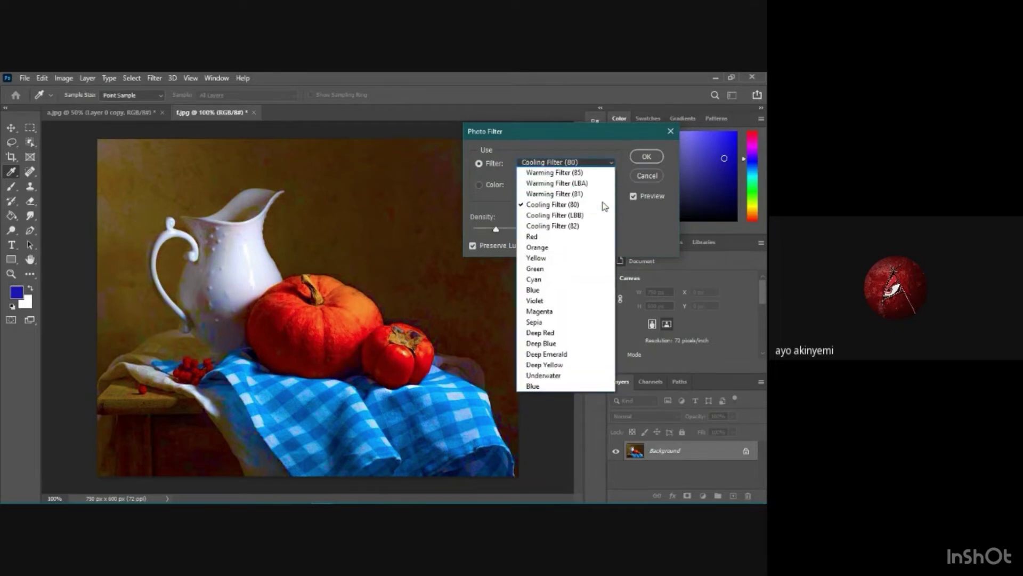
{"action": "left_click", "coordinate": [588, 258]}
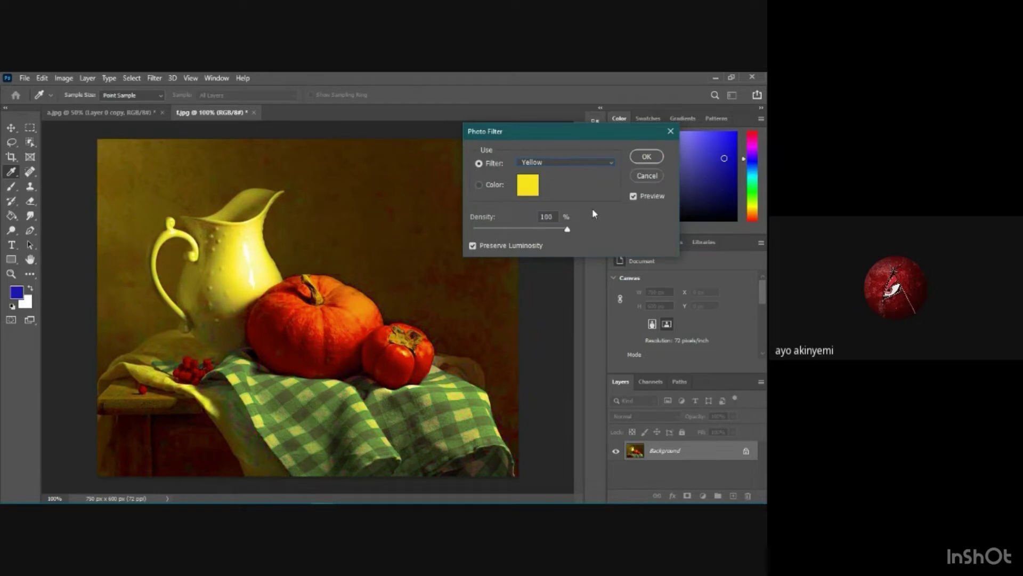
Lower the Yellow filter's density to 1% and apply it
{"action": "left_click_drag", "start_coordinate": [567, 229], "coordinate": [501, 229]}
{"action": "left_click", "coordinate": [647, 156]}
{"action": "key", "text": "a"}
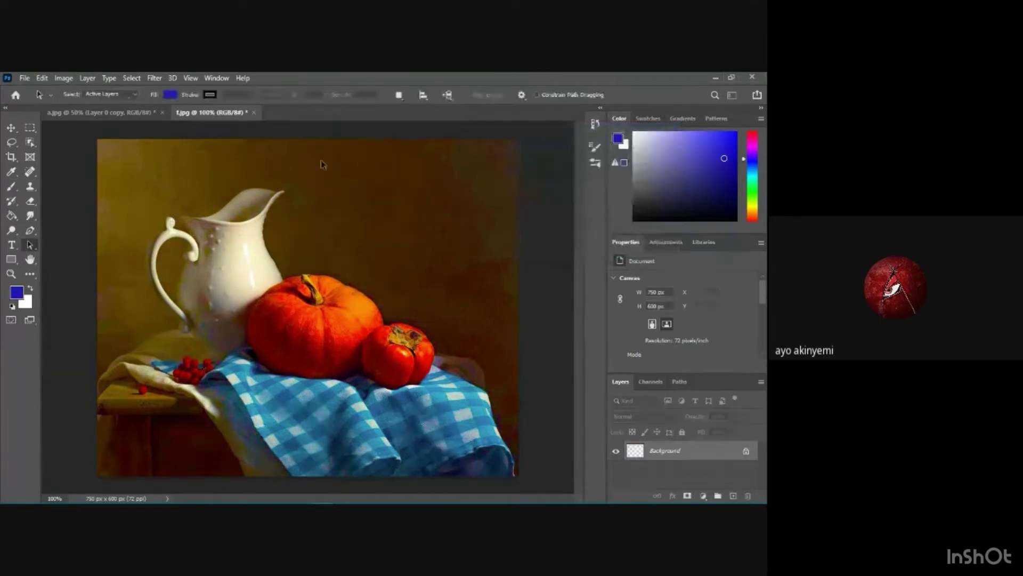
Reopen Photo Filter and close it without making changes
{"action": "left_click", "coordinate": [63, 79]}
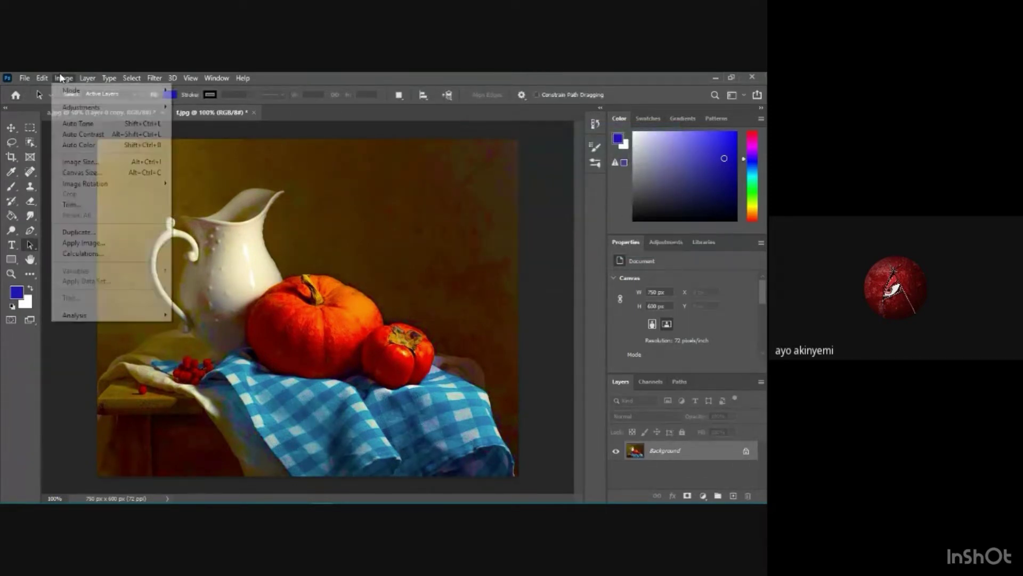
{"action": "mouse_move", "coordinate": [131, 108]}
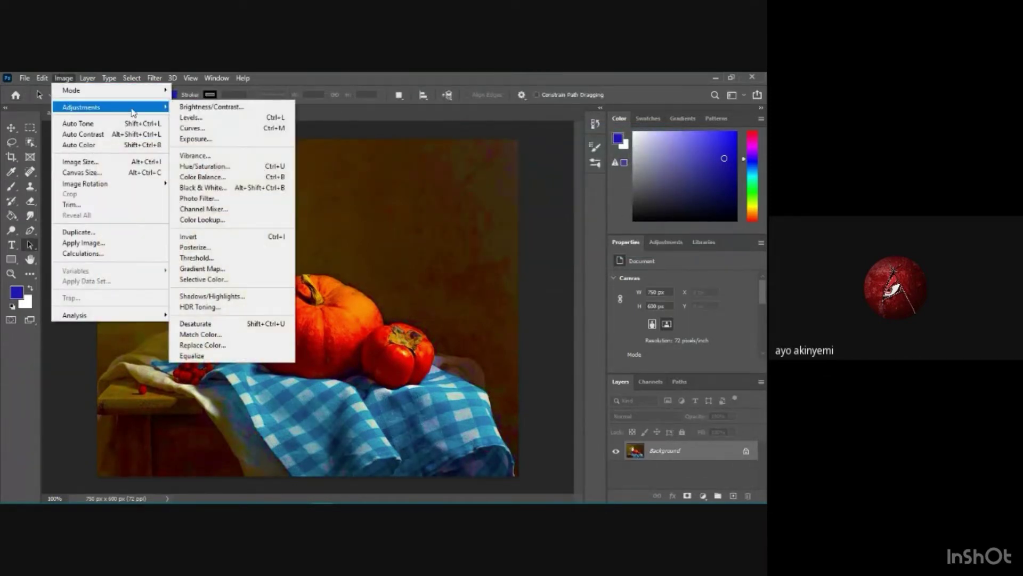
{"action": "left_click", "coordinate": [200, 198]}
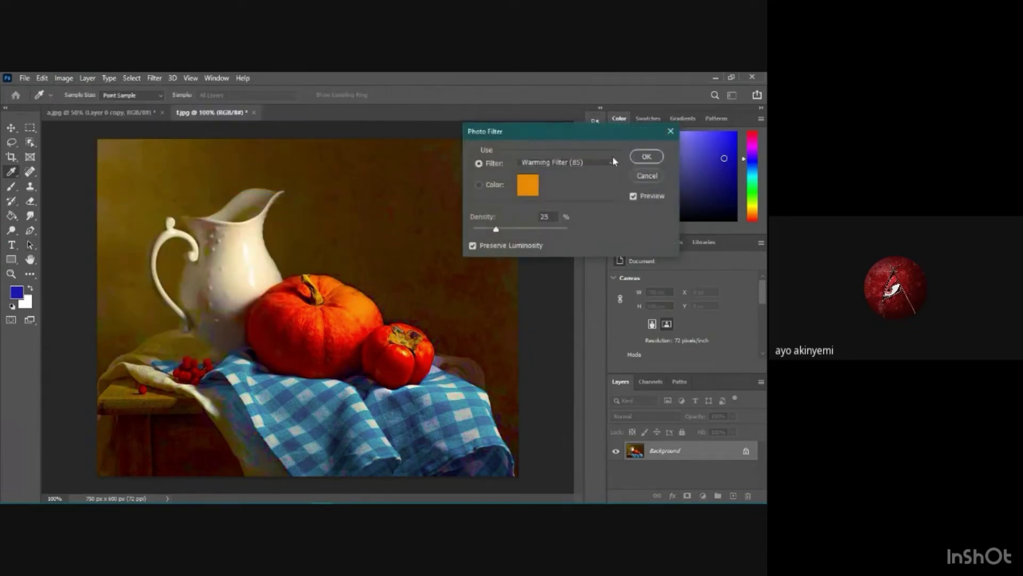
{"action": "key", "text": "Return"}
{"action": "key", "text": "a"}
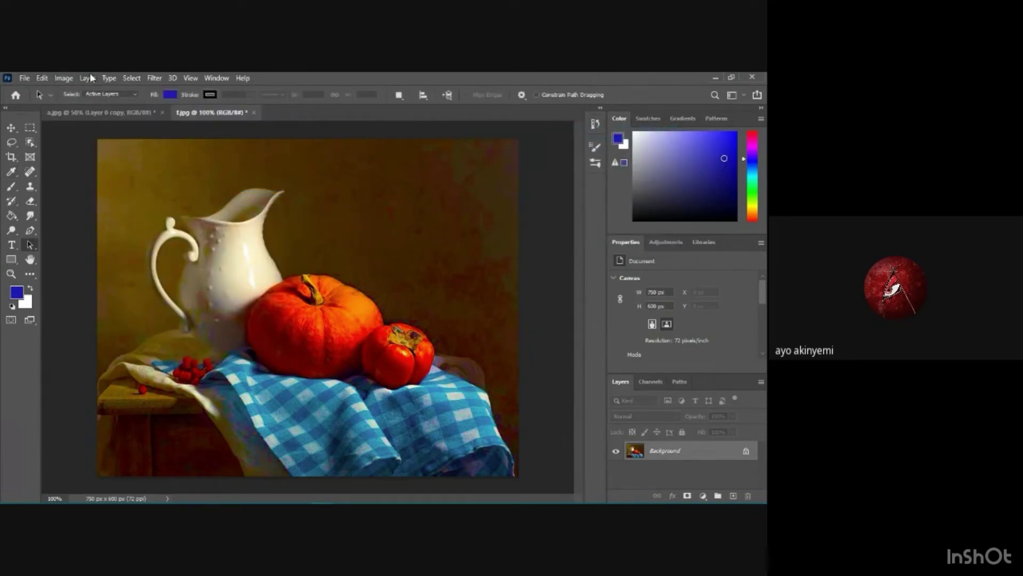
In the Filter Gallery's Artistic folder, preview Fresco, Film Grain, then Paint Daubs
{"action": "left_click", "coordinate": [153, 77]}
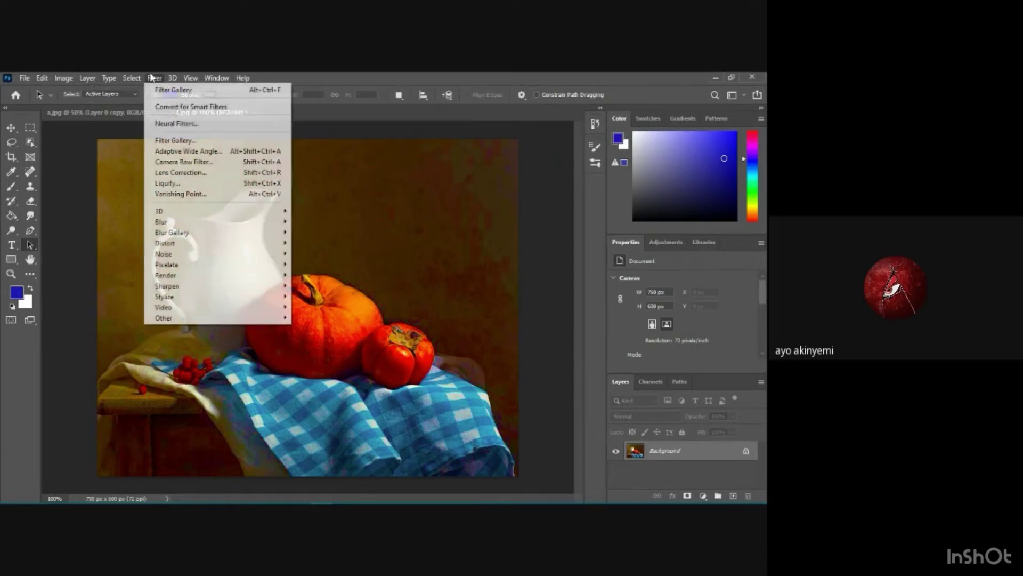
{"action": "left_click", "coordinate": [176, 140]}
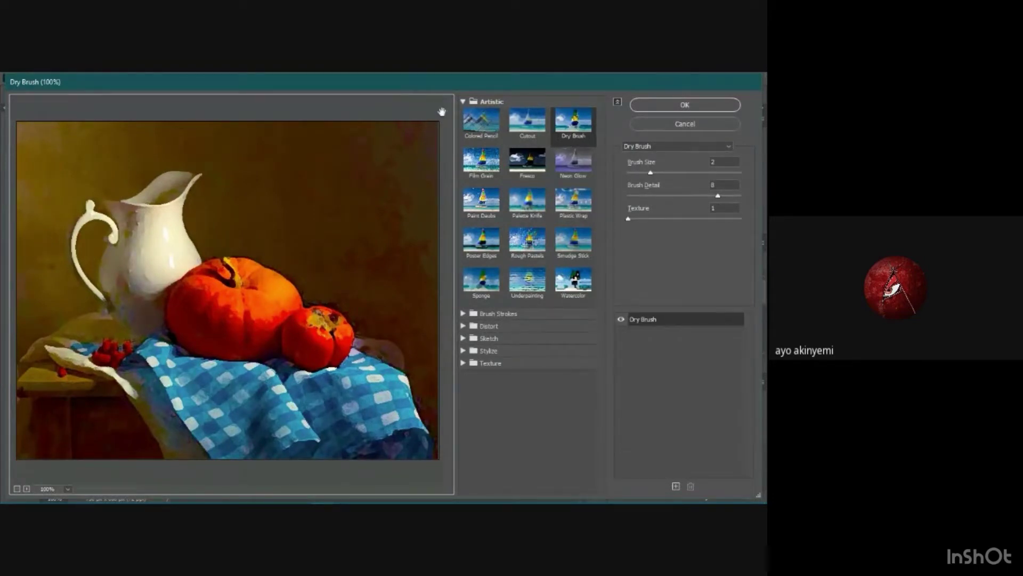
{"action": "left_click", "coordinate": [462, 102]}
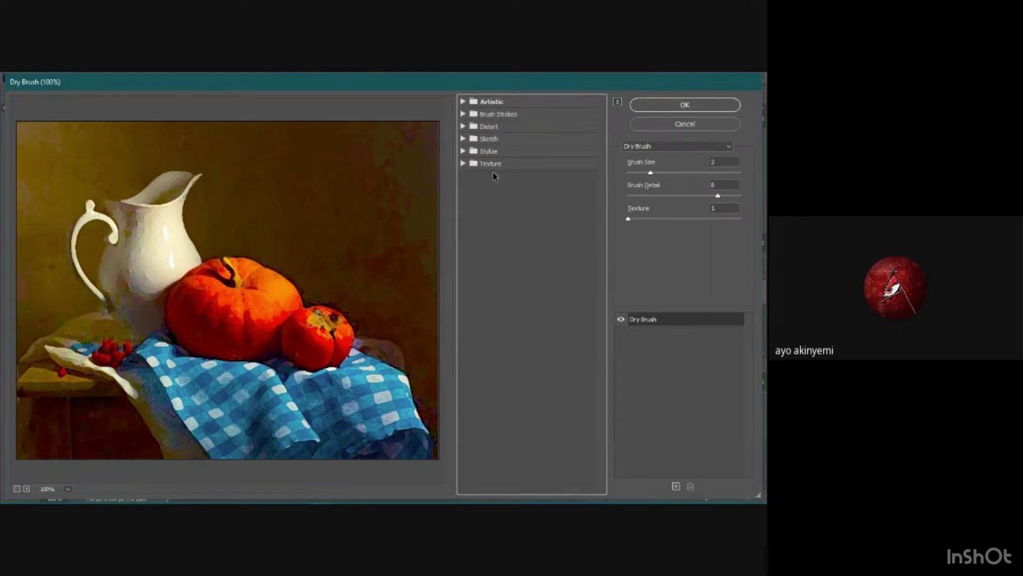
{"action": "left_click", "coordinate": [463, 102]}
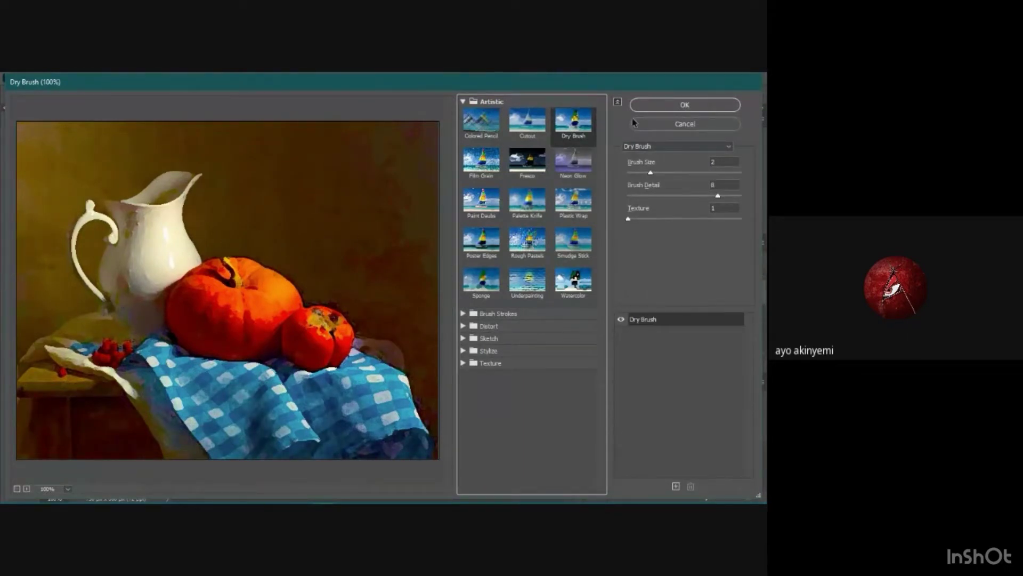
{"action": "left_click", "coordinate": [521, 169]}
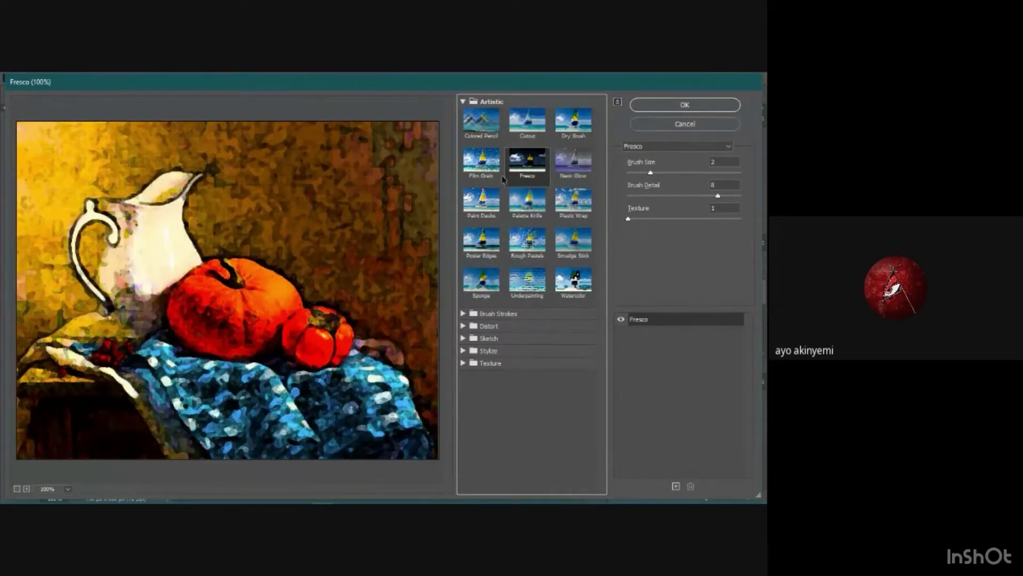
{"action": "left_click", "coordinate": [482, 169]}
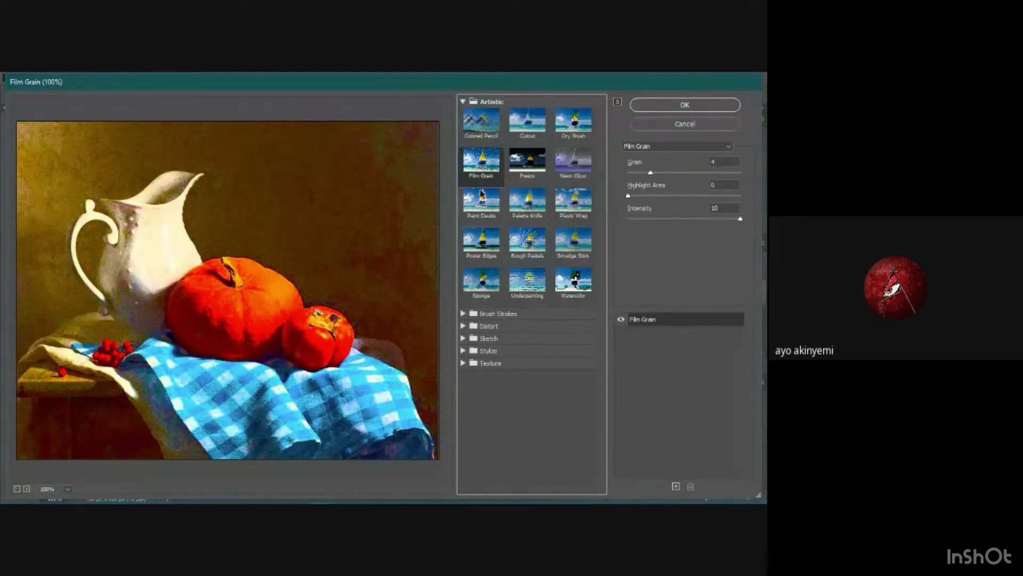
{"action": "left_click", "coordinate": [486, 215]}
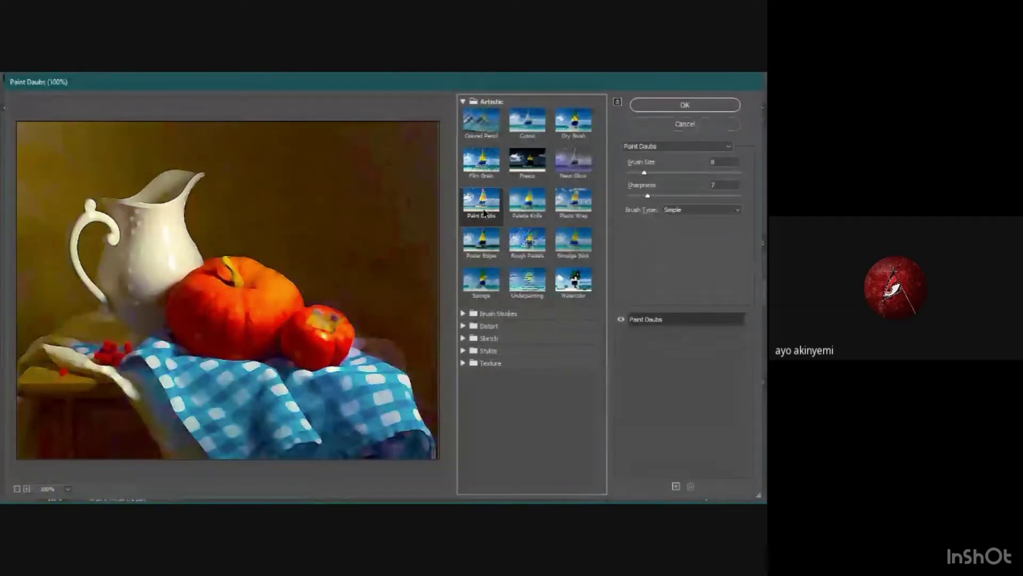
Compare Poster Edges, Rough Pastels, Smudge Stick, Watercolor, Underpainting and Sponge previews
{"action": "left_click", "coordinate": [493, 236]}
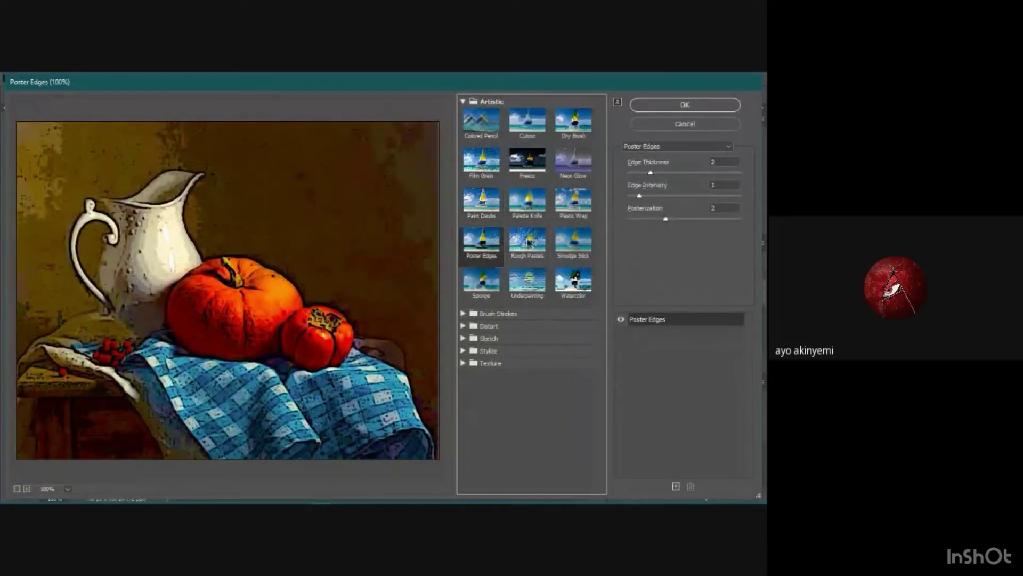
{"action": "left_click", "coordinate": [528, 243]}
{"action": "left_click", "coordinate": [570, 242]}
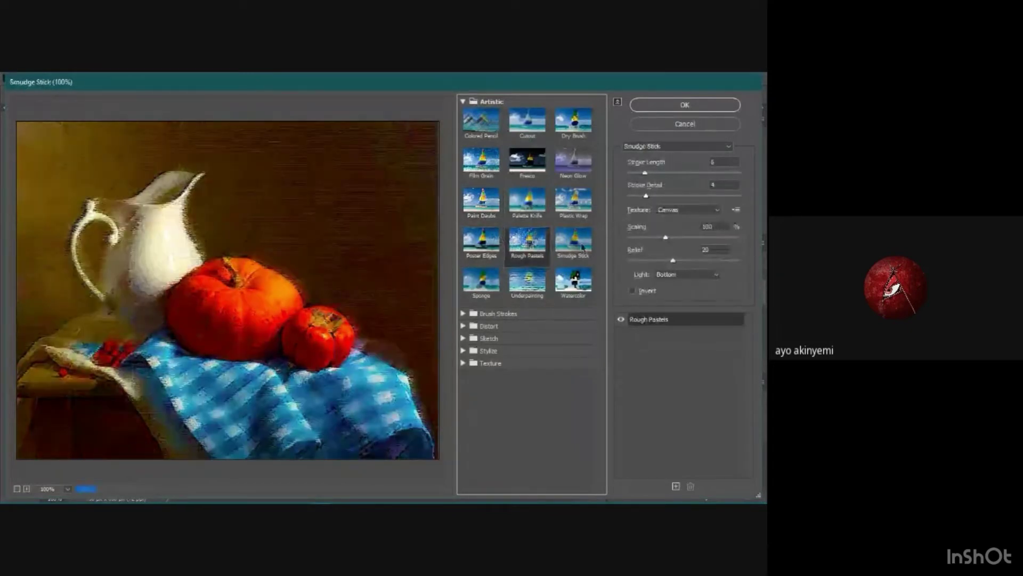
{"action": "left_click", "coordinate": [591, 290]}
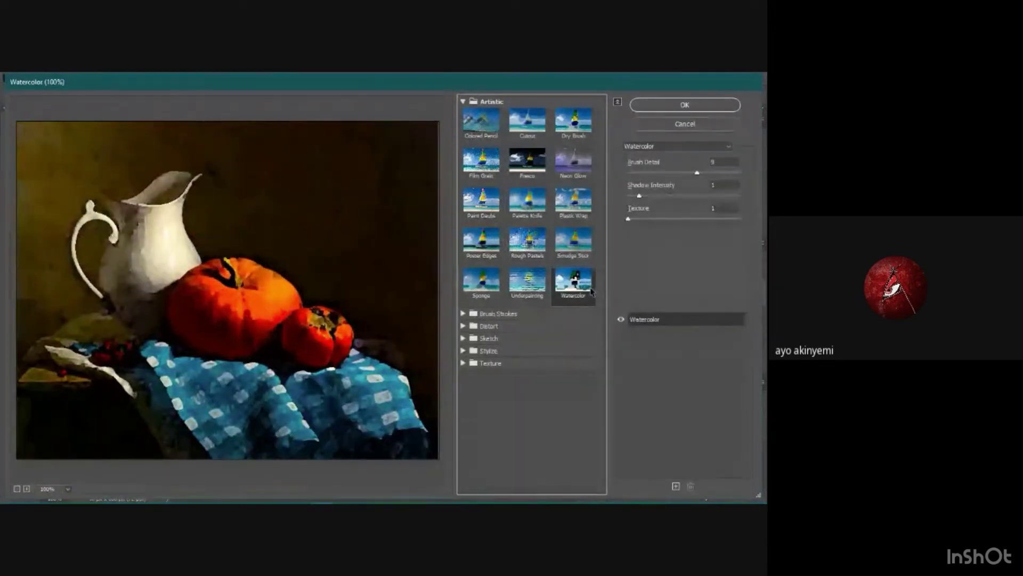
{"action": "left_click", "coordinate": [536, 288]}
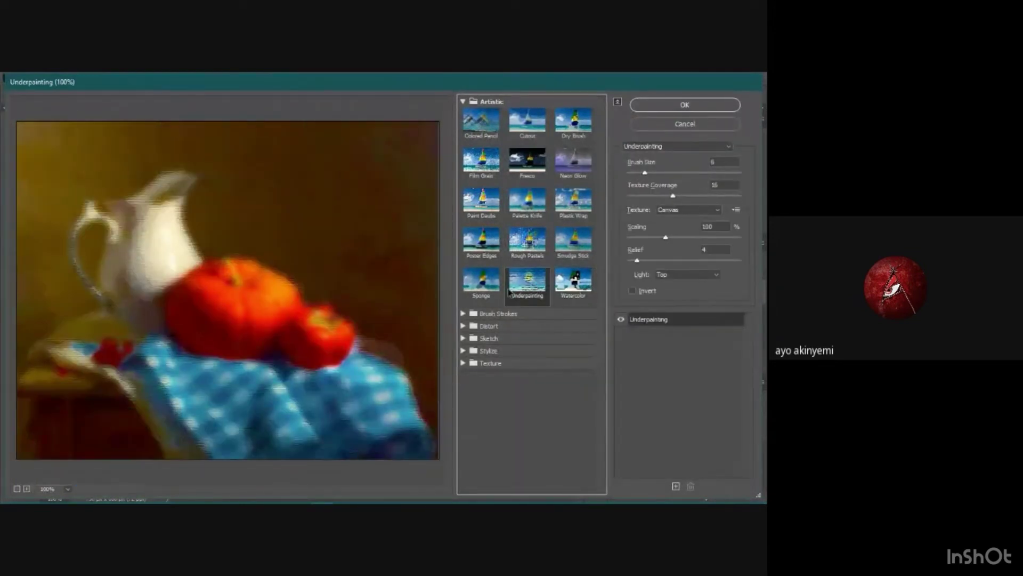
{"action": "left_click", "coordinate": [485, 287]}
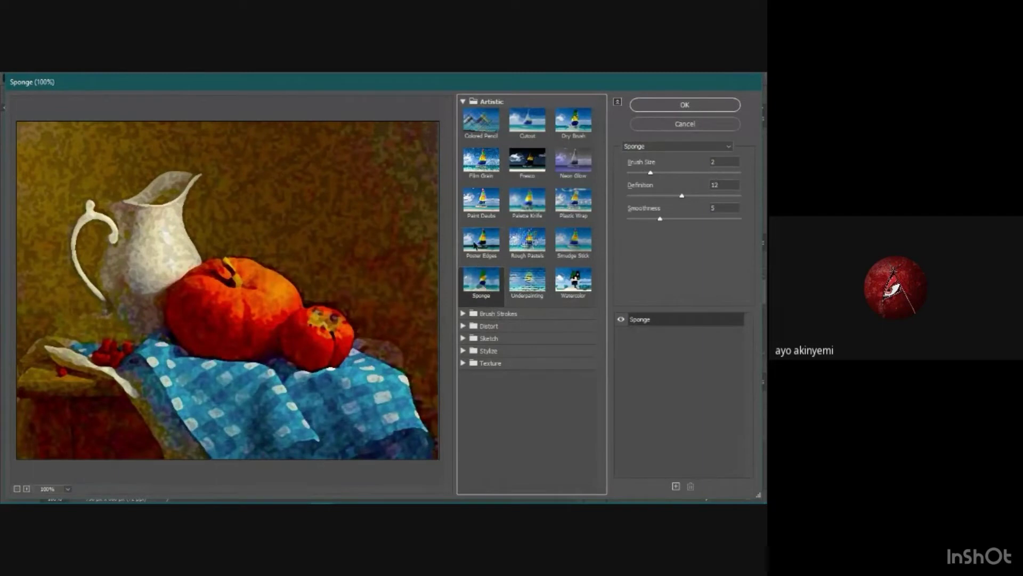
{"action": "left_click", "coordinate": [529, 244]}
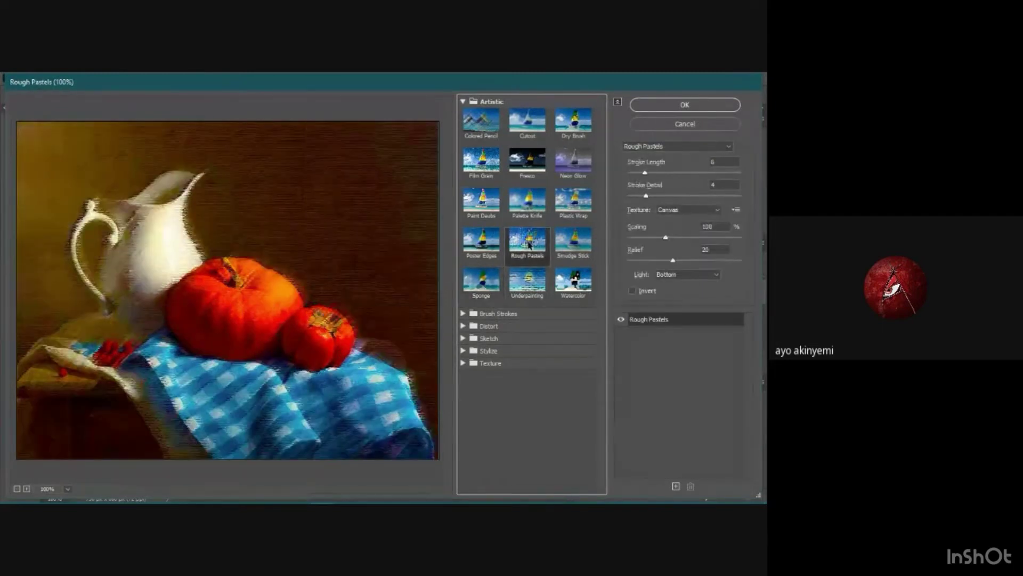
{"action": "left_click", "coordinate": [484, 246]}
{"action": "left_click", "coordinate": [538, 247]}
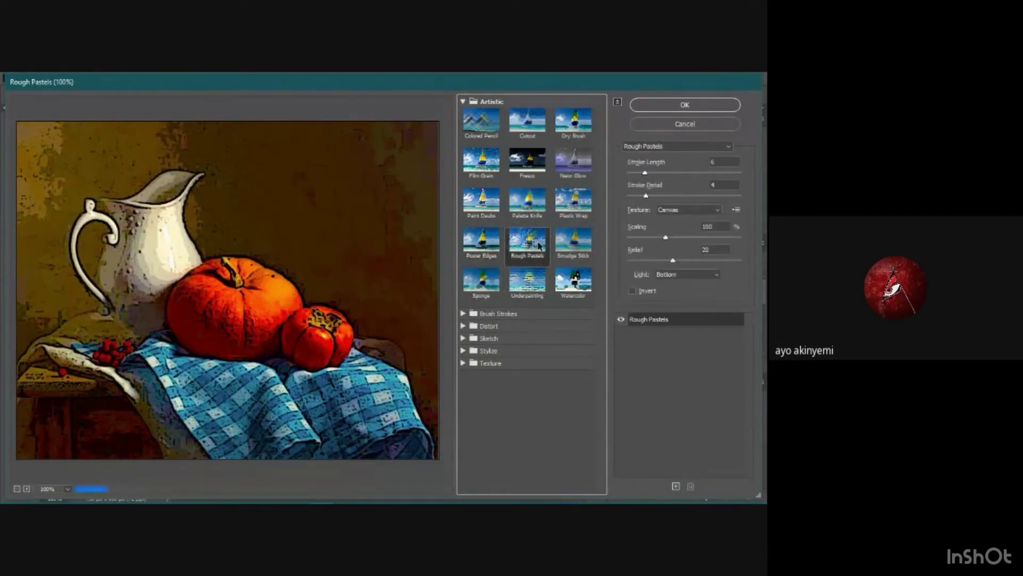
{"action": "left_click", "coordinate": [482, 247]}
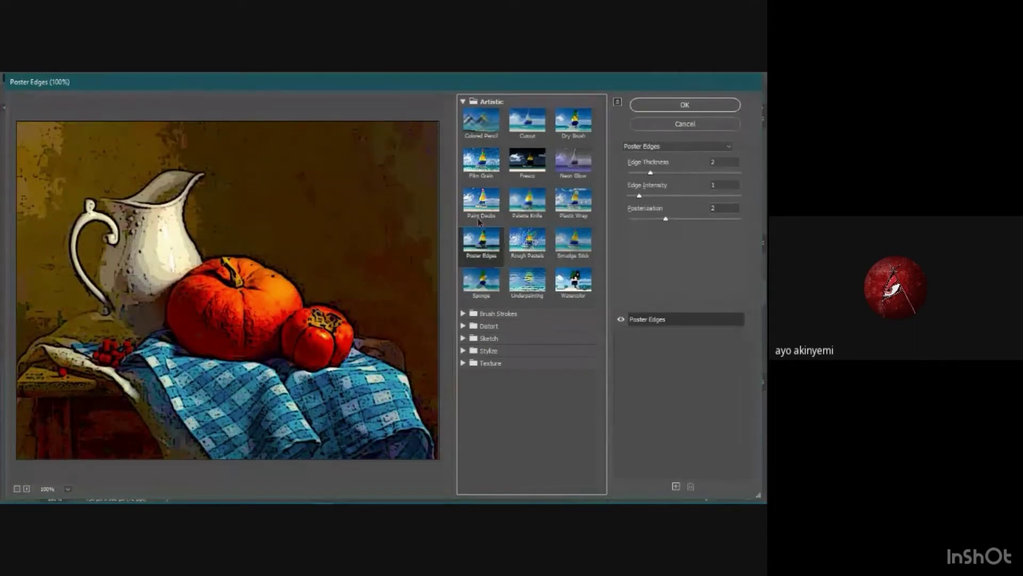
Compare Paint Daubs with Palette Knife, Plastic Wrap, Film Grain, Fresco and Cutout
{"action": "left_click", "coordinate": [472, 199]}
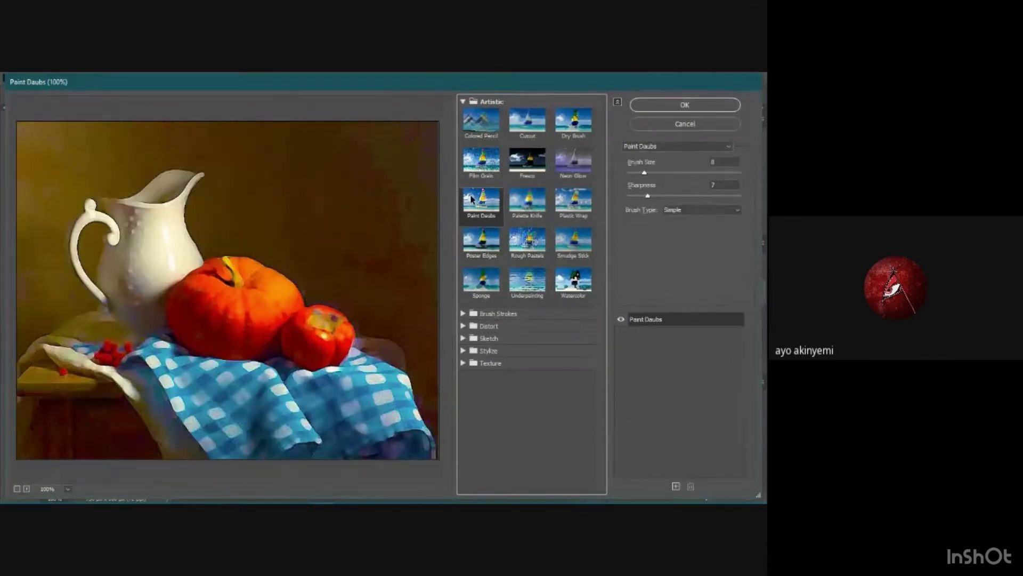
{"action": "left_click", "coordinate": [538, 201]}
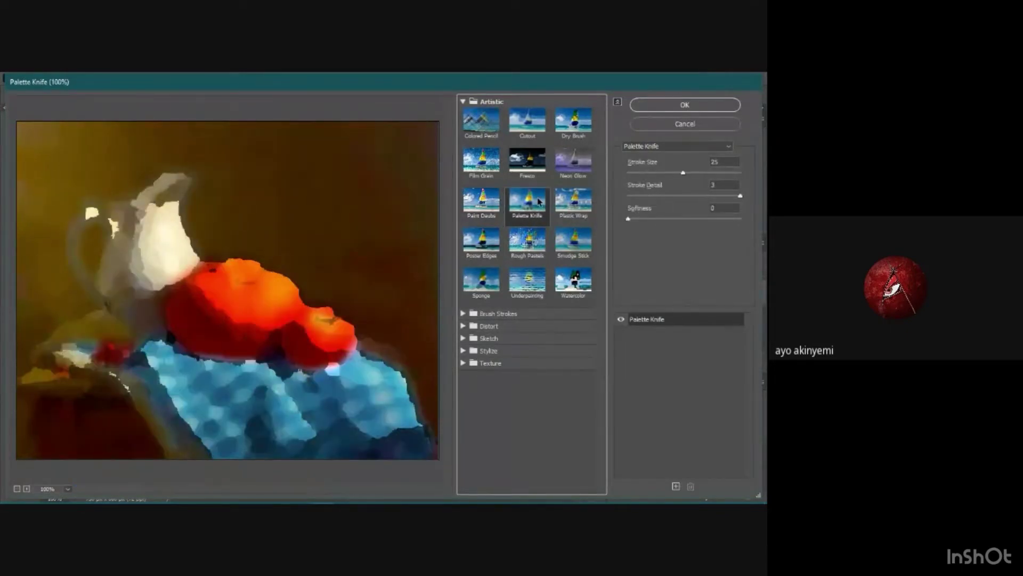
{"action": "left_click", "coordinate": [569, 205]}
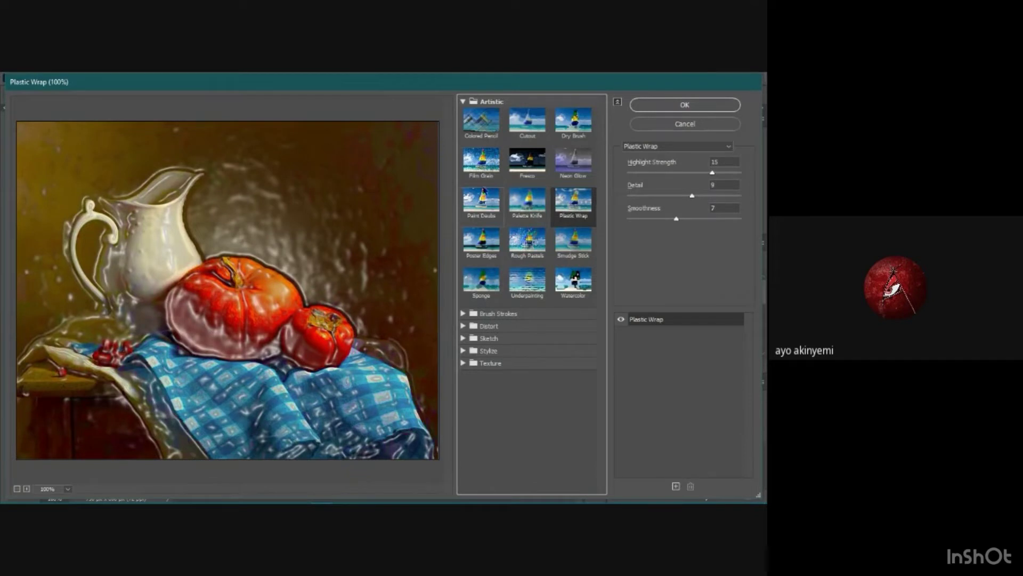
{"action": "left_click", "coordinate": [485, 207]}
{"action": "left_click", "coordinate": [485, 168]}
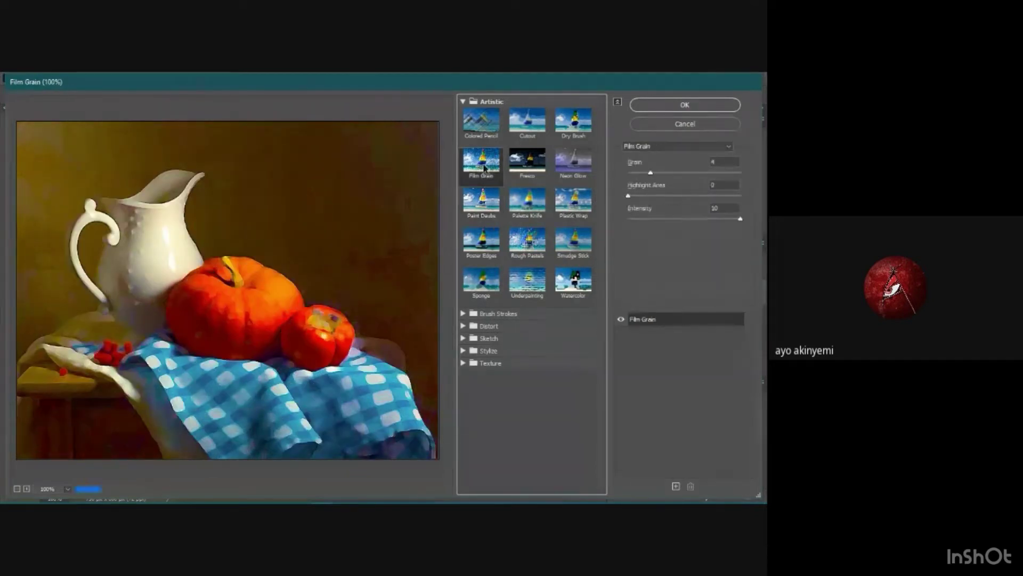
{"action": "left_click", "coordinate": [522, 166]}
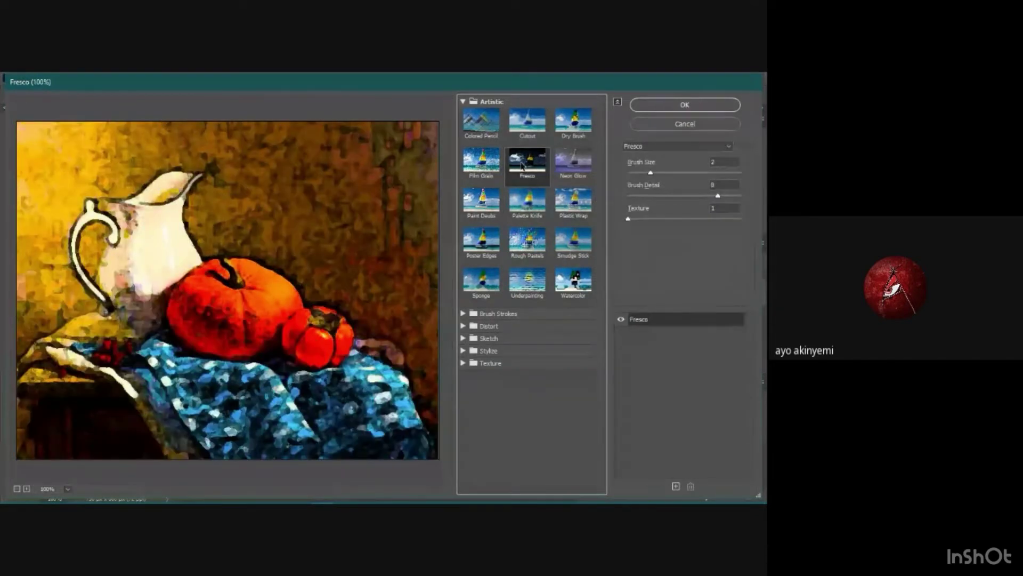
{"action": "left_click", "coordinate": [531, 134]}
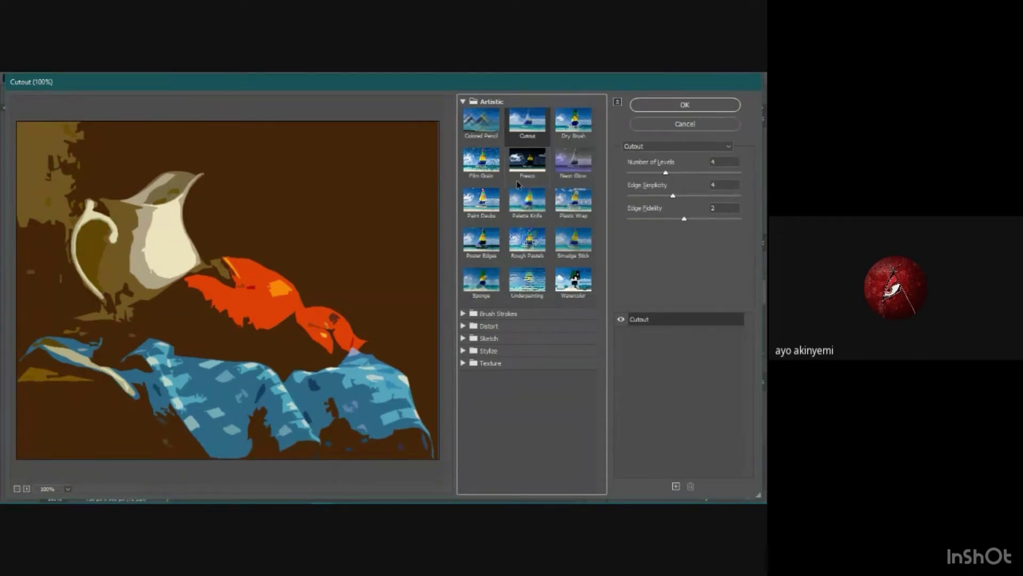
{"action": "left_click", "coordinate": [477, 211]}
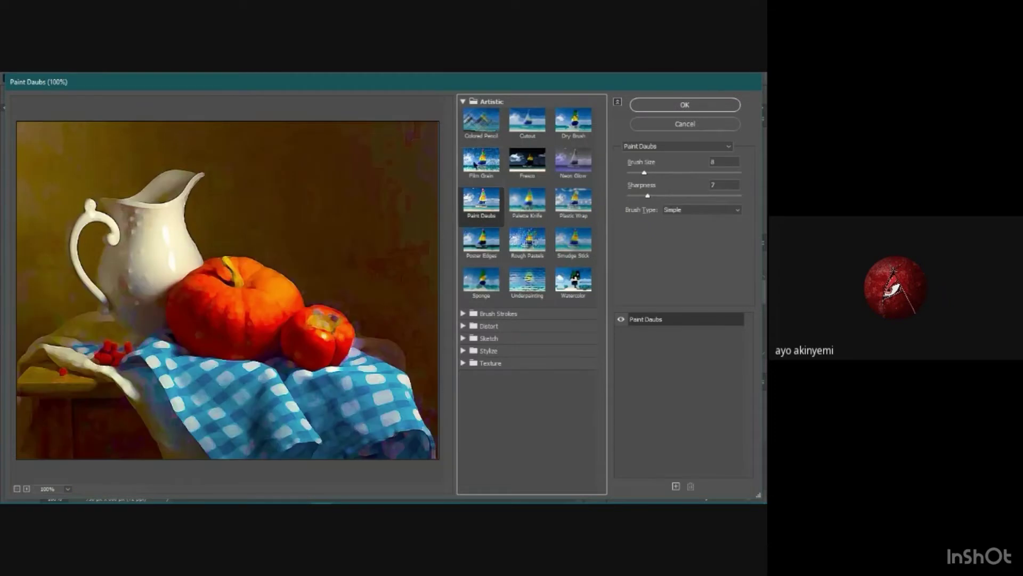
{"action": "left_click", "coordinate": [489, 162]}
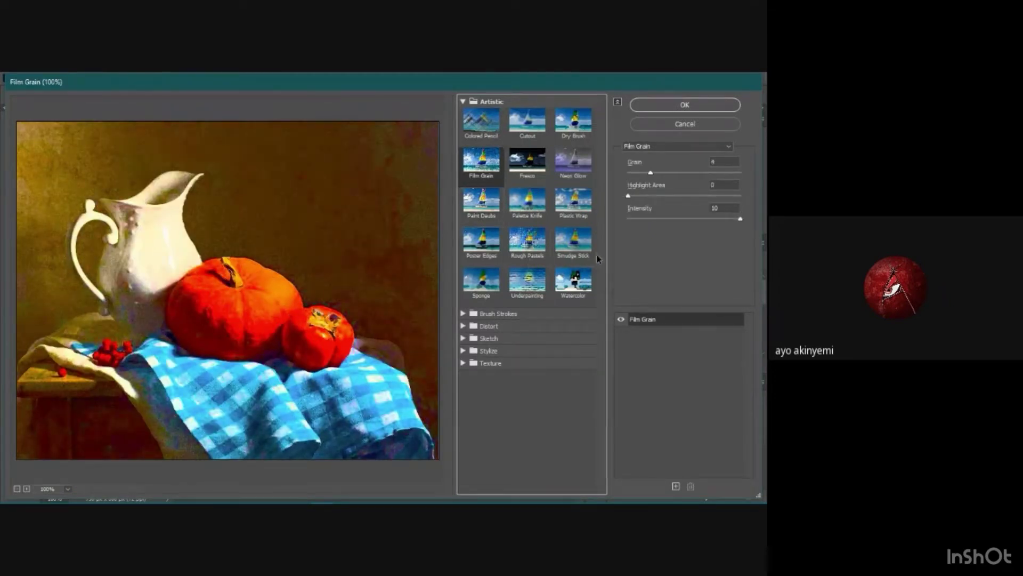
Reselect Paint Daubs and set Brush Size 7 and Sharpness 5
{"action": "left_click", "coordinate": [462, 203]}
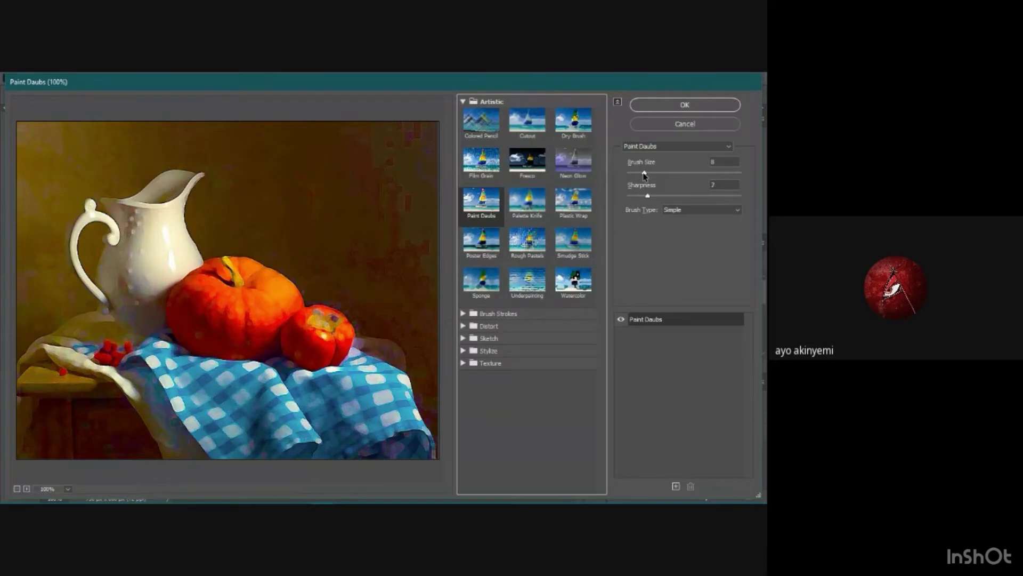
{"action": "mouse_move", "coordinate": [645, 175]}
{"action": "left_mouse_down"}
{"action": "mouse_move", "coordinate": [735, 168]}
{"action": "mouse_move", "coordinate": [748, 180]}
{"action": "mouse_move", "coordinate": [608, 199]}
{"action": "mouse_move", "coordinate": [643, 199]}
{"action": "left_mouse_up"}
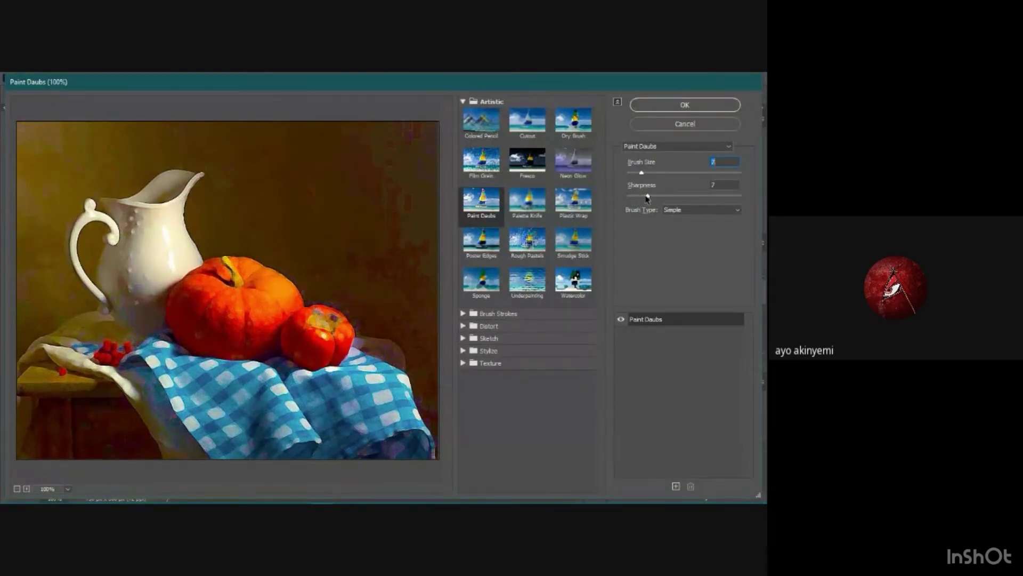
{"action": "mouse_move", "coordinate": [650, 198]}
{"action": "left_mouse_down"}
{"action": "mouse_move", "coordinate": [738, 197]}
{"action": "mouse_move", "coordinate": [638, 209]}
{"action": "left_mouse_up"}
{"action": "left_click_drag", "start_coordinate": [640, 208], "coordinate": [643, 209]}
{"action": "left_click", "coordinate": [739, 211]}
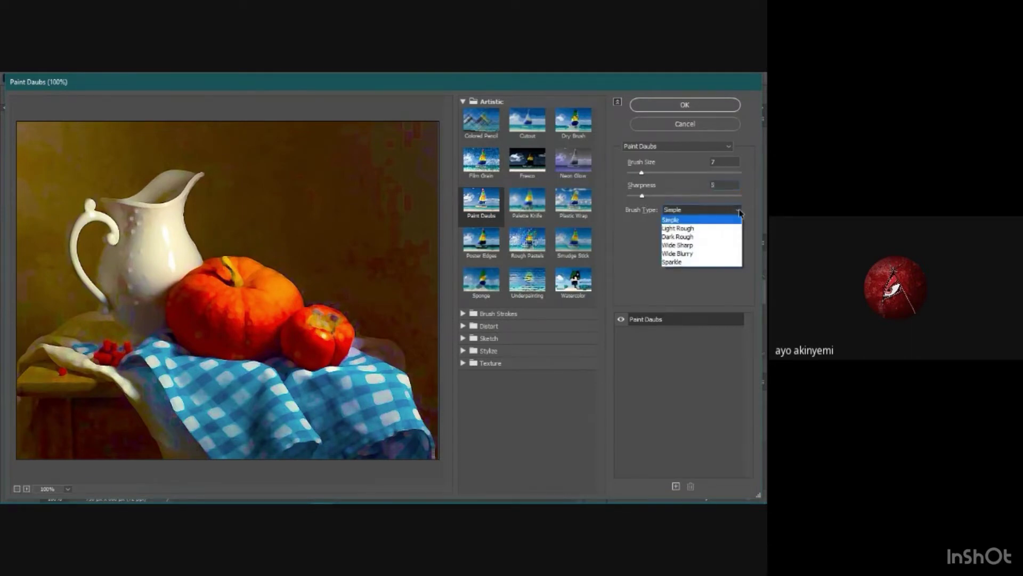
{"action": "left_click", "coordinate": [738, 211]}
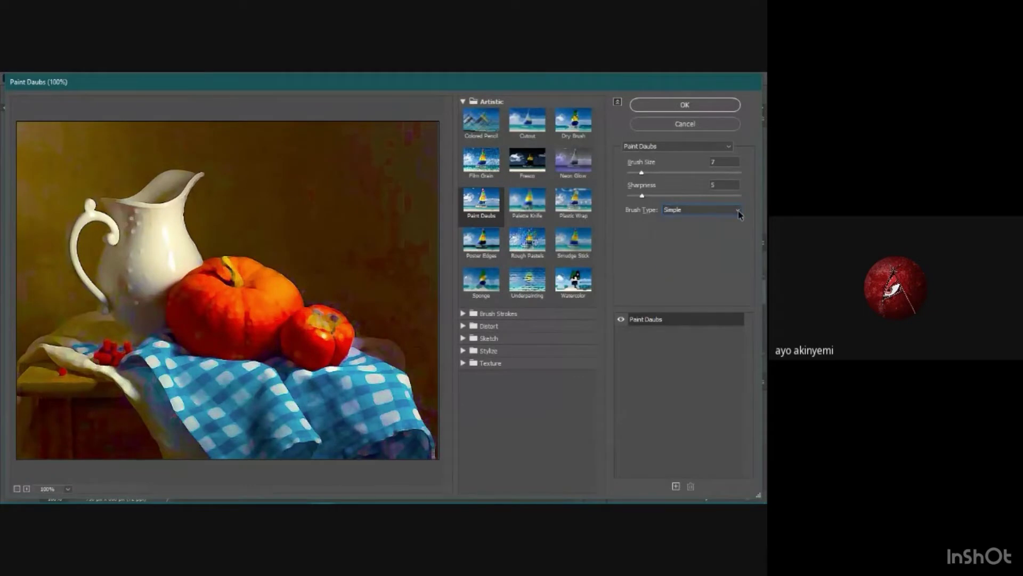
{"action": "left_click", "coordinate": [737, 213]}
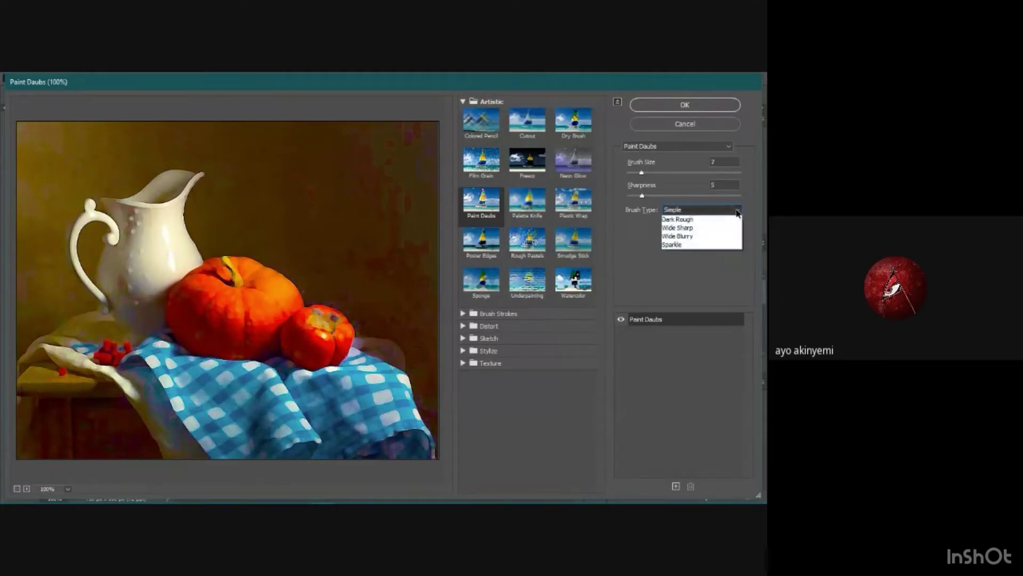
{"action": "left_click", "coordinate": [729, 229]}
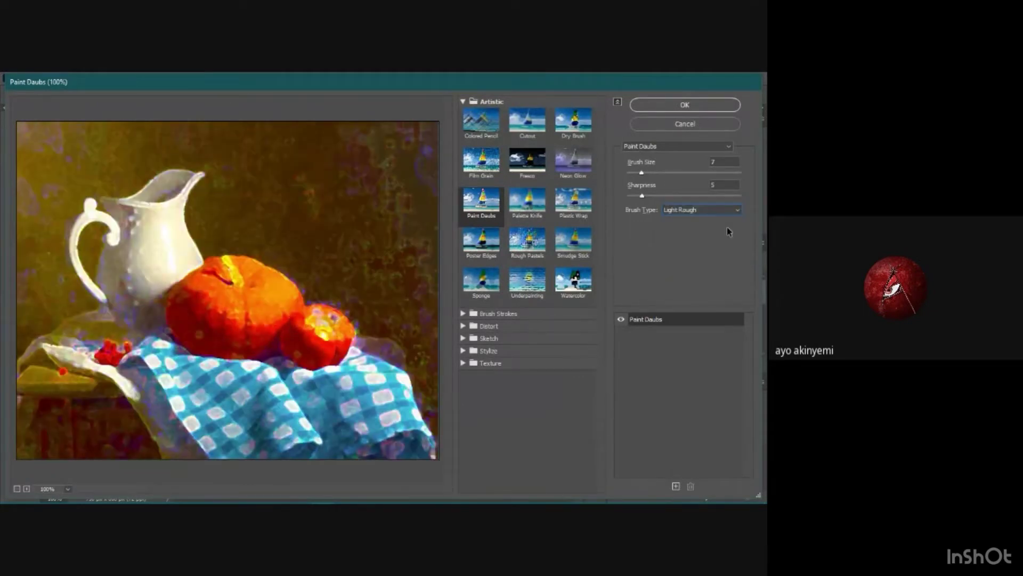
{"action": "left_click", "coordinate": [739, 213]}
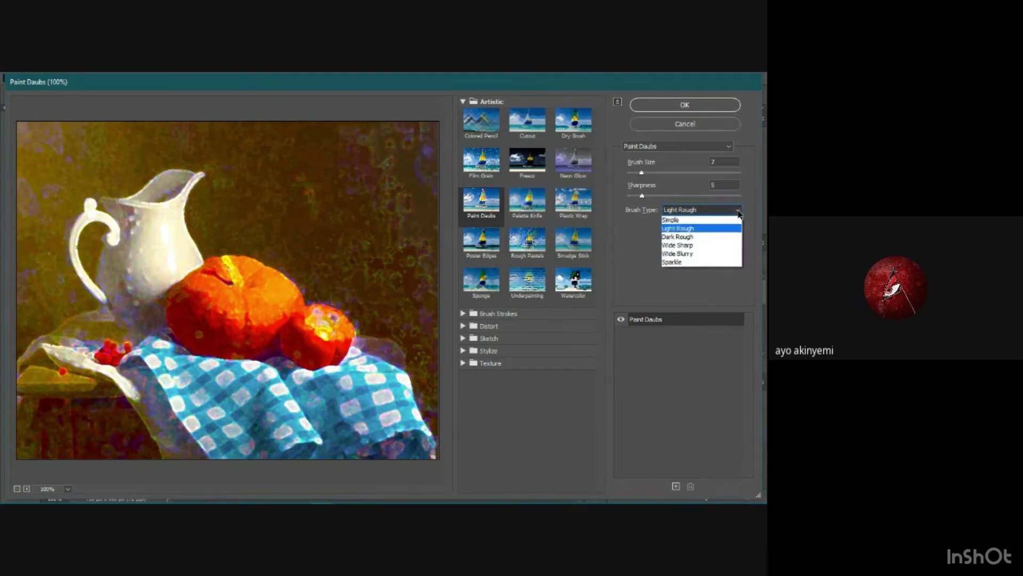
{"action": "left_click", "coordinate": [723, 238]}
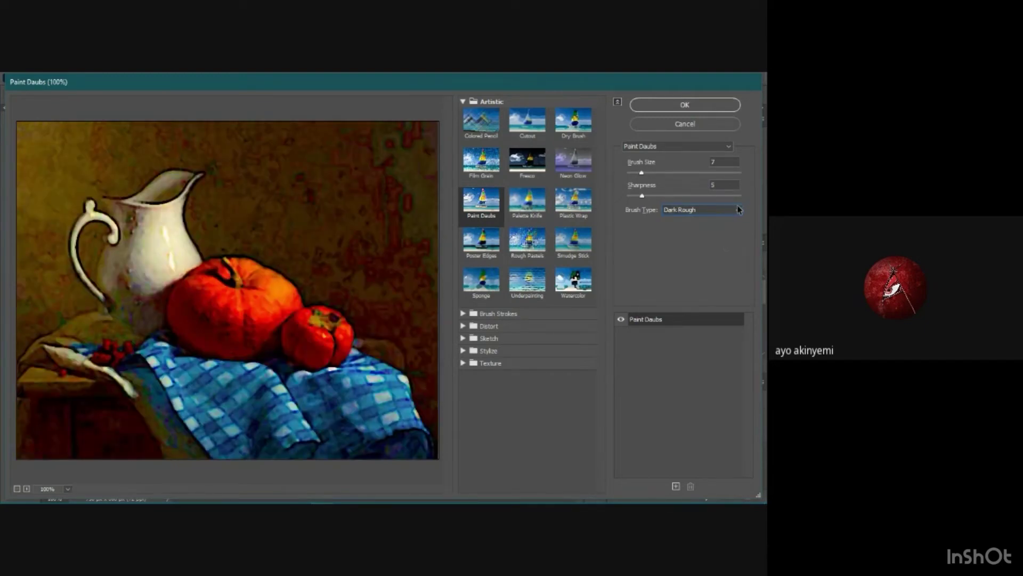
{"action": "left_click", "coordinate": [738, 210]}
{"action": "left_click", "coordinate": [719, 246]}
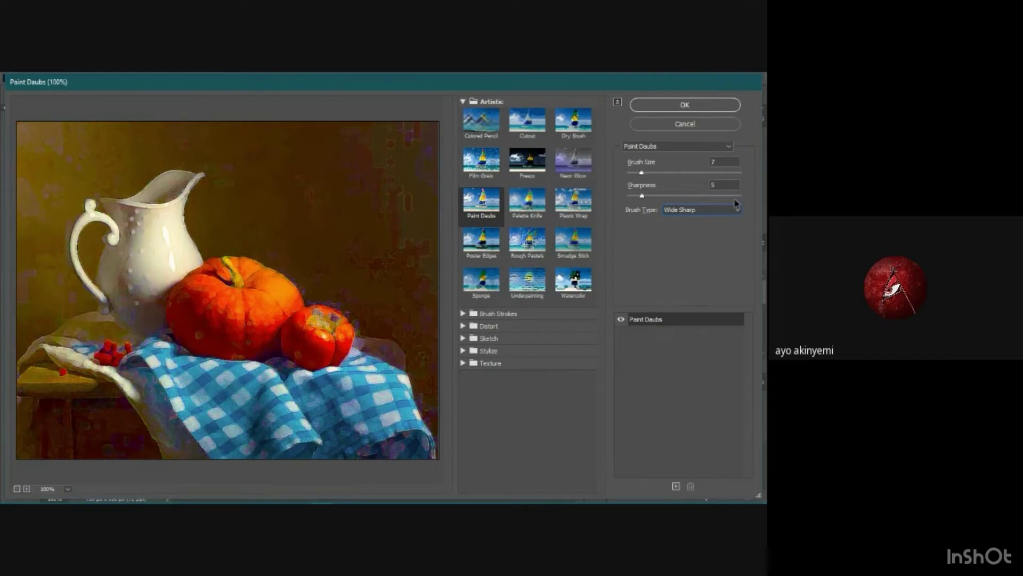
{"action": "left_click", "coordinate": [739, 212]}
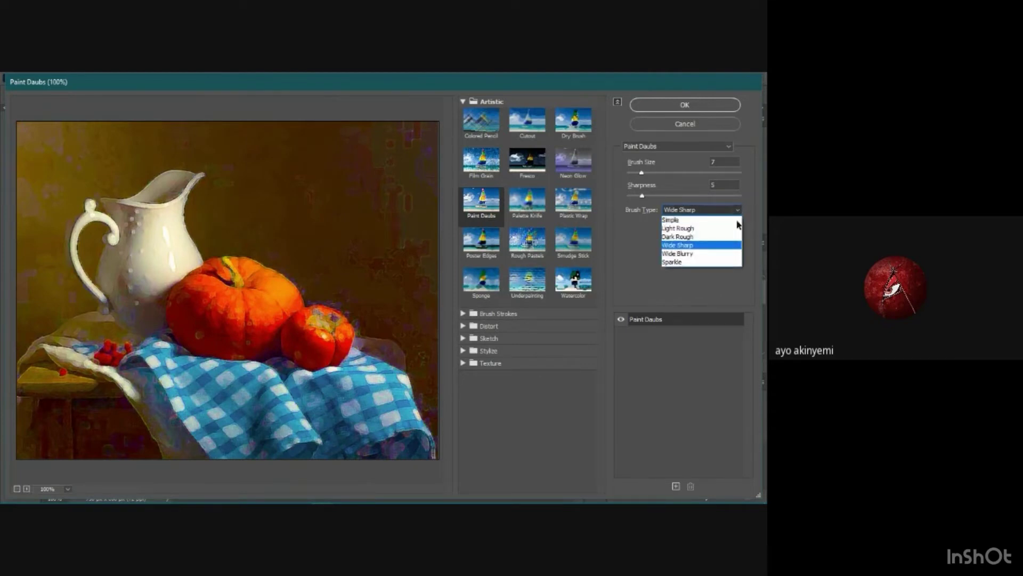
{"action": "left_click", "coordinate": [719, 257]}
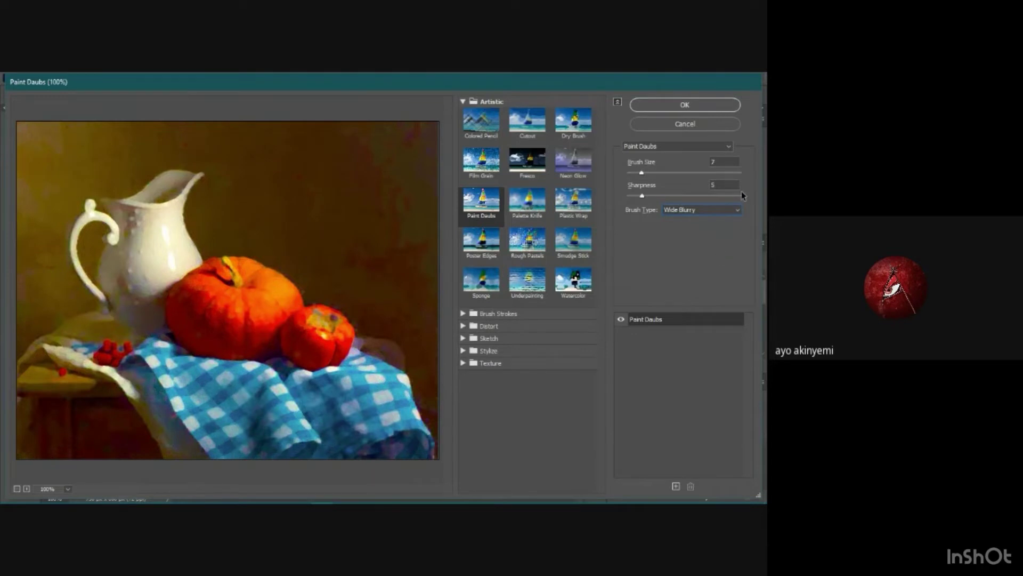
{"action": "left_click", "coordinate": [738, 210]}
{"action": "left_click", "coordinate": [715, 266]}
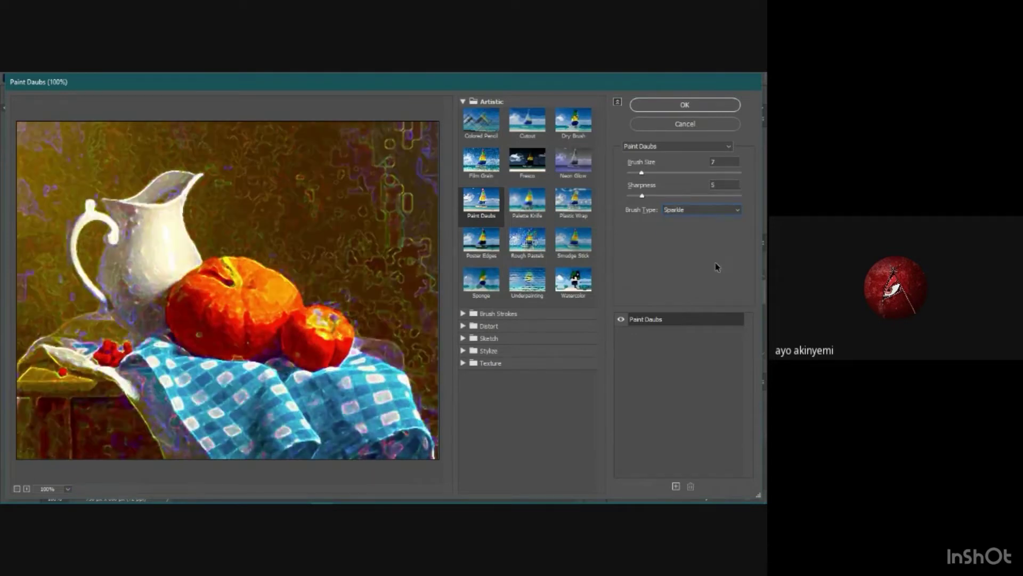
{"action": "left_click", "coordinate": [740, 210]}
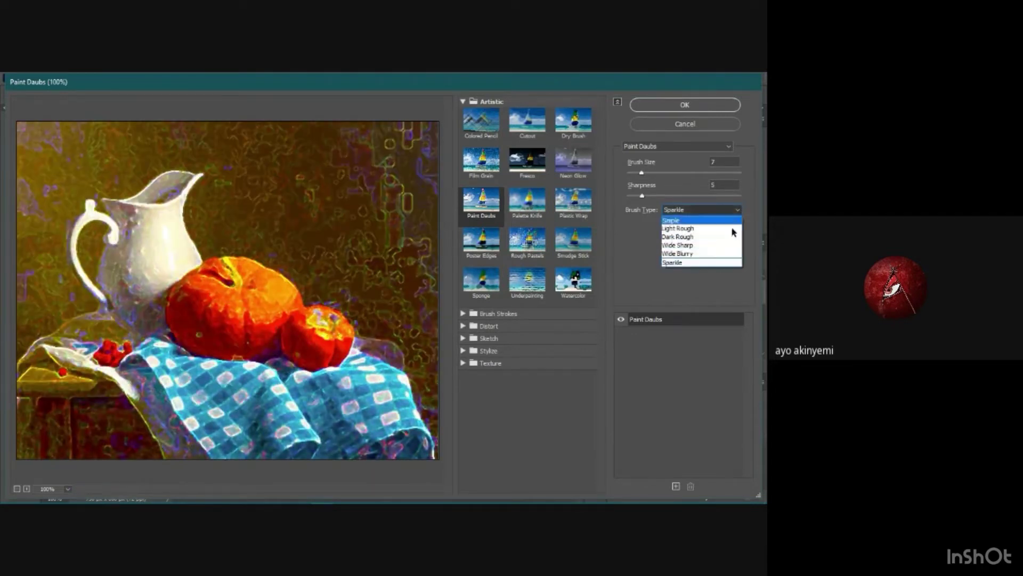
{"action": "left_click", "coordinate": [718, 221]}
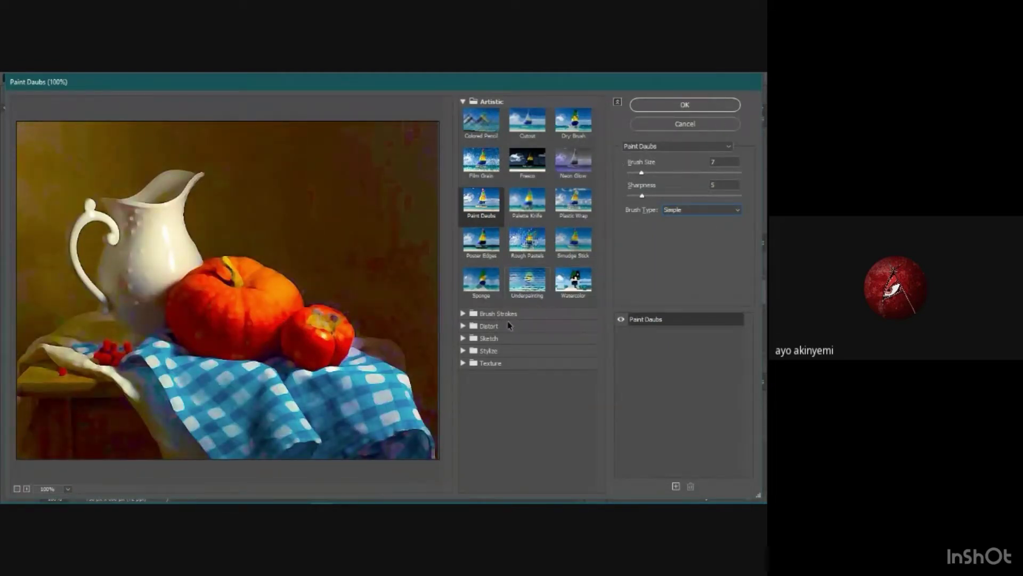
In the Distort folder, preview Diffuse Glow, Glass, then Ocean Ripple
{"action": "left_click", "coordinate": [462, 102]}
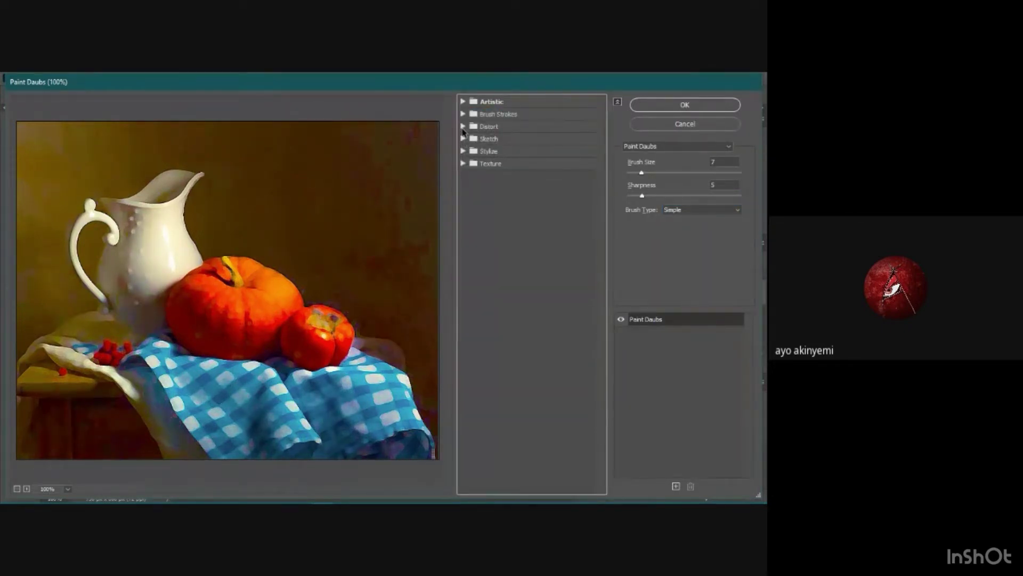
{"action": "left_click", "coordinate": [462, 127]}
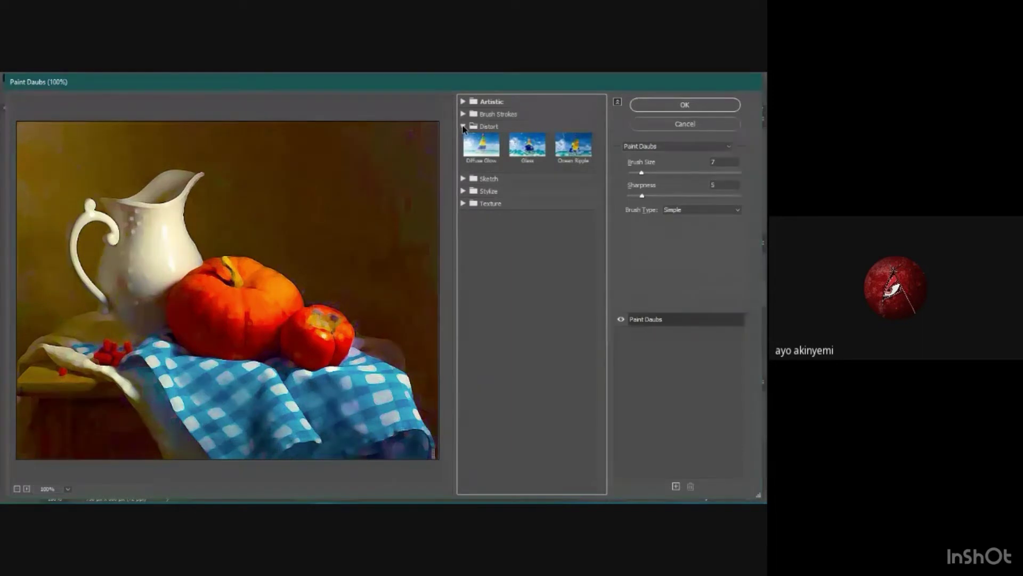
{"action": "left_click", "coordinate": [486, 146]}
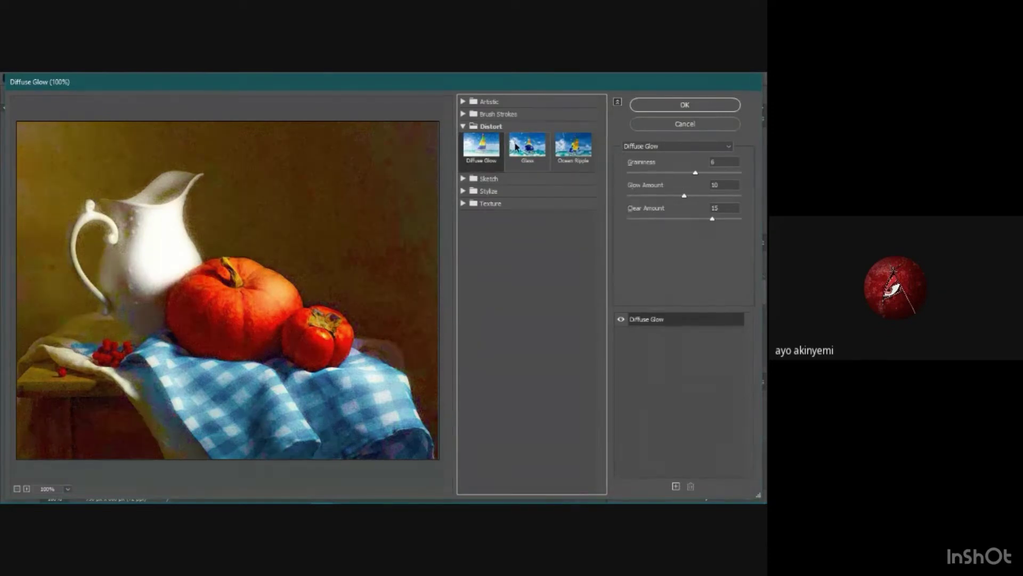
{"action": "left_click", "coordinate": [516, 151]}
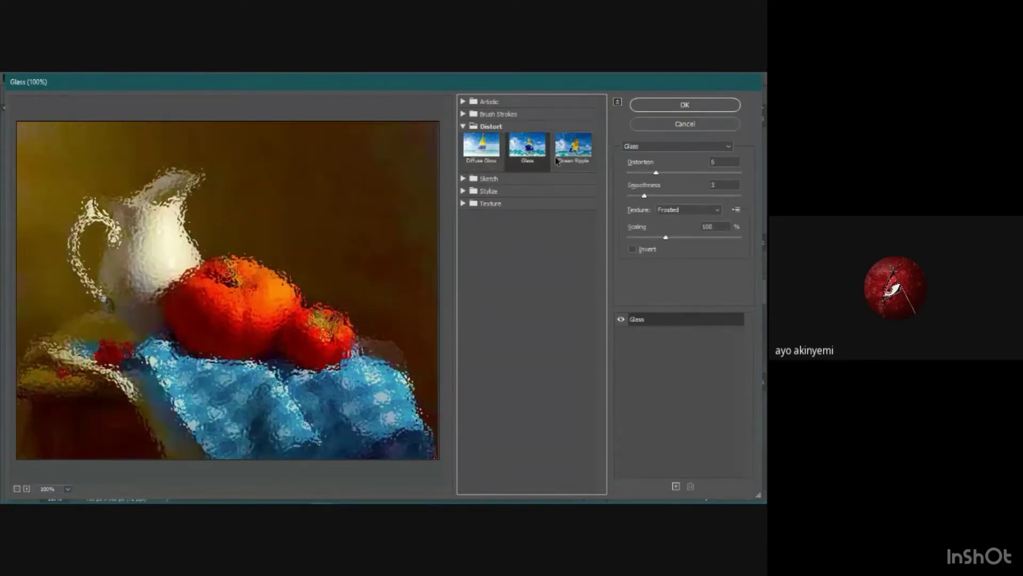
{"action": "left_click", "coordinate": [576, 154]}
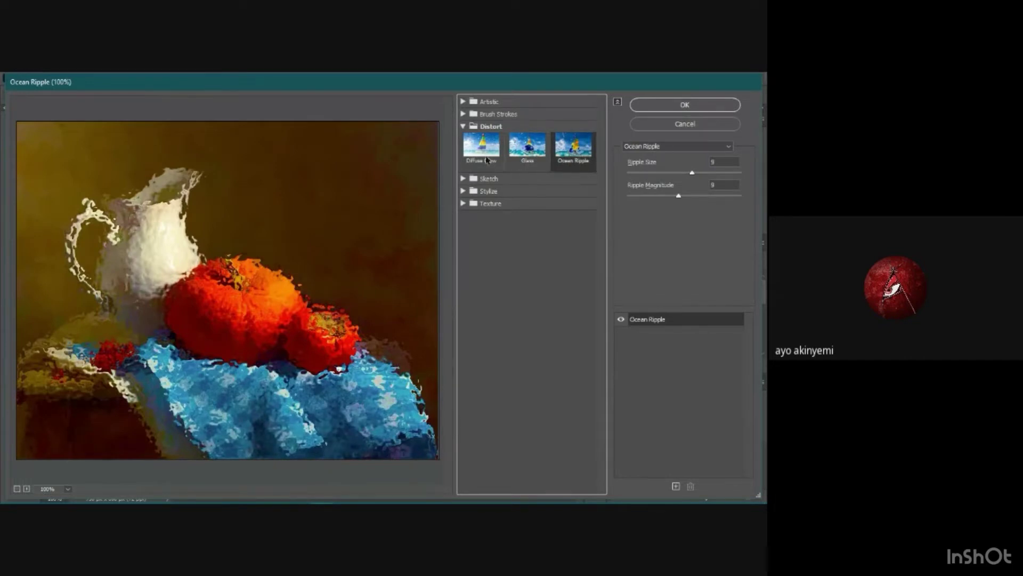
Preview each Sketch filter from Bas Relief through Reticulation, ending on Water Paper
{"action": "left_click", "coordinate": [463, 180]}
{"action": "left_click", "coordinate": [481, 207]}
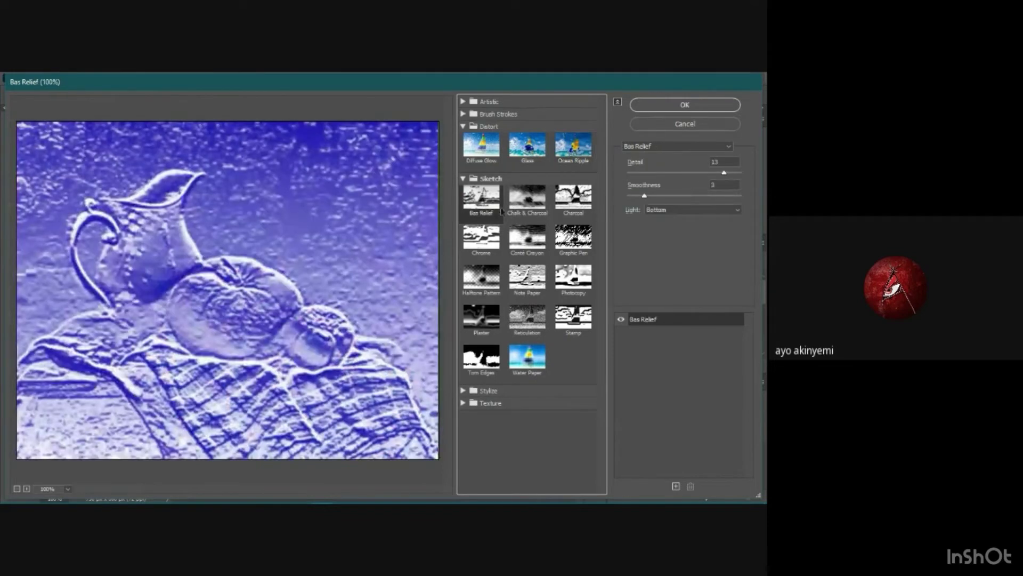
{"action": "left_click", "coordinate": [516, 210]}
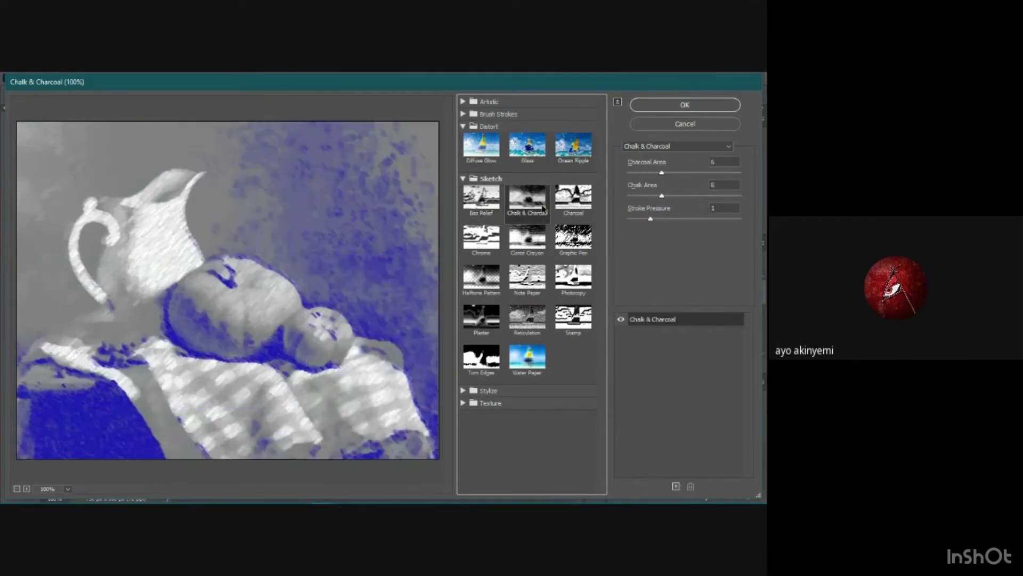
{"action": "left_click", "coordinate": [569, 209]}
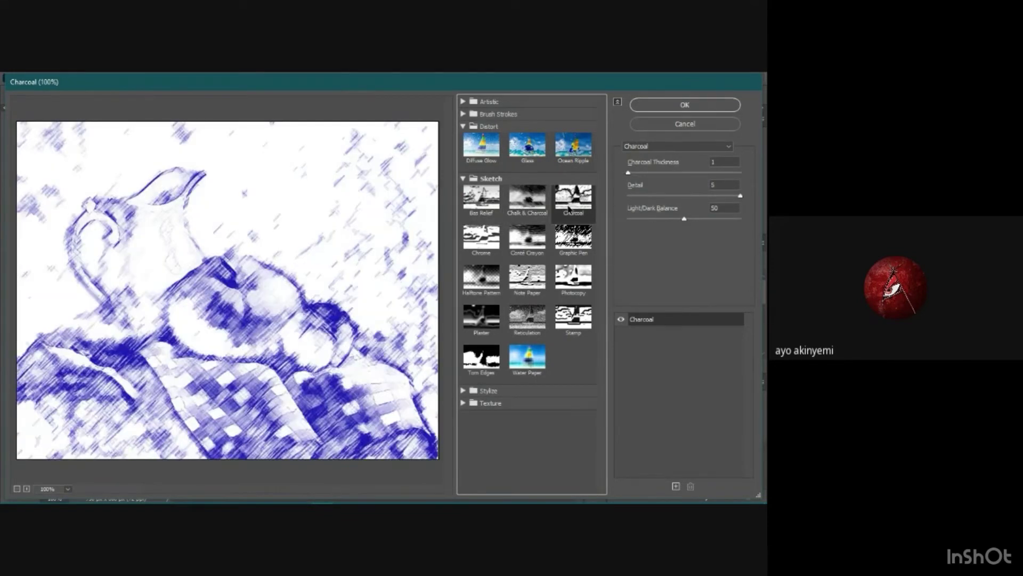
{"action": "left_click", "coordinate": [574, 237]}
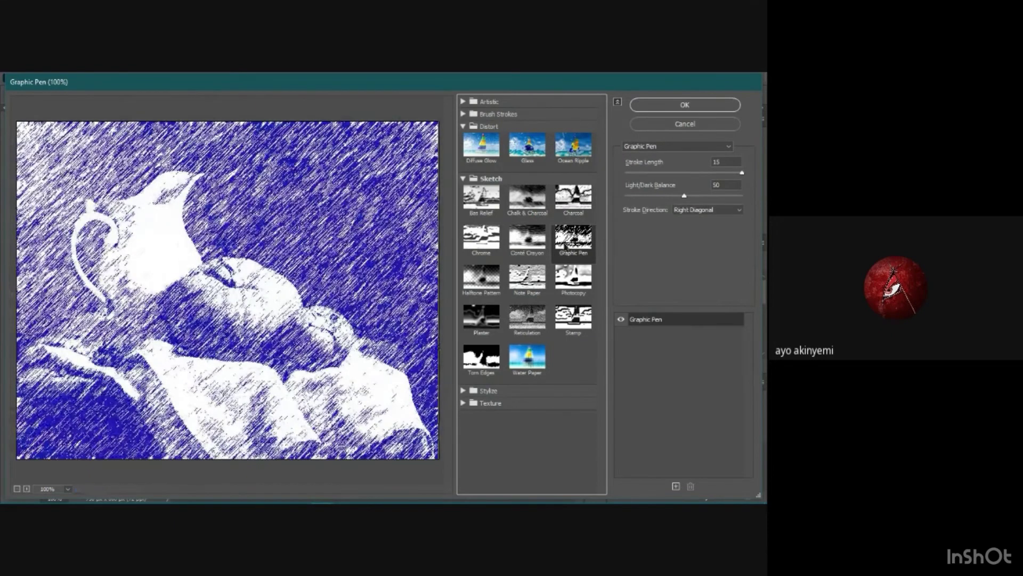
{"action": "left_click", "coordinate": [534, 248]}
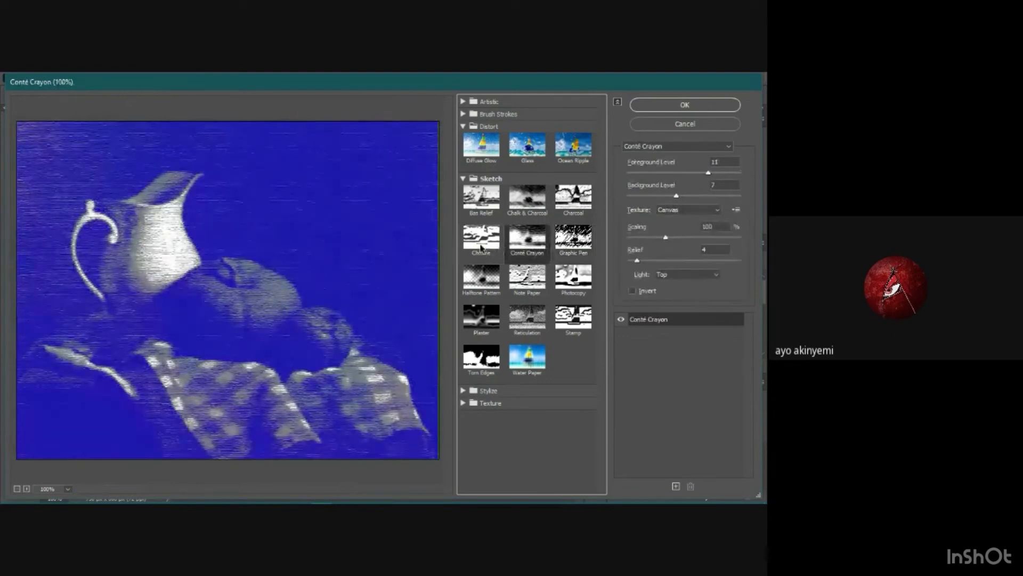
{"action": "left_click", "coordinate": [481, 246]}
{"action": "left_click", "coordinate": [483, 286]}
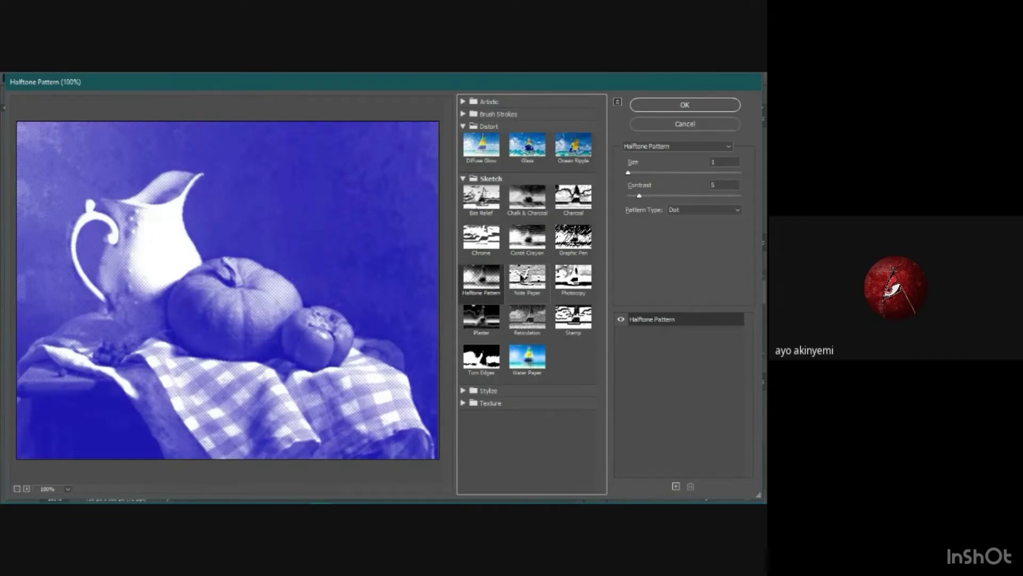
{"action": "left_click", "coordinate": [526, 278]}
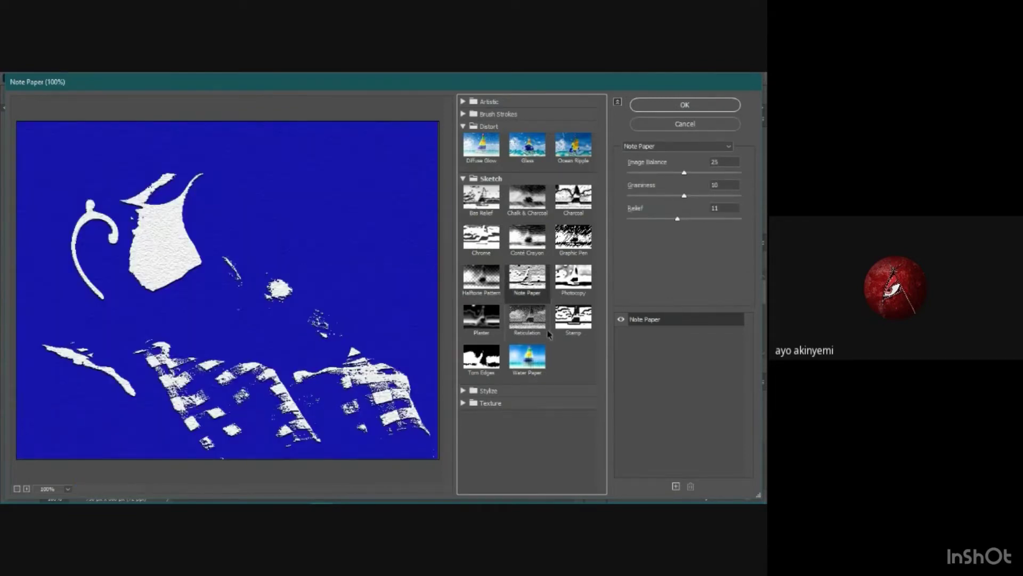
{"action": "left_click", "coordinate": [536, 322]}
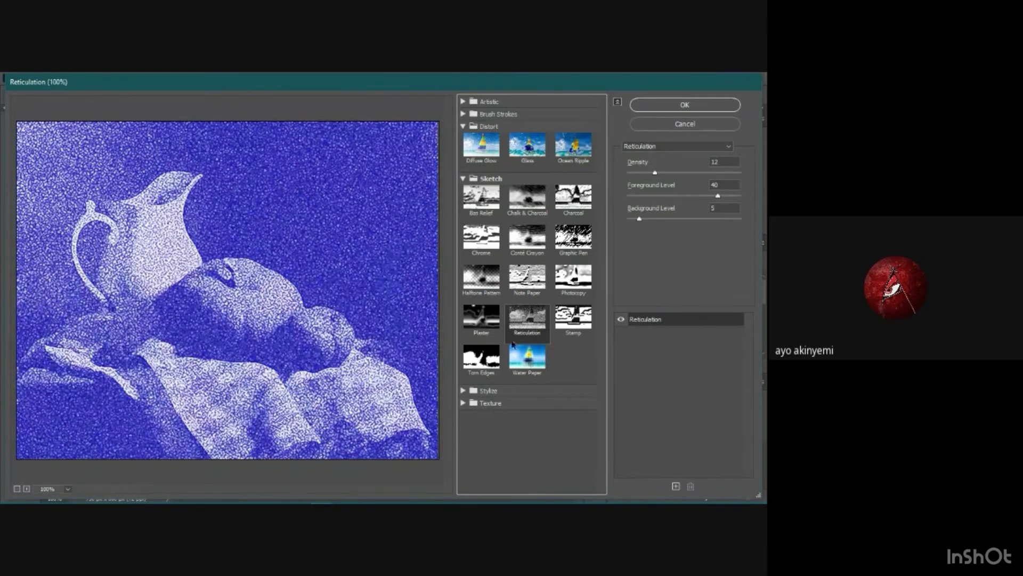
{"action": "left_click", "coordinate": [526, 360]}
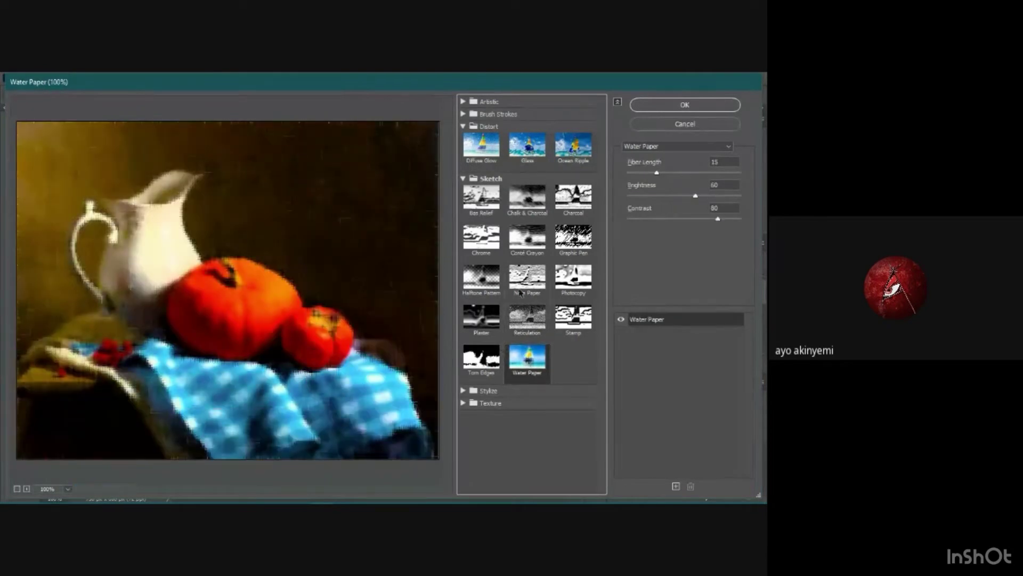
Return to Artistic > Paint Daubs (Brush Size 7, Sharpness 5) and apply it
{"action": "left_click", "coordinate": [462, 178]}
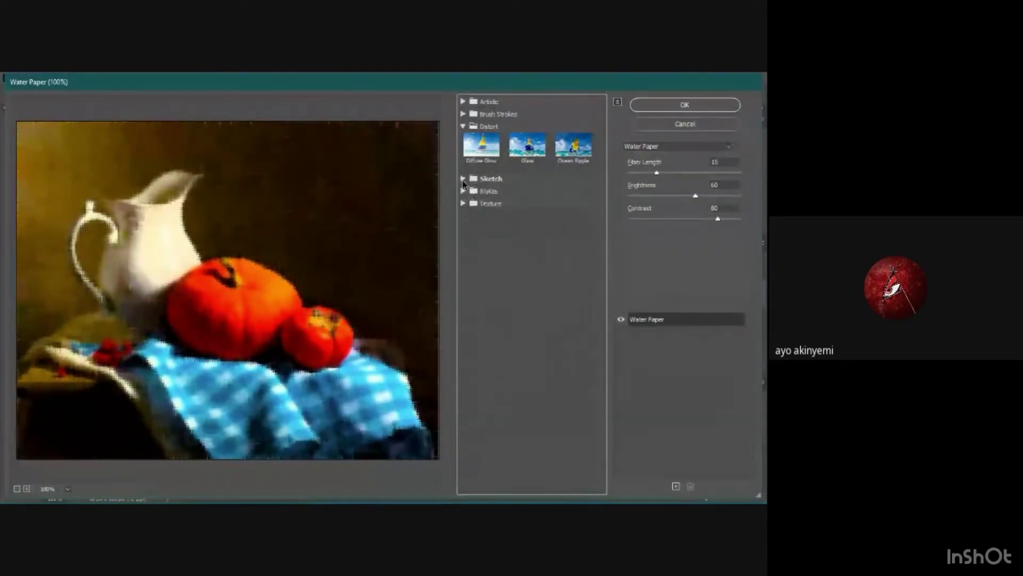
{"action": "left_click", "coordinate": [481, 155]}
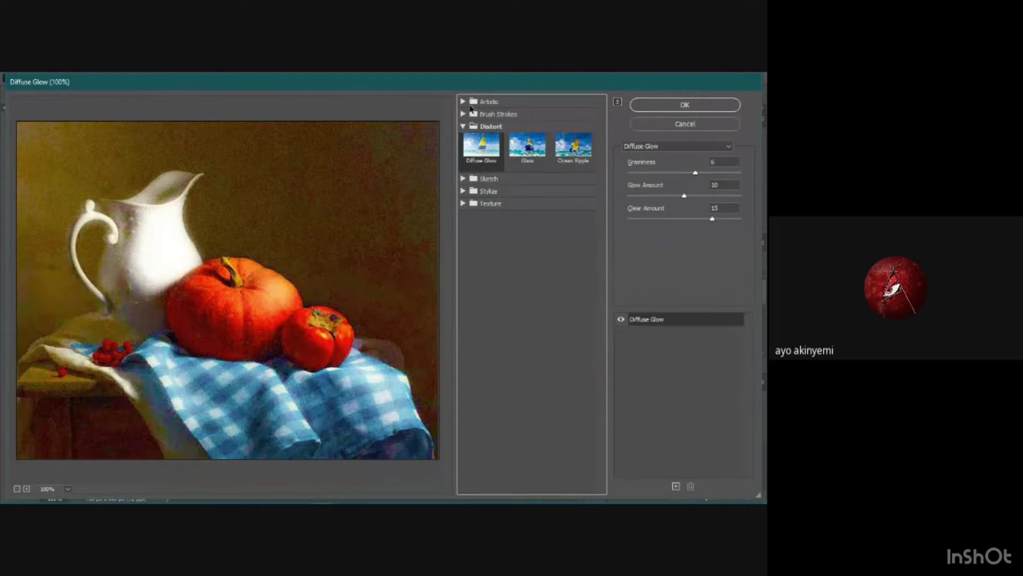
{"action": "left_click", "coordinate": [463, 114]}
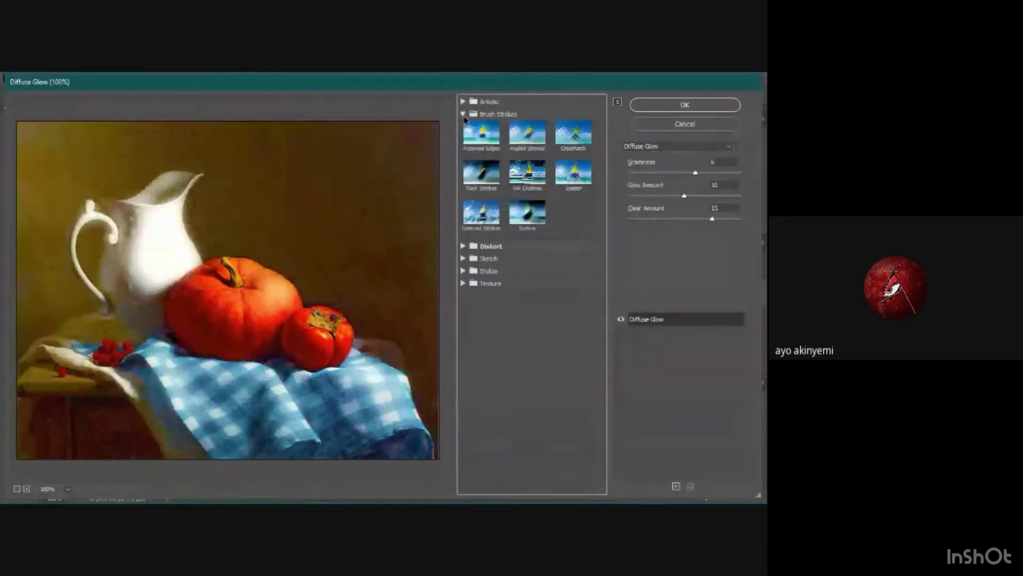
{"action": "left_click", "coordinate": [463, 114]}
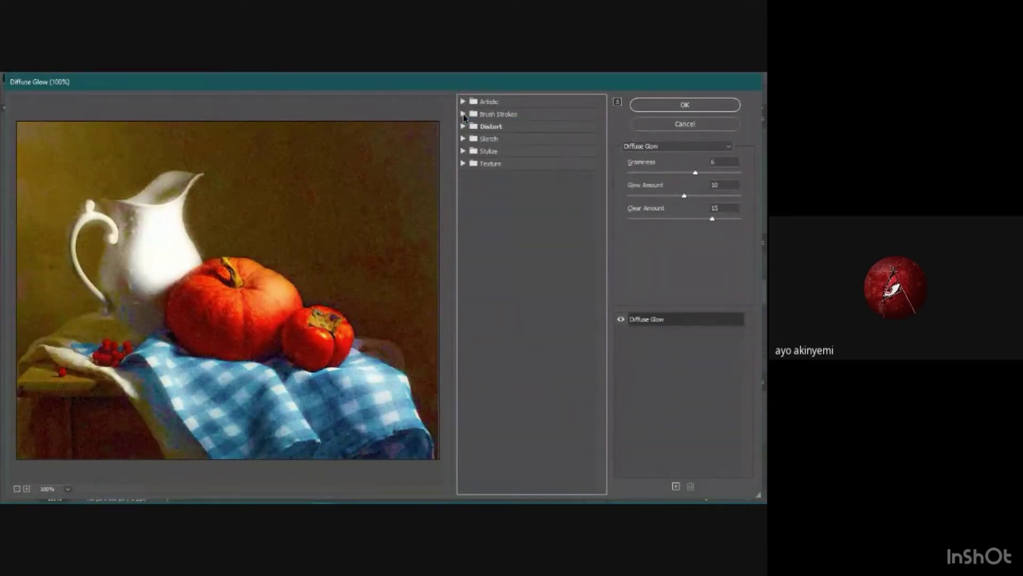
{"action": "left_click", "coordinate": [462, 102]}
{"action": "left_click", "coordinate": [481, 201]}
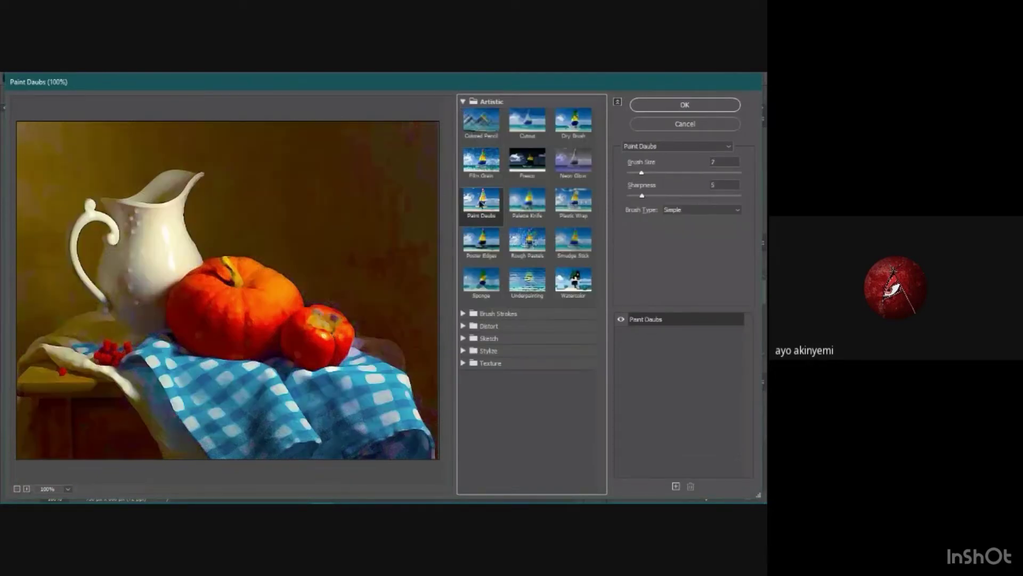
{"action": "left_click", "coordinate": [667, 106]}
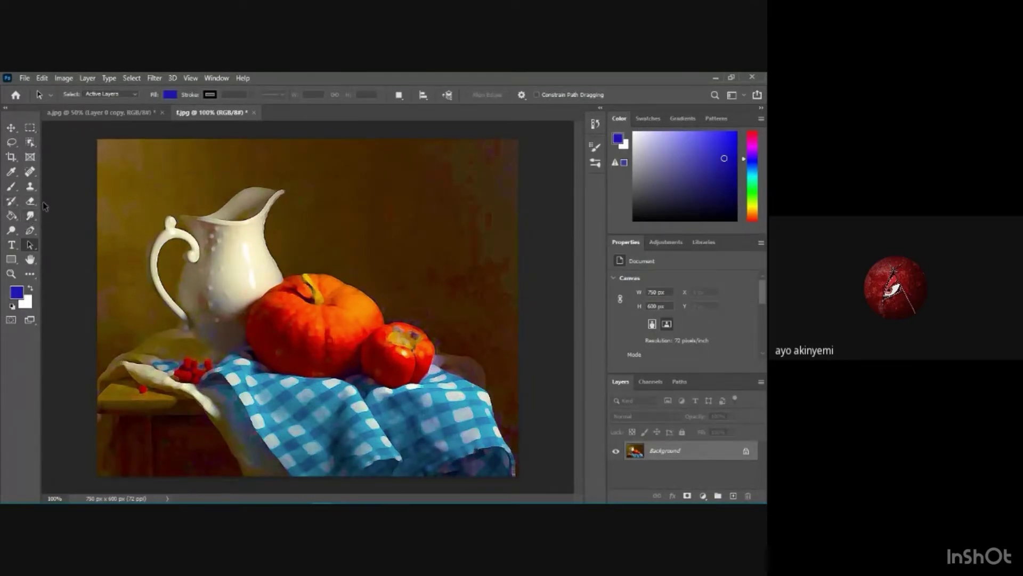
Overlay-fill the brown background dark with the Paint Bucket, adding dark blue top-right patches
{"action": "left_click", "coordinate": [11, 215]}
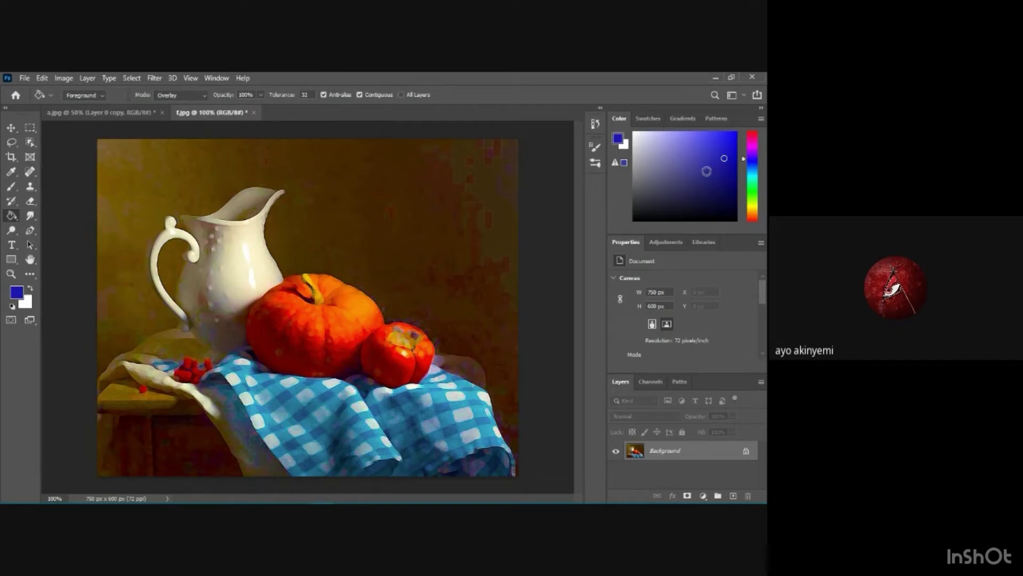
{"action": "left_click", "coordinate": [417, 208]}
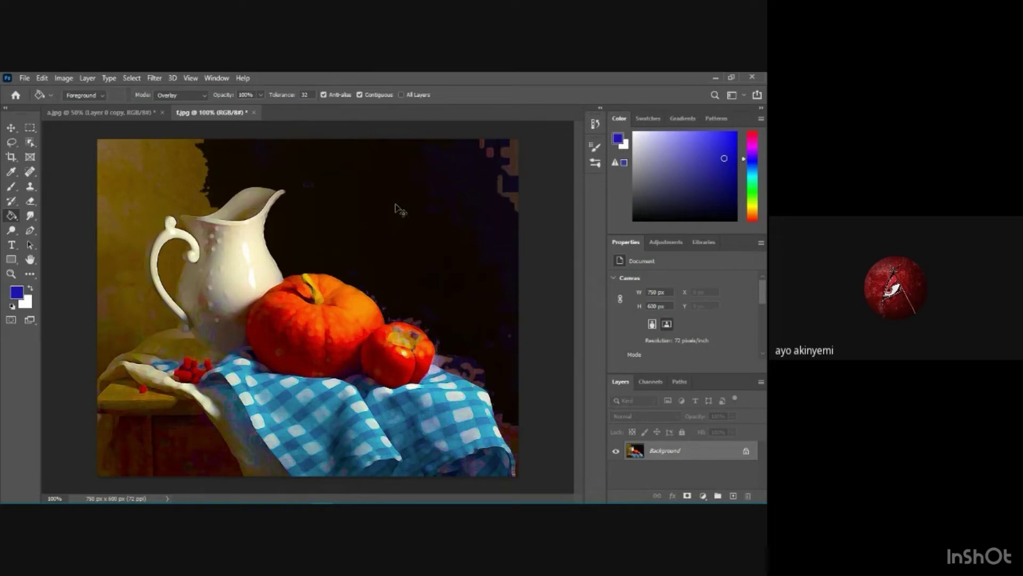
{"action": "key", "text": "ctrl+z"}
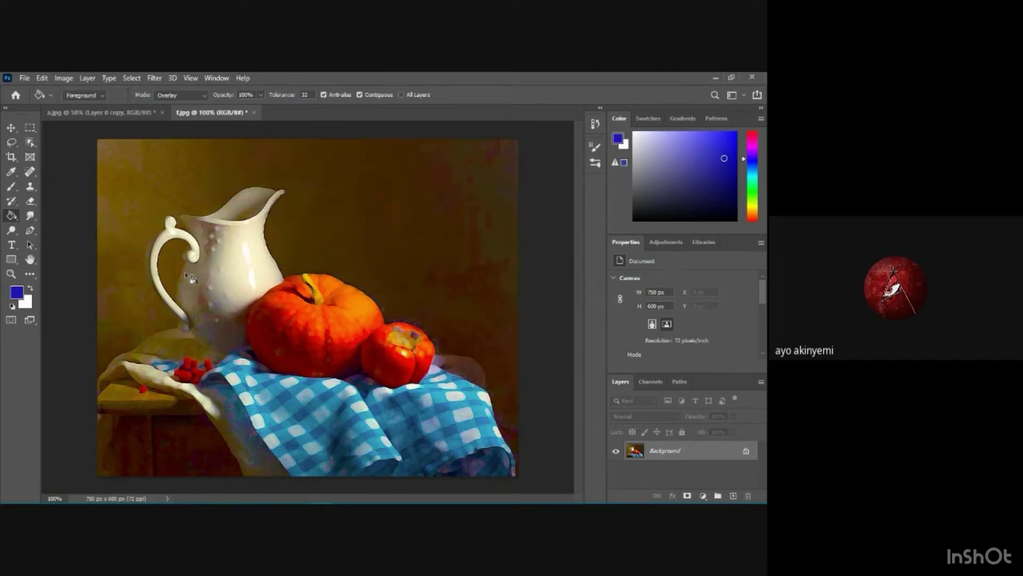
{"action": "left_click", "coordinate": [112, 256]}
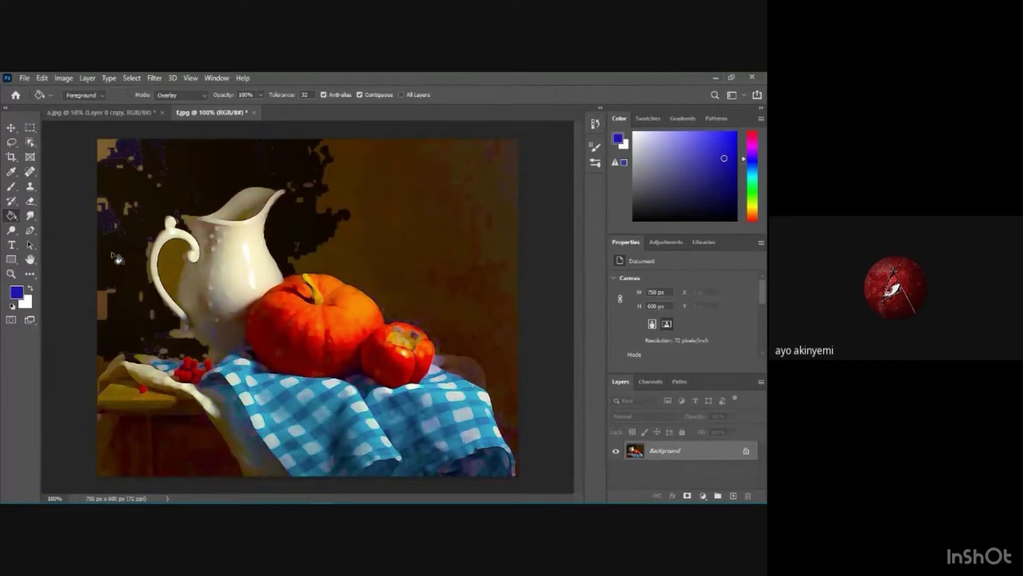
{"action": "left_click", "coordinate": [451, 334]}
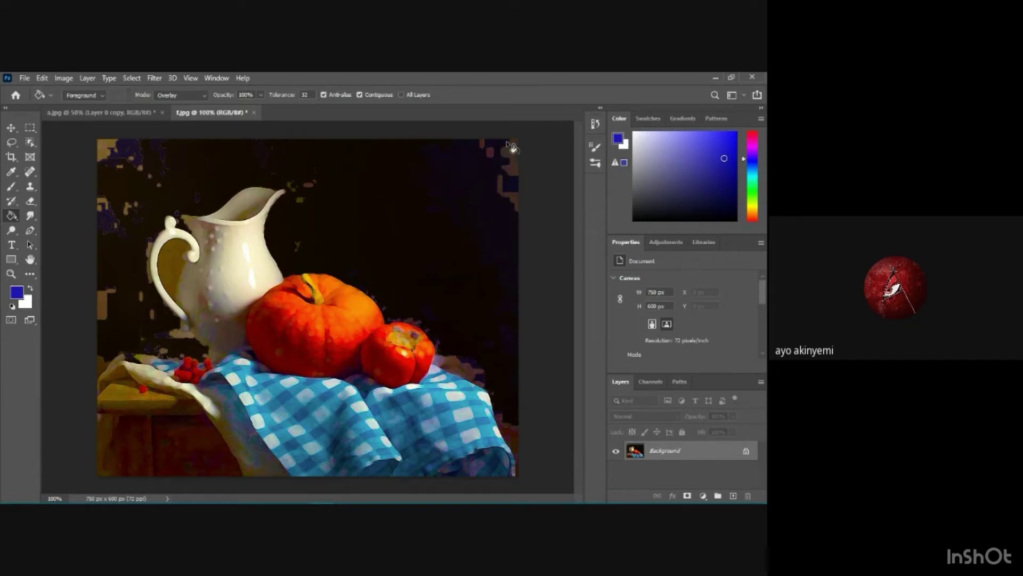
{"action": "left_click", "coordinate": [505, 153]}
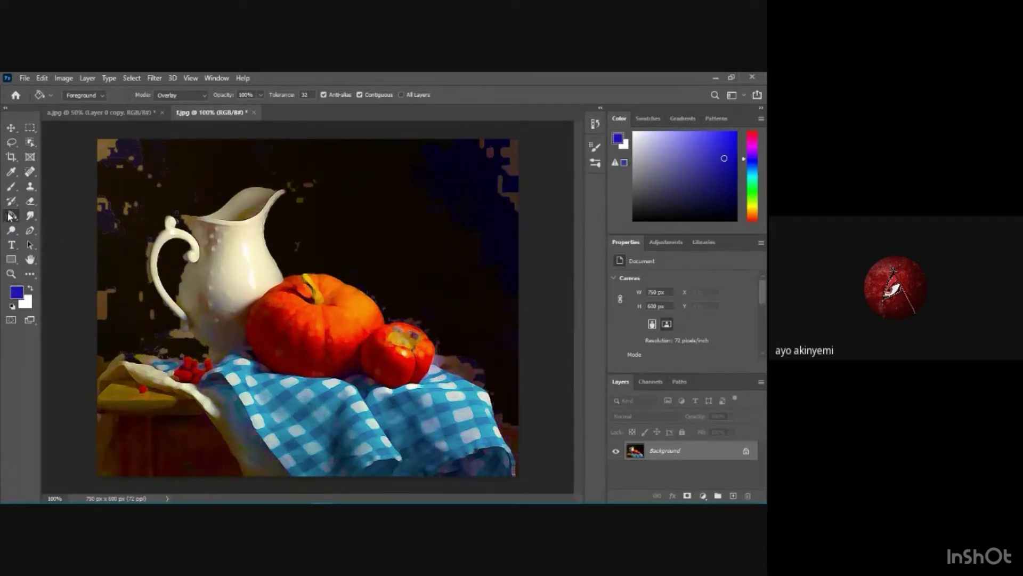
Undo the earlier fills and refill the background, left wall and jug-handle interior near-black
{"action": "key", "text": "ctrl+z"}
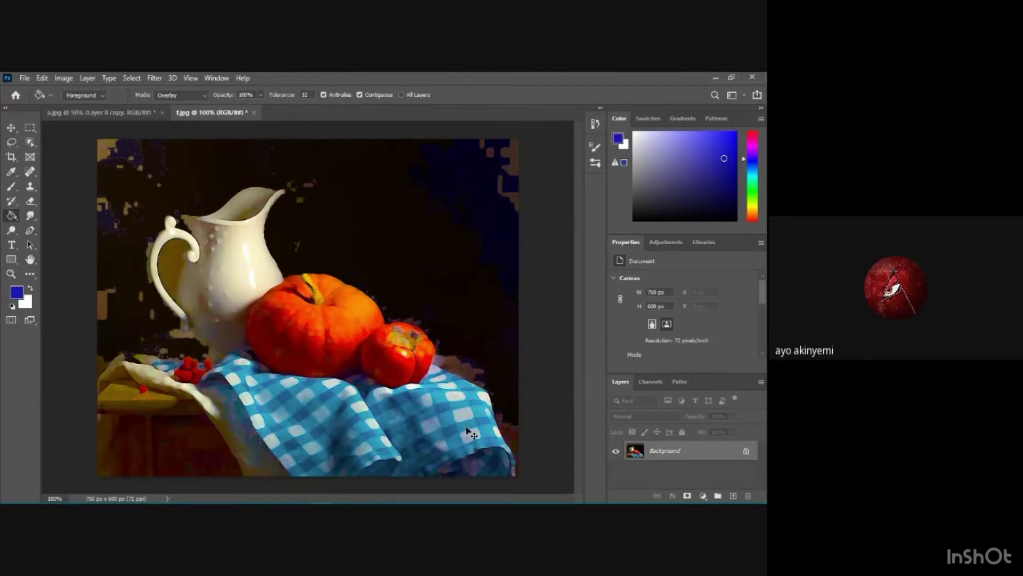
{"action": "key", "text": "ctrl+z"}
{"action": "key", "text": "ctrl+z"}
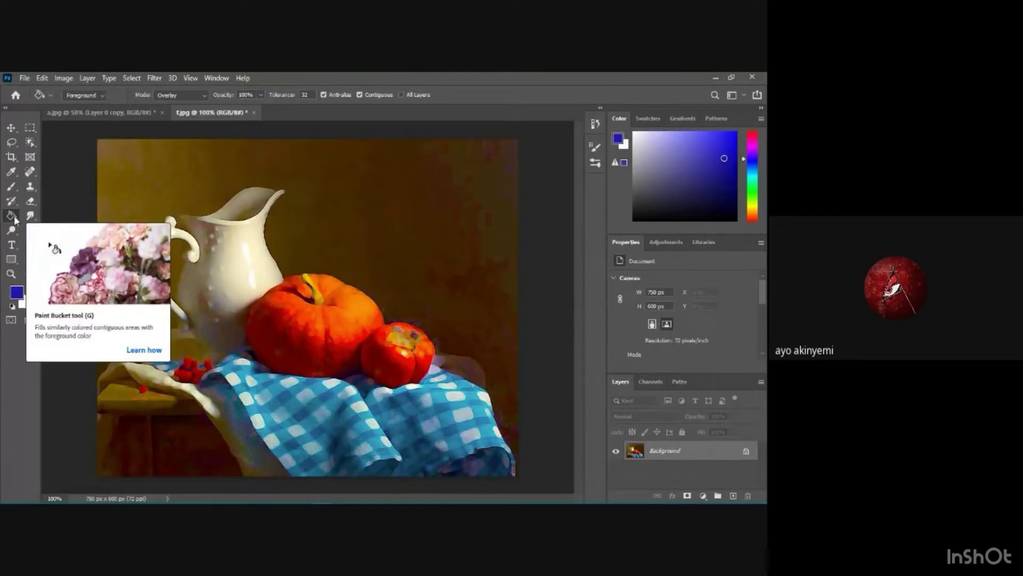
{"action": "left_click", "coordinate": [375, 230]}
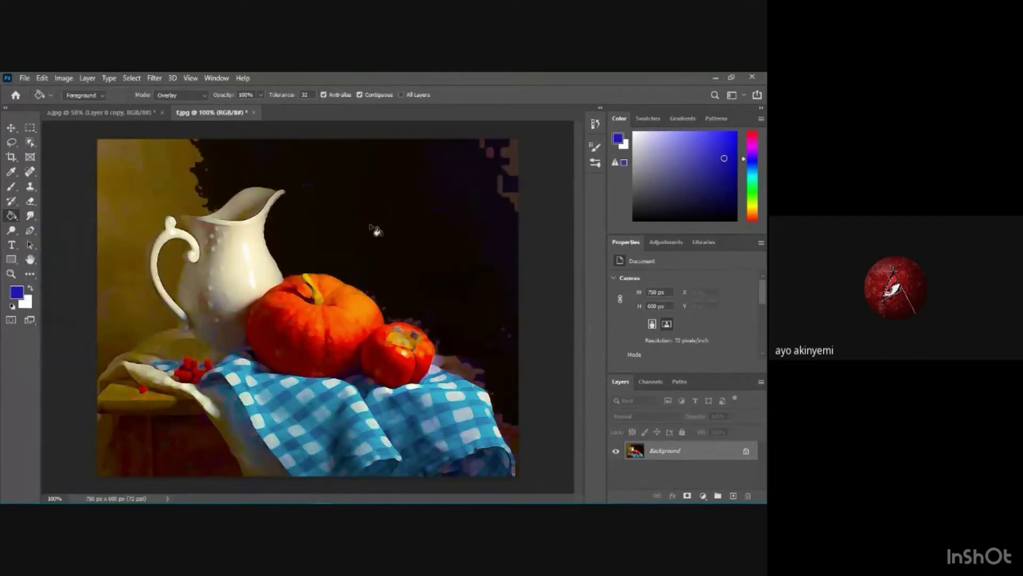
{"action": "left_click", "coordinate": [133, 181]}
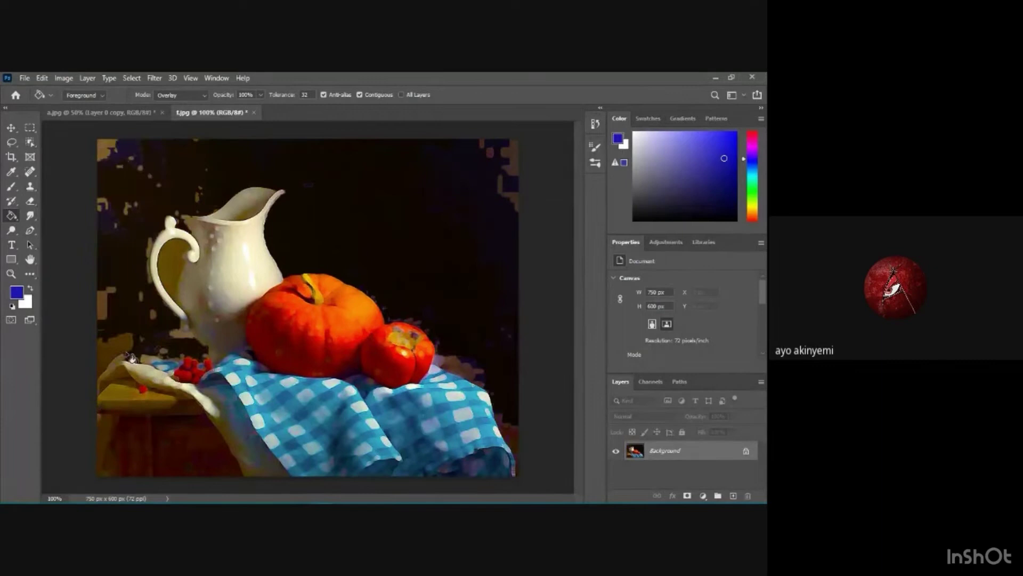
{"action": "left_click", "coordinate": [170, 260]}
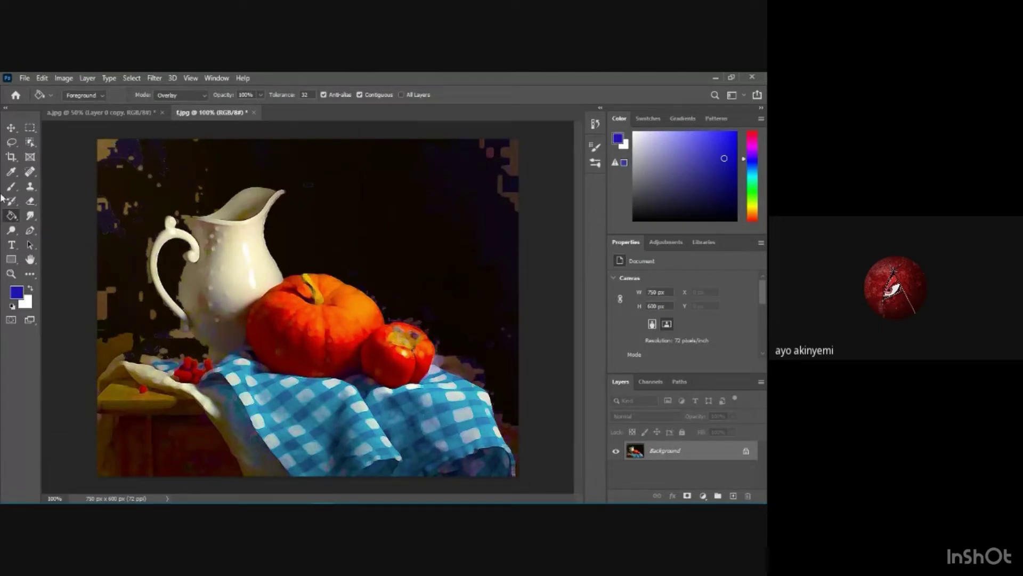
Switch to the Smudge tool and choose the General Brushes Soft Round preset
{"action": "left_click", "coordinate": [30, 215]}
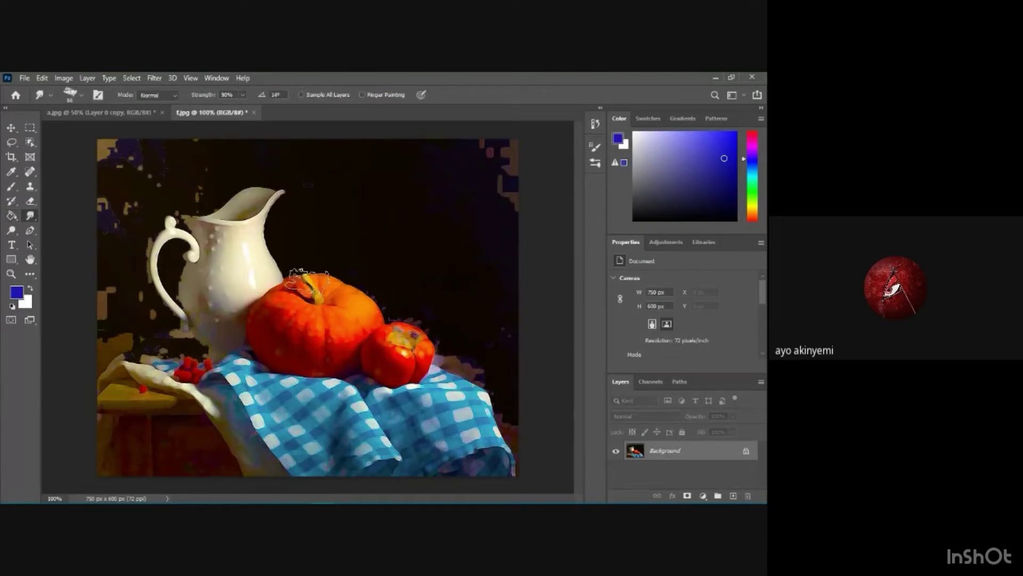
{"action": "left_click_drag", "start_coordinate": [253, 269], "coordinate": [245, 304]}
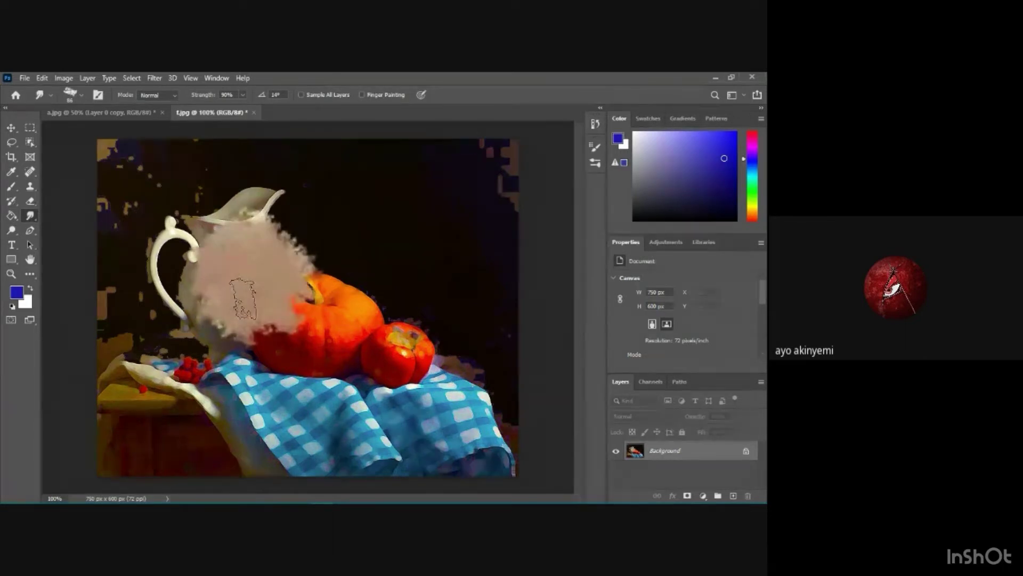
{"action": "key", "text": "ctrl+z"}
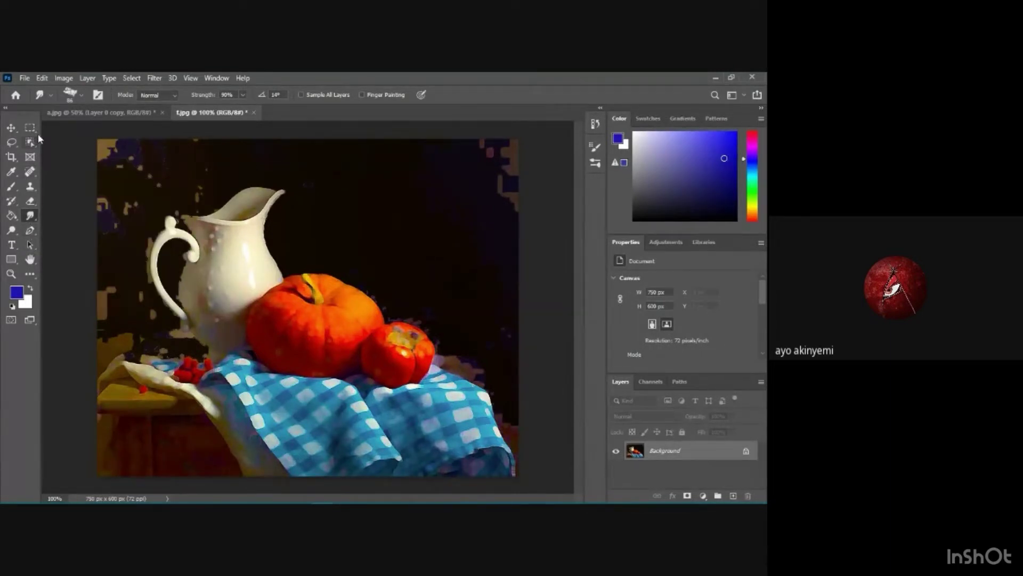
{"action": "left_click", "coordinate": [80, 96]}
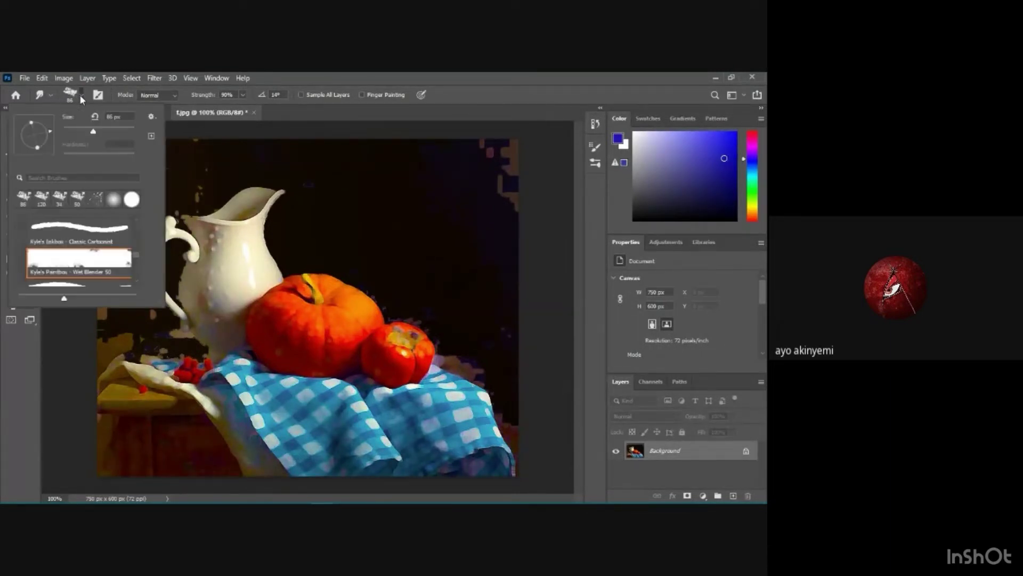
{"action": "scroll", "coordinate": [94, 256], "scroll_direction": "down", "scroll_amount": 3}
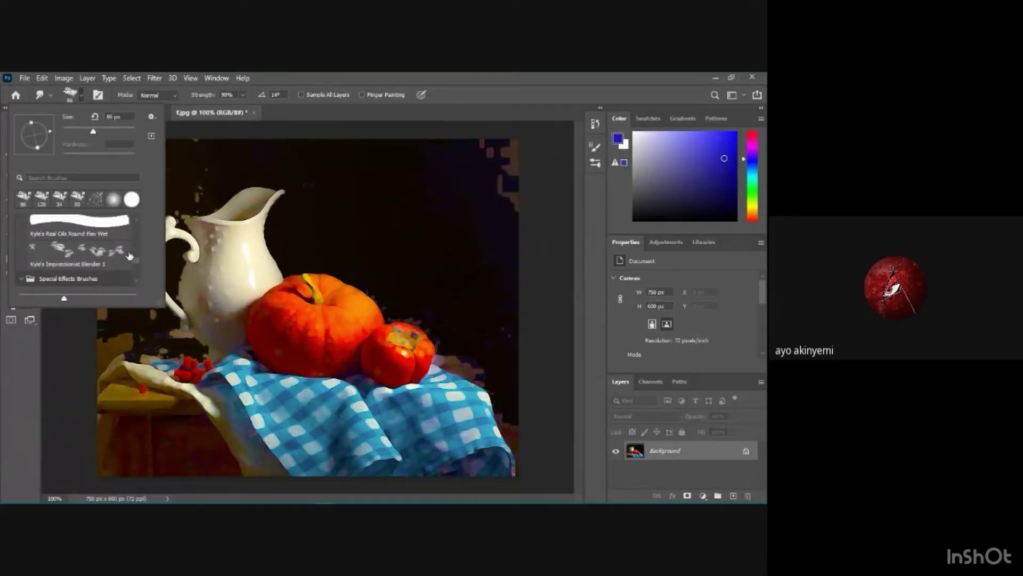
{"action": "scroll", "coordinate": [102, 242], "scroll_direction": "up", "scroll_amount": 1}
{"action": "scroll", "coordinate": [102, 242], "scroll_direction": "up", "scroll_amount": 10}
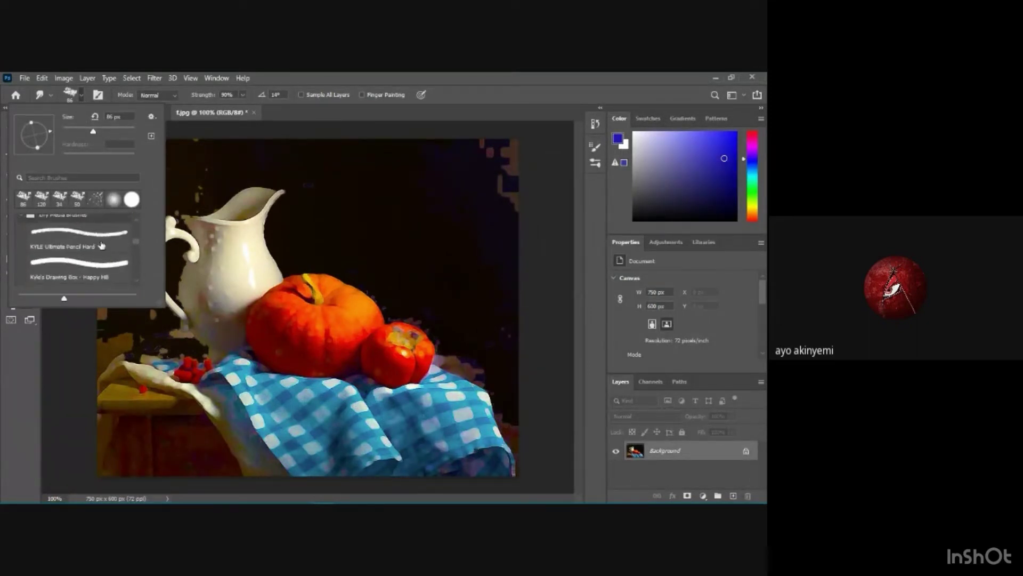
{"action": "scroll", "coordinate": [102, 243], "scroll_direction": "up", "scroll_amount": 3}
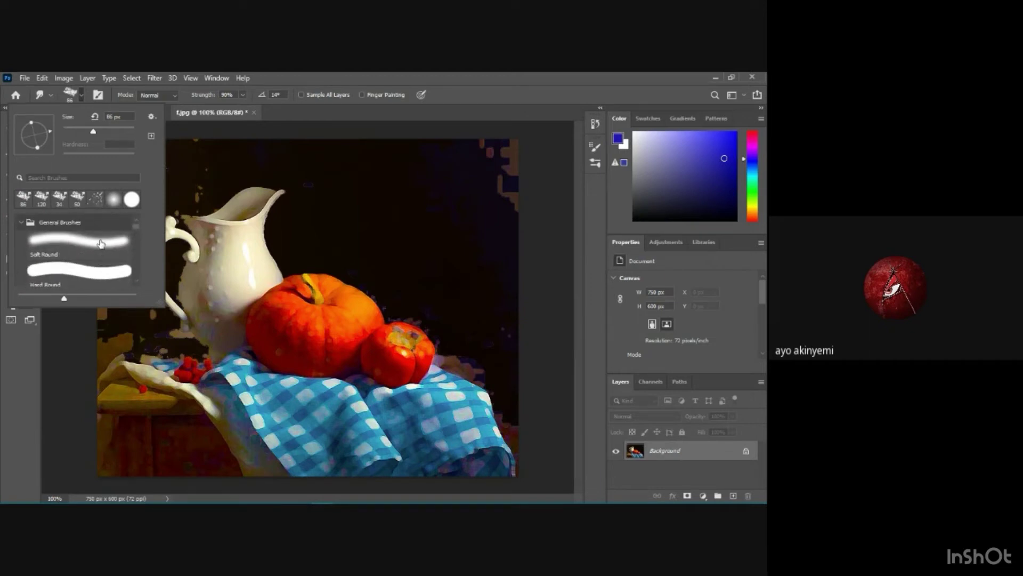
{"action": "left_click", "coordinate": [101, 244]}
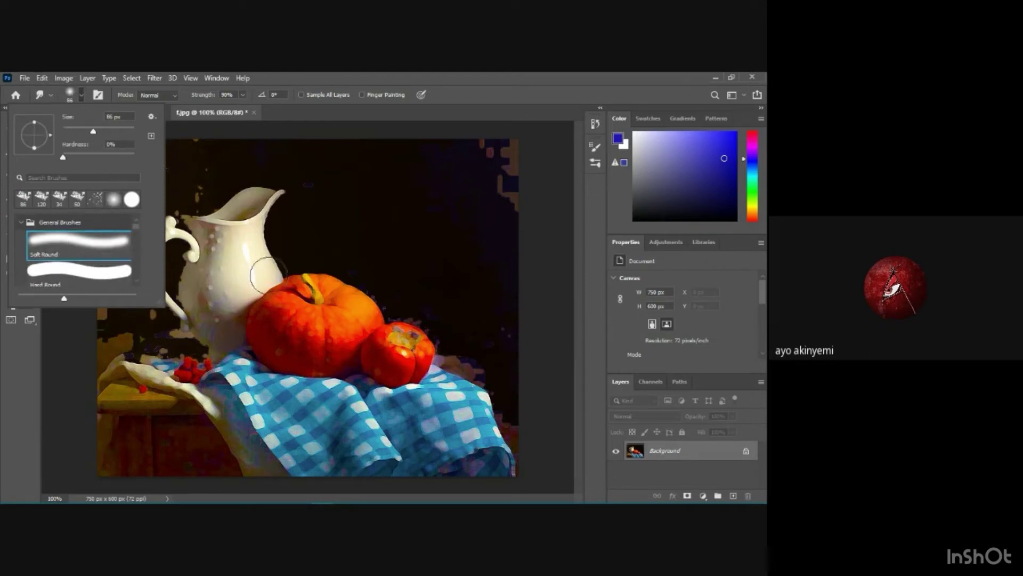
Set brush hardness to 22%, lightly smooth the jug's spotted body, then set size 28 px
{"action": "mouse_move", "coordinate": [229, 275]}
{"action": "left_mouse_down"}
{"action": "mouse_move", "coordinate": [267, 243]}
{"action": "mouse_move", "coordinate": [324, 230]}
{"action": "left_mouse_up"}
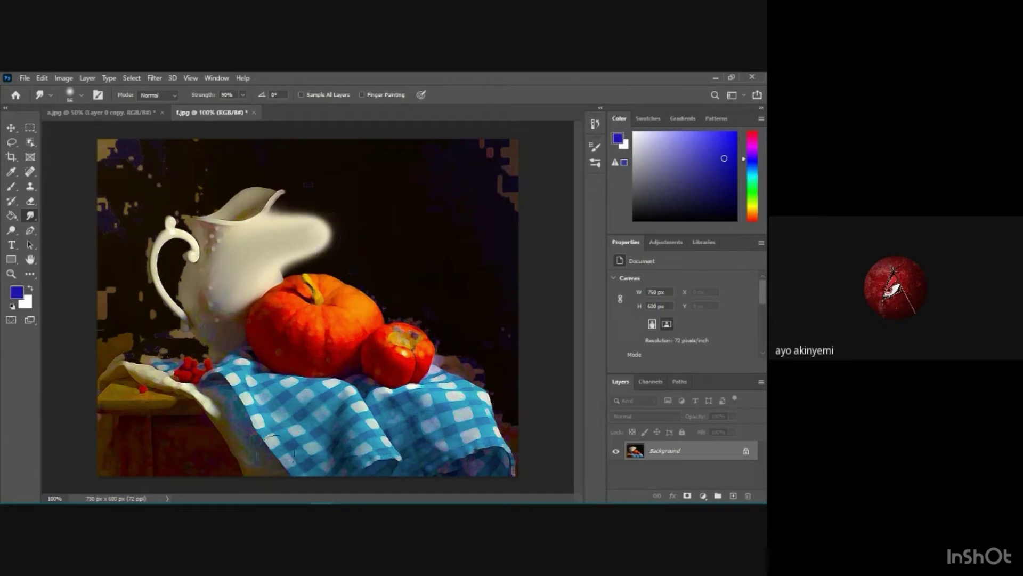
{"action": "key", "text": "ctrl+z"}
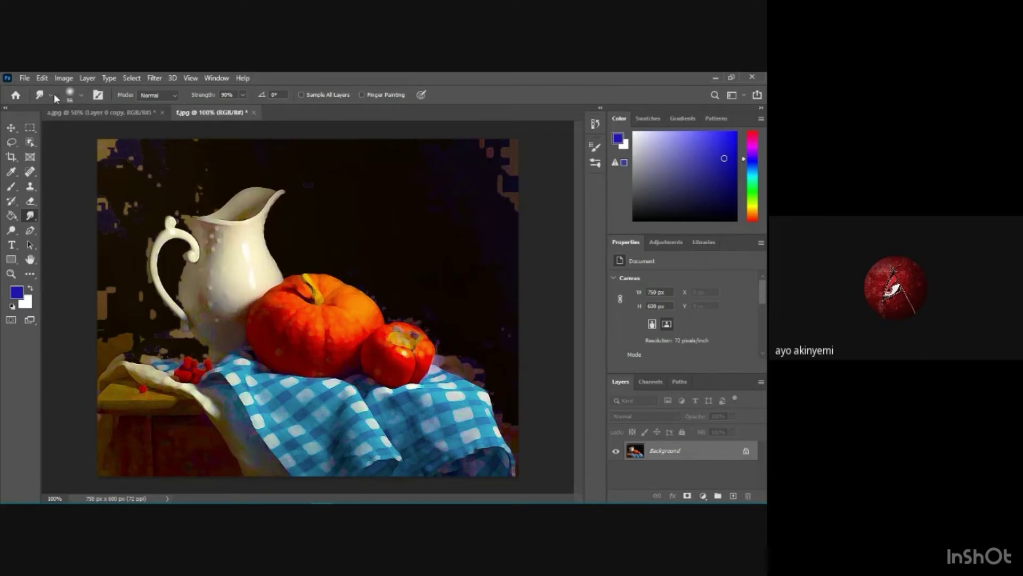
{"action": "left_click", "coordinate": [81, 95]}
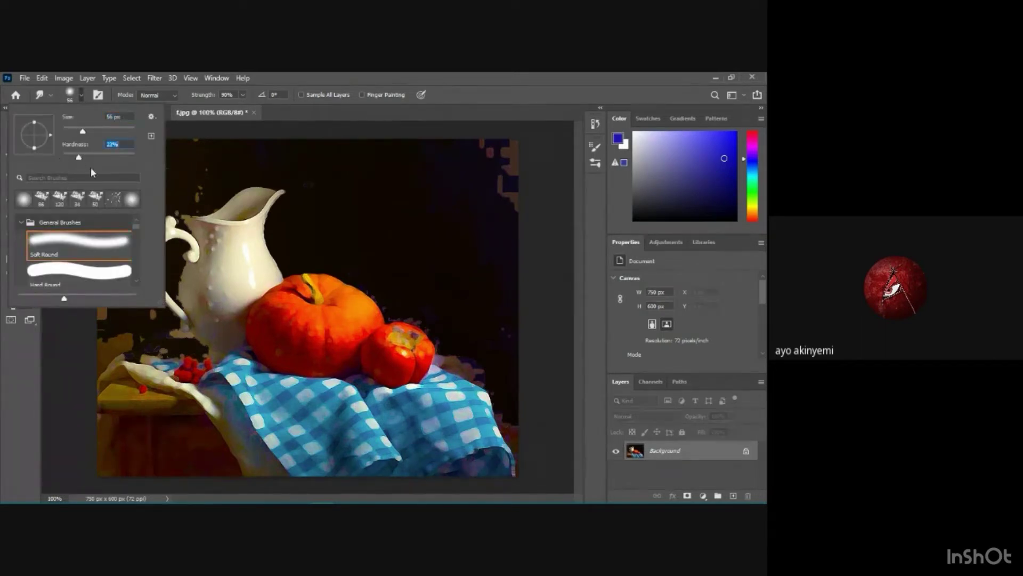
{"action": "left_click", "coordinate": [237, 269]}
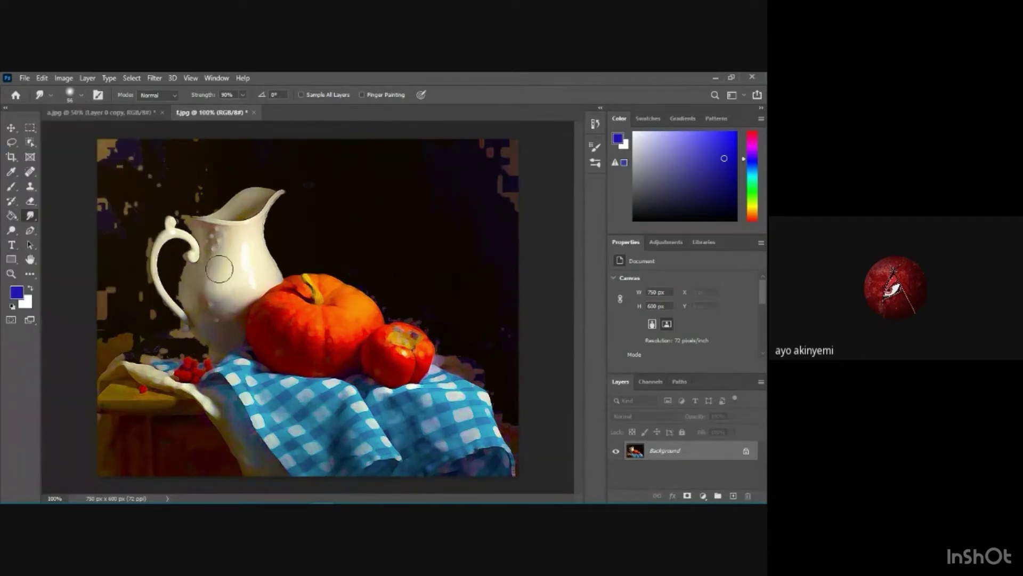
{"action": "left_click_drag", "start_coordinate": [219, 269], "coordinate": [216, 234]}
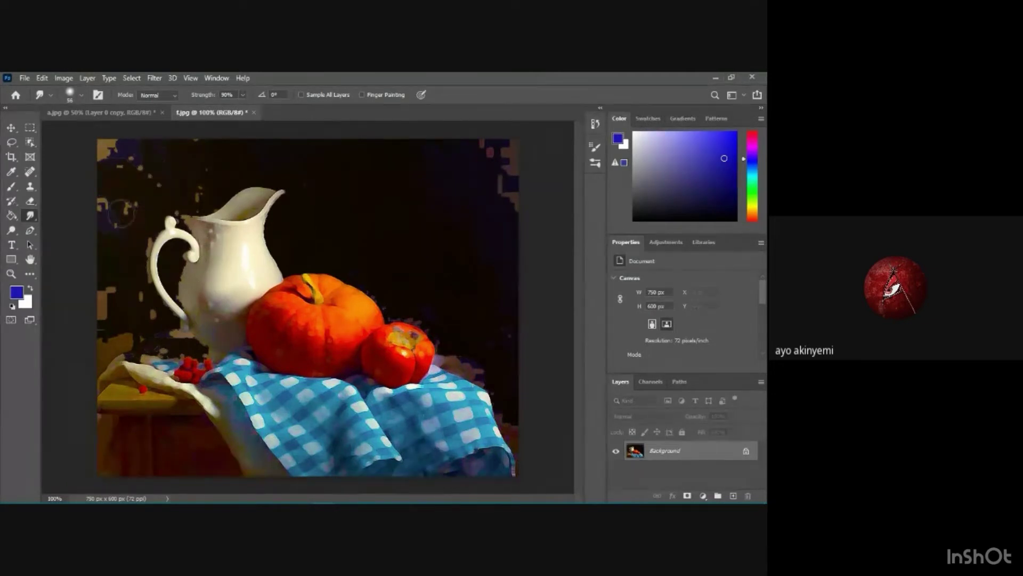
{"action": "left_click", "coordinate": [75, 96]}
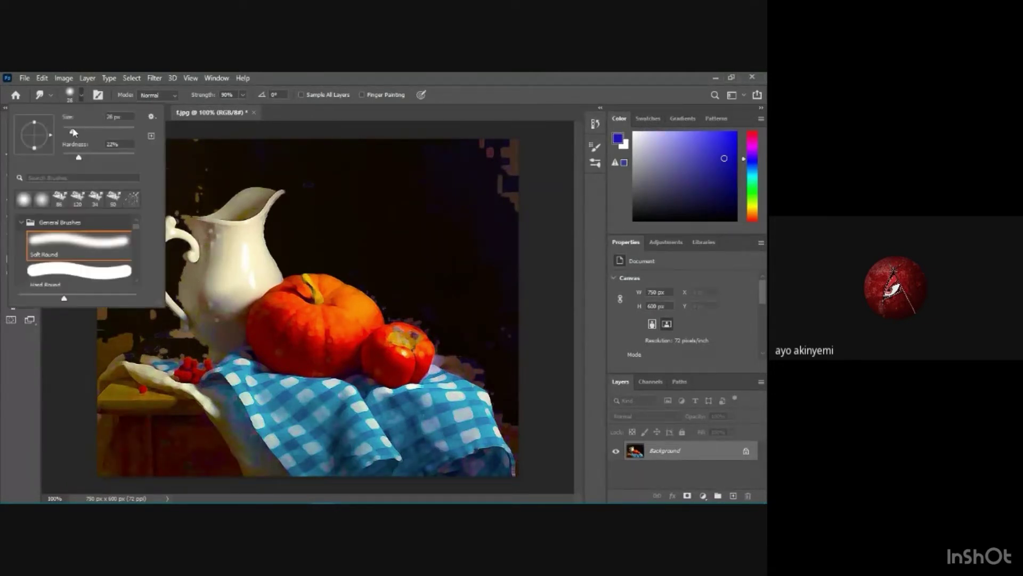
{"action": "left_click", "coordinate": [74, 132]}
At 200% zoom, smudge the large pumpkin's body, upper-left shadow and bottom orange band
{"action": "key", "text": "ctrl+plus"}
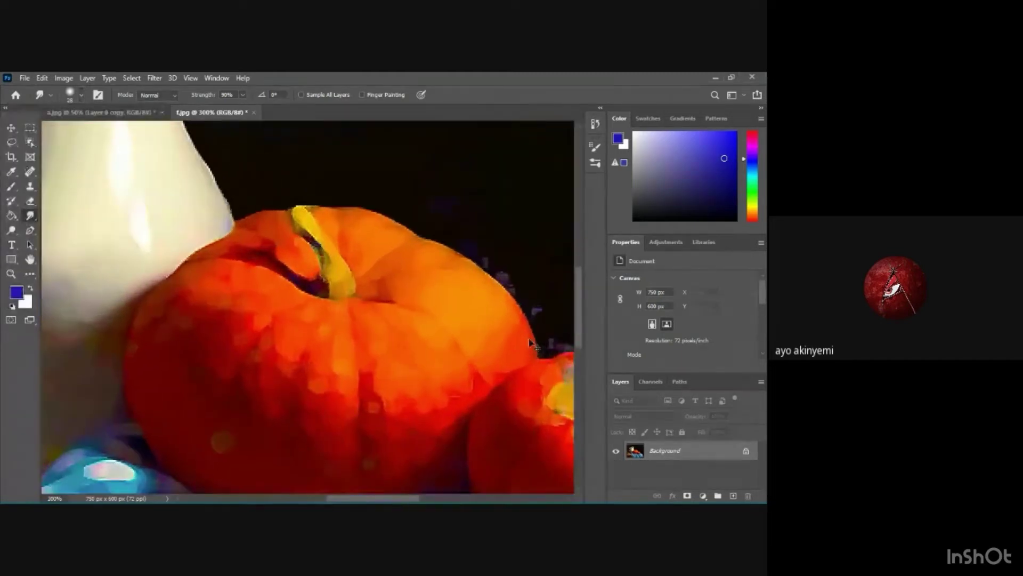
{"action": "scroll", "coordinate": [317, 340], "scroll_direction": "down", "scroll_amount": 2}
{"action": "mouse_move", "coordinate": [323, 314]}
{"action": "left_mouse_down"}
{"action": "mouse_move", "coordinate": [322, 360]}
{"action": "mouse_move", "coordinate": [331, 320]}
{"action": "mouse_move", "coordinate": [309, 343]}
{"action": "mouse_move", "coordinate": [312, 288]}
{"action": "mouse_move", "coordinate": [301, 312]}
{"action": "mouse_move", "coordinate": [269, 318]}
{"action": "mouse_move", "coordinate": [288, 270]}
{"action": "mouse_move", "coordinate": [265, 310]}
{"action": "mouse_move", "coordinate": [267, 243]}
{"action": "mouse_move", "coordinate": [242, 268]}
{"action": "mouse_move", "coordinate": [252, 227]}
{"action": "mouse_move", "coordinate": [189, 246]}
{"action": "mouse_move", "coordinate": [172, 267]}
{"action": "left_mouse_up"}
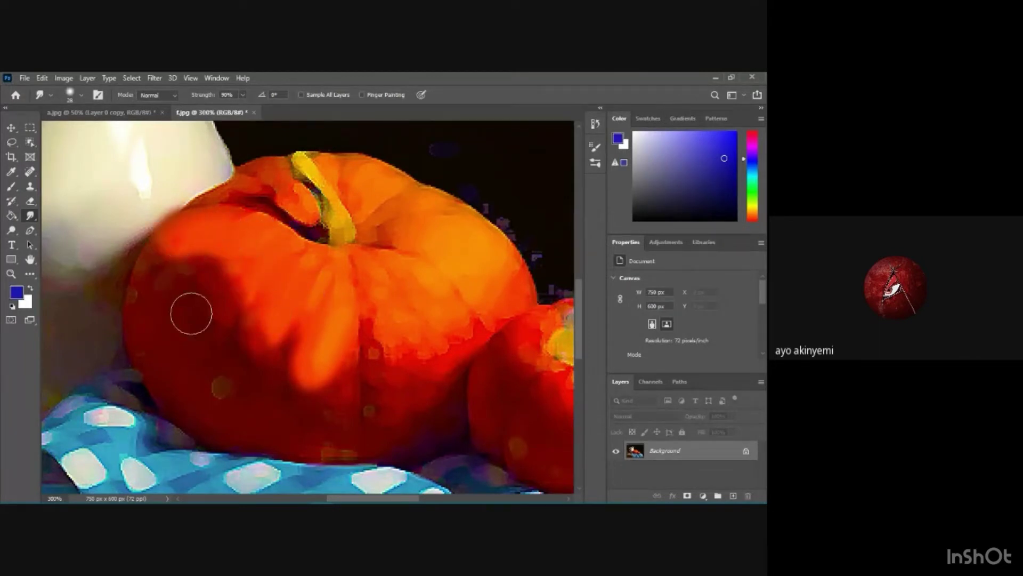
{"action": "key", "text": "ctrl+z"}
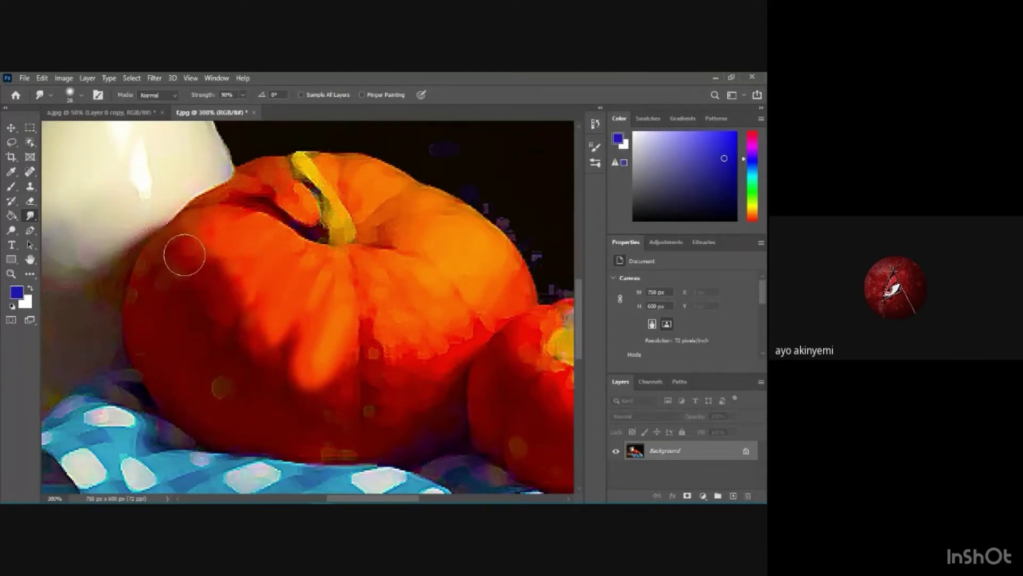
{"action": "mouse_move", "coordinate": [174, 253]}
{"action": "left_mouse_down"}
{"action": "mouse_move", "coordinate": [172, 289]}
{"action": "mouse_move", "coordinate": [199, 256]}
{"action": "mouse_move", "coordinate": [178, 326]}
{"action": "mouse_move", "coordinate": [193, 301]}
{"action": "mouse_move", "coordinate": [211, 293]}
{"action": "mouse_move", "coordinate": [215, 304]}
{"action": "mouse_move", "coordinate": [209, 257]}
{"action": "mouse_move", "coordinate": [200, 288]}
{"action": "mouse_move", "coordinate": [210, 267]}
{"action": "mouse_move", "coordinate": [175, 302]}
{"action": "mouse_move", "coordinate": [182, 307]}
{"action": "mouse_move", "coordinate": [165, 269]}
{"action": "mouse_move", "coordinate": [145, 306]}
{"action": "mouse_move", "coordinate": [153, 364]}
{"action": "mouse_move", "coordinate": [196, 403]}
{"action": "mouse_move", "coordinate": [222, 401]}
{"action": "mouse_move", "coordinate": [226, 387]}
{"action": "mouse_move", "coordinate": [232, 407]}
{"action": "mouse_move", "coordinate": [243, 369]}
{"action": "left_mouse_up"}
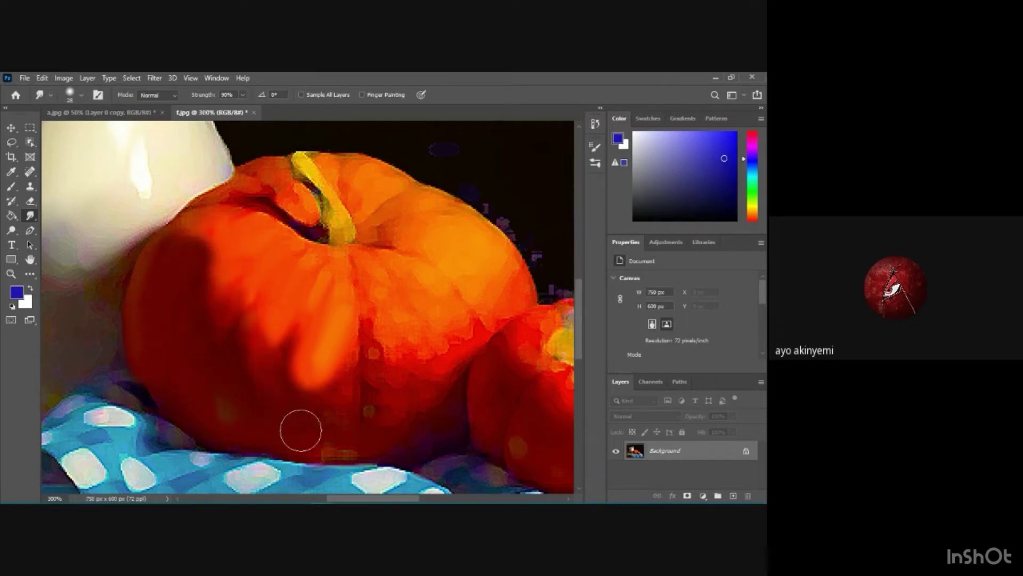
{"action": "mouse_move", "coordinate": [333, 444]}
{"action": "left_mouse_down"}
{"action": "mouse_move", "coordinate": [297, 444]}
{"action": "mouse_move", "coordinate": [257, 424]}
{"action": "mouse_move", "coordinate": [203, 416]}
{"action": "mouse_move", "coordinate": [199, 425]}
{"action": "mouse_move", "coordinate": [189, 404]}
{"action": "left_mouse_up"}
{"action": "mouse_move", "coordinate": [379, 373]}
{"action": "left_mouse_down"}
{"action": "mouse_move", "coordinate": [413, 400]}
{"action": "mouse_move", "coordinate": [393, 415]}
{"action": "mouse_move", "coordinate": [445, 364]}
{"action": "mouse_move", "coordinate": [443, 433]}
{"action": "mouse_move", "coordinate": [414, 451]}
{"action": "mouse_move", "coordinate": [395, 396]}
{"action": "mouse_move", "coordinate": [404, 308]}
{"action": "mouse_move", "coordinate": [408, 336]}
{"action": "mouse_move", "coordinate": [407, 312]}
{"action": "mouse_move", "coordinate": [422, 304]}
{"action": "mouse_move", "coordinate": [451, 344]}
{"action": "mouse_move", "coordinate": [441, 304]}
{"action": "mouse_move", "coordinate": [441, 318]}
{"action": "mouse_move", "coordinate": [410, 283]}
{"action": "mouse_move", "coordinate": [426, 304]}
{"action": "mouse_move", "coordinate": [368, 262]}
{"action": "mouse_move", "coordinate": [380, 273]}
{"action": "mouse_move", "coordinate": [457, 246]}
{"action": "mouse_move", "coordinate": [430, 230]}
{"action": "mouse_move", "coordinate": [401, 235]}
{"action": "mouse_move", "coordinate": [432, 245]}
{"action": "mouse_move", "coordinate": [418, 233]}
{"action": "mouse_move", "coordinate": [442, 237]}
{"action": "mouse_move", "coordinate": [475, 262]}
{"action": "mouse_move", "coordinate": [412, 226]}
{"action": "mouse_move", "coordinate": [468, 249]}
{"action": "mouse_move", "coordinate": [435, 237]}
{"action": "mouse_move", "coordinate": [477, 276]}
{"action": "mouse_move", "coordinate": [431, 245]}
{"action": "mouse_move", "coordinate": [465, 250]}
{"action": "mouse_move", "coordinate": [374, 225]}
{"action": "mouse_move", "coordinate": [419, 216]}
{"action": "left_mouse_up"}
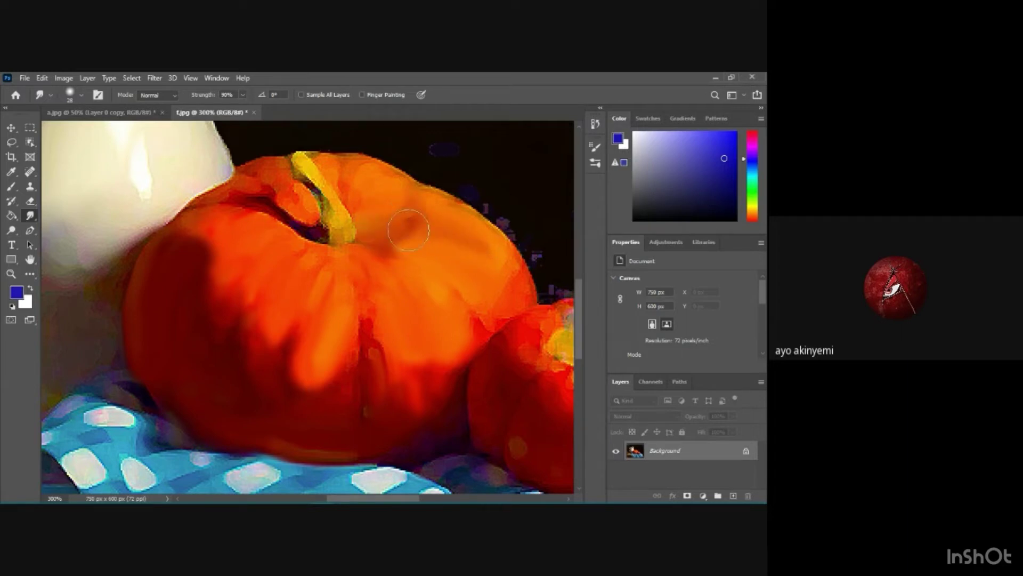
Smudge above the stem with a 17 px brush, then blend the stem top at 7 px
{"action": "left_click", "coordinate": [80, 93]}
{"action": "left_click_drag", "start_coordinate": [71, 132], "coordinate": [68, 132]}
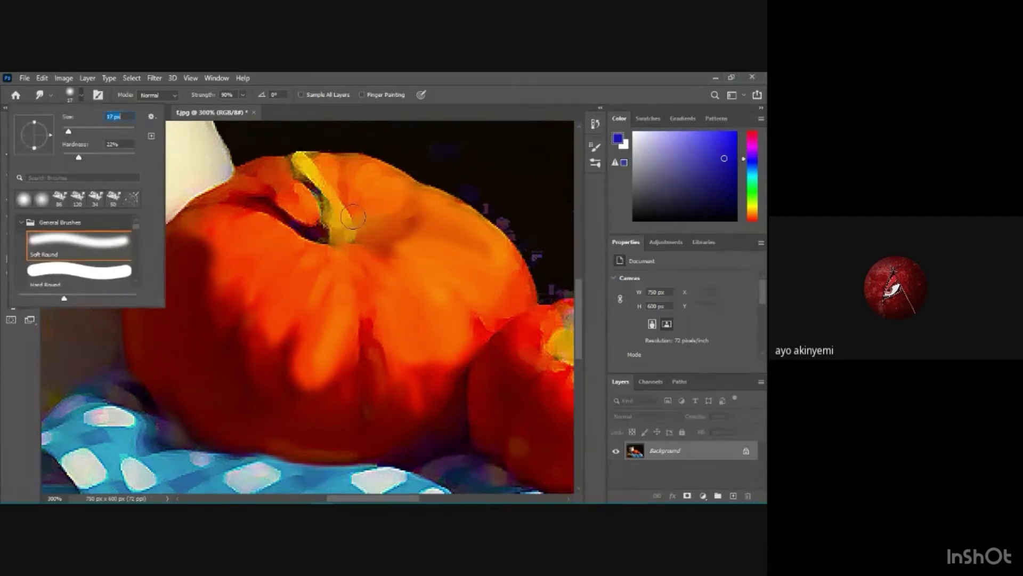
{"action": "left_click", "coordinate": [373, 193]}
{"action": "mouse_move", "coordinate": [367, 169]}
{"action": "left_mouse_down"}
{"action": "mouse_move", "coordinate": [348, 204]}
{"action": "mouse_move", "coordinate": [324, 208]}
{"action": "mouse_move", "coordinate": [325, 227]}
{"action": "mouse_move", "coordinate": [357, 237]}
{"action": "mouse_move", "coordinate": [343, 236]}
{"action": "mouse_move", "coordinate": [341, 217]}
{"action": "mouse_move", "coordinate": [339, 238]}
{"action": "left_mouse_up"}
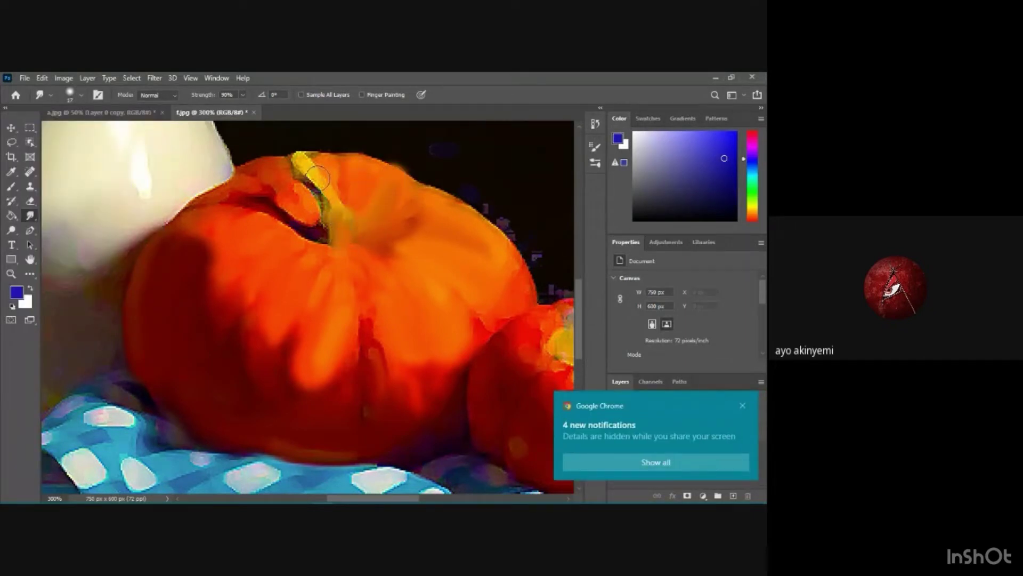
{"action": "left_click", "coordinate": [81, 95]}
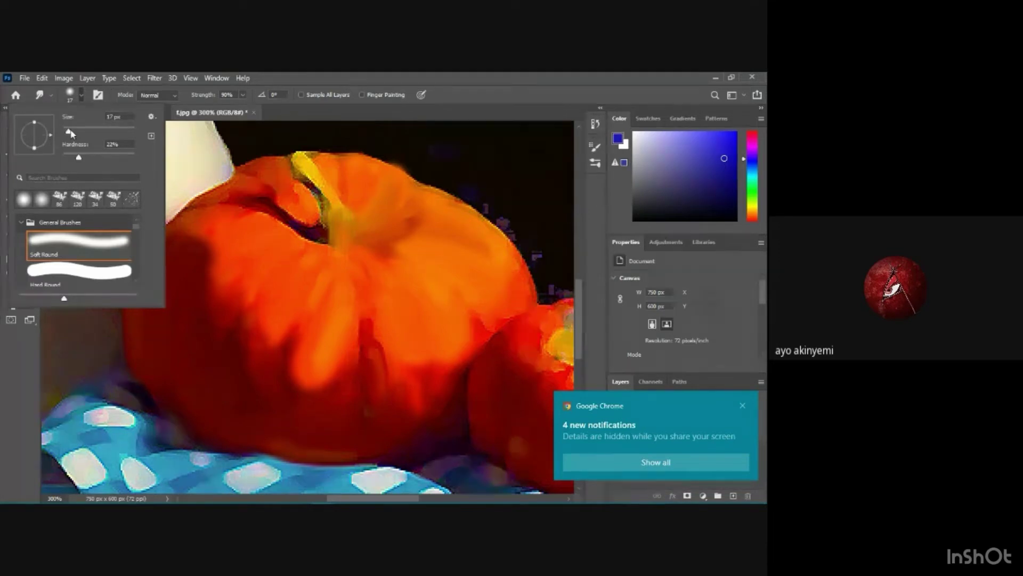
{"action": "left_click_drag", "start_coordinate": [71, 133], "coordinate": [67, 132]}
{"action": "left_click", "coordinate": [310, 172]}
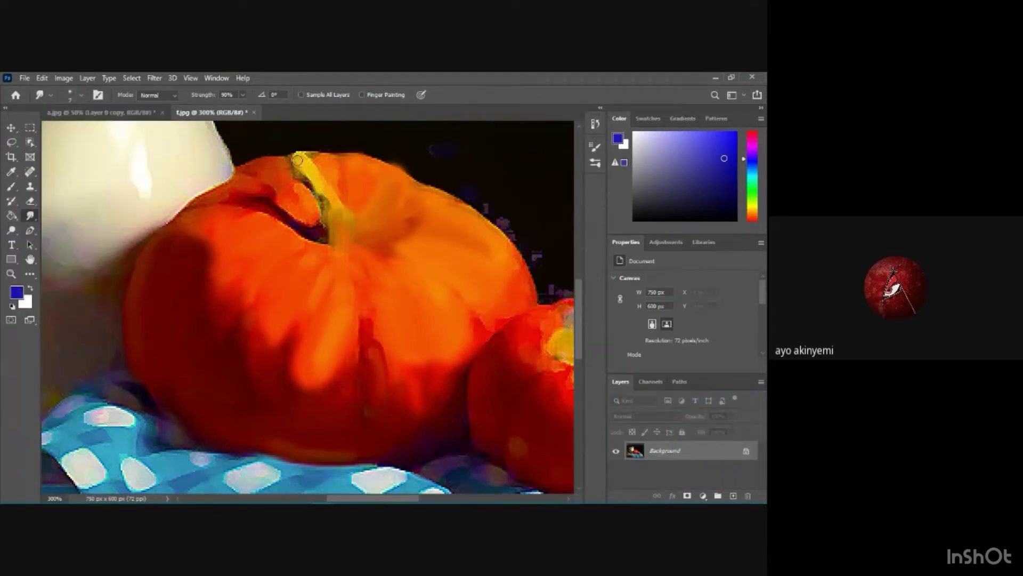
{"action": "mouse_move", "coordinate": [297, 160]}
{"action": "left_mouse_down"}
{"action": "mouse_move", "coordinate": [297, 199]}
{"action": "mouse_move", "coordinate": [321, 204]}
{"action": "mouse_move", "coordinate": [325, 221]}
{"action": "mouse_move", "coordinate": [310, 222]}
{"action": "mouse_move", "coordinate": [305, 207]}
{"action": "mouse_move", "coordinate": [313, 224]}
{"action": "mouse_move", "coordinate": [280, 198]}
{"action": "mouse_move", "coordinate": [298, 209]}
{"action": "mouse_move", "coordinate": [293, 174]}
{"action": "left_mouse_up"}
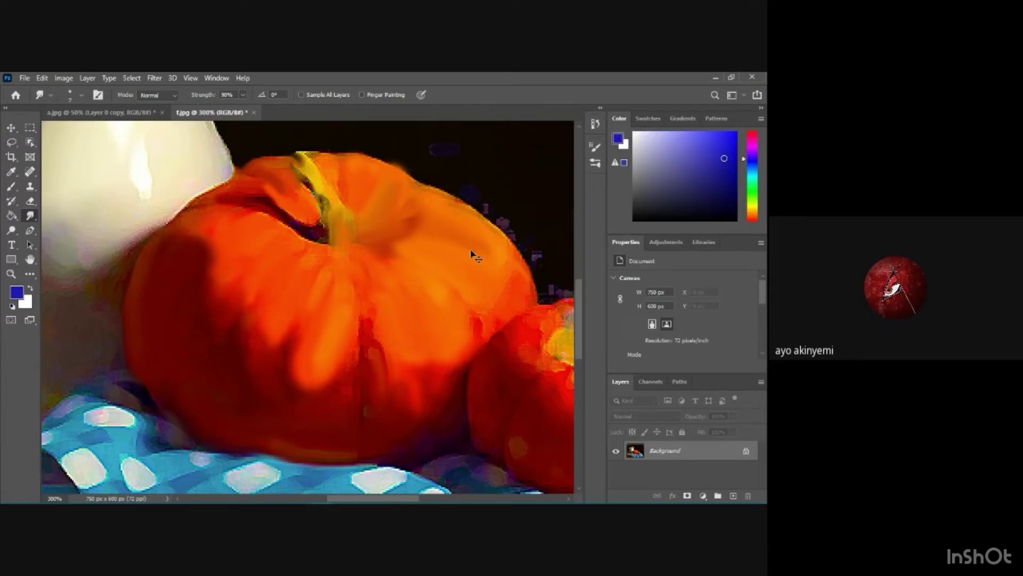
{"action": "scroll", "coordinate": [476, 257], "scroll_direction": "down", "scroll_amount": 5}
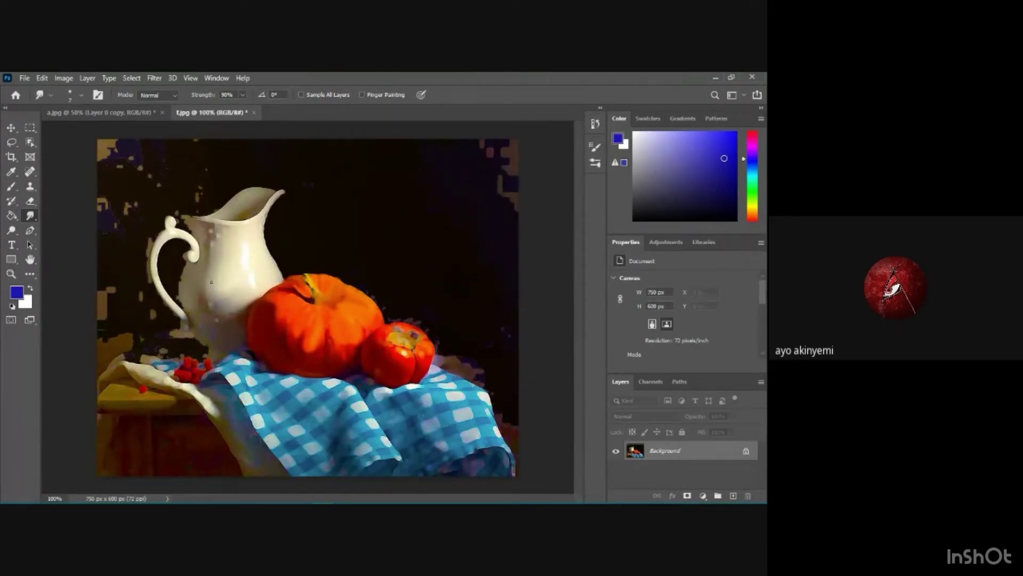
Zoomed to 400%, smear the tomato's left side, top-left edge and red shoulder
{"action": "scroll", "coordinate": [305, 292], "scroll_direction": "up", "scroll_amount": 6}
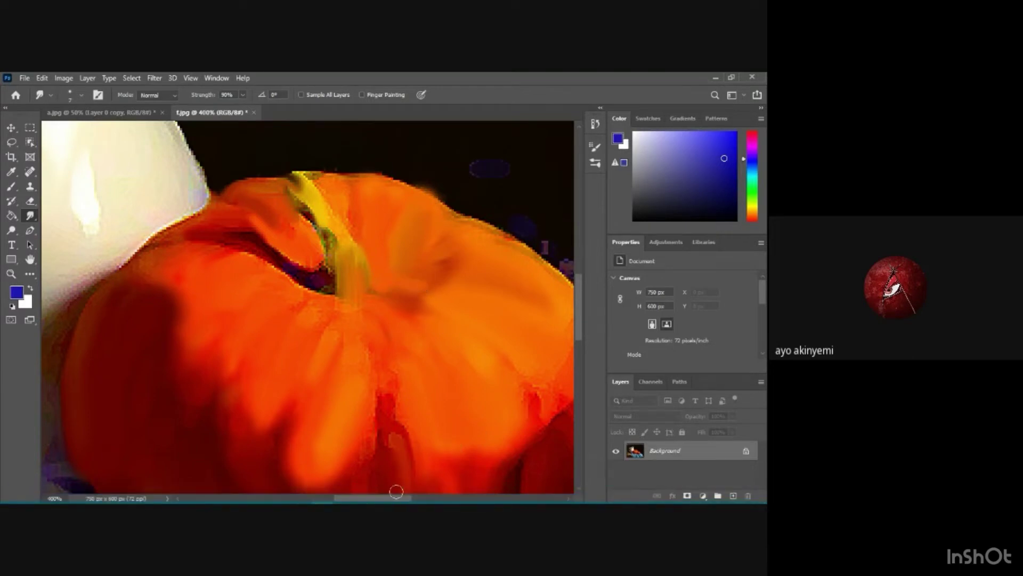
{"action": "left_click_drag", "start_coordinate": [400, 499], "coordinate": [449, 499]}
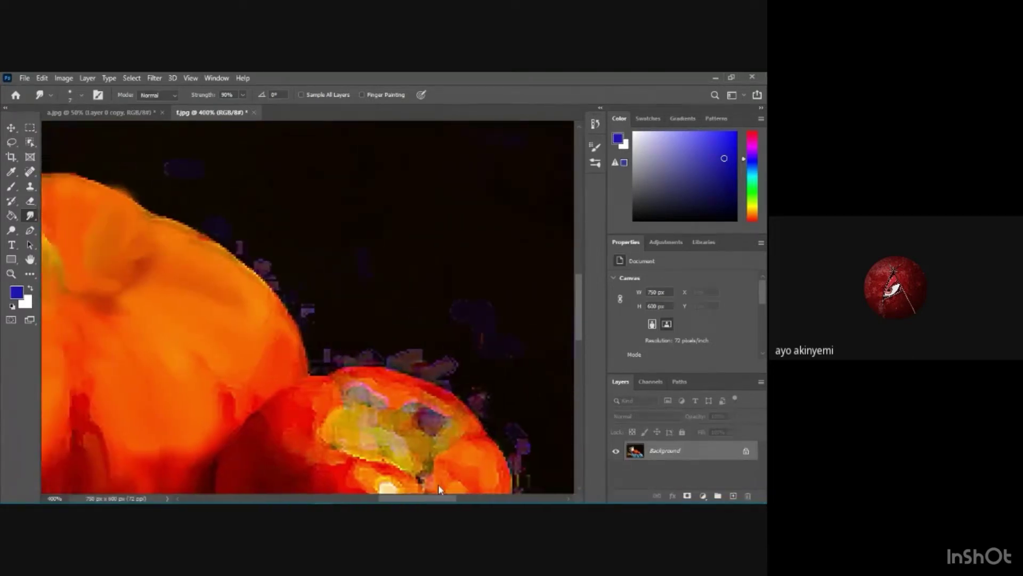
{"action": "scroll", "coordinate": [437, 427], "scroll_direction": "down", "scroll_amount": 2}
{"action": "scroll", "coordinate": [436, 381], "scroll_direction": "down", "scroll_amount": 5}
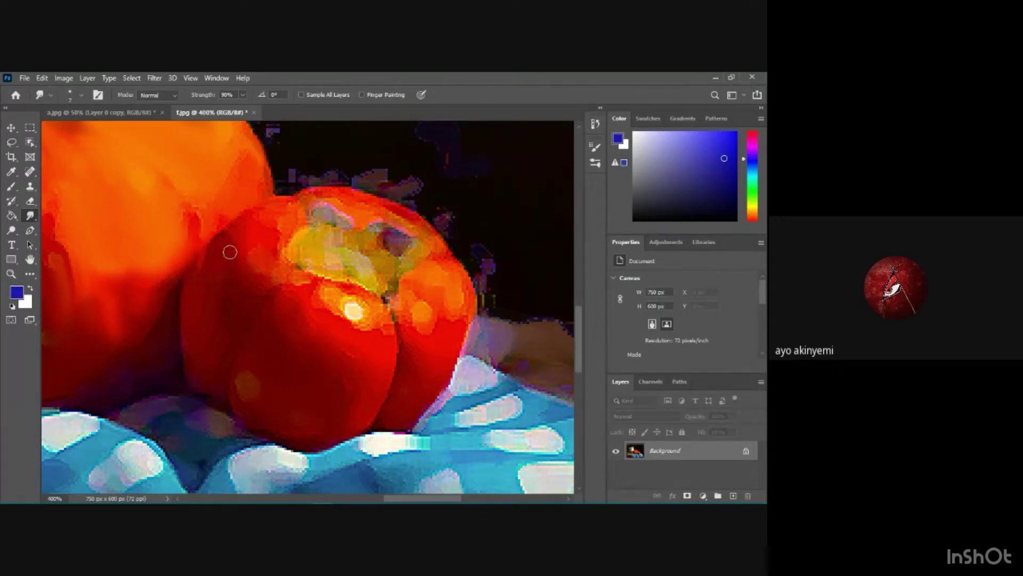
{"action": "mouse_move", "coordinate": [254, 258]}
{"action": "left_mouse_down"}
{"action": "mouse_move", "coordinate": [237, 306]}
{"action": "mouse_move", "coordinate": [269, 276]}
{"action": "mouse_move", "coordinate": [243, 318]}
{"action": "mouse_move", "coordinate": [266, 286]}
{"action": "mouse_move", "coordinate": [241, 311]}
{"action": "mouse_move", "coordinate": [258, 266]}
{"action": "mouse_move", "coordinate": [233, 295]}
{"action": "mouse_move", "coordinate": [248, 248]}
{"action": "mouse_move", "coordinate": [231, 282]}
{"action": "left_mouse_up"}
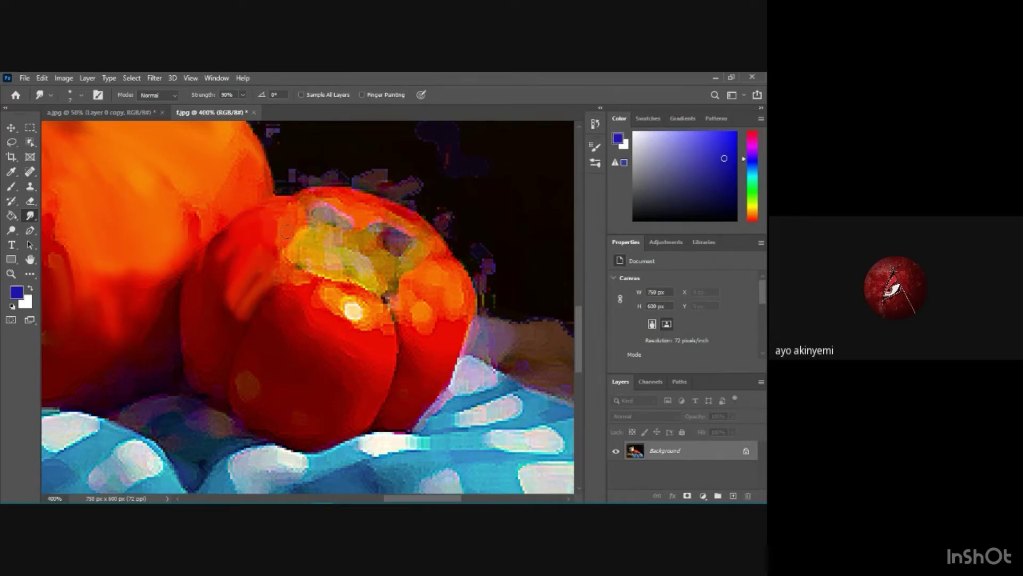
{"action": "mouse_move", "coordinate": [287, 231]}
{"action": "left_mouse_down"}
{"action": "mouse_move", "coordinate": [278, 266]}
{"action": "mouse_move", "coordinate": [285, 327]}
{"action": "left_mouse_up"}
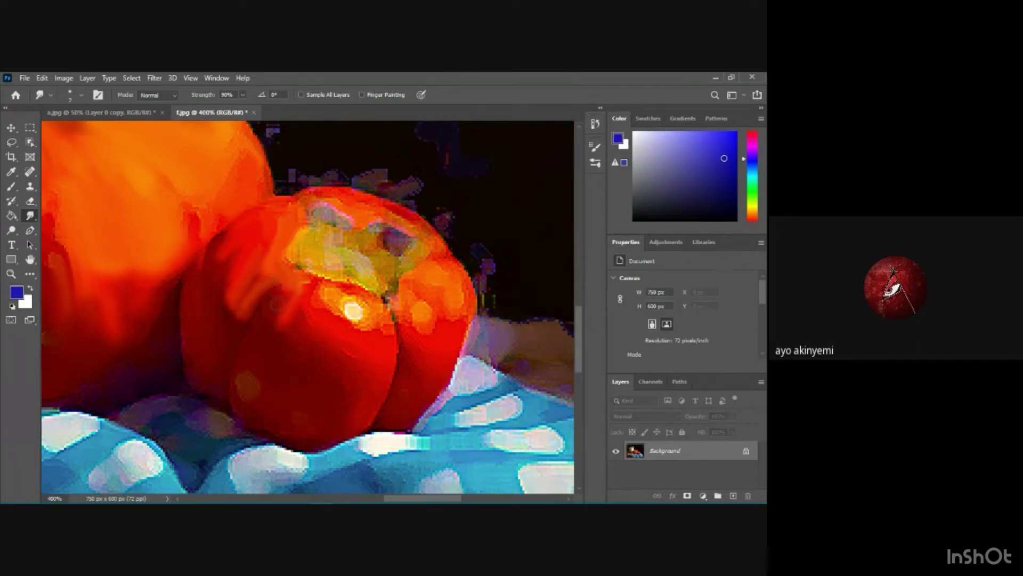
{"action": "mouse_move", "coordinate": [287, 285]}
{"action": "left_mouse_down"}
{"action": "mouse_move", "coordinate": [288, 319]}
{"action": "mouse_move", "coordinate": [300, 280]}
{"action": "mouse_move", "coordinate": [320, 326]}
{"action": "mouse_move", "coordinate": [320, 306]}
{"action": "mouse_move", "coordinate": [355, 341]}
{"action": "mouse_move", "coordinate": [335, 314]}
{"action": "mouse_move", "coordinate": [366, 329]}
{"action": "mouse_move", "coordinate": [339, 295]}
{"action": "mouse_move", "coordinate": [325, 299]}
{"action": "mouse_move", "coordinate": [379, 321]}
{"action": "mouse_move", "coordinate": [375, 339]}
{"action": "mouse_move", "coordinate": [387, 345]}
{"action": "mouse_move", "coordinate": [375, 335]}
{"action": "mouse_move", "coordinate": [344, 344]}
{"action": "mouse_move", "coordinate": [339, 317]}
{"action": "mouse_move", "coordinate": [328, 327]}
{"action": "mouse_move", "coordinate": [331, 305]}
{"action": "mouse_move", "coordinate": [347, 343]}
{"action": "left_mouse_up"}
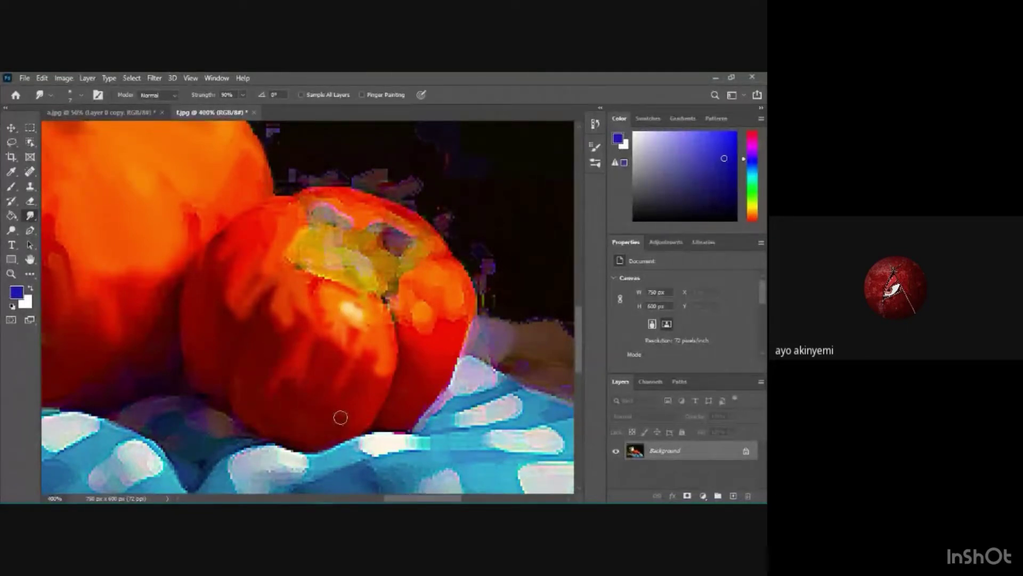
Smudge the tomato's lobe crease, right edge, stem spot, yellow-green top and purple-grey patch
{"action": "left_click_drag", "start_coordinate": [408, 333], "coordinate": [403, 386]}
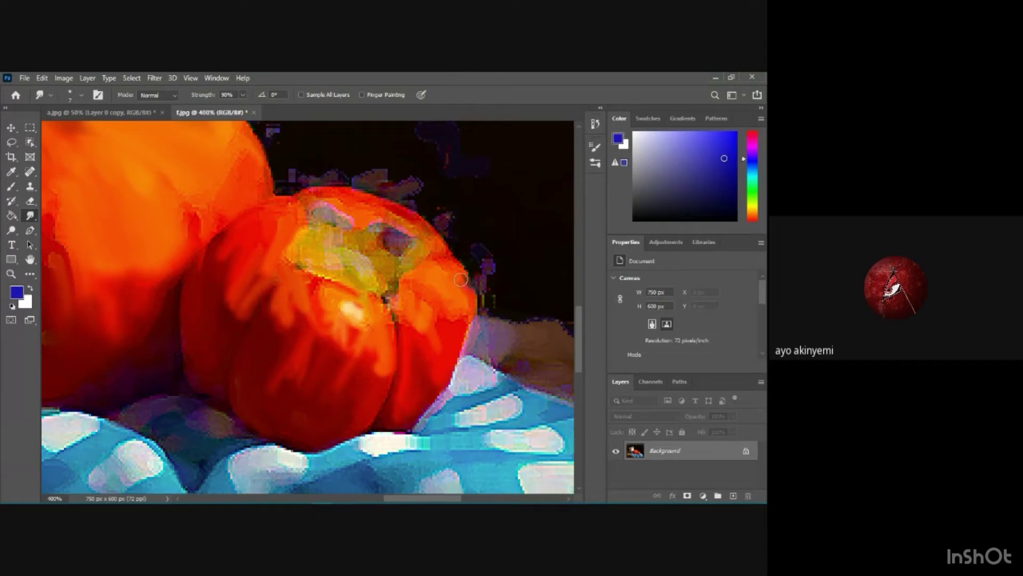
{"action": "left_click_drag", "start_coordinate": [450, 270], "coordinate": [469, 286]}
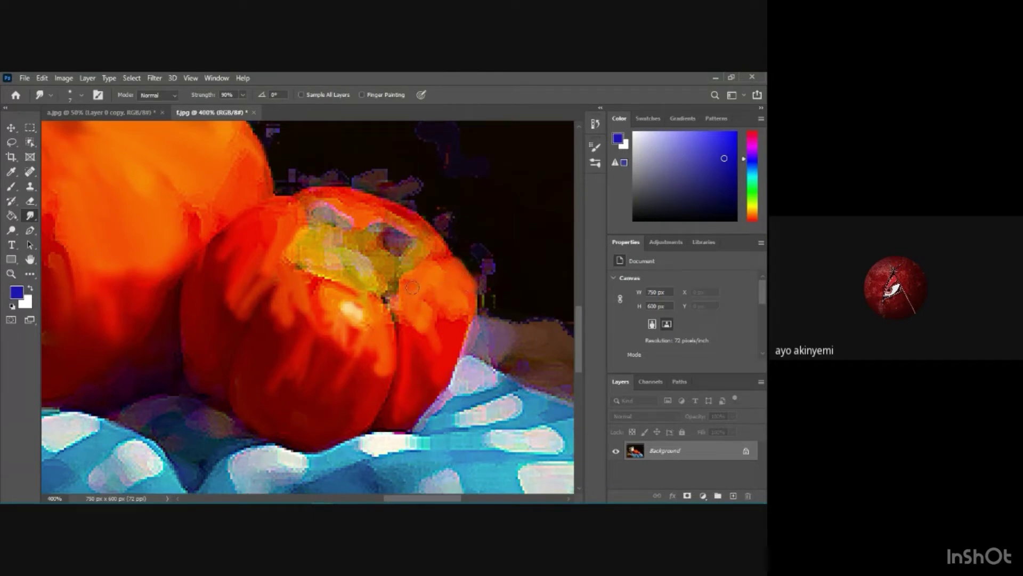
{"action": "mouse_move", "coordinate": [394, 308]}
{"action": "left_mouse_down"}
{"action": "mouse_move", "coordinate": [388, 267]}
{"action": "mouse_move", "coordinate": [375, 264]}
{"action": "mouse_move", "coordinate": [384, 284]}
{"action": "mouse_move", "coordinate": [366, 273]}
{"action": "left_mouse_up"}
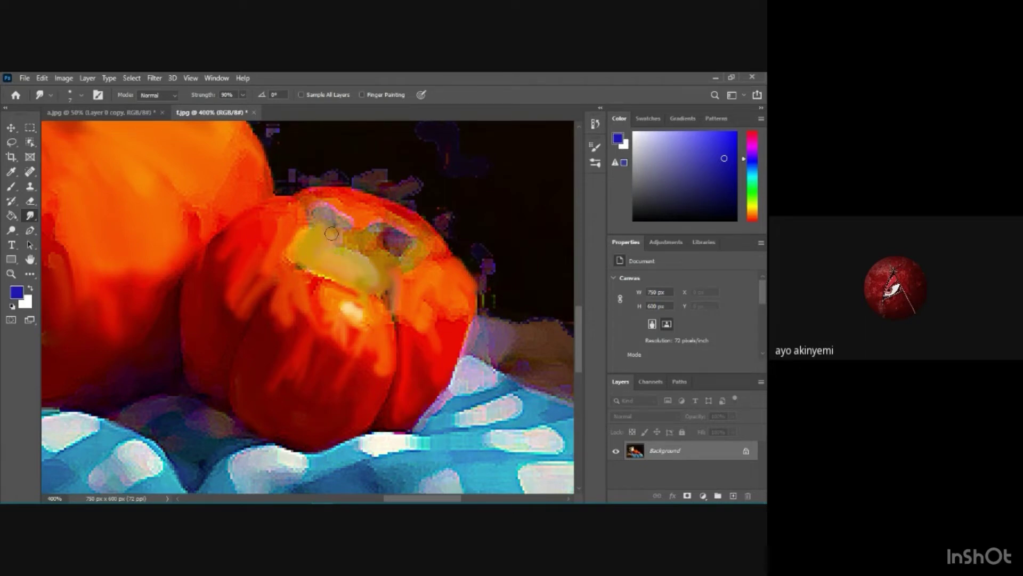
{"action": "left_click_drag", "start_coordinate": [343, 244], "coordinate": [383, 263]}
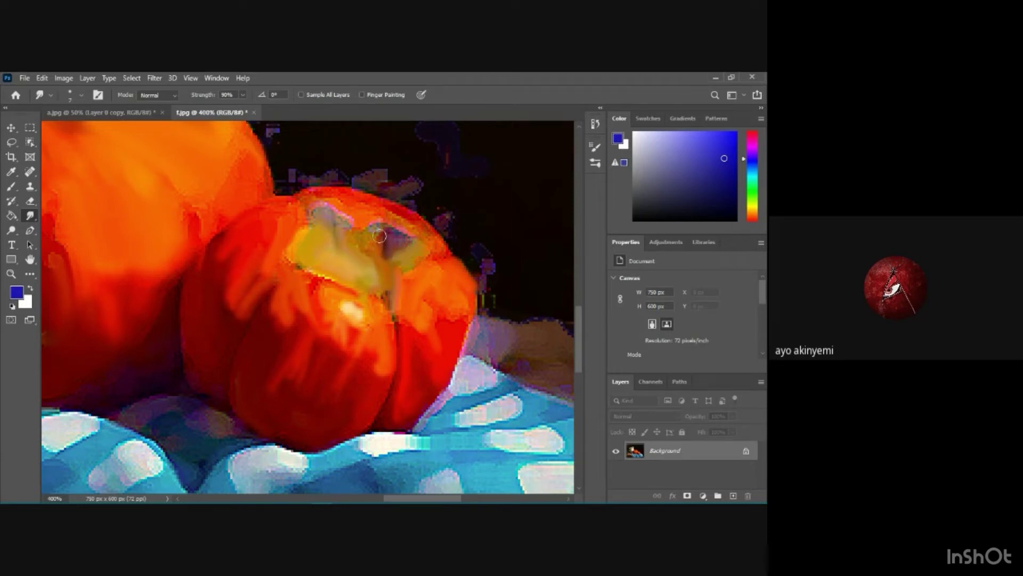
{"action": "left_click_drag", "start_coordinate": [377, 228], "coordinate": [347, 232]}
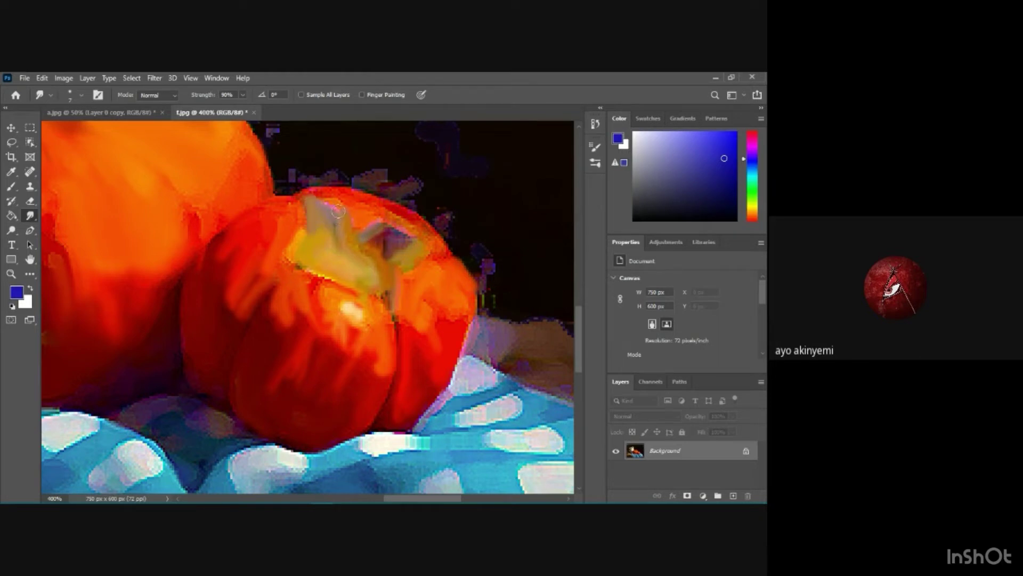
{"action": "mouse_move", "coordinate": [390, 209]}
{"action": "left_mouse_down"}
{"action": "mouse_move", "coordinate": [447, 266]}
{"action": "mouse_move", "coordinate": [441, 252]}
{"action": "mouse_move", "coordinate": [427, 257]}
{"action": "mouse_move", "coordinate": [416, 218]}
{"action": "mouse_move", "coordinate": [451, 249]}
{"action": "mouse_move", "coordinate": [459, 280]}
{"action": "mouse_move", "coordinate": [460, 265]}
{"action": "mouse_move", "coordinate": [487, 293]}
{"action": "mouse_move", "coordinate": [466, 263]}
{"action": "mouse_move", "coordinate": [483, 287]}
{"action": "left_mouse_up"}
Blend the tomato's lower and right edges into the blue cloth and background, then zoom out
{"action": "scroll", "coordinate": [452, 423], "scroll_direction": "down", "scroll_amount": 3}
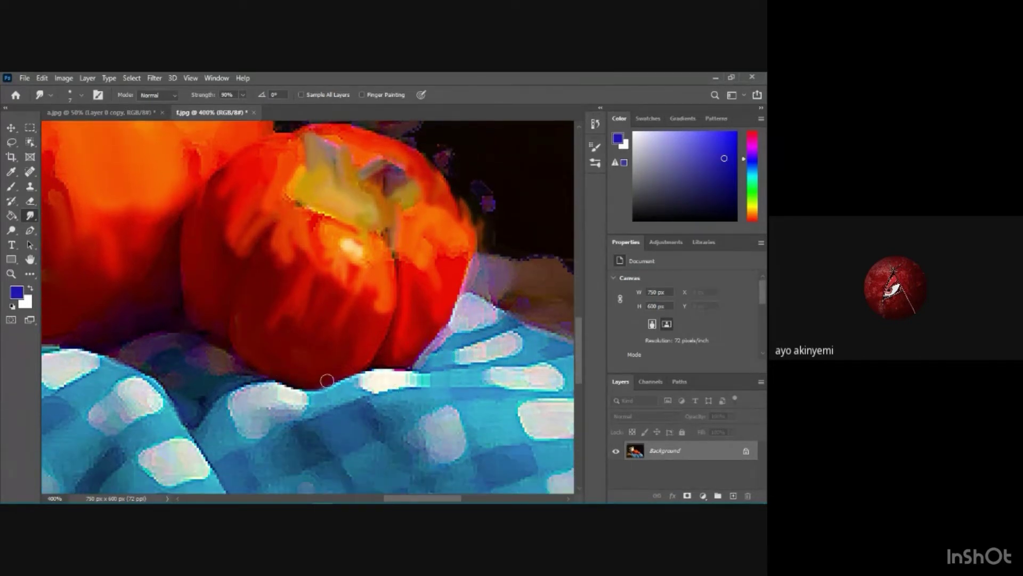
{"action": "left_click_drag", "start_coordinate": [336, 377], "coordinate": [334, 387]}
{"action": "key", "text": "ctrl+z"}
{"action": "mouse_move", "coordinate": [338, 376]}
{"action": "left_mouse_down"}
{"action": "mouse_move", "coordinate": [314, 380]}
{"action": "mouse_move", "coordinate": [341, 357]}
{"action": "mouse_move", "coordinate": [339, 375]}
{"action": "mouse_move", "coordinate": [344, 352]}
{"action": "left_mouse_up"}
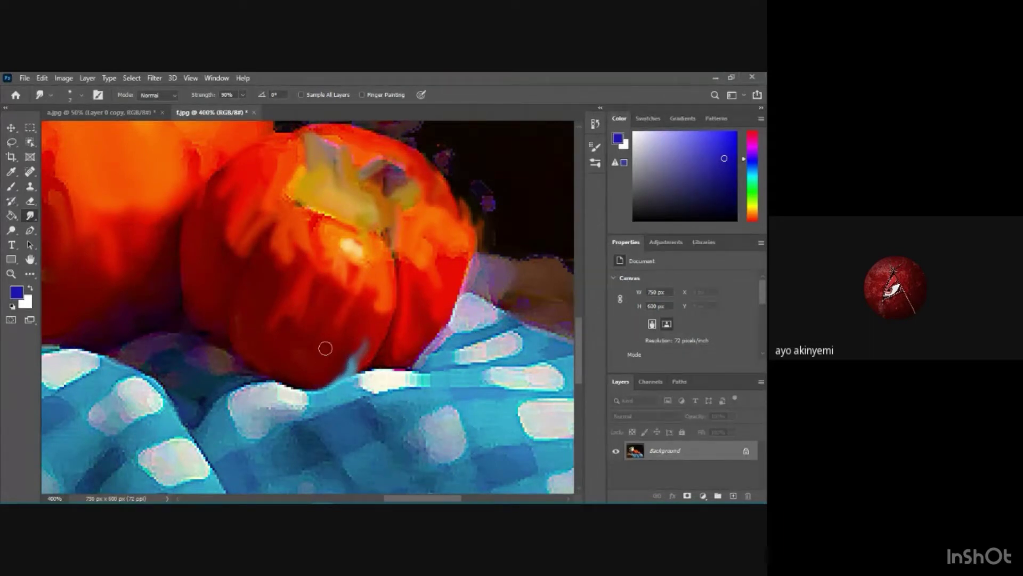
{"action": "mouse_move", "coordinate": [308, 387]}
{"action": "left_mouse_down"}
{"action": "mouse_move", "coordinate": [305, 379]}
{"action": "mouse_move", "coordinate": [370, 338]}
{"action": "mouse_move", "coordinate": [335, 361]}
{"action": "mouse_move", "coordinate": [340, 368]}
{"action": "left_mouse_up"}
{"action": "mouse_move", "coordinate": [406, 367]}
{"action": "left_mouse_down"}
{"action": "mouse_move", "coordinate": [438, 312]}
{"action": "mouse_move", "coordinate": [424, 335]}
{"action": "mouse_move", "coordinate": [466, 305]}
{"action": "mouse_move", "coordinate": [459, 325]}
{"action": "left_mouse_up"}
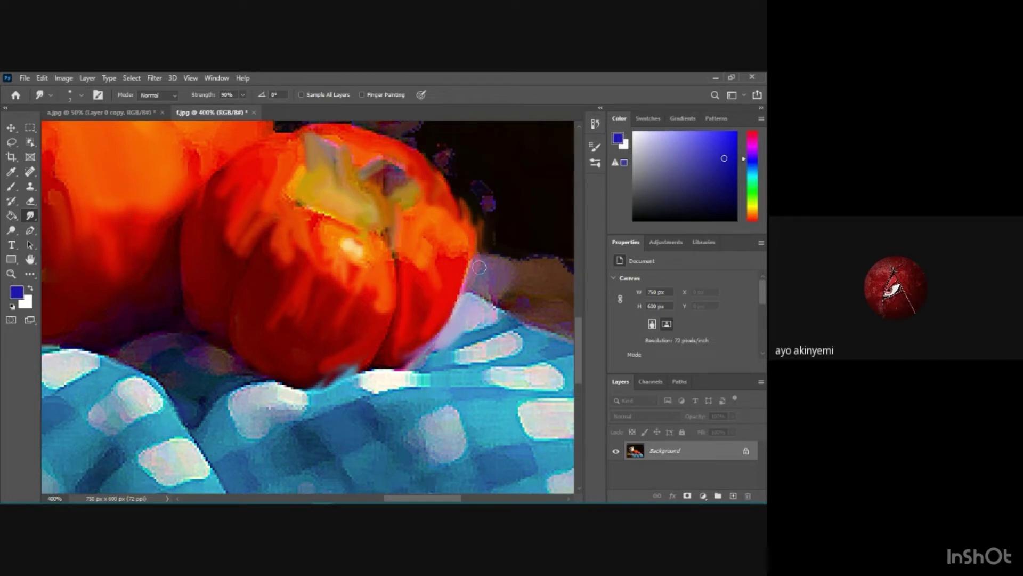
{"action": "mouse_move", "coordinate": [479, 267]}
{"action": "left_mouse_down"}
{"action": "mouse_move", "coordinate": [472, 277]}
{"action": "mouse_move", "coordinate": [488, 266]}
{"action": "mouse_move", "coordinate": [517, 282]}
{"action": "left_mouse_up"}
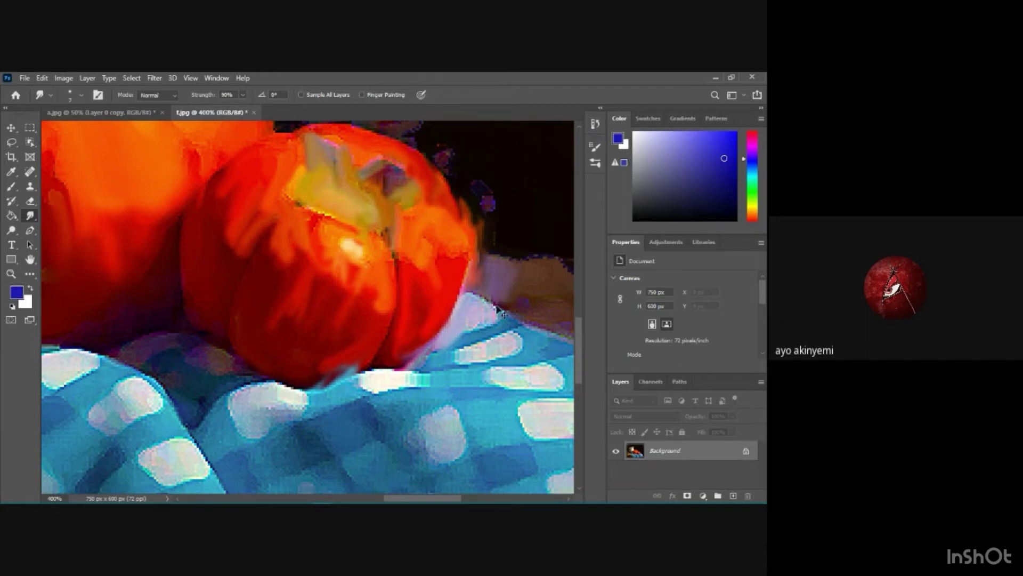
{"action": "key", "text": "ctrl+minus"}
{"action": "key", "text": "ctrl+minus"}
{"action": "key", "text": "ctrl+minus"}
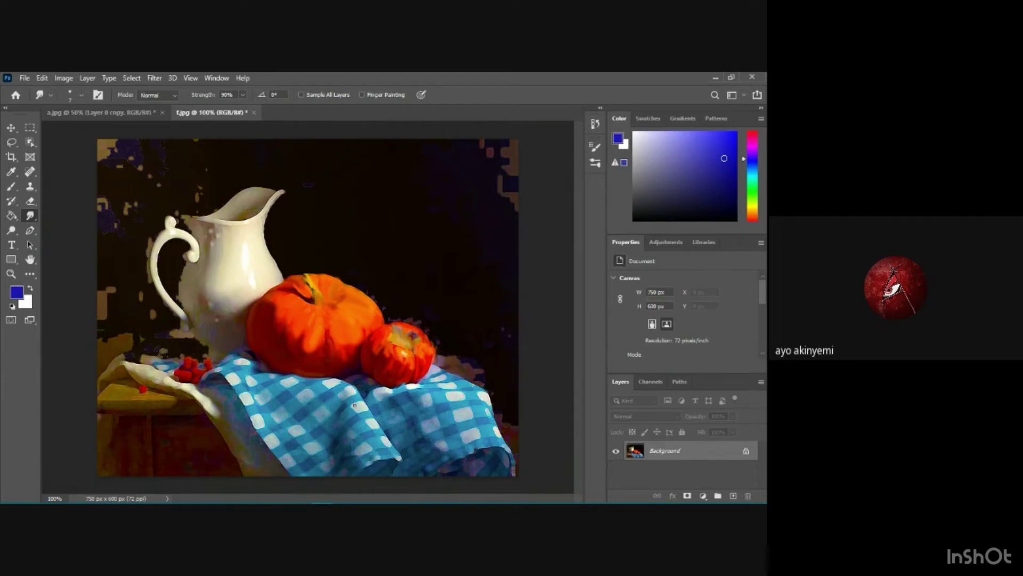
With a 70 px soft round brush, smudge away the top-right brown patches, spout speck, and cloth checks
{"action": "left_click", "coordinate": [51, 96]}
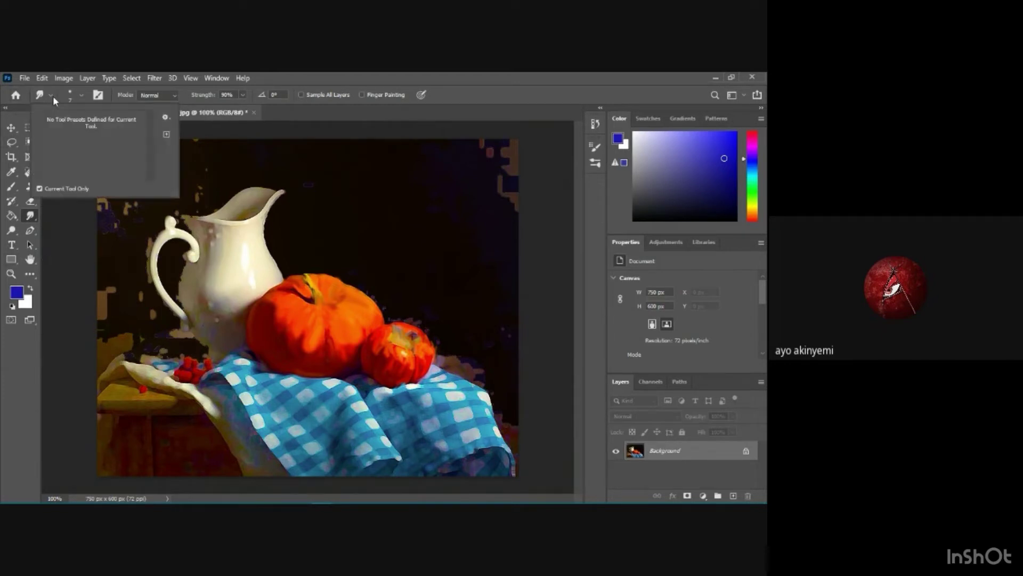
{"action": "left_click", "coordinate": [81, 97]}
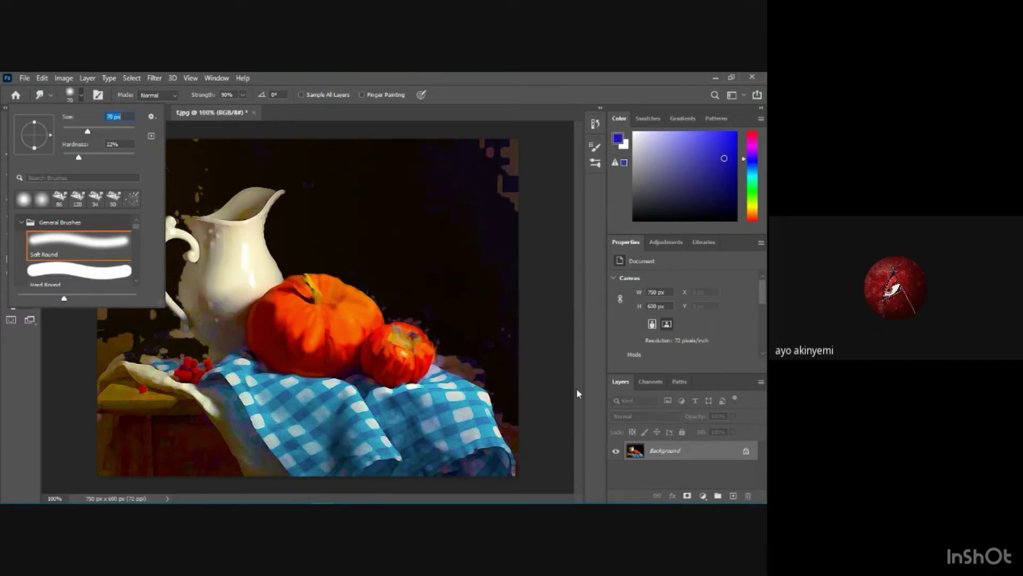
{"action": "mouse_move", "coordinate": [491, 145]}
{"action": "left_mouse_down"}
{"action": "mouse_move", "coordinate": [505, 206]}
{"action": "mouse_move", "coordinate": [517, 172]}
{"action": "mouse_move", "coordinate": [504, 174]}
{"action": "mouse_move", "coordinate": [493, 202]}
{"action": "mouse_move", "coordinate": [447, 191]}
{"action": "mouse_move", "coordinate": [480, 136]}
{"action": "mouse_move", "coordinate": [466, 160]}
{"action": "mouse_move", "coordinate": [513, 139]}
{"action": "mouse_move", "coordinate": [485, 222]}
{"action": "mouse_move", "coordinate": [512, 188]}
{"action": "mouse_move", "coordinate": [490, 220]}
{"action": "mouse_move", "coordinate": [414, 208]}
{"action": "mouse_move", "coordinate": [456, 236]}
{"action": "mouse_move", "coordinate": [508, 313]}
{"action": "mouse_move", "coordinate": [519, 346]}
{"action": "mouse_move", "coordinate": [514, 400]}
{"action": "mouse_move", "coordinate": [506, 371]}
{"action": "mouse_move", "coordinate": [459, 338]}
{"action": "mouse_move", "coordinate": [462, 305]}
{"action": "mouse_move", "coordinate": [453, 300]}
{"action": "mouse_move", "coordinate": [507, 313]}
{"action": "left_mouse_up"}
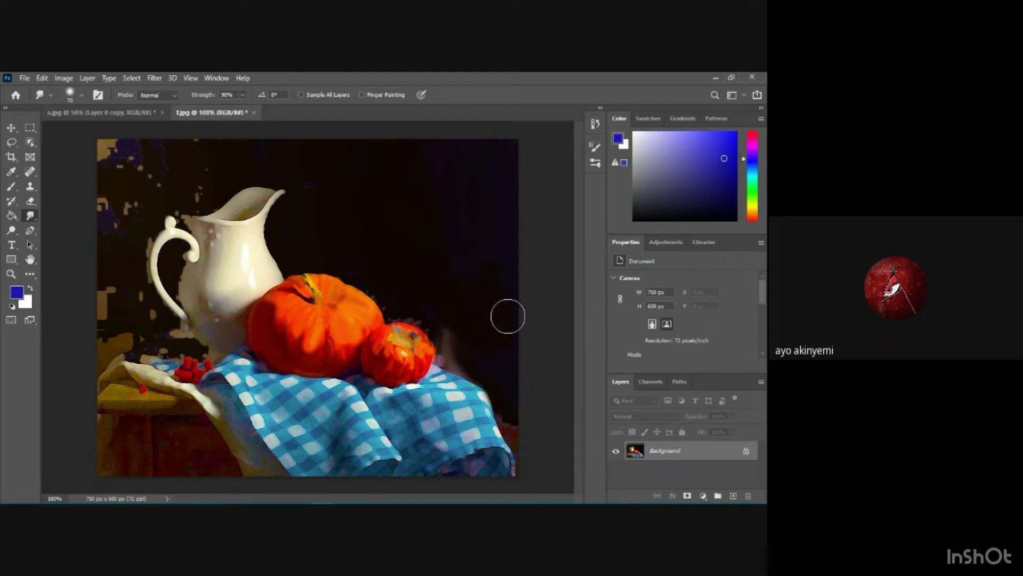
{"action": "mouse_move", "coordinate": [320, 183]}
{"action": "left_mouse_down"}
{"action": "mouse_move", "coordinate": [338, 201]}
{"action": "mouse_move", "coordinate": [325, 160]}
{"action": "mouse_move", "coordinate": [319, 205]}
{"action": "mouse_move", "coordinate": [349, 270]}
{"action": "mouse_move", "coordinate": [394, 262]}
{"action": "left_mouse_up"}
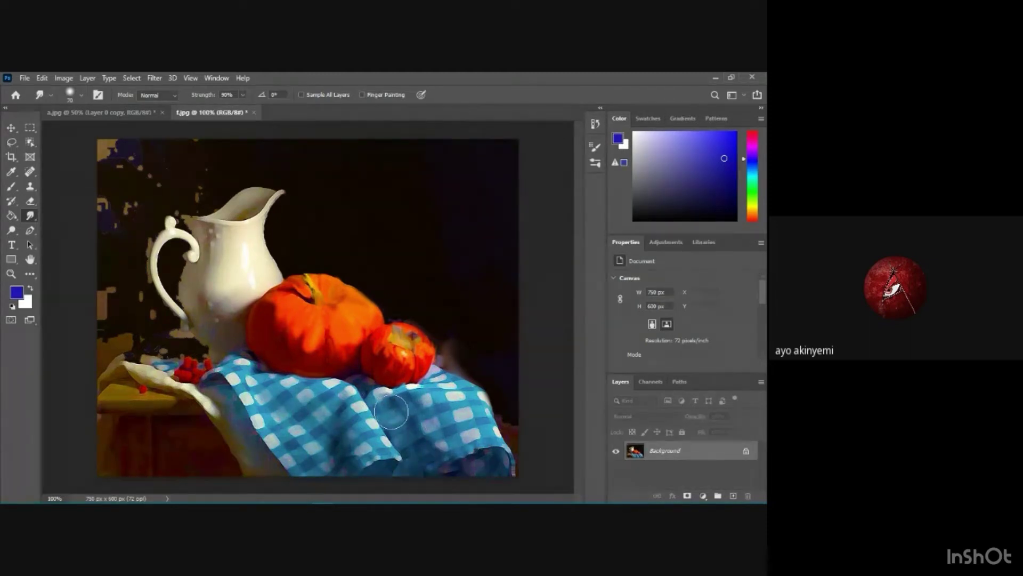
{"action": "mouse_move", "coordinate": [391, 412]}
{"action": "left_mouse_down"}
{"action": "mouse_move", "coordinate": [432, 457]}
{"action": "mouse_move", "coordinate": [436, 475]}
{"action": "mouse_move", "coordinate": [429, 458]}
{"action": "mouse_move", "coordinate": [422, 469]}
{"action": "mouse_move", "coordinate": [437, 428]}
{"action": "mouse_move", "coordinate": [426, 427]}
{"action": "mouse_move", "coordinate": [447, 445]}
{"action": "mouse_move", "coordinate": [464, 431]}
{"action": "mouse_move", "coordinate": [432, 433]}
{"action": "mouse_move", "coordinate": [394, 408]}
{"action": "mouse_move", "coordinate": [473, 457]}
{"action": "mouse_move", "coordinate": [460, 453]}
{"action": "mouse_move", "coordinate": [445, 415]}
{"action": "mouse_move", "coordinate": [480, 428]}
{"action": "left_mouse_up"}
{"action": "mouse_move", "coordinate": [409, 437]}
{"action": "left_mouse_down"}
{"action": "mouse_move", "coordinate": [296, 442]}
{"action": "mouse_move", "coordinate": [356, 458]}
{"action": "mouse_move", "coordinate": [359, 438]}
{"action": "mouse_move", "coordinate": [360, 447]}
{"action": "mouse_move", "coordinate": [325, 449]}
{"action": "mouse_move", "coordinate": [286, 432]}
{"action": "mouse_move", "coordinate": [304, 453]}
{"action": "mouse_move", "coordinate": [338, 456]}
{"action": "mouse_move", "coordinate": [303, 485]}
{"action": "mouse_move", "coordinate": [316, 475]}
{"action": "mouse_move", "coordinate": [335, 491]}
{"action": "mouse_move", "coordinate": [259, 471]}
{"action": "mouse_move", "coordinate": [225, 446]}
{"action": "mouse_move", "coordinate": [214, 458]}
{"action": "mouse_move", "coordinate": [207, 430]}
{"action": "mouse_move", "coordinate": [207, 488]}
{"action": "mouse_move", "coordinate": [222, 432]}
{"action": "mouse_move", "coordinate": [236, 453]}
{"action": "mouse_move", "coordinate": [215, 437]}
{"action": "mouse_move", "coordinate": [168, 436]}
{"action": "mouse_move", "coordinate": [190, 436]}
{"action": "mouse_move", "coordinate": [171, 436]}
{"action": "mouse_move", "coordinate": [196, 443]}
{"action": "mouse_move", "coordinate": [208, 479]}
{"action": "mouse_move", "coordinate": [211, 452]}
{"action": "mouse_move", "coordinate": [225, 476]}
{"action": "mouse_move", "coordinate": [258, 475]}
{"action": "mouse_move", "coordinate": [213, 412]}
{"action": "left_mouse_up"}
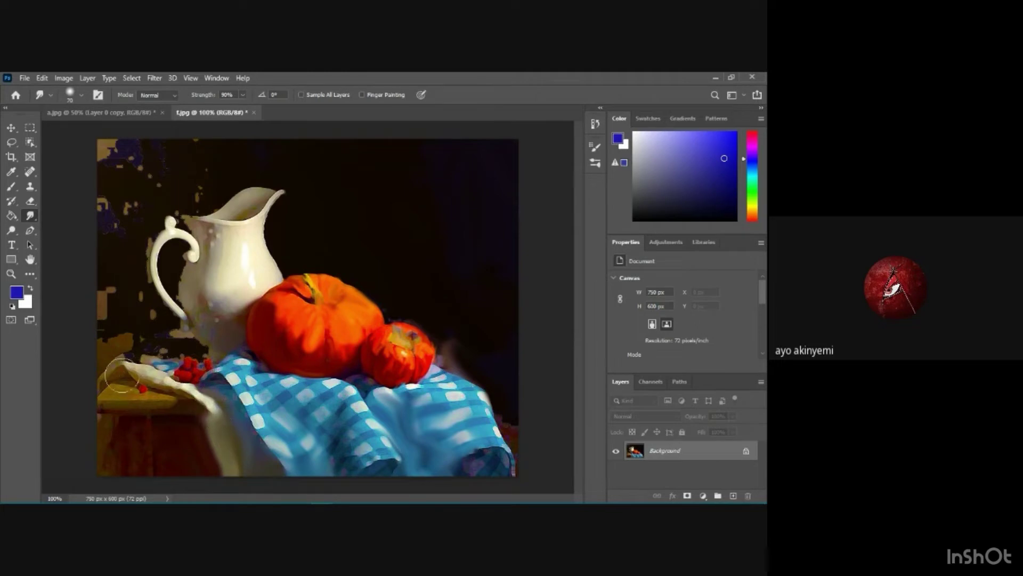
Smudge away the tan, yellow and blue patches top-left and soften the cloth's right edge
{"action": "mouse_move", "coordinate": [115, 325]}
{"action": "left_mouse_down"}
{"action": "mouse_move", "coordinate": [93, 319]}
{"action": "mouse_move", "coordinate": [109, 266]}
{"action": "mouse_move", "coordinate": [88, 364]}
{"action": "mouse_move", "coordinate": [106, 292]}
{"action": "mouse_move", "coordinate": [120, 317]}
{"action": "mouse_move", "coordinate": [122, 267]}
{"action": "mouse_move", "coordinate": [171, 345]}
{"action": "mouse_move", "coordinate": [117, 352]}
{"action": "mouse_move", "coordinate": [43, 471]}
{"action": "mouse_move", "coordinate": [99, 422]}
{"action": "mouse_move", "coordinate": [75, 401]}
{"action": "mouse_move", "coordinate": [80, 431]}
{"action": "mouse_move", "coordinate": [88, 404]}
{"action": "mouse_move", "coordinate": [85, 498]}
{"action": "left_mouse_up"}
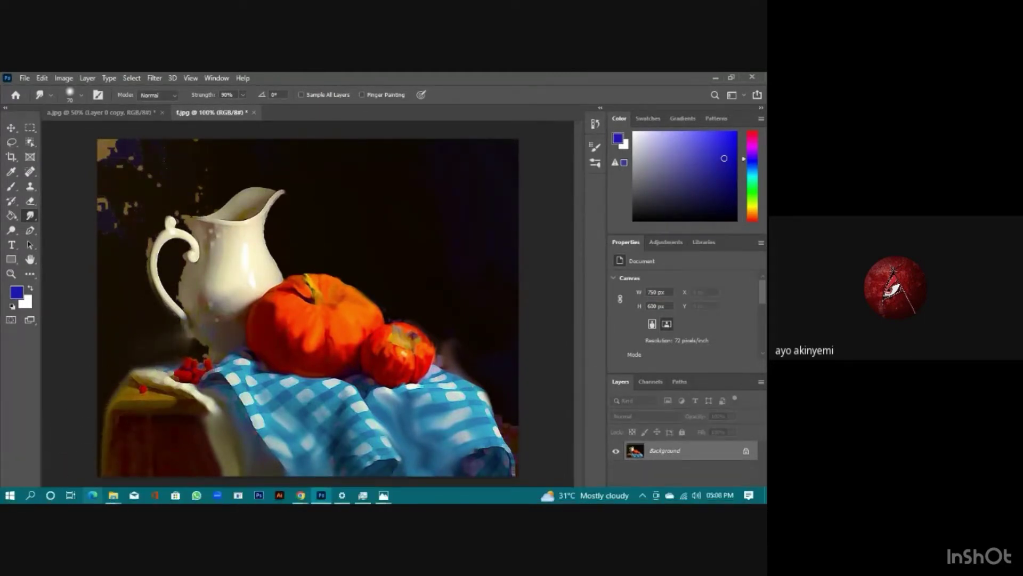
{"action": "mouse_move", "coordinate": [516, 406]}
{"action": "left_mouse_down"}
{"action": "mouse_move", "coordinate": [541, 499]}
{"action": "mouse_move", "coordinate": [529, 433]}
{"action": "mouse_move", "coordinate": [530, 466]}
{"action": "left_mouse_up"}
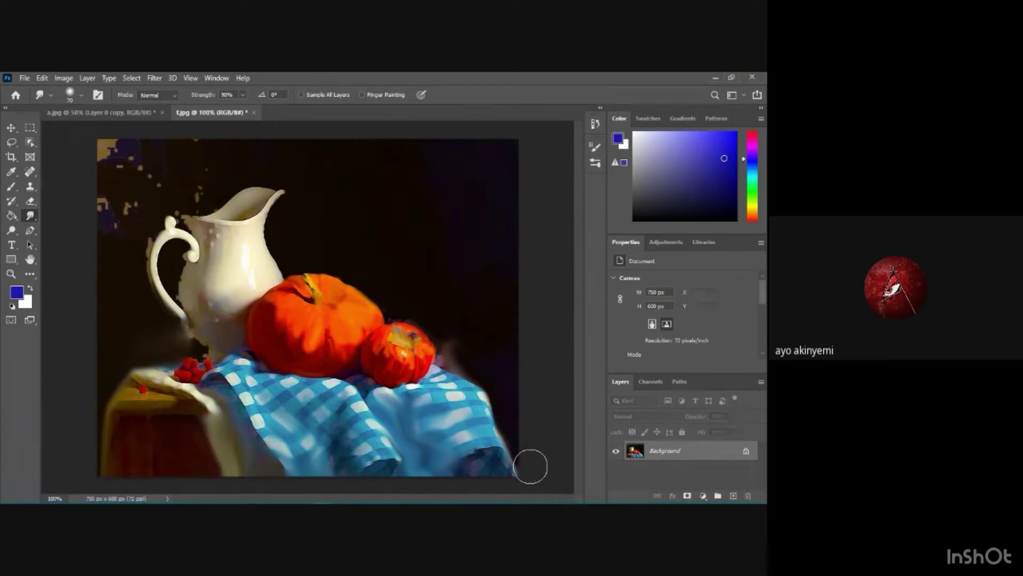
{"action": "mouse_move", "coordinate": [159, 129]}
{"action": "left_mouse_down"}
{"action": "mouse_move", "coordinate": [111, 195]}
{"action": "mouse_move", "coordinate": [113, 150]}
{"action": "mouse_move", "coordinate": [91, 133]}
{"action": "left_mouse_up"}
{"action": "mouse_move", "coordinate": [164, 161]}
{"action": "left_mouse_down"}
{"action": "mouse_move", "coordinate": [258, 167]}
{"action": "mouse_move", "coordinate": [155, 185]}
{"action": "mouse_move", "coordinate": [97, 241]}
{"action": "mouse_move", "coordinate": [132, 213]}
{"action": "mouse_move", "coordinate": [135, 290]}
{"action": "mouse_move", "coordinate": [161, 333]}
{"action": "left_mouse_up"}
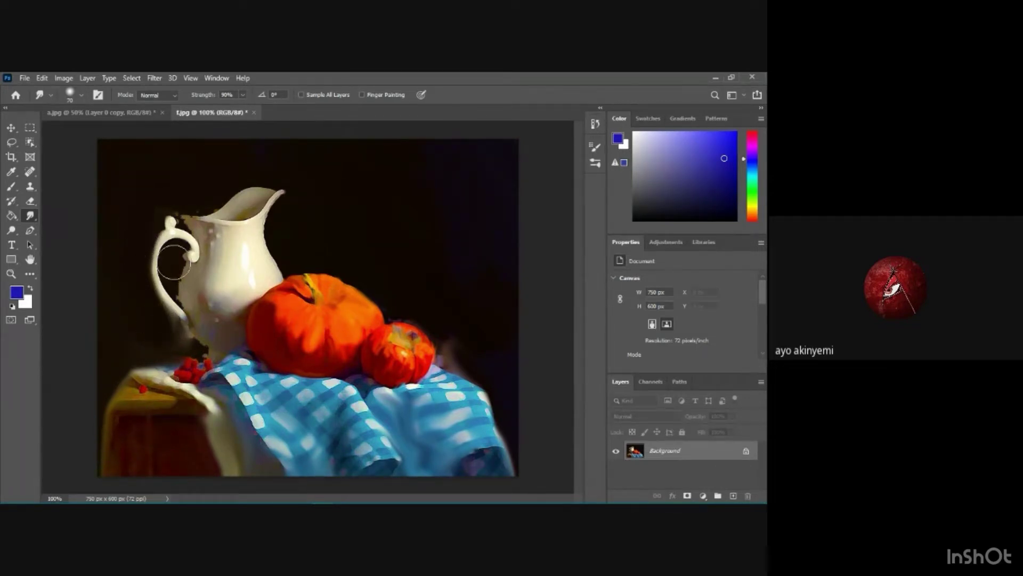
With a 28 px brush at 200%, smooth the jug handle's inner edge, curl and tip into the dark
{"action": "left_click", "coordinate": [82, 95]}
{"action": "left_click_drag", "start_coordinate": [84, 131], "coordinate": [77, 131]}
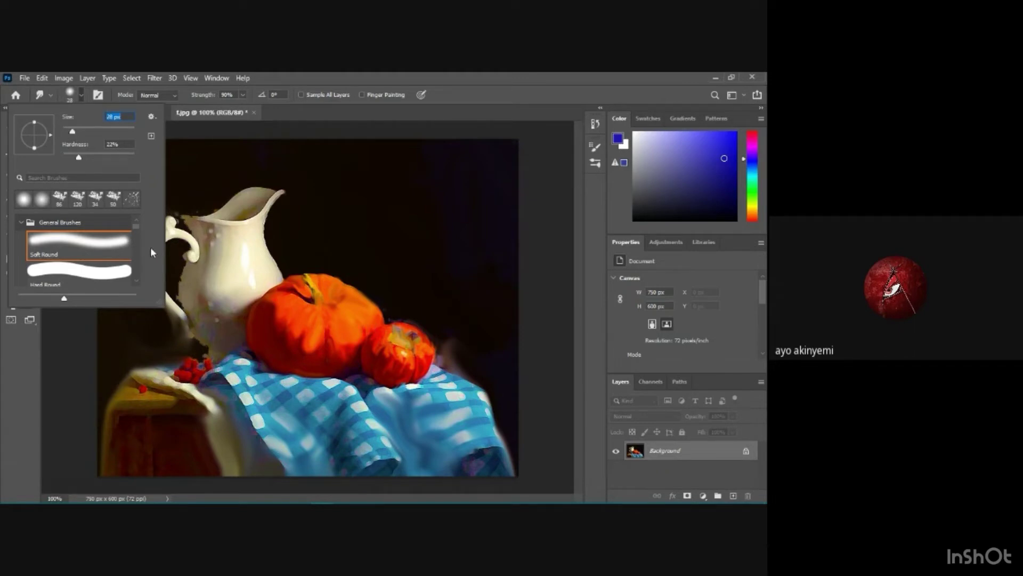
{"action": "key", "text": "Return"}
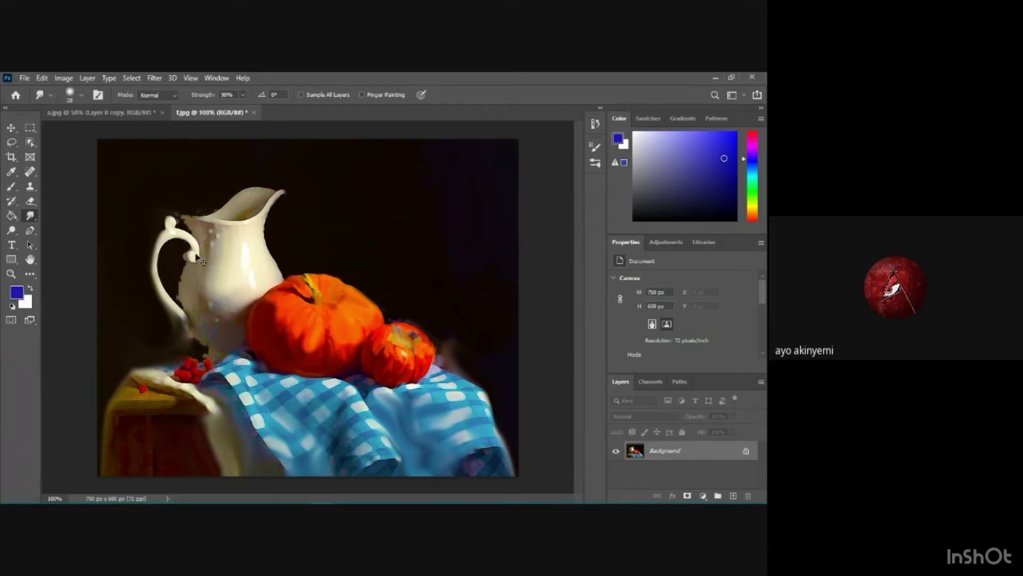
{"action": "key", "text": "ctrl+minus"}
{"action": "key", "text": "ctrl+plus"}
{"action": "key", "text": "ctrl+plus"}
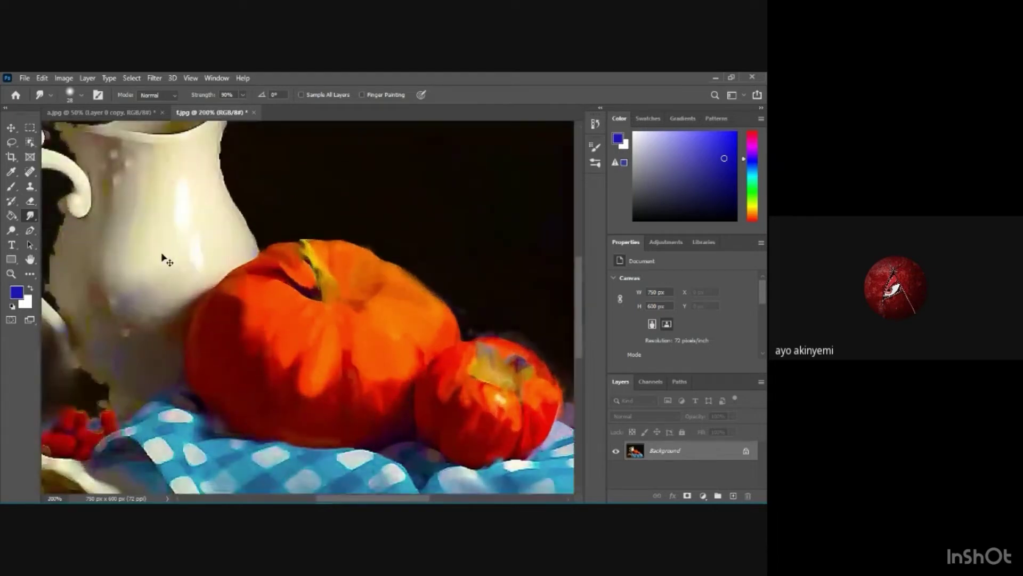
{"action": "mouse_move", "coordinate": [386, 499]}
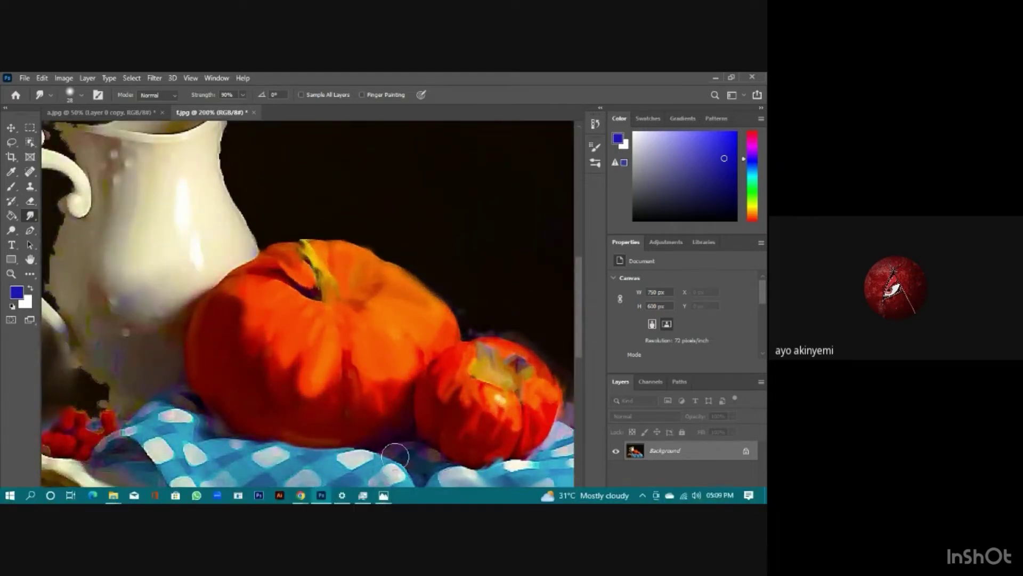
{"action": "scroll", "coordinate": [160, 256], "scroll_direction": "left", "scroll_amount": 5}
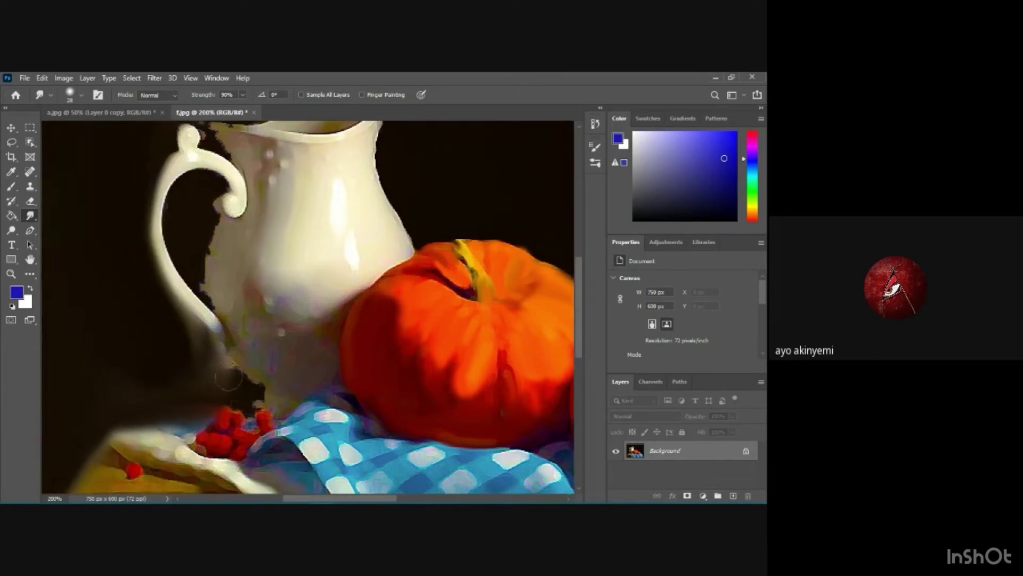
{"action": "mouse_move", "coordinate": [207, 235]}
{"action": "left_mouse_down"}
{"action": "mouse_move", "coordinate": [194, 261]}
{"action": "mouse_move", "coordinate": [205, 287]}
{"action": "mouse_move", "coordinate": [205, 260]}
{"action": "mouse_move", "coordinate": [239, 267]}
{"action": "mouse_move", "coordinate": [240, 284]}
{"action": "mouse_move", "coordinate": [236, 259]}
{"action": "mouse_move", "coordinate": [216, 290]}
{"action": "mouse_move", "coordinate": [224, 266]}
{"action": "mouse_move", "coordinate": [235, 309]}
{"action": "left_mouse_up"}
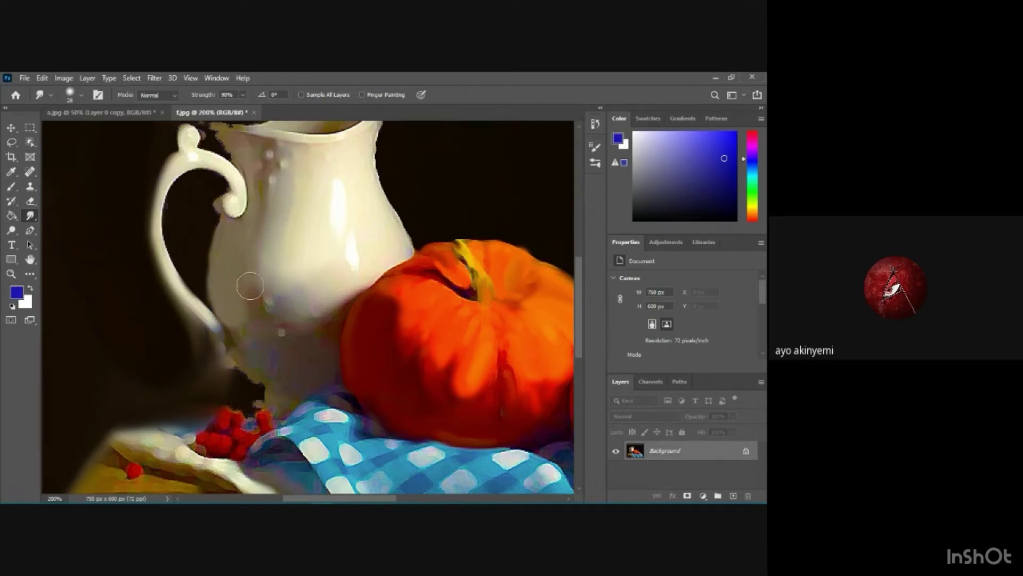
{"action": "mouse_move", "coordinate": [206, 204]}
{"action": "left_mouse_down"}
{"action": "mouse_move", "coordinate": [194, 190]}
{"action": "mouse_move", "coordinate": [182, 221]}
{"action": "left_mouse_up"}
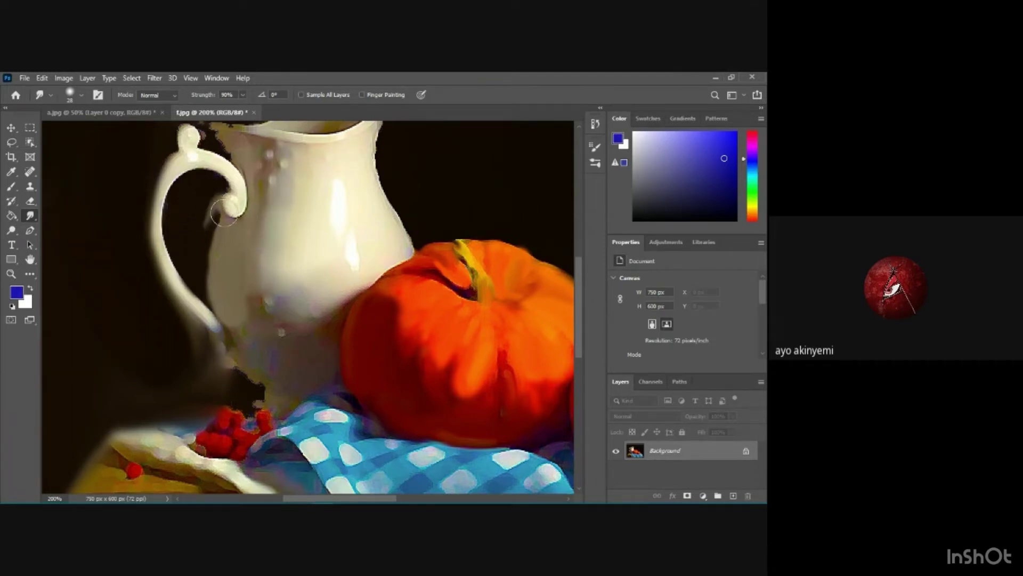
{"action": "scroll", "coordinate": [233, 219], "scroll_direction": "up", "scroll_amount": 2}
{"action": "scroll", "coordinate": [233, 219], "scroll_direction": "up", "scroll_amount": 2}
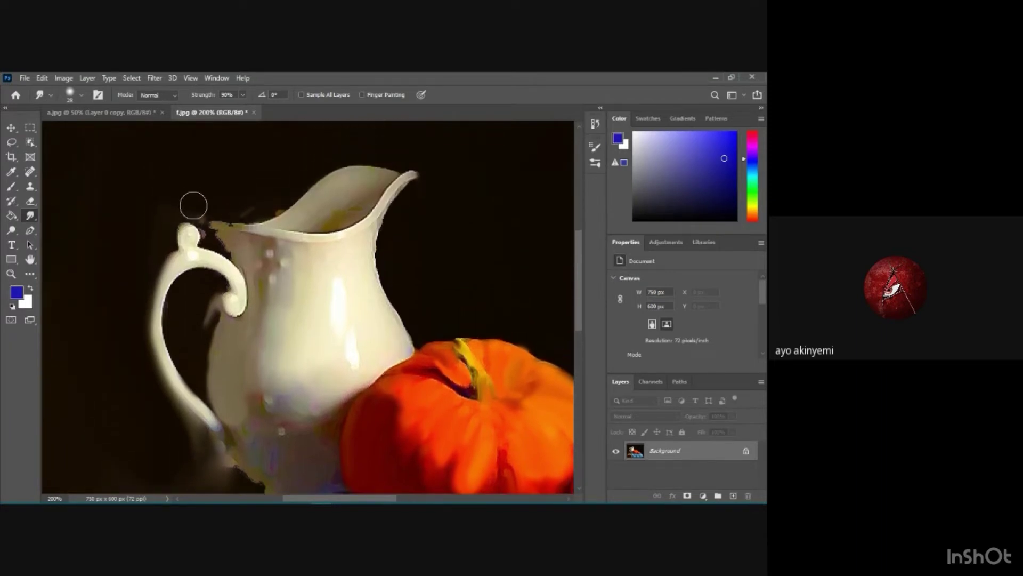
{"action": "mouse_move", "coordinate": [201, 211]}
{"action": "left_mouse_down"}
{"action": "mouse_move", "coordinate": [206, 232]}
{"action": "mouse_move", "coordinate": [220, 235]}
{"action": "mouse_move", "coordinate": [213, 217]}
{"action": "mouse_move", "coordinate": [244, 212]}
{"action": "mouse_move", "coordinate": [216, 195]}
{"action": "mouse_move", "coordinate": [260, 209]}
{"action": "mouse_move", "coordinate": [285, 195]}
{"action": "mouse_move", "coordinate": [228, 192]}
{"action": "mouse_move", "coordinate": [214, 208]}
{"action": "mouse_move", "coordinate": [182, 208]}
{"action": "mouse_move", "coordinate": [151, 248]}
{"action": "left_mouse_up"}
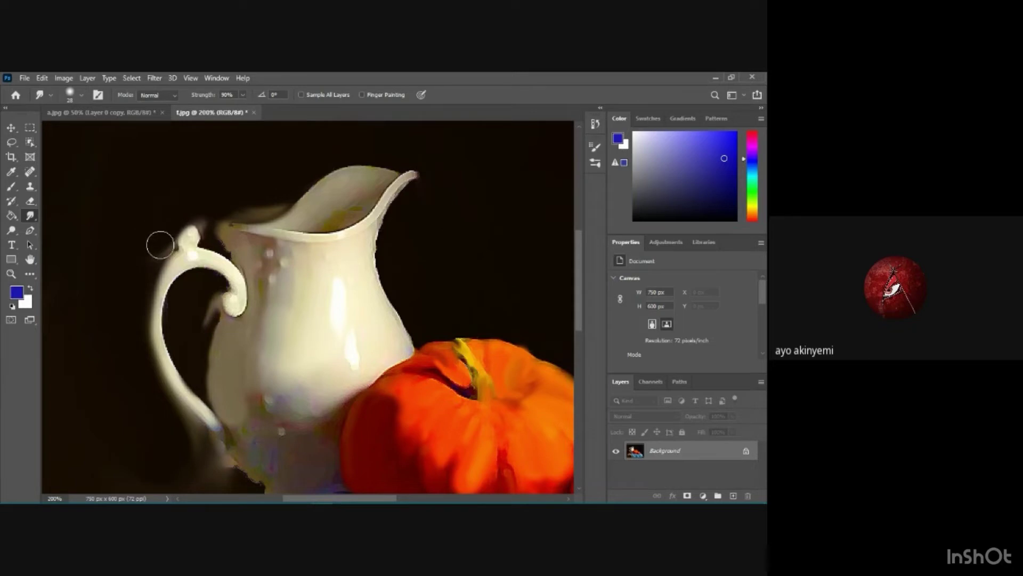
Soften the spout's yellowish patch and rim haze, then smudge the jug's right edge at 17 px
{"action": "mouse_move", "coordinate": [339, 206]}
{"action": "left_mouse_down"}
{"action": "mouse_move", "coordinate": [321, 221]}
{"action": "mouse_move", "coordinate": [351, 208]}
{"action": "mouse_move", "coordinate": [320, 223]}
{"action": "left_mouse_up"}
{"action": "mouse_move", "coordinate": [215, 179]}
{"action": "left_mouse_down"}
{"action": "mouse_move", "coordinate": [248, 203]}
{"action": "mouse_move", "coordinate": [282, 191]}
{"action": "left_mouse_up"}
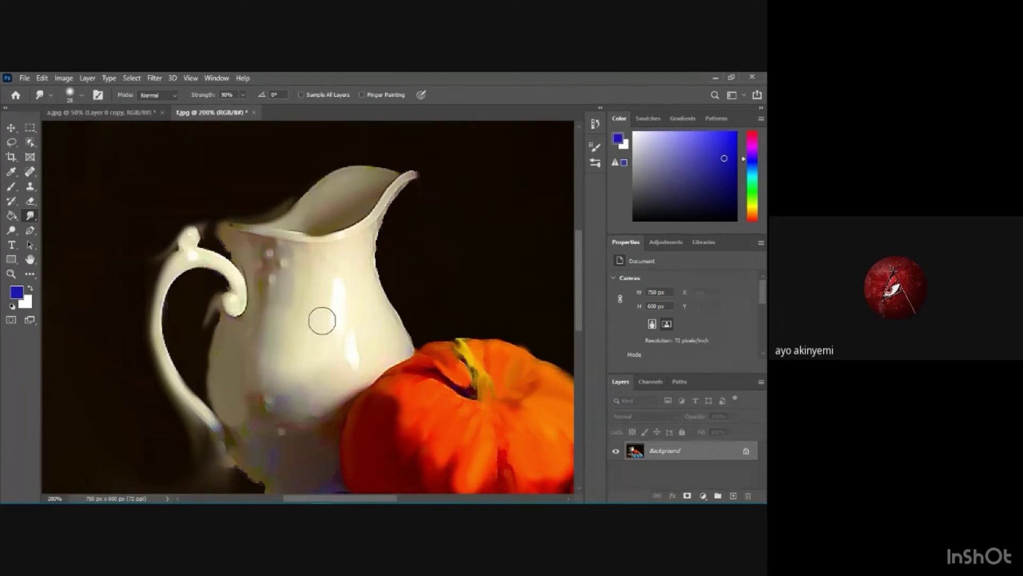
{"action": "left_click", "coordinate": [81, 94]}
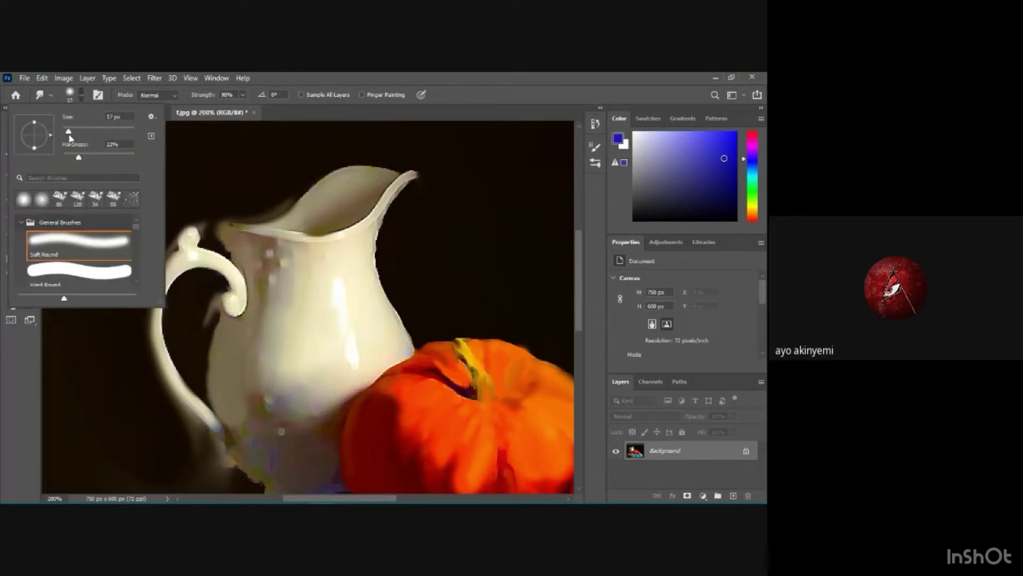
{"action": "key", "text": "Return"}
{"action": "mouse_move", "coordinate": [369, 282]}
{"action": "left_mouse_down"}
{"action": "mouse_move", "coordinate": [370, 233]}
{"action": "mouse_move", "coordinate": [362, 291]}
{"action": "mouse_move", "coordinate": [363, 272]}
{"action": "mouse_move", "coordinate": [399, 348]}
{"action": "mouse_move", "coordinate": [386, 316]}
{"action": "mouse_move", "coordinate": [398, 337]}
{"action": "mouse_move", "coordinate": [383, 304]}
{"action": "mouse_move", "coordinate": [378, 353]}
{"action": "left_mouse_up"}
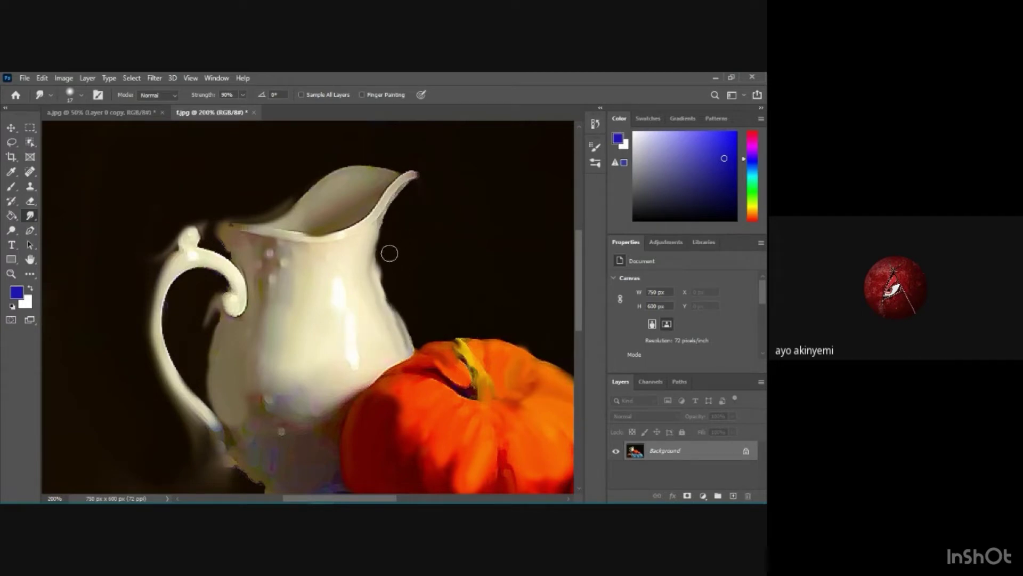
{"action": "left_click_drag", "start_coordinate": [384, 276], "coordinate": [414, 342]}
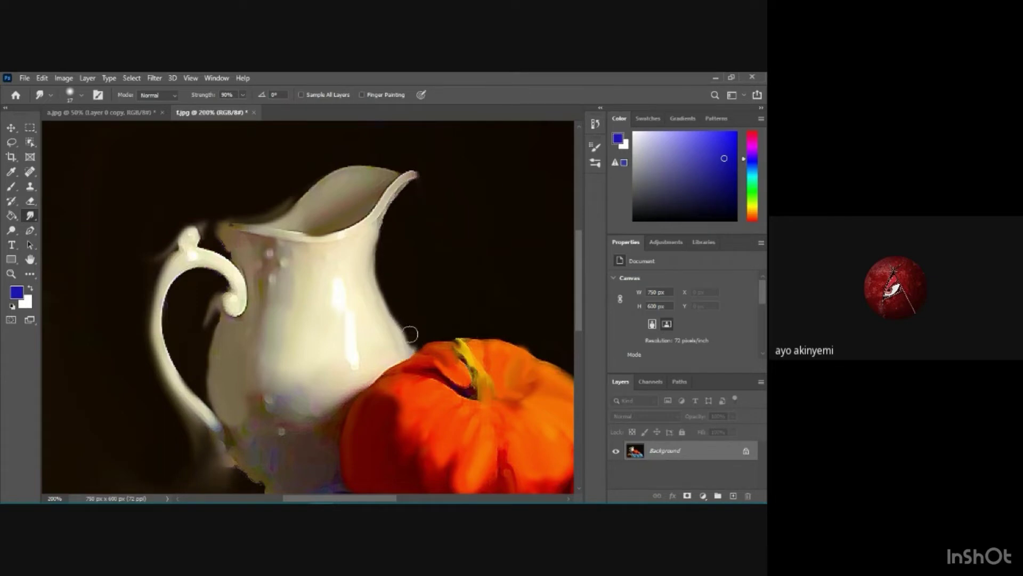
Blend the jug's lower edge into the pumpkin, smear the table's red spot and berries, then zoom out
{"action": "scroll", "coordinate": [410, 334], "scroll_direction": "down", "scroll_amount": 3}
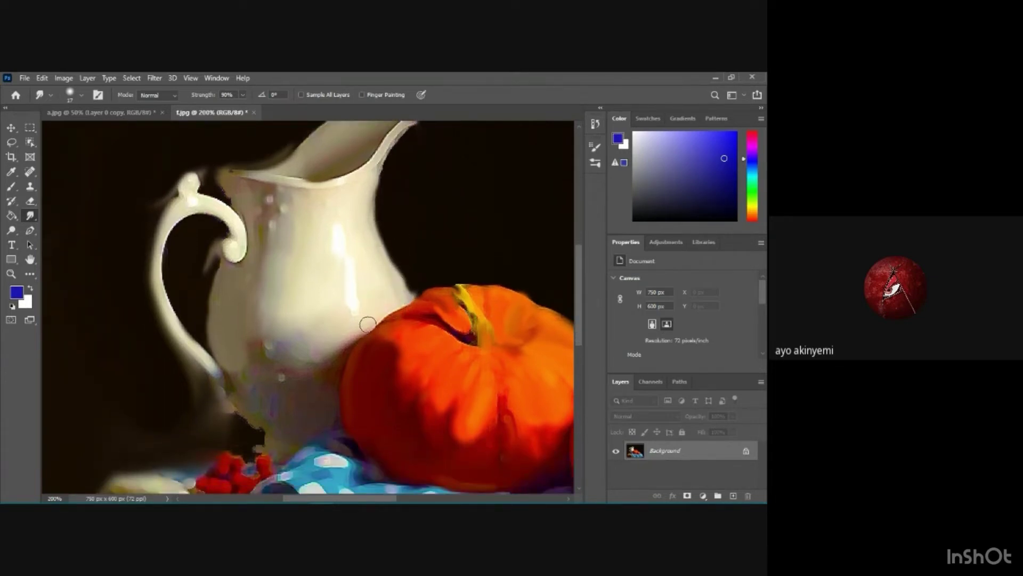
{"action": "mouse_move", "coordinate": [368, 323]}
{"action": "left_mouse_down"}
{"action": "mouse_move", "coordinate": [335, 349]}
{"action": "mouse_move", "coordinate": [329, 326]}
{"action": "mouse_move", "coordinate": [308, 344]}
{"action": "mouse_move", "coordinate": [300, 313]}
{"action": "mouse_move", "coordinate": [296, 343]}
{"action": "mouse_move", "coordinate": [275, 332]}
{"action": "mouse_move", "coordinate": [282, 343]}
{"action": "mouse_move", "coordinate": [343, 346]}
{"action": "mouse_move", "coordinate": [331, 353]}
{"action": "mouse_move", "coordinate": [353, 333]}
{"action": "mouse_move", "coordinate": [287, 343]}
{"action": "mouse_move", "coordinate": [268, 378]}
{"action": "mouse_move", "coordinate": [276, 395]}
{"action": "mouse_move", "coordinate": [246, 383]}
{"action": "mouse_move", "coordinate": [256, 394]}
{"action": "mouse_move", "coordinate": [219, 396]}
{"action": "mouse_move", "coordinate": [191, 385]}
{"action": "mouse_move", "coordinate": [200, 396]}
{"action": "mouse_move", "coordinate": [183, 370]}
{"action": "mouse_move", "coordinate": [208, 390]}
{"action": "left_mouse_up"}
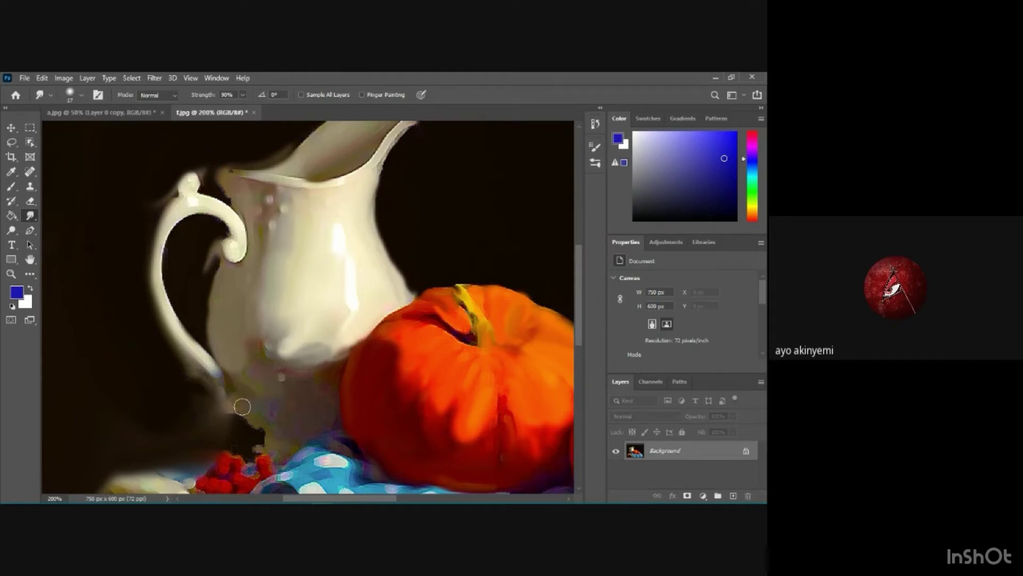
{"action": "scroll", "coordinate": [303, 397], "scroll_direction": "down", "scroll_amount": 3}
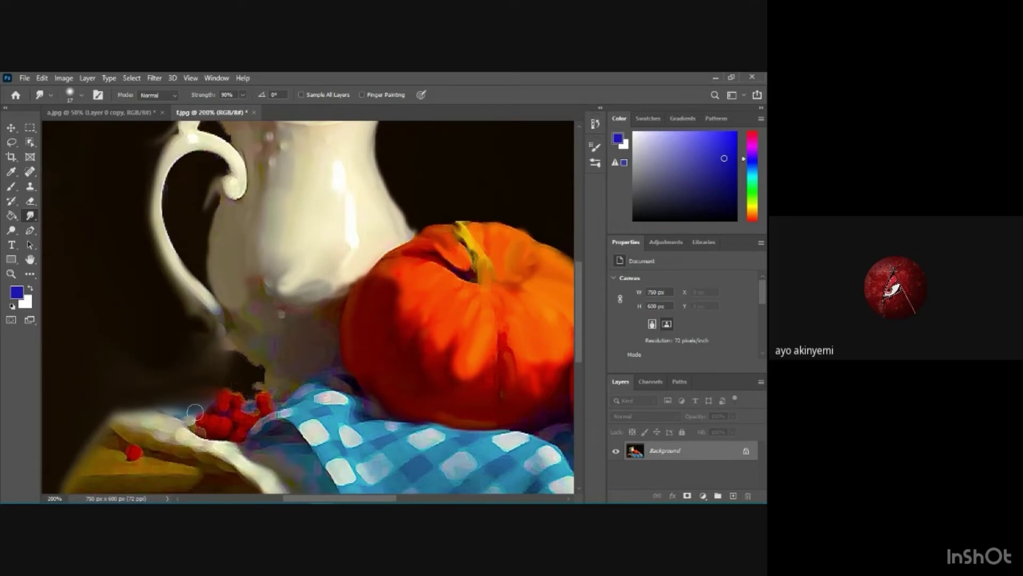
{"action": "mouse_move", "coordinate": [133, 438]}
{"action": "left_mouse_down"}
{"action": "mouse_move", "coordinate": [164, 435]}
{"action": "mouse_move", "coordinate": [103, 437]}
{"action": "mouse_move", "coordinate": [113, 442]}
{"action": "mouse_move", "coordinate": [110, 423]}
{"action": "mouse_move", "coordinate": [159, 454]}
{"action": "mouse_move", "coordinate": [167, 448]}
{"action": "mouse_move", "coordinate": [118, 452]}
{"action": "left_mouse_up"}
{"action": "mouse_move", "coordinate": [266, 385]}
{"action": "left_mouse_down"}
{"action": "mouse_move", "coordinate": [228, 411]}
{"action": "mouse_move", "coordinate": [266, 376]}
{"action": "mouse_move", "coordinate": [222, 416]}
{"action": "mouse_move", "coordinate": [217, 396]}
{"action": "mouse_move", "coordinate": [202, 415]}
{"action": "mouse_move", "coordinate": [199, 403]}
{"action": "mouse_move", "coordinate": [245, 431]}
{"action": "mouse_move", "coordinate": [207, 419]}
{"action": "mouse_move", "coordinate": [257, 388]}
{"action": "mouse_move", "coordinate": [245, 381]}
{"action": "mouse_move", "coordinate": [256, 367]}
{"action": "mouse_move", "coordinate": [213, 386]}
{"action": "mouse_move", "coordinate": [204, 375]}
{"action": "mouse_move", "coordinate": [229, 372]}
{"action": "mouse_move", "coordinate": [247, 345]}
{"action": "mouse_move", "coordinate": [253, 353]}
{"action": "mouse_move", "coordinate": [217, 354]}
{"action": "mouse_move", "coordinate": [313, 363]}
{"action": "mouse_move", "coordinate": [361, 399]}
{"action": "mouse_move", "coordinate": [355, 376]}
{"action": "mouse_move", "coordinate": [355, 385]}
{"action": "mouse_move", "coordinate": [372, 376]}
{"action": "mouse_move", "coordinate": [346, 364]}
{"action": "mouse_move", "coordinate": [350, 384]}
{"action": "mouse_move", "coordinate": [395, 406]}
{"action": "mouse_move", "coordinate": [328, 381]}
{"action": "mouse_move", "coordinate": [351, 368]}
{"action": "mouse_move", "coordinate": [353, 348]}
{"action": "mouse_move", "coordinate": [376, 390]}
{"action": "mouse_move", "coordinate": [370, 366]}
{"action": "mouse_move", "coordinate": [389, 389]}
{"action": "mouse_move", "coordinate": [464, 397]}
{"action": "mouse_move", "coordinate": [475, 414]}
{"action": "mouse_move", "coordinate": [497, 405]}
{"action": "mouse_move", "coordinate": [469, 411]}
{"action": "left_mouse_up"}
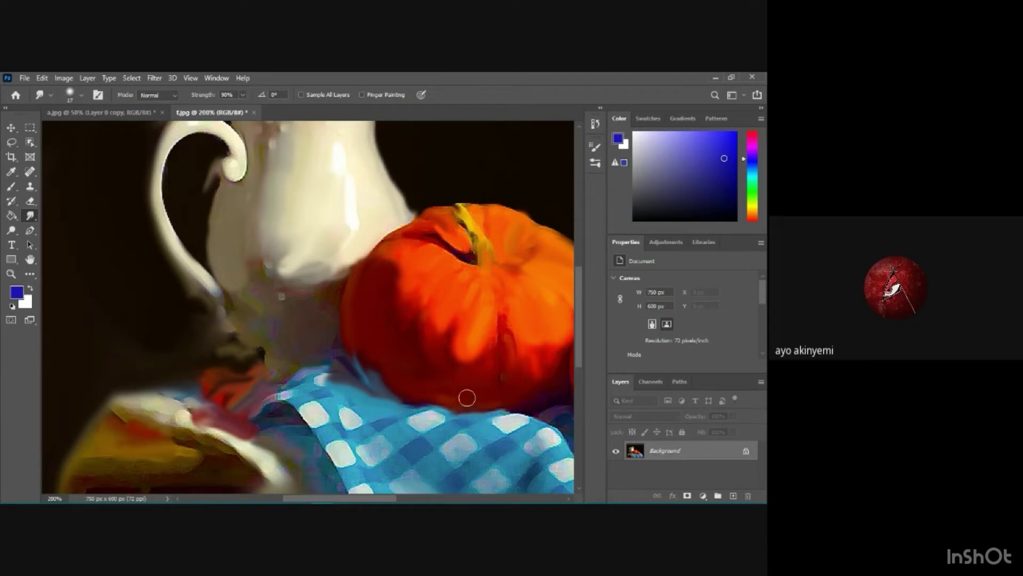
{"action": "scroll", "coordinate": [467, 397], "scroll_direction": "down", "scroll_amount": 3}
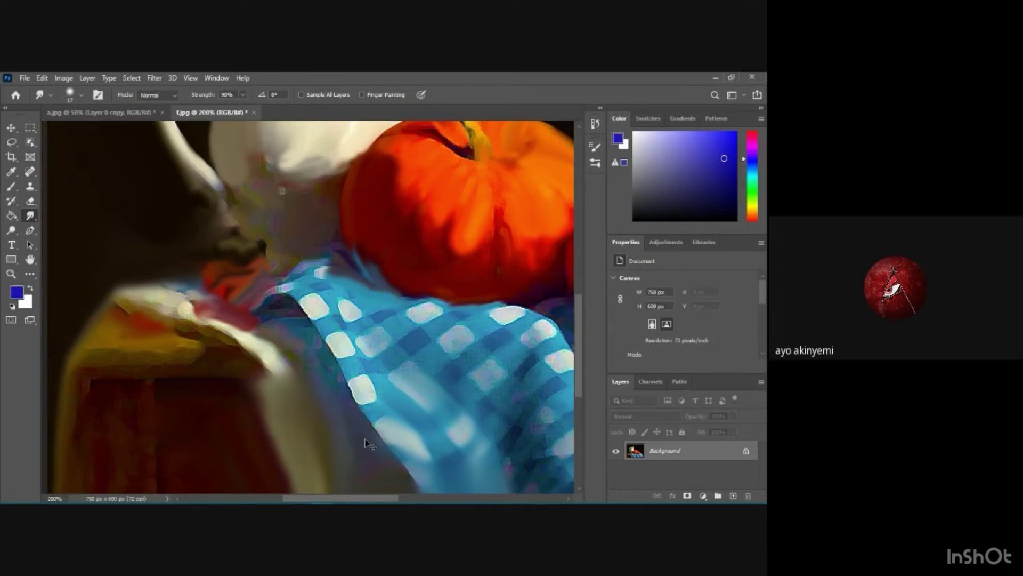
{"action": "key", "text": "ctrl+minus"}
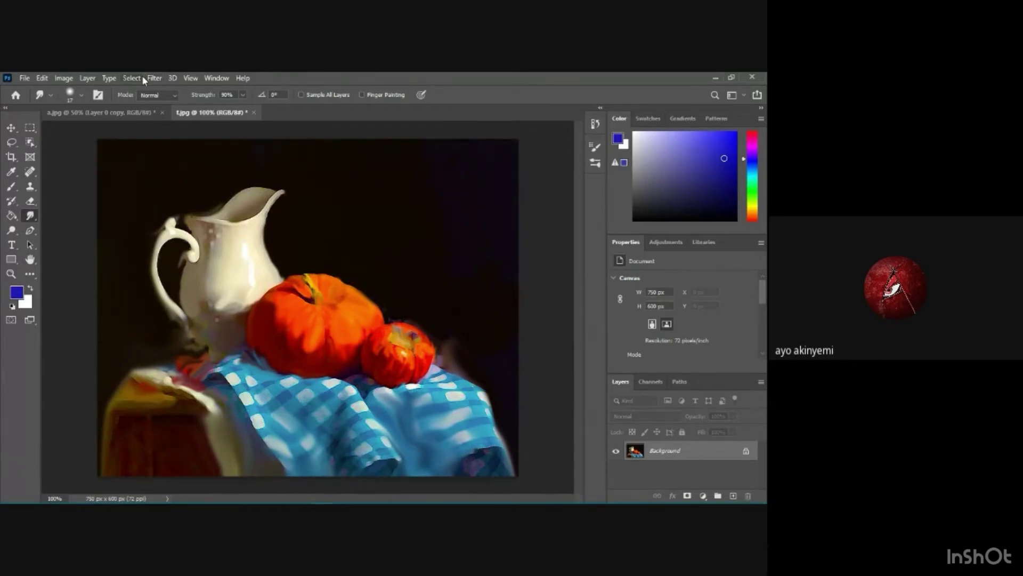
Save the painting to Pictures as fruits 1.jpg at JPEG quality 12 (Maximum)
{"action": "key", "text": "ctrl+shift+s"}
{"action": "left_click", "coordinate": [442, 397]}
{"action": "type", "text": "fruits 1"}
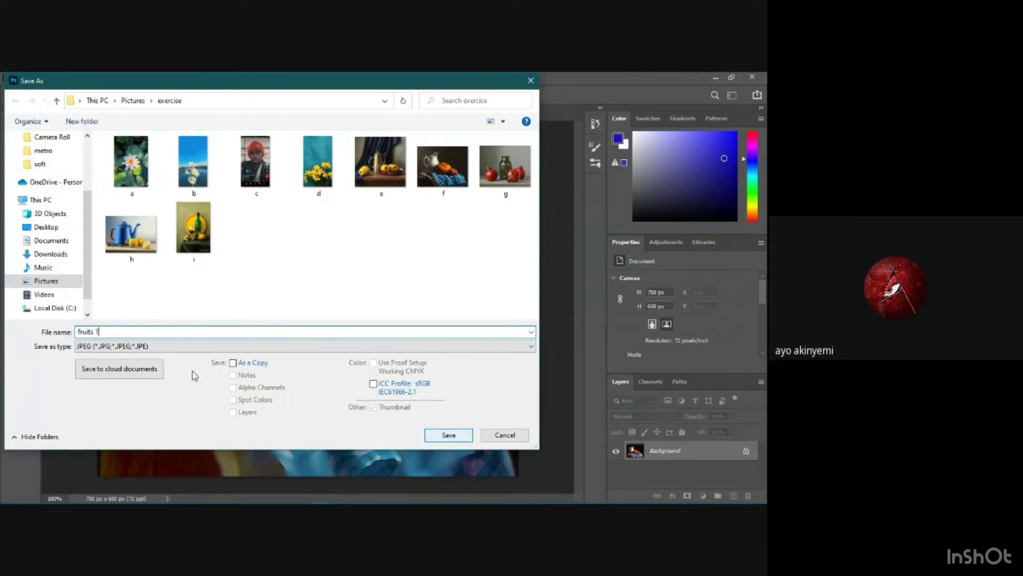
{"action": "left_click", "coordinate": [47, 282]}
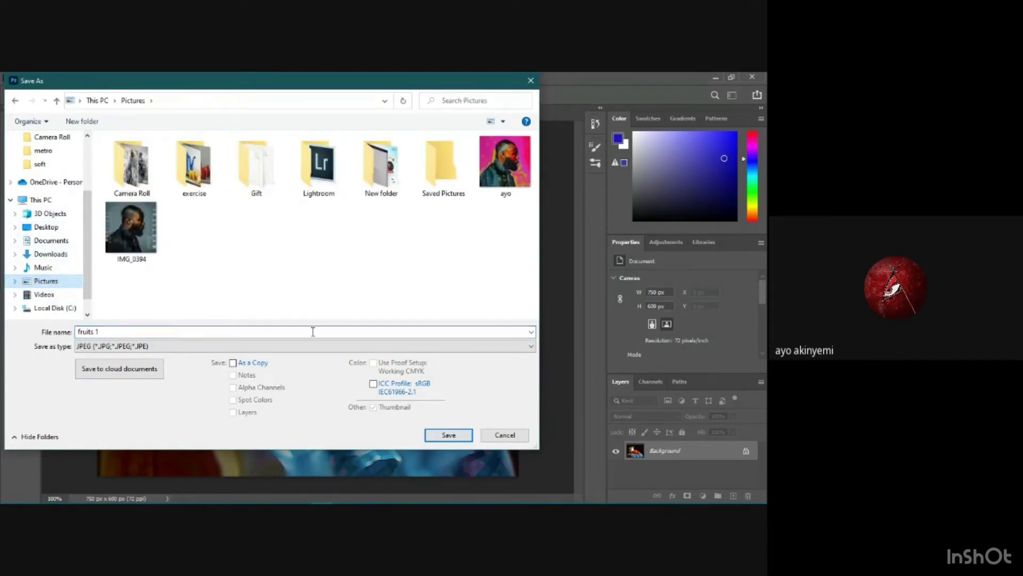
{"action": "left_click", "coordinate": [448, 435]}
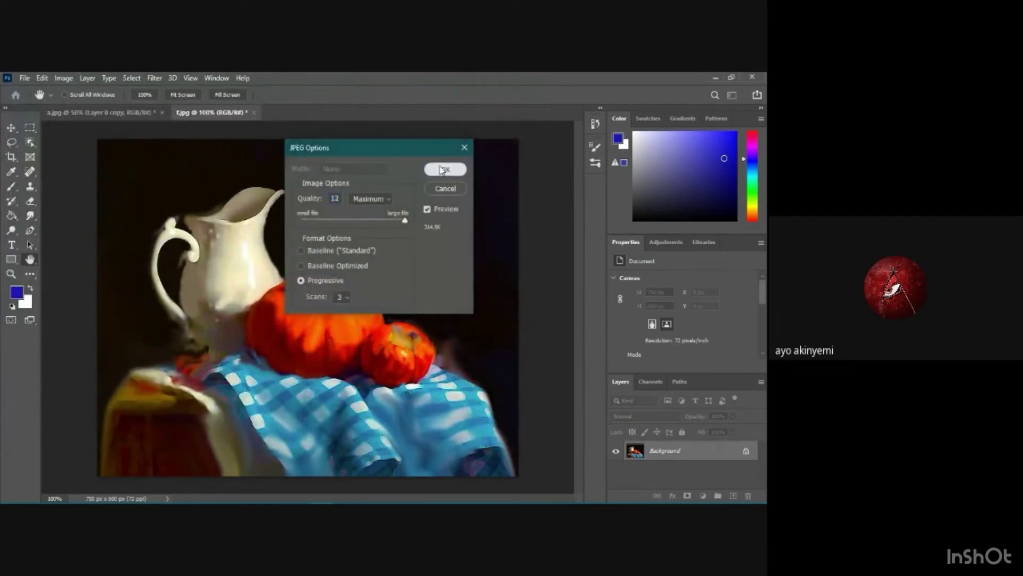
{"action": "left_click", "coordinate": [443, 170]}
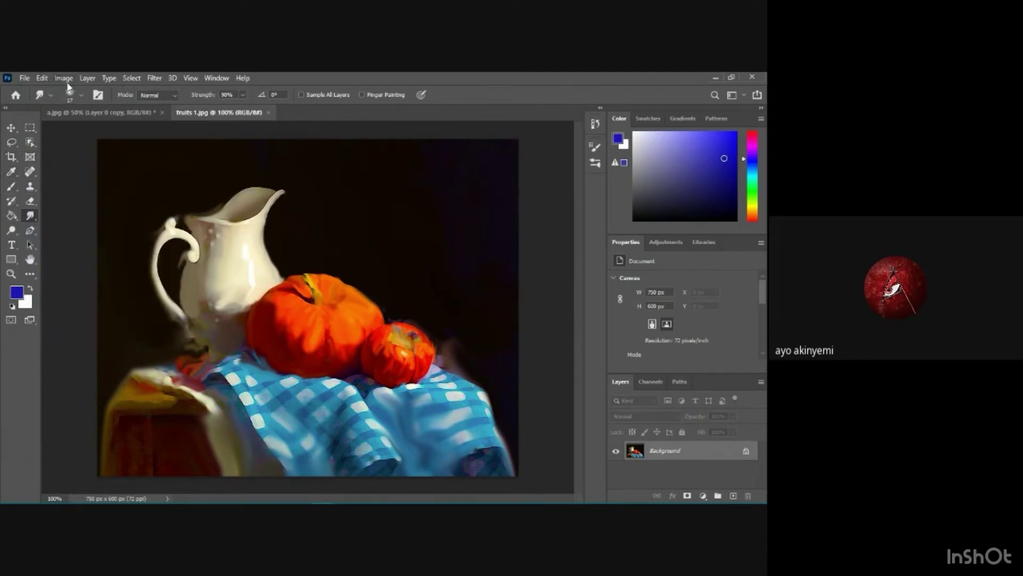
Smudge the jug's spout, rim and body leftward until it dissolves into the dark background
{"action": "left_click", "coordinate": [81, 96]}
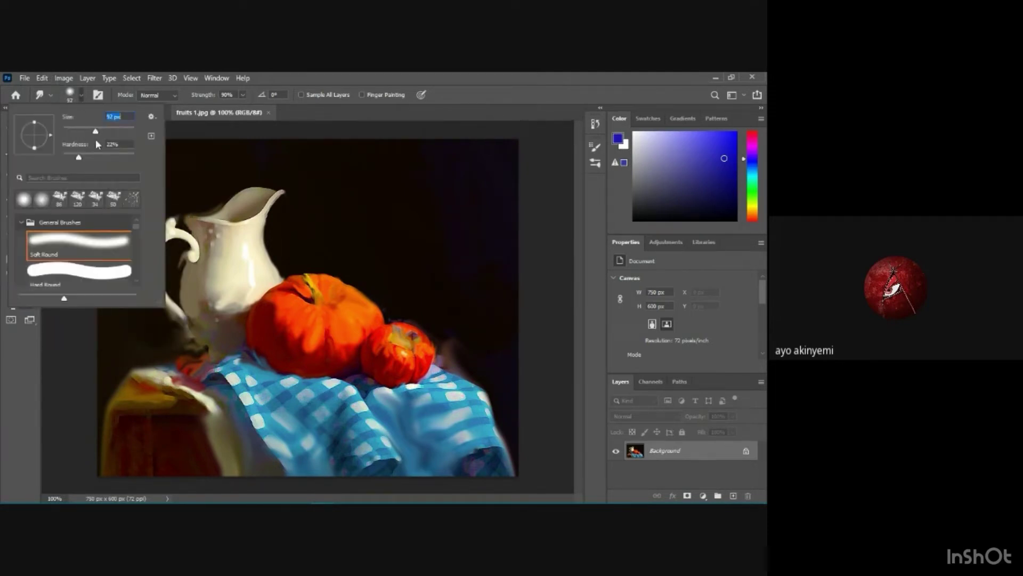
{"action": "left_click", "coordinate": [320, 201]}
{"action": "mouse_move", "coordinate": [309, 201]}
{"action": "left_mouse_down"}
{"action": "mouse_move", "coordinate": [243, 207]}
{"action": "mouse_move", "coordinate": [185, 277]}
{"action": "mouse_move", "coordinate": [203, 210]}
{"action": "mouse_move", "coordinate": [166, 233]}
{"action": "mouse_move", "coordinate": [154, 260]}
{"action": "mouse_move", "coordinate": [161, 237]}
{"action": "mouse_move", "coordinate": [167, 307]}
{"action": "mouse_move", "coordinate": [165, 289]}
{"action": "mouse_move", "coordinate": [207, 333]}
{"action": "mouse_move", "coordinate": [249, 244]}
{"action": "mouse_move", "coordinate": [218, 271]}
{"action": "mouse_move", "coordinate": [210, 333]}
{"action": "left_mouse_up"}
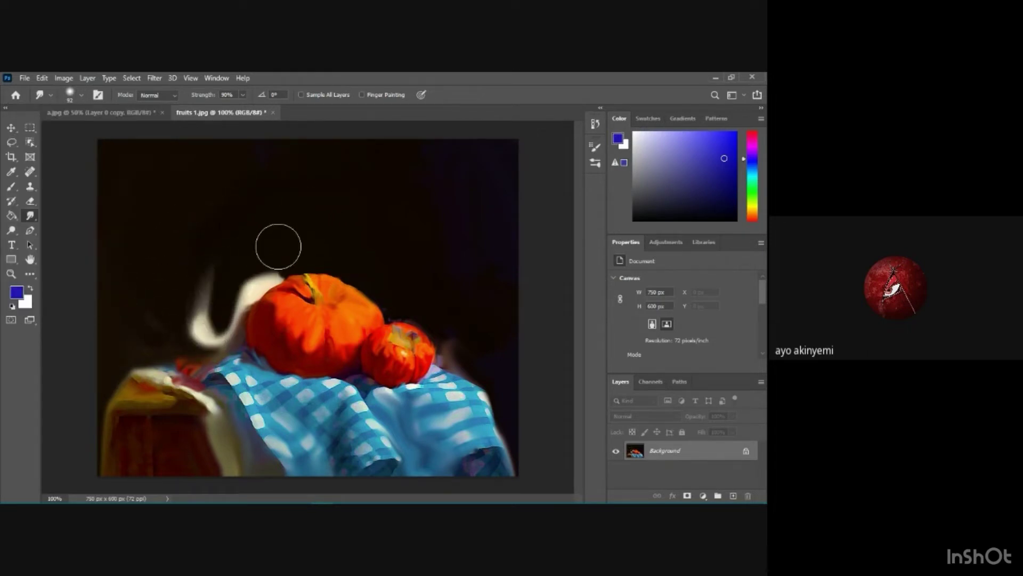
{"action": "mouse_move", "coordinate": [279, 246]}
{"action": "left_mouse_down"}
{"action": "mouse_move", "coordinate": [238, 278]}
{"action": "mouse_move", "coordinate": [220, 330]}
{"action": "mouse_move", "coordinate": [203, 298]}
{"action": "mouse_move", "coordinate": [207, 338]}
{"action": "mouse_move", "coordinate": [226, 330]}
{"action": "mouse_move", "coordinate": [243, 286]}
{"action": "left_mouse_up"}
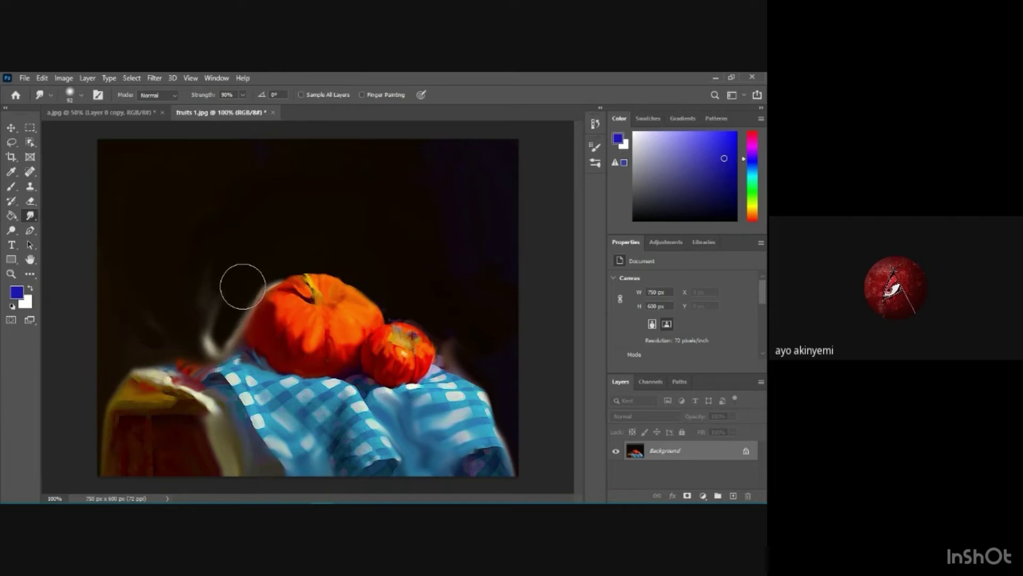
{"action": "left_click", "coordinate": [12, 187]}
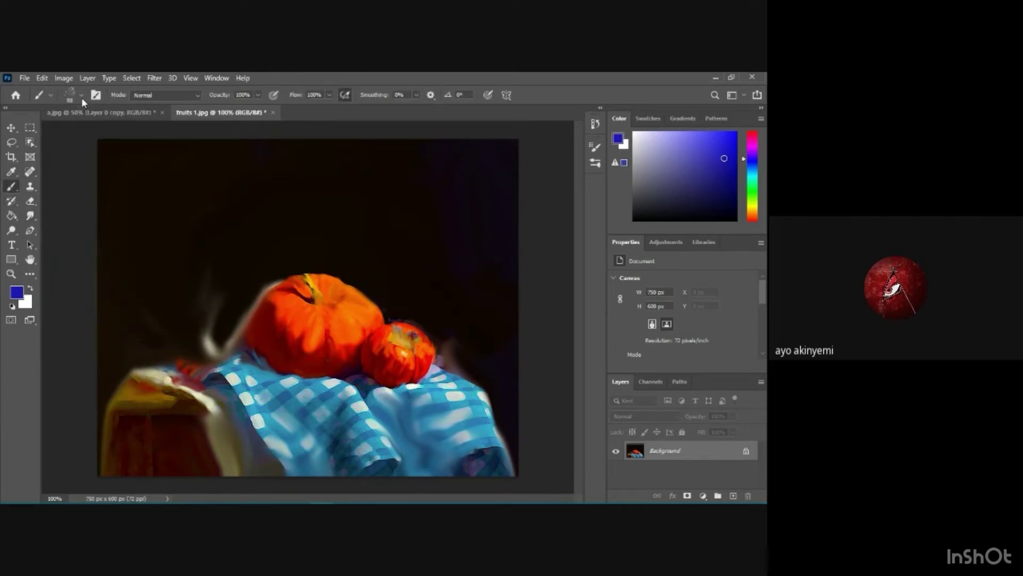
Choose the charcoal pencil brush preset and undo a blue test stroke
{"action": "left_click", "coordinate": [81, 96]}
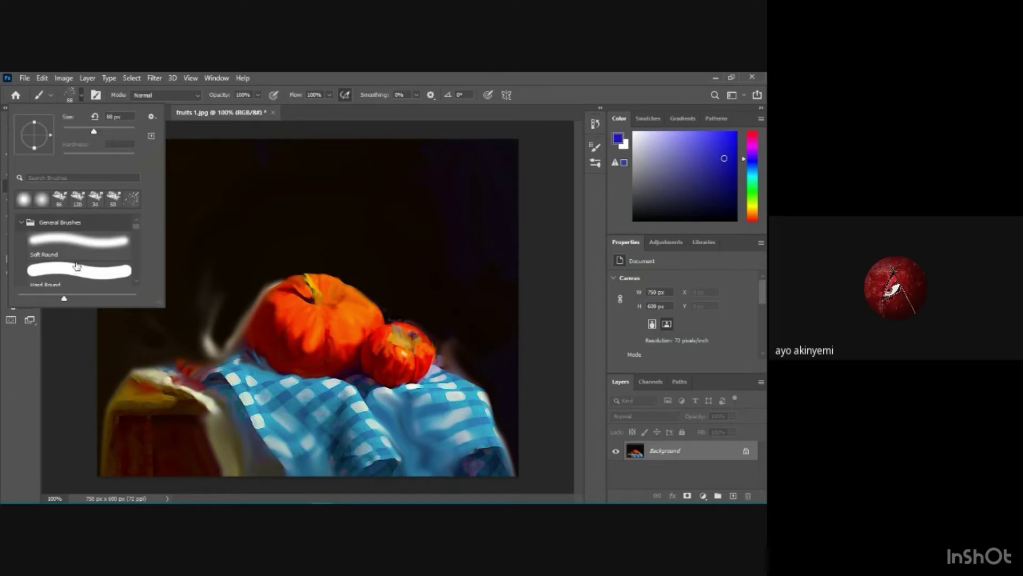
{"action": "scroll", "coordinate": [77, 266], "scroll_direction": "down", "scroll_amount": 5}
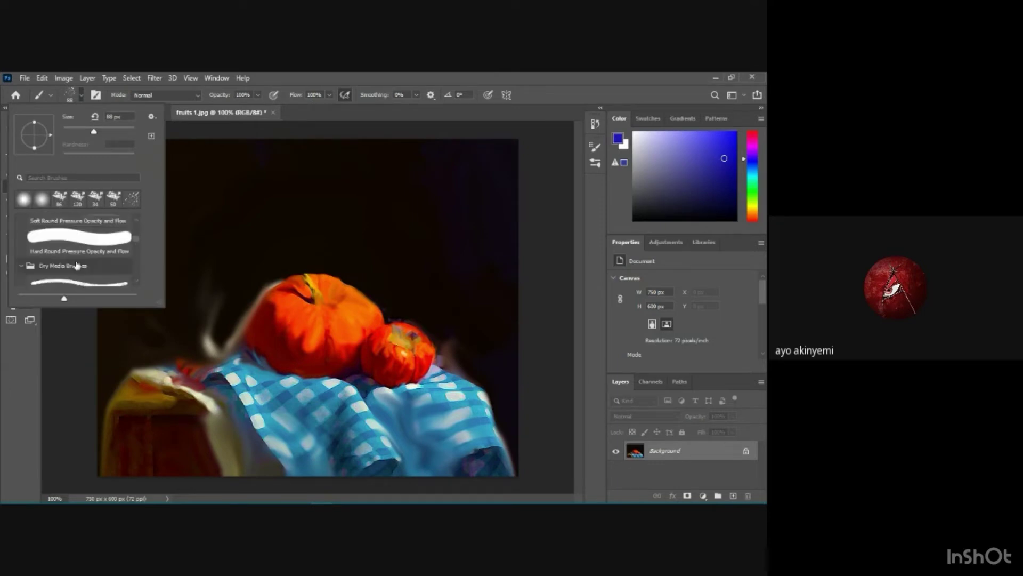
{"action": "scroll", "coordinate": [77, 265], "scroll_direction": "down", "scroll_amount": 5}
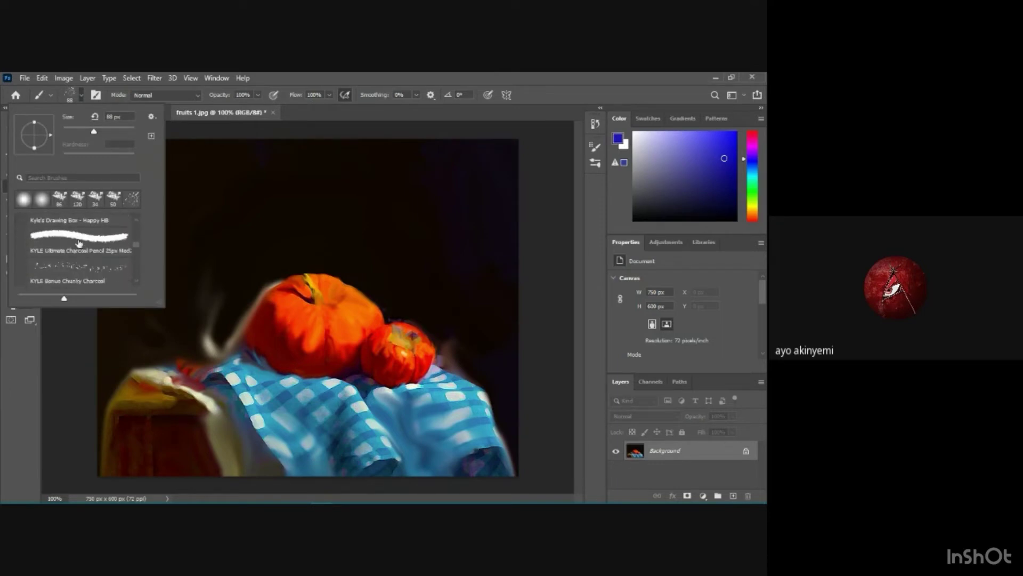
{"action": "left_click", "coordinate": [80, 243]}
{"action": "left_click", "coordinate": [230, 290]}
{"action": "left_click_drag", "start_coordinate": [228, 291], "coordinate": [211, 324]}
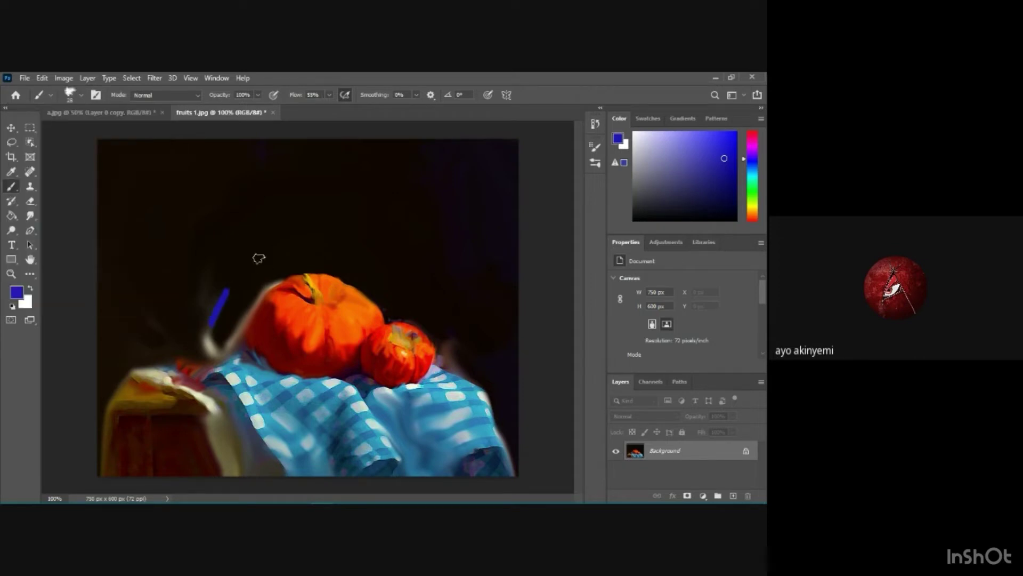
{"action": "key", "text": "ctrl+z"}
Sample the near-black background, paint over the grey streak, and smudge the white highlight
{"action": "key", "text": "alt"}
{"action": "left_click", "coordinate": [288, 242], "text": "alt"}
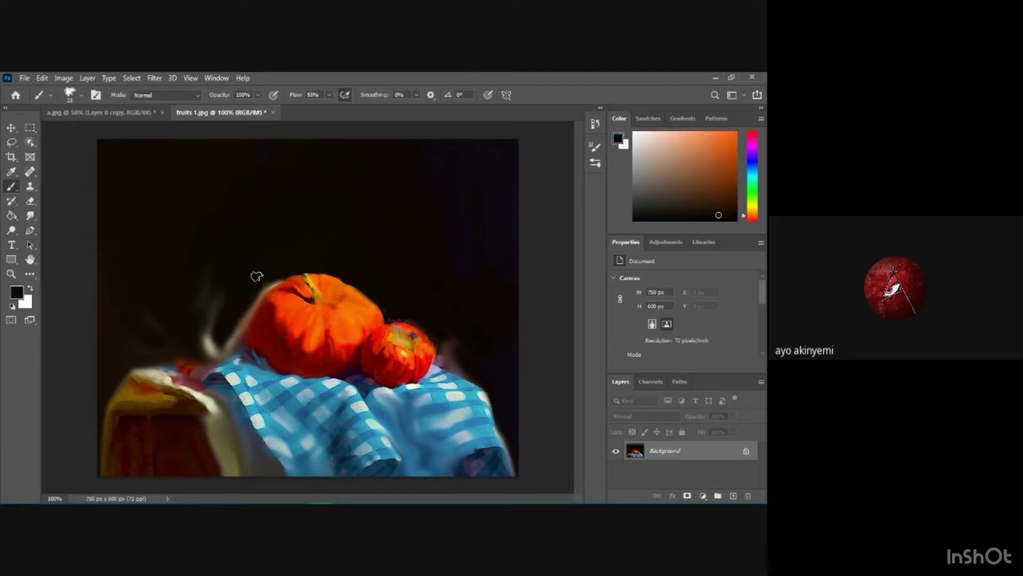
{"action": "mouse_move", "coordinate": [269, 287]}
{"action": "left_mouse_down"}
{"action": "mouse_move", "coordinate": [253, 298]}
{"action": "mouse_move", "coordinate": [240, 342]}
{"action": "mouse_move", "coordinate": [213, 359]}
{"action": "mouse_move", "coordinate": [203, 342]}
{"action": "mouse_move", "coordinate": [211, 344]}
{"action": "left_mouse_up"}
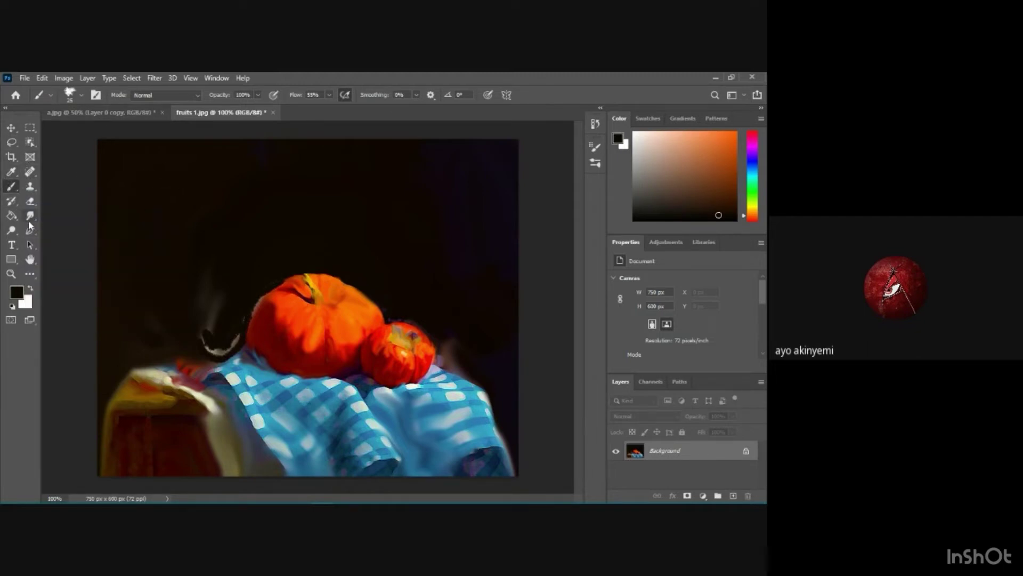
{"action": "left_click", "coordinate": [30, 216]}
{"action": "mouse_move", "coordinate": [200, 347]}
{"action": "left_mouse_down"}
{"action": "mouse_move", "coordinate": [210, 335]}
{"action": "mouse_move", "coordinate": [157, 290]}
{"action": "left_mouse_up"}
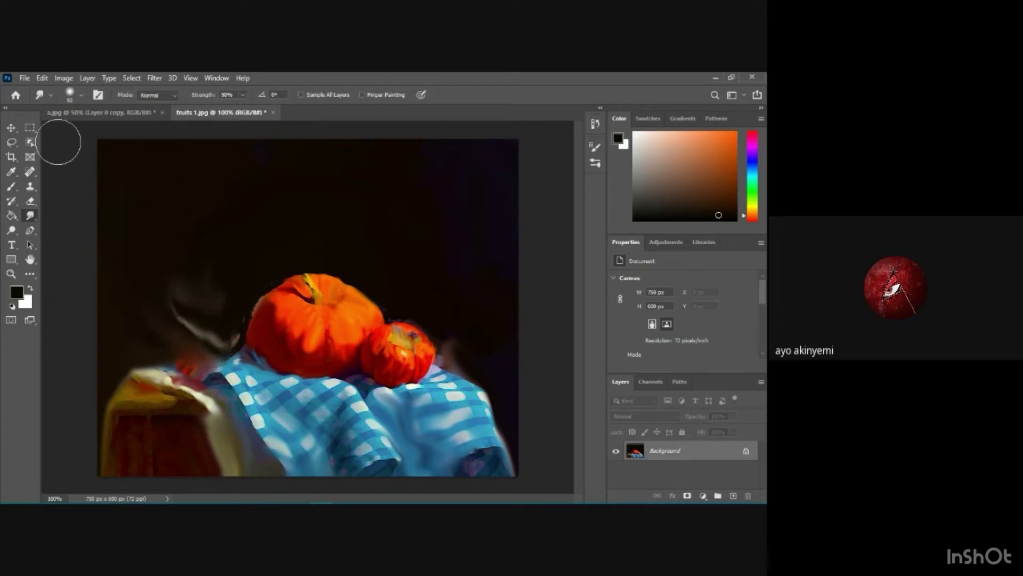
Zoom in and smudge the pumpkin's upper-left and top orange rim into the dark background
{"action": "left_click", "coordinate": [80, 96]}
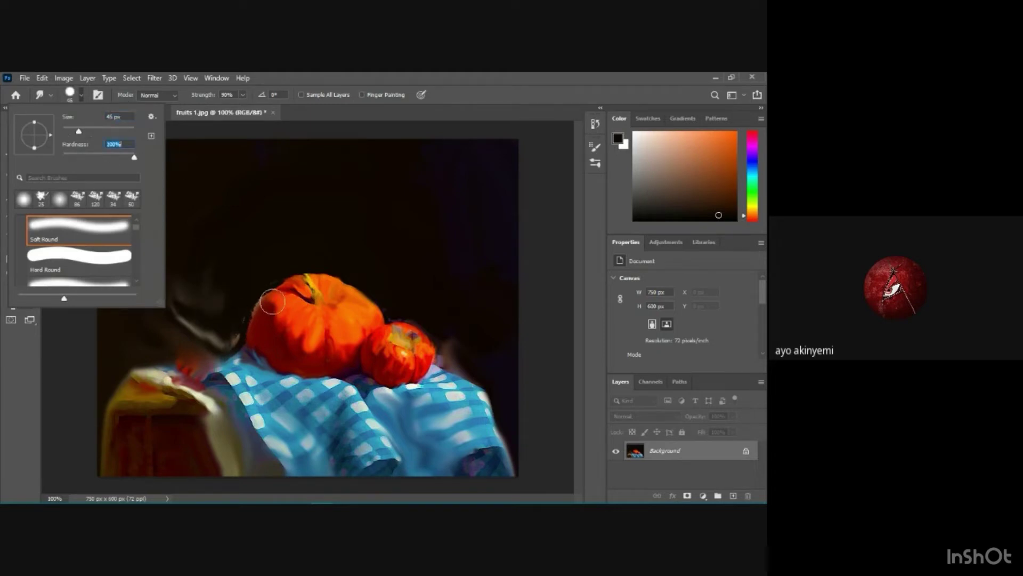
{"action": "left_click", "coordinate": [272, 275]}
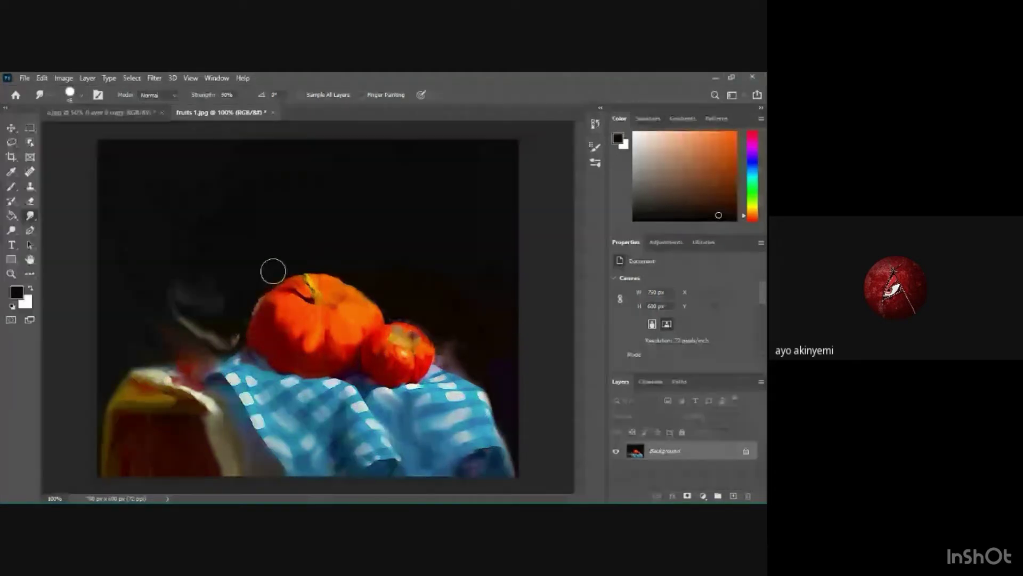
{"action": "left_click_drag", "start_coordinate": [272, 269], "coordinate": [261, 283]}
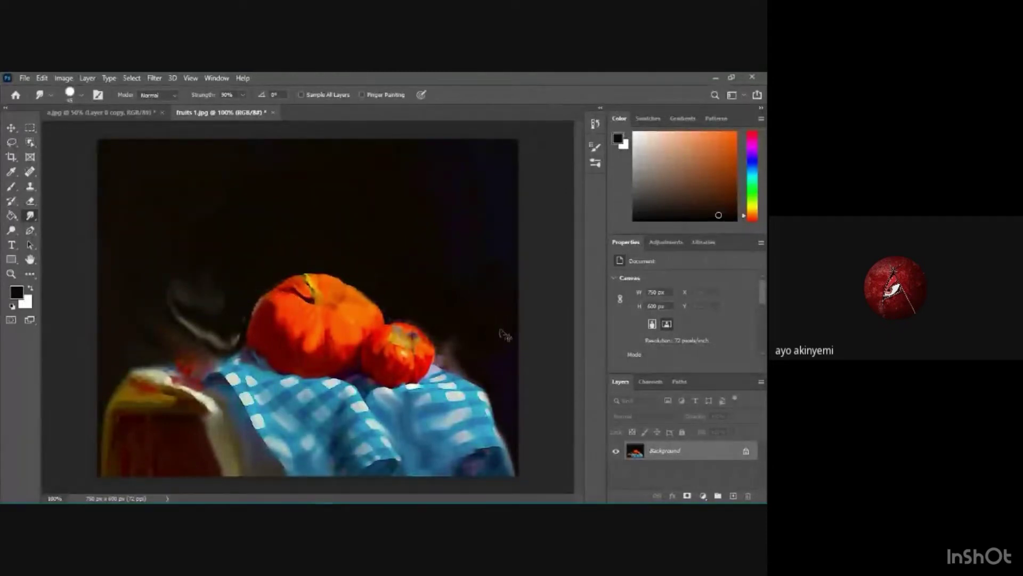
{"action": "key", "text": "ctrl+plus"}
{"action": "mouse_move", "coordinate": [113, 319]}
{"action": "left_mouse_down"}
{"action": "mouse_move", "coordinate": [162, 245]}
{"action": "mouse_move", "coordinate": [233, 194]}
{"action": "left_mouse_up"}
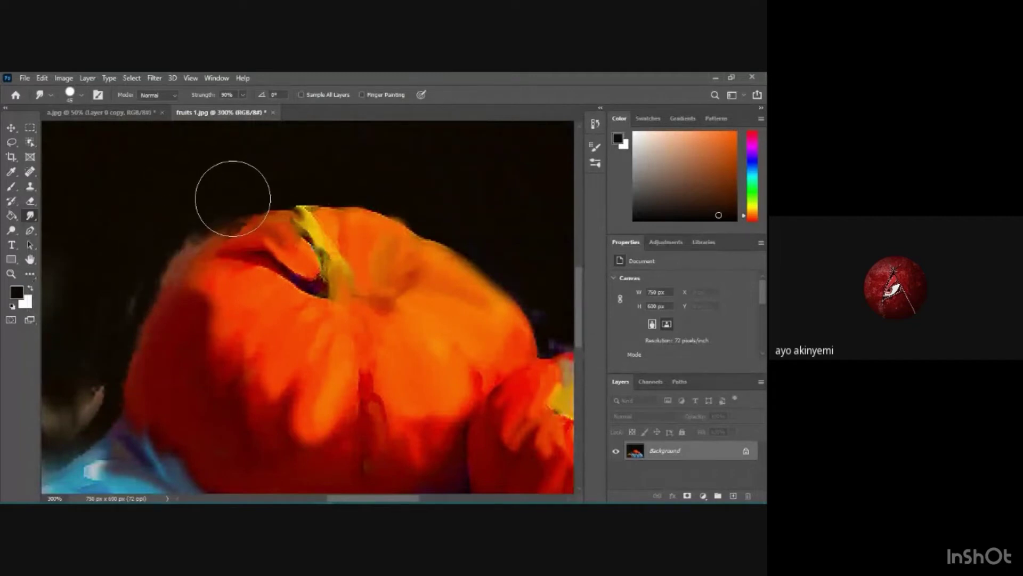
{"action": "mouse_move", "coordinate": [180, 342]}
{"action": "left_mouse_down"}
{"action": "mouse_move", "coordinate": [189, 378]}
{"action": "mouse_move", "coordinate": [152, 355]}
{"action": "mouse_move", "coordinate": [164, 323]}
{"action": "mouse_move", "coordinate": [152, 358]}
{"action": "mouse_move", "coordinate": [159, 373]}
{"action": "mouse_move", "coordinate": [148, 350]}
{"action": "mouse_move", "coordinate": [172, 288]}
{"action": "mouse_move", "coordinate": [183, 284]}
{"action": "mouse_move", "coordinate": [121, 331]}
{"action": "mouse_move", "coordinate": [156, 335]}
{"action": "mouse_move", "coordinate": [156, 324]}
{"action": "mouse_move", "coordinate": [133, 334]}
{"action": "mouse_move", "coordinate": [162, 294]}
{"action": "mouse_move", "coordinate": [196, 379]}
{"action": "mouse_move", "coordinate": [184, 362]}
{"action": "mouse_move", "coordinate": [144, 379]}
{"action": "mouse_move", "coordinate": [151, 386]}
{"action": "mouse_move", "coordinate": [139, 366]}
{"action": "left_mouse_up"}
At 30 px, smooth the left rim and red lobe top, then smear leftover grey strokes
{"action": "left_click", "coordinate": [83, 95]}
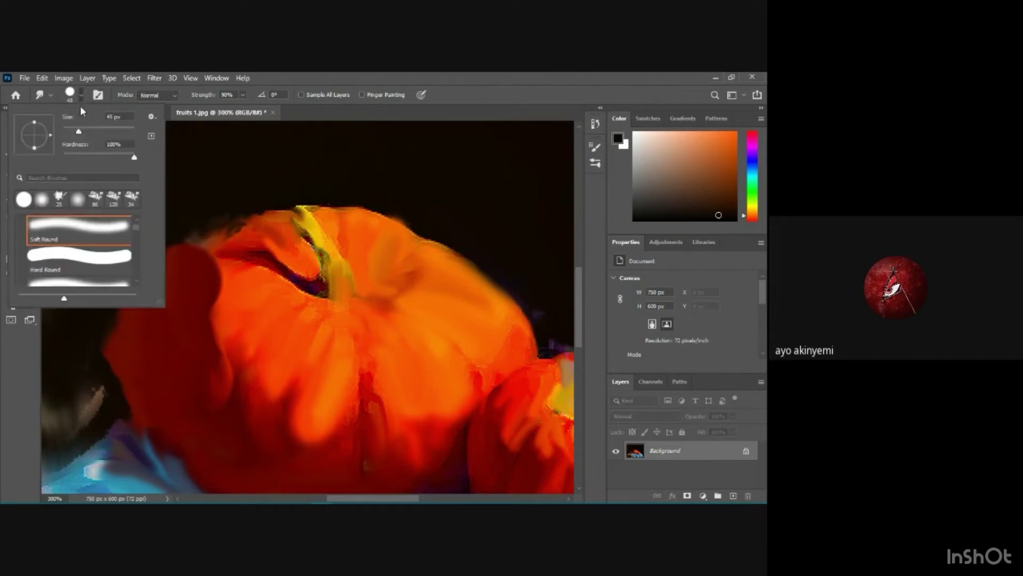
{"action": "left_click", "coordinate": [69, 129]}
{"action": "left_click", "coordinate": [224, 235]}
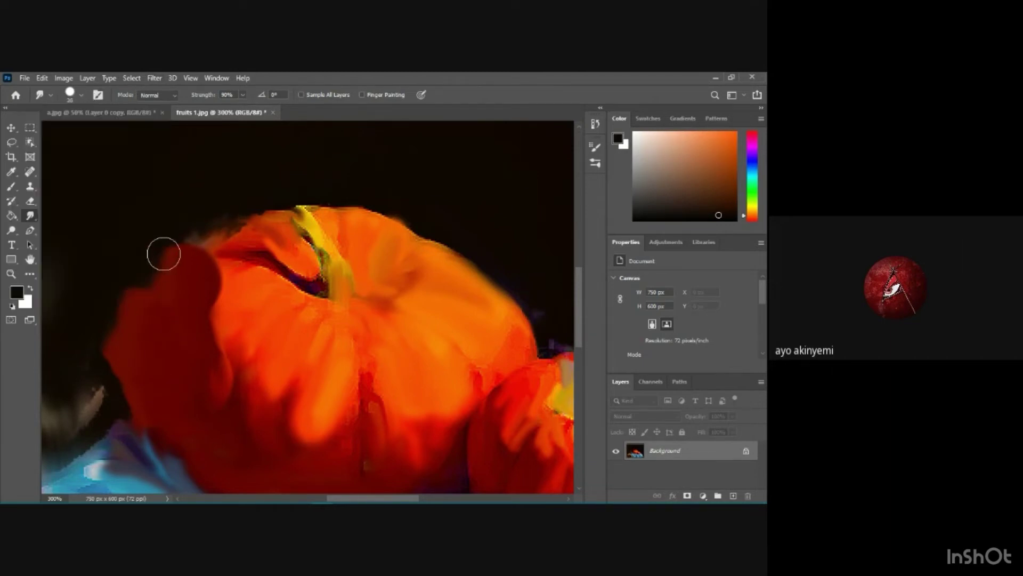
{"action": "mouse_move", "coordinate": [159, 245]}
{"action": "left_mouse_down"}
{"action": "mouse_move", "coordinate": [117, 299]}
{"action": "mouse_move", "coordinate": [141, 280]}
{"action": "mouse_move", "coordinate": [109, 343]}
{"action": "mouse_move", "coordinate": [134, 310]}
{"action": "mouse_move", "coordinate": [110, 378]}
{"action": "mouse_move", "coordinate": [106, 348]}
{"action": "mouse_move", "coordinate": [103, 411]}
{"action": "mouse_move", "coordinate": [105, 393]}
{"action": "mouse_move", "coordinate": [107, 411]}
{"action": "mouse_move", "coordinate": [121, 403]}
{"action": "mouse_move", "coordinate": [132, 427]}
{"action": "mouse_move", "coordinate": [118, 417]}
{"action": "mouse_move", "coordinate": [92, 429]}
{"action": "left_mouse_up"}
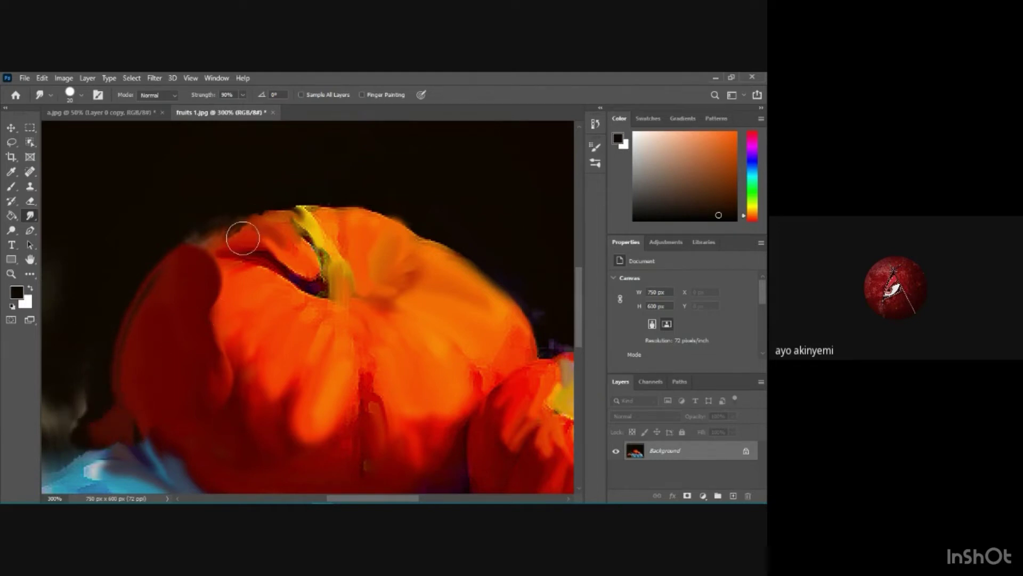
{"action": "mouse_move", "coordinate": [244, 233]}
{"action": "left_mouse_down"}
{"action": "mouse_move", "coordinate": [218, 258]}
{"action": "mouse_move", "coordinate": [224, 280]}
{"action": "mouse_move", "coordinate": [213, 270]}
{"action": "mouse_move", "coordinate": [185, 281]}
{"action": "mouse_move", "coordinate": [162, 310]}
{"action": "mouse_move", "coordinate": [160, 343]}
{"action": "mouse_move", "coordinate": [213, 384]}
{"action": "mouse_move", "coordinate": [216, 278]}
{"action": "mouse_move", "coordinate": [186, 299]}
{"action": "mouse_move", "coordinate": [195, 272]}
{"action": "mouse_move", "coordinate": [159, 298]}
{"action": "left_mouse_up"}
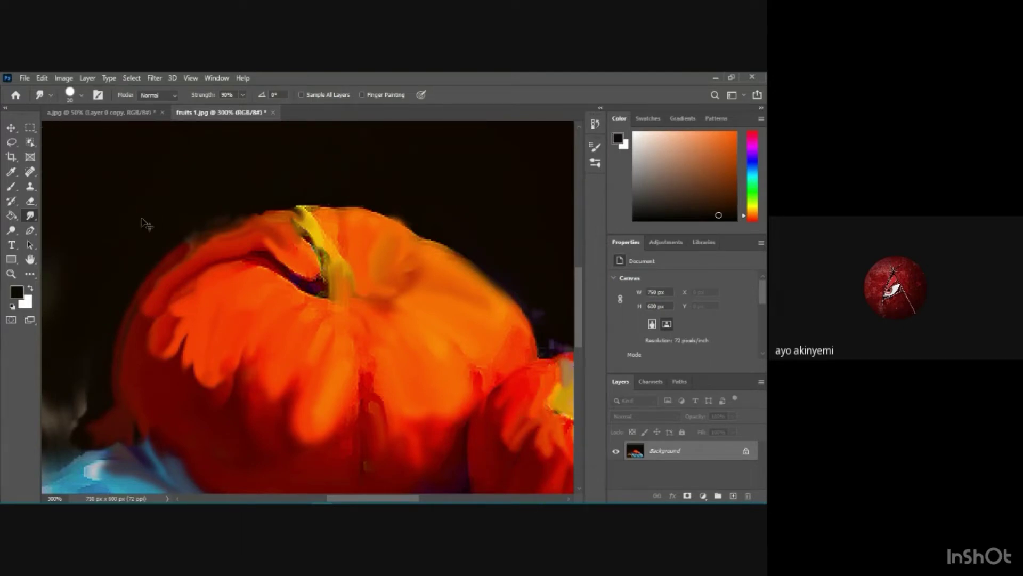
{"action": "key", "text": "ctrl+minus"}
{"action": "key", "text": "ctrl+minus"}
{"action": "key", "text": "ctrl+minus"}
{"action": "key", "text": "ctrl+minus"}
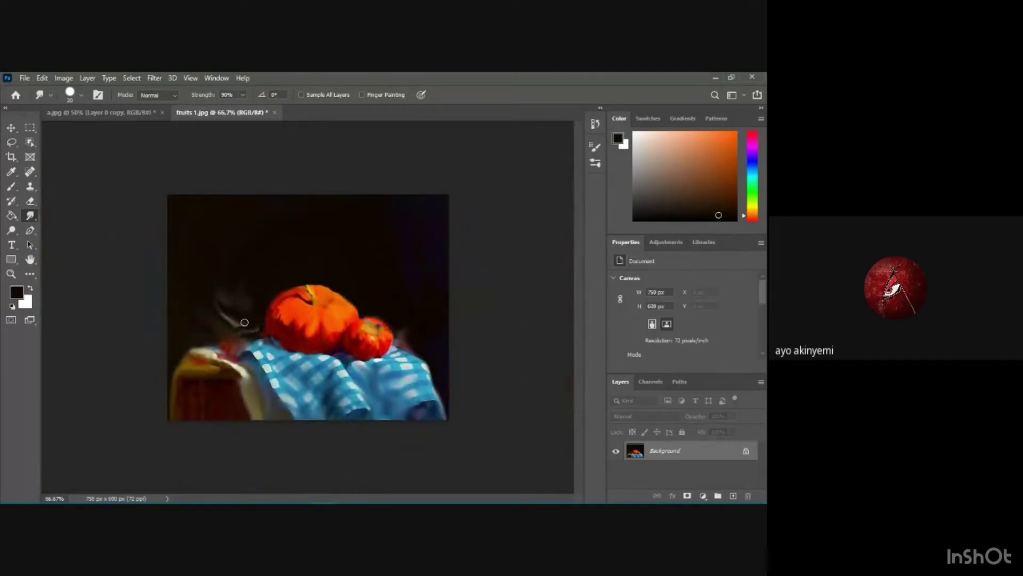
{"action": "mouse_move", "coordinate": [245, 323]}
{"action": "left_mouse_down"}
{"action": "mouse_move", "coordinate": [236, 310]}
{"action": "mouse_move", "coordinate": [246, 324]}
{"action": "mouse_move", "coordinate": [223, 322]}
{"action": "left_mouse_up"}
Paint black over the brownish smudge left of the pumpkin with a 63 px Soft Round brush
{"action": "left_click", "coordinate": [10, 186]}
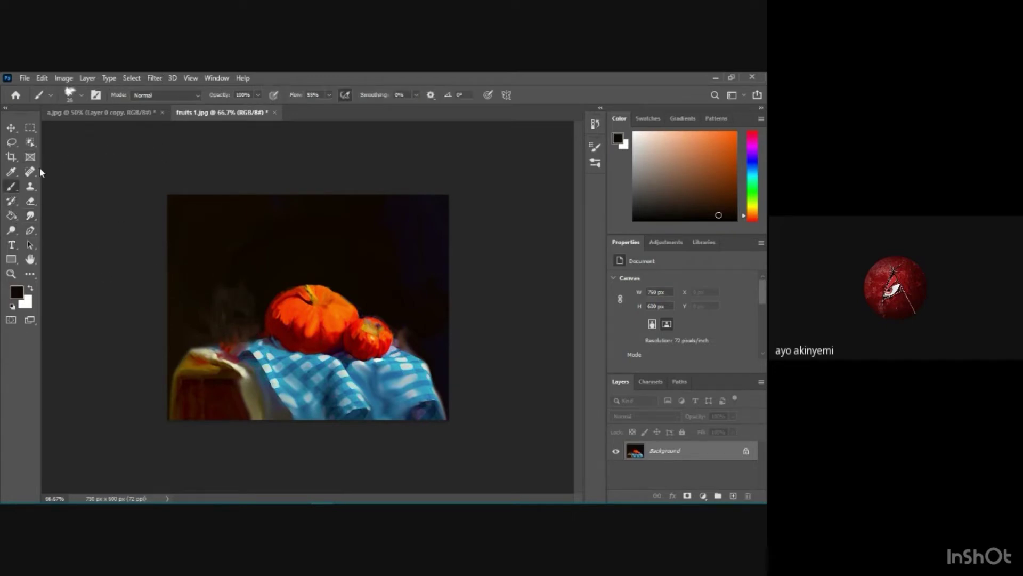
{"action": "left_click", "coordinate": [81, 96]}
{"action": "left_click_drag", "start_coordinate": [82, 129], "coordinate": [84, 127]}
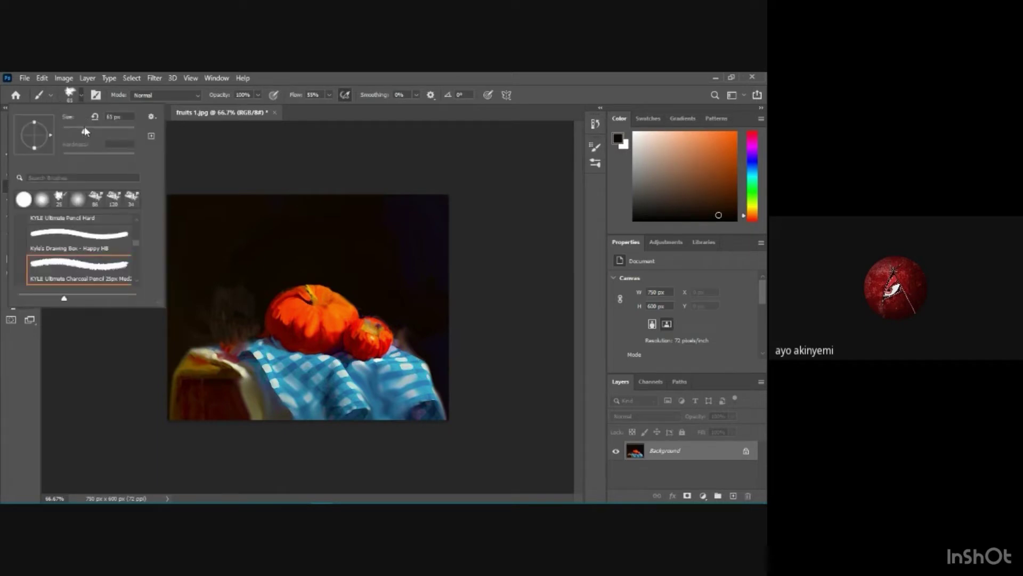
{"action": "scroll", "coordinate": [86, 245], "scroll_direction": "up", "scroll_amount": 10}
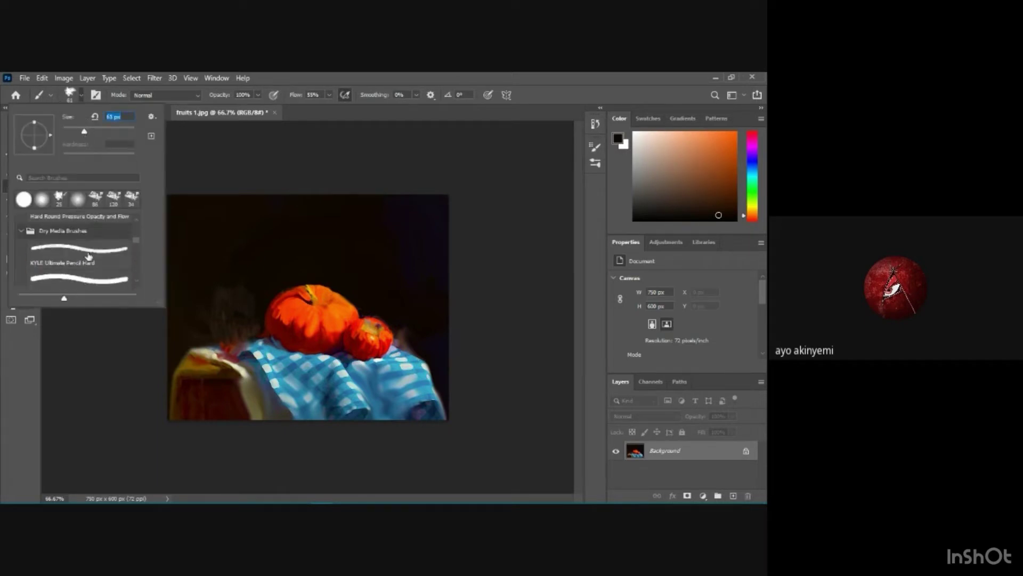
{"action": "scroll", "coordinate": [89, 256], "scroll_direction": "up", "scroll_amount": 1}
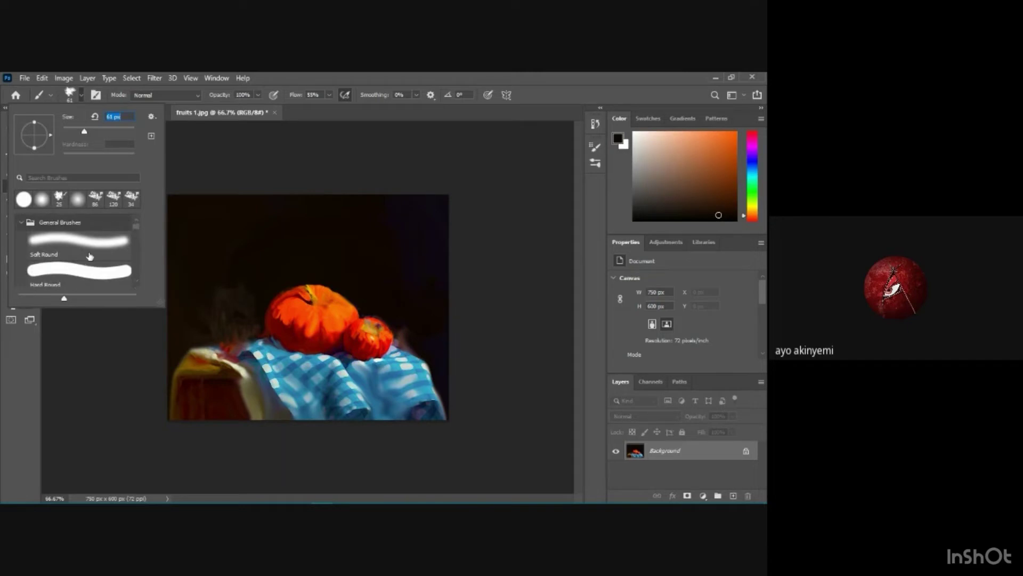
{"action": "left_click", "coordinate": [92, 255]}
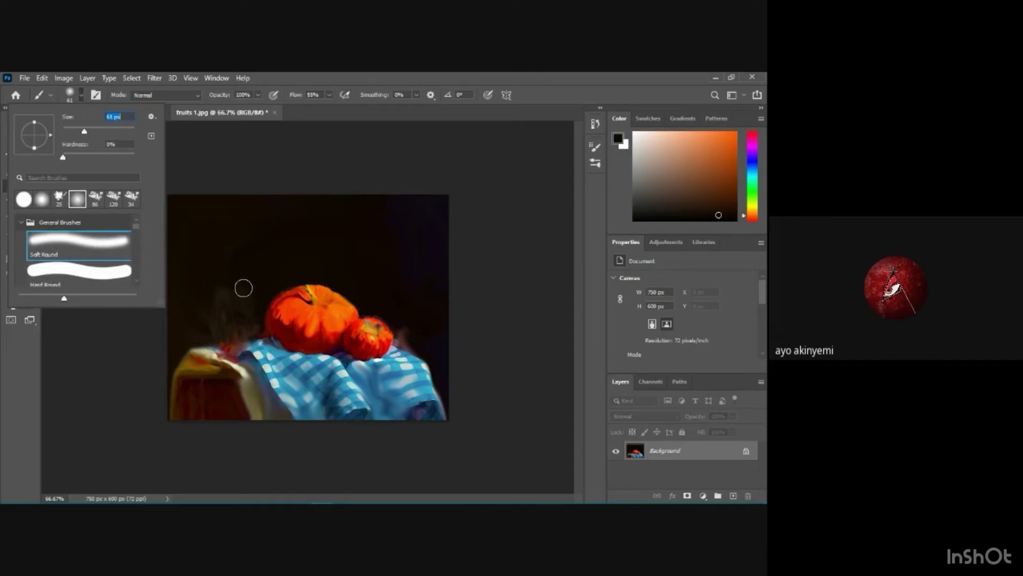
{"action": "left_click", "coordinate": [235, 272]}
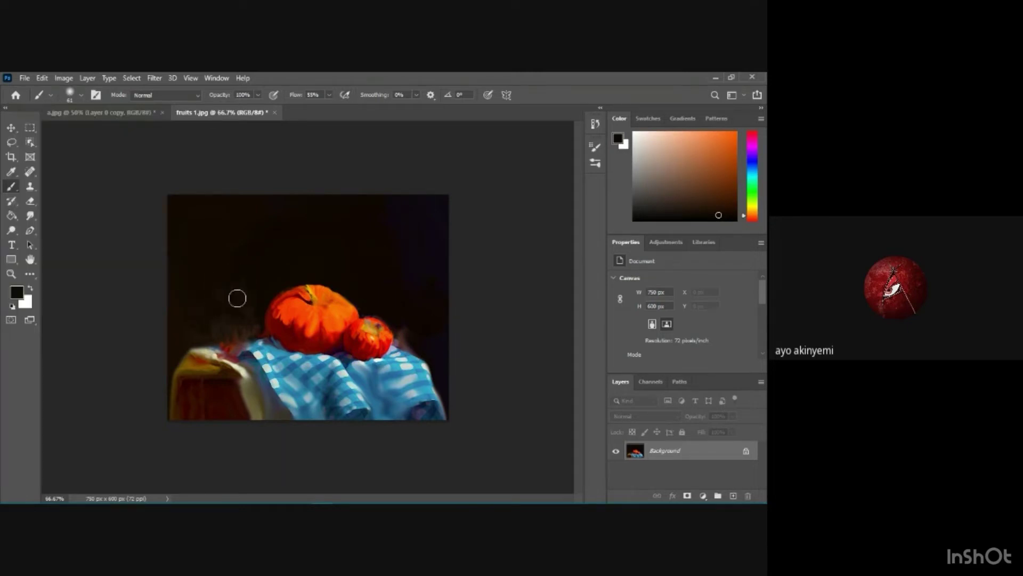
{"action": "mouse_move", "coordinate": [248, 299]}
{"action": "left_mouse_down"}
{"action": "mouse_move", "coordinate": [225, 335]}
{"action": "mouse_move", "coordinate": [238, 321]}
{"action": "mouse_move", "coordinate": [202, 325]}
{"action": "left_mouse_up"}
Start saving the painting and choose to save on this computer instead of cloud documents
{"action": "key", "text": "ctrl+shift+s"}
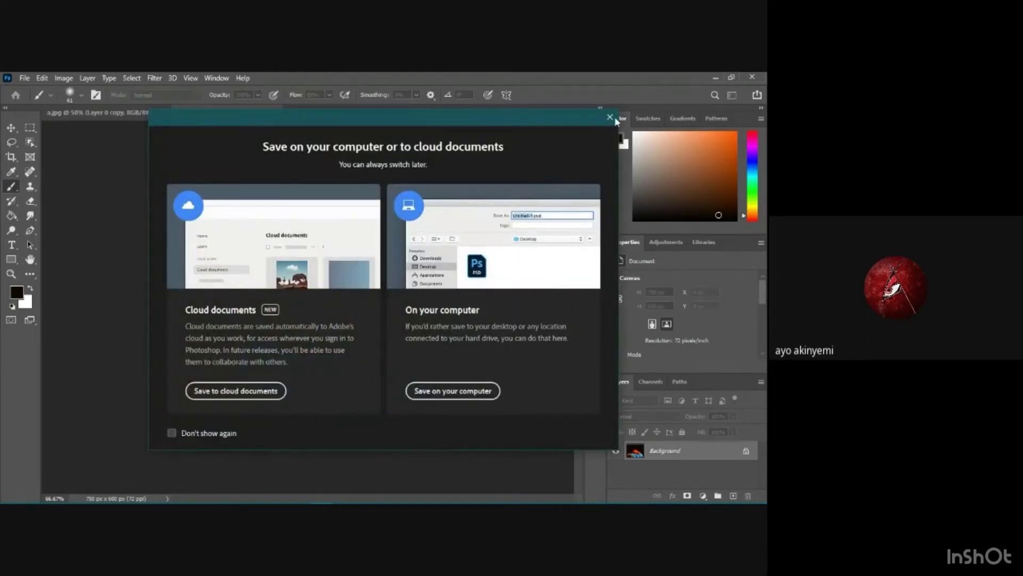
{"action": "left_click", "coordinate": [611, 117]}
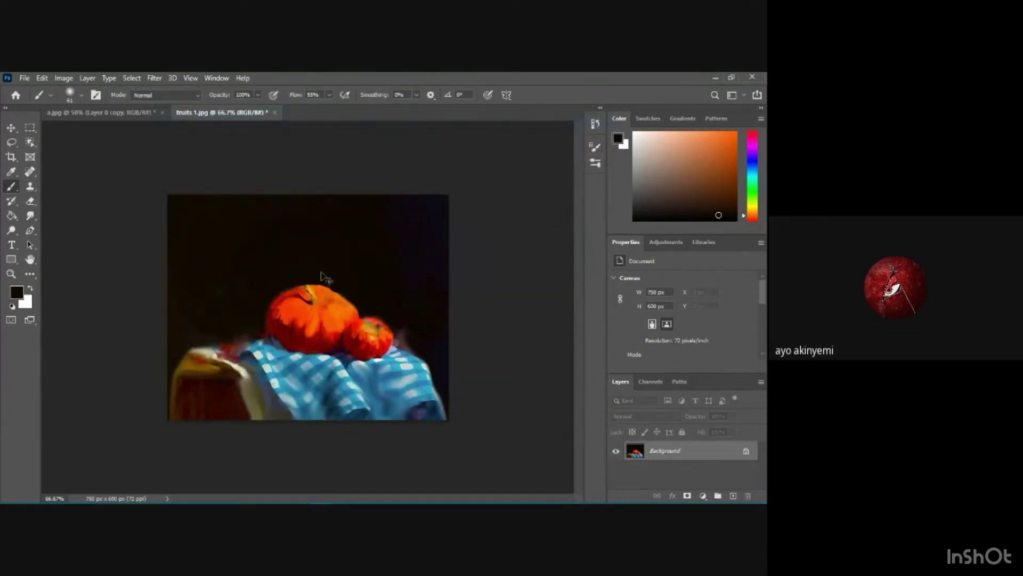
{"action": "key", "text": "ctrl+s"}
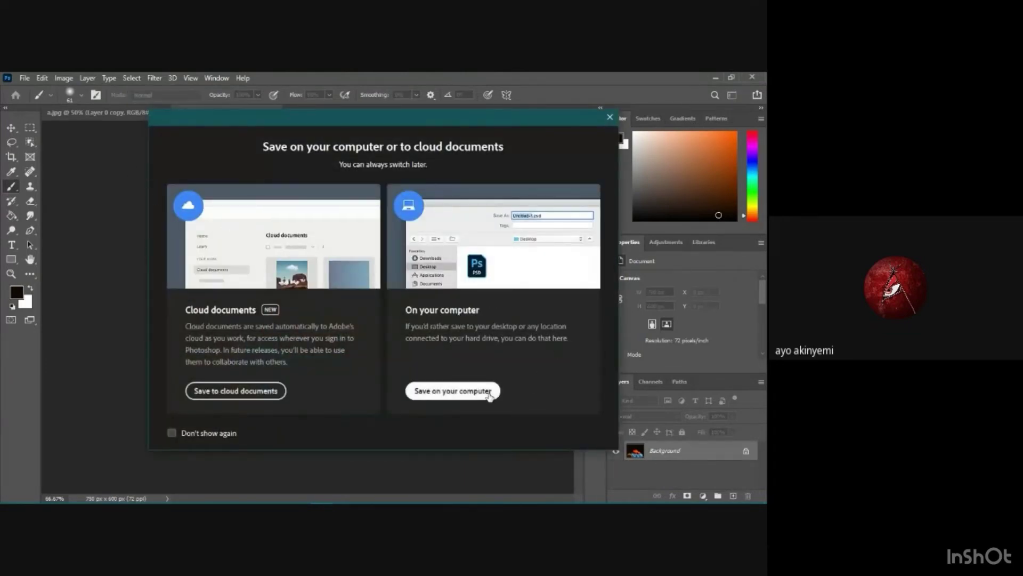
{"action": "left_click", "coordinate": [453, 391]}
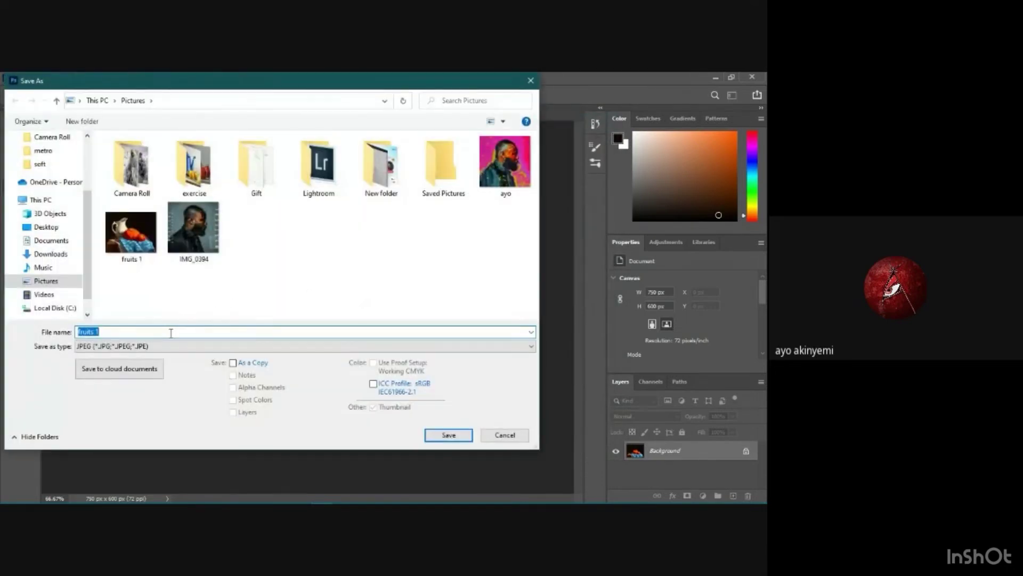
Save it as PNG named fruits 2, accepting the default PNG options
{"action": "left_click", "coordinate": [170, 332]}
{"action": "key", "text": "BackSpace"}
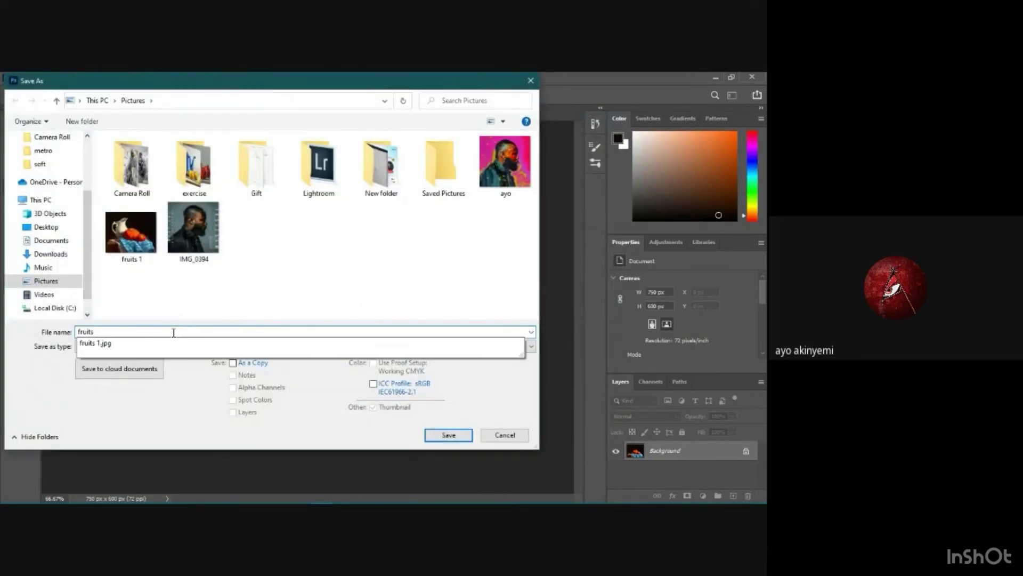
{"action": "type", "text": "2"}
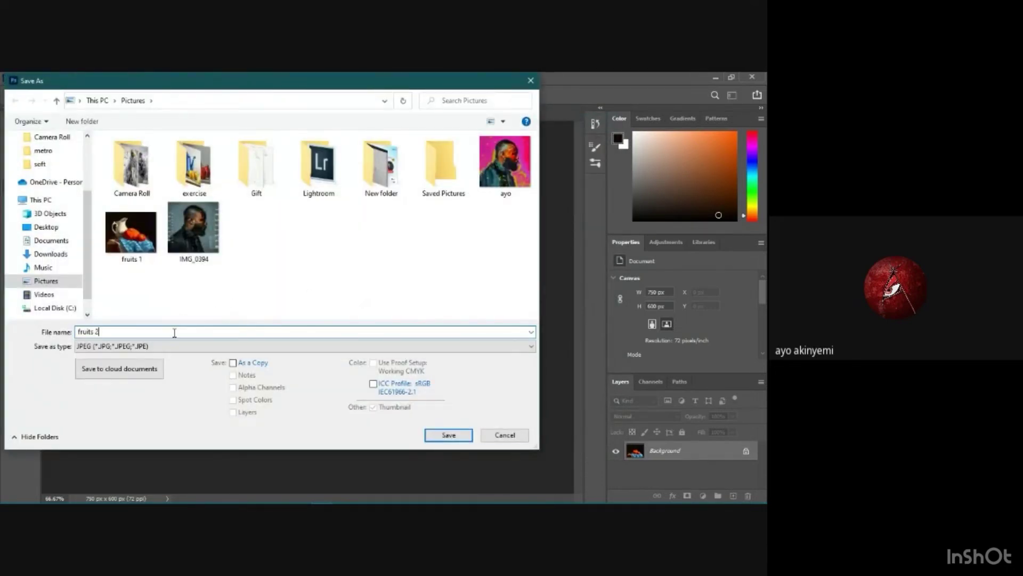
{"action": "left_click", "coordinate": [312, 351]}
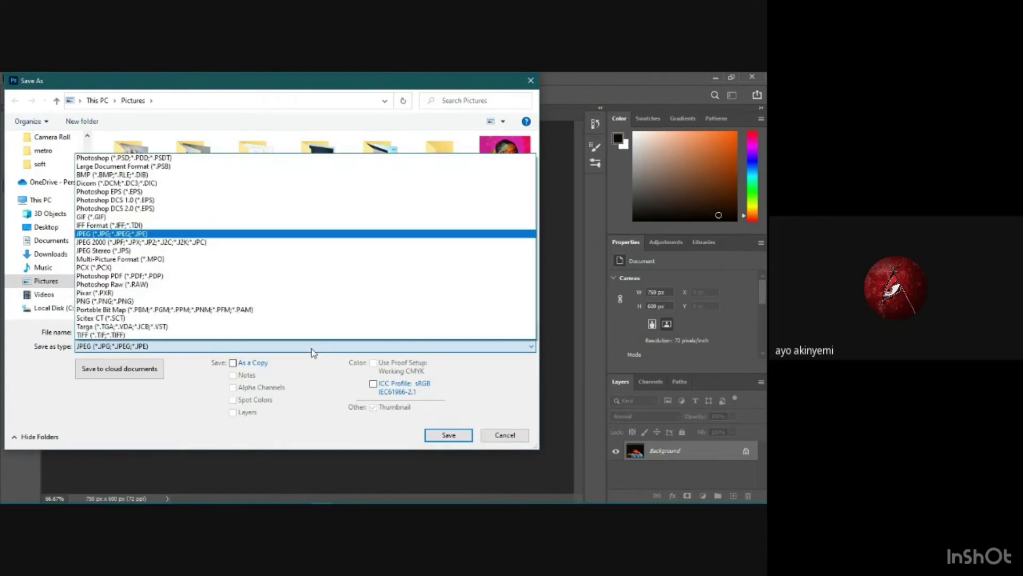
{"action": "left_click", "coordinate": [272, 301]}
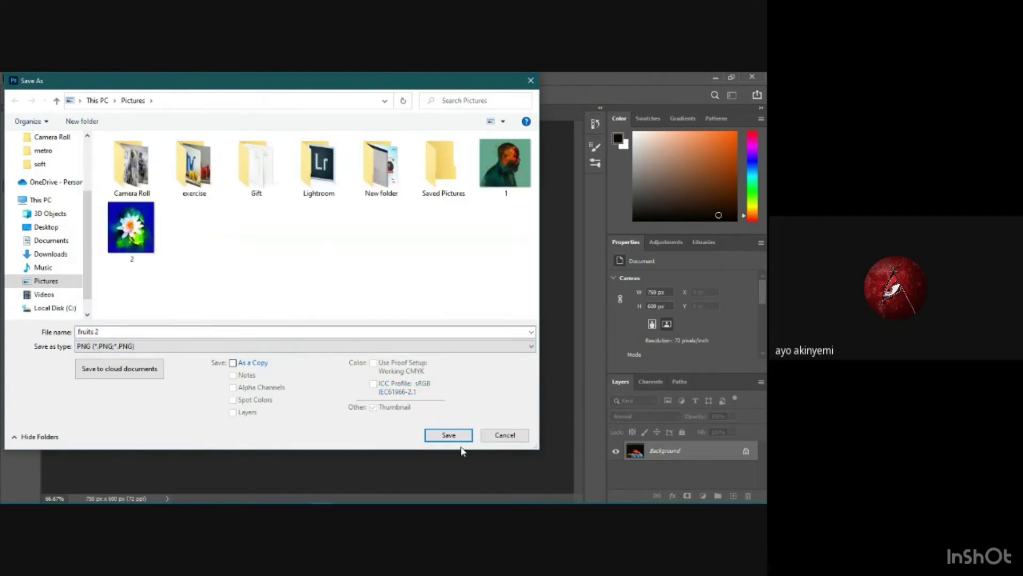
{"action": "left_click", "coordinate": [449, 435]}
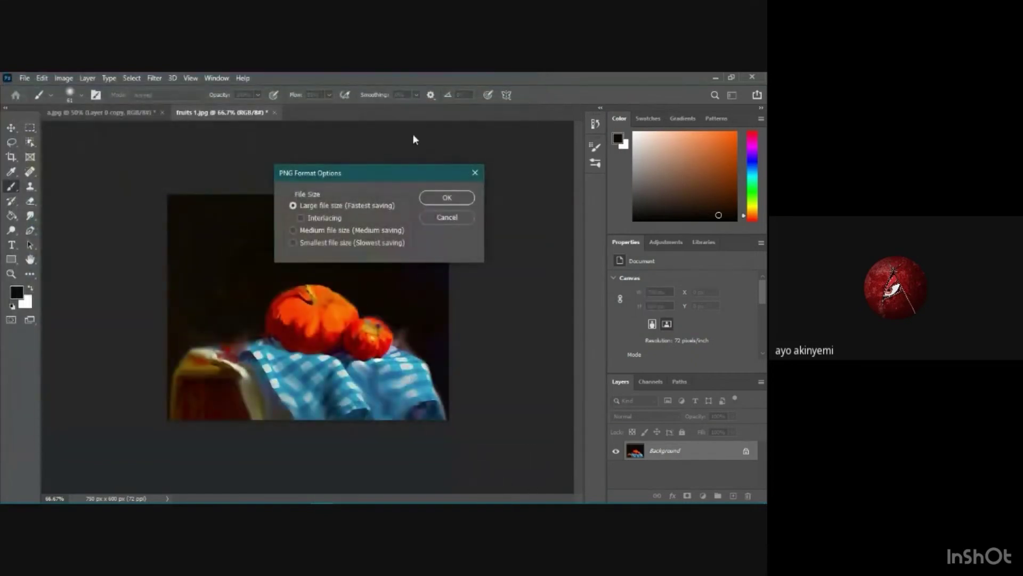
{"action": "left_click", "coordinate": [439, 199]}
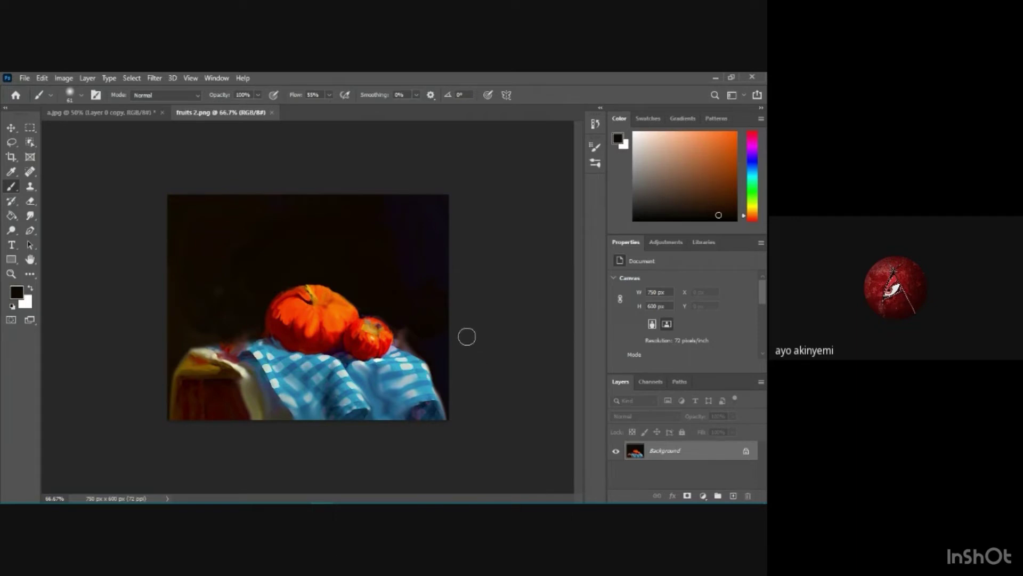
Close the ayo.jpg and 1.png Photos viewers, keeping fruits 2.png shown in Photoshop
{"action": "left_click", "coordinate": [97, 113]}
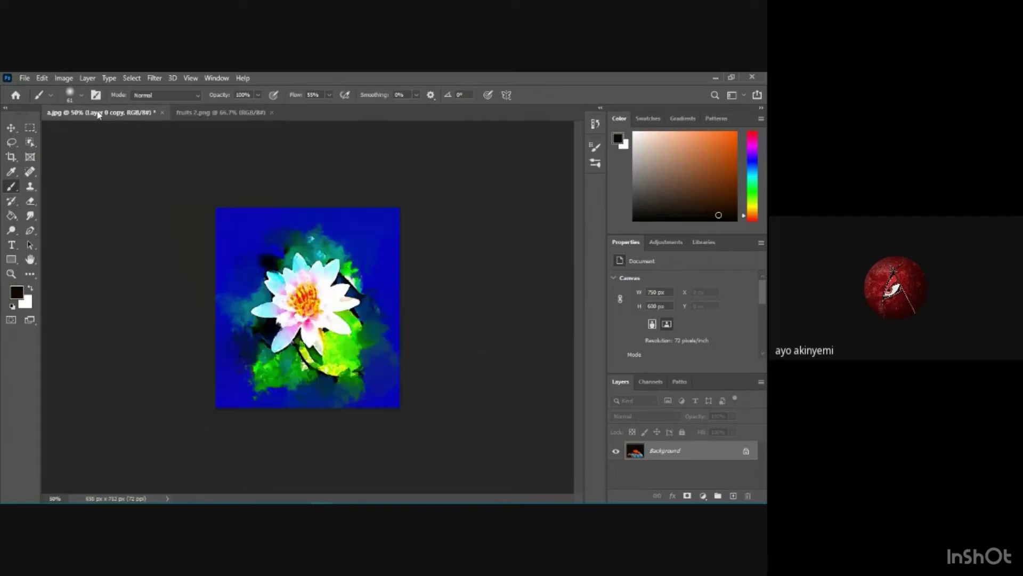
{"action": "left_click", "coordinate": [206, 113]}
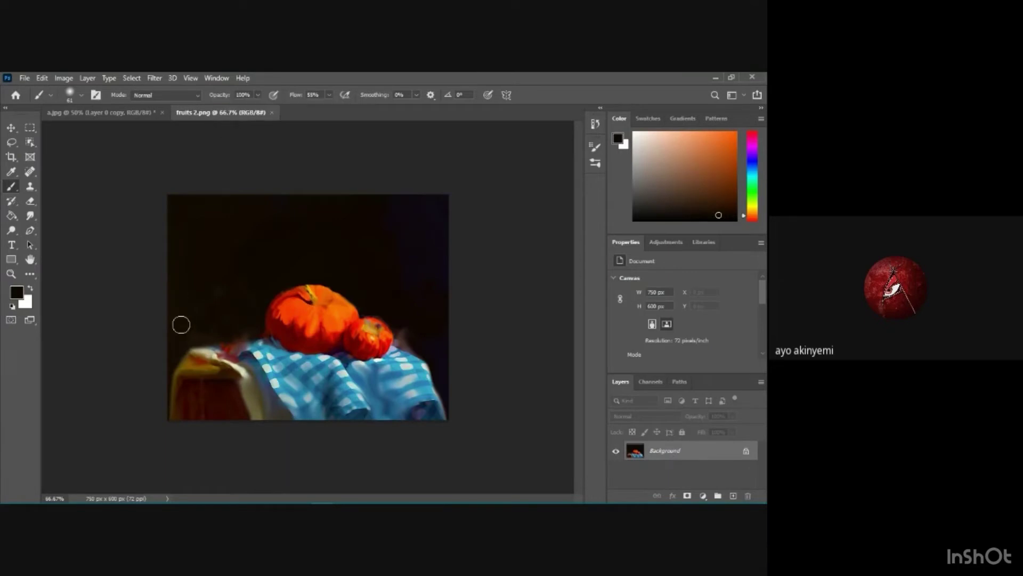
{"action": "mouse_move", "coordinate": [118, 498]}
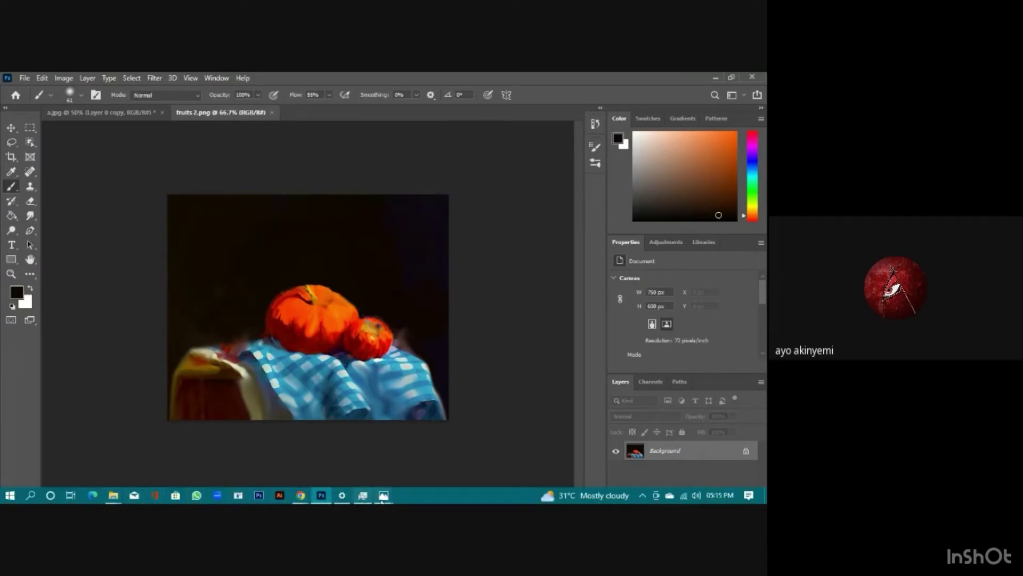
{"action": "mouse_move", "coordinate": [385, 500]}
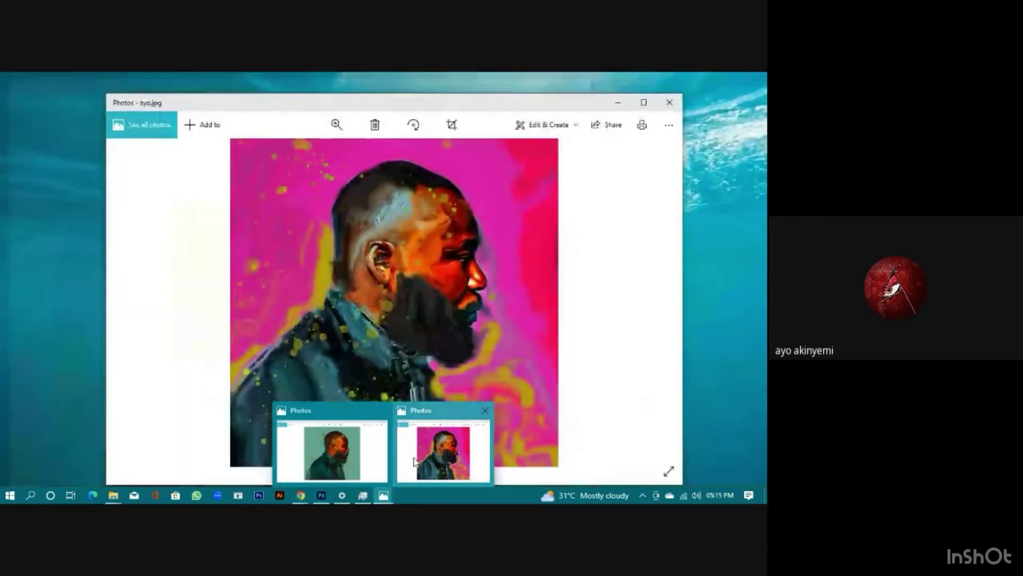
{"action": "left_click", "coordinate": [443, 450]}
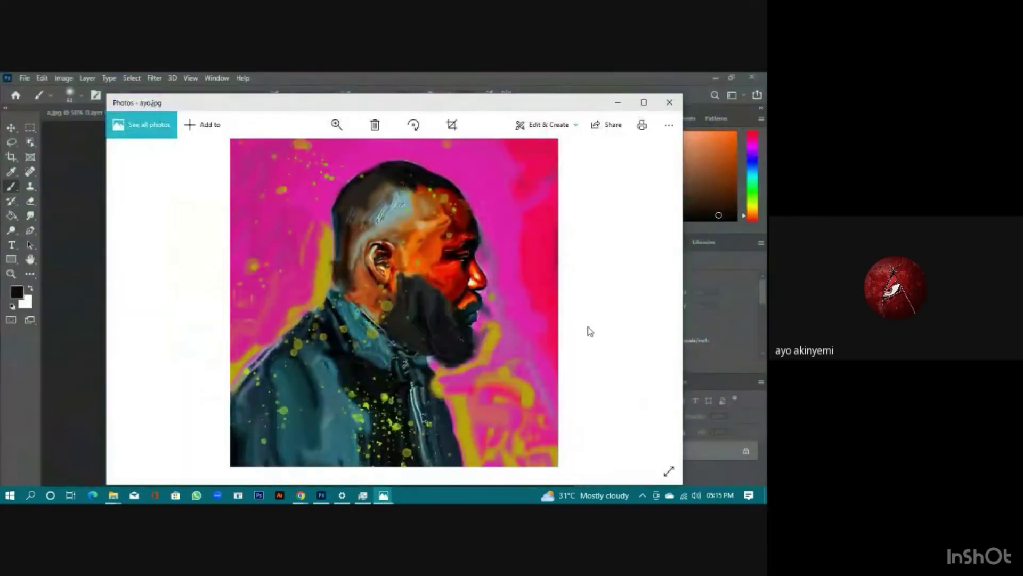
{"action": "left_click", "coordinate": [669, 101]}
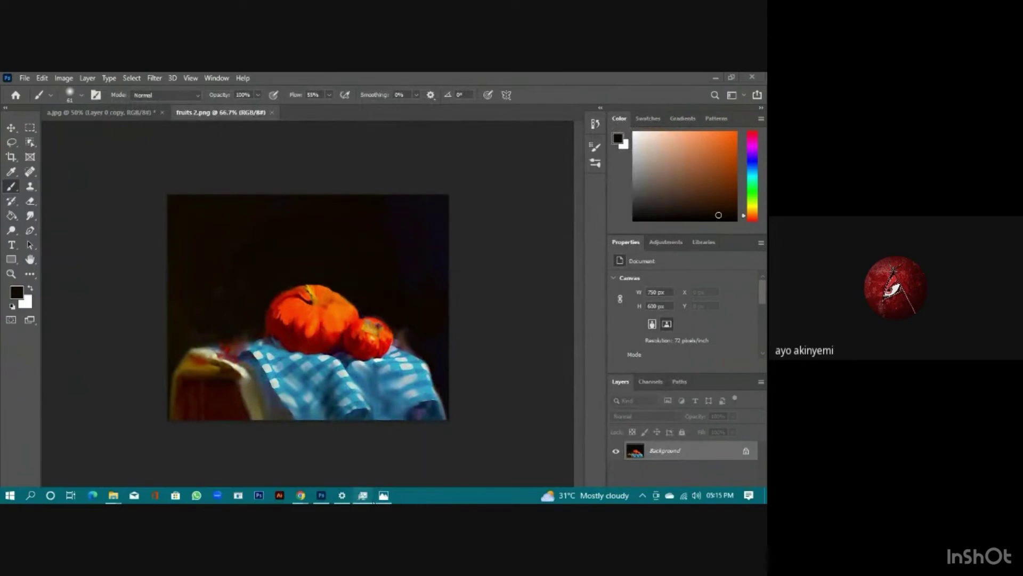
{"action": "left_click", "coordinate": [391, 497]}
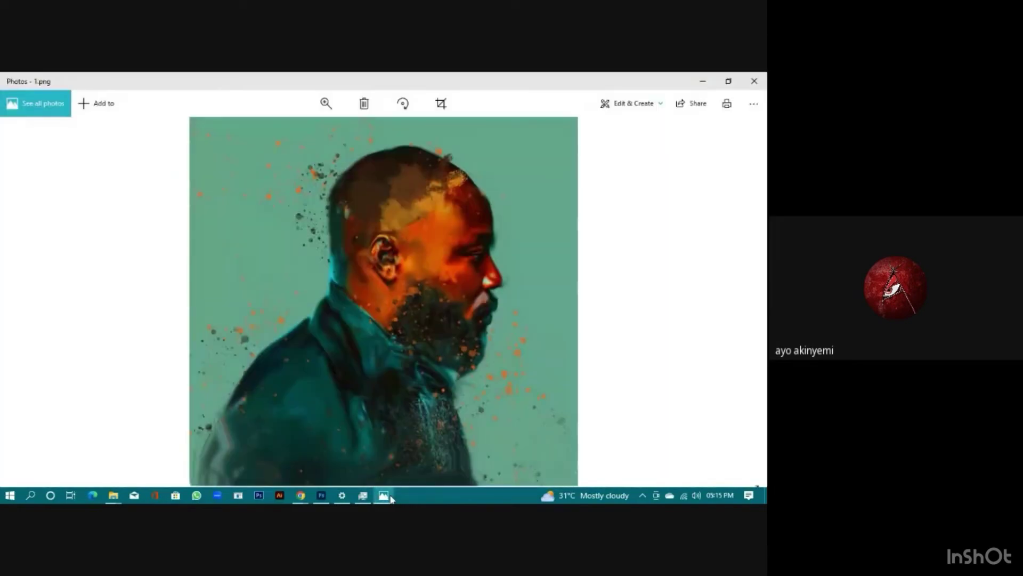
{"action": "left_click", "coordinate": [754, 81]}
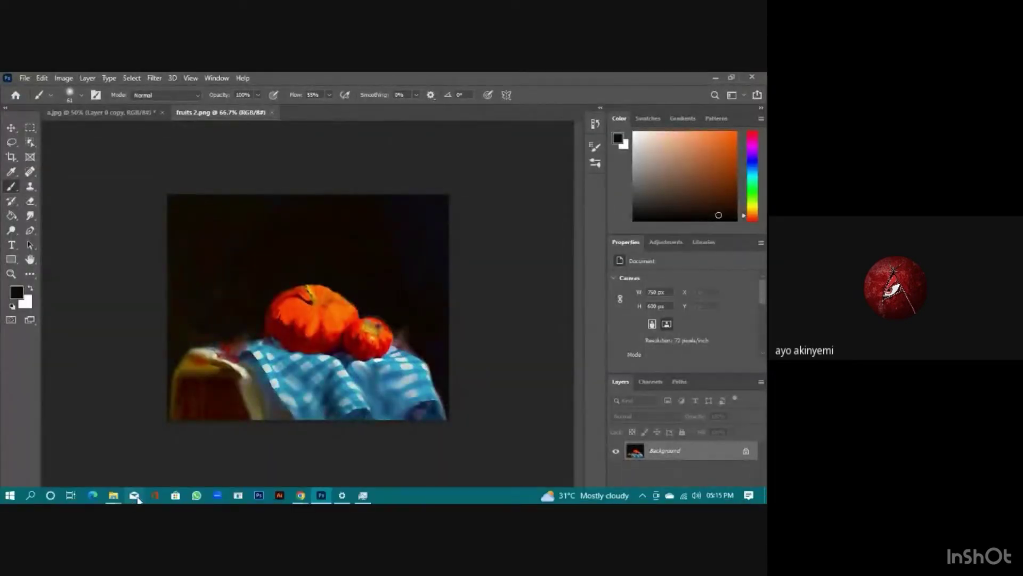
Preview fruits 1 and fruits 2 from the Pictures folder in Photos, then return to Photoshop
{"action": "mouse_move", "coordinate": [115, 497]}
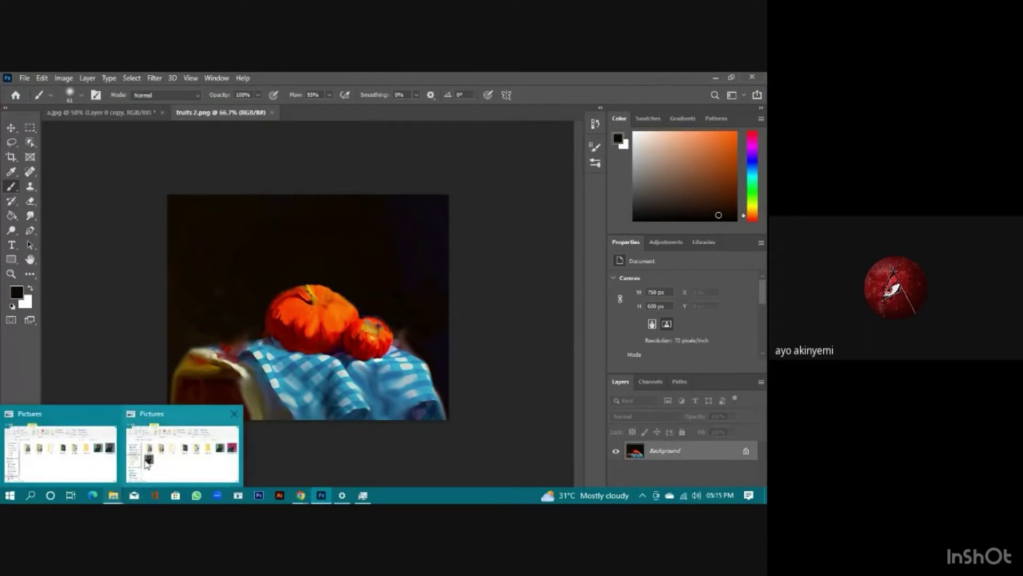
{"action": "left_click", "coordinate": [159, 465]}
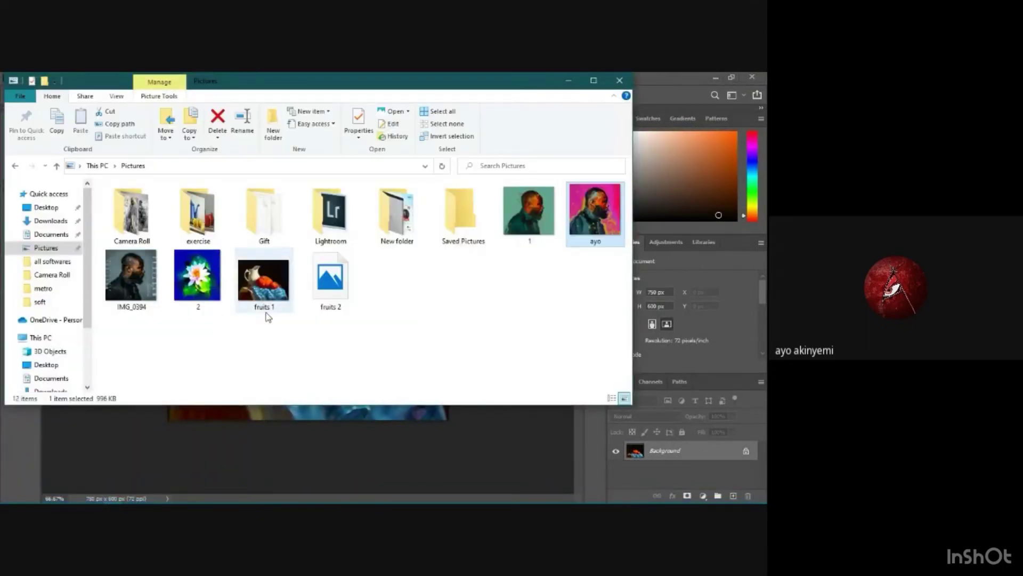
{"action": "left_click", "coordinate": [284, 288]}
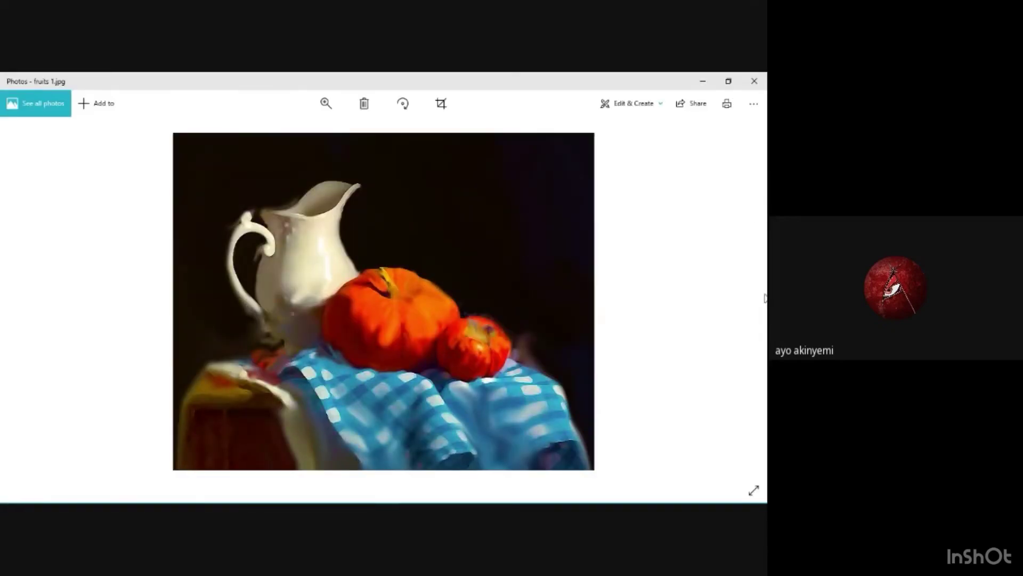
{"action": "left_click", "coordinate": [705, 82]}
{"action": "left_click", "coordinate": [315, 274]}
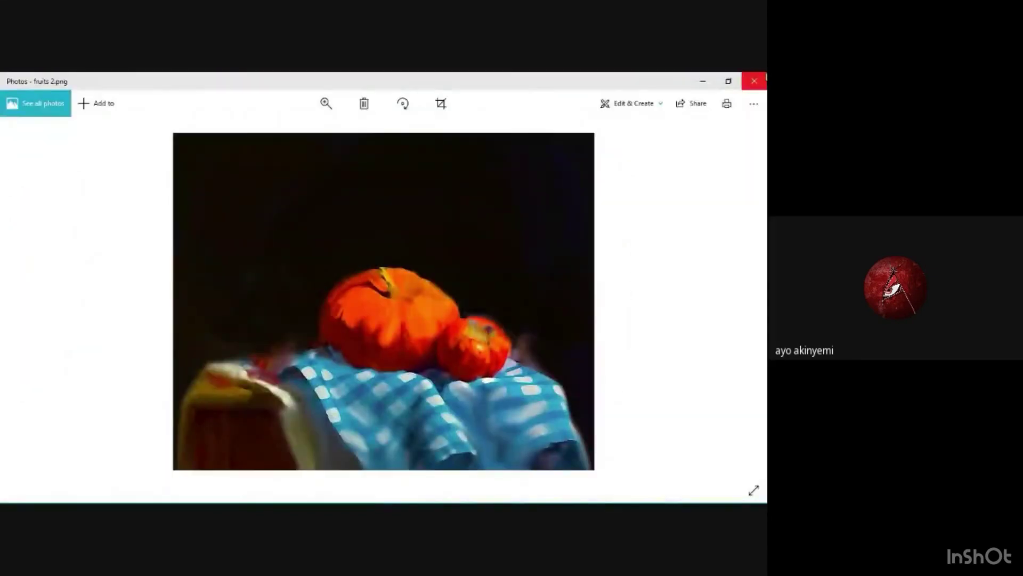
{"action": "left_click", "coordinate": [703, 81]}
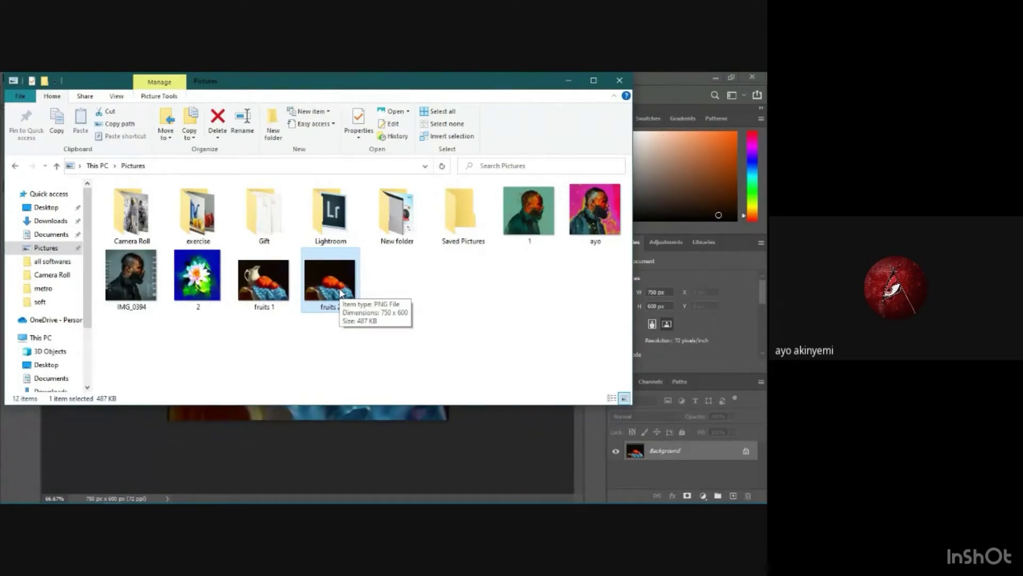
{"action": "left_click", "coordinate": [380, 432]}
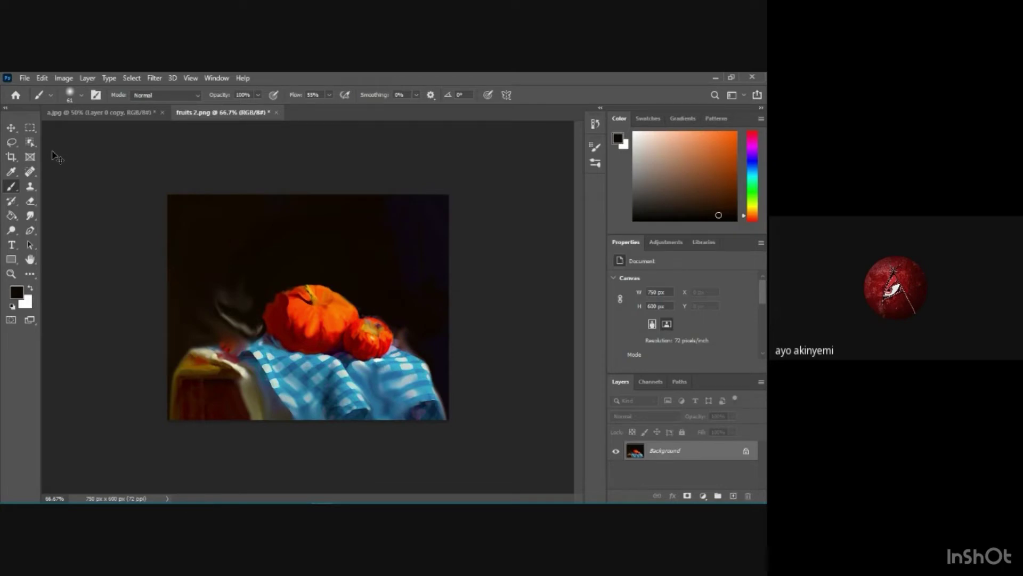
Redo then undo the last smudge stroke, and paint dark over the grey streaks by the pumpkin
{"action": "left_click", "coordinate": [43, 78]}
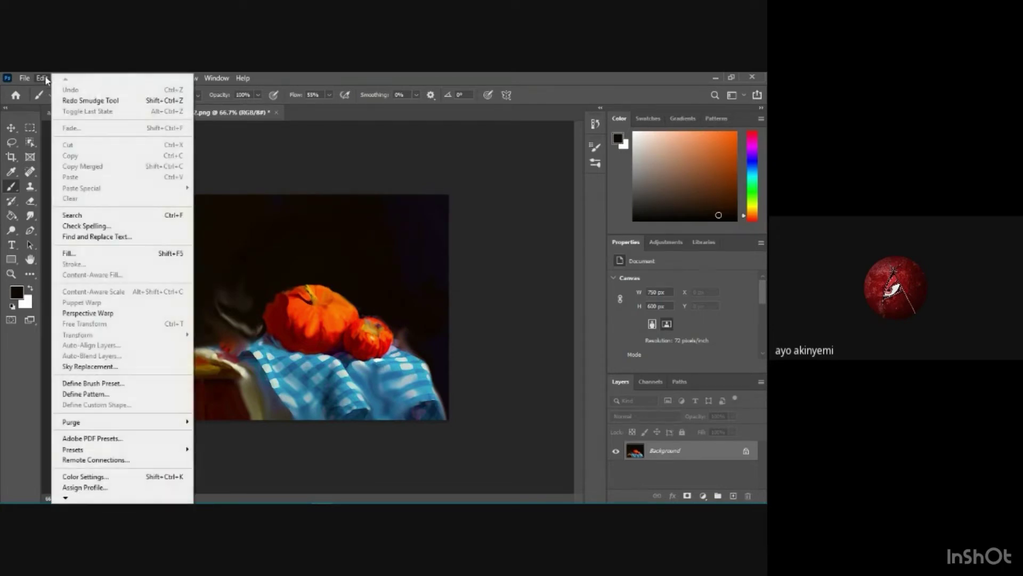
{"action": "left_click", "coordinate": [78, 101]}
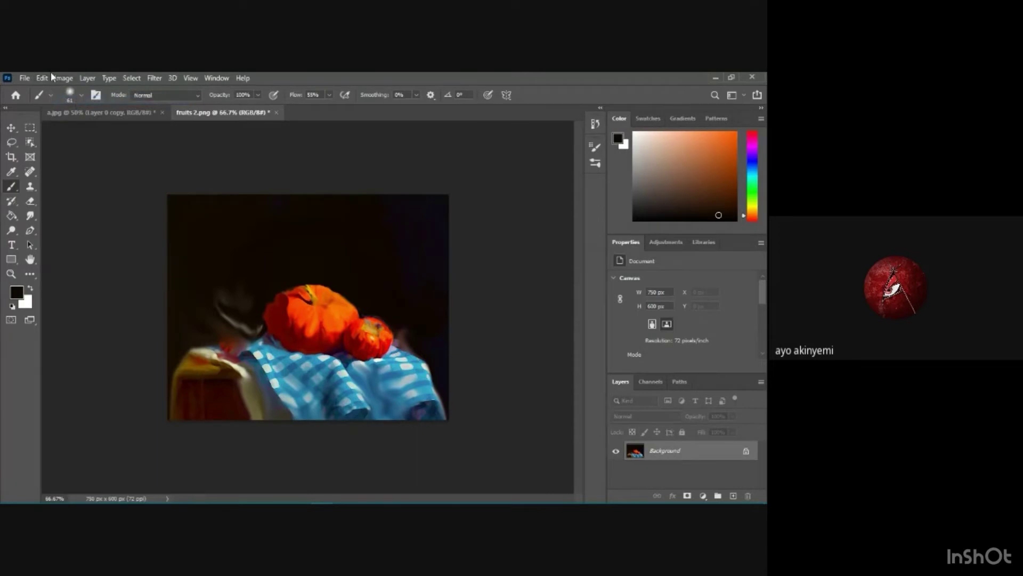
{"action": "left_click", "coordinate": [47, 78]}
{"action": "left_click", "coordinate": [66, 91]}
{"action": "left_click", "coordinate": [43, 78]}
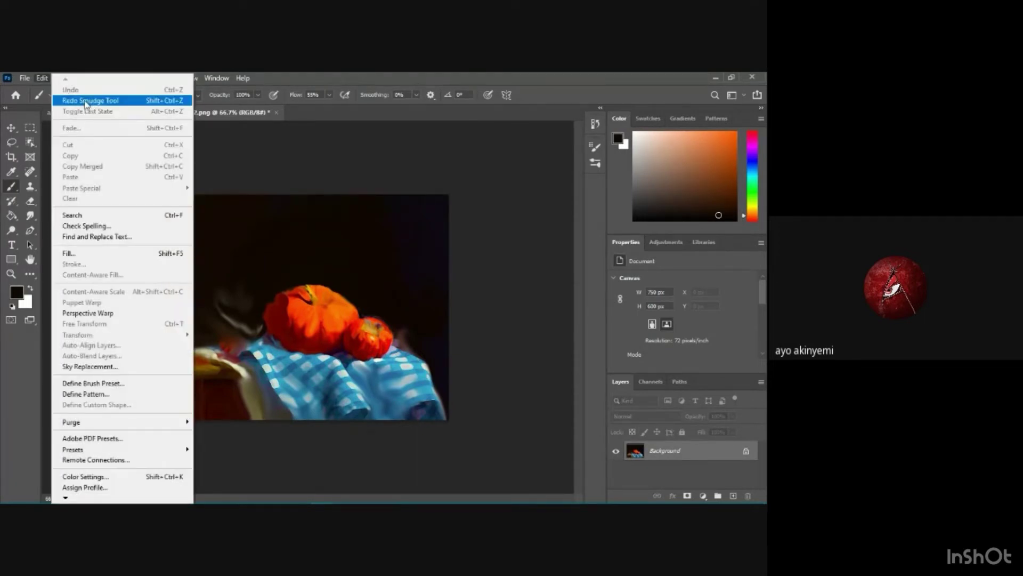
{"action": "left_click", "coordinate": [299, 256]}
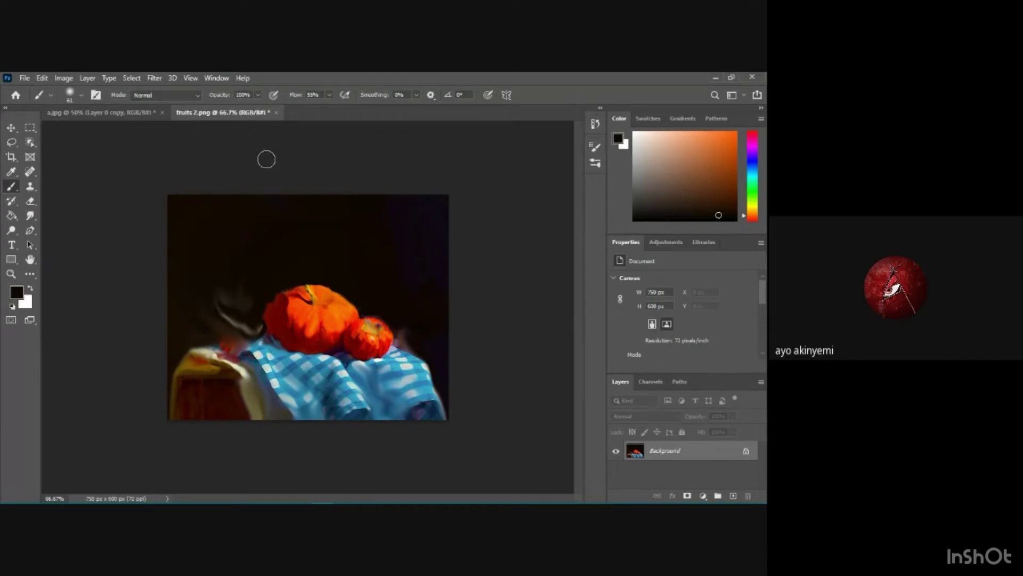
{"action": "mouse_move", "coordinate": [248, 306]}
{"action": "left_mouse_down"}
{"action": "mouse_move", "coordinate": [226, 326]}
{"action": "mouse_move", "coordinate": [260, 330]}
{"action": "mouse_move", "coordinate": [229, 309]}
{"action": "left_mouse_up"}
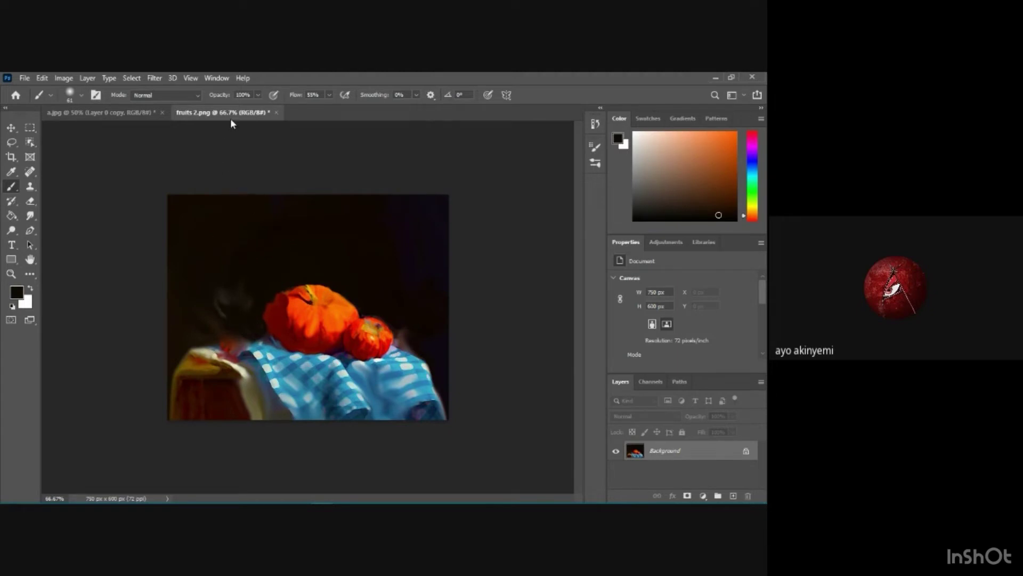
Close fruits 2.png and a.jpg without saving their changes
{"action": "left_click", "coordinate": [276, 112]}
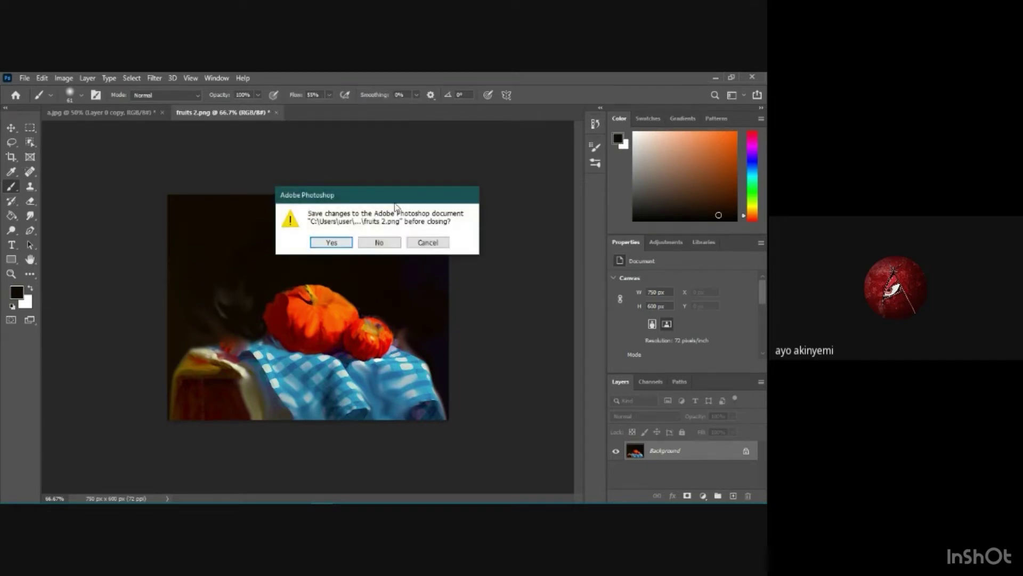
{"action": "left_click", "coordinate": [392, 244]}
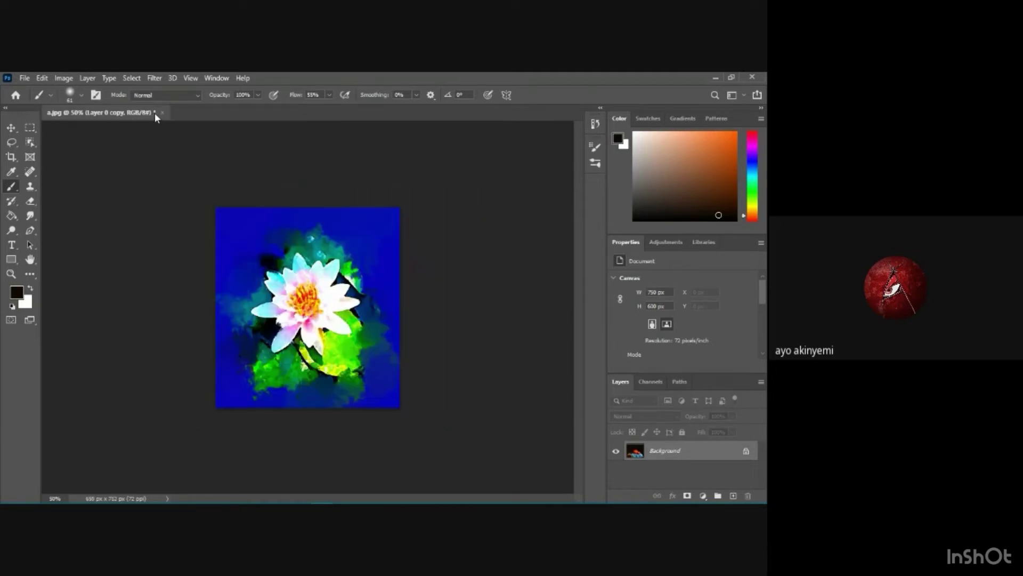
{"action": "left_click", "coordinate": [162, 113]}
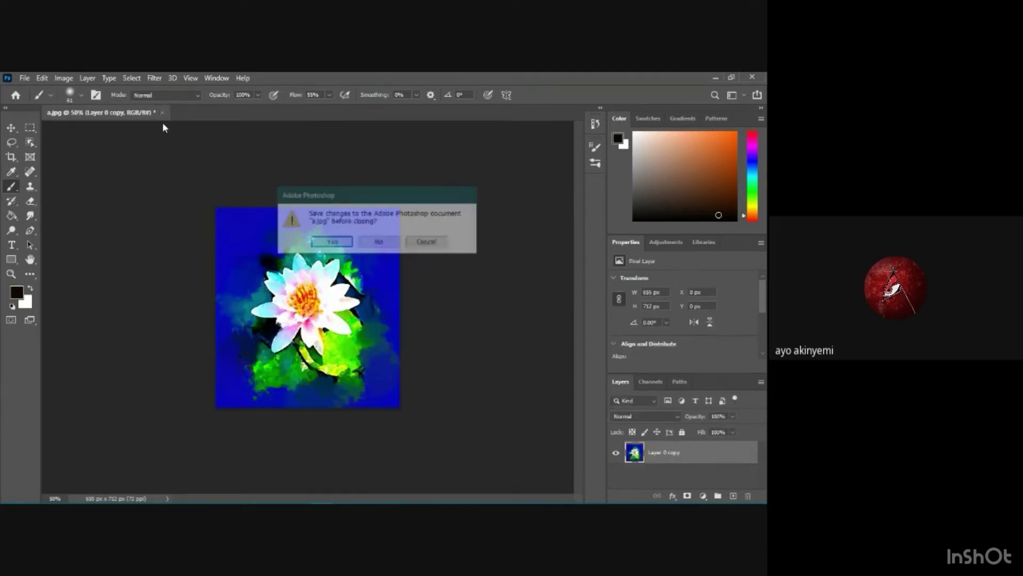
{"action": "left_click", "coordinate": [377, 243]}
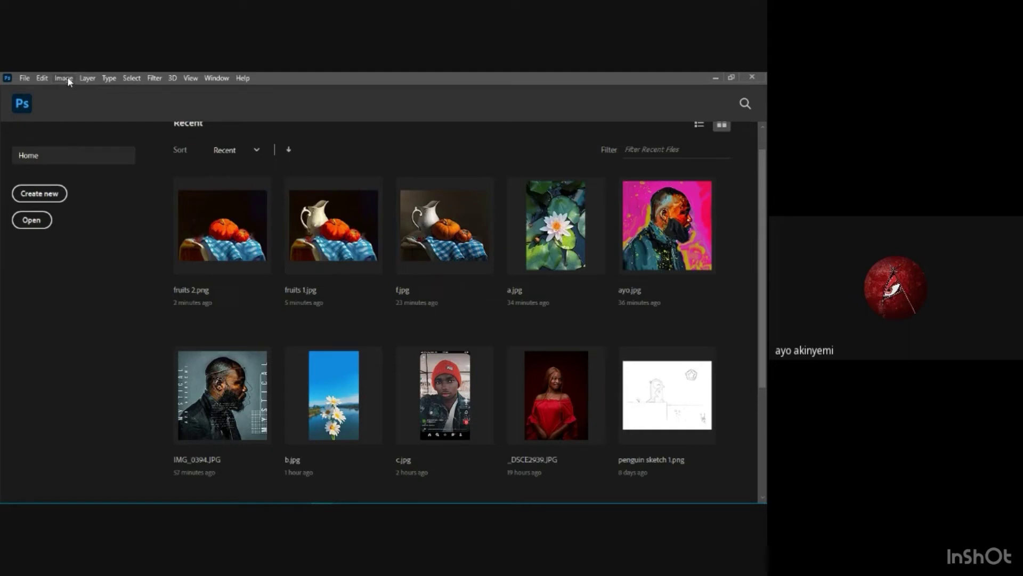
Open fruits 1.jpg through File > Open
{"action": "left_click", "coordinate": [28, 78]}
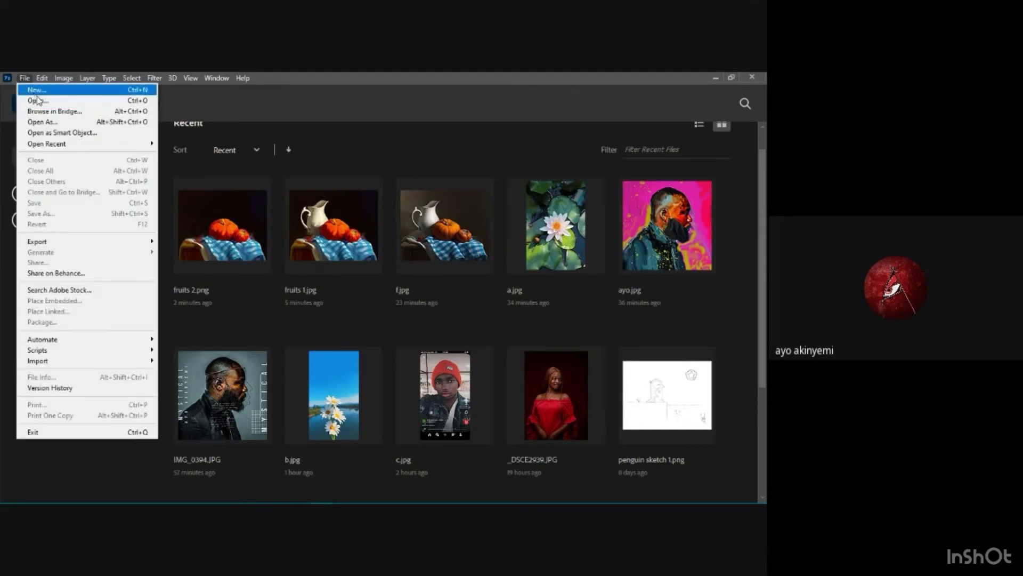
{"action": "left_click", "coordinate": [39, 100]}
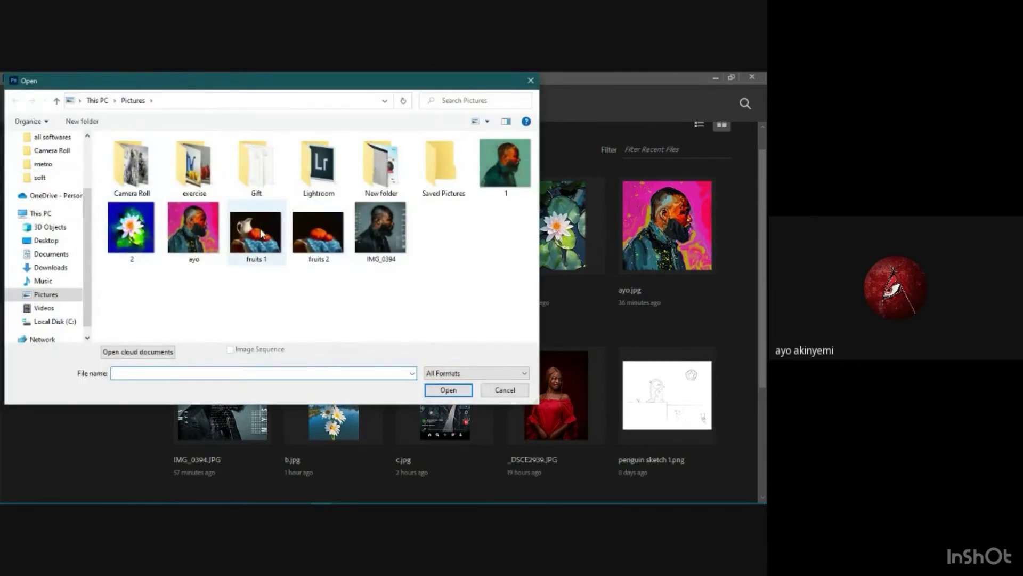
{"action": "left_click", "coordinate": [261, 234]}
{"action": "left_click", "coordinate": [449, 390]}
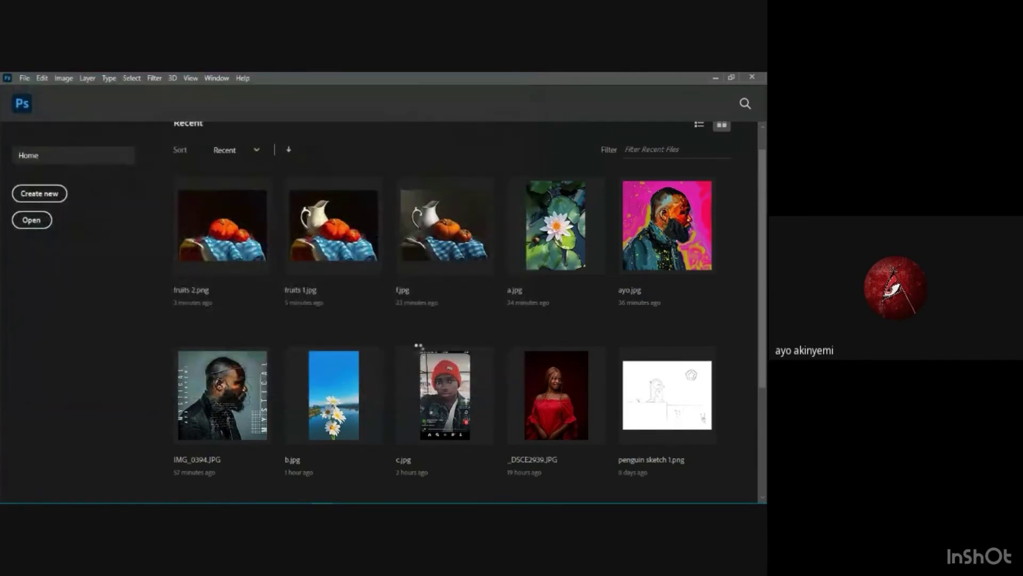
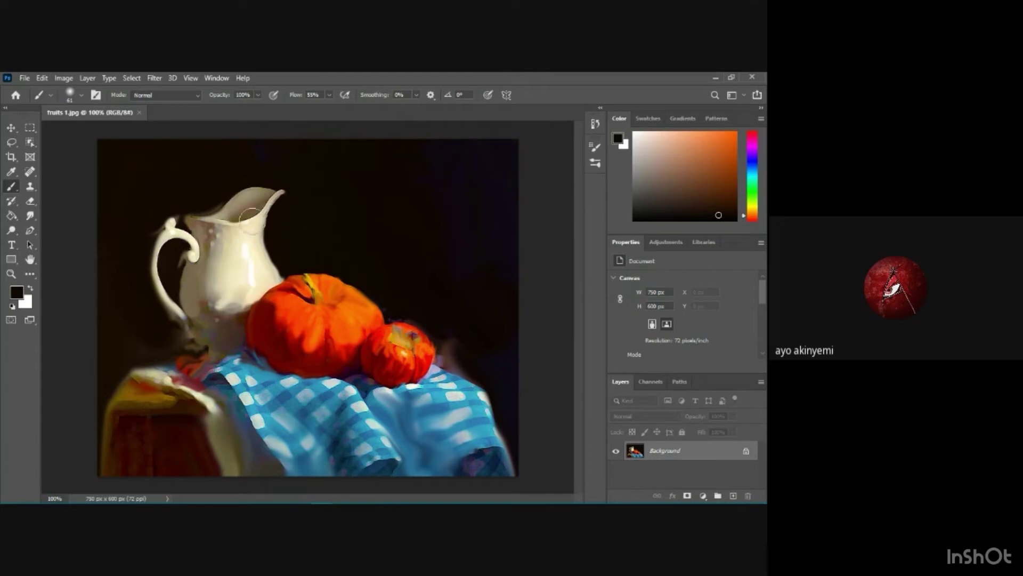
Erase a large area over the white jug, then undo that stroke
{"action": "left_click", "coordinate": [31, 202]}
{"action": "mouse_move", "coordinate": [254, 193]}
{"action": "left_mouse_down"}
{"action": "mouse_move", "coordinate": [184, 270]}
{"action": "mouse_move", "coordinate": [184, 292]}
{"action": "mouse_move", "coordinate": [242, 244]}
{"action": "mouse_move", "coordinate": [216, 315]}
{"action": "left_mouse_up"}
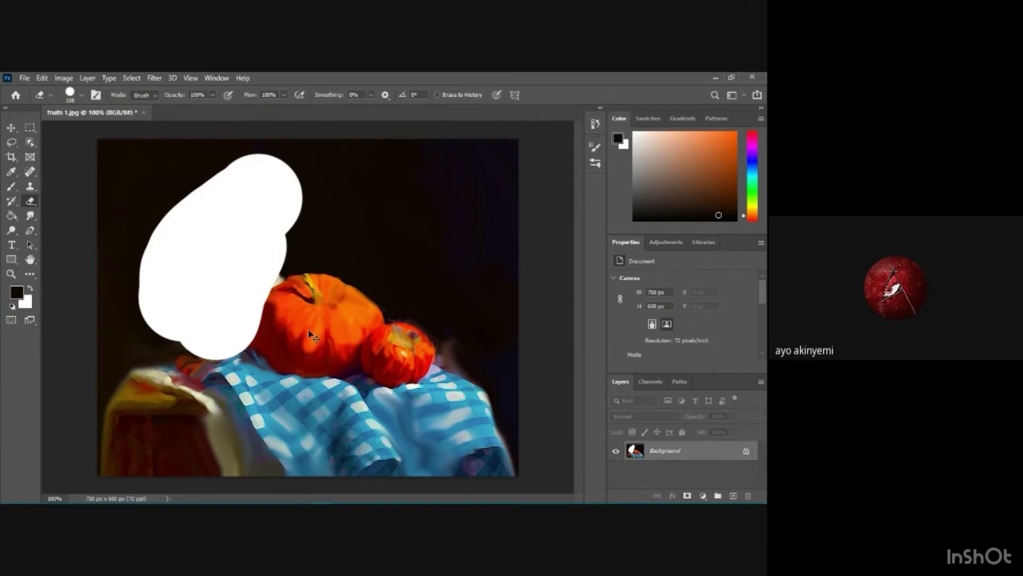
{"action": "key", "text": "ctrl+z"}
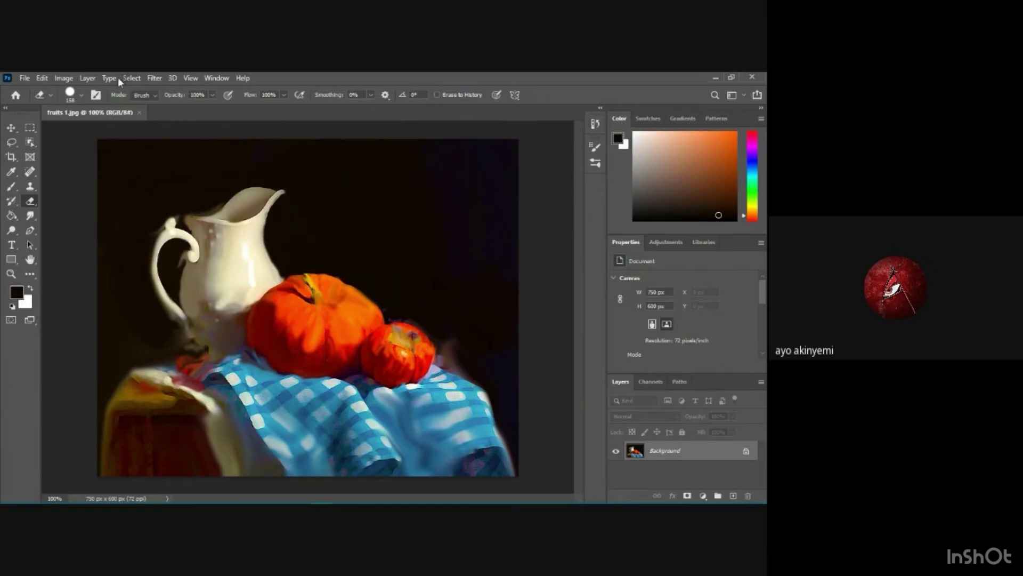
With the Smudge tool at 56 px, smear dark background into the jug's rim
{"action": "left_click", "coordinate": [30, 216]}
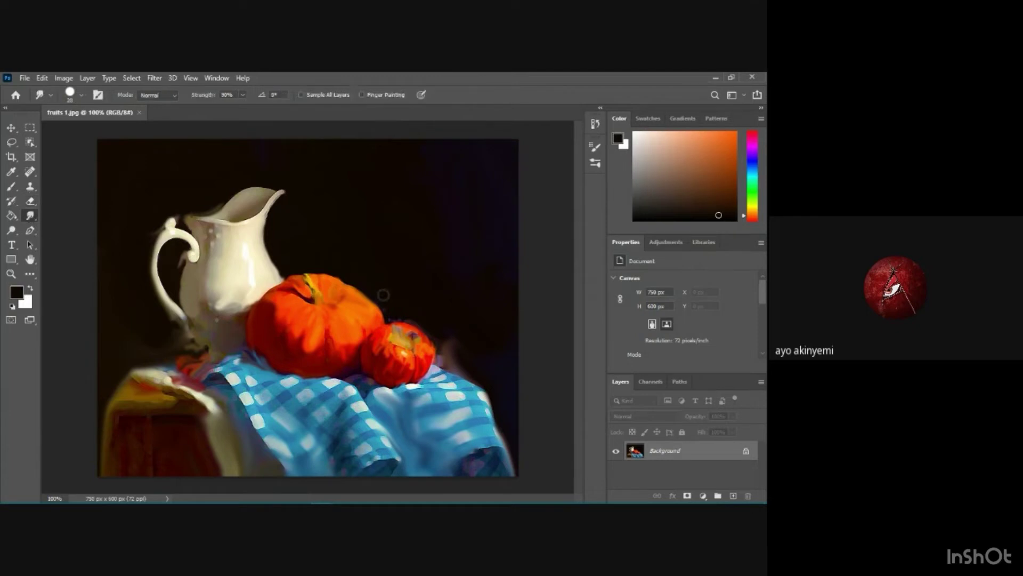
{"action": "left_click", "coordinate": [81, 95]}
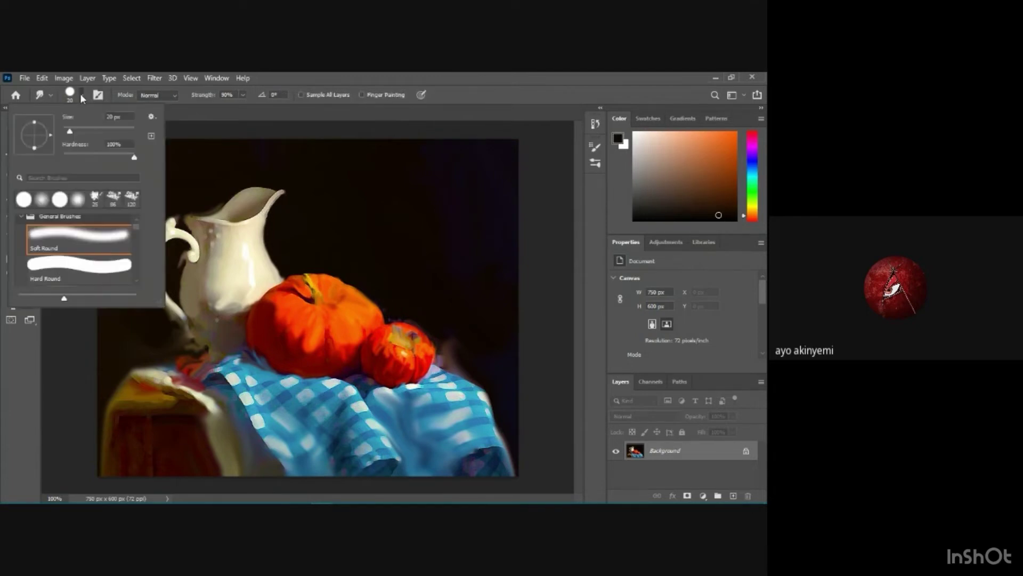
{"action": "left_click_drag", "start_coordinate": [70, 131], "coordinate": [83, 133]}
{"action": "left_click", "coordinate": [340, 213]}
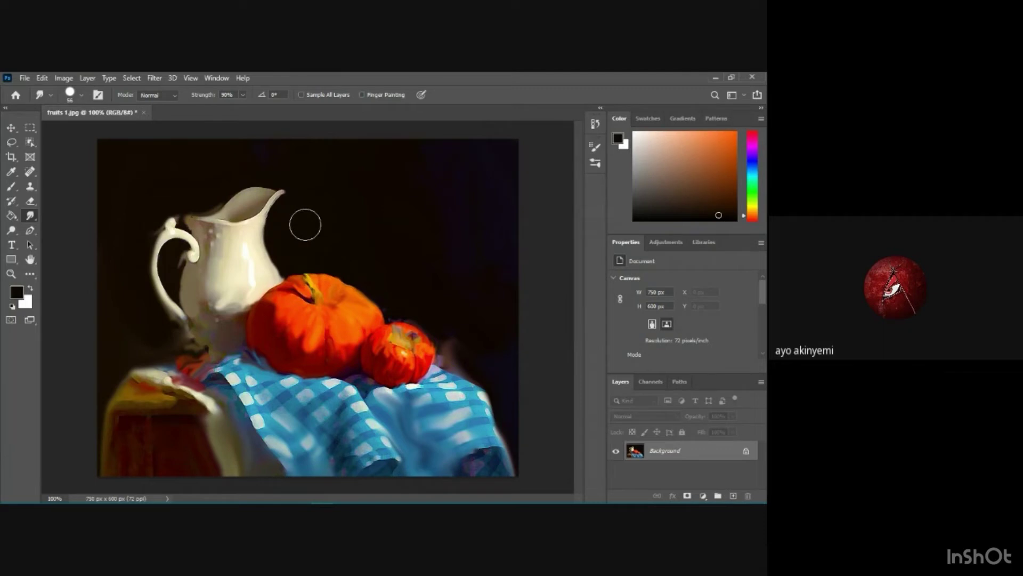
{"action": "mouse_move", "coordinate": [288, 229]}
{"action": "left_mouse_down"}
{"action": "mouse_move", "coordinate": [233, 208]}
{"action": "mouse_move", "coordinate": [174, 234]}
{"action": "mouse_move", "coordinate": [162, 263]}
{"action": "mouse_move", "coordinate": [180, 313]}
{"action": "mouse_move", "coordinate": [183, 259]}
{"action": "mouse_move", "coordinate": [201, 238]}
{"action": "mouse_move", "coordinate": [235, 228]}
{"action": "mouse_move", "coordinate": [282, 251]}
{"action": "mouse_move", "coordinate": [254, 237]}
{"action": "mouse_move", "coordinate": [194, 243]}
{"action": "mouse_move", "coordinate": [171, 292]}
{"action": "mouse_move", "coordinate": [179, 330]}
{"action": "mouse_move", "coordinate": [178, 287]}
{"action": "mouse_move", "coordinate": [194, 269]}
{"action": "mouse_move", "coordinate": [220, 259]}
{"action": "mouse_move", "coordinate": [270, 271]}
{"action": "left_mouse_up"}
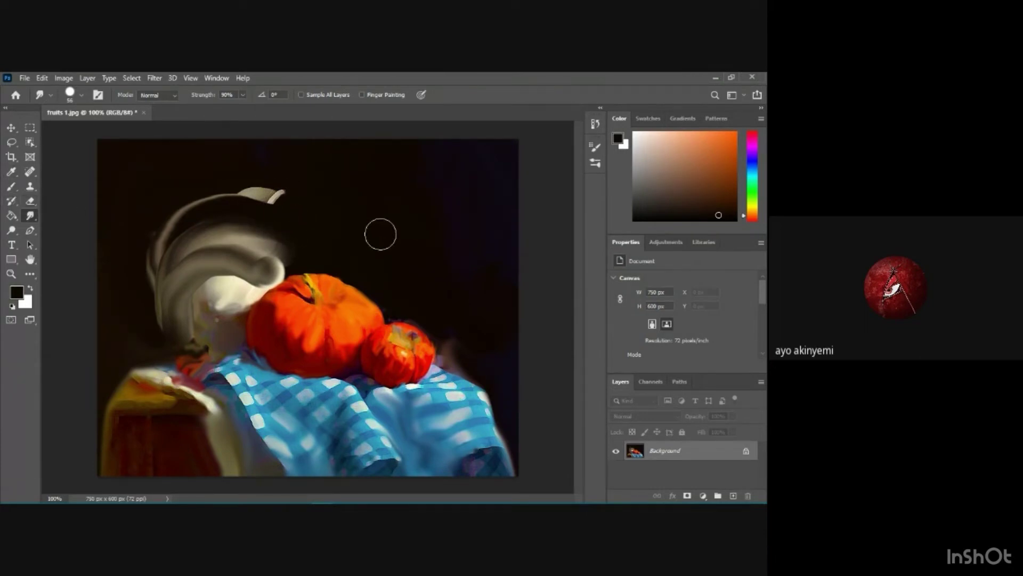
Smudge the jug's curved top and remaining light wisps into the dark background
{"action": "left_click", "coordinate": [81, 96]}
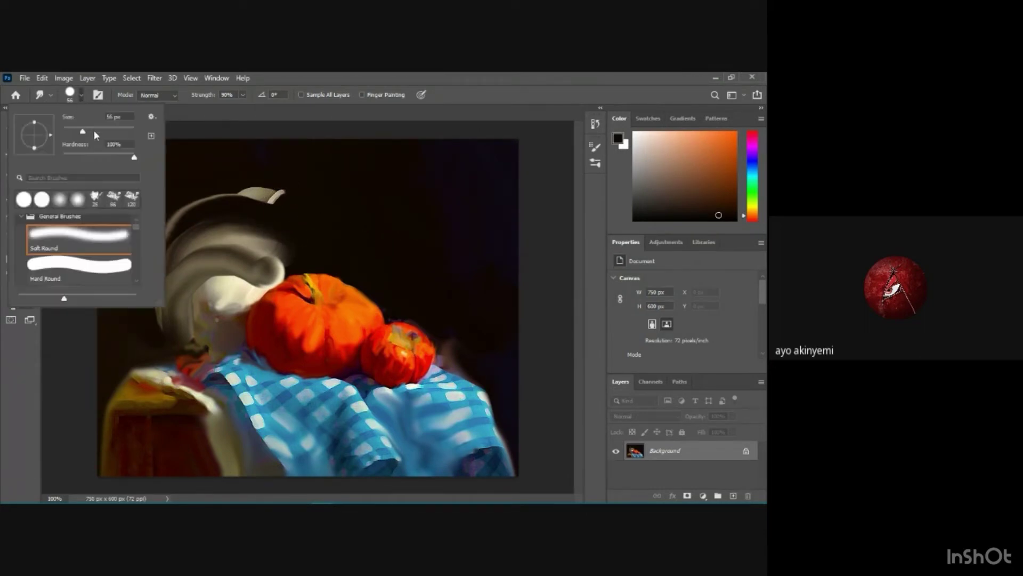
{"action": "left_click_drag", "start_coordinate": [267, 193], "coordinate": [183, 187]}
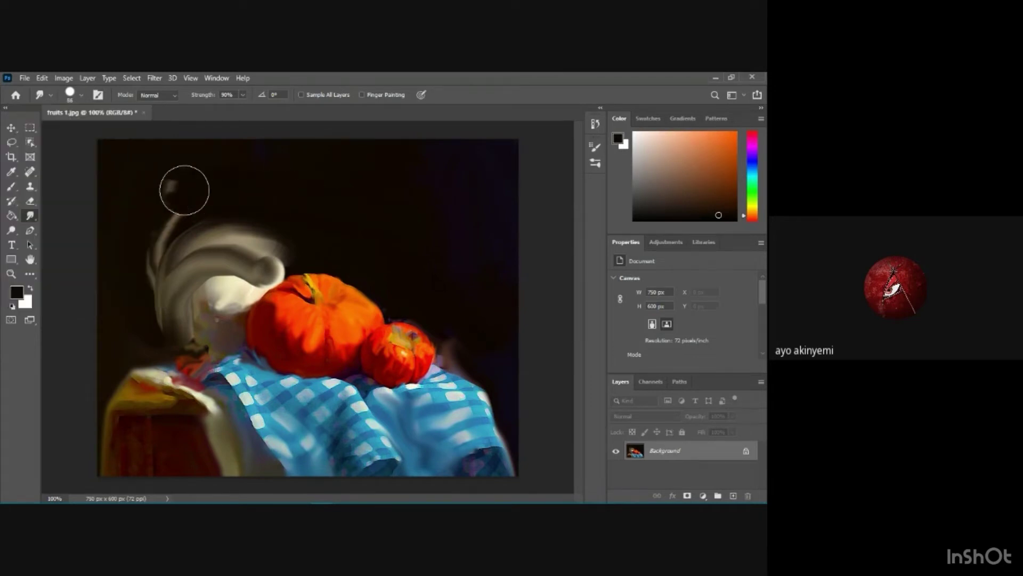
{"action": "left_click_drag", "start_coordinate": [388, 208], "coordinate": [162, 174]}
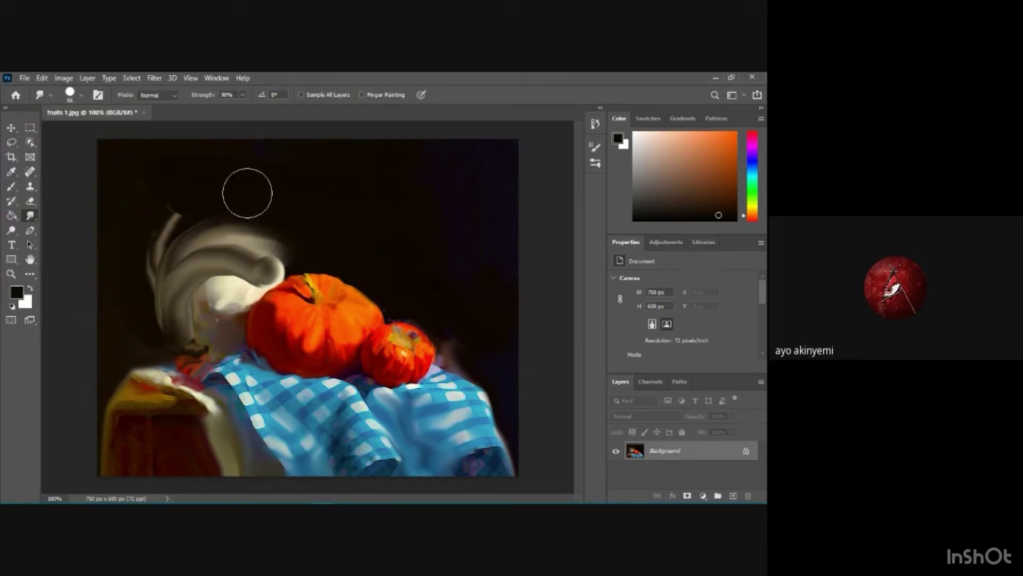
{"action": "mouse_move", "coordinate": [449, 197]}
{"action": "left_mouse_down"}
{"action": "mouse_move", "coordinate": [194, 187]}
{"action": "mouse_move", "coordinate": [386, 187]}
{"action": "mouse_move", "coordinate": [155, 194]}
{"action": "mouse_move", "coordinate": [432, 235]}
{"action": "mouse_move", "coordinate": [313, 221]}
{"action": "mouse_move", "coordinate": [198, 228]}
{"action": "mouse_move", "coordinate": [228, 211]}
{"action": "mouse_move", "coordinate": [421, 202]}
{"action": "mouse_move", "coordinate": [279, 183]}
{"action": "mouse_move", "coordinate": [160, 250]}
{"action": "mouse_move", "coordinate": [450, 197]}
{"action": "mouse_move", "coordinate": [167, 245]}
{"action": "mouse_move", "coordinate": [149, 270]}
{"action": "mouse_move", "coordinate": [166, 273]}
{"action": "mouse_move", "coordinate": [153, 304]}
{"action": "mouse_move", "coordinate": [165, 314]}
{"action": "mouse_move", "coordinate": [165, 283]}
{"action": "mouse_move", "coordinate": [210, 240]}
{"action": "mouse_move", "coordinate": [283, 236]}
{"action": "mouse_move", "coordinate": [258, 247]}
{"action": "left_mouse_up"}
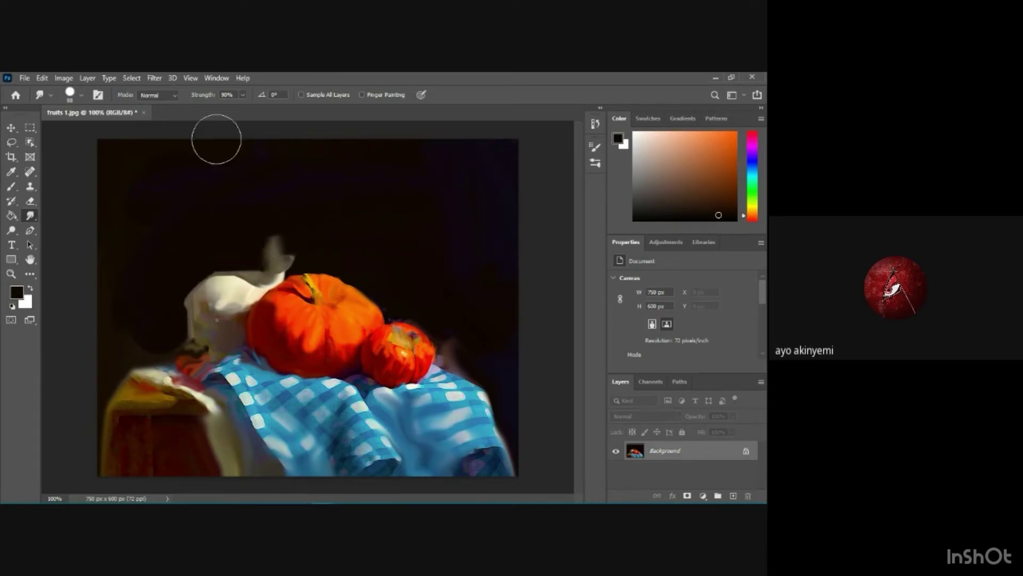
{"action": "mouse_move", "coordinate": [308, 271]}
{"action": "left_mouse_down"}
{"action": "mouse_move", "coordinate": [282, 271]}
{"action": "mouse_move", "coordinate": [275, 255]}
{"action": "mouse_move", "coordinate": [252, 256]}
{"action": "mouse_move", "coordinate": [266, 253]}
{"action": "mouse_move", "coordinate": [260, 248]}
{"action": "mouse_move", "coordinate": [238, 246]}
{"action": "left_mouse_up"}
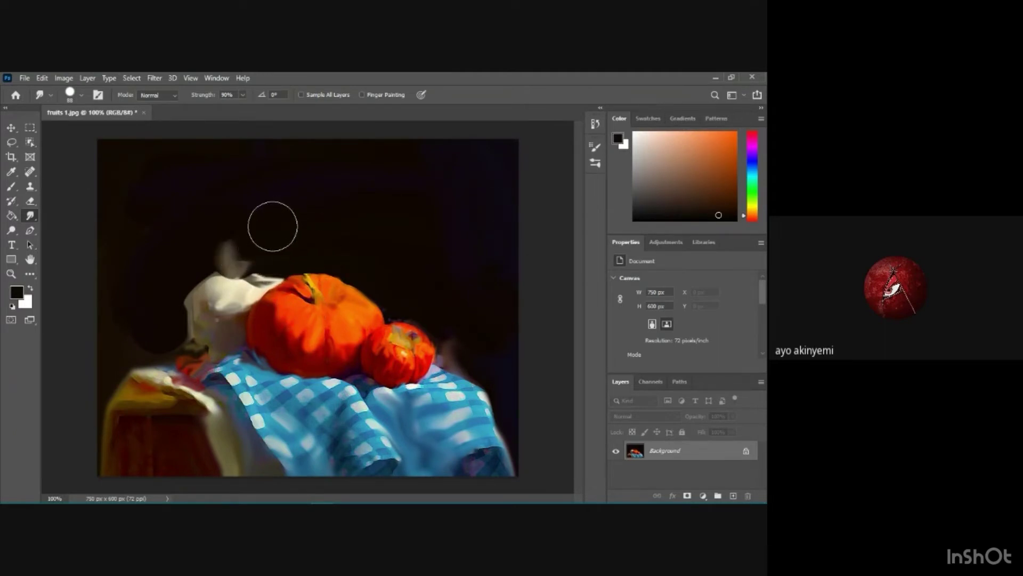
Take the Brush tool and sample the near-black background colour
{"action": "left_click", "coordinate": [10, 187]}
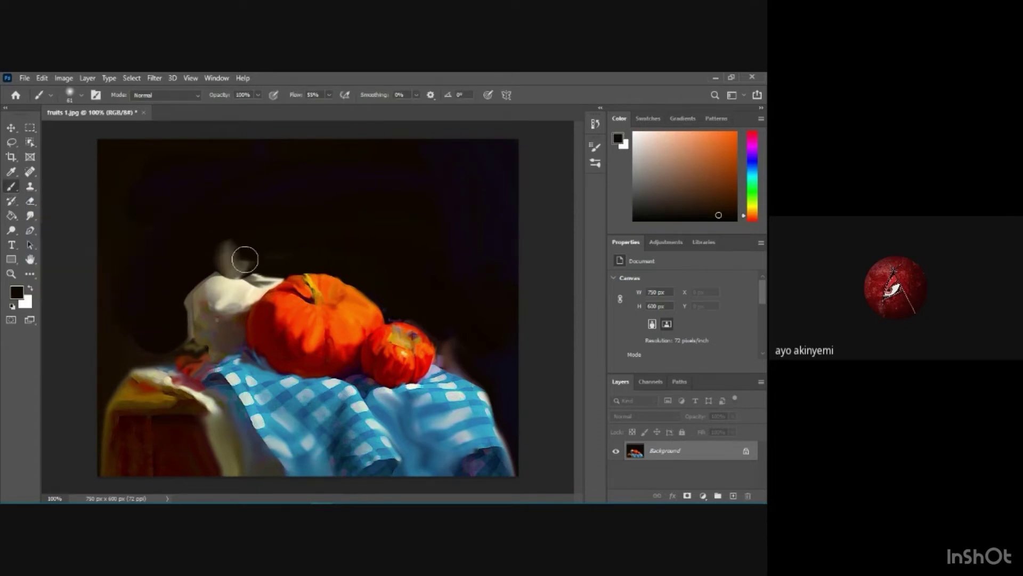
{"action": "left_click", "coordinate": [265, 237], "text": "alt"}
{"action": "left_click", "coordinate": [266, 238], "text": "alt"}
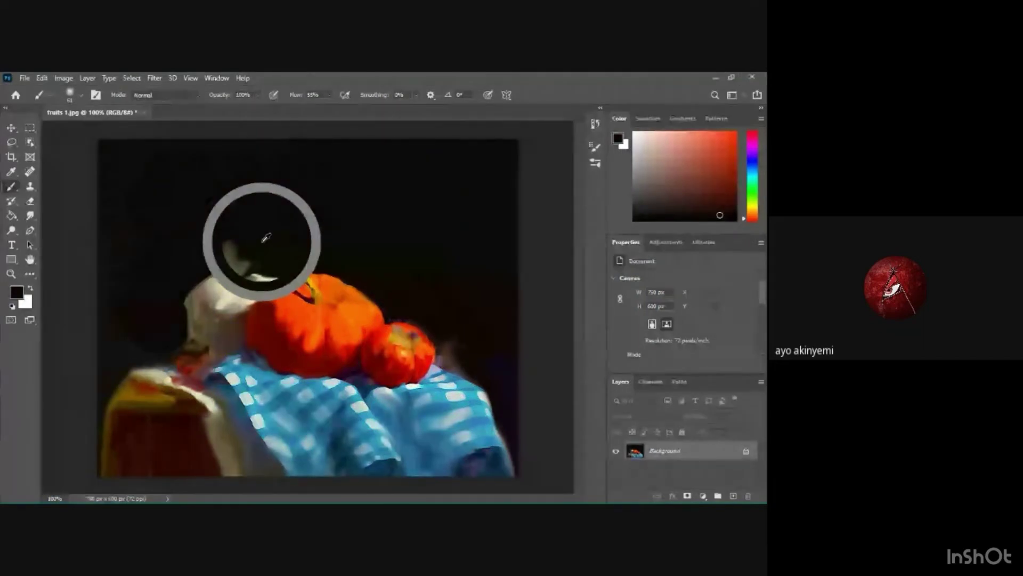
{"action": "left_click", "coordinate": [266, 237], "text": "alt"}
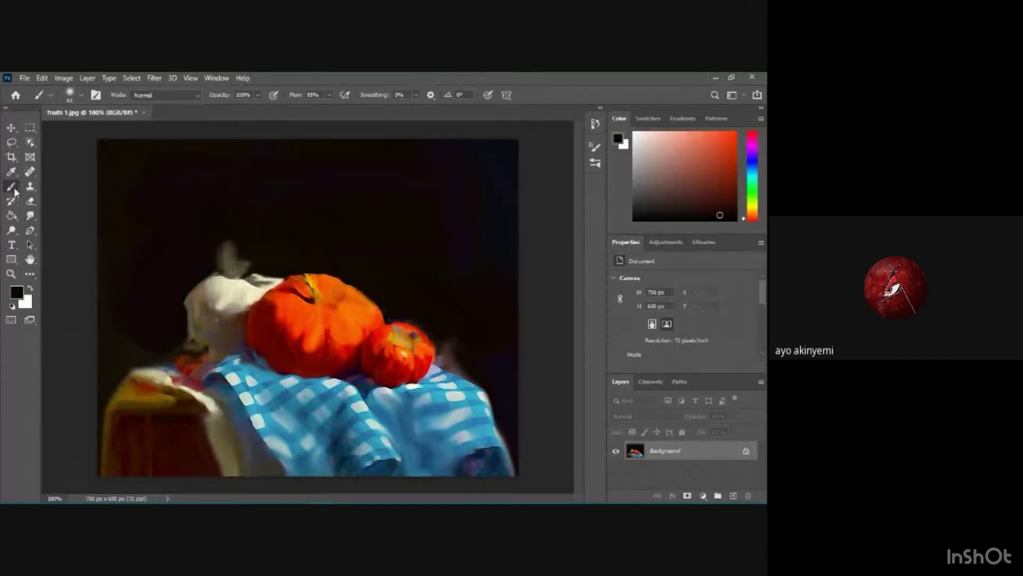
With the Soft Round Pressure Size brush, paint dark over the jug remnant and cloth top
{"action": "left_click", "coordinate": [83, 96]}
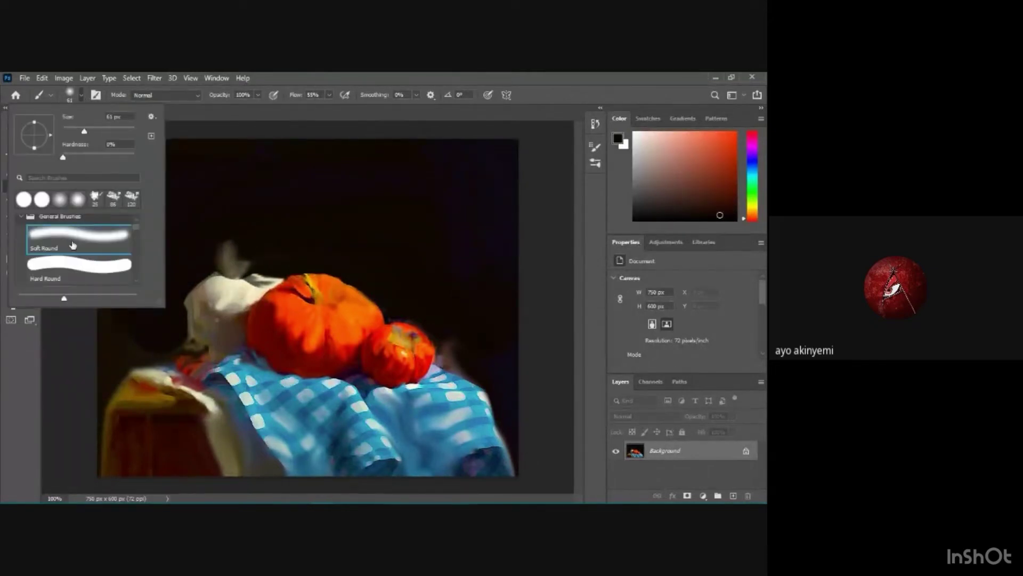
{"action": "scroll", "coordinate": [73, 245], "scroll_direction": "down", "scroll_amount": 2}
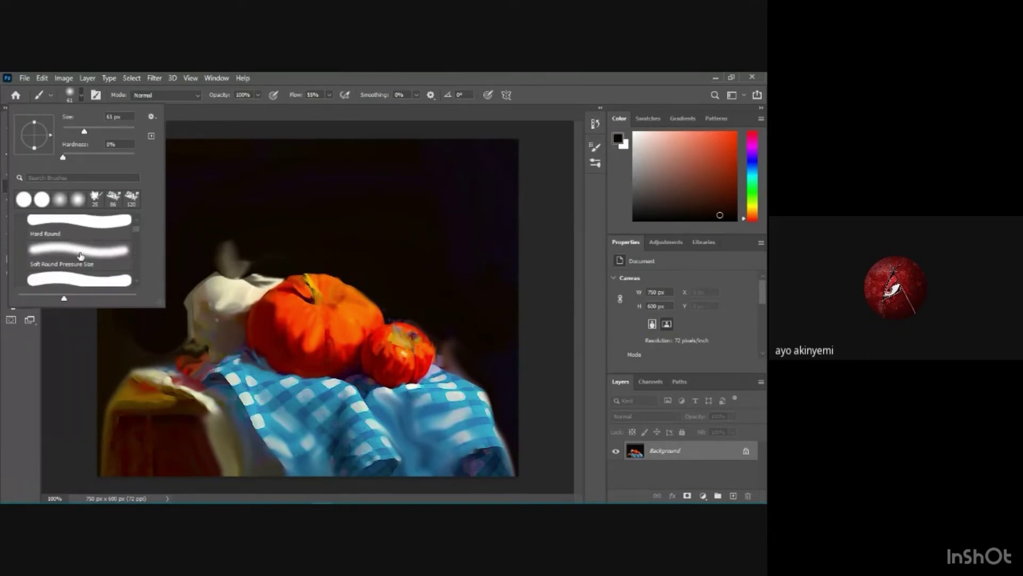
{"action": "left_click", "coordinate": [81, 254]}
{"action": "left_click", "coordinate": [251, 253]}
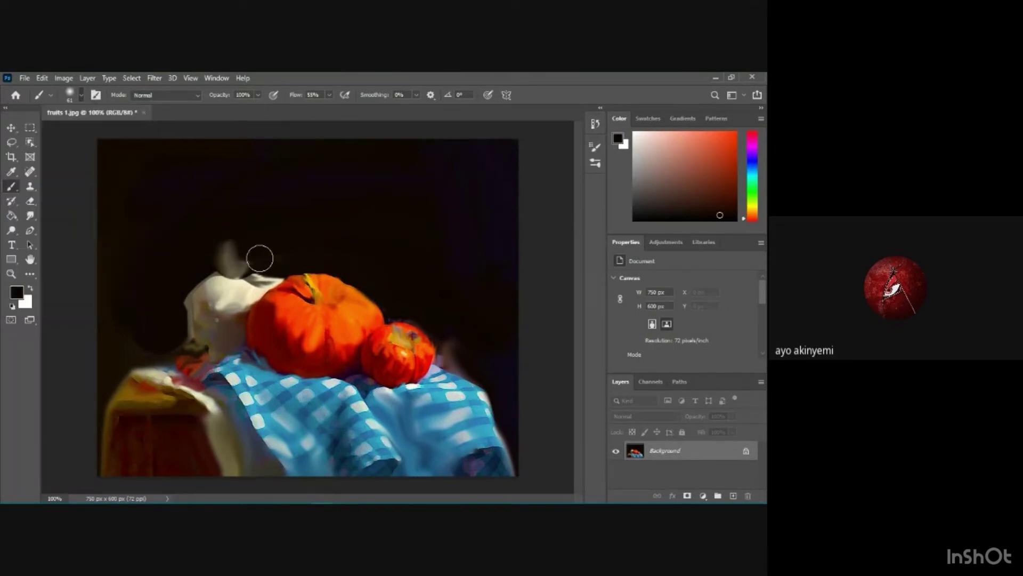
{"action": "mouse_move", "coordinate": [258, 256]}
{"action": "left_mouse_down"}
{"action": "mouse_move", "coordinate": [215, 263]}
{"action": "mouse_move", "coordinate": [235, 261]}
{"action": "mouse_move", "coordinate": [220, 256]}
{"action": "mouse_move", "coordinate": [245, 260]}
{"action": "mouse_move", "coordinate": [214, 262]}
{"action": "mouse_move", "coordinate": [178, 314]}
{"action": "mouse_move", "coordinate": [178, 288]}
{"action": "mouse_move", "coordinate": [176, 335]}
{"action": "mouse_move", "coordinate": [172, 311]}
{"action": "mouse_move", "coordinate": [187, 331]}
{"action": "mouse_move", "coordinate": [168, 349]}
{"action": "left_mouse_up"}
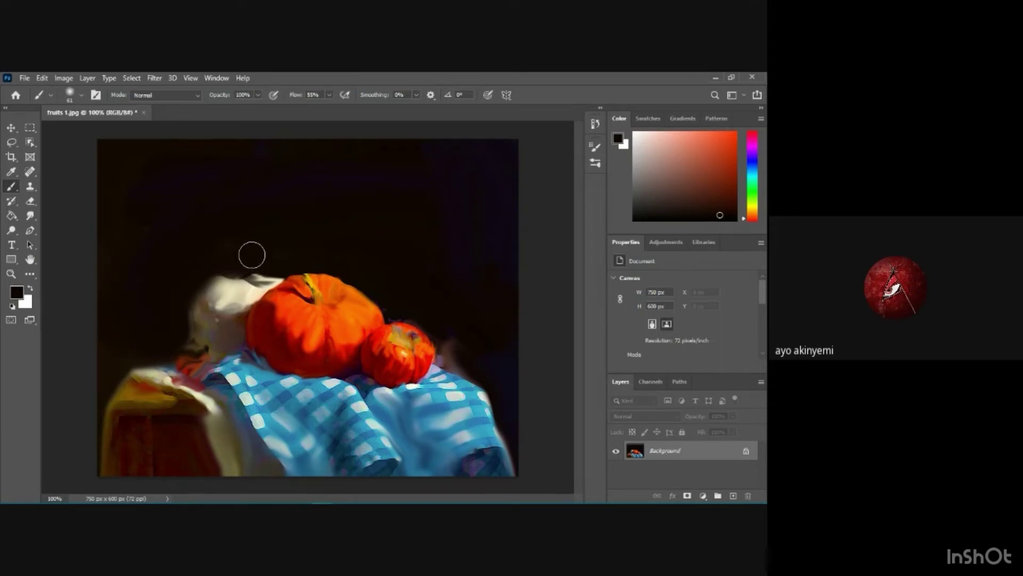
{"action": "mouse_move", "coordinate": [251, 267]}
{"action": "left_mouse_down"}
{"action": "mouse_move", "coordinate": [214, 294]}
{"action": "mouse_move", "coordinate": [237, 276]}
{"action": "mouse_move", "coordinate": [237, 286]}
{"action": "mouse_move", "coordinate": [214, 283]}
{"action": "mouse_move", "coordinate": [245, 278]}
{"action": "mouse_move", "coordinate": [197, 285]}
{"action": "mouse_move", "coordinate": [272, 273]}
{"action": "mouse_move", "coordinate": [227, 276]}
{"action": "mouse_move", "coordinate": [243, 270]}
{"action": "mouse_move", "coordinate": [186, 294]}
{"action": "mouse_move", "coordinate": [210, 277]}
{"action": "mouse_move", "coordinate": [186, 312]}
{"action": "mouse_move", "coordinate": [212, 284]}
{"action": "mouse_move", "coordinate": [267, 276]}
{"action": "left_mouse_up"}
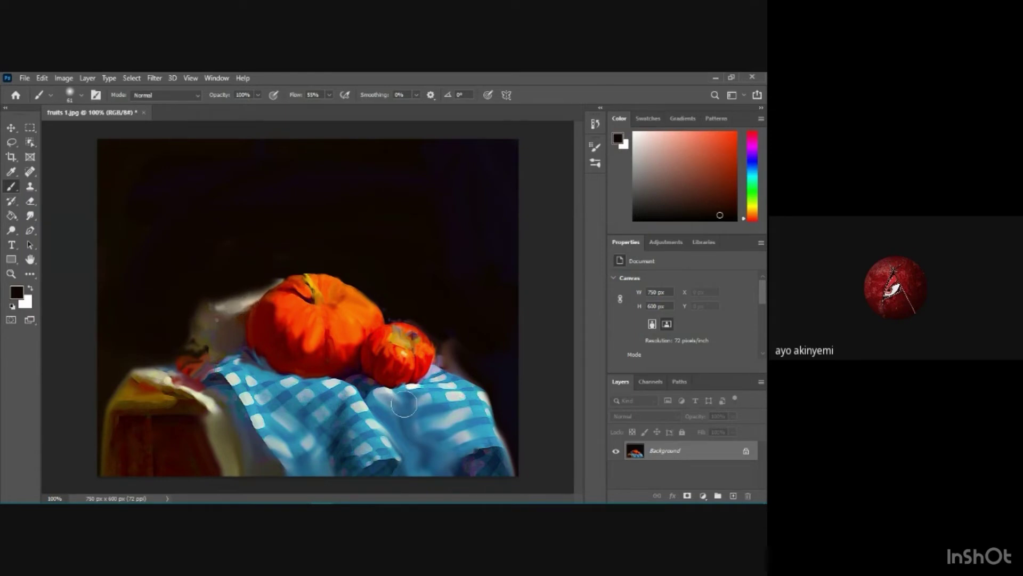
Zoom to 300% and darken the light streak's tip and grey tip with the Hard Round brush
{"action": "key", "text": "ctrl+plus"}
{"action": "key", "text": "ctrl+plus"}
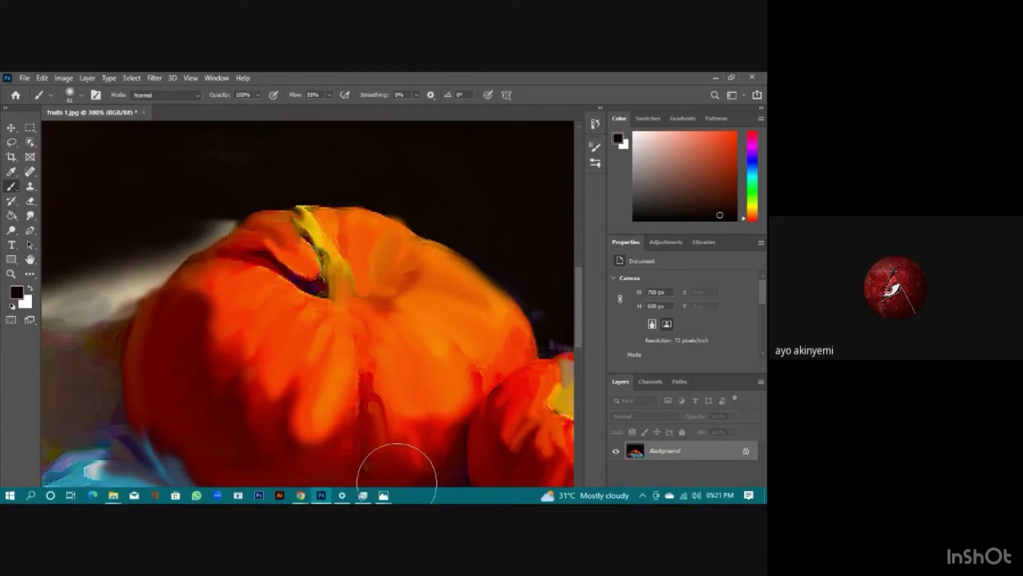
{"action": "left_click_drag", "start_coordinate": [397, 501], "coordinate": [368, 501]}
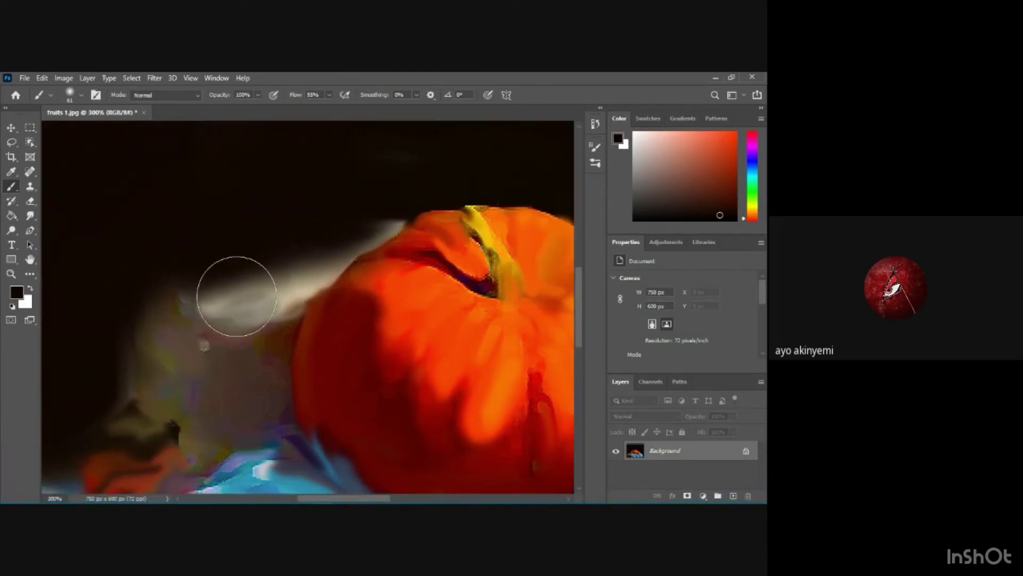
{"action": "left_click", "coordinate": [50, 95]}
{"action": "left_click", "coordinate": [82, 96]}
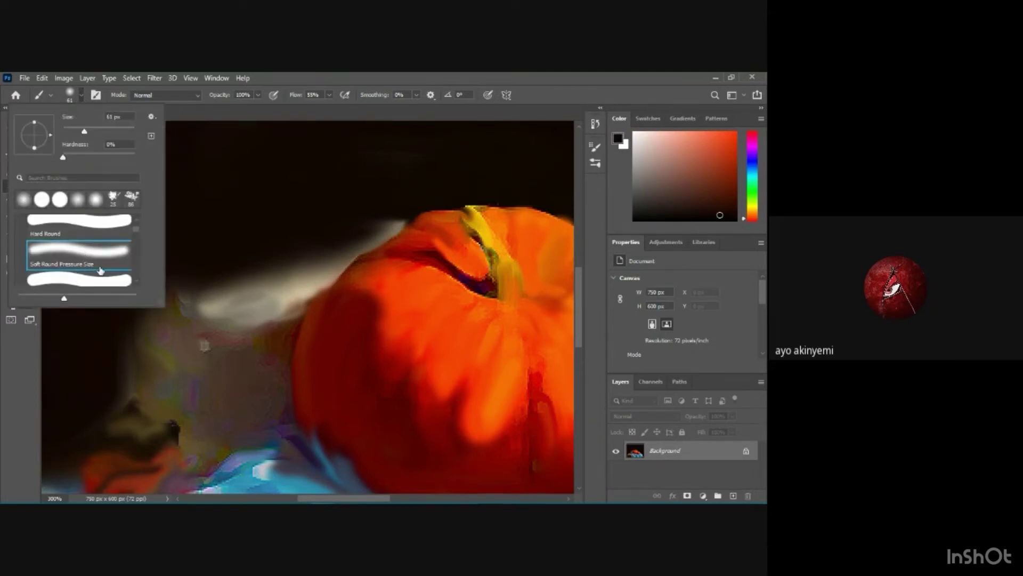
{"action": "scroll", "coordinate": [101, 269], "scroll_direction": "up", "scroll_amount": 2}
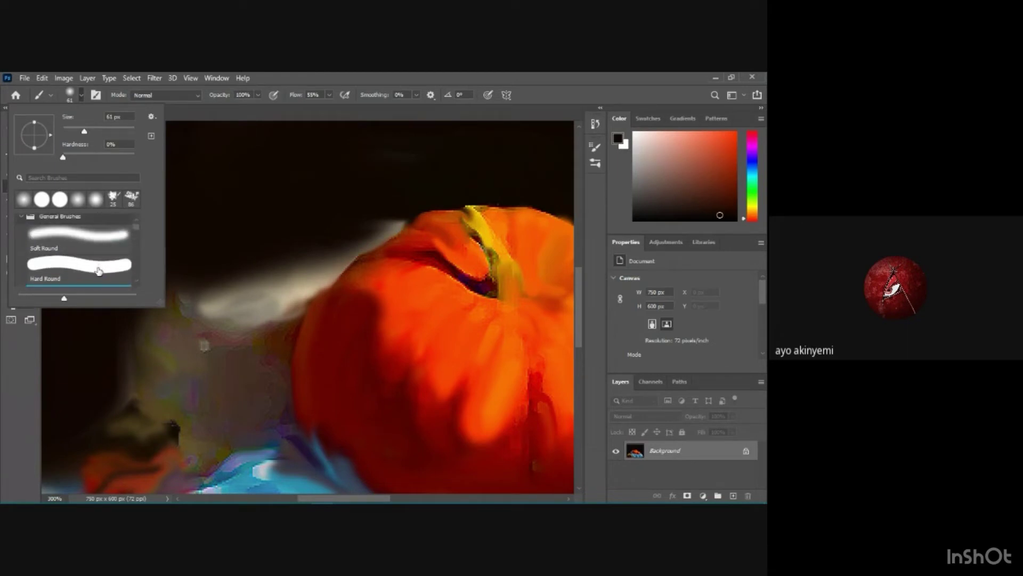
{"action": "left_click", "coordinate": [99, 271]}
{"action": "left_click", "coordinate": [360, 191]}
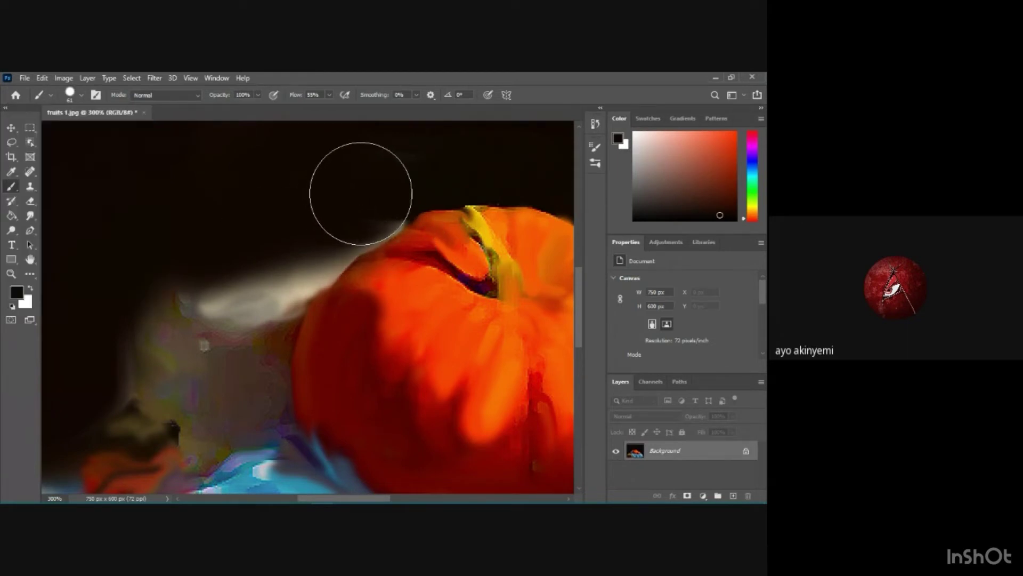
{"action": "mouse_move", "coordinate": [360, 193]}
{"action": "left_mouse_down"}
{"action": "mouse_move", "coordinate": [323, 214]}
{"action": "mouse_move", "coordinate": [360, 202]}
{"action": "left_mouse_up"}
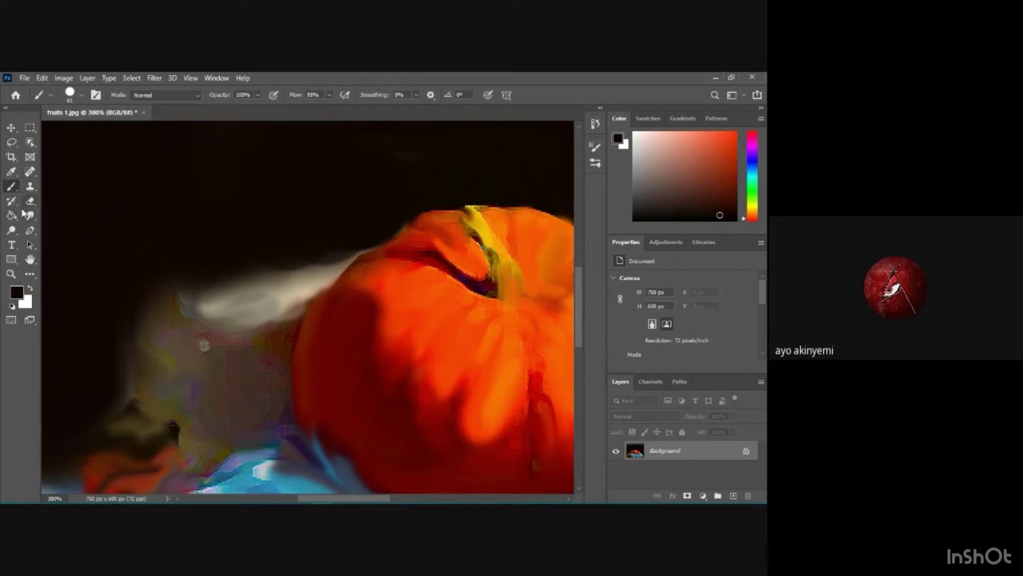
{"action": "left_click_drag", "start_coordinate": [144, 274], "coordinate": [169, 268]}
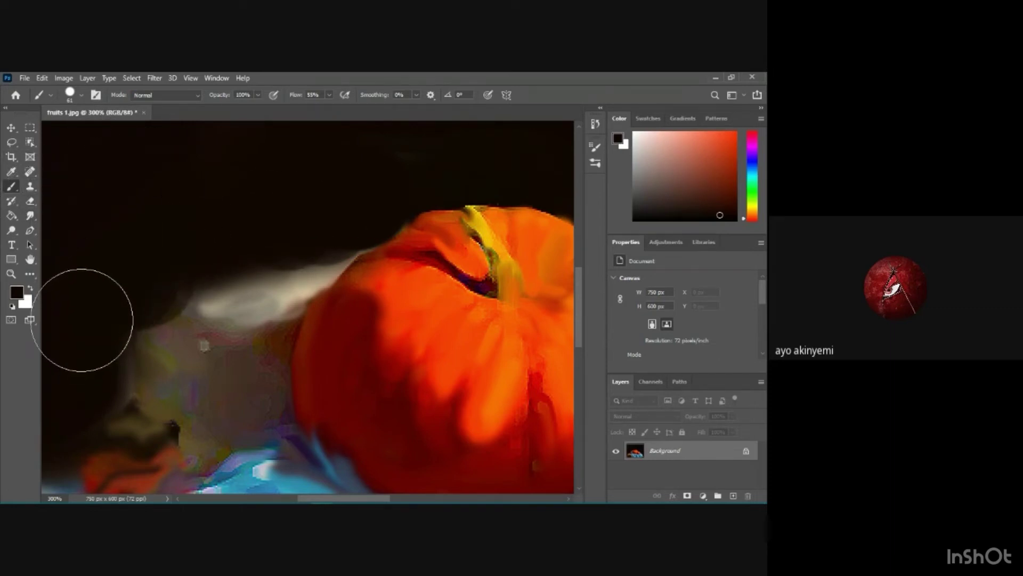
Return to the Smudge tool, undo the last streak change, and shrink the brush to 28 px
{"action": "left_click", "coordinate": [29, 217]}
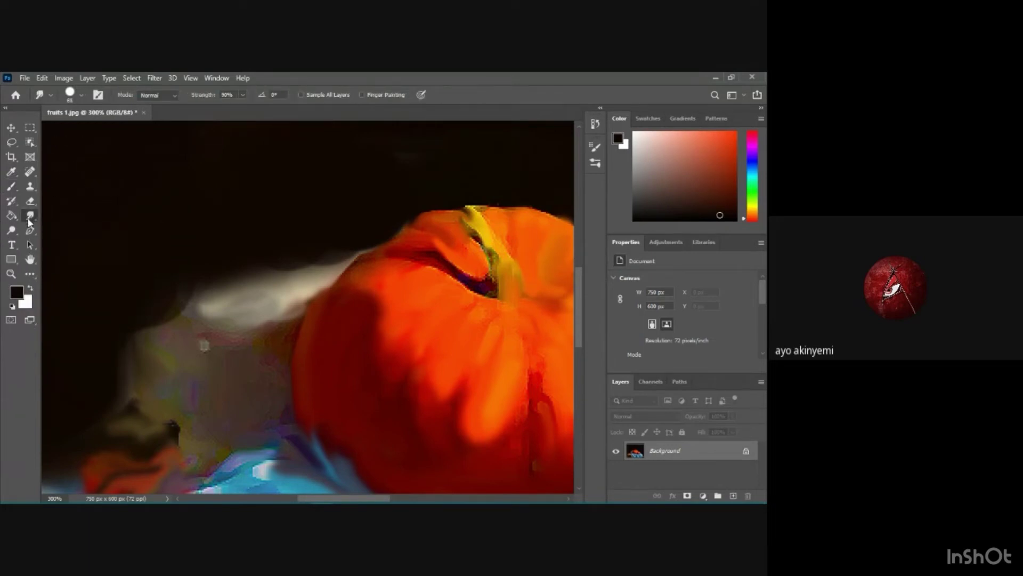
{"action": "left_click", "coordinate": [80, 94]}
{"action": "left_click", "coordinate": [81, 132]}
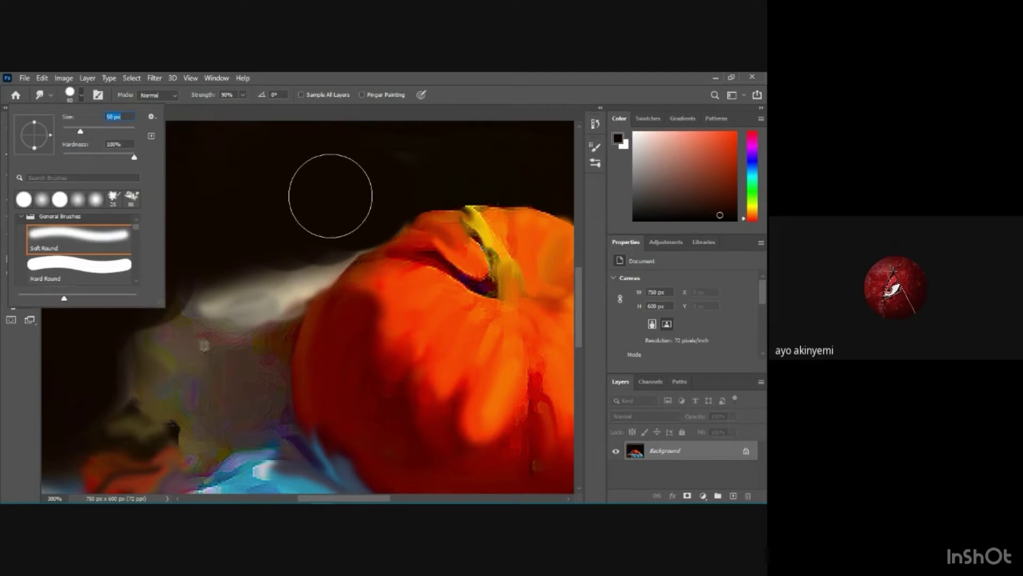
{"action": "left_click", "coordinate": [326, 206]}
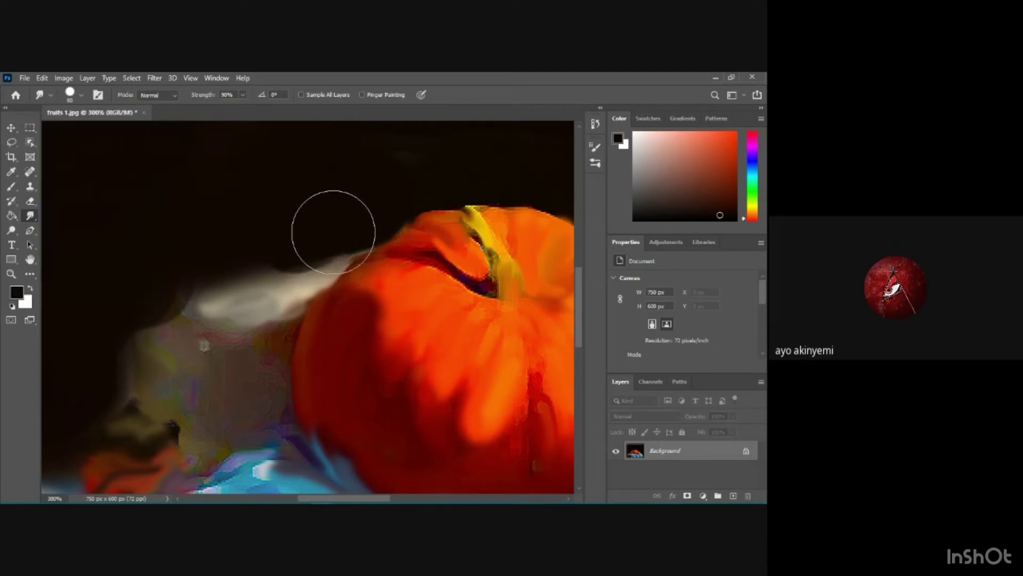
{"action": "key", "text": "ctrl+z"}
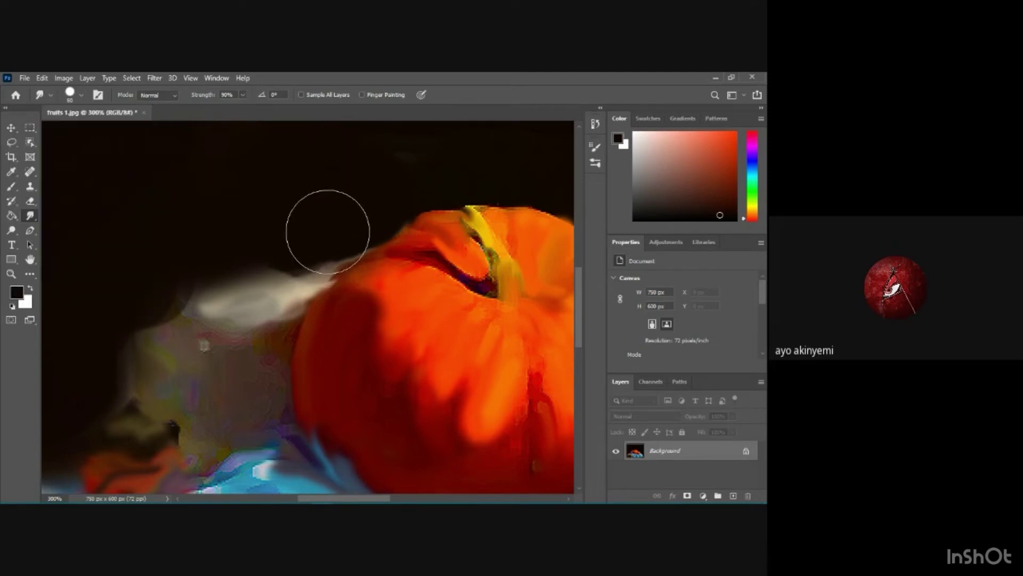
{"action": "left_click", "coordinate": [82, 94]}
{"action": "left_click_drag", "start_coordinate": [76, 133], "coordinate": [75, 133]}
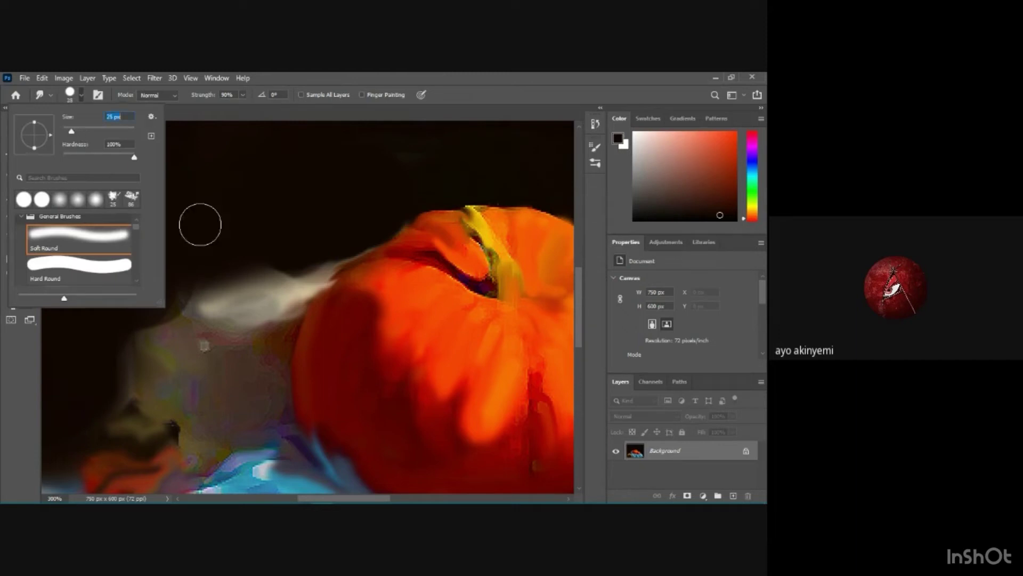
{"action": "left_click", "coordinate": [229, 251]}
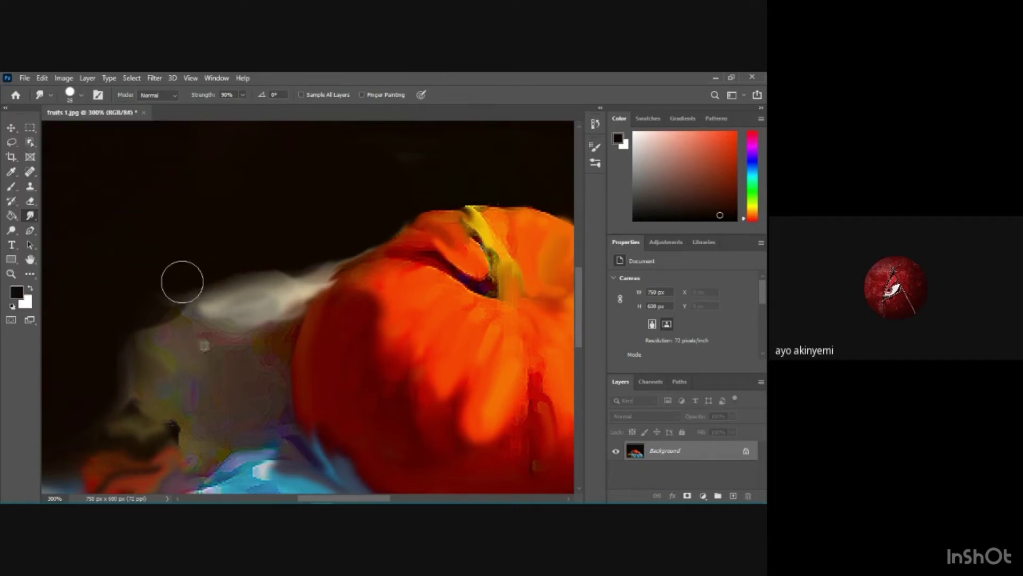
Smear the pale cloth's edge and rounded tip, and soften the pumpkin's upper-left rim
{"action": "mouse_move", "coordinate": [181, 281]}
{"action": "left_mouse_down"}
{"action": "mouse_move", "coordinate": [133, 327]}
{"action": "mouse_move", "coordinate": [132, 315]}
{"action": "mouse_move", "coordinate": [129, 336]}
{"action": "mouse_move", "coordinate": [139, 311]}
{"action": "mouse_move", "coordinate": [121, 361]}
{"action": "mouse_move", "coordinate": [126, 335]}
{"action": "mouse_move", "coordinate": [129, 381]}
{"action": "mouse_move", "coordinate": [166, 296]}
{"action": "mouse_move", "coordinate": [155, 302]}
{"action": "mouse_move", "coordinate": [195, 269]}
{"action": "mouse_move", "coordinate": [141, 327]}
{"action": "mouse_move", "coordinate": [127, 404]}
{"action": "mouse_move", "coordinate": [77, 415]}
{"action": "left_mouse_up"}
{"action": "mouse_move", "coordinate": [158, 338]}
{"action": "left_mouse_down"}
{"action": "mouse_move", "coordinate": [170, 299]}
{"action": "mouse_move", "coordinate": [194, 277]}
{"action": "mouse_move", "coordinate": [244, 267]}
{"action": "mouse_move", "coordinate": [244, 256]}
{"action": "mouse_move", "coordinate": [277, 257]}
{"action": "mouse_move", "coordinate": [268, 243]}
{"action": "mouse_move", "coordinate": [290, 258]}
{"action": "mouse_move", "coordinate": [216, 262]}
{"action": "mouse_move", "coordinate": [147, 292]}
{"action": "mouse_move", "coordinate": [129, 312]}
{"action": "mouse_move", "coordinate": [147, 291]}
{"action": "mouse_move", "coordinate": [109, 392]}
{"action": "mouse_move", "coordinate": [171, 281]}
{"action": "mouse_move", "coordinate": [162, 288]}
{"action": "mouse_move", "coordinate": [334, 259]}
{"action": "left_mouse_up"}
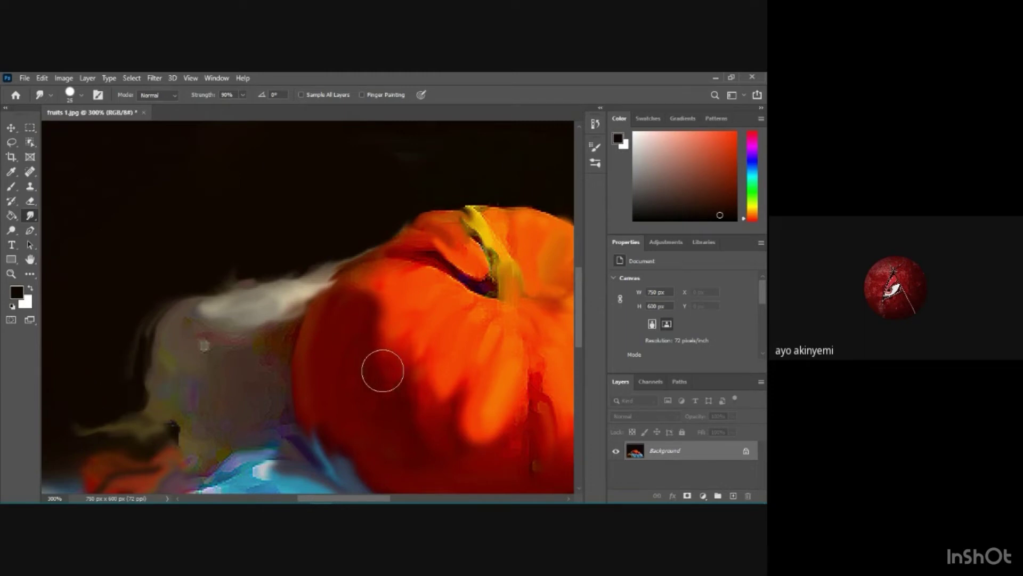
{"action": "mouse_move", "coordinate": [381, 307]}
{"action": "left_mouse_down"}
{"action": "mouse_move", "coordinate": [377, 330]}
{"action": "mouse_move", "coordinate": [395, 289]}
{"action": "mouse_move", "coordinate": [363, 308]}
{"action": "mouse_move", "coordinate": [394, 278]}
{"action": "mouse_move", "coordinate": [362, 295]}
{"action": "mouse_move", "coordinate": [376, 286]}
{"action": "mouse_move", "coordinate": [345, 291]}
{"action": "mouse_move", "coordinate": [418, 245]}
{"action": "mouse_move", "coordinate": [364, 280]}
{"action": "mouse_move", "coordinate": [406, 245]}
{"action": "mouse_move", "coordinate": [424, 267]}
{"action": "mouse_move", "coordinate": [400, 270]}
{"action": "mouse_move", "coordinate": [412, 250]}
{"action": "mouse_move", "coordinate": [363, 275]}
{"action": "mouse_move", "coordinate": [353, 302]}
{"action": "mouse_move", "coordinate": [359, 286]}
{"action": "mouse_move", "coordinate": [342, 298]}
{"action": "mouse_move", "coordinate": [364, 267]}
{"action": "mouse_move", "coordinate": [357, 275]}
{"action": "mouse_move", "coordinate": [370, 290]}
{"action": "mouse_move", "coordinate": [356, 281]}
{"action": "mouse_move", "coordinate": [367, 274]}
{"action": "mouse_move", "coordinate": [392, 296]}
{"action": "left_mouse_up"}
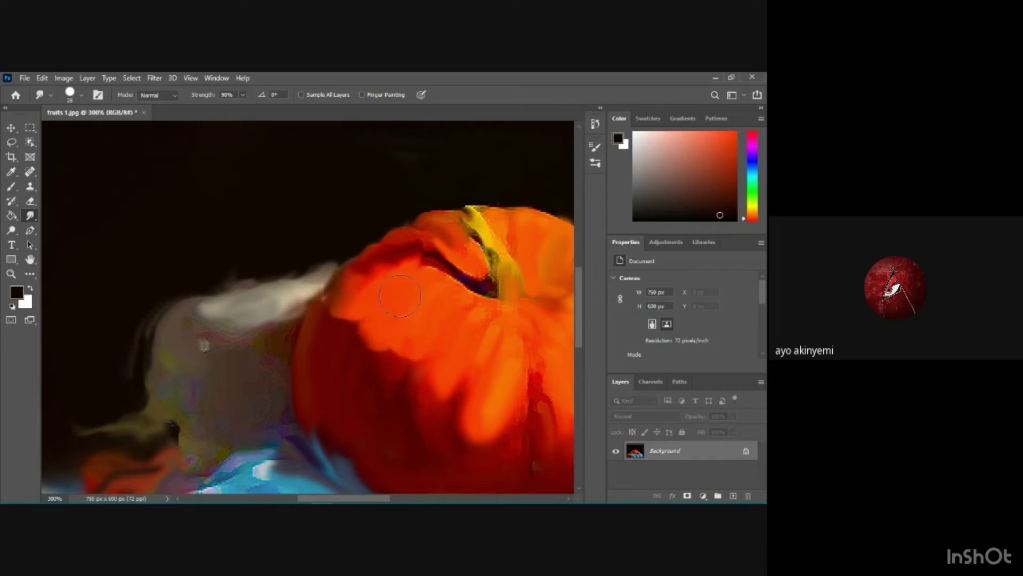
{"action": "mouse_move", "coordinate": [346, 309]}
{"action": "left_mouse_down"}
{"action": "mouse_move", "coordinate": [387, 279]}
{"action": "mouse_move", "coordinate": [315, 319]}
{"action": "mouse_move", "coordinate": [328, 306]}
{"action": "mouse_move", "coordinate": [354, 312]}
{"action": "left_mouse_up"}
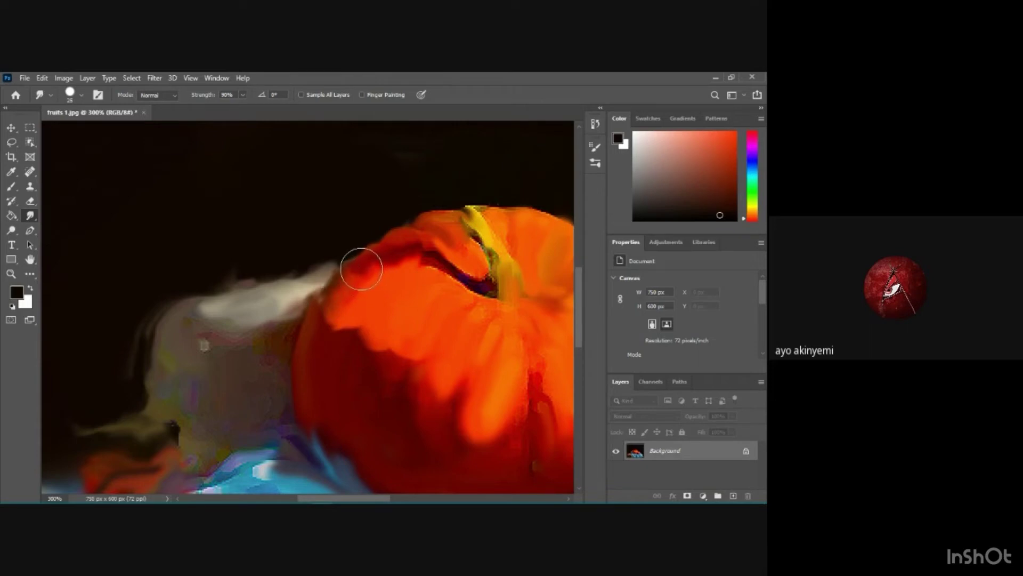
{"action": "left_click_drag", "start_coordinate": [361, 269], "coordinate": [365, 261]}
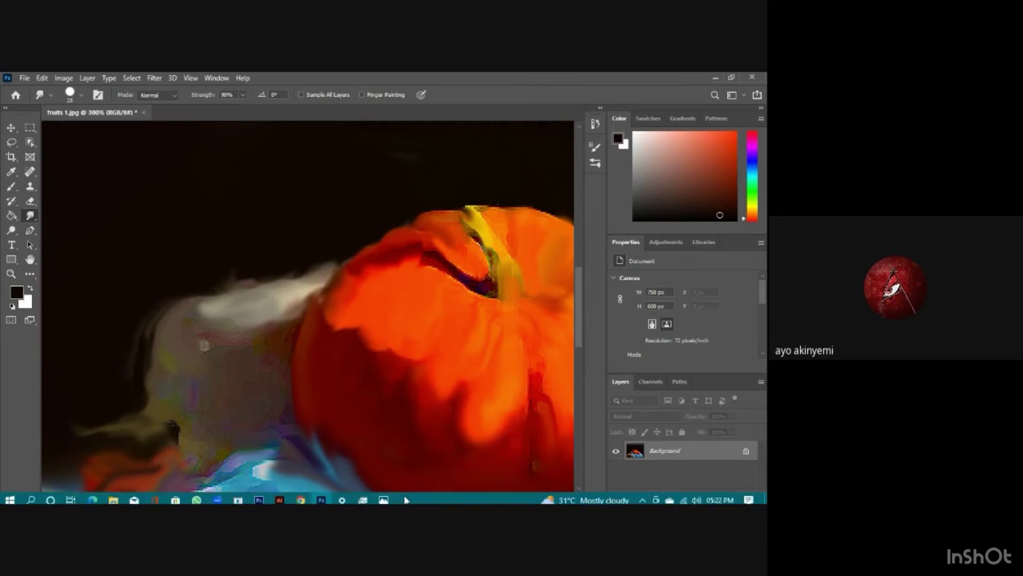
{"action": "left_click_drag", "start_coordinate": [366, 502], "coordinate": [395, 501]}
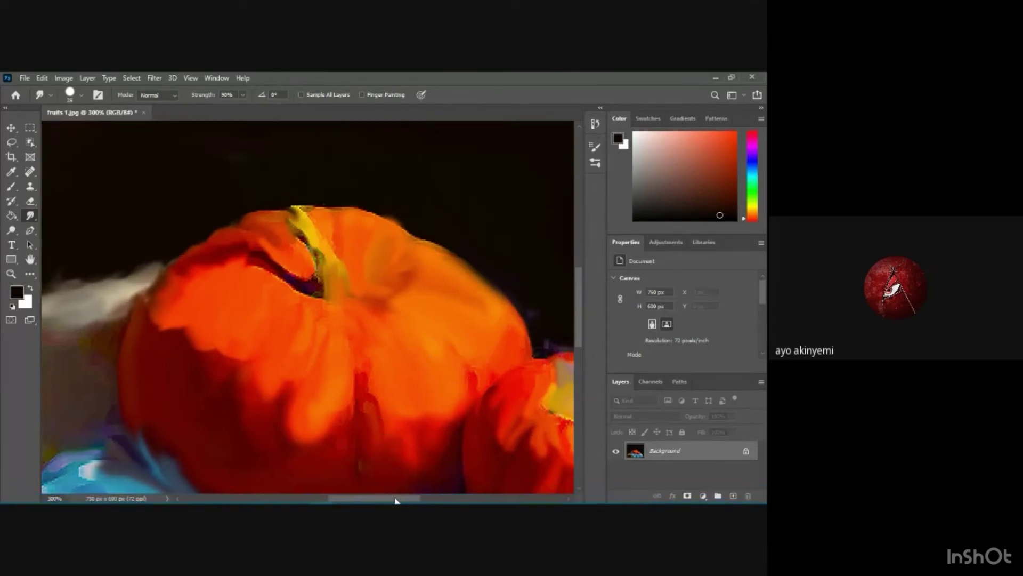
{"action": "scroll", "coordinate": [498, 327], "scroll_direction": "right", "scroll_amount": 3}
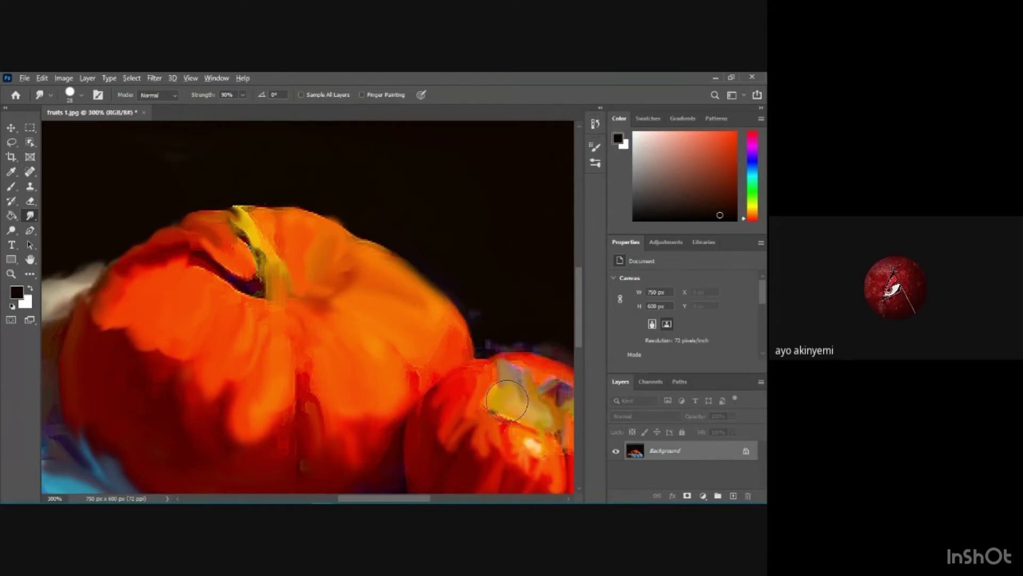
Sample orange and paint light-orange highlight dabs on the large pumpkin with a 28 px brush
{"action": "left_click", "coordinate": [9, 187]}
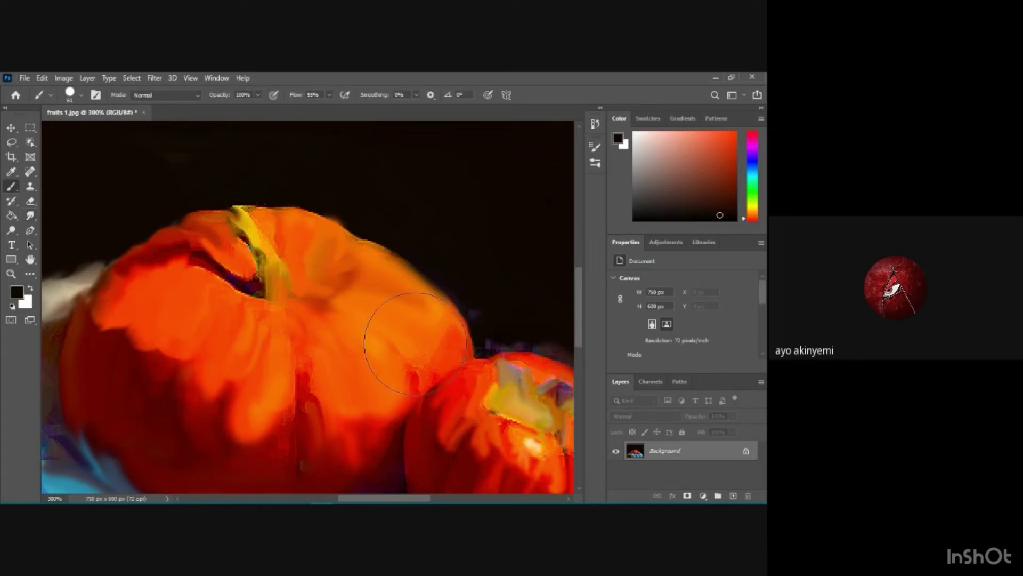
{"action": "left_click", "coordinate": [512, 412], "text": "alt"}
{"action": "mouse_move", "coordinate": [380, 320]}
{"action": "left_mouse_down"}
{"action": "mouse_move", "coordinate": [396, 323]}
{"action": "mouse_move", "coordinate": [373, 320]}
{"action": "mouse_move", "coordinate": [384, 320]}
{"action": "left_mouse_up"}
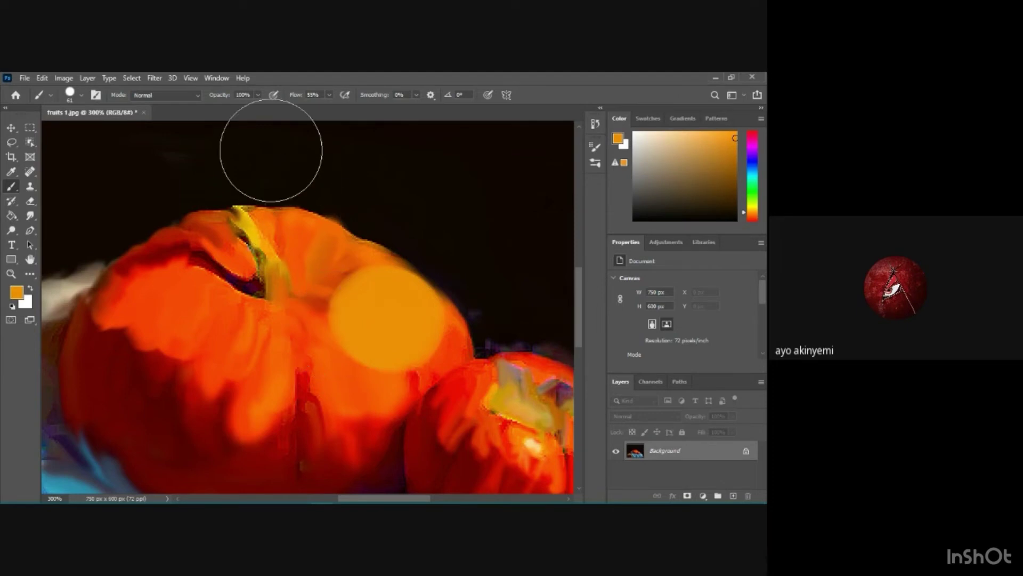
{"action": "key", "text": "ctrl+z"}
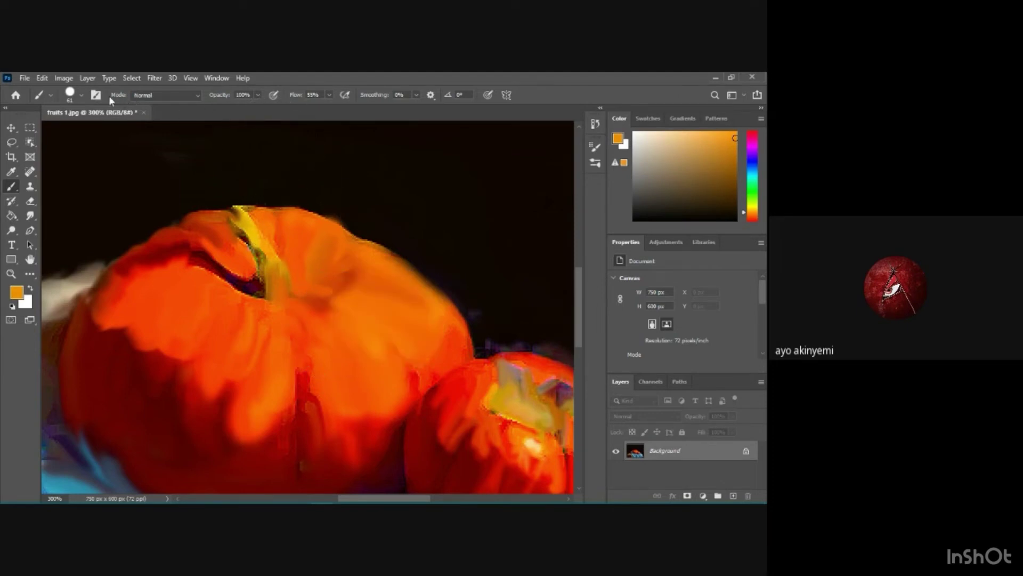
{"action": "left_click", "coordinate": [81, 96]}
{"action": "left_click", "coordinate": [72, 128]}
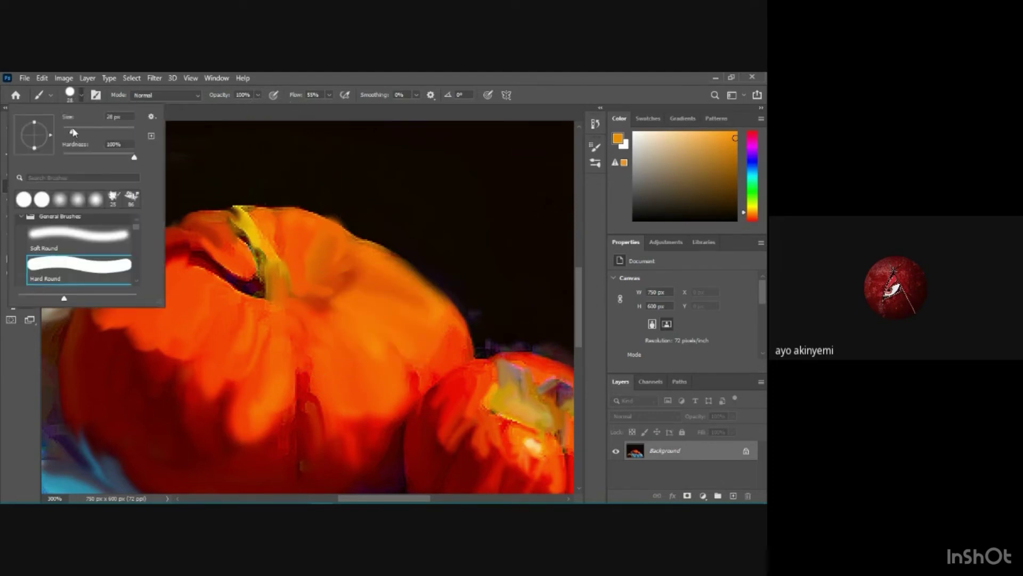
{"action": "left_click", "coordinate": [389, 320]}
{"action": "mouse_move", "coordinate": [389, 320]}
{"action": "left_mouse_down"}
{"action": "mouse_move", "coordinate": [354, 342]}
{"action": "mouse_move", "coordinate": [362, 367]}
{"action": "mouse_move", "coordinate": [341, 356]}
{"action": "left_mouse_up"}
{"action": "left_click_drag", "start_coordinate": [273, 348], "coordinate": [272, 365]}
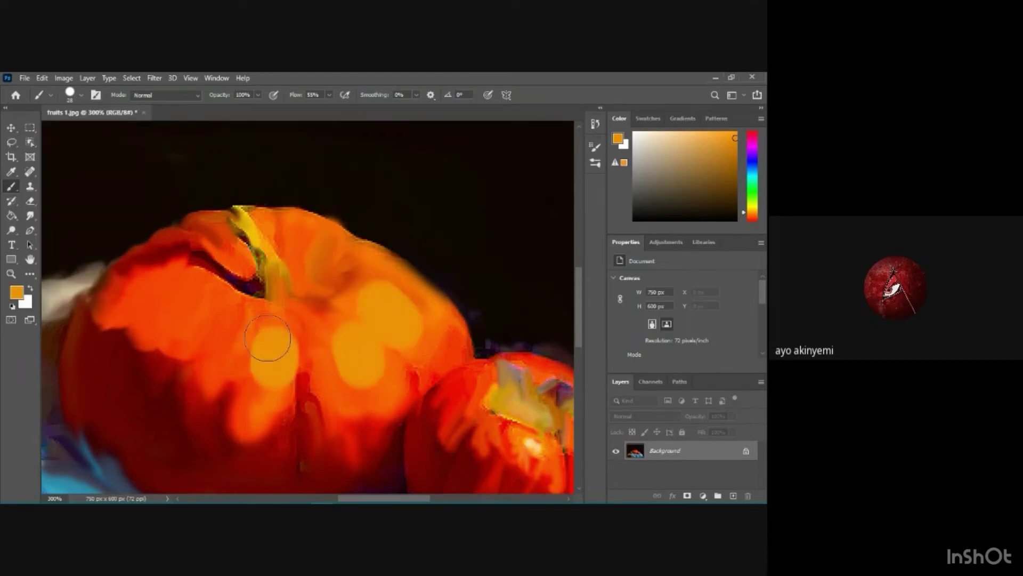
{"action": "left_click", "coordinate": [245, 328]}
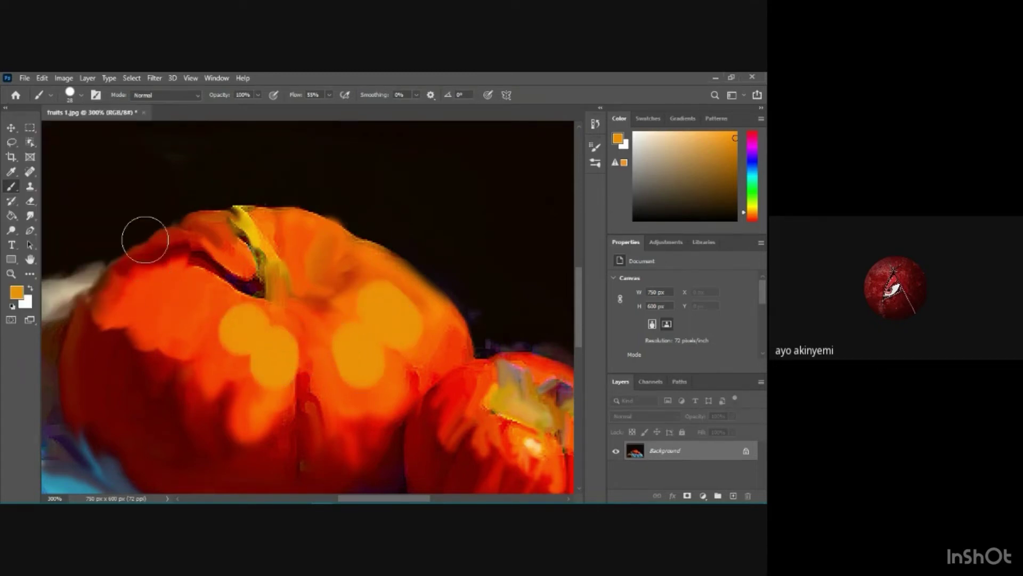
Smudge the orange dabs into streaks and soften the dark smear beside the small fruit
{"action": "left_click", "coordinate": [30, 216]}
{"action": "mouse_move", "coordinate": [228, 334]}
{"action": "left_mouse_down"}
{"action": "mouse_move", "coordinate": [235, 377]}
{"action": "mouse_move", "coordinate": [256, 347]}
{"action": "mouse_move", "coordinate": [259, 385]}
{"action": "mouse_move", "coordinate": [279, 378]}
{"action": "mouse_move", "coordinate": [265, 320]}
{"action": "left_mouse_up"}
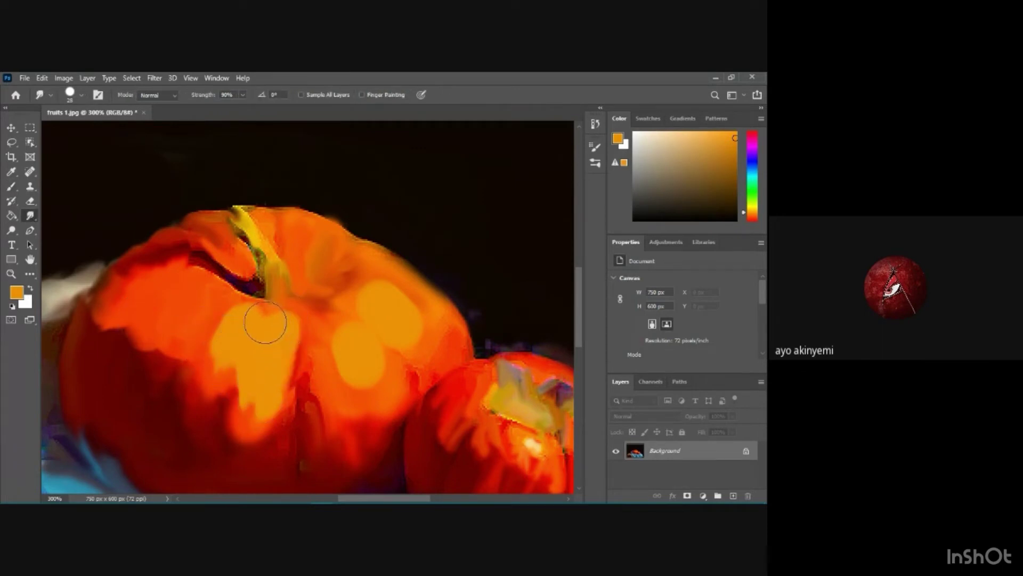
{"action": "mouse_move", "coordinate": [331, 339]}
{"action": "left_mouse_down"}
{"action": "mouse_move", "coordinate": [357, 374]}
{"action": "mouse_move", "coordinate": [379, 363]}
{"action": "mouse_move", "coordinate": [403, 303]}
{"action": "mouse_move", "coordinate": [376, 278]}
{"action": "mouse_move", "coordinate": [387, 292]}
{"action": "left_mouse_up"}
{"action": "mouse_move", "coordinate": [277, 315]}
{"action": "left_mouse_down"}
{"action": "mouse_move", "coordinate": [227, 336]}
{"action": "mouse_move", "coordinate": [200, 314]}
{"action": "mouse_move", "coordinate": [208, 341]}
{"action": "mouse_move", "coordinate": [225, 314]}
{"action": "mouse_move", "coordinate": [222, 343]}
{"action": "mouse_move", "coordinate": [256, 376]}
{"action": "mouse_move", "coordinate": [240, 361]}
{"action": "mouse_move", "coordinate": [235, 374]}
{"action": "mouse_move", "coordinate": [261, 394]}
{"action": "mouse_move", "coordinate": [264, 418]}
{"action": "mouse_move", "coordinate": [346, 368]}
{"action": "mouse_move", "coordinate": [328, 360]}
{"action": "mouse_move", "coordinate": [352, 378]}
{"action": "left_mouse_up"}
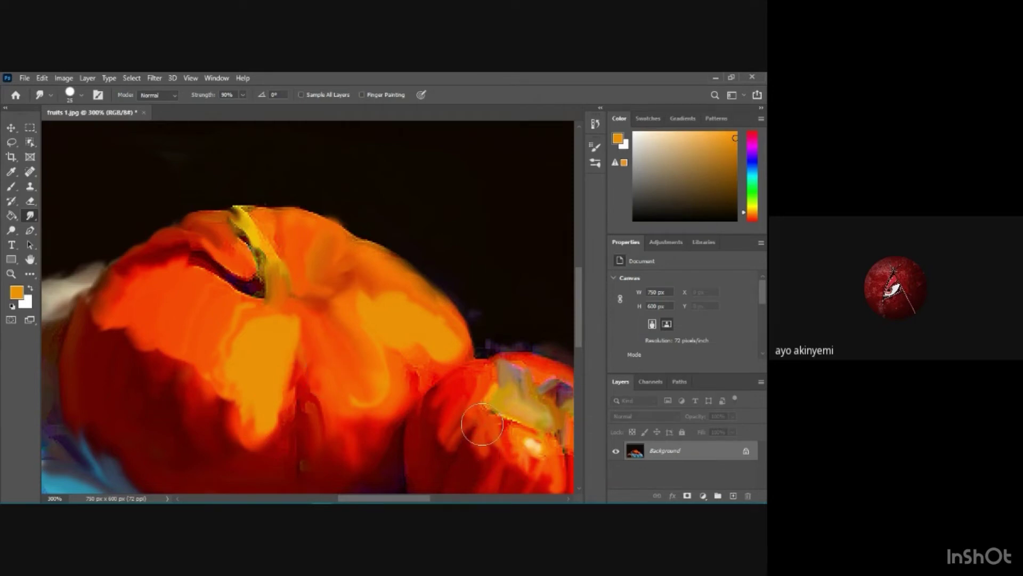
{"action": "scroll", "coordinate": [481, 427], "scroll_direction": "down", "scroll_amount": 4}
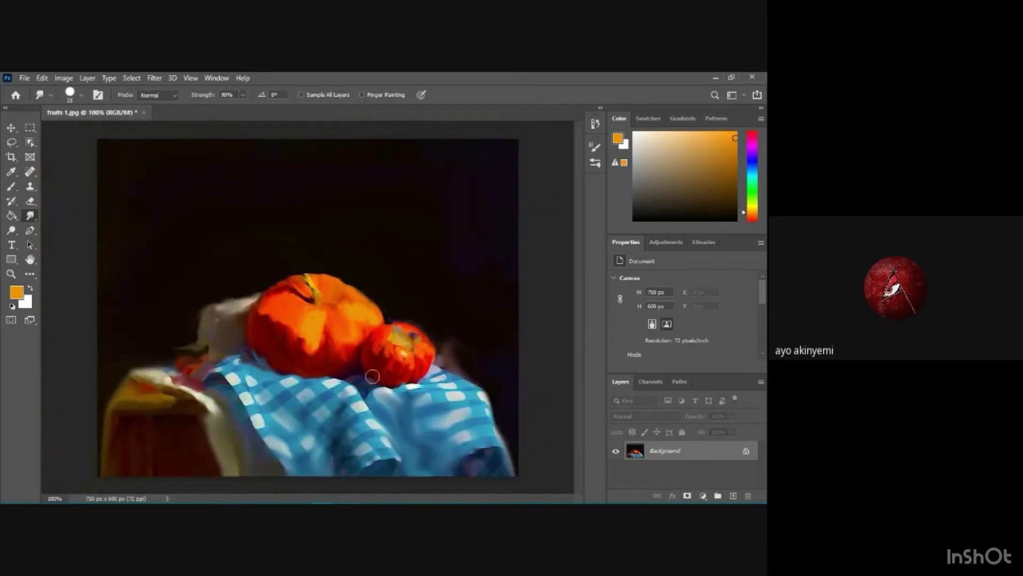
{"action": "mouse_move", "coordinate": [322, 343]}
{"action": "left_mouse_down"}
{"action": "mouse_move", "coordinate": [324, 353]}
{"action": "mouse_move", "coordinate": [325, 320]}
{"action": "mouse_move", "coordinate": [324, 358]}
{"action": "mouse_move", "coordinate": [319, 334]}
{"action": "mouse_move", "coordinate": [334, 349]}
{"action": "mouse_move", "coordinate": [337, 319]}
{"action": "mouse_move", "coordinate": [328, 321]}
{"action": "mouse_move", "coordinate": [338, 333]}
{"action": "mouse_move", "coordinate": [307, 311]}
{"action": "mouse_move", "coordinate": [315, 329]}
{"action": "left_mouse_up"}
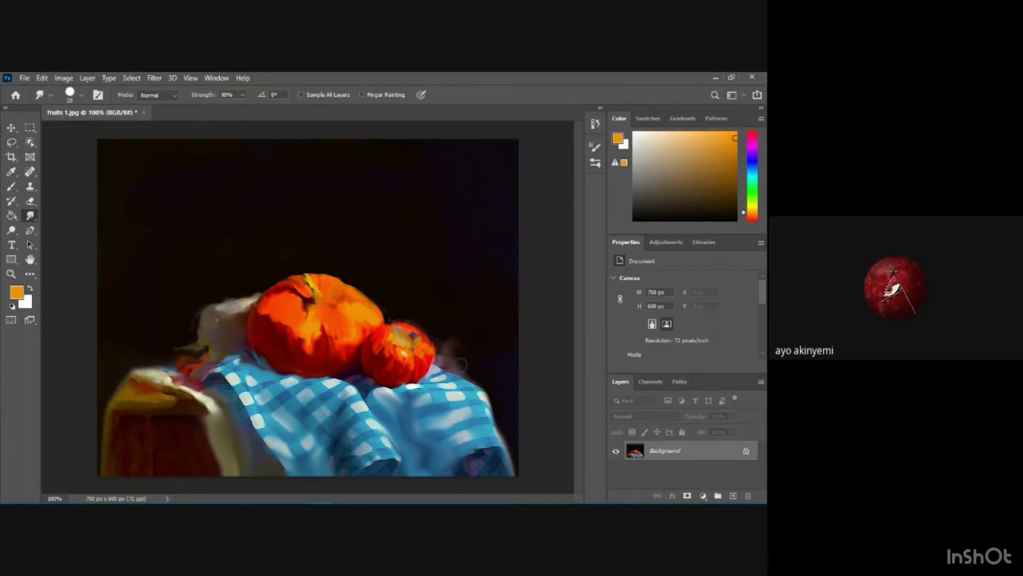
{"action": "mouse_move", "coordinate": [461, 365]}
{"action": "left_mouse_down"}
{"action": "mouse_move", "coordinate": [450, 338]}
{"action": "mouse_move", "coordinate": [450, 351]}
{"action": "mouse_move", "coordinate": [469, 339]}
{"action": "left_mouse_up"}
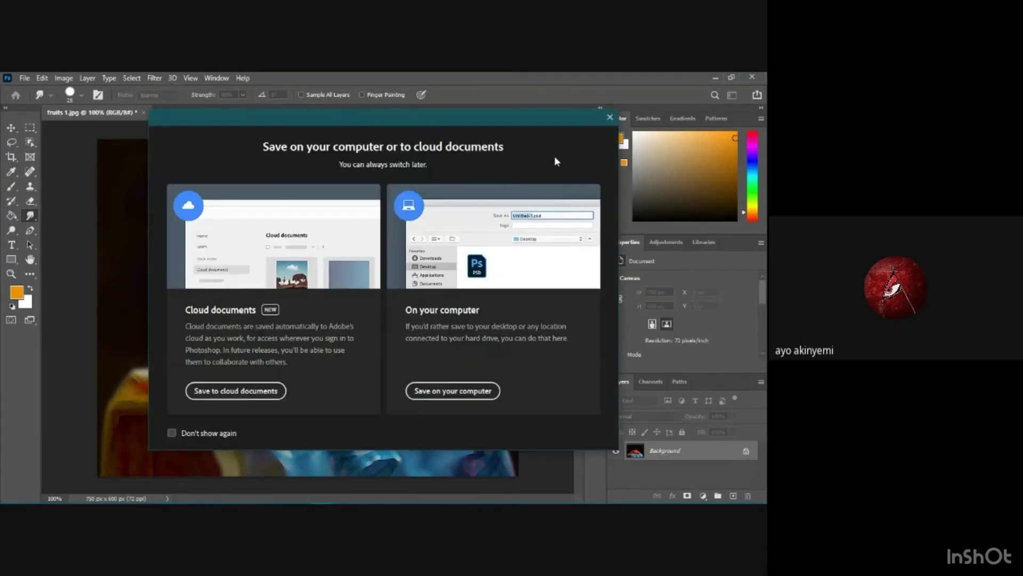
Save the painting on the computer as fruits 3.png, accepting the PNG format options
{"action": "left_click", "coordinate": [442, 390]}
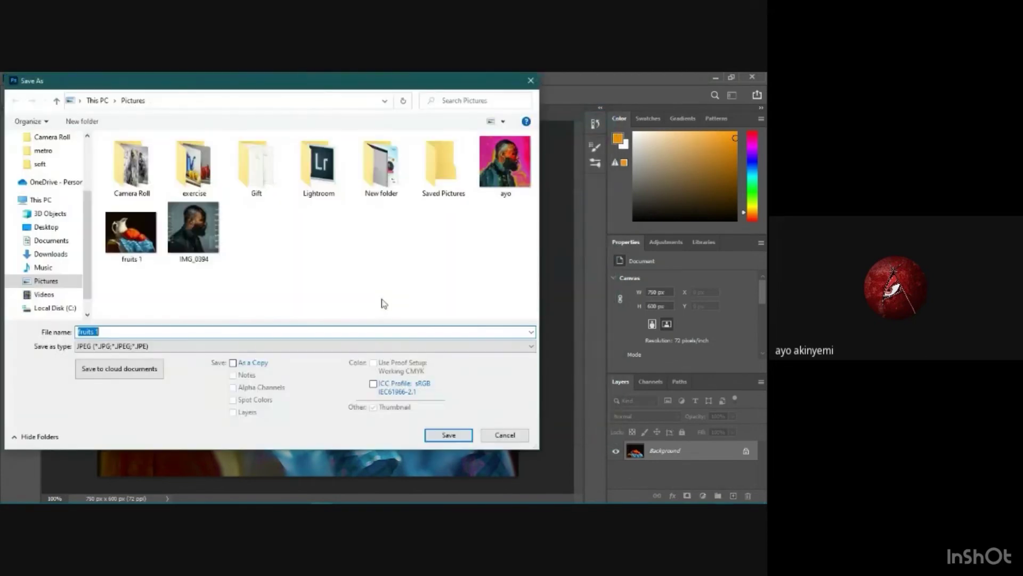
{"action": "left_click", "coordinate": [131, 331]}
{"action": "key", "text": "BackSpace"}
{"action": "type", "text": "3"}
{"action": "left_click", "coordinate": [181, 347]}
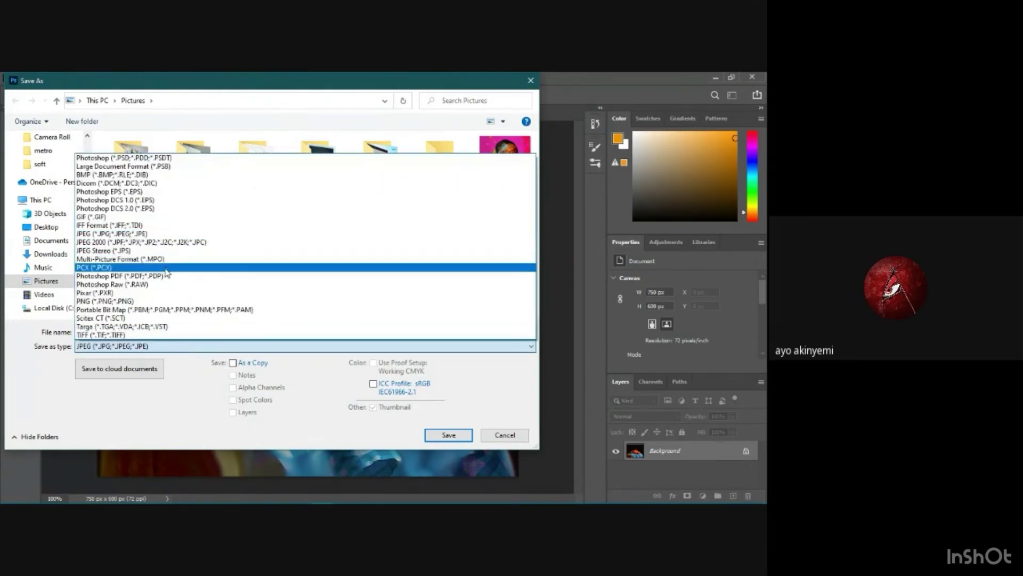
{"action": "left_click", "coordinate": [147, 302]}
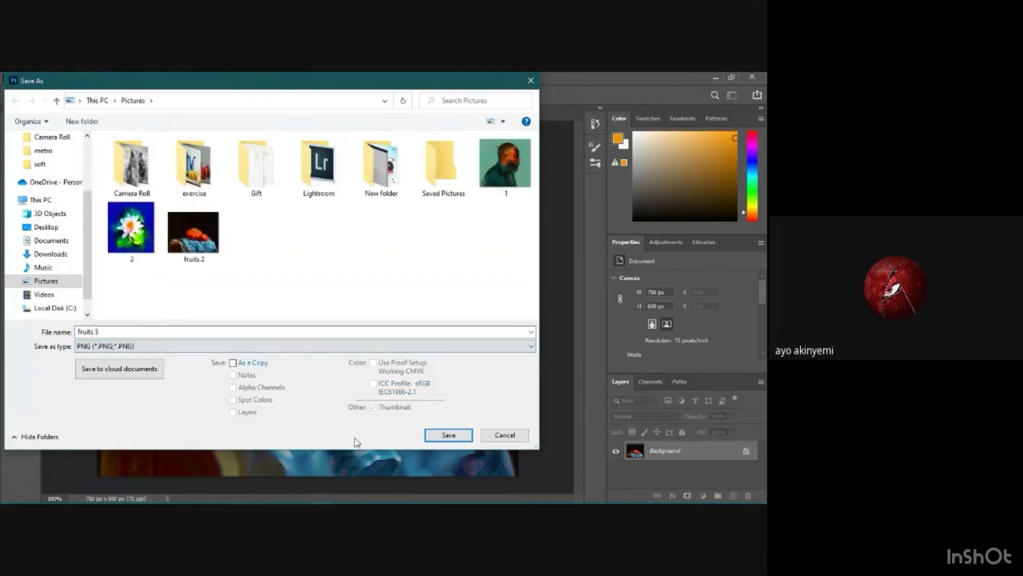
{"action": "left_click", "coordinate": [448, 435]}
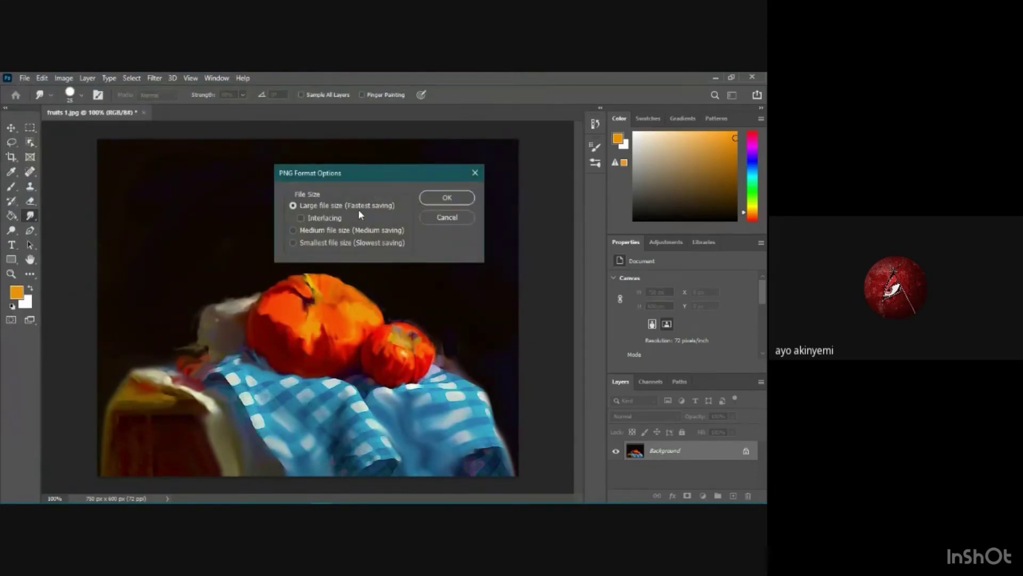
{"action": "left_click", "coordinate": [451, 197]}
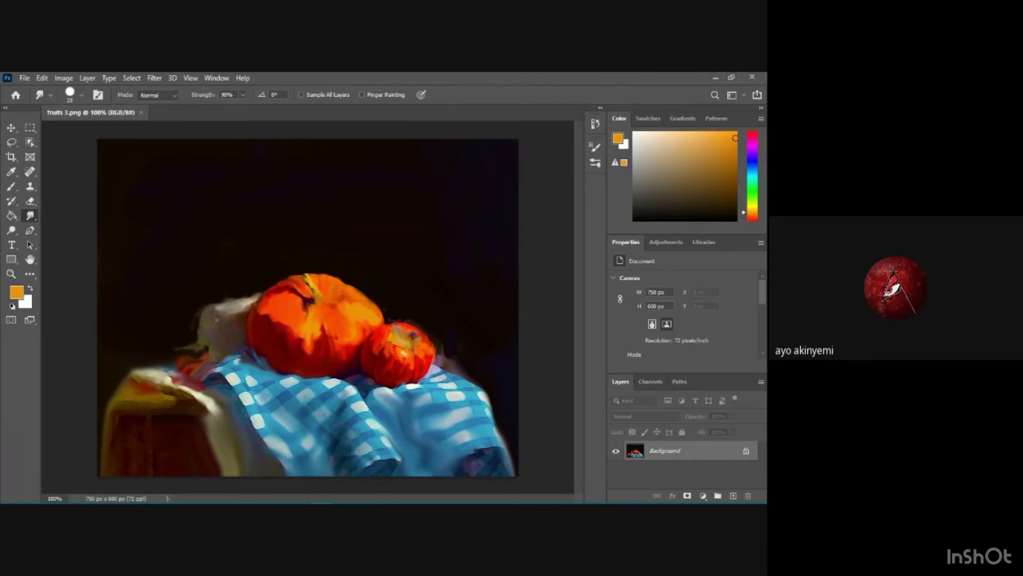
{"action": "mouse_move", "coordinate": [307, 499]}
Open the Camera Roll folder in Pictures and open the rooftop photo IMG_3322
{"action": "mouse_move", "coordinate": [113, 495]}
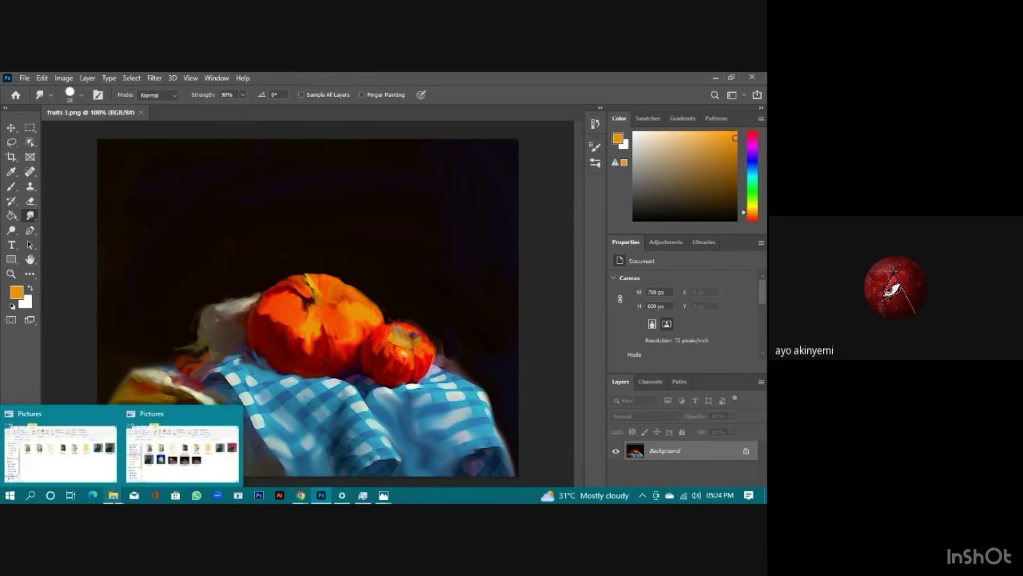
{"action": "left_click", "coordinate": [83, 461]}
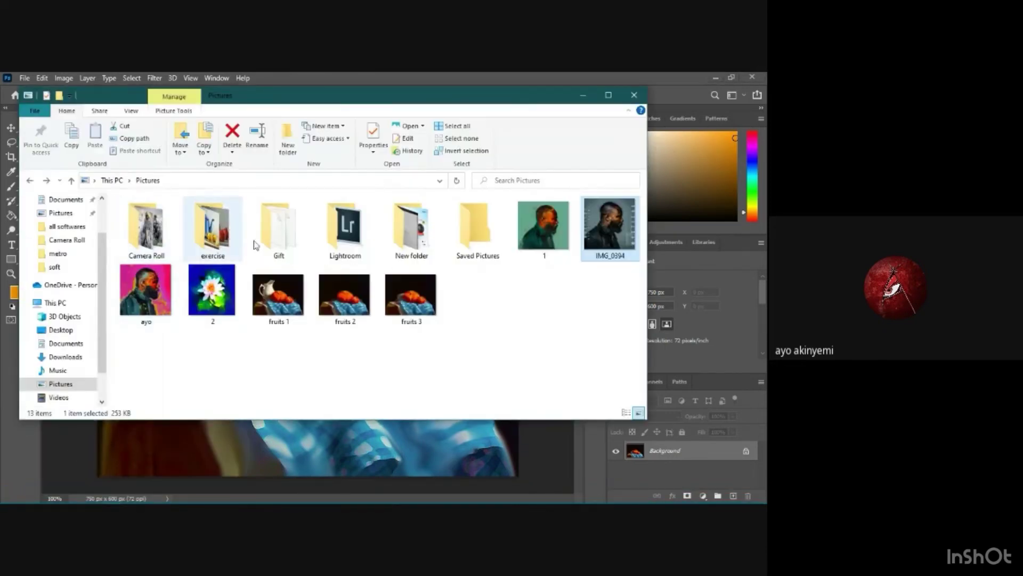
{"action": "double_click", "coordinate": [162, 237]}
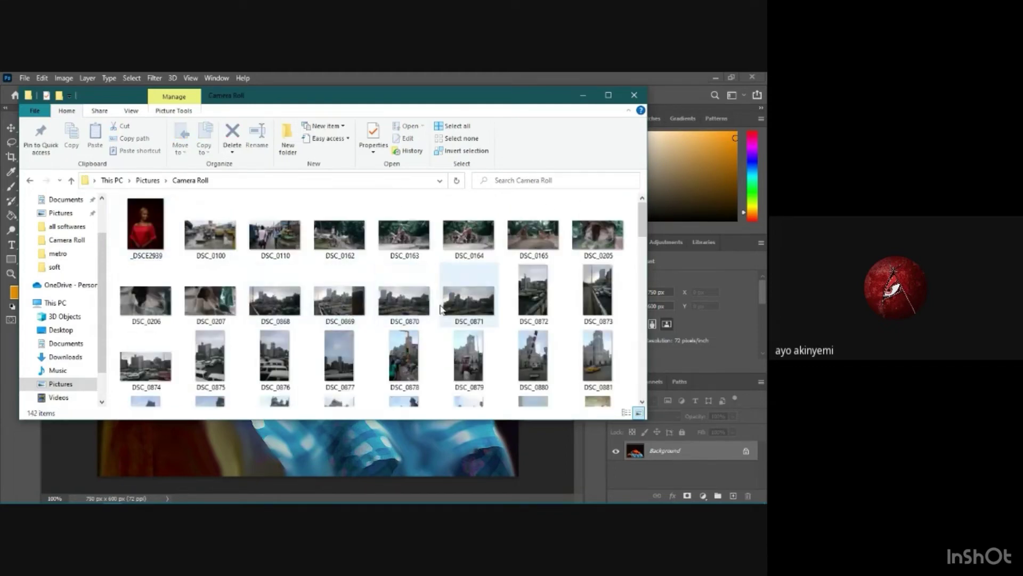
{"action": "scroll", "coordinate": [447, 309], "scroll_direction": "down", "scroll_amount": 2}
{"action": "scroll", "coordinate": [458, 308], "scroll_direction": "down", "scroll_amount": 2}
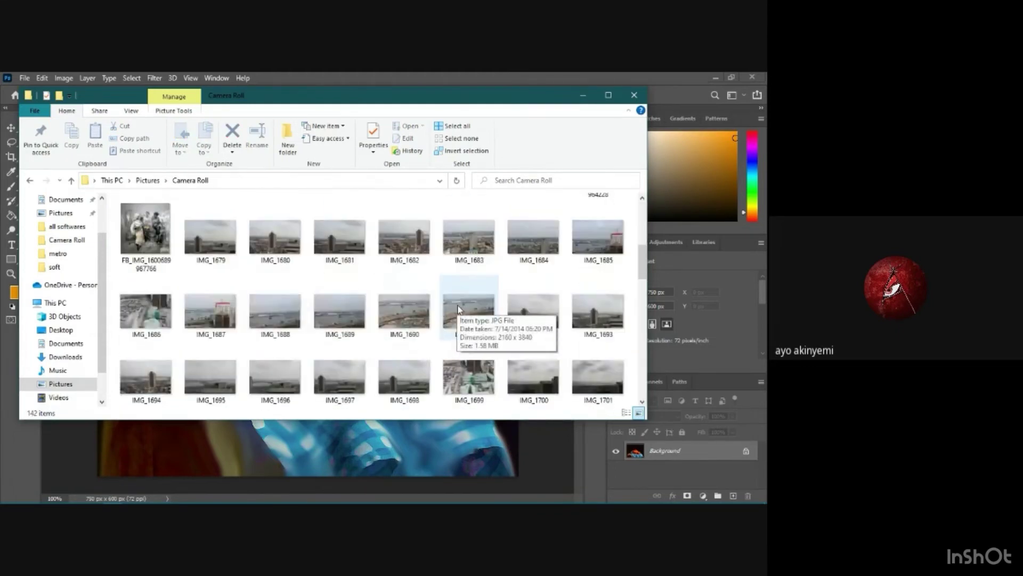
{"action": "scroll", "coordinate": [458, 308], "scroll_direction": "down", "scroll_amount": 8}
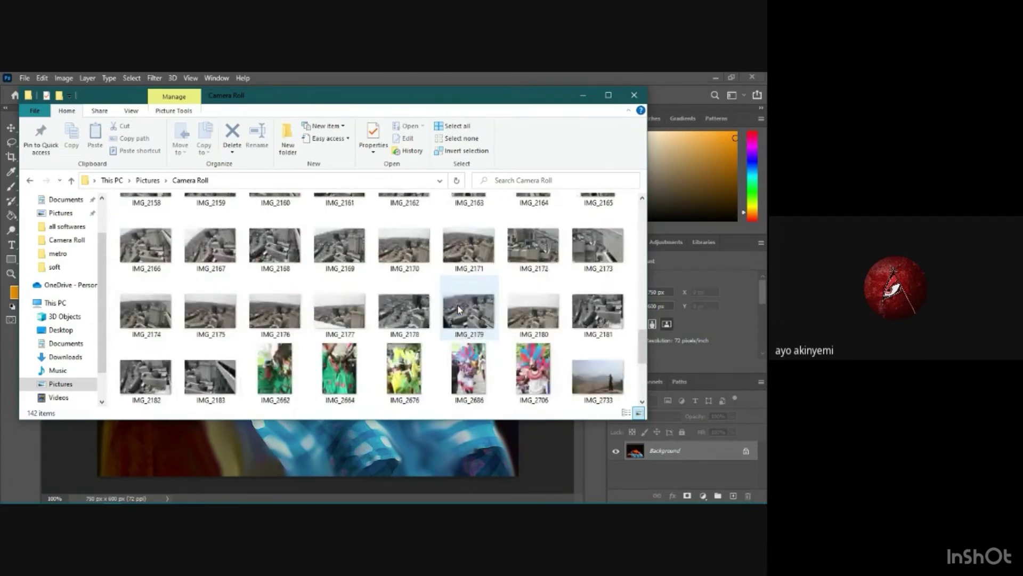
{"action": "scroll", "coordinate": [458, 308], "scroll_direction": "down", "scroll_amount": 2}
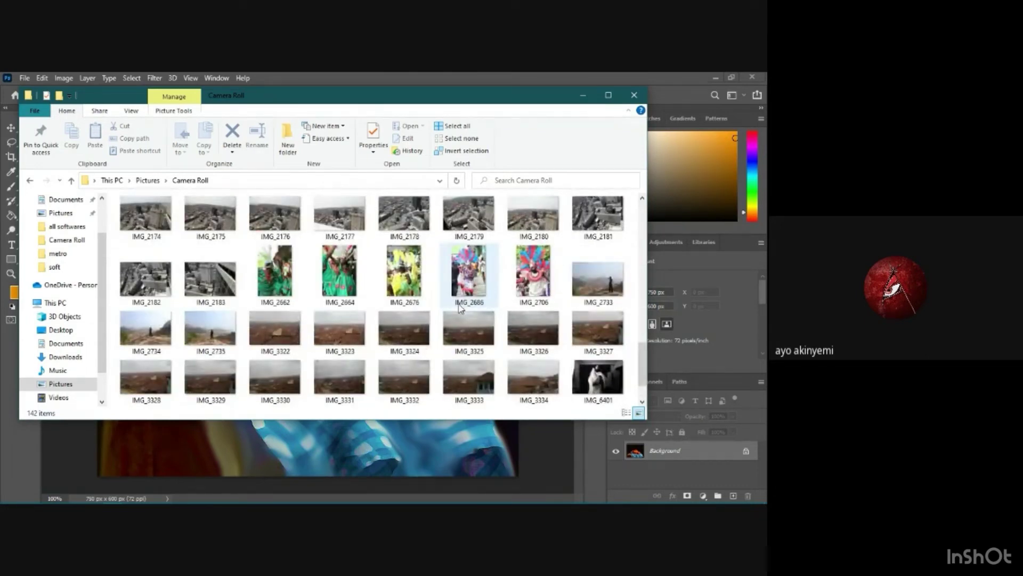
{"action": "scroll", "coordinate": [460, 308], "scroll_direction": "down", "scroll_amount": 1}
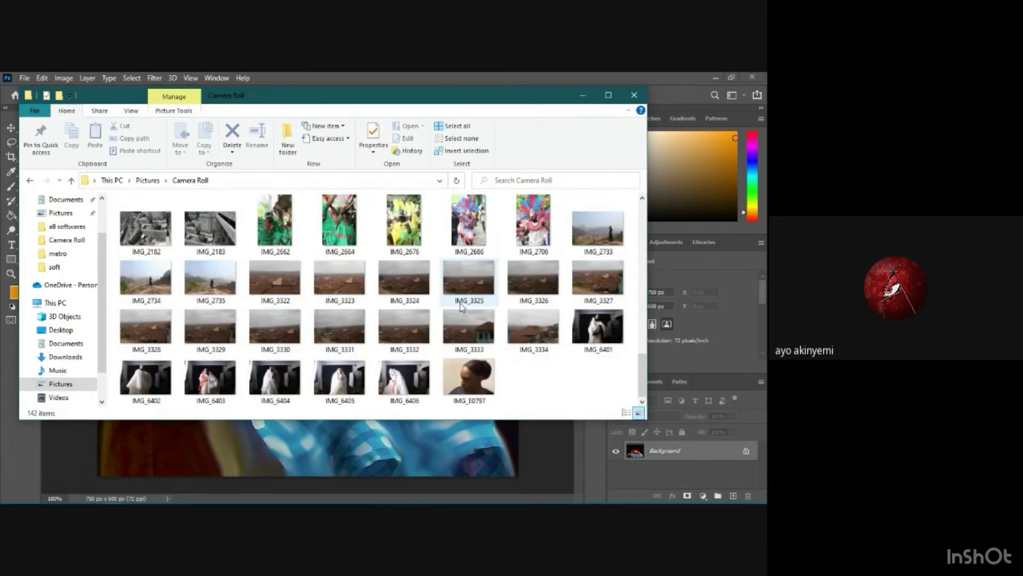
{"action": "left_click", "coordinate": [278, 281]}
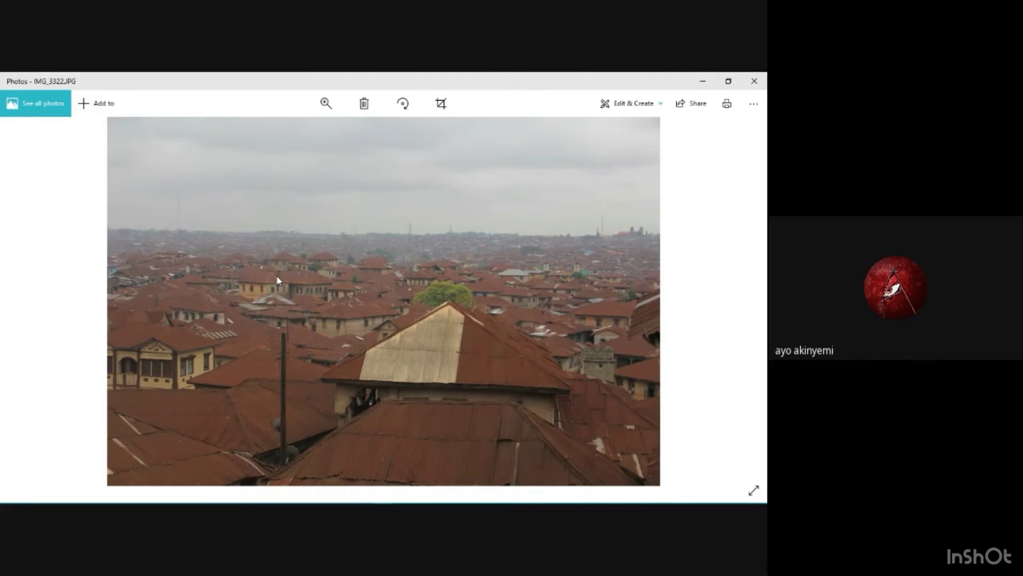
Step back through the Camera Roll photos to the aerial city shot IMG_2181
{"action": "left_click", "coordinate": [760, 79]}
{"action": "left_click", "coordinate": [28, 302]}
{"action": "left_click", "coordinate": [27, 302]}
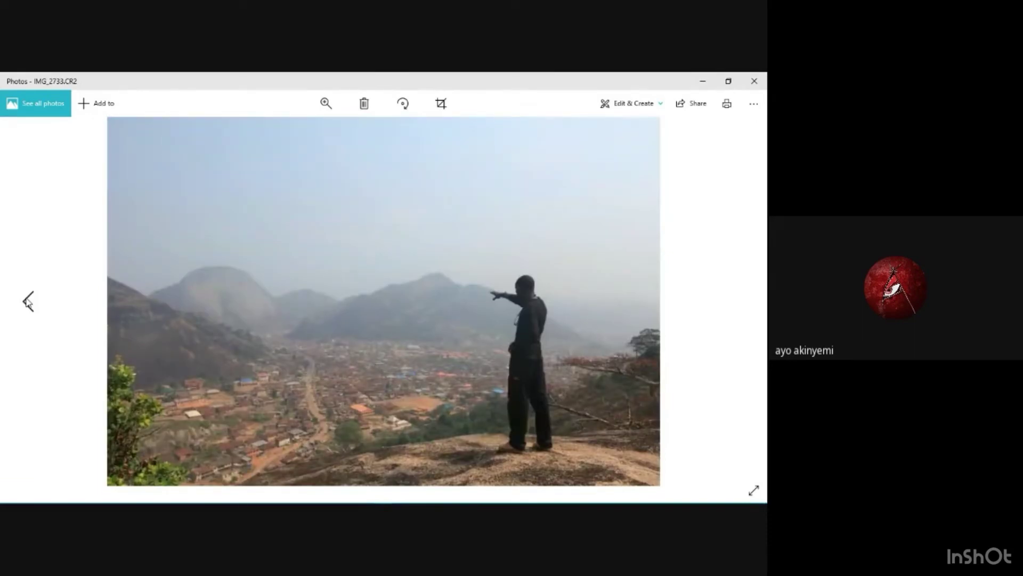
{"action": "left_click", "coordinate": [27, 302]}
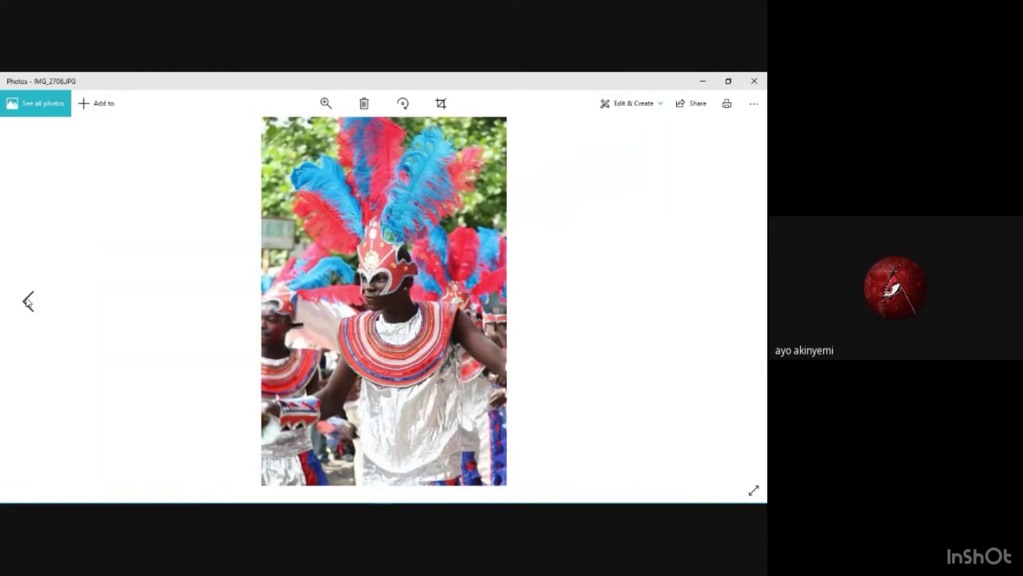
{"action": "left_click", "coordinate": [28, 302]}
{"action": "left_click", "coordinate": [28, 302]}
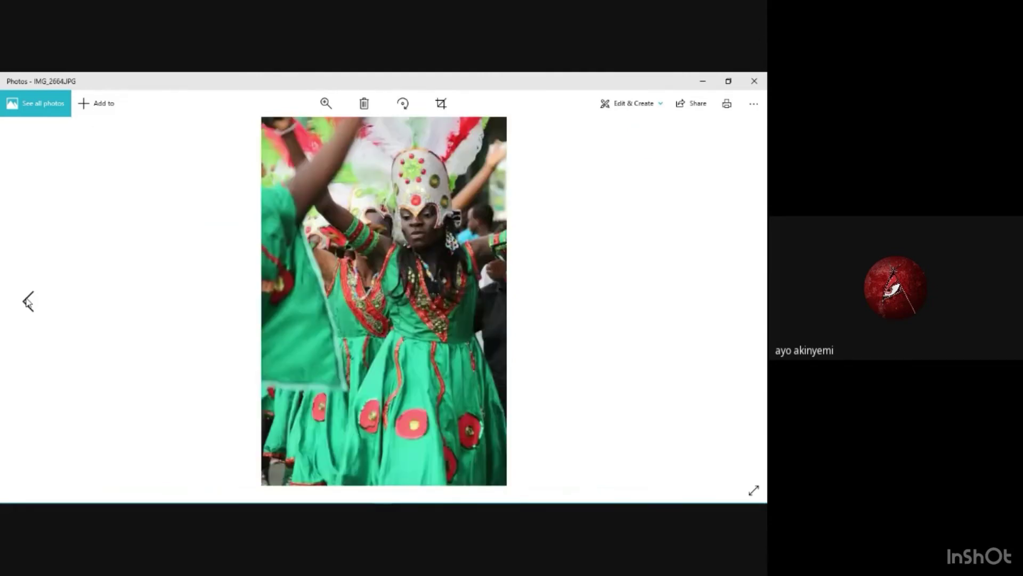
{"action": "left_click", "coordinate": [28, 301]}
{"action": "left_click", "coordinate": [28, 302]}
{"action": "left_click", "coordinate": [28, 302]}
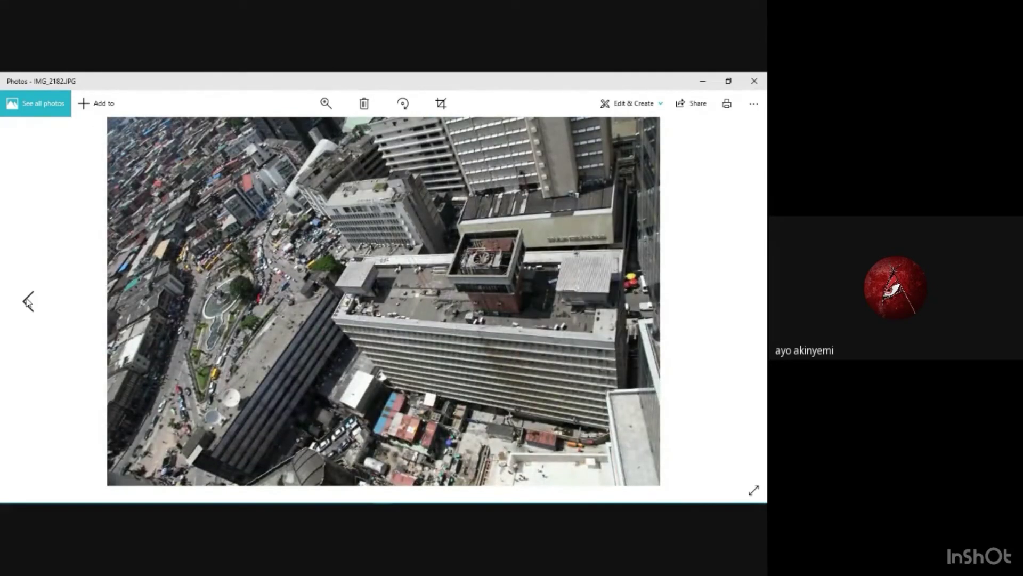
{"action": "left_click", "coordinate": [27, 302]}
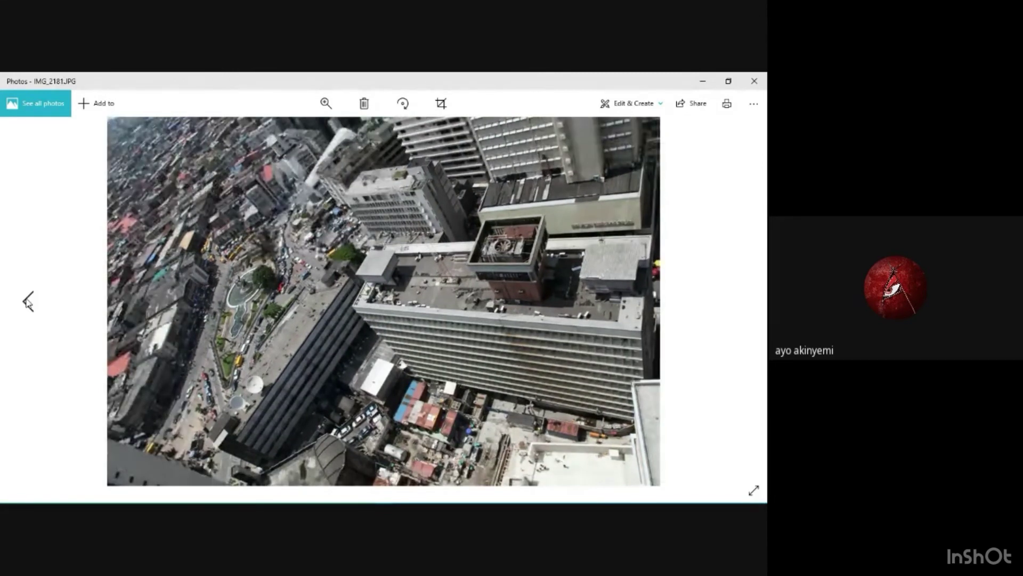
Close the photo viewer and hide the Camera Roll Explorer window
{"action": "left_click", "coordinate": [761, 78]}
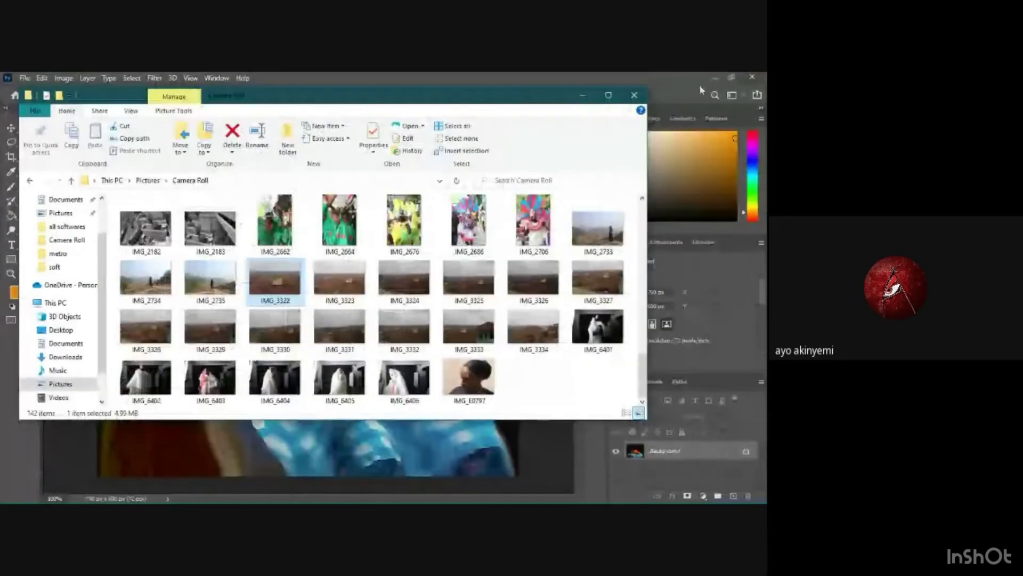
{"action": "left_click", "coordinate": [585, 95]}
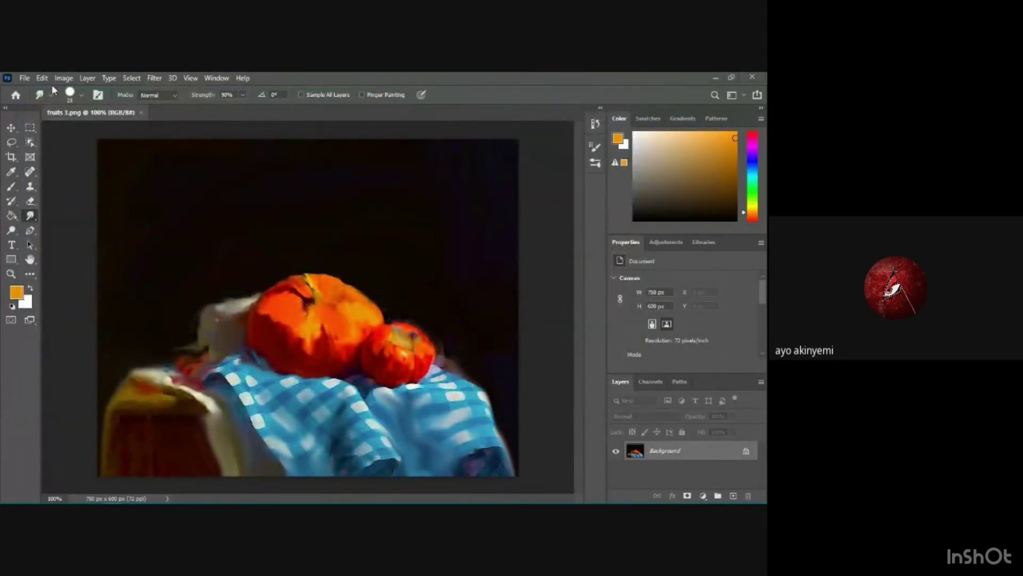
{"action": "left_click", "coordinate": [24, 77]}
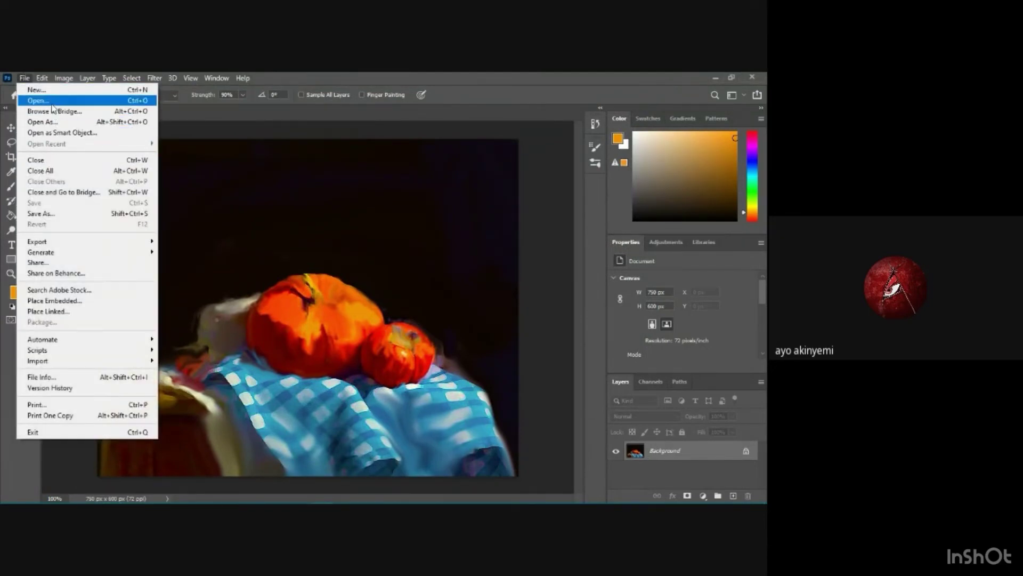
{"action": "key", "text": "Escape"}
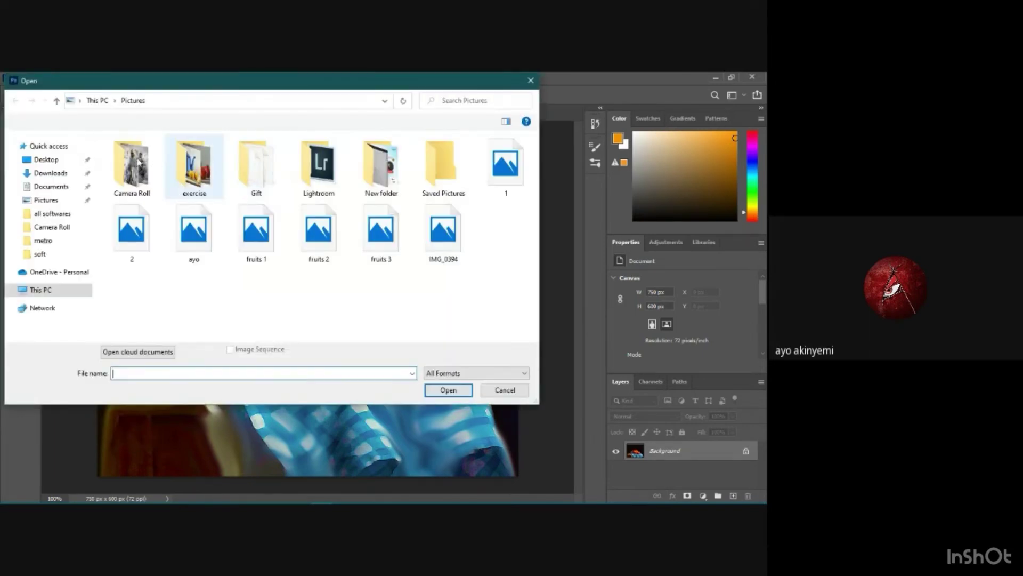
Open DSC_0100.JPG, the street photo, from the Camera Roll folder
{"action": "double_click", "coordinate": [129, 167]}
{"action": "scroll", "coordinate": [415, 250], "scroll_direction": "down", "scroll_amount": 3}
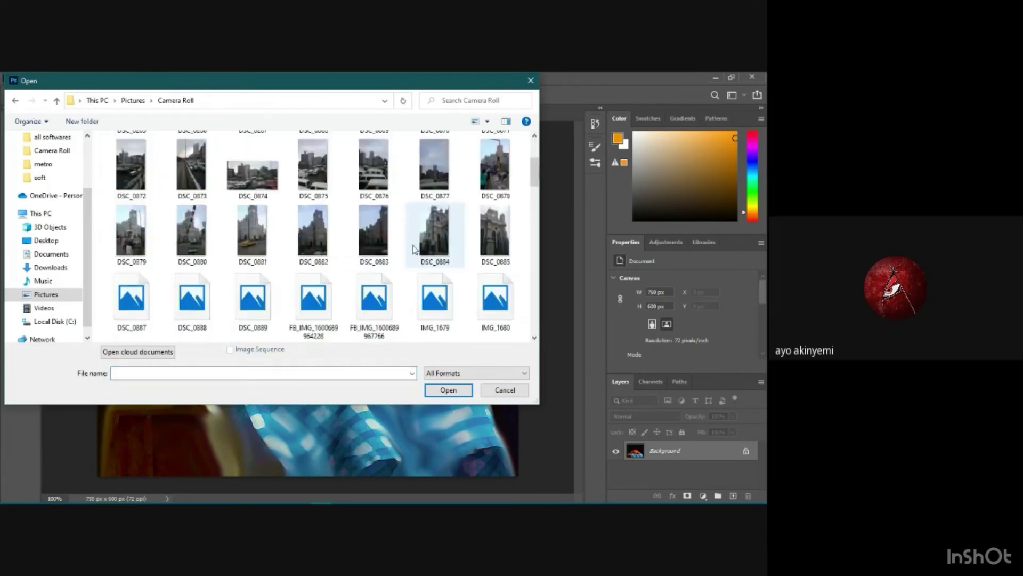
{"action": "scroll", "coordinate": [415, 249], "scroll_direction": "down", "scroll_amount": 10}
{"action": "scroll", "coordinate": [414, 249], "scroll_direction": "up", "scroll_amount": 10}
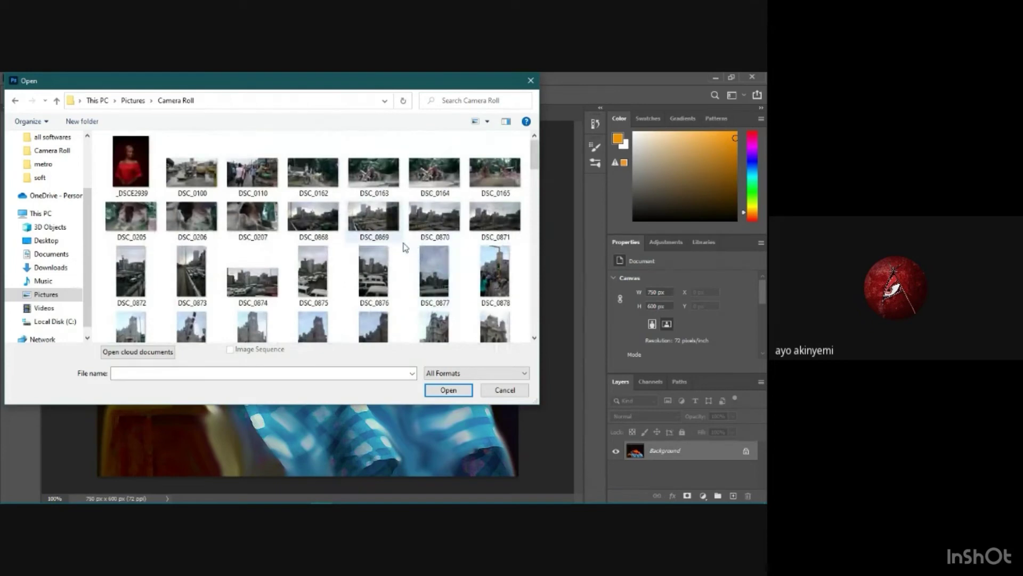
{"action": "left_click", "coordinate": [189, 176]}
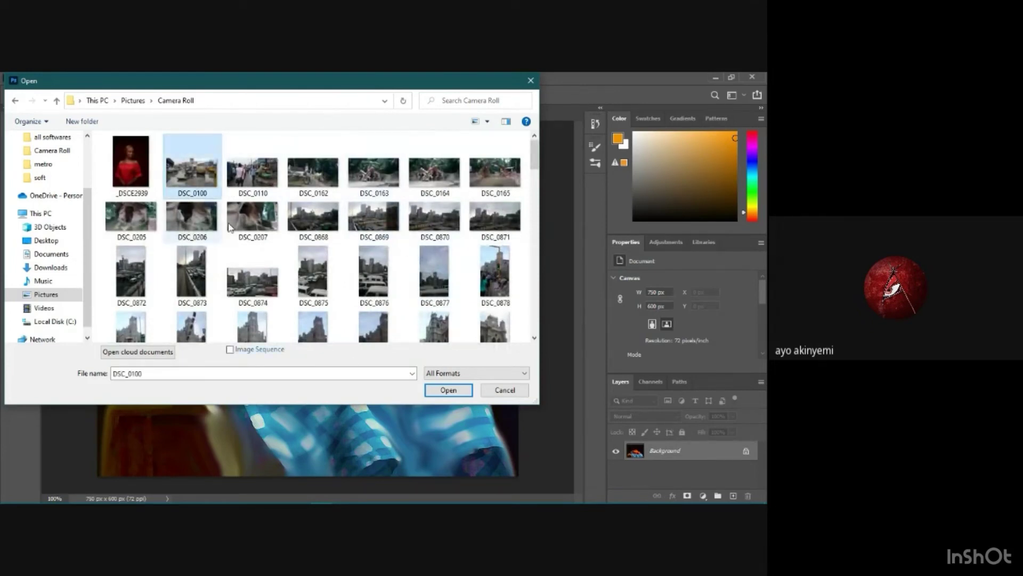
{"action": "left_click", "coordinate": [443, 391]}
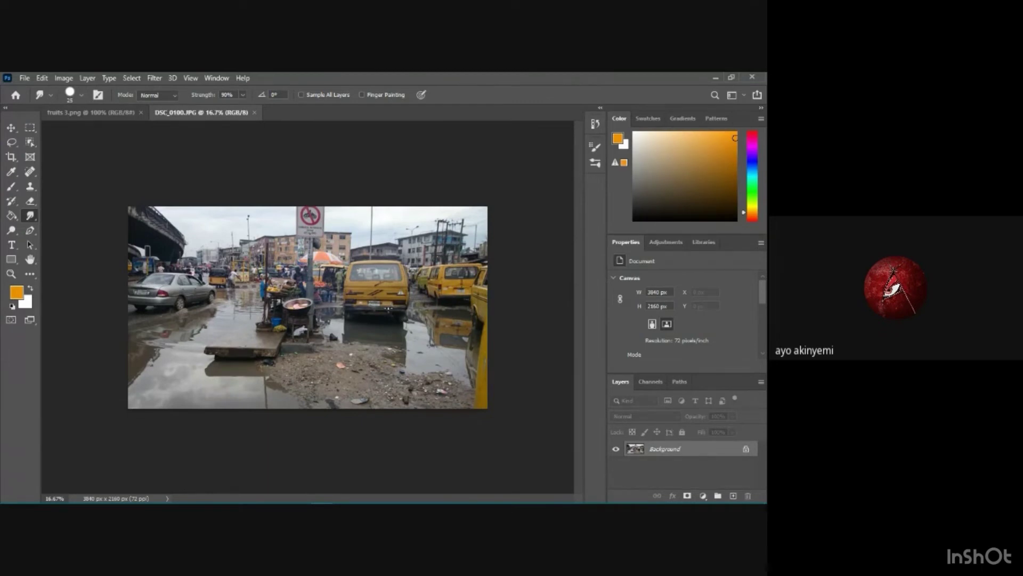
{"action": "key", "text": "ctrl+plus"}
{"action": "key", "text": "ctrl+plus"}
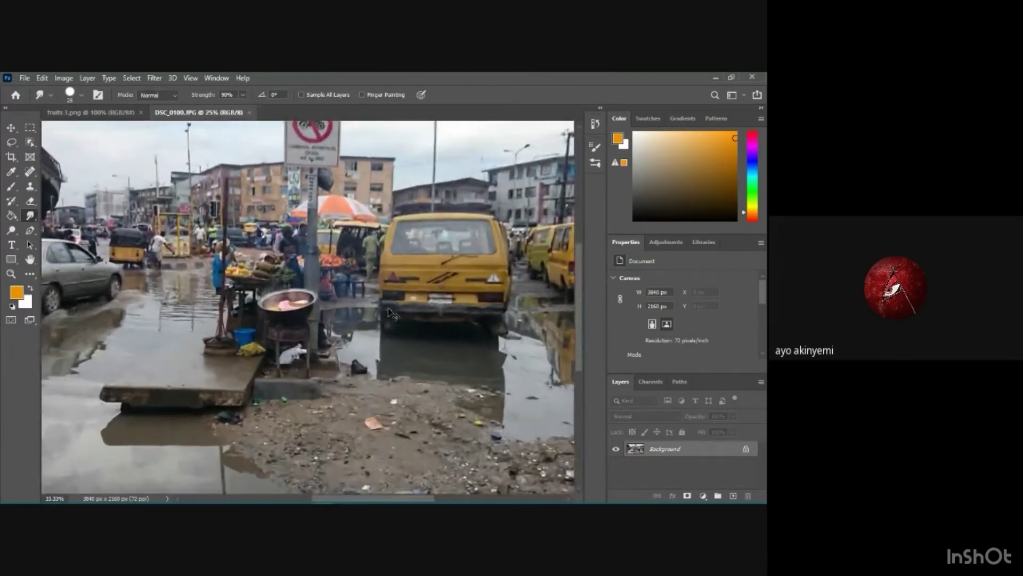
{"action": "key", "text": "ctrl+plus"}
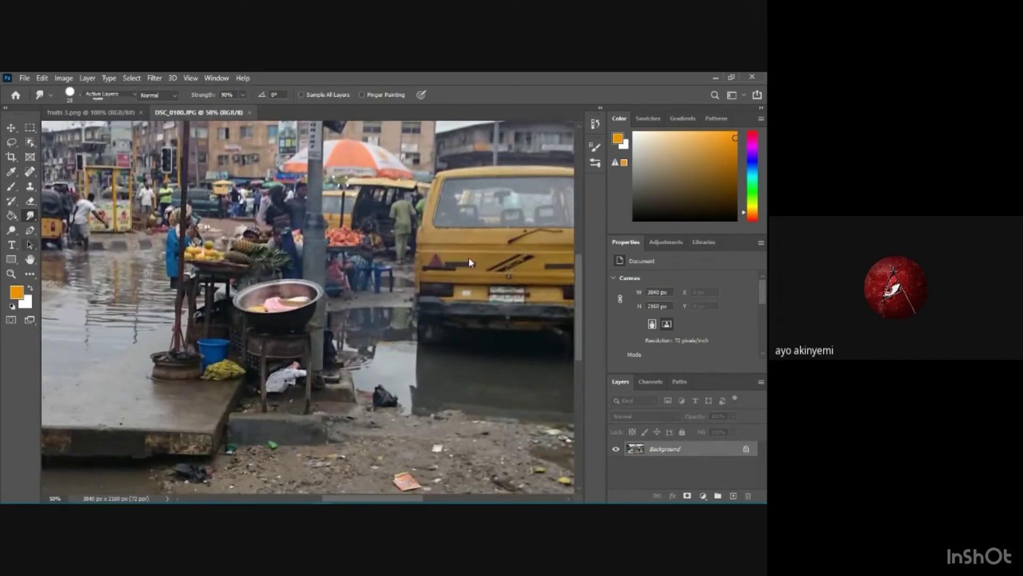
{"action": "left_click", "coordinate": [31, 245]}
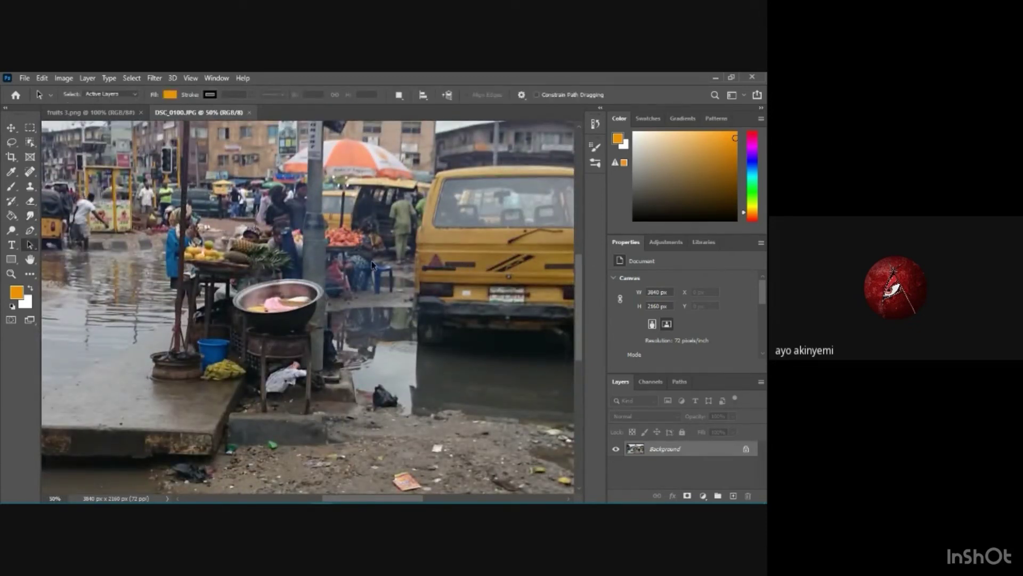
{"action": "left_click_drag", "start_coordinate": [402, 498], "coordinate": [354, 474]}
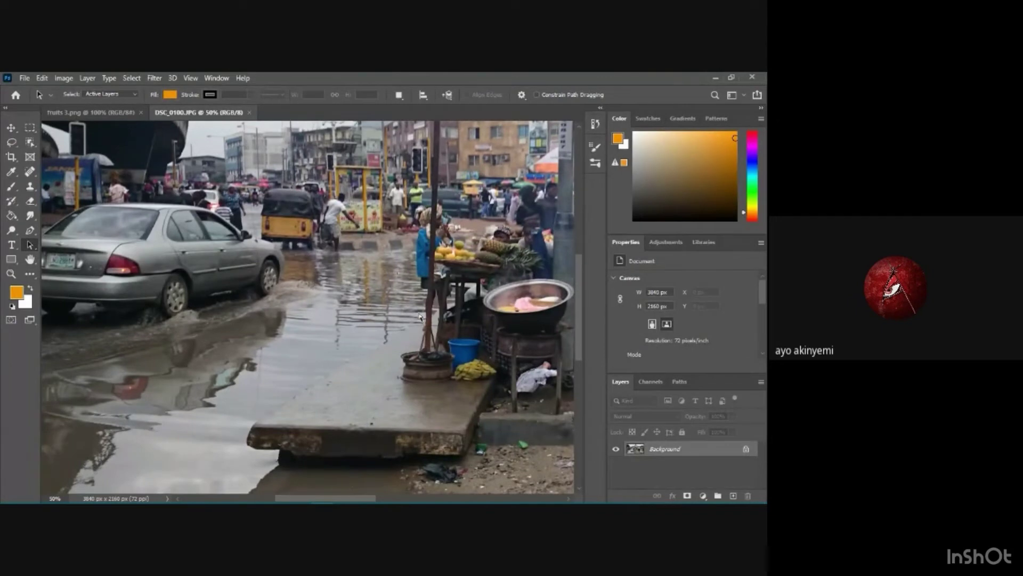
{"action": "scroll", "coordinate": [420, 317], "scroll_direction": "down", "scroll_amount": 5}
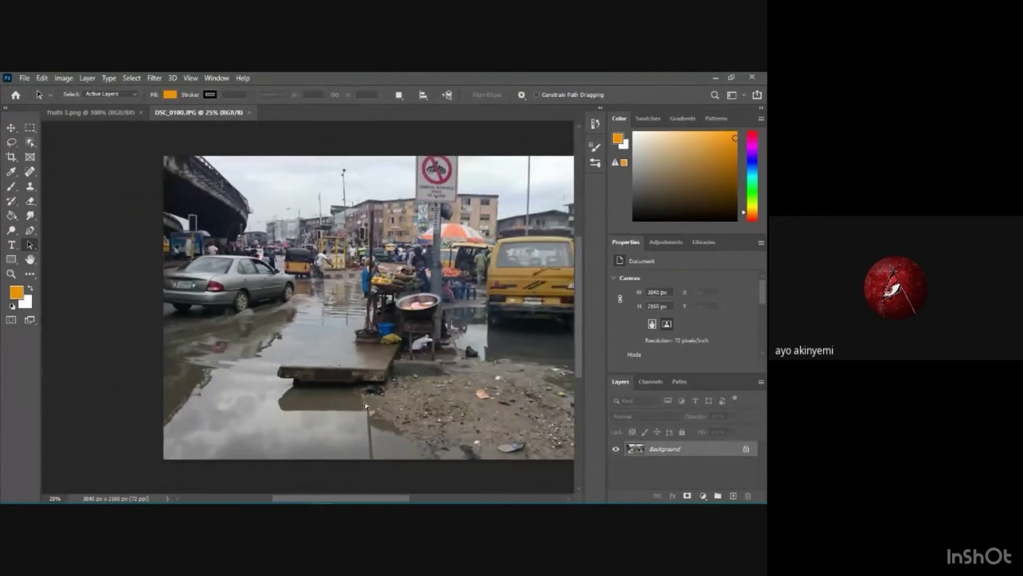
{"action": "scroll", "coordinate": [452, 348], "scroll_direction": "down", "scroll_amount": 1}
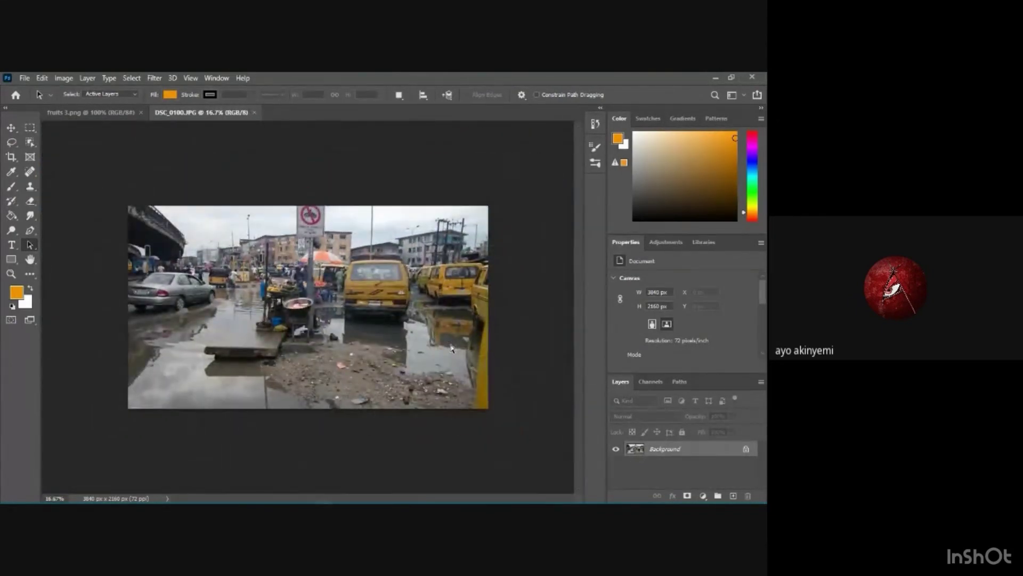
{"action": "scroll", "coordinate": [452, 348], "scroll_direction": "up", "scroll_amount": 1}
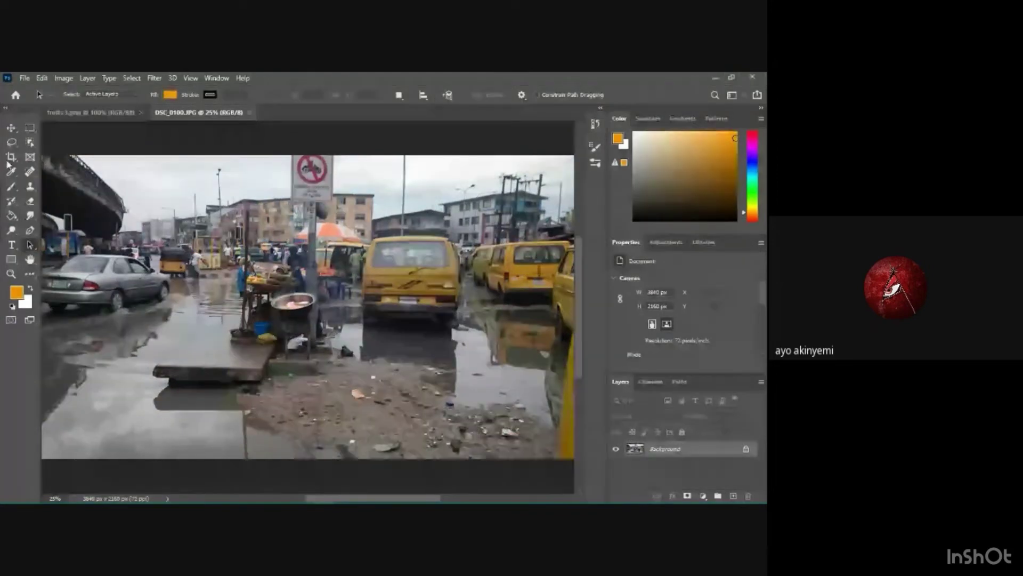
Crop off the left-hand grey car and debris-covered bottom, leaving 2498 × 1442 px
{"action": "left_click", "coordinate": [11, 185]}
{"action": "key", "text": "c"}
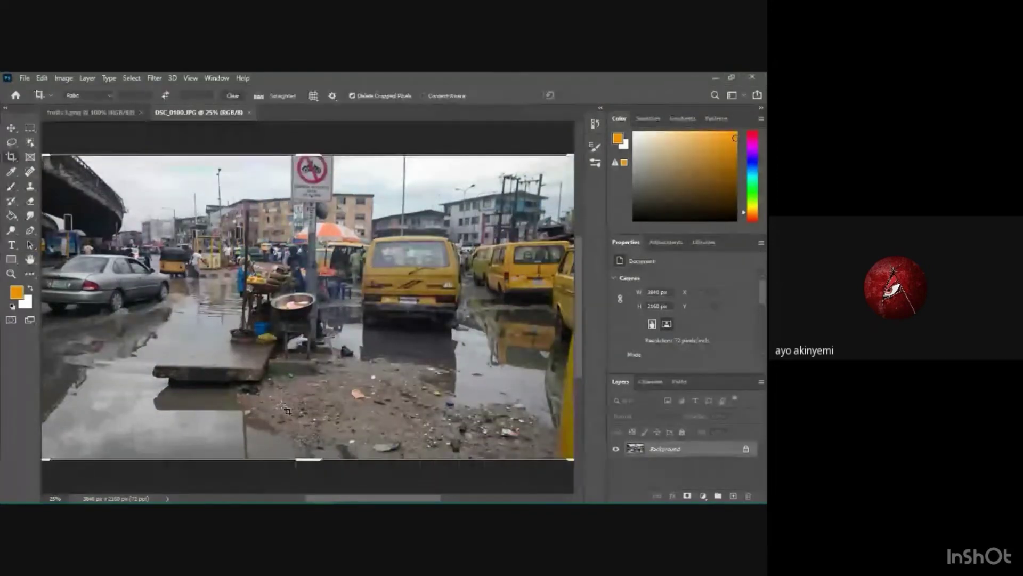
{"action": "key", "text": "ctrl+minus"}
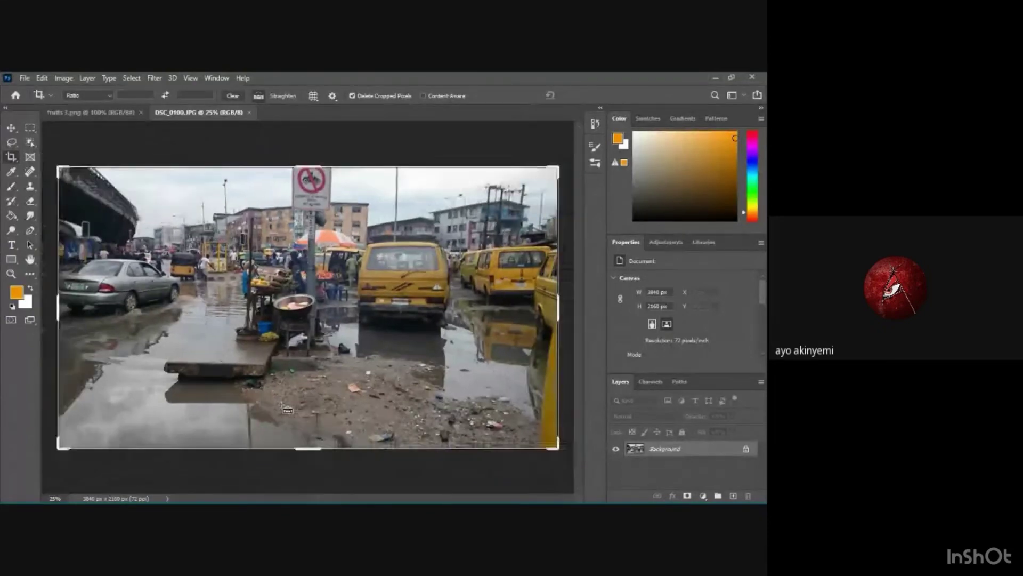
{"action": "key", "text": "ctrl+plus"}
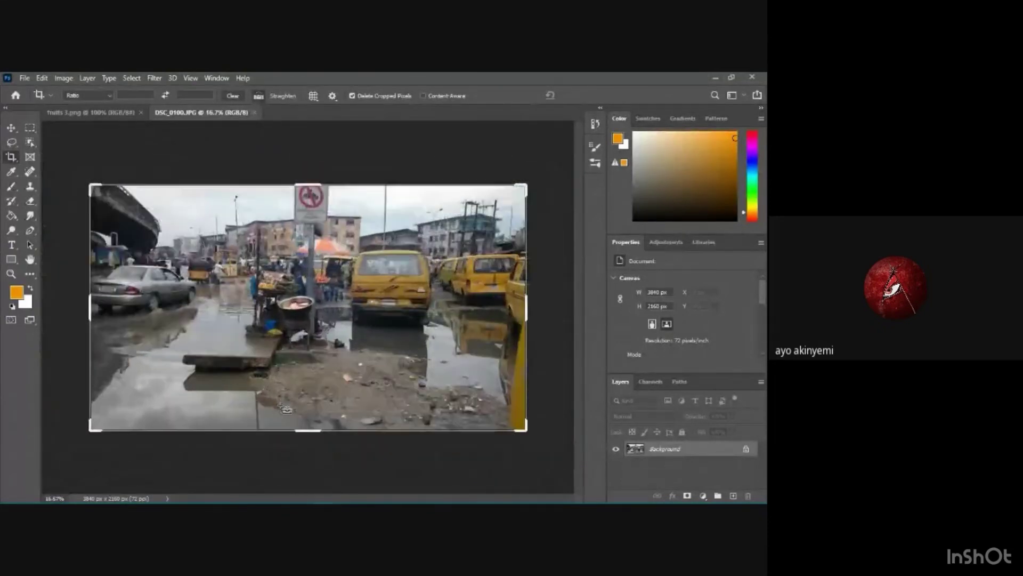
{"action": "key", "text": "ctrl+minus"}
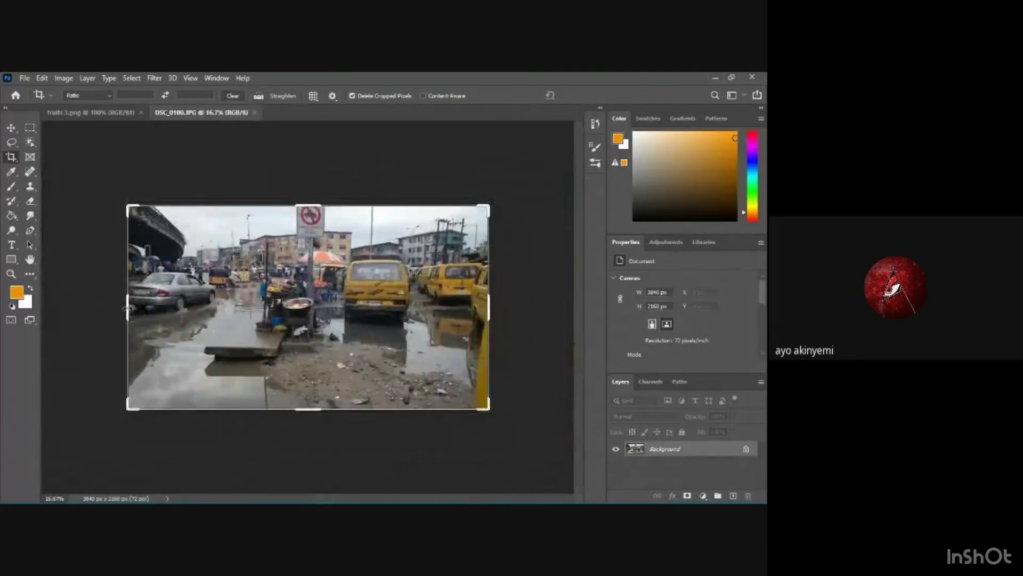
{"action": "left_click_drag", "start_coordinate": [128, 308], "coordinate": [215, 306]}
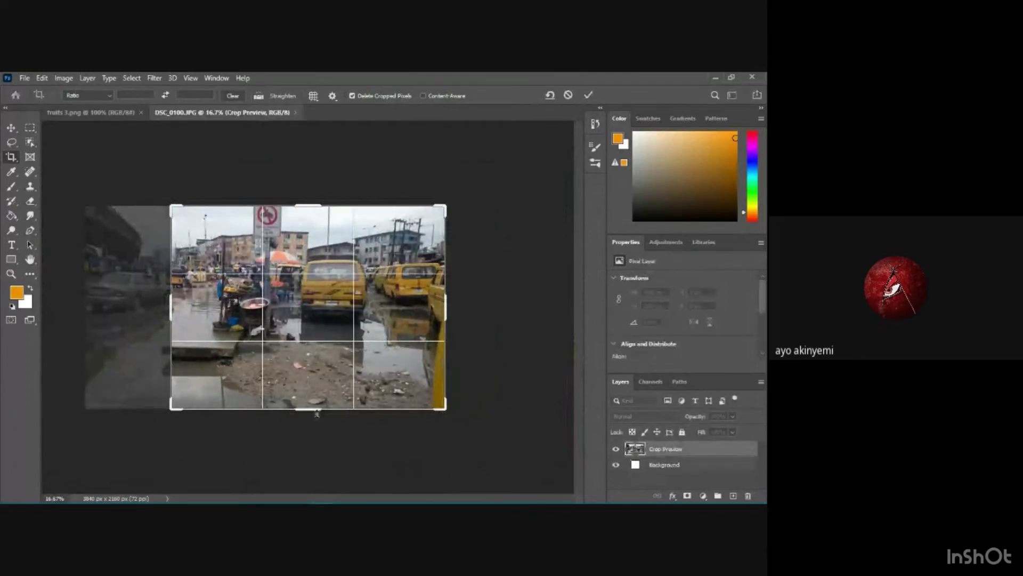
{"action": "left_click_drag", "start_coordinate": [315, 411], "coordinate": [317, 356]}
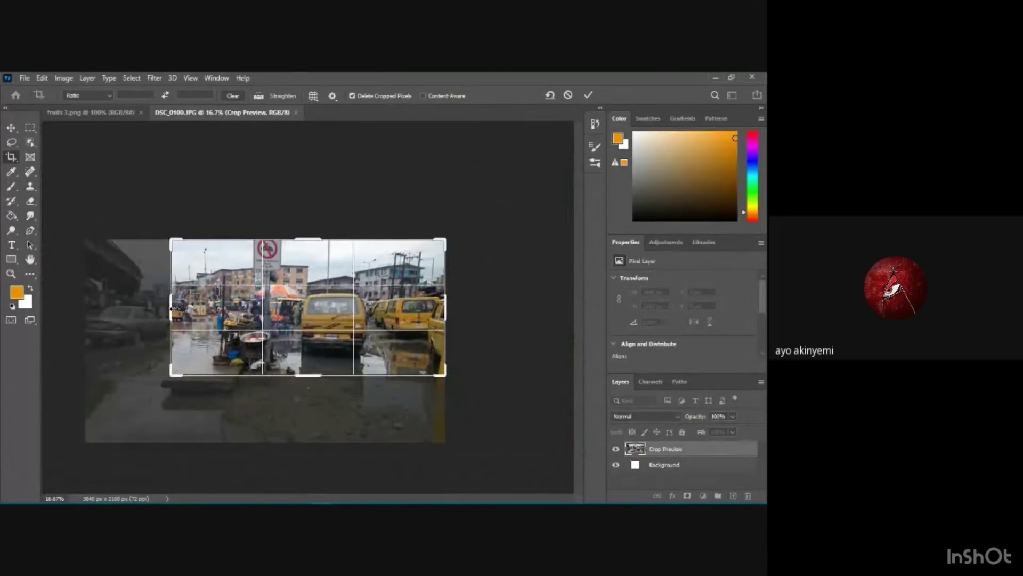
{"action": "left_click_drag", "start_coordinate": [171, 309], "coordinate": [191, 309]}
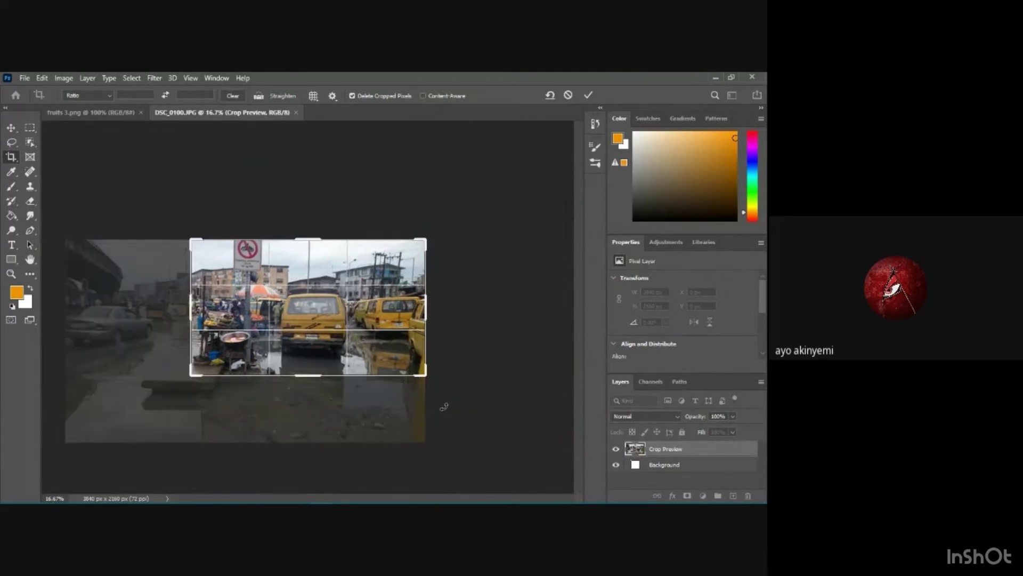
{"action": "key", "text": "Return"}
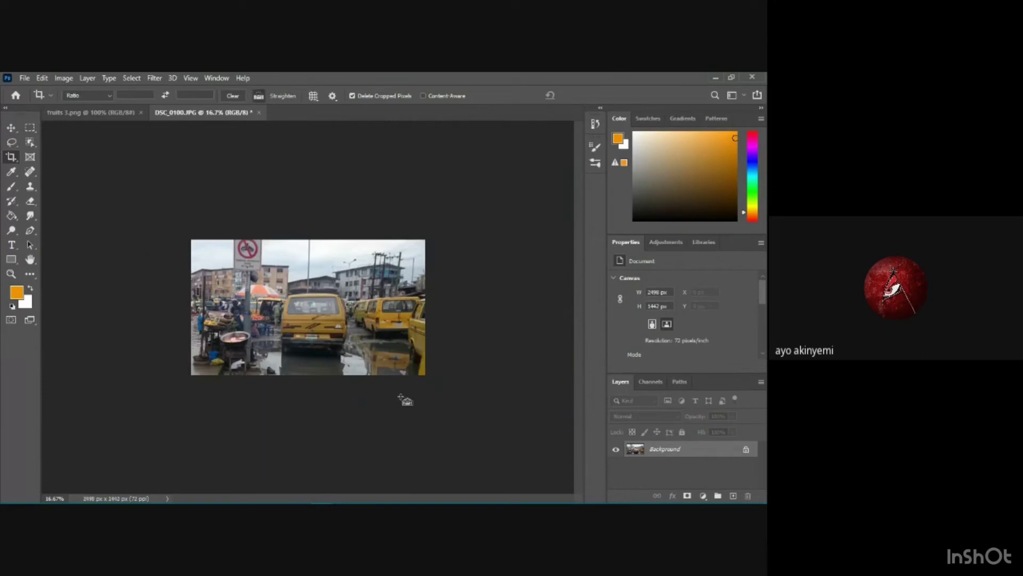
{"action": "key", "text": "ctrl+plus"}
{"action": "key", "text": "ctrl+plus"}
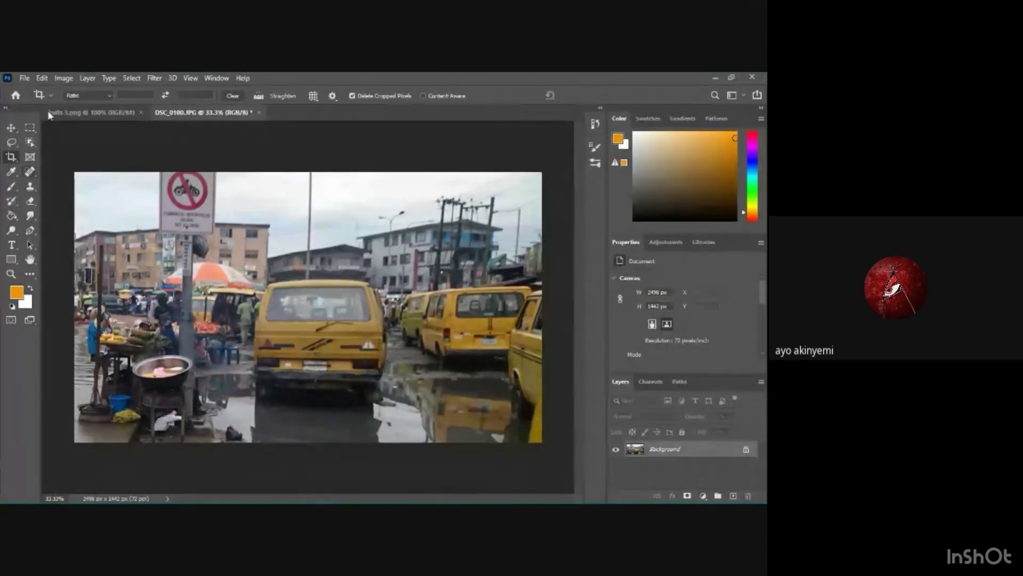
Apply Levels to the photo with input black 23, midtones 1.04 and white 200
{"action": "left_click", "coordinate": [30, 245]}
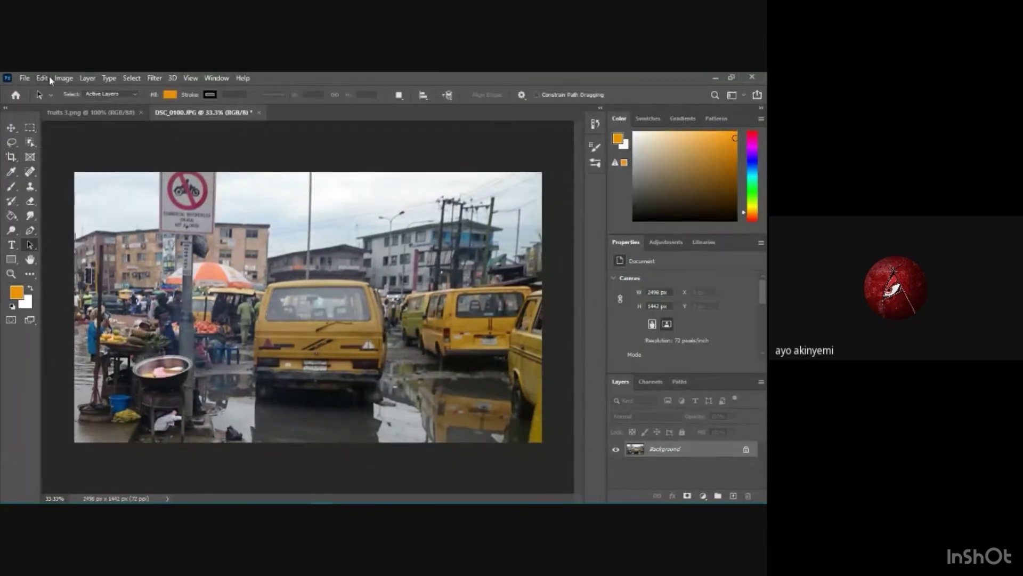
{"action": "left_click", "coordinate": [63, 77]}
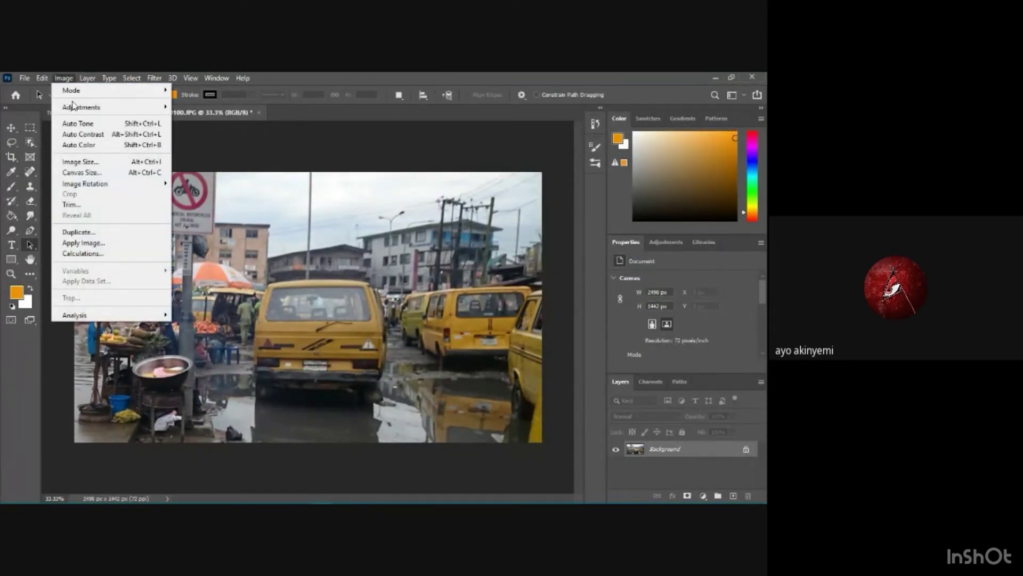
{"action": "mouse_move", "coordinate": [74, 106]}
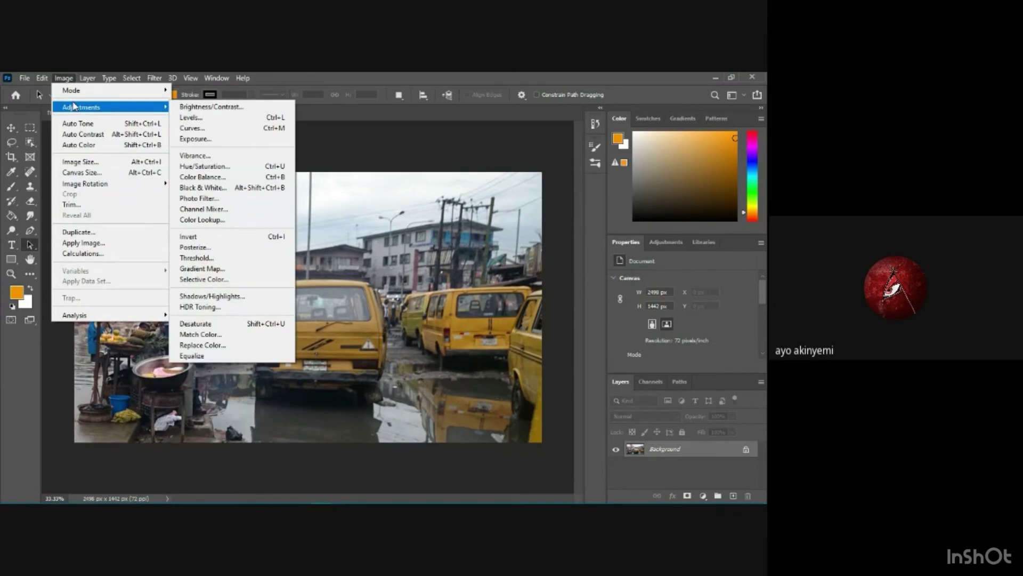
{"action": "left_click", "coordinate": [216, 117]}
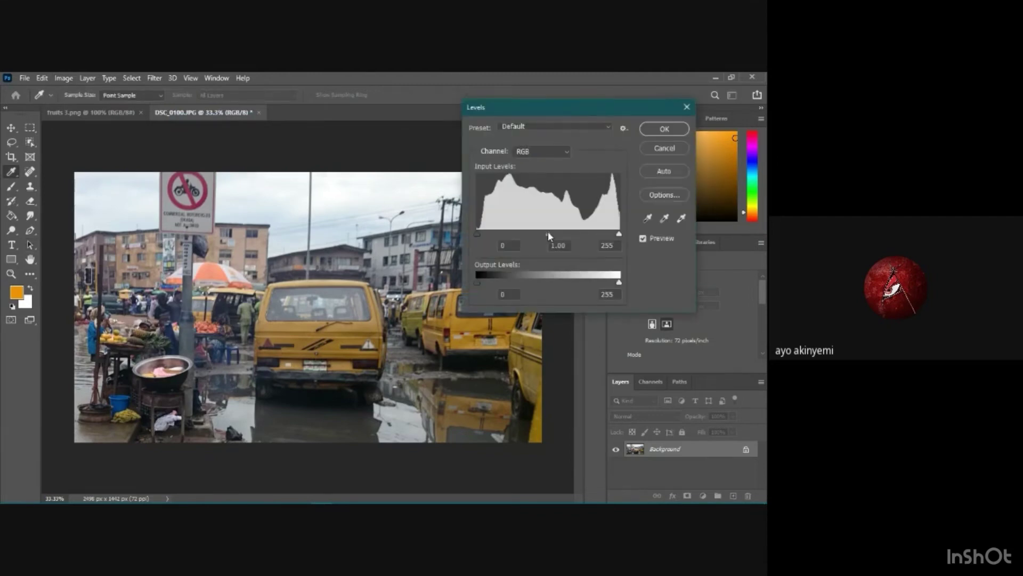
{"action": "mouse_move", "coordinate": [548, 233]}
{"action": "left_mouse_down"}
{"action": "mouse_move", "coordinate": [612, 235]}
{"action": "mouse_move", "coordinate": [485, 235]}
{"action": "mouse_move", "coordinate": [537, 233]}
{"action": "left_mouse_up"}
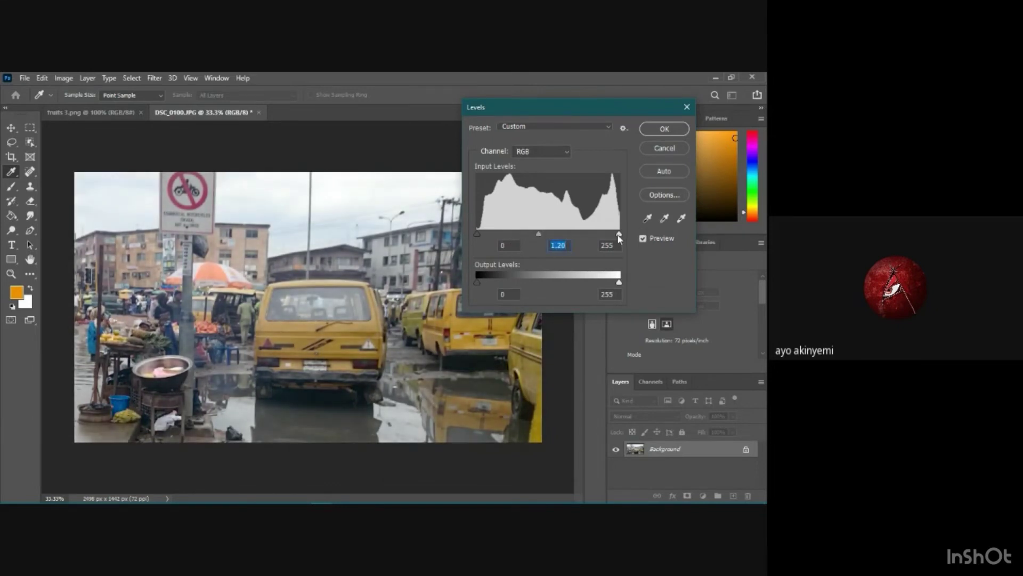
{"action": "left_click_drag", "start_coordinate": [619, 234], "coordinate": [589, 242]}
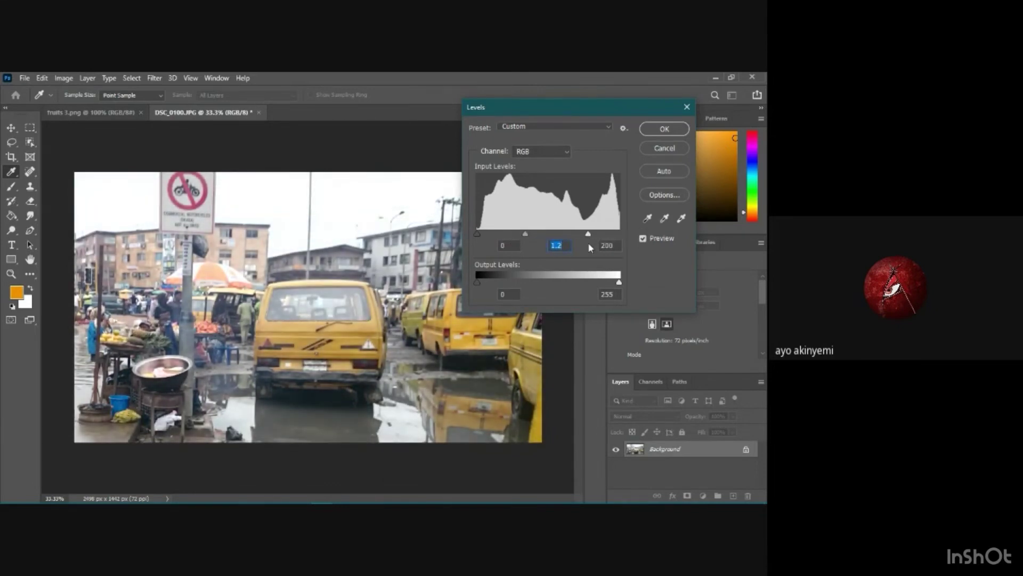
{"action": "left_click_drag", "start_coordinate": [477, 234], "coordinate": [491, 234]}
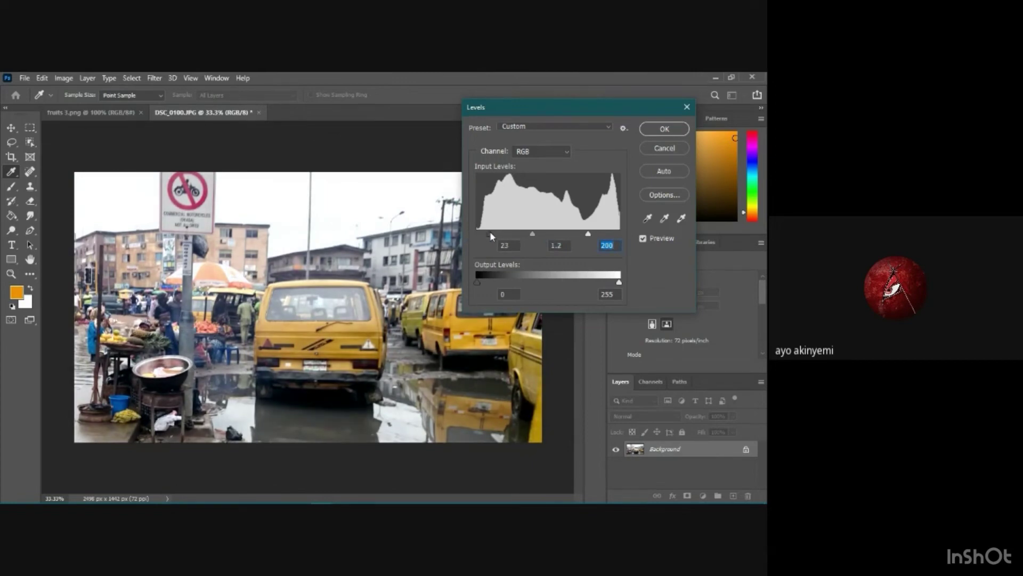
{"action": "left_click", "coordinate": [490, 234]}
{"action": "left_click_drag", "start_coordinate": [533, 234], "coordinate": [537, 233]}
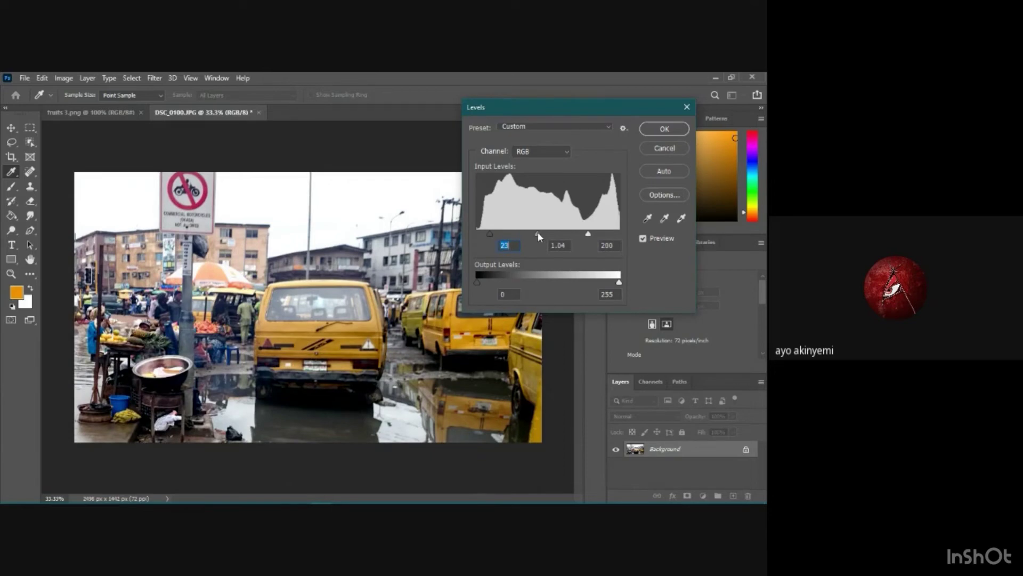
{"action": "left_click", "coordinate": [537, 232]}
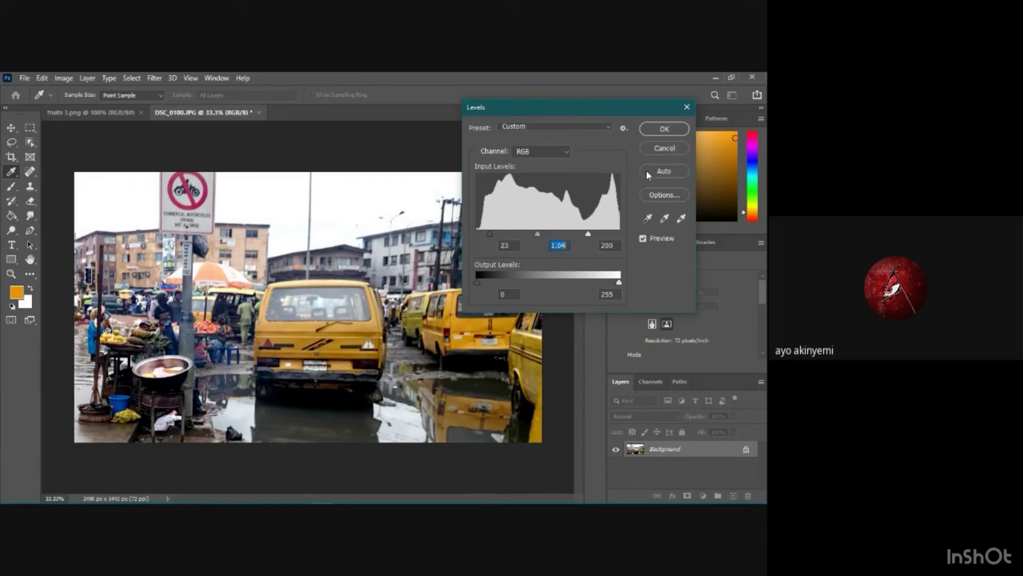
{"action": "left_click", "coordinate": [664, 130]}
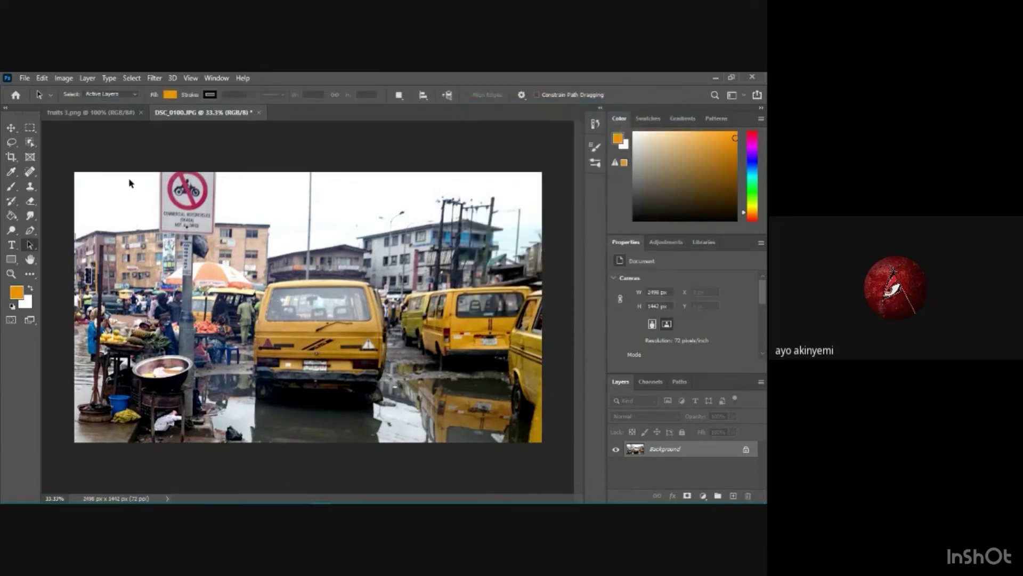
Apply an Exposure adjustment of +0.61 with offset -0.0138 and gamma 0.90
{"action": "left_click", "coordinate": [70, 79]}
{"action": "mouse_move", "coordinate": [69, 106]}
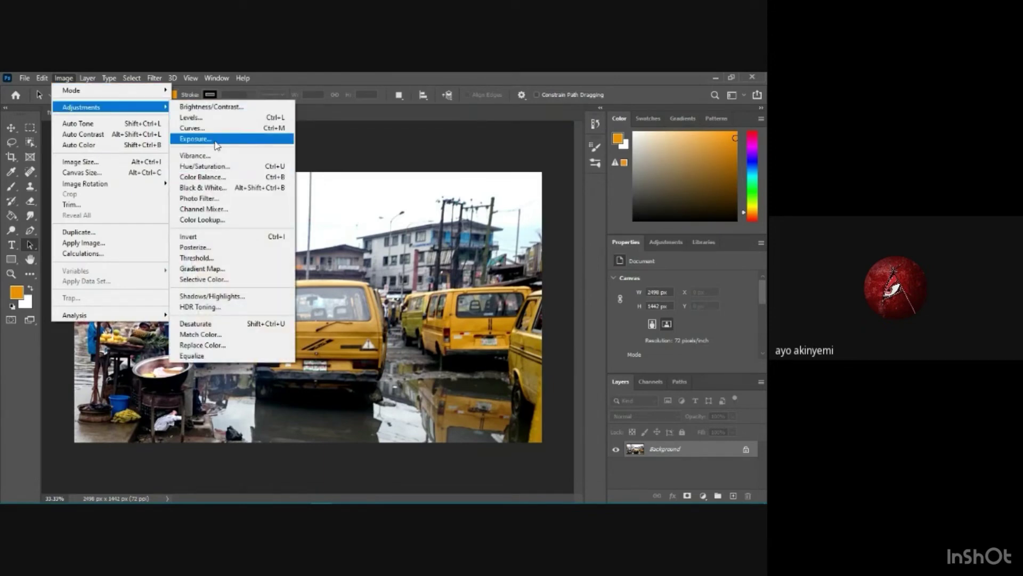
{"action": "left_click", "coordinate": [216, 139]}
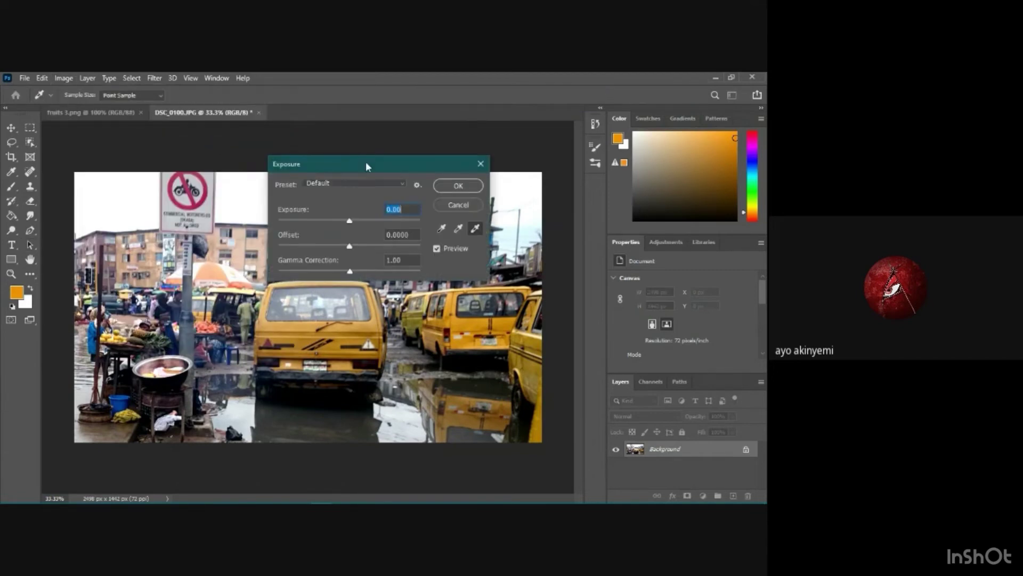
{"action": "left_click_drag", "start_coordinate": [367, 165], "coordinate": [567, 134]}
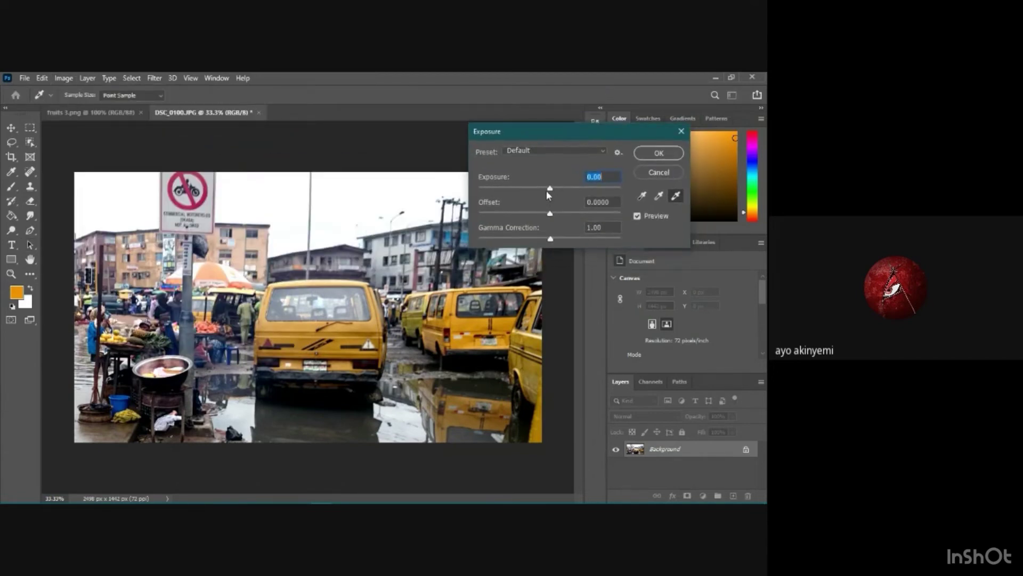
{"action": "mouse_move", "coordinate": [549, 188]}
{"action": "left_mouse_down"}
{"action": "mouse_move", "coordinate": [561, 188]}
{"action": "mouse_move", "coordinate": [539, 191]}
{"action": "mouse_move", "coordinate": [558, 193]}
{"action": "left_mouse_up"}
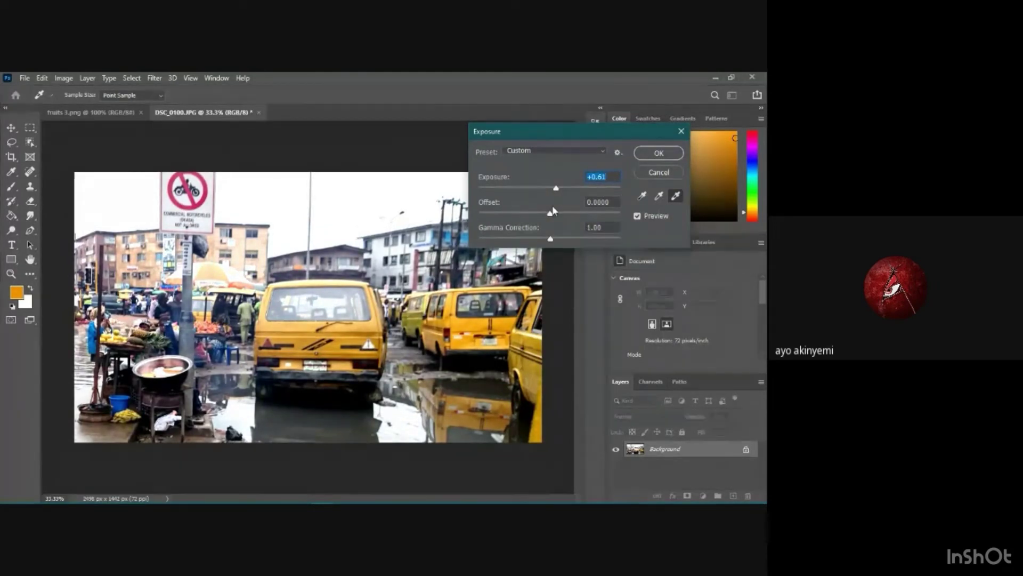
{"action": "left_click_drag", "start_coordinate": [551, 213], "coordinate": [556, 241]}
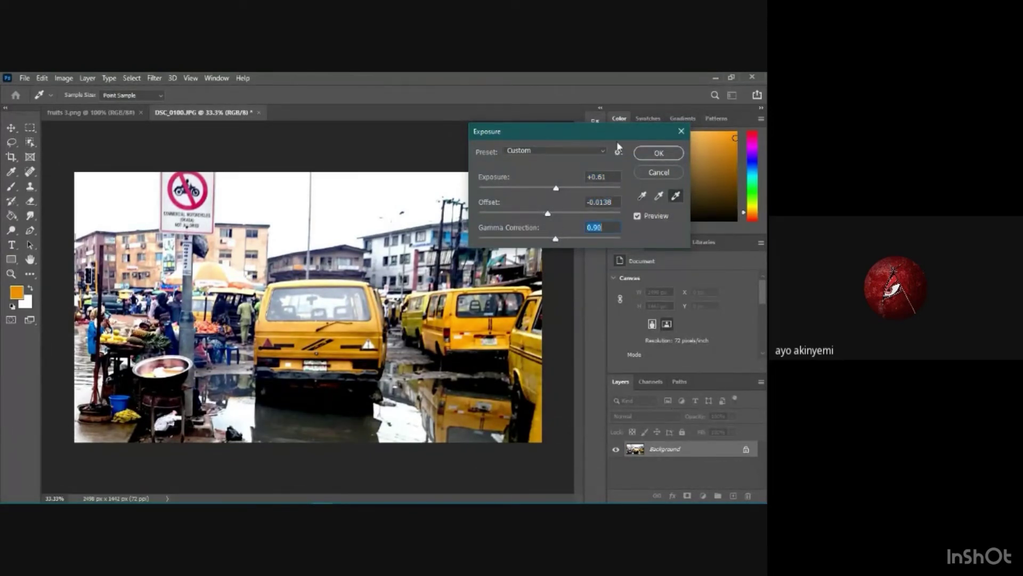
{"action": "left_click", "coordinate": [658, 153]}
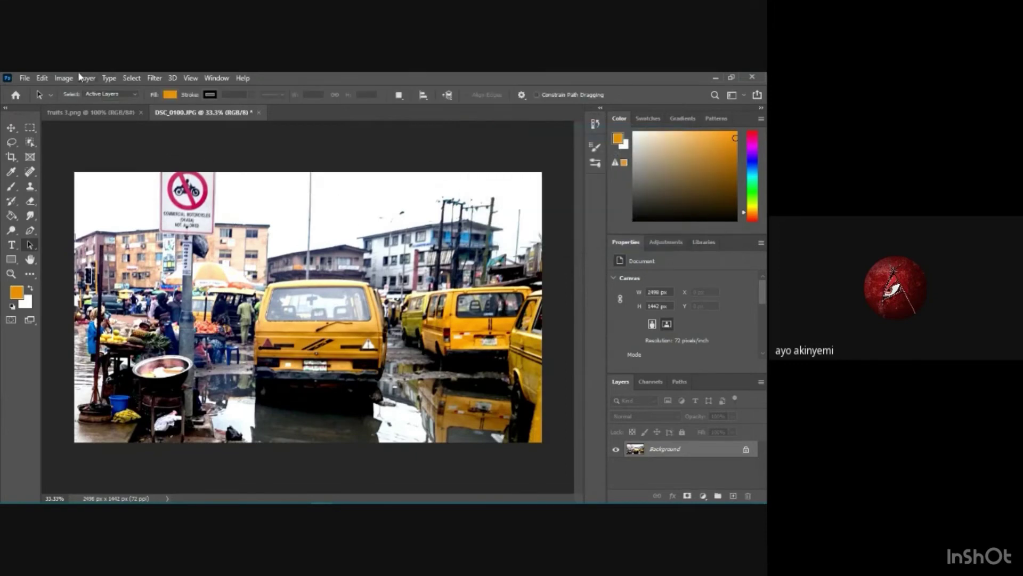
Apply a Vibrance adjustment with saturation pushed to the maximum +100
{"action": "left_click", "coordinate": [63, 78]}
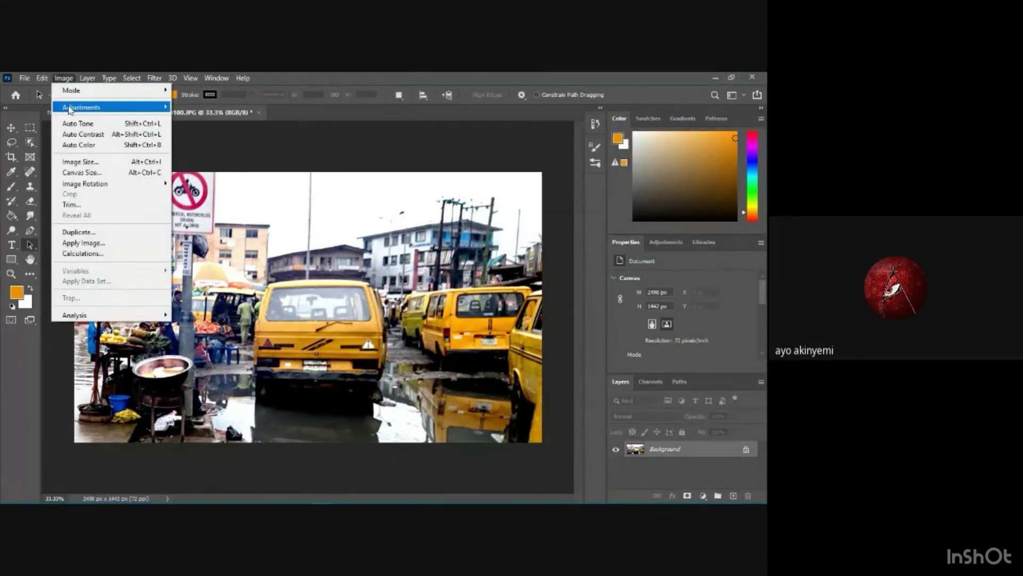
{"action": "mouse_move", "coordinate": [70, 109]}
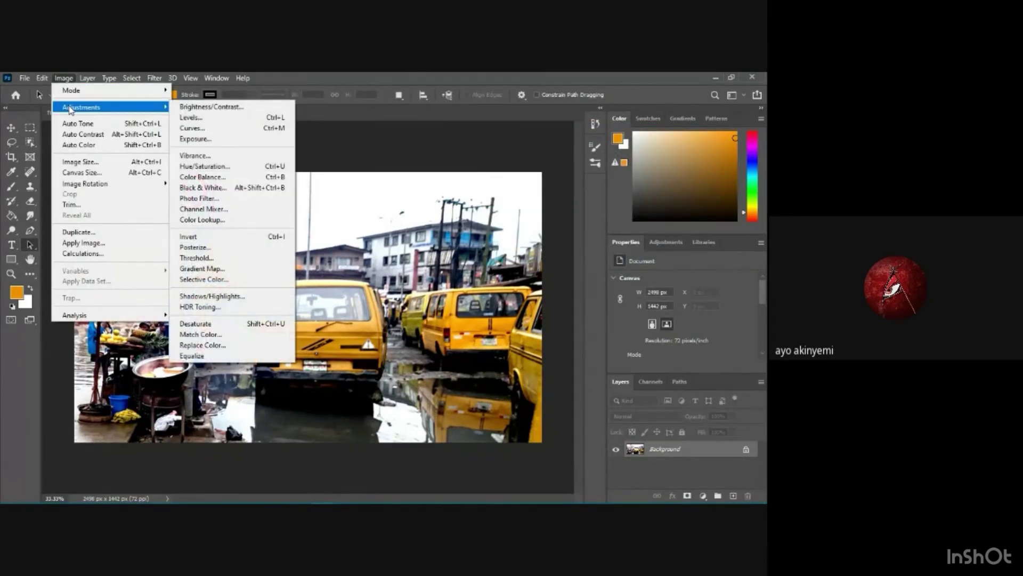
{"action": "left_click", "coordinate": [225, 159]}
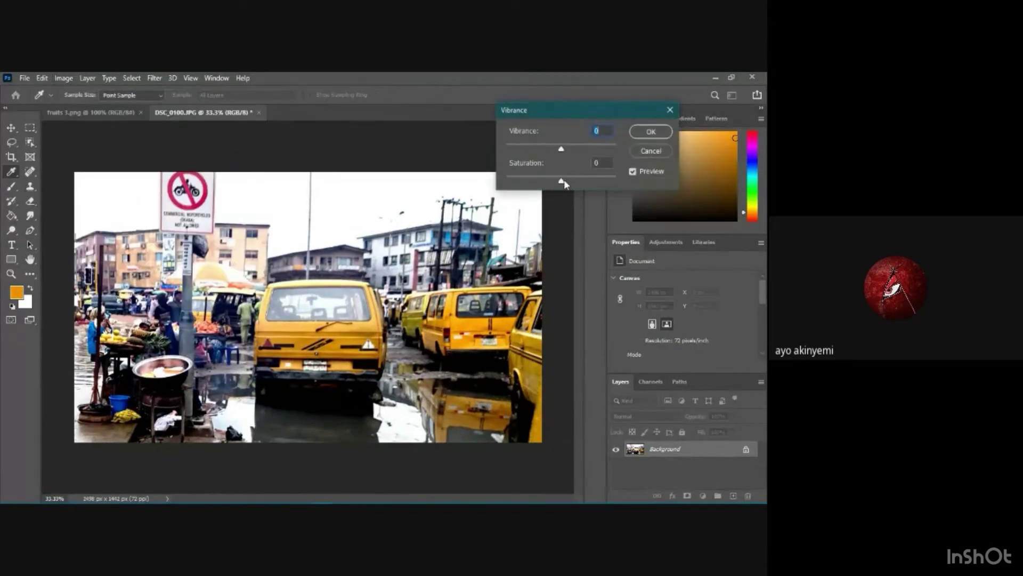
{"action": "left_click_drag", "start_coordinate": [562, 180], "coordinate": [673, 190]}
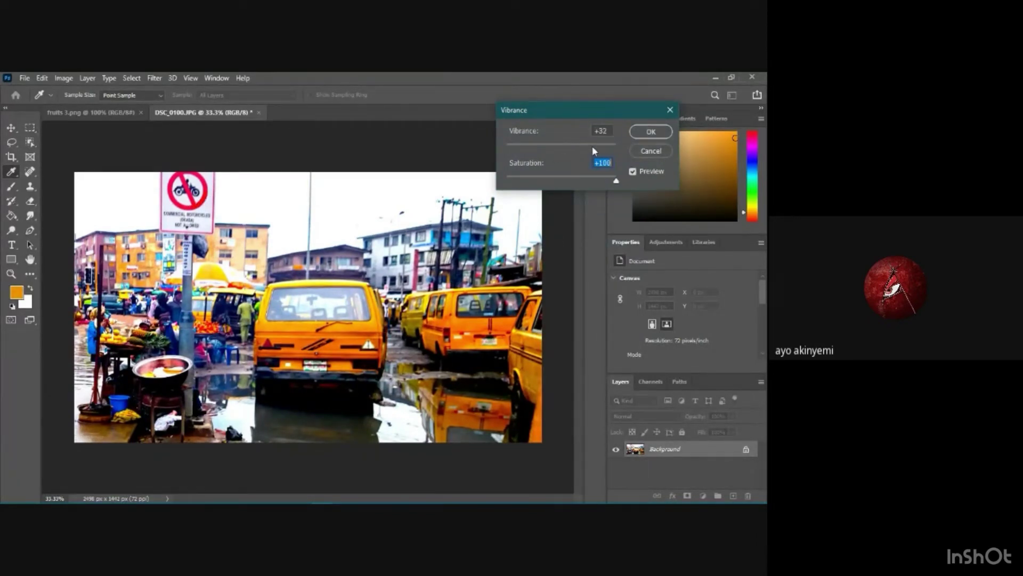
{"action": "left_click", "coordinate": [653, 132]}
{"action": "key", "text": "a"}
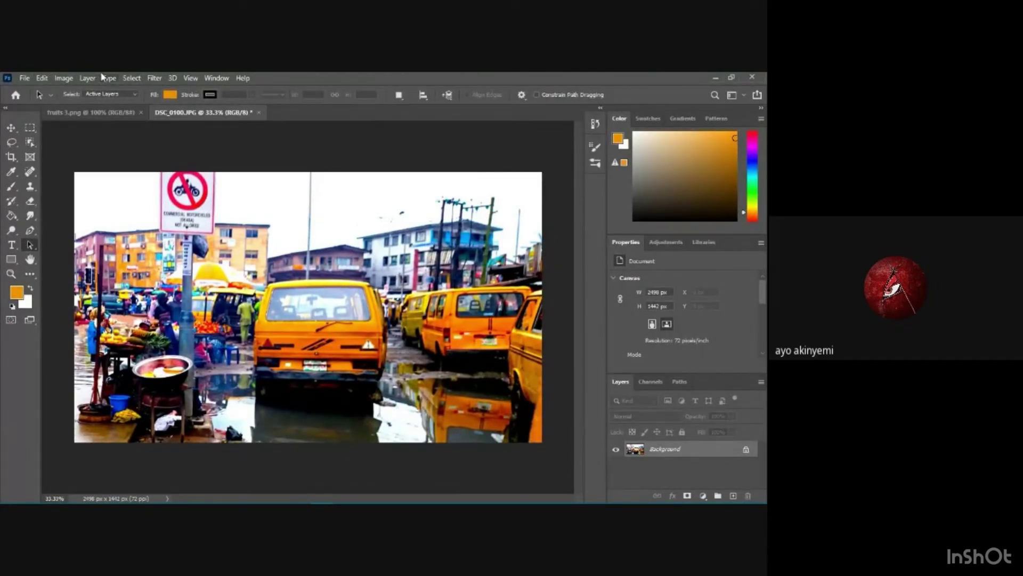
Browse the Image Adjustments menu and close it without applying anything
{"action": "left_click", "coordinate": [55, 78]}
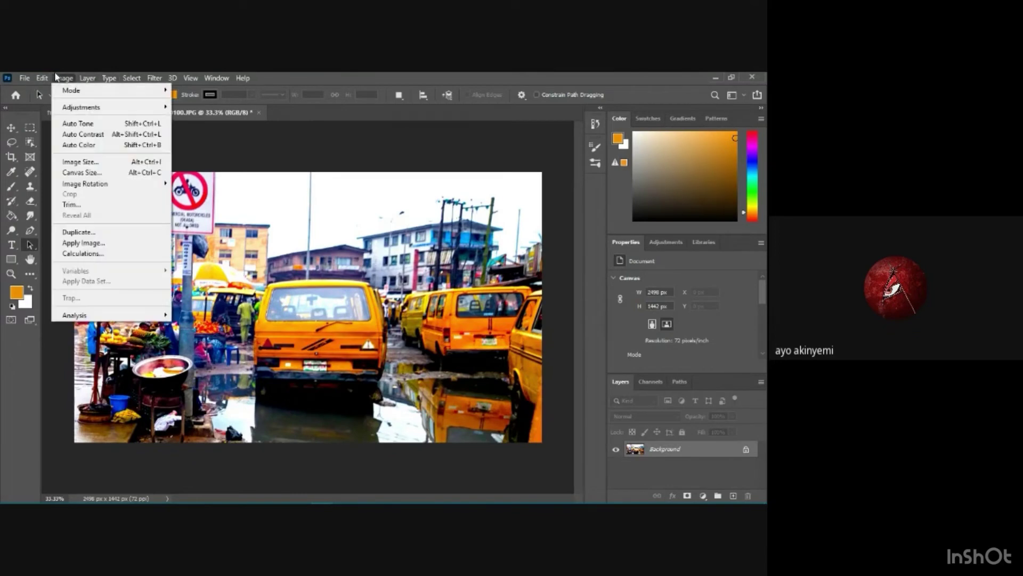
{"action": "mouse_move", "coordinate": [80, 108]}
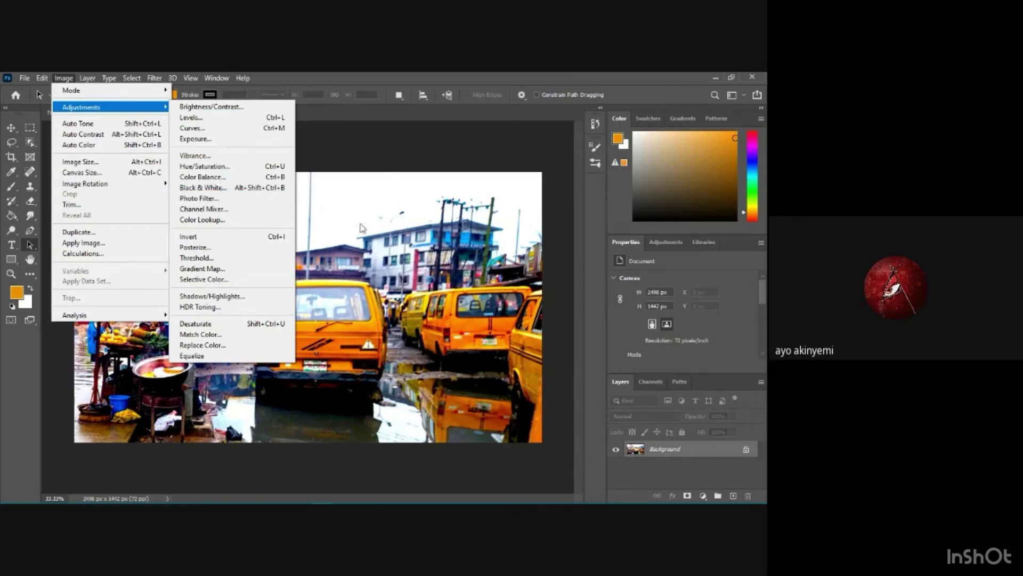
{"action": "left_click", "coordinate": [338, 129]}
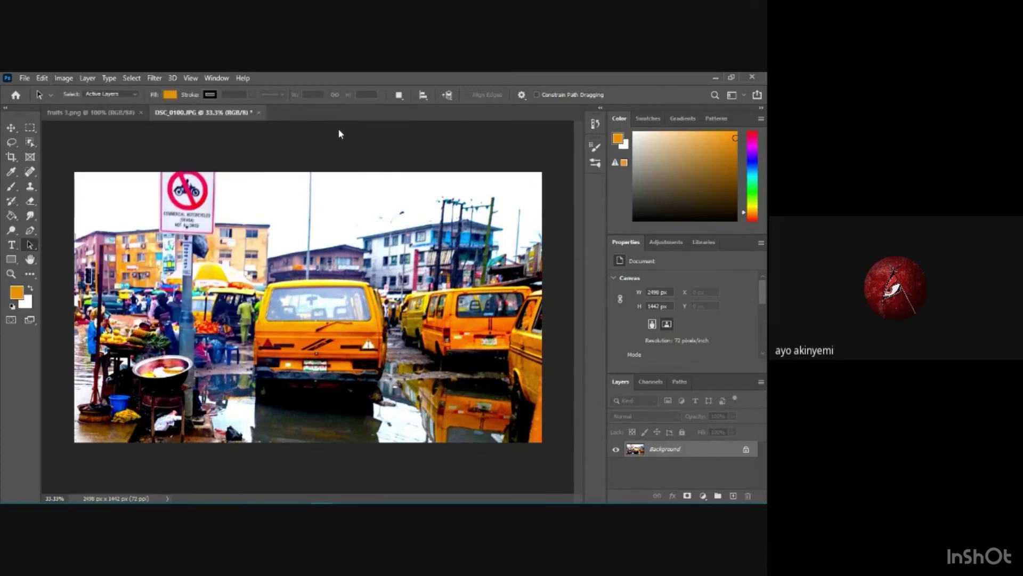
Apply the Sharpen filter twice to the street photo
{"action": "left_click", "coordinate": [149, 78]}
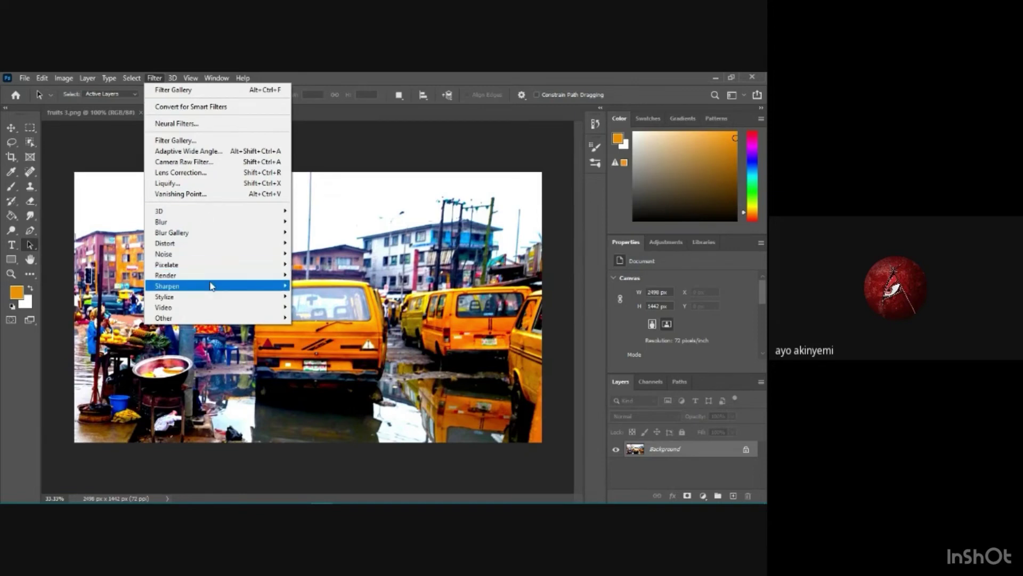
{"action": "mouse_move", "coordinate": [211, 286]}
{"action": "left_click", "coordinate": [311, 296]}
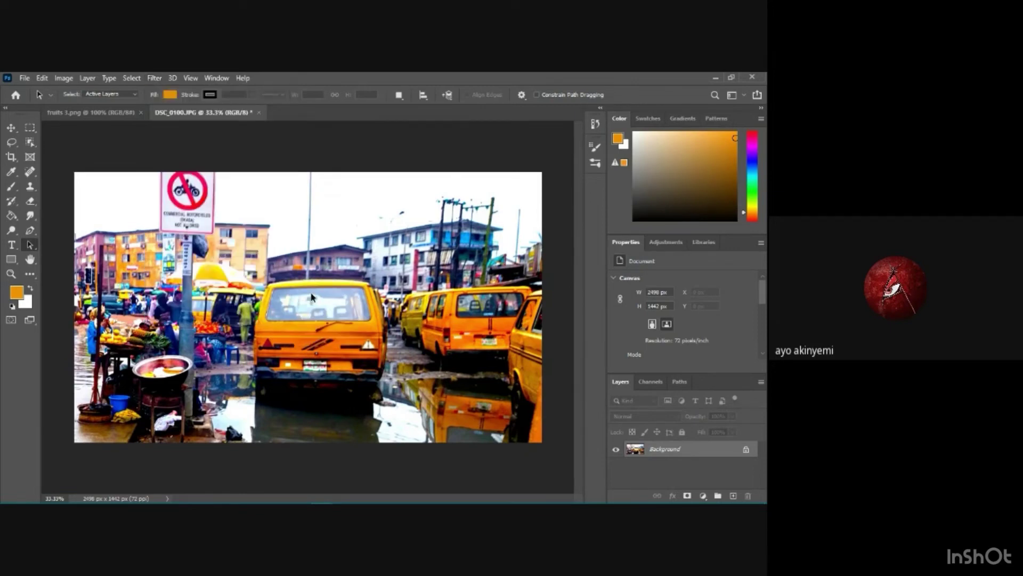
{"action": "left_click", "coordinate": [154, 79]}
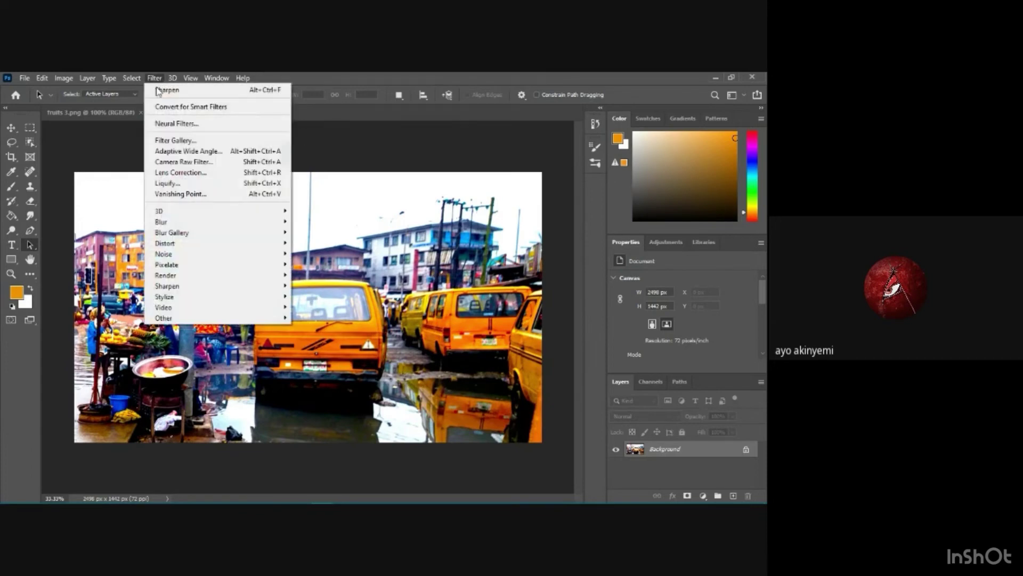
{"action": "mouse_move", "coordinate": [222, 290]}
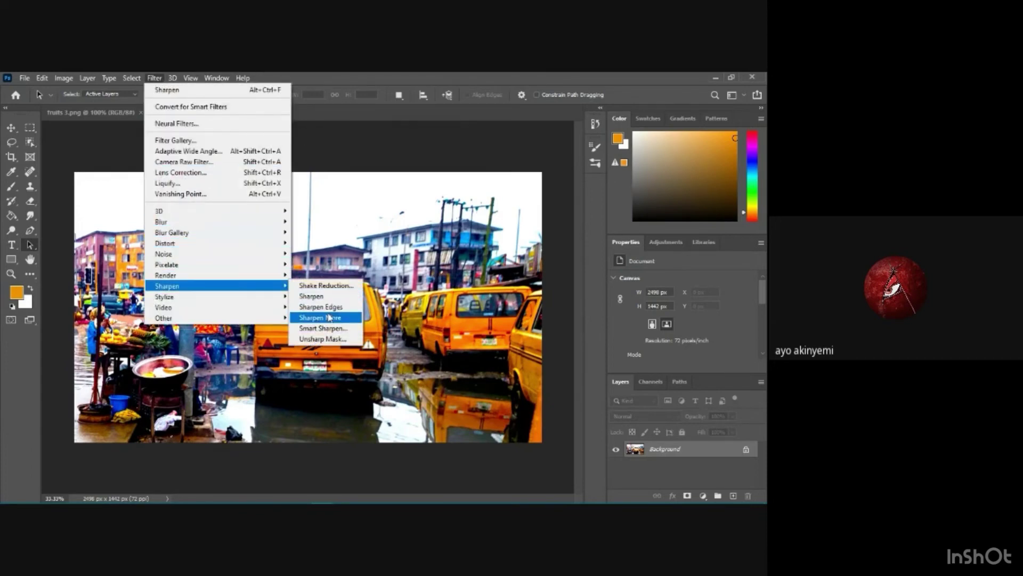
{"action": "left_click", "coordinate": [328, 296]}
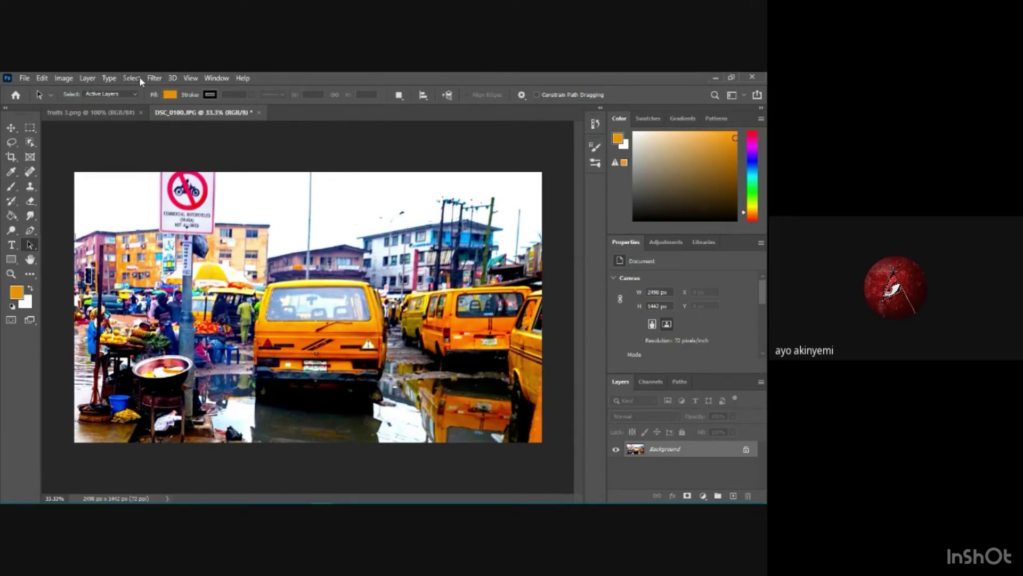
Apply Sharpen Edges, then Sharpen More, then Sharpen Edges again to the photo
{"action": "left_click", "coordinate": [154, 78]}
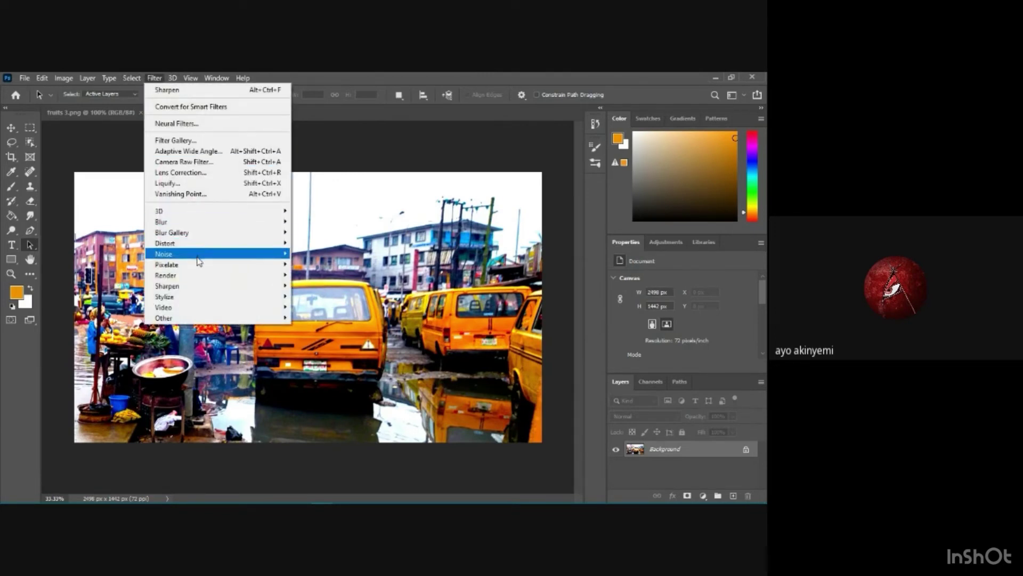
{"action": "mouse_move", "coordinate": [203, 287]}
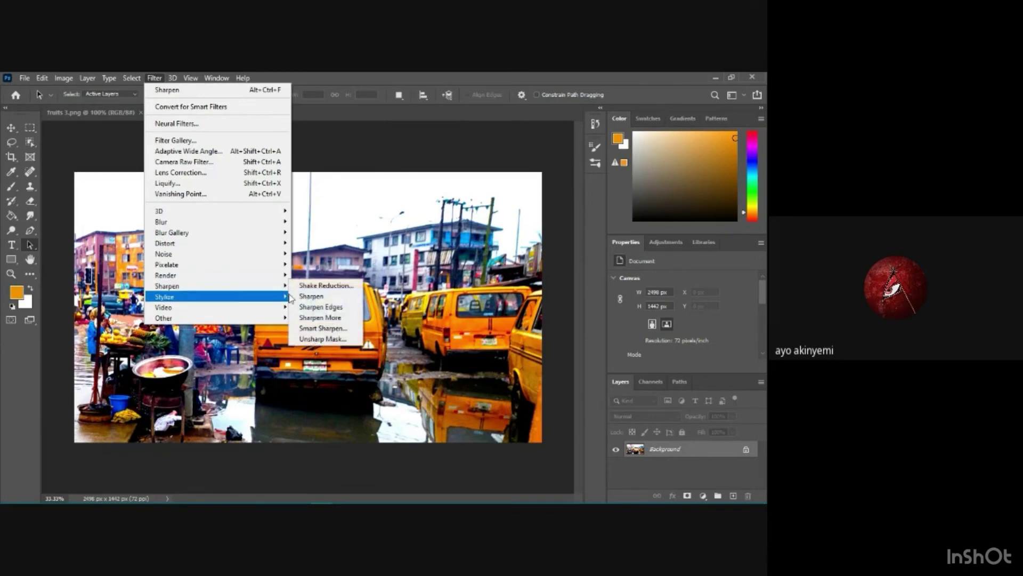
{"action": "left_click", "coordinate": [323, 309]}
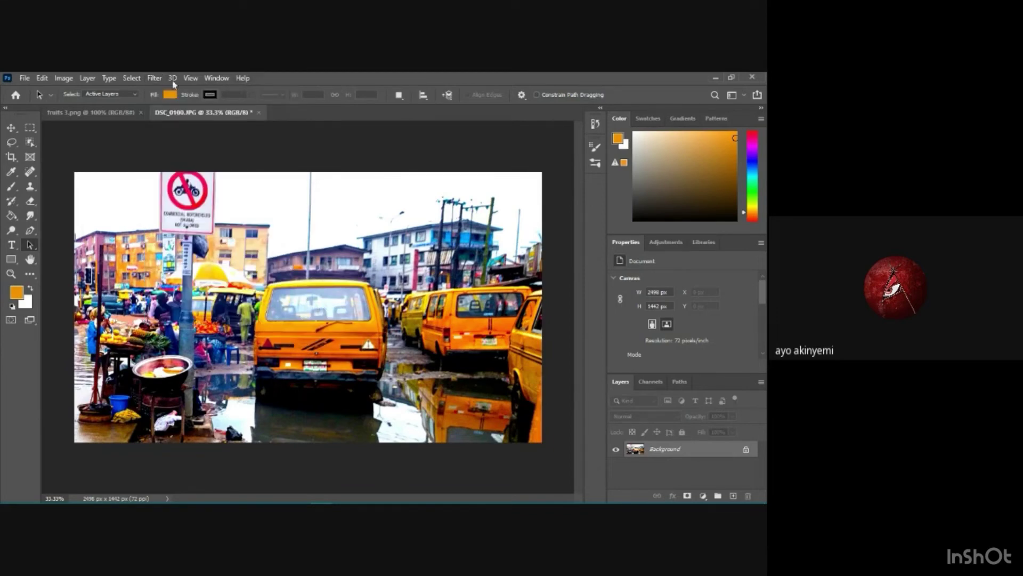
{"action": "left_click", "coordinate": [155, 78]}
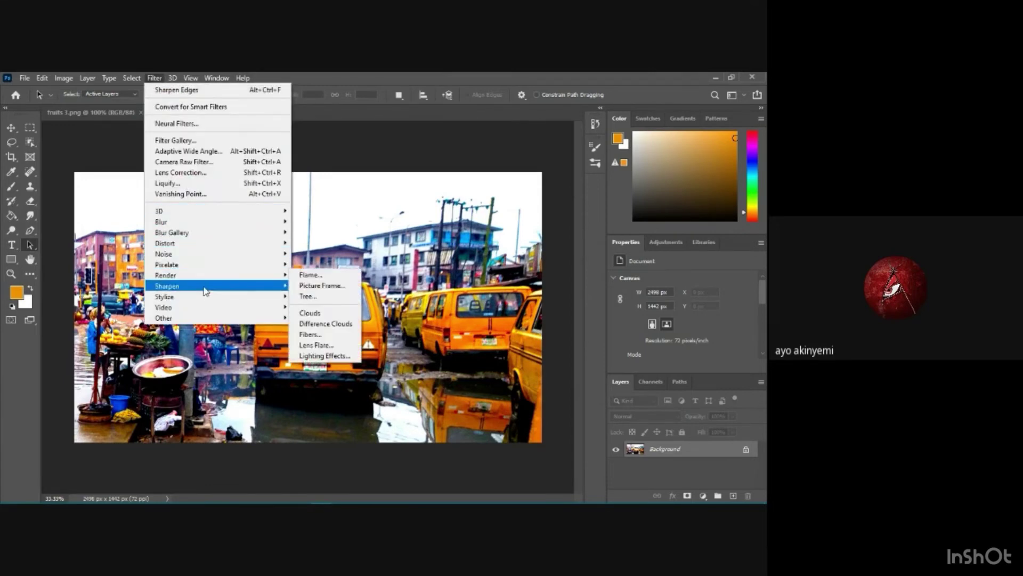
{"action": "mouse_move", "coordinate": [233, 297]}
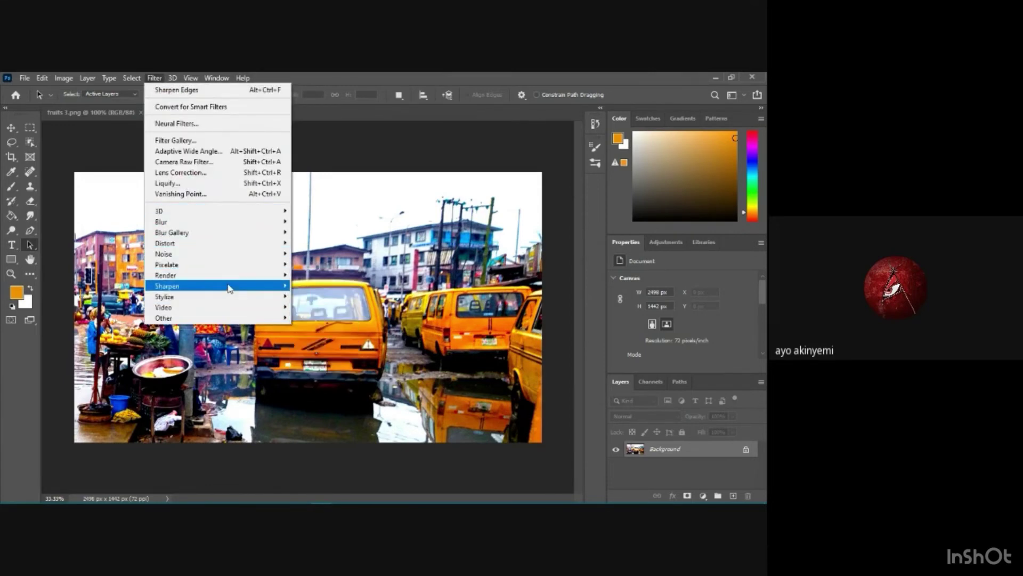
{"action": "left_click", "coordinate": [318, 318]}
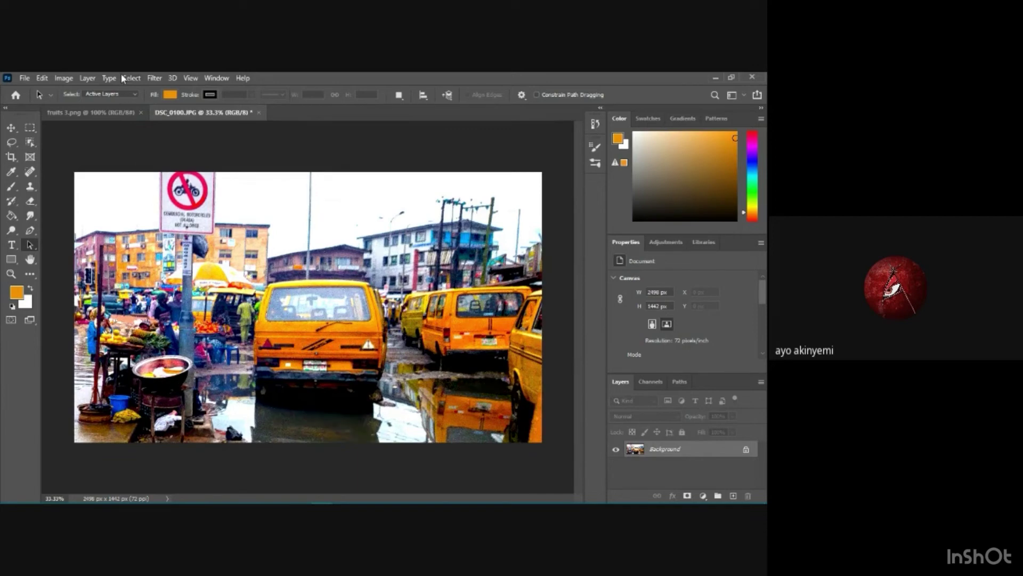
{"action": "left_click", "coordinate": [155, 77]}
{"action": "mouse_move", "coordinate": [196, 287]}
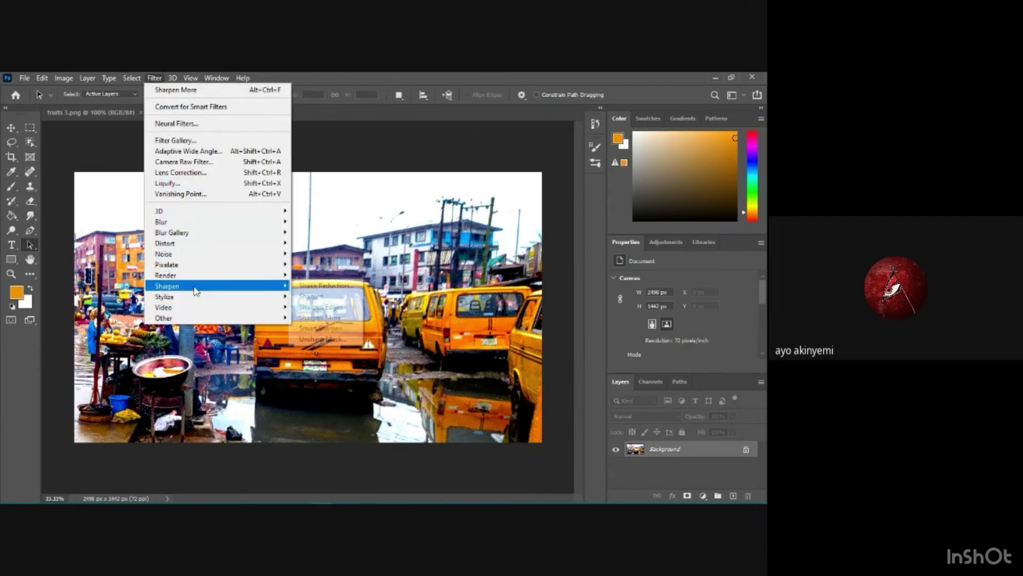
{"action": "left_click", "coordinate": [315, 308]}
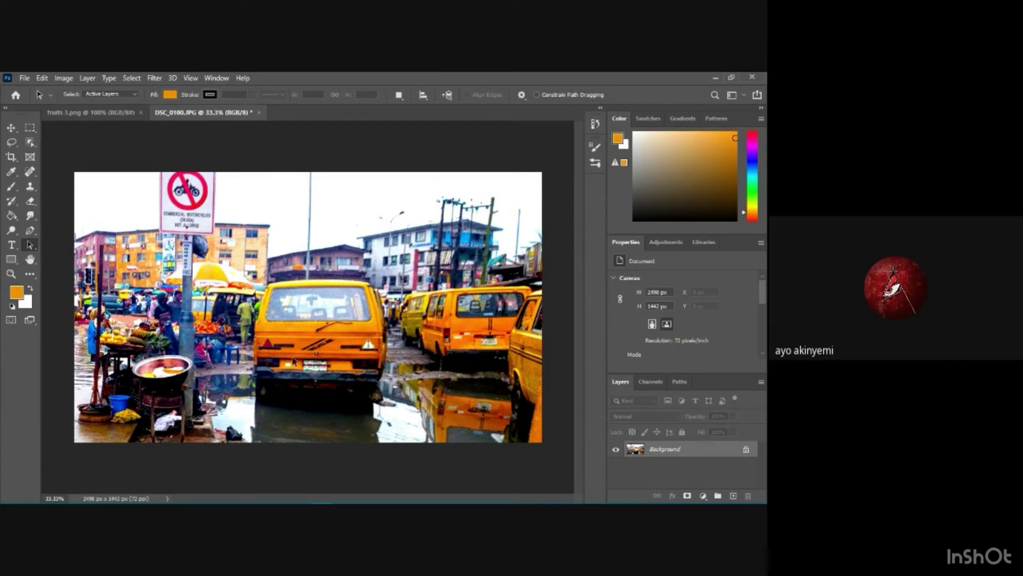
{"action": "left_click", "coordinate": [152, 77]}
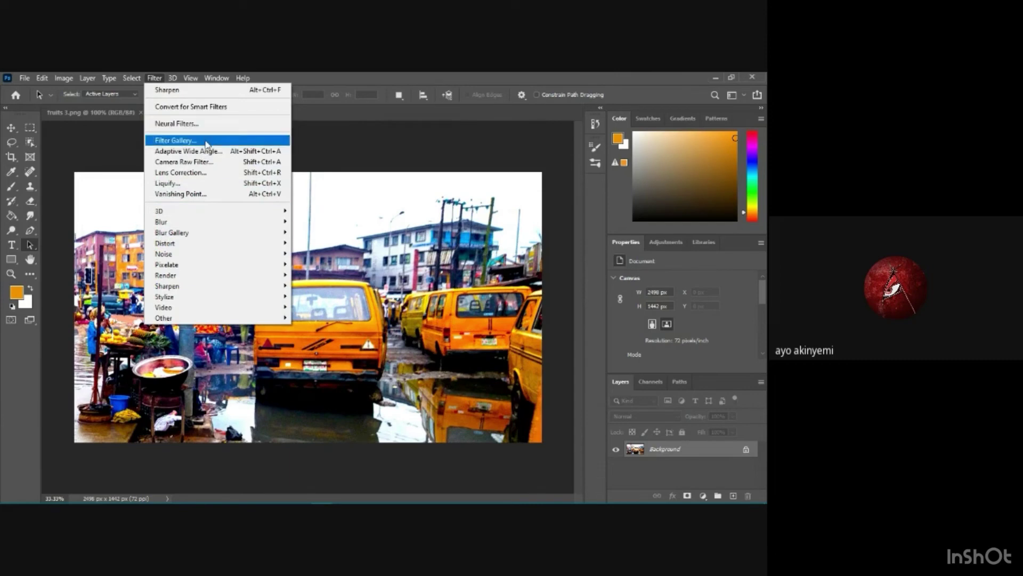
Open the Filter Gallery with the preview set to Fit on Screen
{"action": "left_click", "coordinate": [154, 78]}
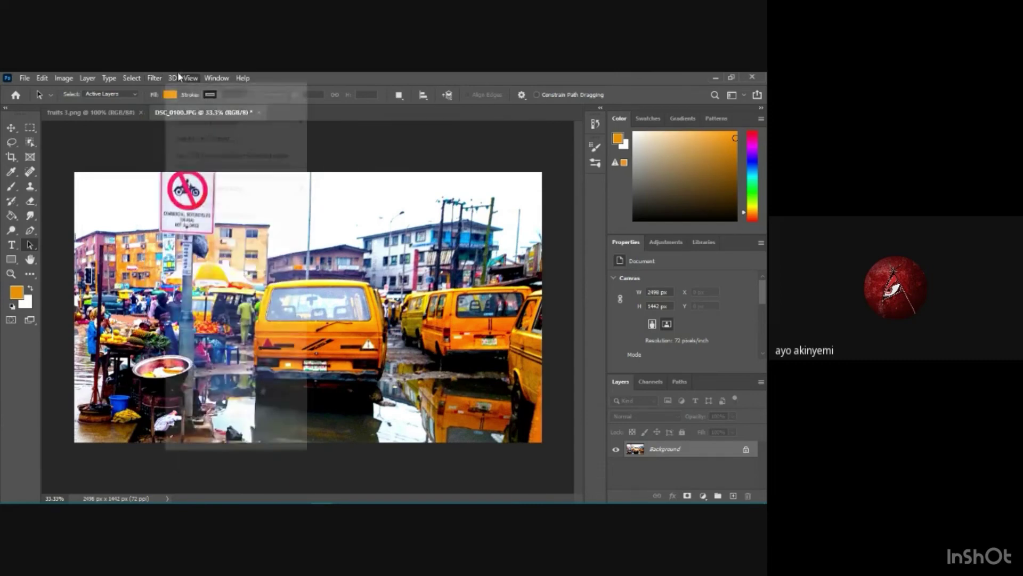
{"action": "left_click", "coordinate": [154, 78]}
{"action": "left_click", "coordinate": [170, 140]}
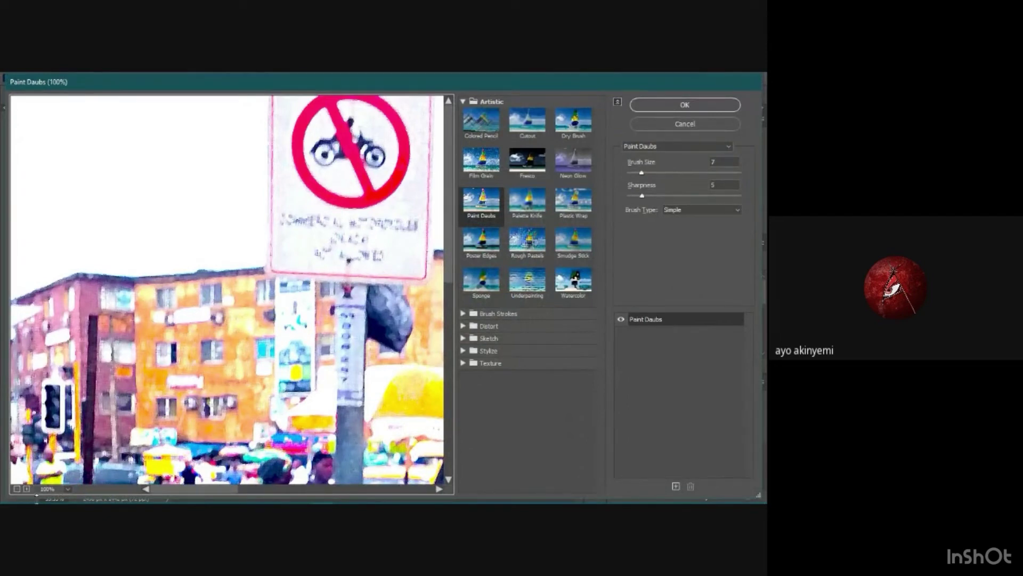
{"action": "left_click", "coordinate": [68, 489]}
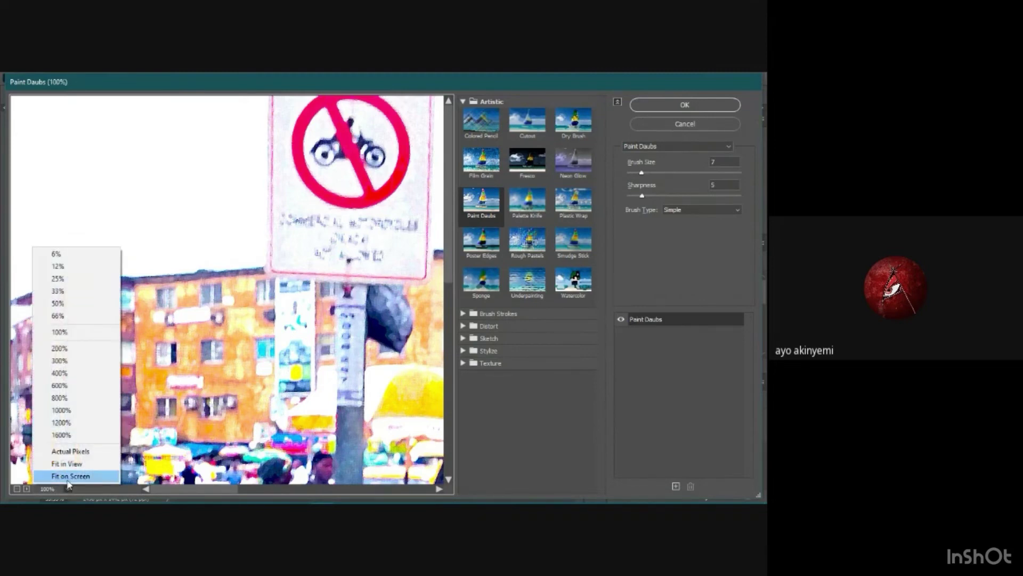
{"action": "left_click", "coordinate": [69, 476]}
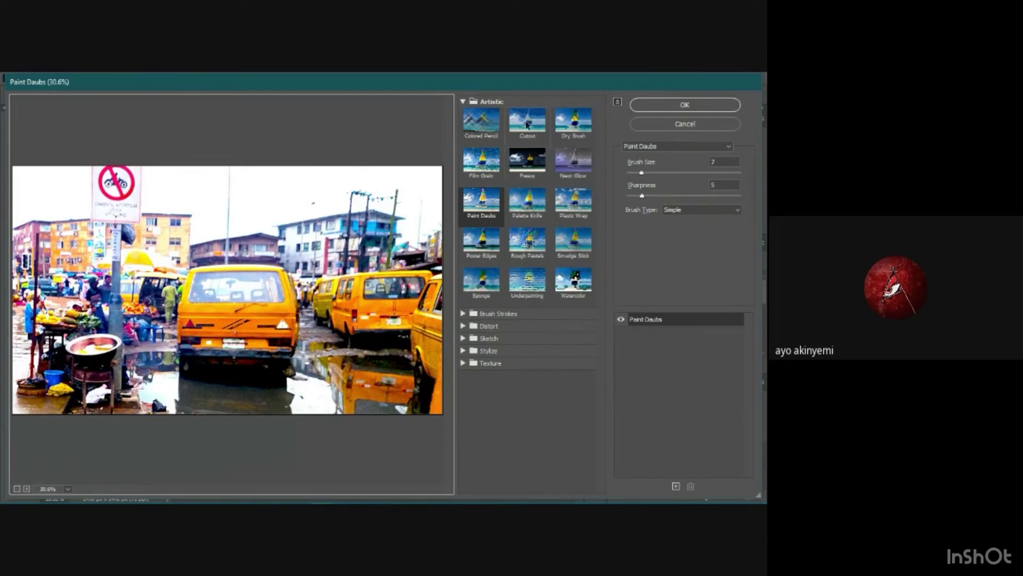
Preview Artistic filters Colored Pencil, Cutout, Dry Brush, Film Grain, Fresco, Neon Glow, Paint Daubs, Palette Knife
{"action": "left_click", "coordinate": [465, 102]}
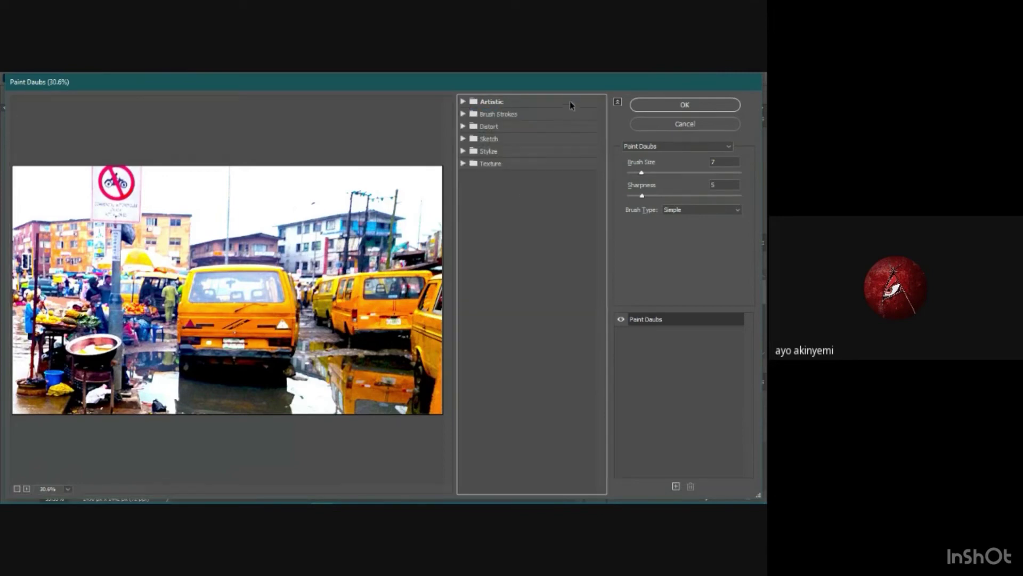
{"action": "left_click", "coordinate": [464, 102]}
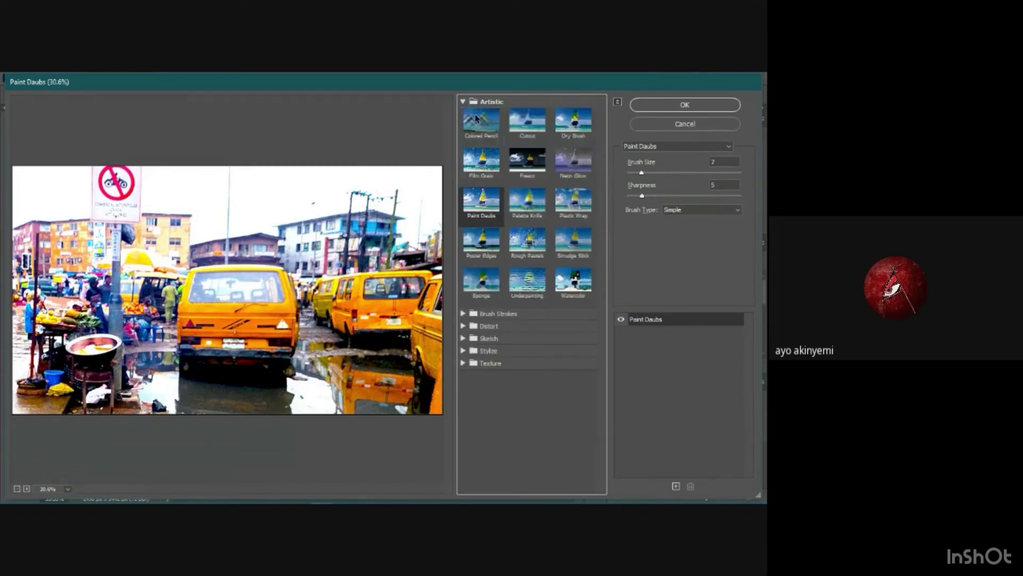
{"action": "left_click", "coordinate": [476, 119]}
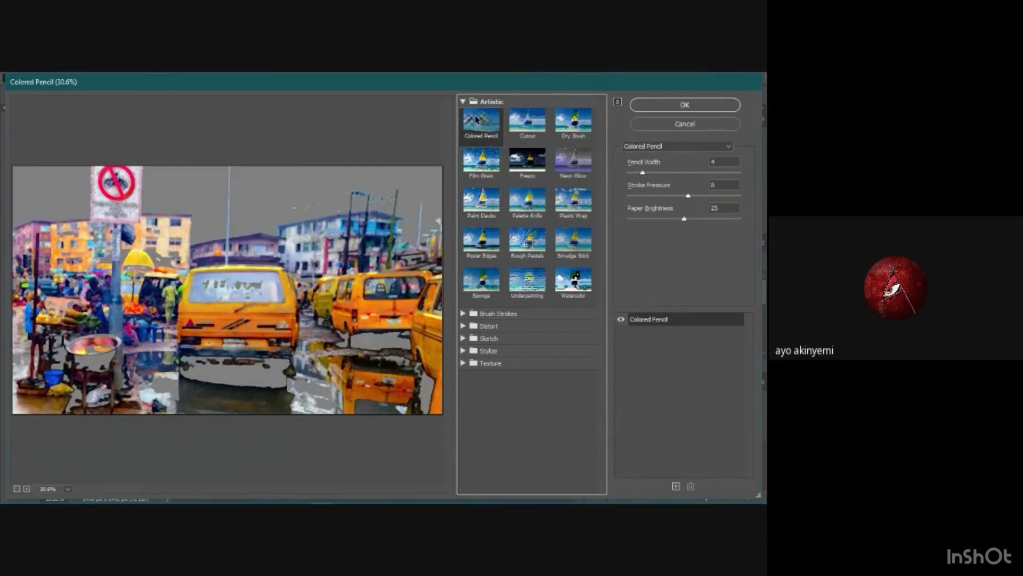
{"action": "left_click", "coordinate": [534, 128]}
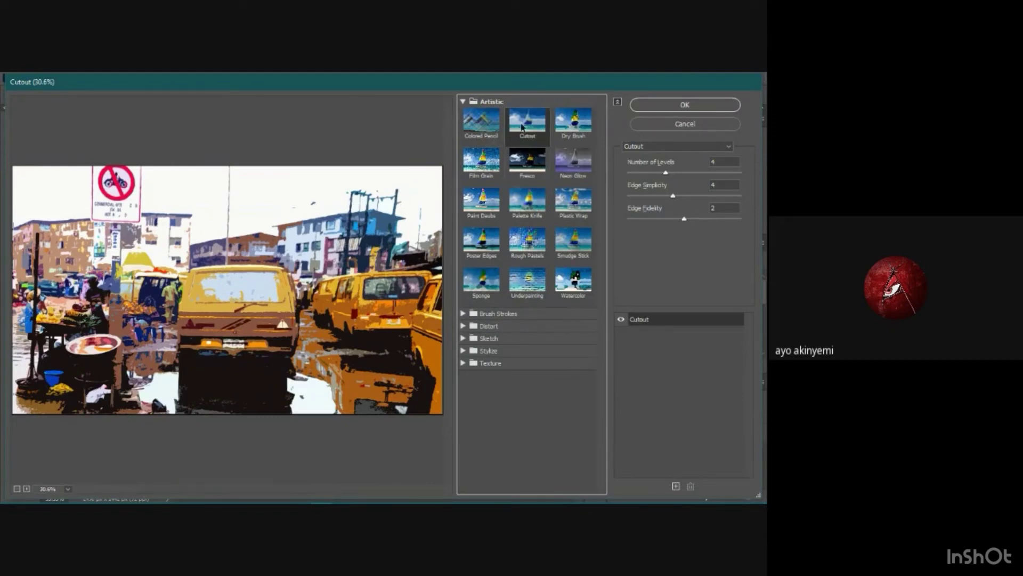
{"action": "left_click", "coordinate": [568, 126]}
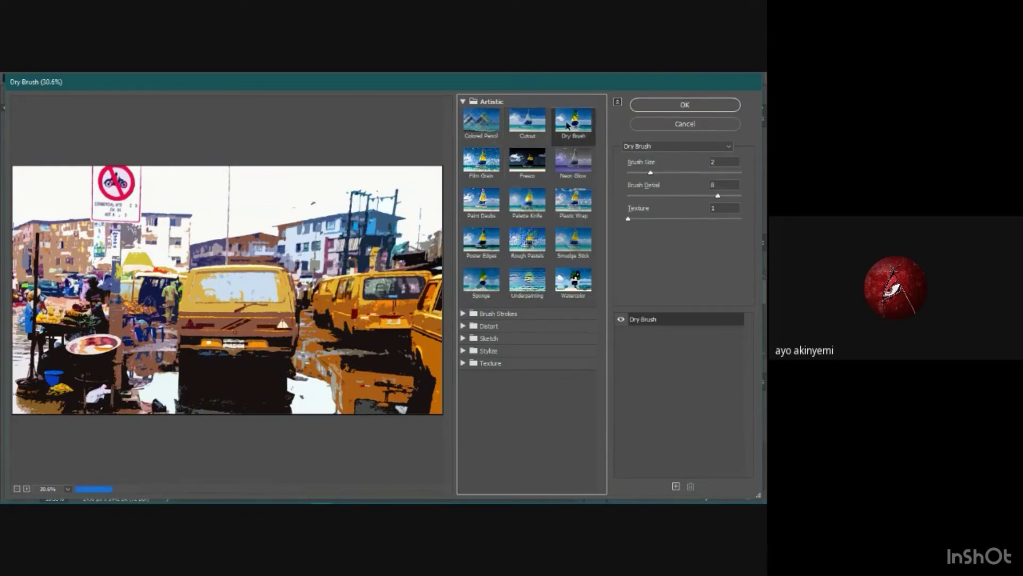
{"action": "left_click", "coordinate": [469, 173]}
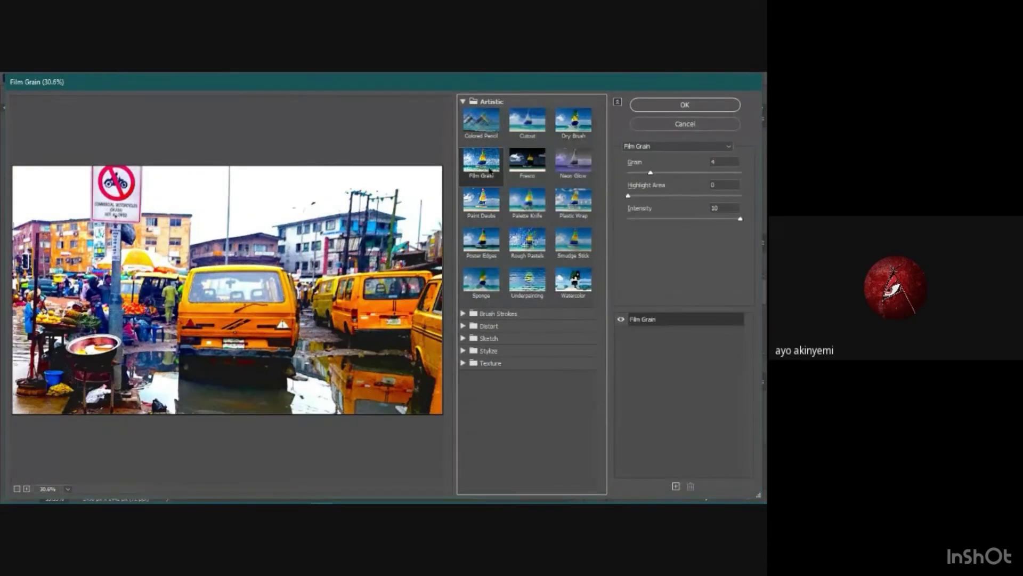
{"action": "left_click", "coordinate": [526, 163]}
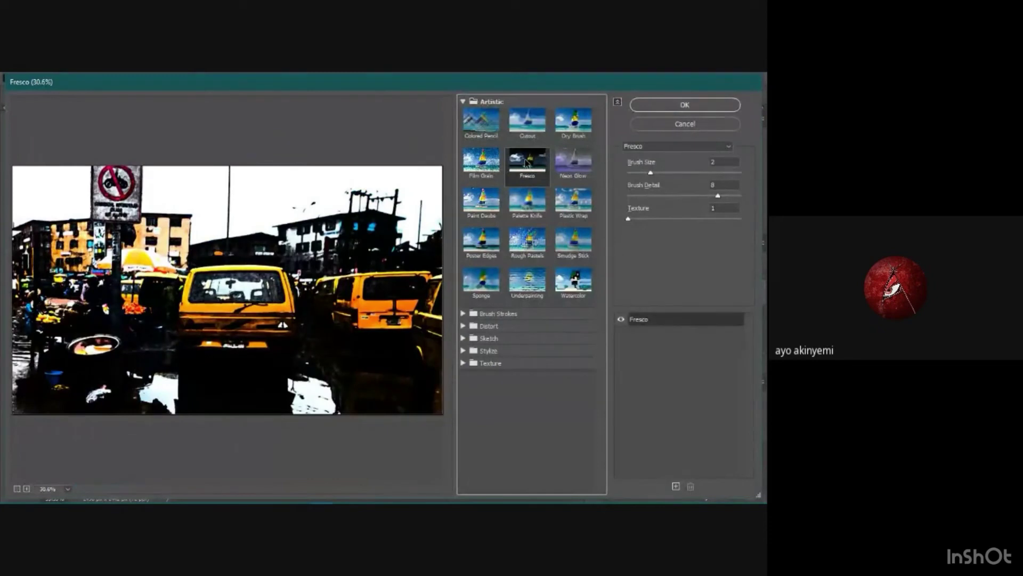
{"action": "left_click", "coordinate": [582, 167]}
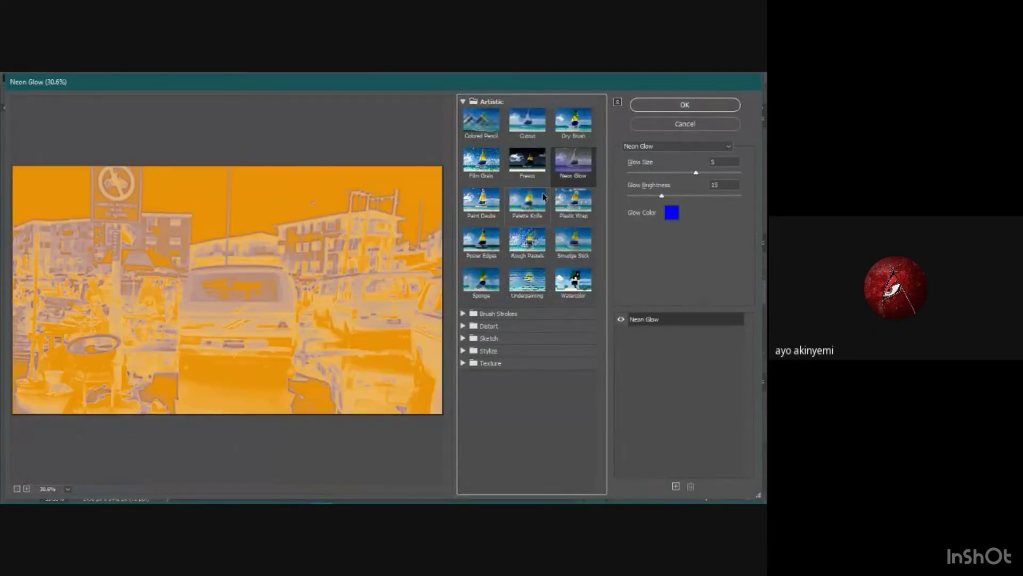
{"action": "left_click", "coordinate": [486, 201]}
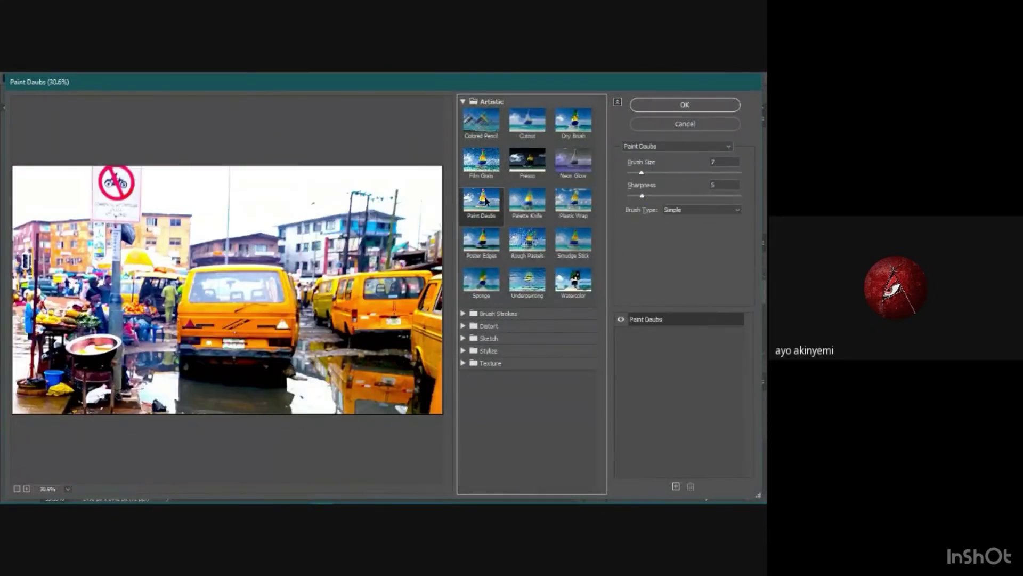
{"action": "left_click", "coordinate": [536, 212]}
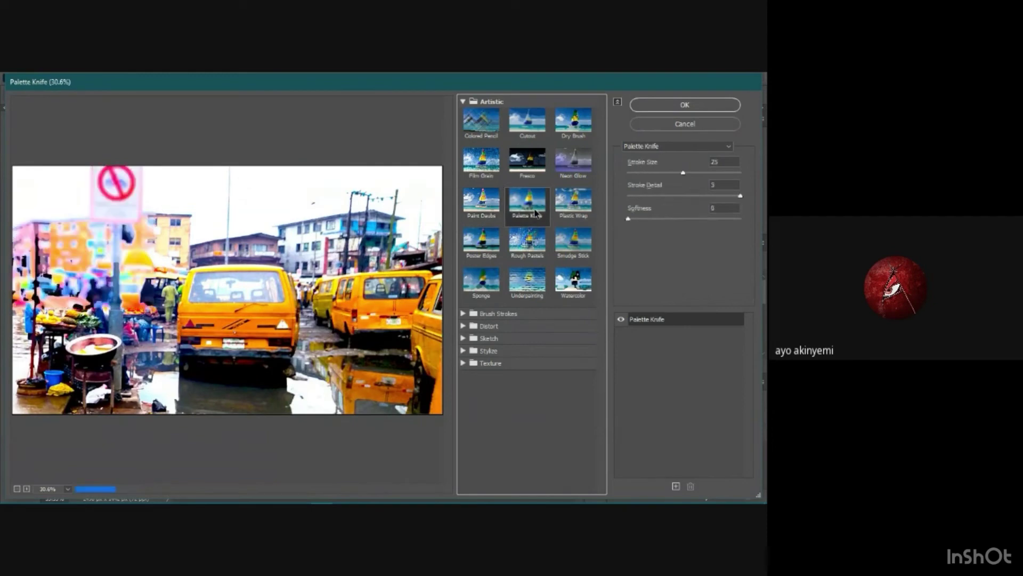
Preview Plastic Wrap, Poster Edges, Rough Pastels, Smudge Stick, Sponge, Underpainting, ending on Watercolor
{"action": "left_click", "coordinate": [566, 207]}
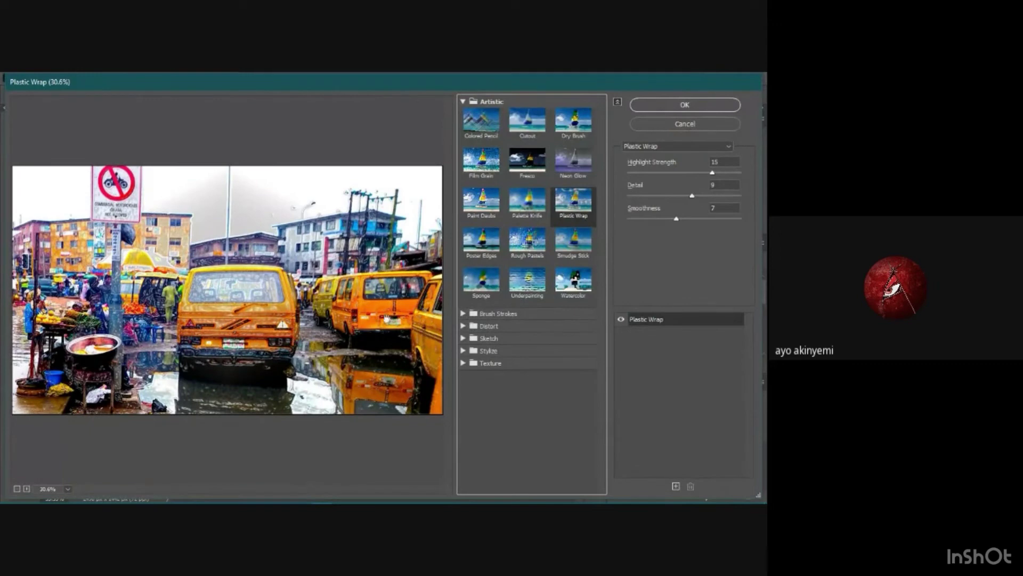
{"action": "left_click", "coordinate": [486, 237]}
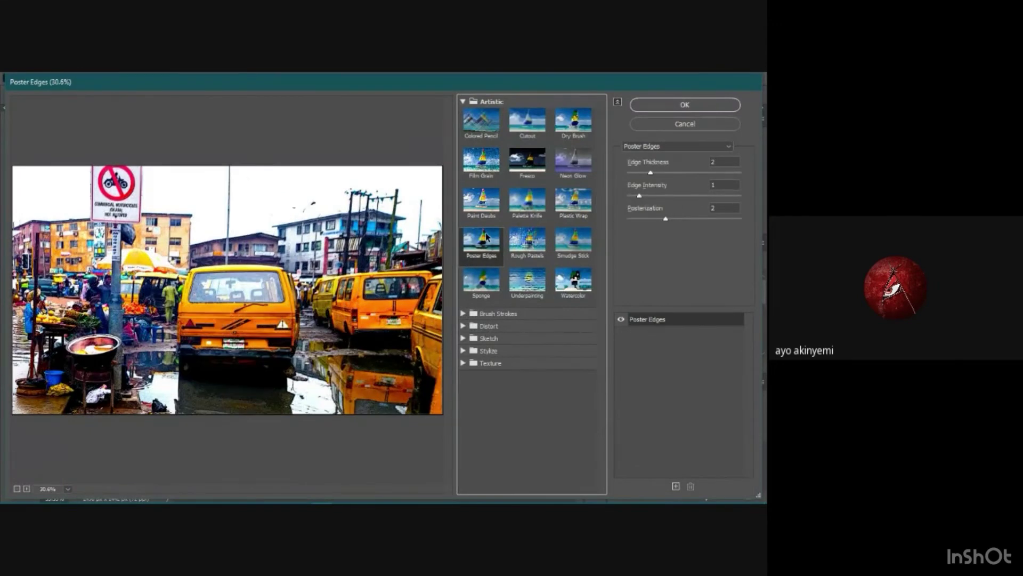
{"action": "left_click", "coordinate": [522, 240]}
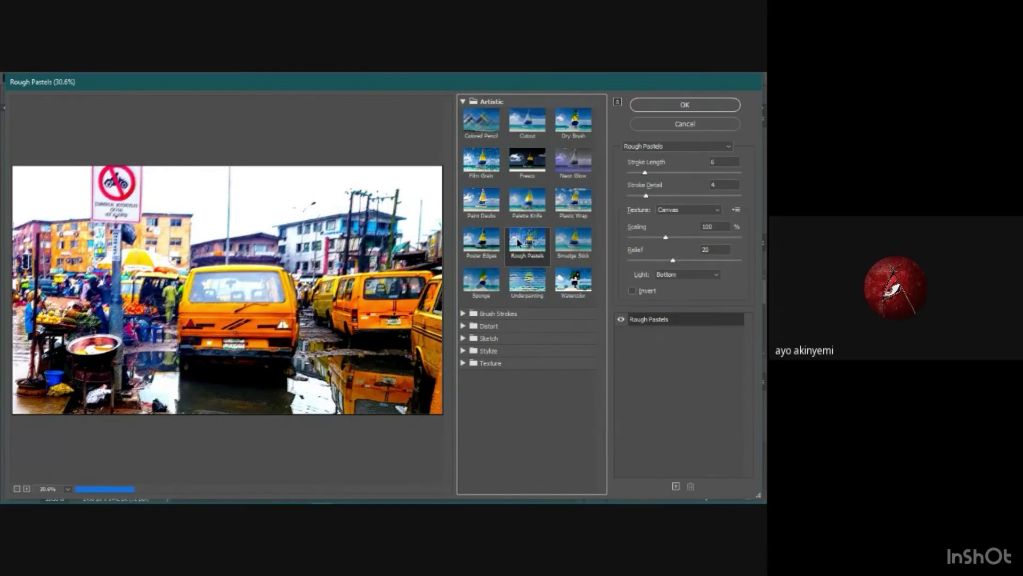
{"action": "left_click", "coordinate": [553, 240]}
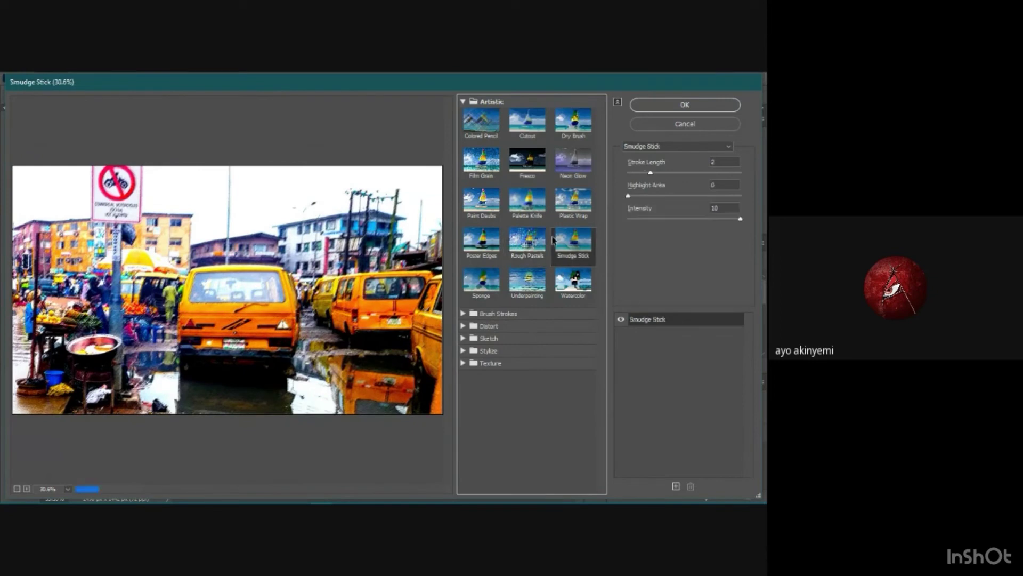
{"action": "left_click", "coordinate": [490, 284]}
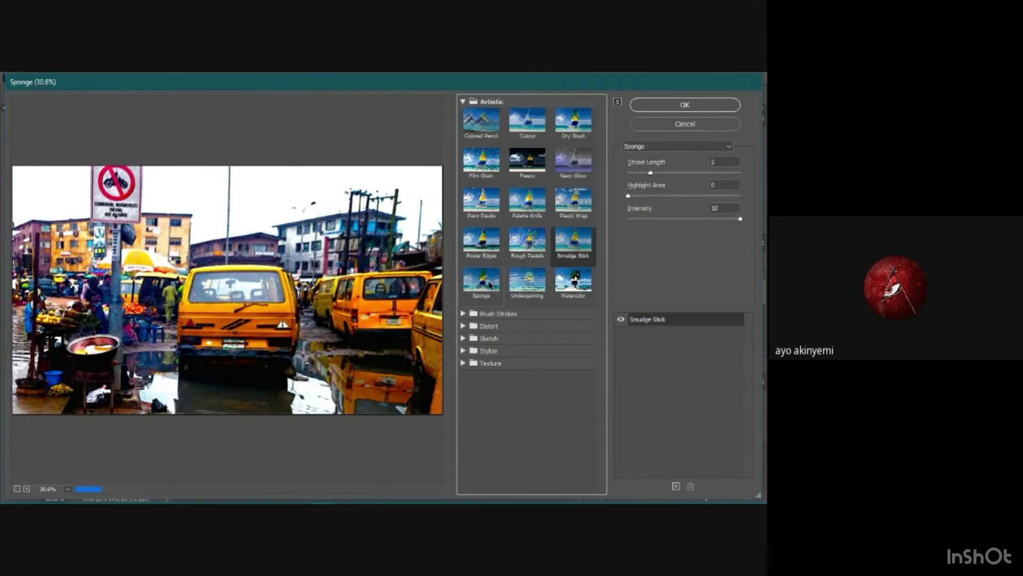
{"action": "left_click", "coordinate": [516, 285]}
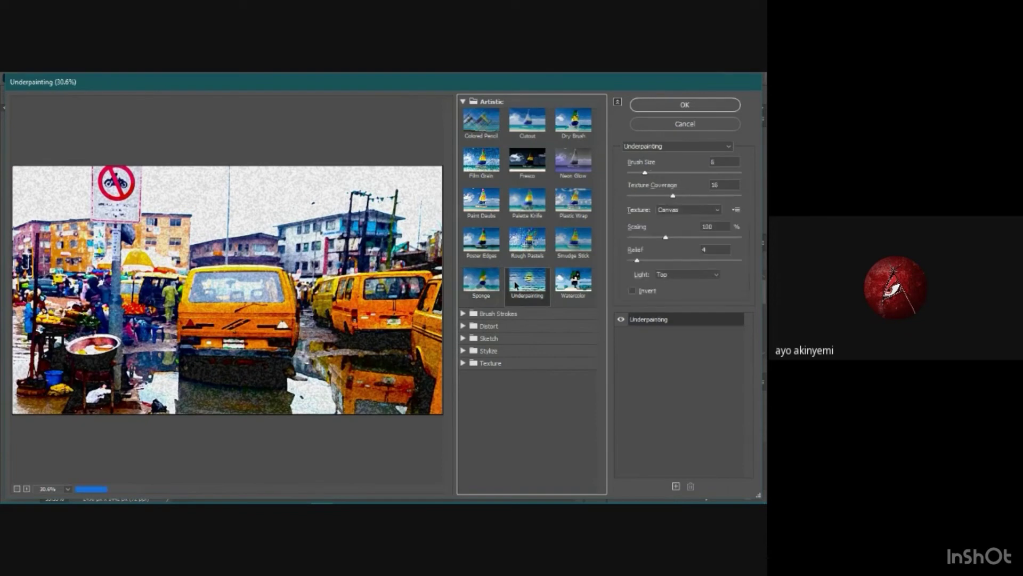
{"action": "left_click", "coordinate": [563, 284]}
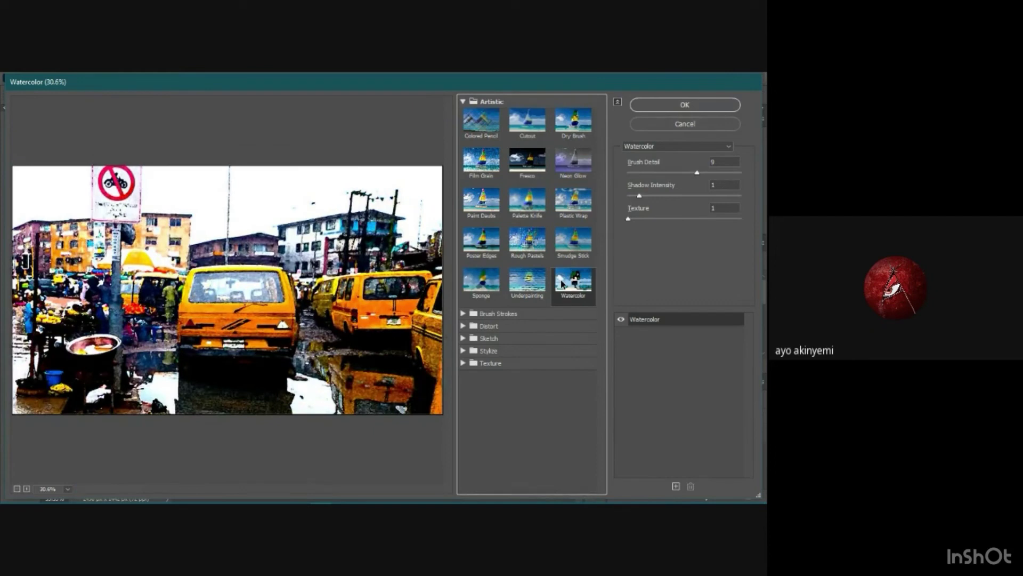
{"action": "left_click", "coordinate": [462, 102]}
Preview Accented Edges, Angled Strokes, Crosshatch and Sprayed Strokes, ending on Sumi-e
{"action": "left_click", "coordinate": [464, 114]}
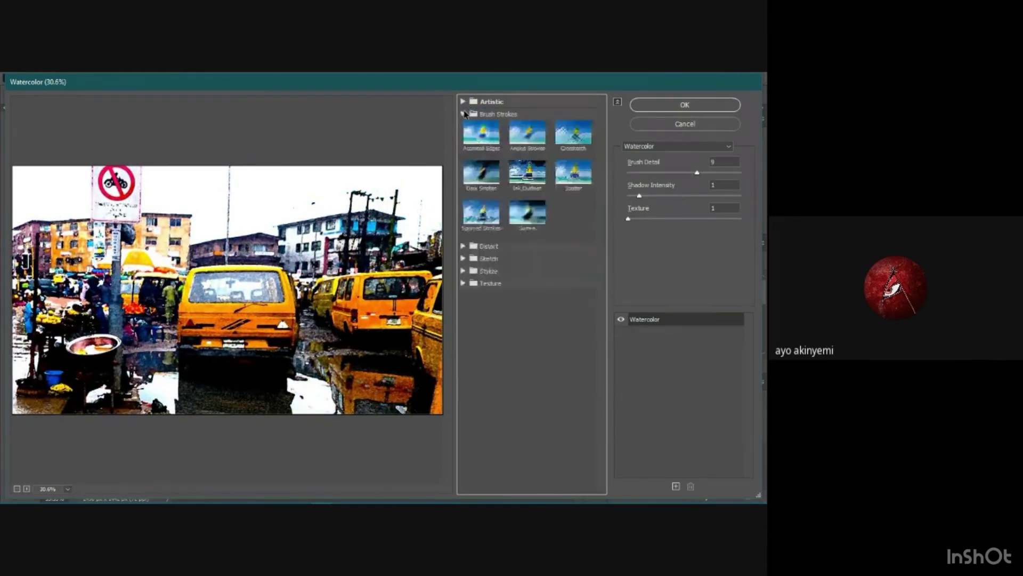
{"action": "left_click", "coordinate": [482, 135]}
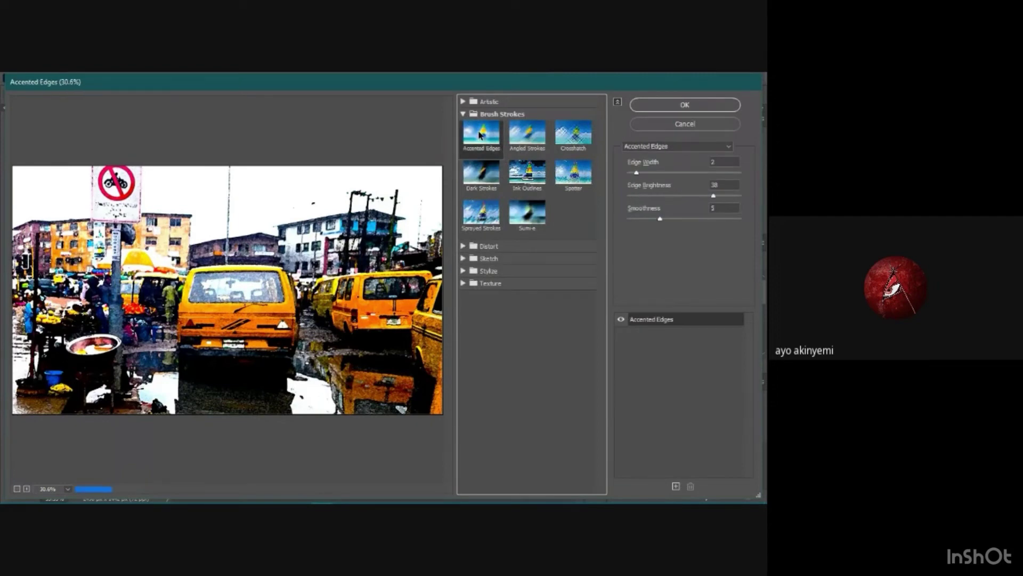
{"action": "left_click", "coordinate": [541, 140]}
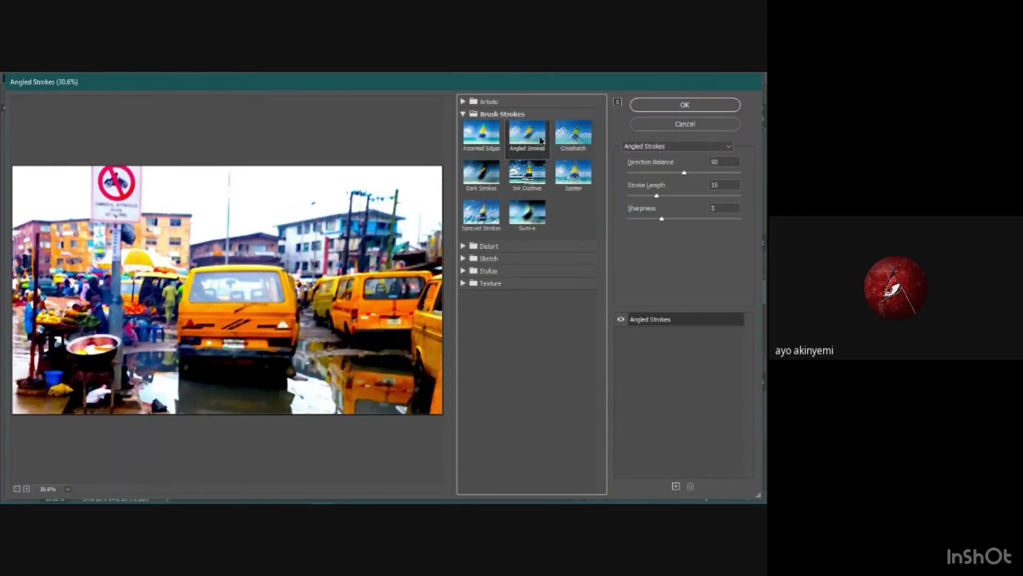
{"action": "left_click", "coordinate": [583, 141]}
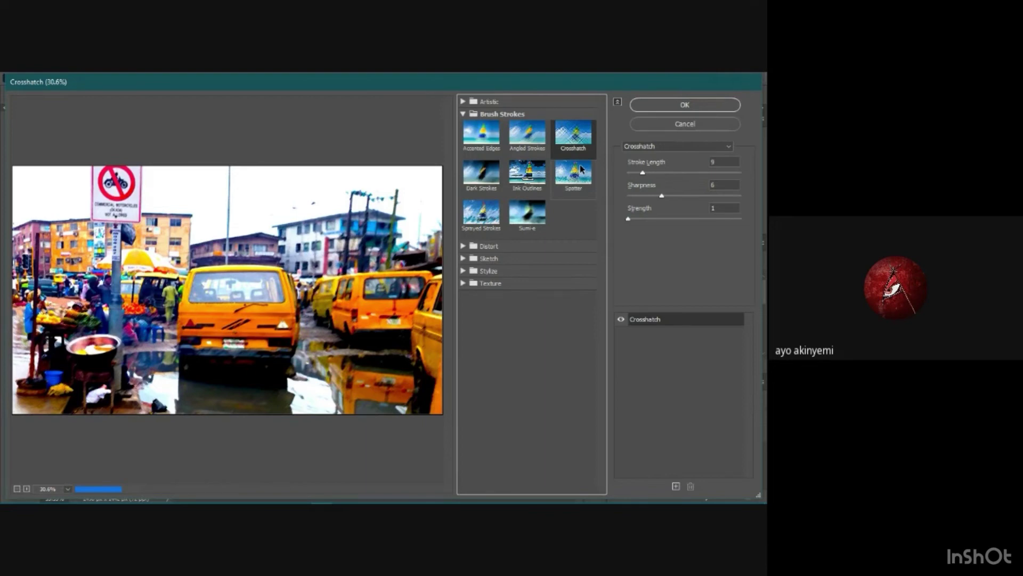
{"action": "left_click", "coordinate": [482, 214]}
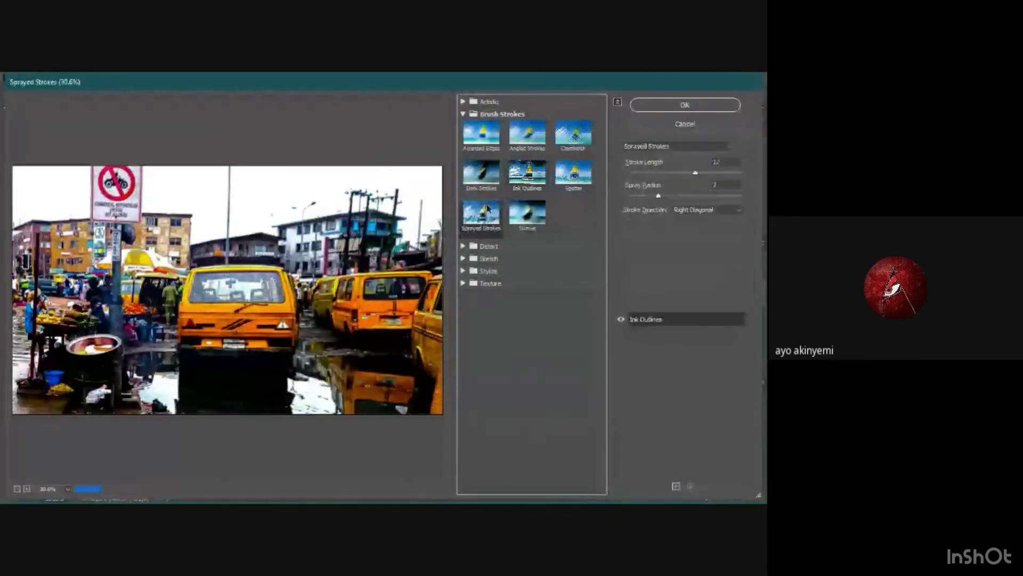
{"action": "left_click", "coordinate": [517, 213]}
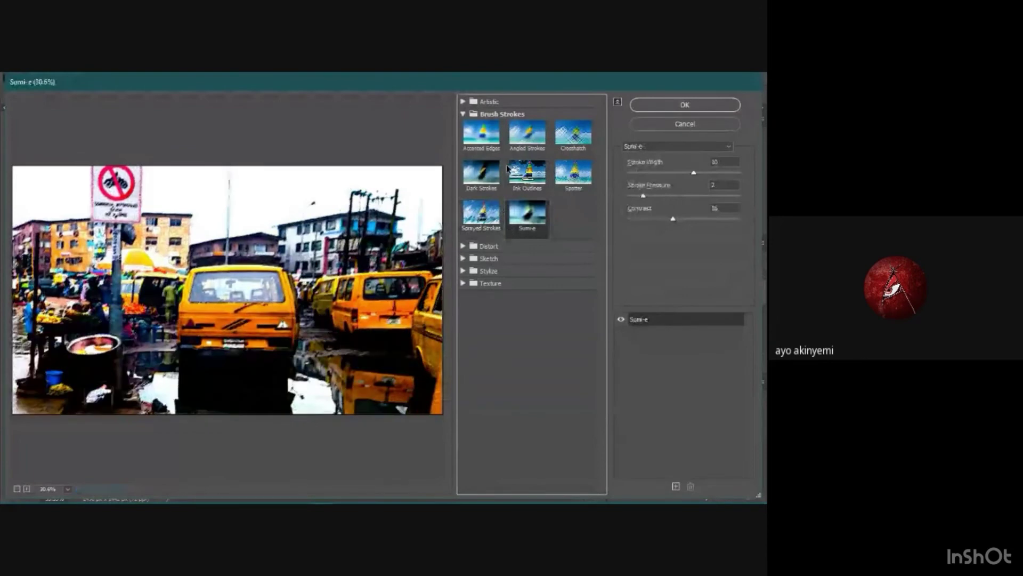
Expand and collapse the Sketch filter group, then return to the Artistic filters
{"action": "left_click", "coordinate": [463, 114]}
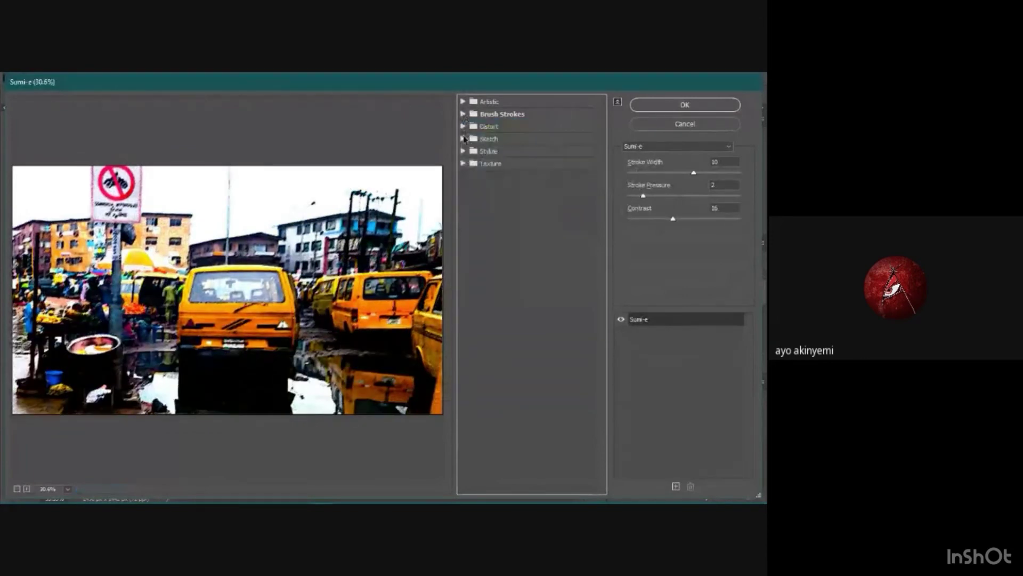
{"action": "left_click", "coordinate": [463, 139]}
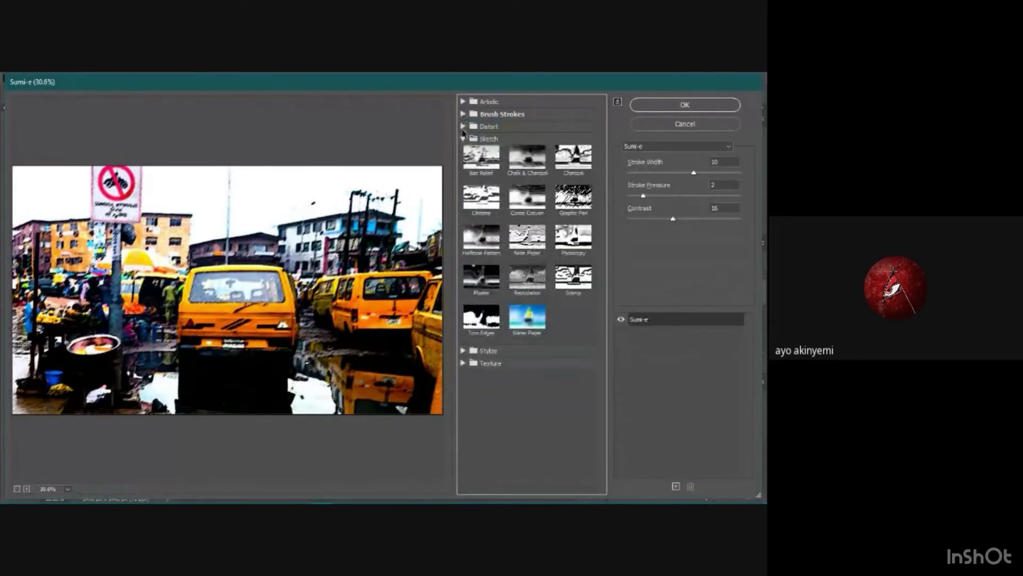
{"action": "left_click", "coordinate": [463, 138]}
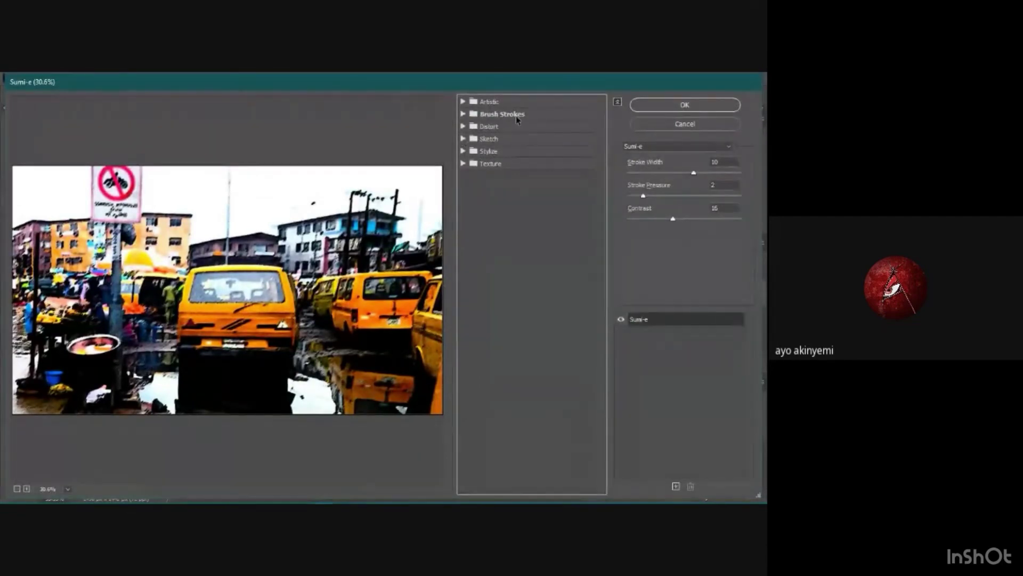
{"action": "left_click", "coordinate": [463, 102]}
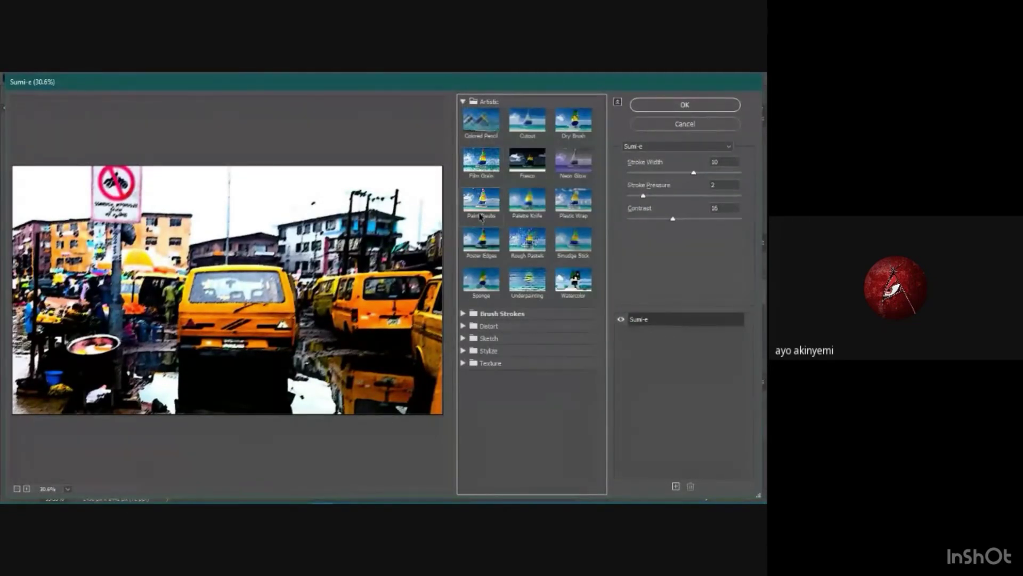
Compare Film Grain, Paint Daubs, Poster Edges, Neon Glow, Plastic Wrap and Dry Brush, settling on Cutout
{"action": "left_click", "coordinate": [493, 160]}
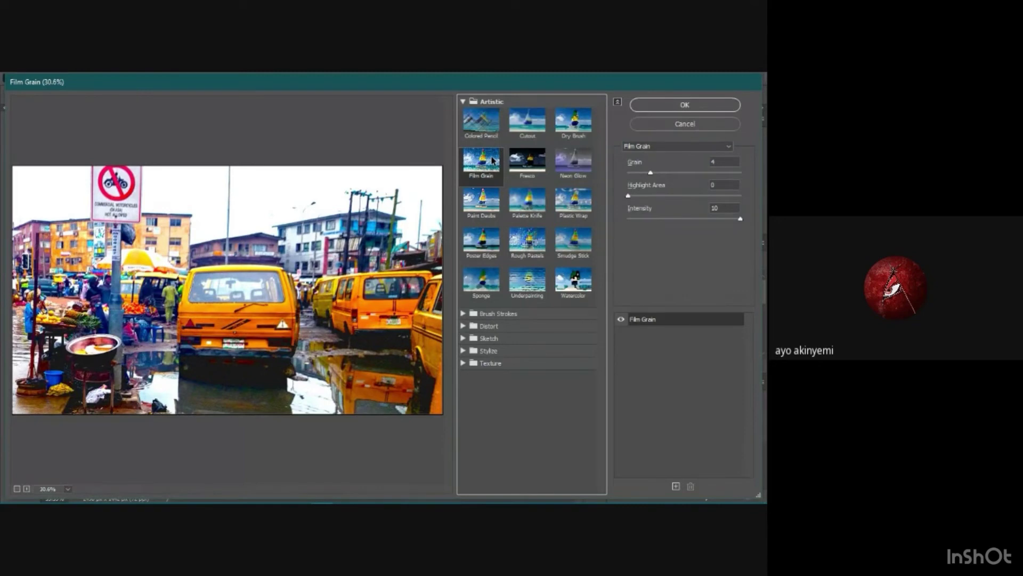
{"action": "left_click", "coordinate": [491, 216]}
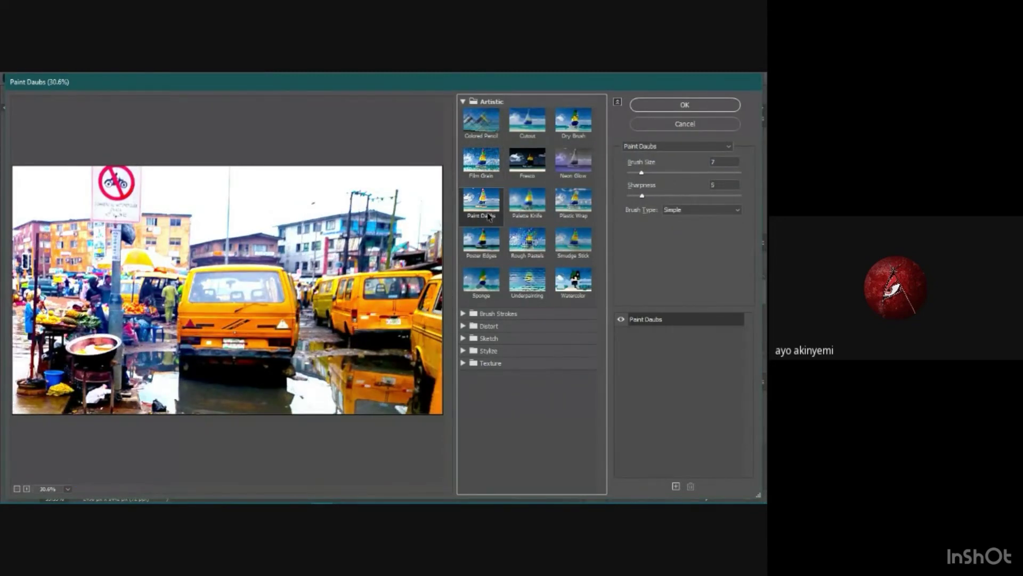
{"action": "left_click", "coordinate": [492, 250]}
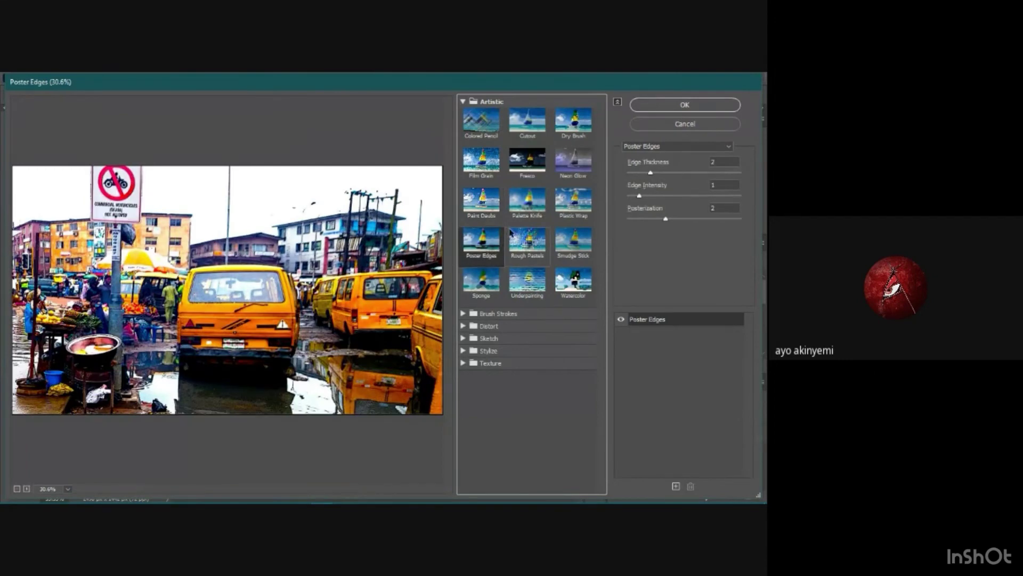
{"action": "left_click", "coordinate": [538, 129]}
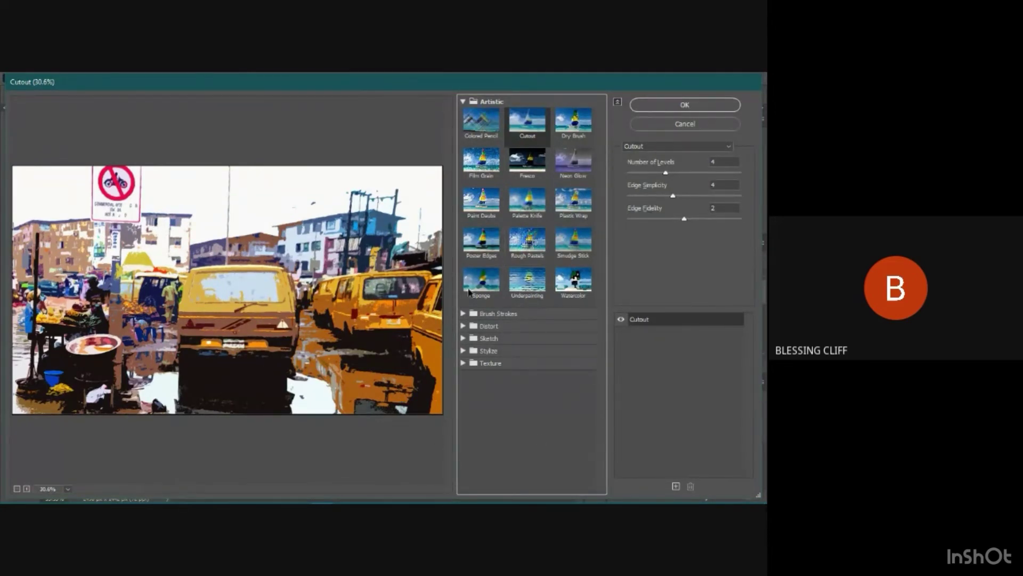
{"action": "left_click", "coordinate": [570, 169]}
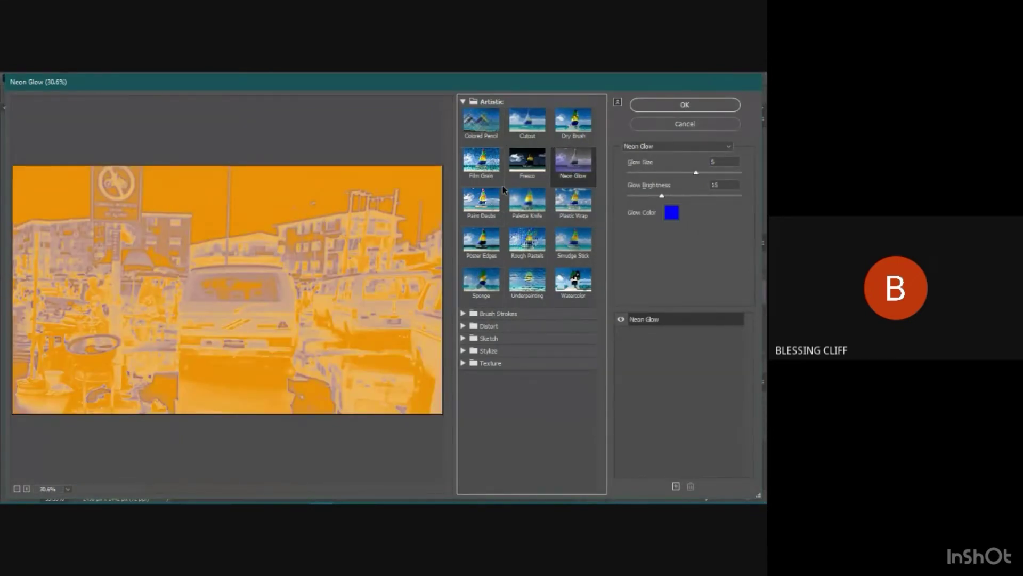
{"action": "left_click", "coordinate": [572, 209]}
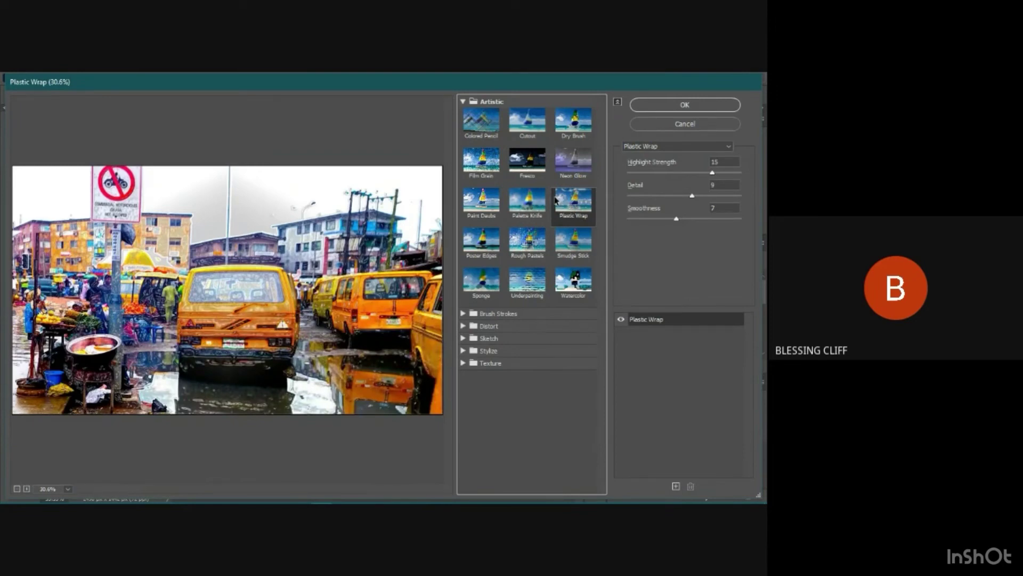
{"action": "left_click", "coordinate": [571, 133]}
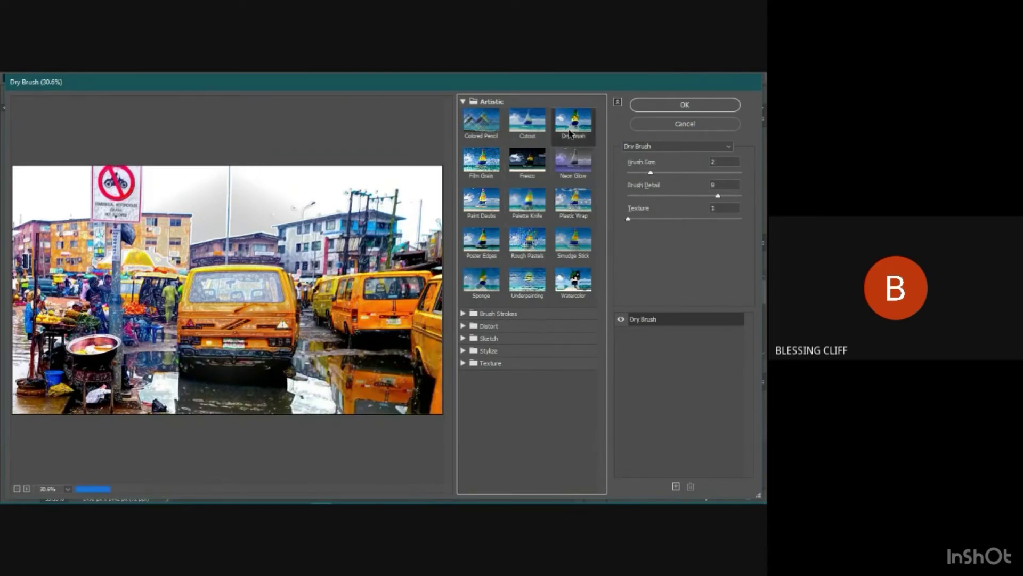
{"action": "left_click", "coordinate": [516, 136]}
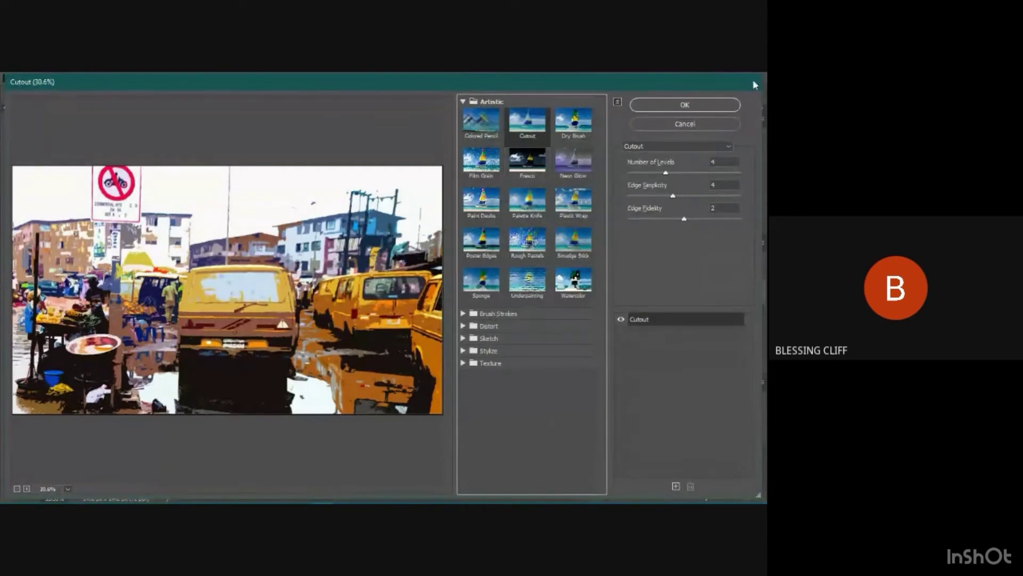
Commit the Cutout effect from the Filter Gallery to the street photo
{"action": "left_click", "coordinate": [715, 109]}
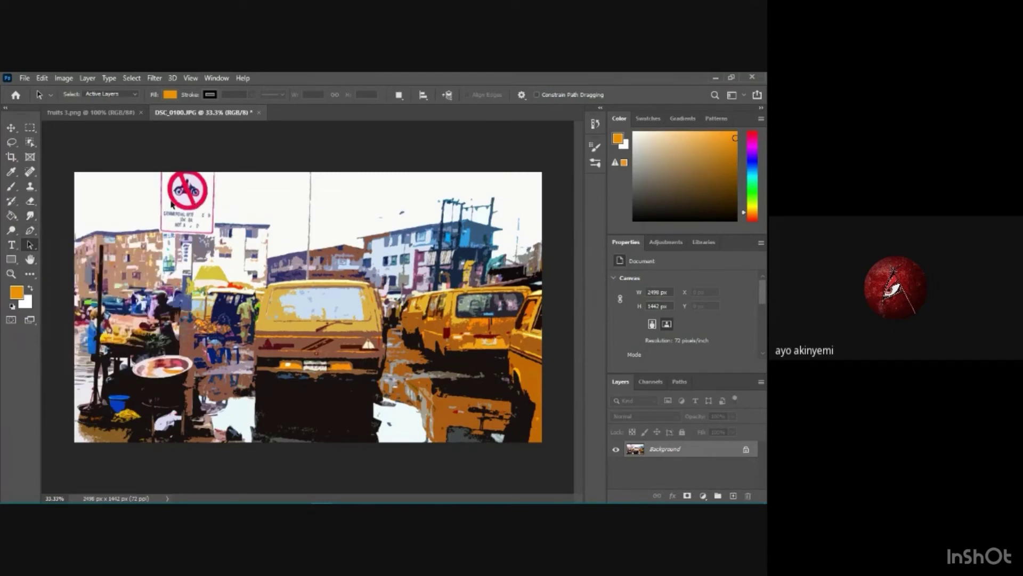
{"action": "left_click", "coordinate": [31, 216]}
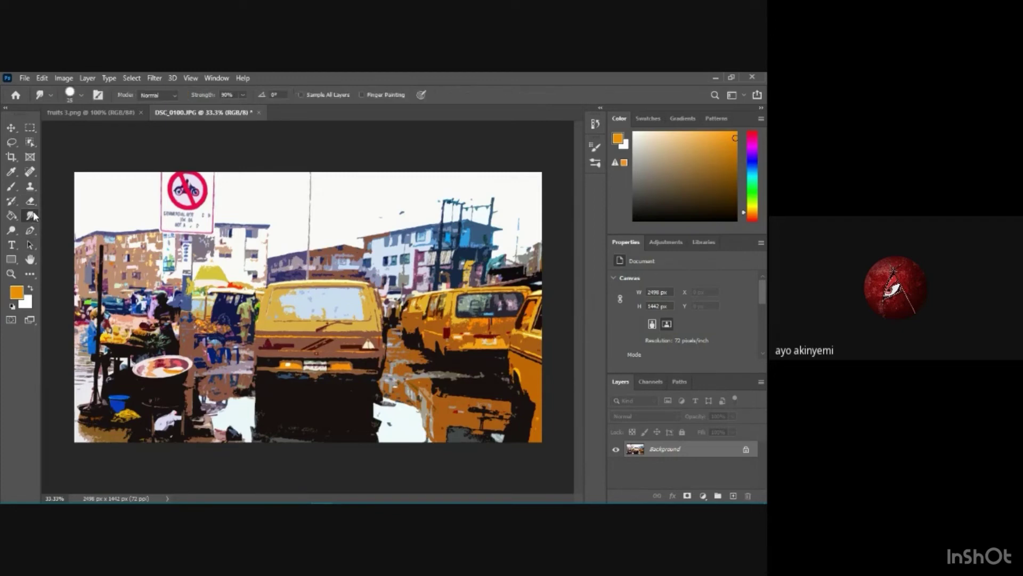
{"action": "left_click", "coordinate": [81, 94]}
{"action": "left_click_drag", "start_coordinate": [88, 128], "coordinate": [96, 127]}
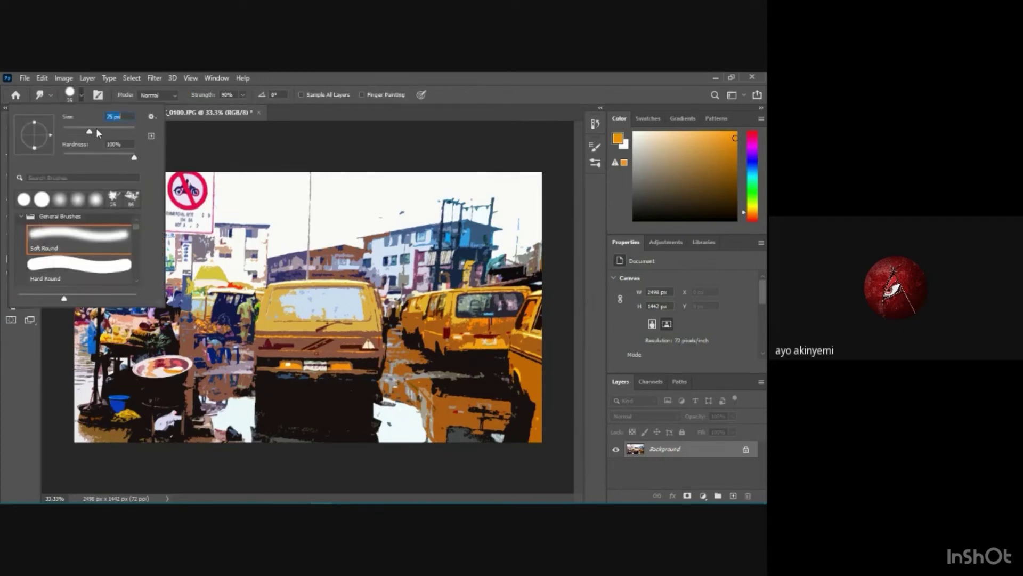
{"action": "left_click", "coordinate": [234, 194]}
{"action": "left_click_drag", "start_coordinate": [235, 192], "coordinate": [151, 192]}
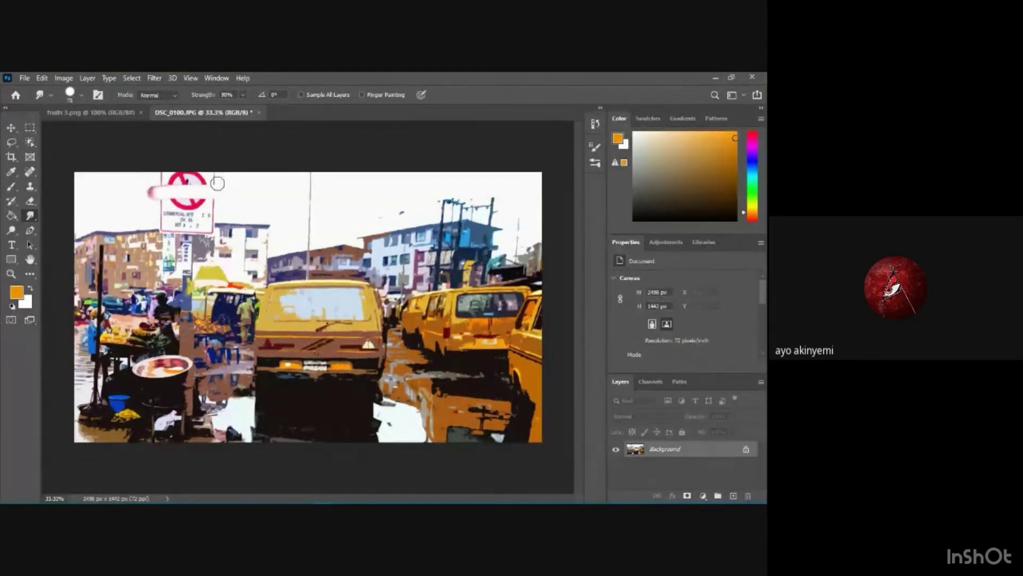
{"action": "mouse_move", "coordinate": [217, 183]}
{"action": "left_mouse_down"}
{"action": "mouse_move", "coordinate": [113, 178]}
{"action": "mouse_move", "coordinate": [195, 184]}
{"action": "mouse_move", "coordinate": [184, 195]}
{"action": "mouse_move", "coordinate": [197, 203]}
{"action": "mouse_move", "coordinate": [176, 204]}
{"action": "mouse_move", "coordinate": [213, 189]}
{"action": "mouse_move", "coordinate": [202, 180]}
{"action": "mouse_move", "coordinate": [192, 190]}
{"action": "mouse_move", "coordinate": [208, 198]}
{"action": "mouse_move", "coordinate": [357, 208]}
{"action": "left_mouse_up"}
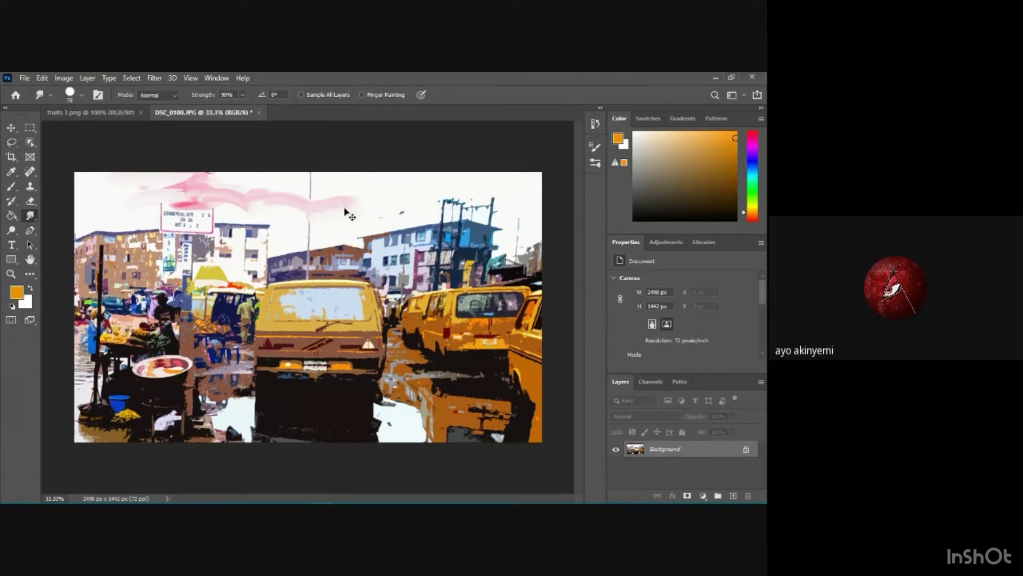
{"action": "key", "text": "ctrl+z"}
{"action": "key", "text": "ctrl+z"}
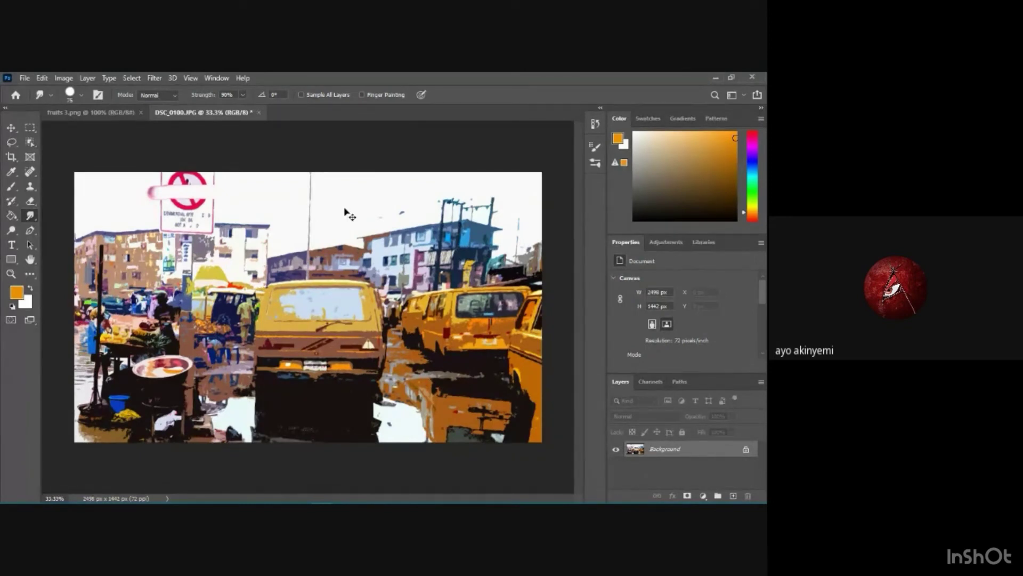
{"action": "key", "text": "ctrl+z"}
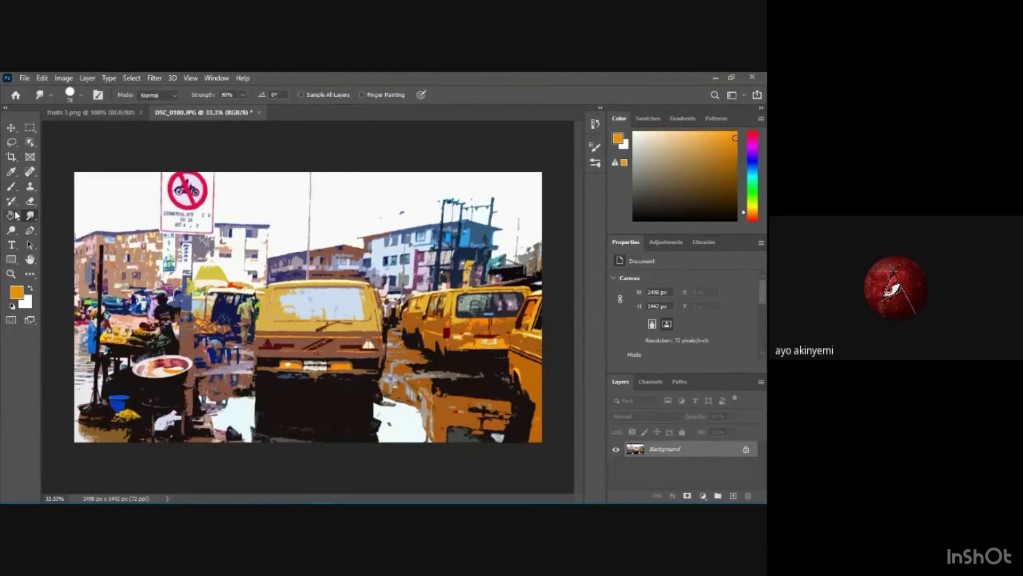
{"action": "left_click", "coordinate": [30, 201]}
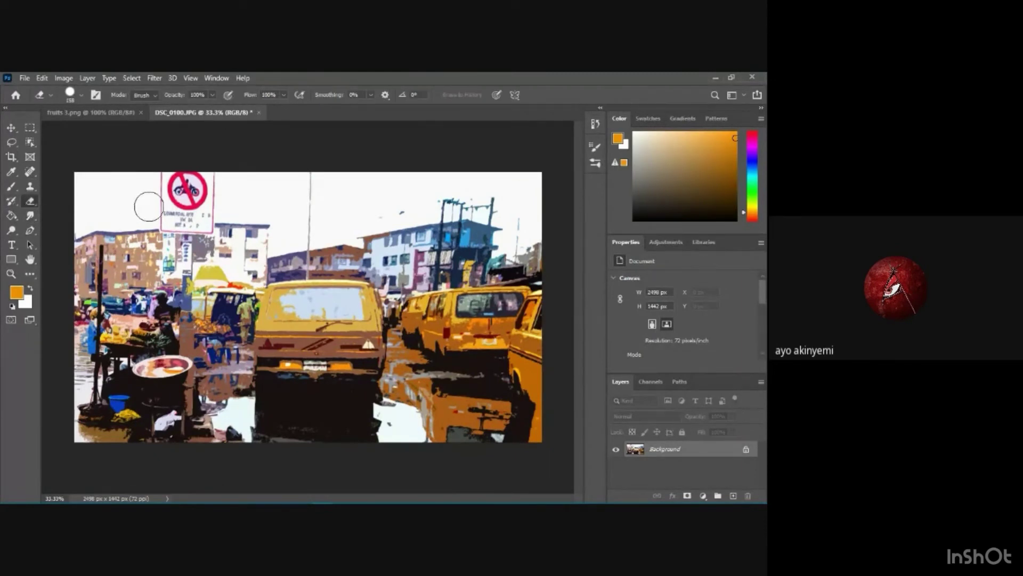
{"action": "mouse_move", "coordinate": [149, 206]}
{"action": "left_mouse_down"}
{"action": "mouse_move", "coordinate": [247, 190]}
{"action": "mouse_move", "coordinate": [139, 180]}
{"action": "mouse_move", "coordinate": [160, 215]}
{"action": "mouse_move", "coordinate": [130, 210]}
{"action": "mouse_move", "coordinate": [160, 212]}
{"action": "left_mouse_up"}
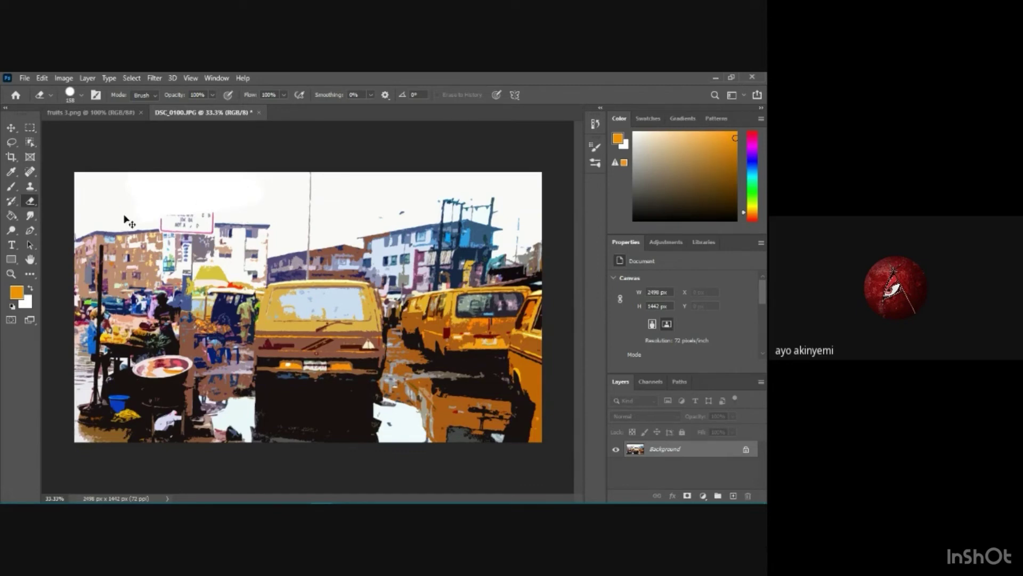
{"action": "key", "text": "ctrl+z"}
{"action": "key", "text": "ctrl+z"}
{"action": "key", "text": "ctrl+z"}
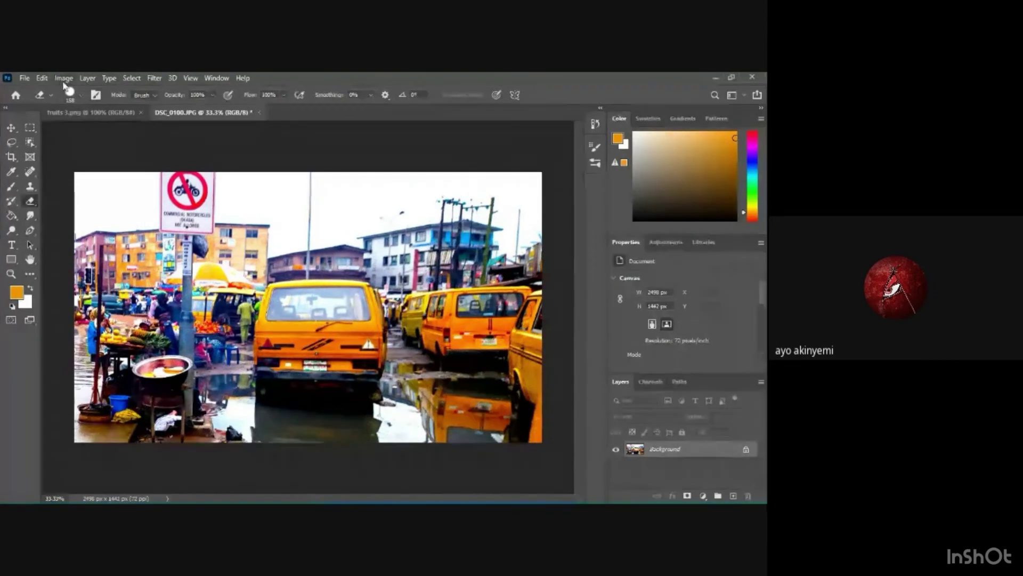
{"action": "left_click", "coordinate": [42, 79]}
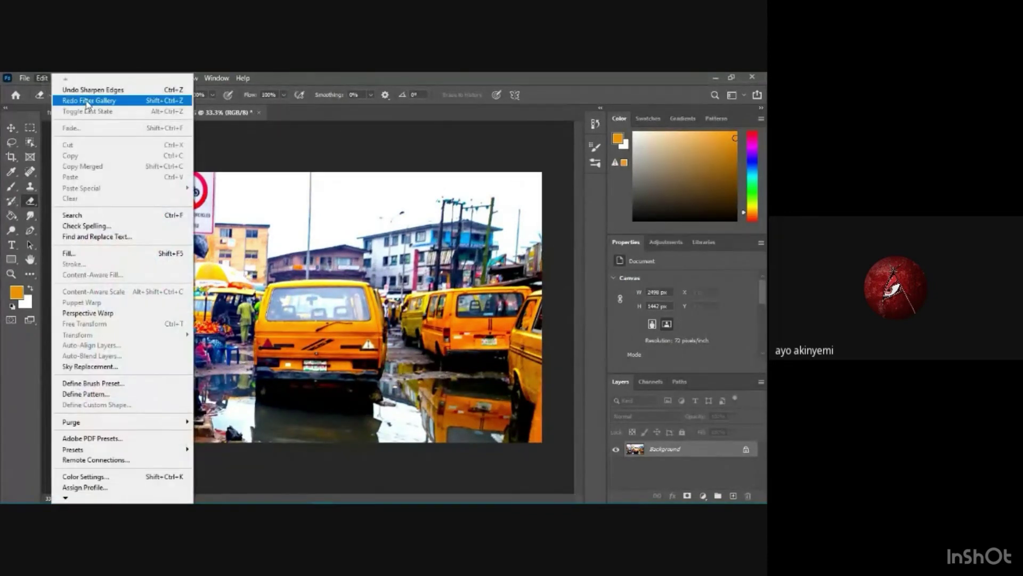
{"action": "left_click", "coordinate": [87, 101]}
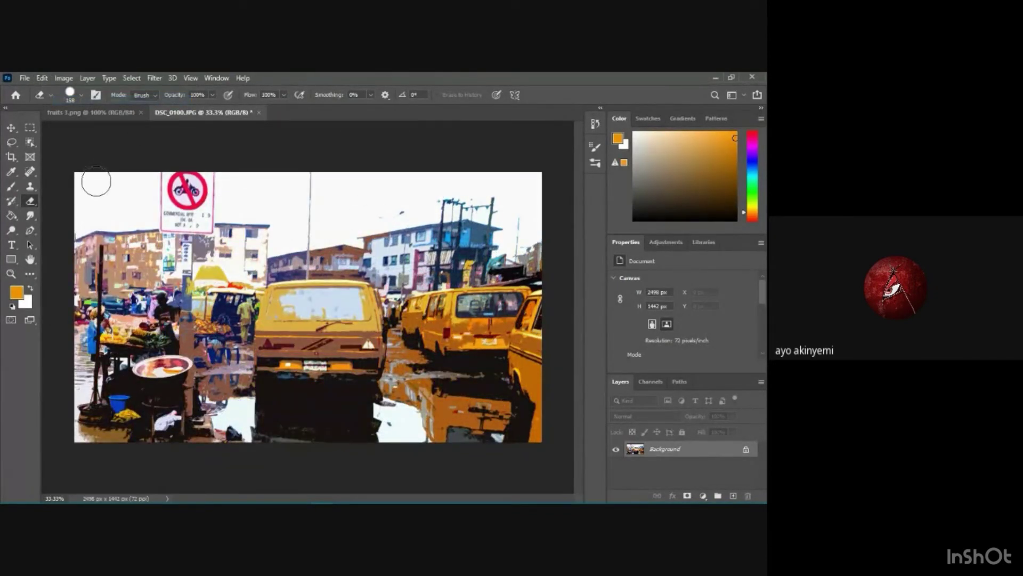
Set up the Brush tool with a 99 px hard round tip and light blue colour
{"action": "left_click", "coordinate": [12, 187]}
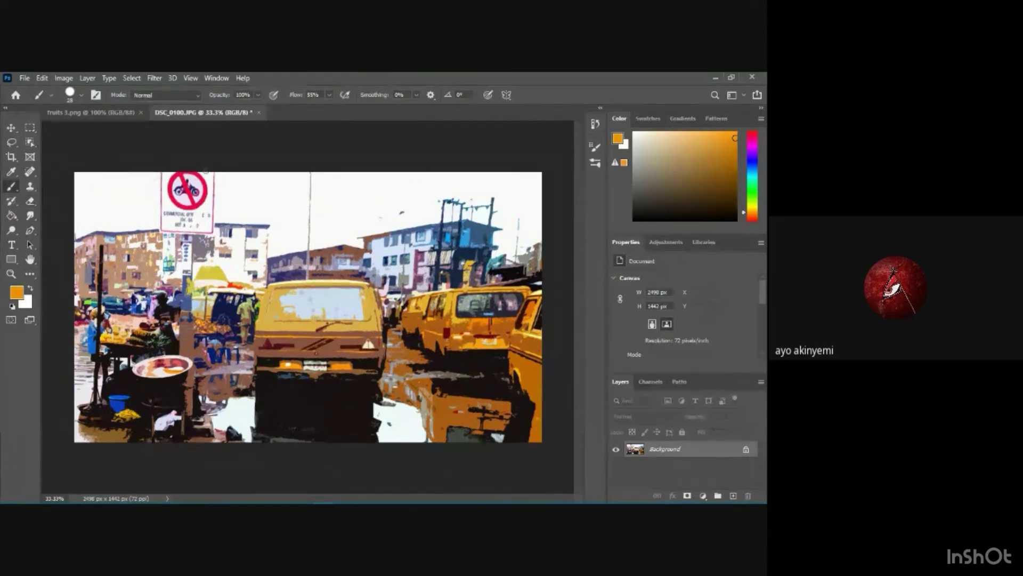
{"action": "left_click", "coordinate": [81, 96]}
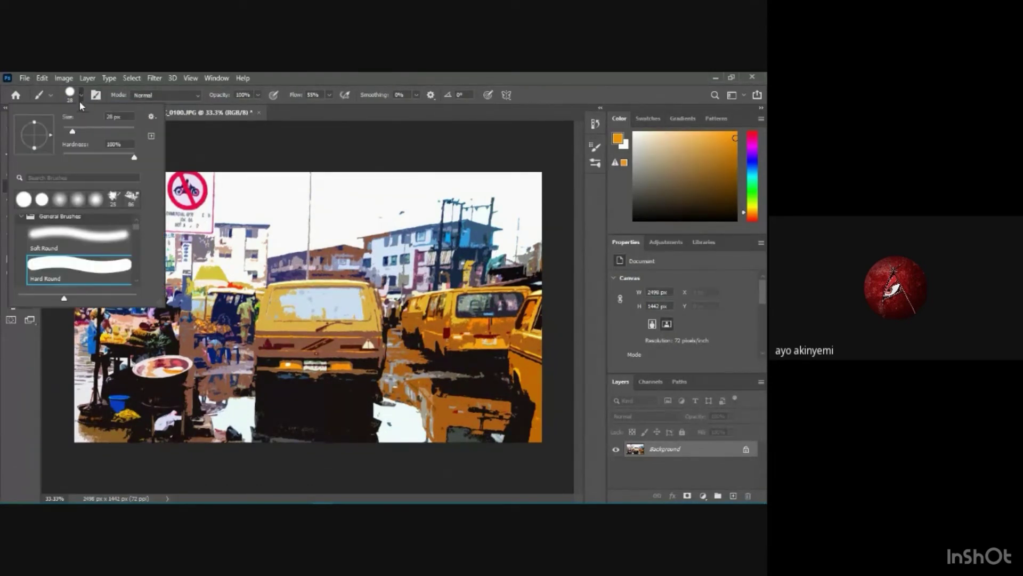
{"action": "left_click", "coordinate": [90, 128]}
{"action": "left_click", "coordinate": [207, 146]}
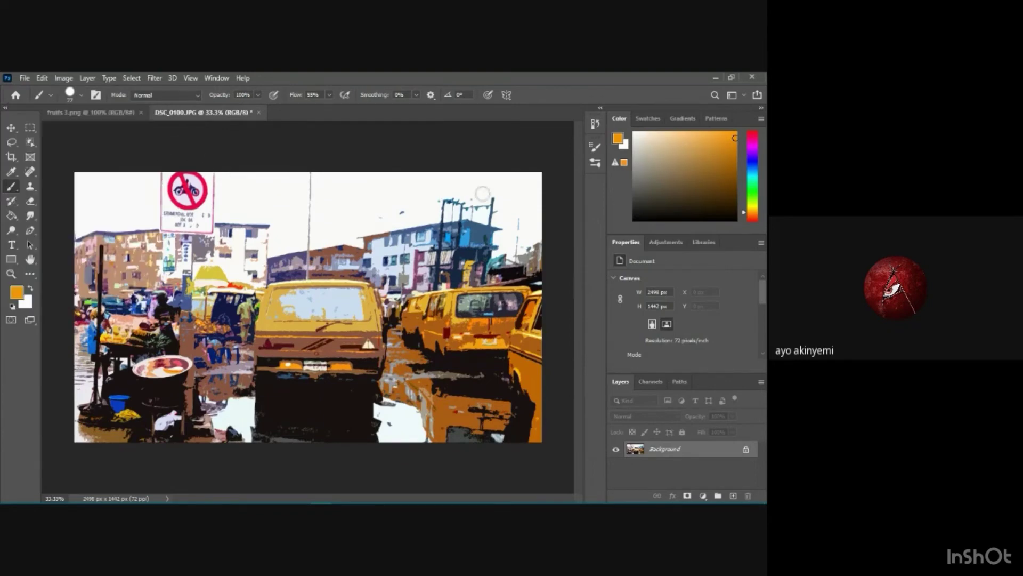
{"action": "left_click", "coordinate": [753, 170]}
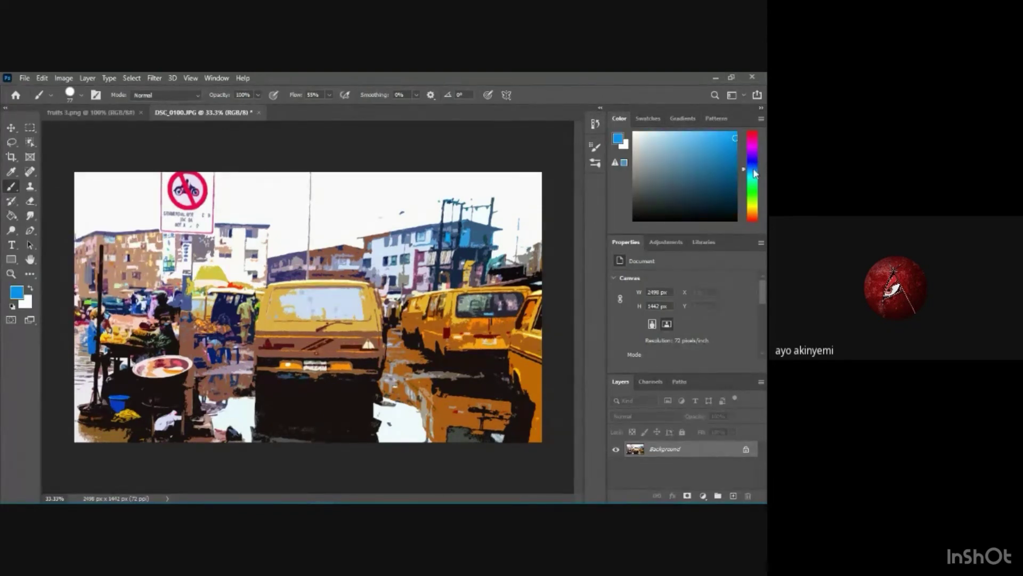
{"action": "left_click", "coordinate": [673, 136]}
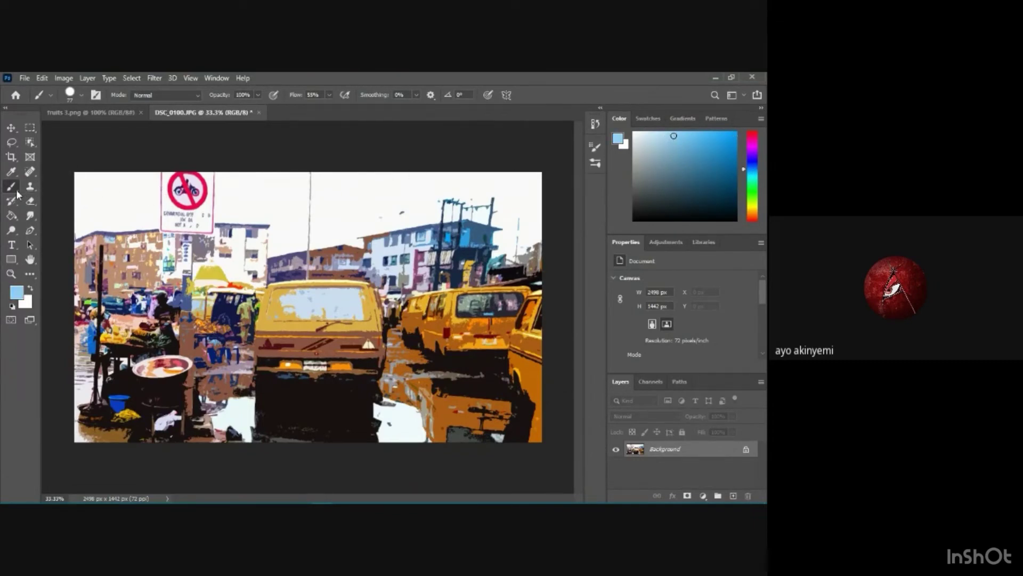
{"action": "left_click", "coordinate": [80, 95]}
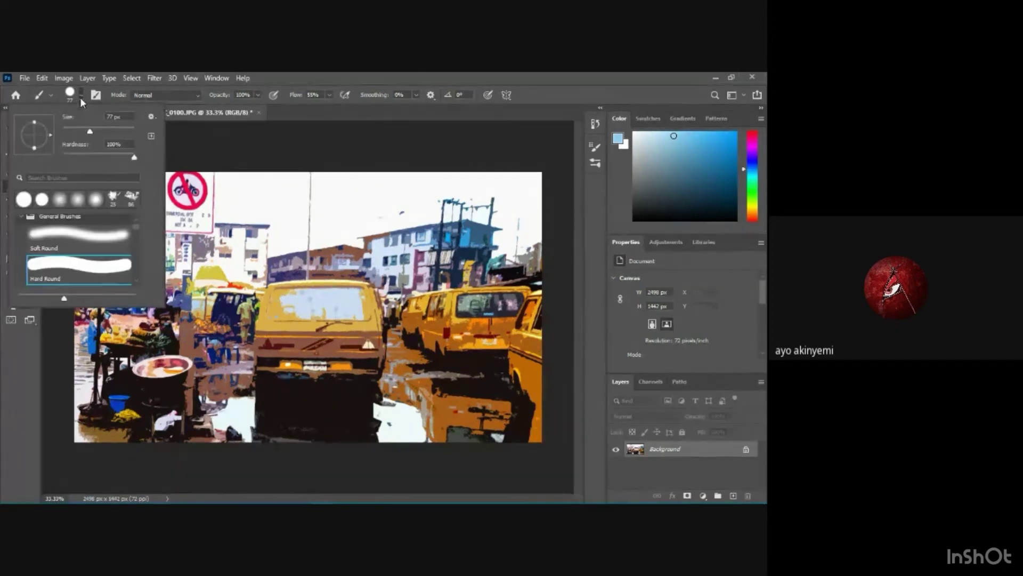
{"action": "left_click_drag", "start_coordinate": [85, 130], "coordinate": [97, 130]}
Paint light-blue strokes across the white sky along the top of the photo
{"action": "mouse_move", "coordinate": [278, 184]}
{"action": "left_mouse_down"}
{"action": "mouse_move", "coordinate": [153, 185]}
{"action": "mouse_move", "coordinate": [208, 184]}
{"action": "mouse_move", "coordinate": [170, 191]}
{"action": "mouse_move", "coordinate": [224, 197]}
{"action": "mouse_move", "coordinate": [165, 204]}
{"action": "mouse_move", "coordinate": [213, 196]}
{"action": "mouse_move", "coordinate": [192, 206]}
{"action": "mouse_move", "coordinate": [224, 210]}
{"action": "mouse_move", "coordinate": [171, 214]}
{"action": "mouse_move", "coordinate": [215, 203]}
{"action": "mouse_move", "coordinate": [176, 205]}
{"action": "mouse_move", "coordinate": [184, 201]}
{"action": "mouse_move", "coordinate": [141, 187]}
{"action": "left_mouse_up"}
{"action": "mouse_move", "coordinate": [304, 187]}
{"action": "left_mouse_down"}
{"action": "mouse_move", "coordinate": [323, 196]}
{"action": "mouse_move", "coordinate": [310, 200]}
{"action": "mouse_move", "coordinate": [306, 234]}
{"action": "mouse_move", "coordinate": [402, 189]}
{"action": "mouse_move", "coordinate": [335, 185]}
{"action": "left_mouse_up"}
{"action": "mouse_move", "coordinate": [448, 181]}
{"action": "left_mouse_down"}
{"action": "mouse_move", "coordinate": [512, 184]}
{"action": "mouse_move", "coordinate": [528, 200]}
{"action": "left_mouse_up"}
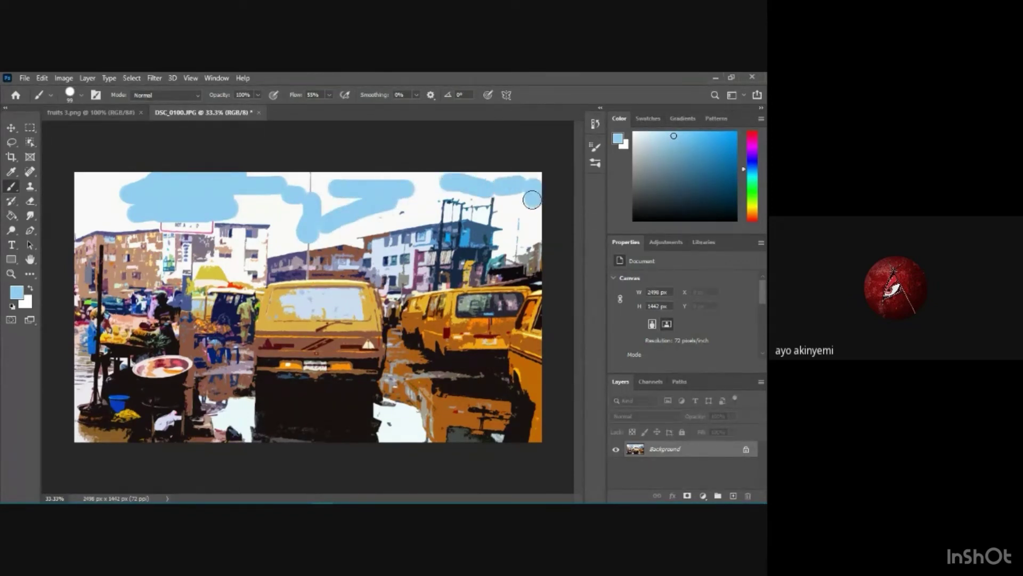
Smudge the blue sky patch's edges leftward, switching to a soft round brush
{"action": "left_click", "coordinate": [30, 217]}
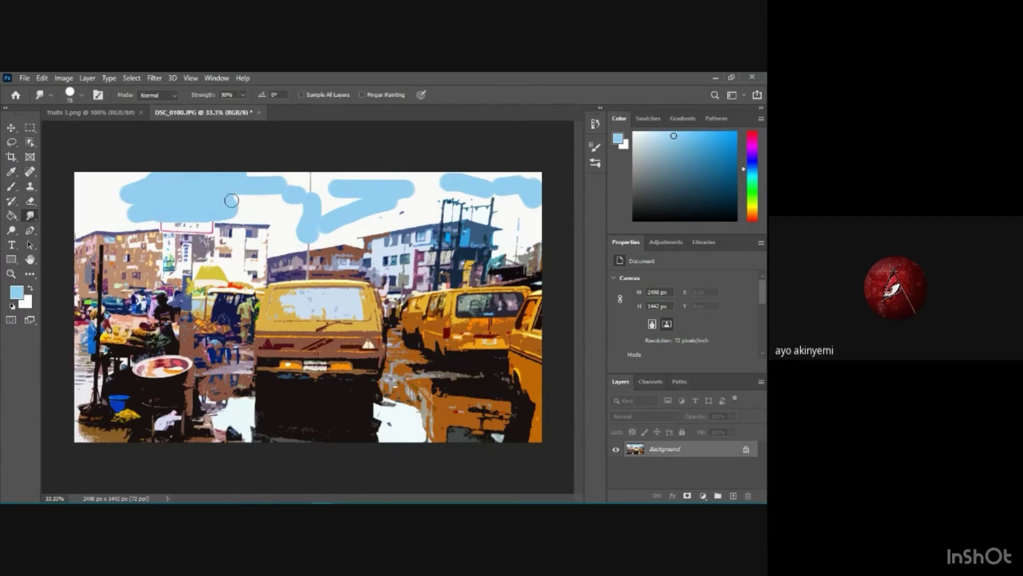
{"action": "mouse_move", "coordinate": [231, 200]}
{"action": "left_mouse_down"}
{"action": "mouse_move", "coordinate": [280, 189]}
{"action": "mouse_move", "coordinate": [276, 176]}
{"action": "mouse_move", "coordinate": [255, 181]}
{"action": "mouse_move", "coordinate": [227, 164]}
{"action": "mouse_move", "coordinate": [246, 176]}
{"action": "mouse_move", "coordinate": [156, 175]}
{"action": "left_mouse_up"}
{"action": "mouse_move", "coordinate": [223, 178]}
{"action": "left_mouse_down"}
{"action": "mouse_move", "coordinate": [140, 185]}
{"action": "mouse_move", "coordinate": [171, 179]}
{"action": "mouse_move", "coordinate": [121, 175]}
{"action": "mouse_move", "coordinate": [141, 169]}
{"action": "mouse_move", "coordinate": [153, 181]}
{"action": "mouse_move", "coordinate": [89, 187]}
{"action": "mouse_move", "coordinate": [145, 178]}
{"action": "mouse_move", "coordinate": [88, 177]}
{"action": "left_mouse_up"}
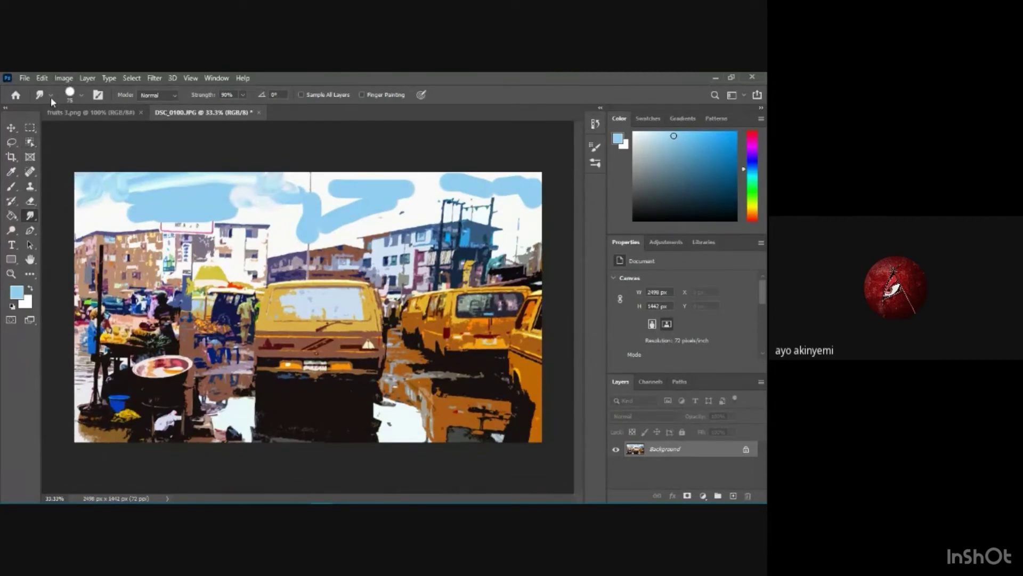
{"action": "left_click", "coordinate": [79, 95]}
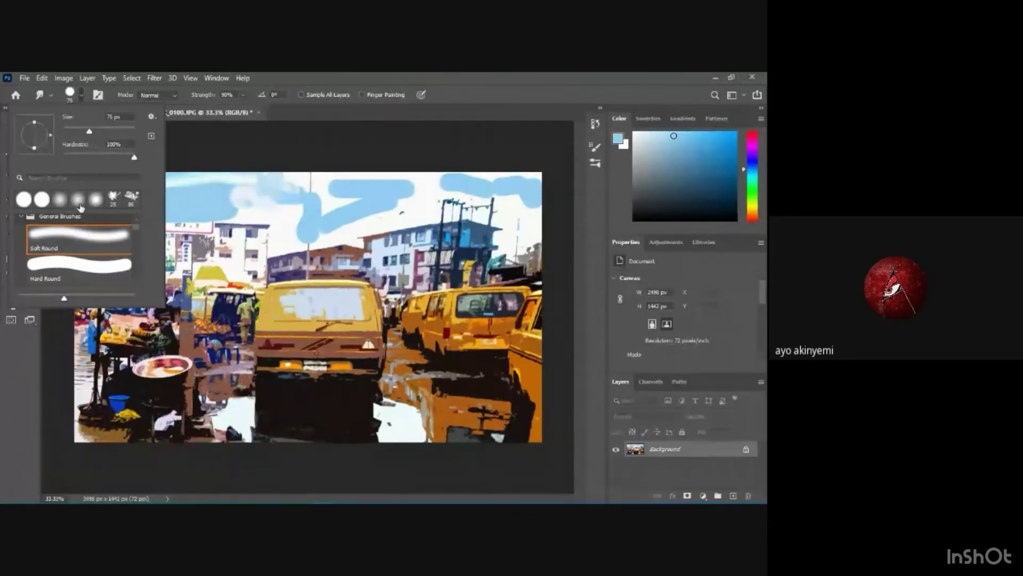
{"action": "left_click", "coordinate": [261, 205]}
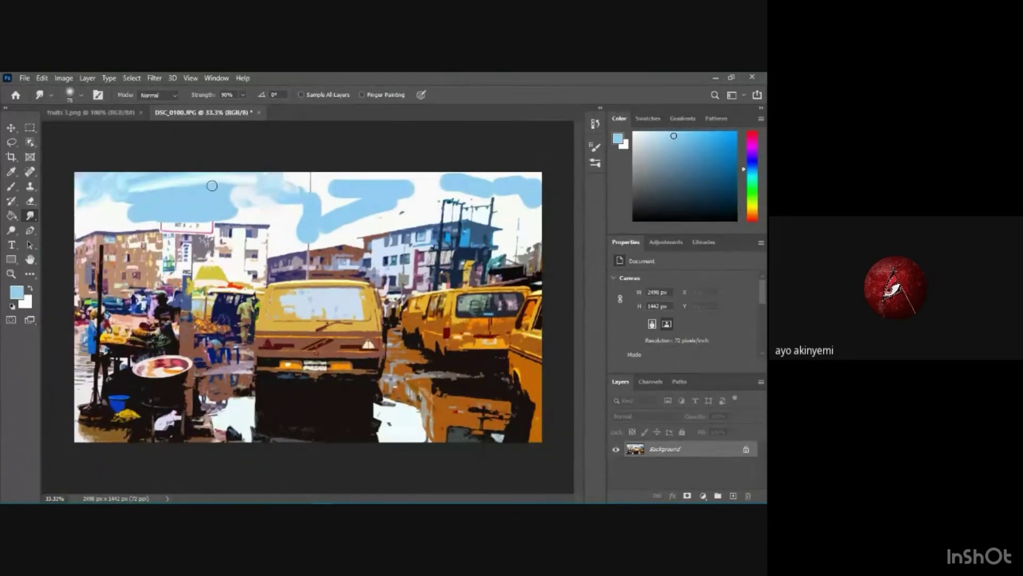
{"action": "mouse_move", "coordinate": [212, 186]}
{"action": "left_mouse_down"}
{"action": "mouse_move", "coordinate": [134, 192]}
{"action": "mouse_move", "coordinate": [158, 182]}
{"action": "mouse_move", "coordinate": [114, 179]}
{"action": "left_mouse_up"}
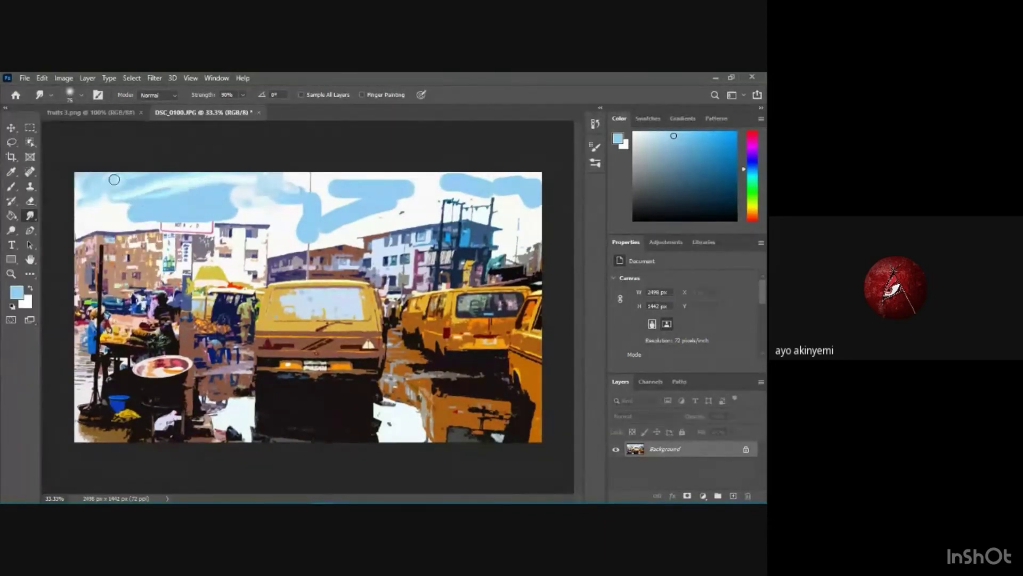
Smudge blue across the left and middle sky, redoing one bad stroke and softening the upper left
{"action": "left_click", "coordinate": [80, 95]}
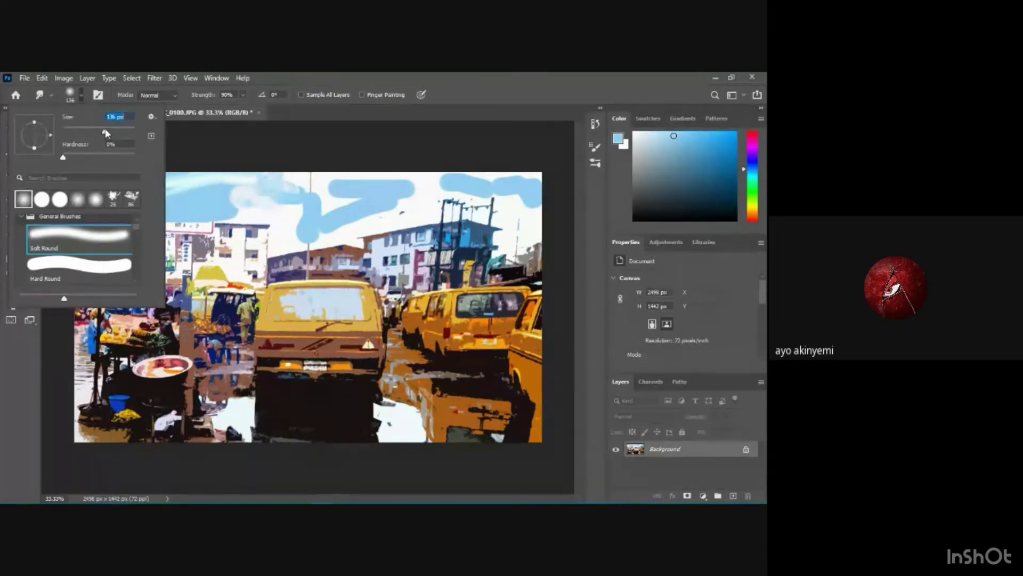
{"action": "left_click", "coordinate": [299, 200]}
{"action": "mouse_move", "coordinate": [129, 211]}
{"action": "left_mouse_down"}
{"action": "mouse_move", "coordinate": [70, 203]}
{"action": "mouse_move", "coordinate": [95, 194]}
{"action": "mouse_move", "coordinate": [57, 217]}
{"action": "mouse_move", "coordinate": [114, 205]}
{"action": "mouse_move", "coordinate": [89, 218]}
{"action": "left_mouse_up"}
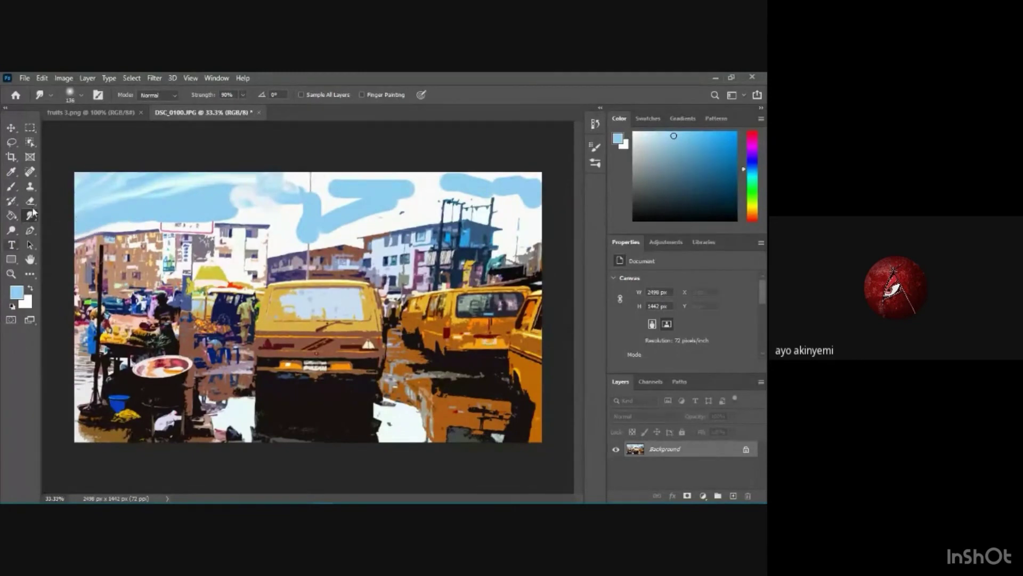
{"action": "mouse_move", "coordinate": [245, 193]}
{"action": "left_mouse_down"}
{"action": "mouse_move", "coordinate": [278, 208]}
{"action": "mouse_move", "coordinate": [207, 203]}
{"action": "mouse_move", "coordinate": [291, 216]}
{"action": "mouse_move", "coordinate": [337, 172]}
{"action": "mouse_move", "coordinate": [225, 189]}
{"action": "mouse_move", "coordinate": [308, 181]}
{"action": "mouse_move", "coordinate": [263, 176]}
{"action": "mouse_move", "coordinate": [310, 189]}
{"action": "mouse_move", "coordinate": [430, 181]}
{"action": "mouse_move", "coordinate": [407, 194]}
{"action": "mouse_move", "coordinate": [472, 187]}
{"action": "mouse_move", "coordinate": [447, 190]}
{"action": "left_mouse_up"}
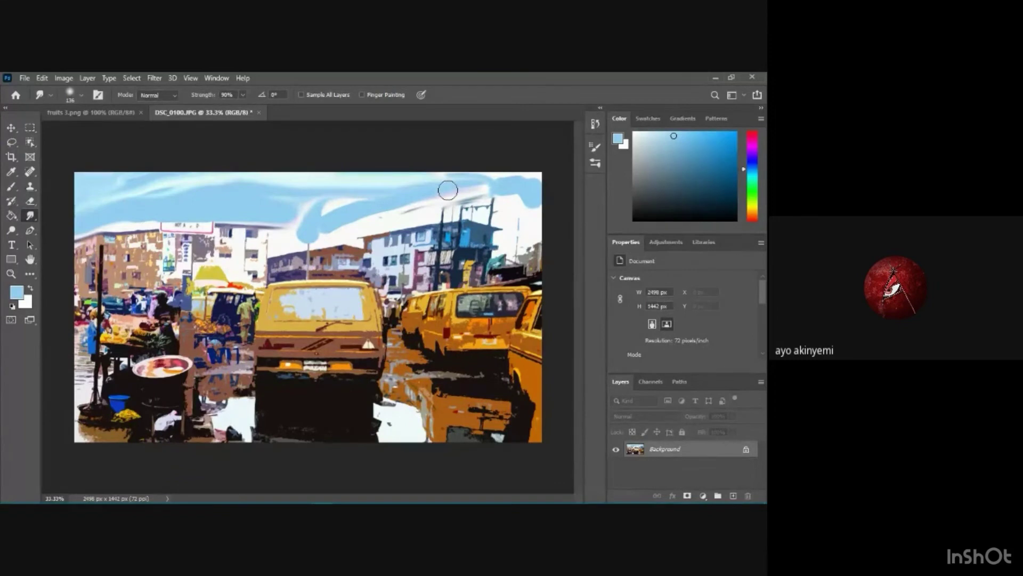
{"action": "key", "text": "ctrl+z"}
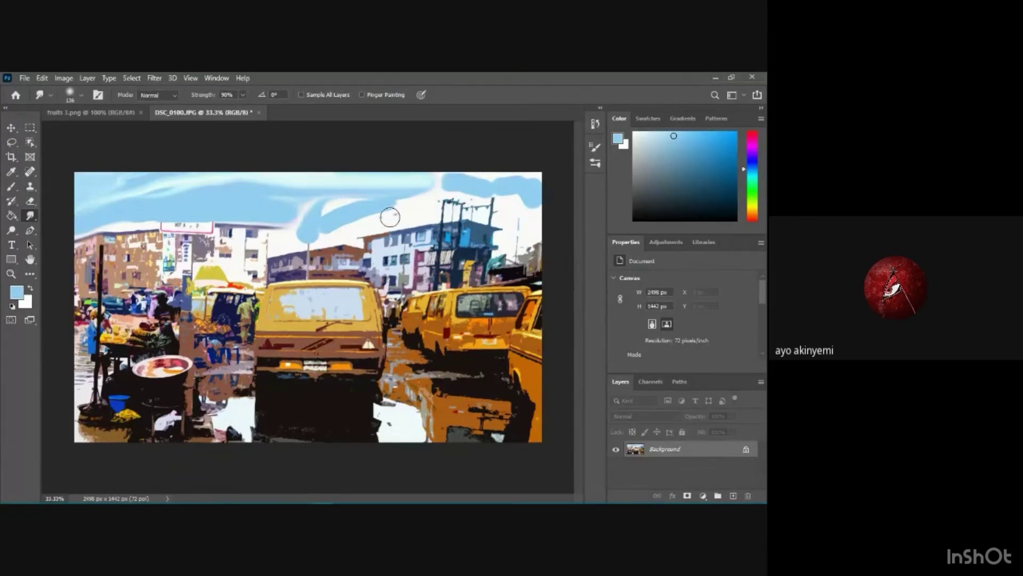
{"action": "mouse_move", "coordinate": [389, 217]}
{"action": "left_mouse_down"}
{"action": "mouse_move", "coordinate": [331, 214]}
{"action": "mouse_move", "coordinate": [332, 205]}
{"action": "mouse_move", "coordinate": [293, 234]}
{"action": "mouse_move", "coordinate": [390, 219]}
{"action": "mouse_move", "coordinate": [410, 207]}
{"action": "mouse_move", "coordinate": [404, 198]}
{"action": "mouse_move", "coordinate": [456, 177]}
{"action": "mouse_move", "coordinate": [420, 177]}
{"action": "mouse_move", "coordinate": [490, 177]}
{"action": "mouse_move", "coordinate": [479, 173]}
{"action": "mouse_move", "coordinate": [538, 186]}
{"action": "mouse_move", "coordinate": [537, 212]}
{"action": "mouse_move", "coordinate": [539, 183]}
{"action": "mouse_move", "coordinate": [513, 194]}
{"action": "mouse_move", "coordinate": [515, 209]}
{"action": "mouse_move", "coordinate": [489, 186]}
{"action": "mouse_move", "coordinate": [466, 194]}
{"action": "mouse_move", "coordinate": [495, 183]}
{"action": "mouse_move", "coordinate": [539, 221]}
{"action": "left_mouse_up"}
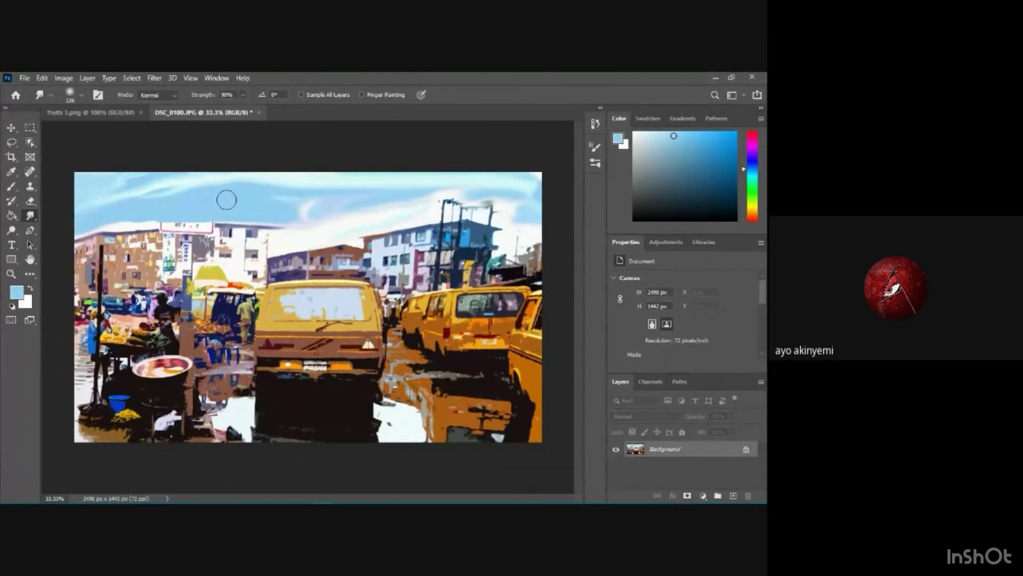
{"action": "mouse_move", "coordinate": [226, 200]}
{"action": "left_mouse_down"}
{"action": "mouse_move", "coordinate": [110, 196]}
{"action": "mouse_move", "coordinate": [130, 212]}
{"action": "left_mouse_up"}
Brush light blue over the white puddles below and left of the vans
{"action": "left_click", "coordinate": [11, 186]}
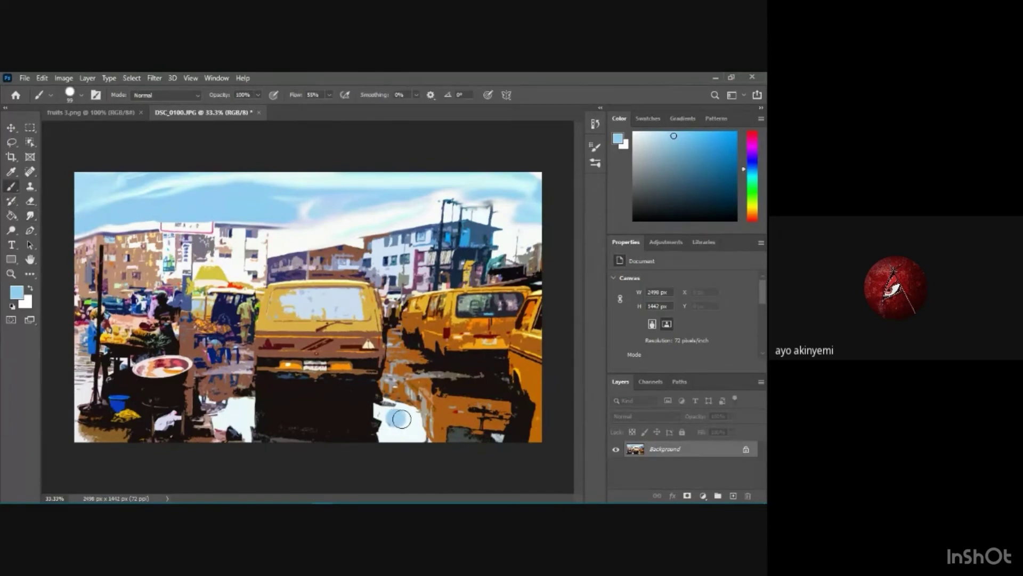
{"action": "mouse_move", "coordinate": [401, 419]}
{"action": "left_mouse_down"}
{"action": "mouse_move", "coordinate": [397, 429]}
{"action": "mouse_move", "coordinate": [413, 431]}
{"action": "mouse_move", "coordinate": [397, 431]}
{"action": "left_mouse_up"}
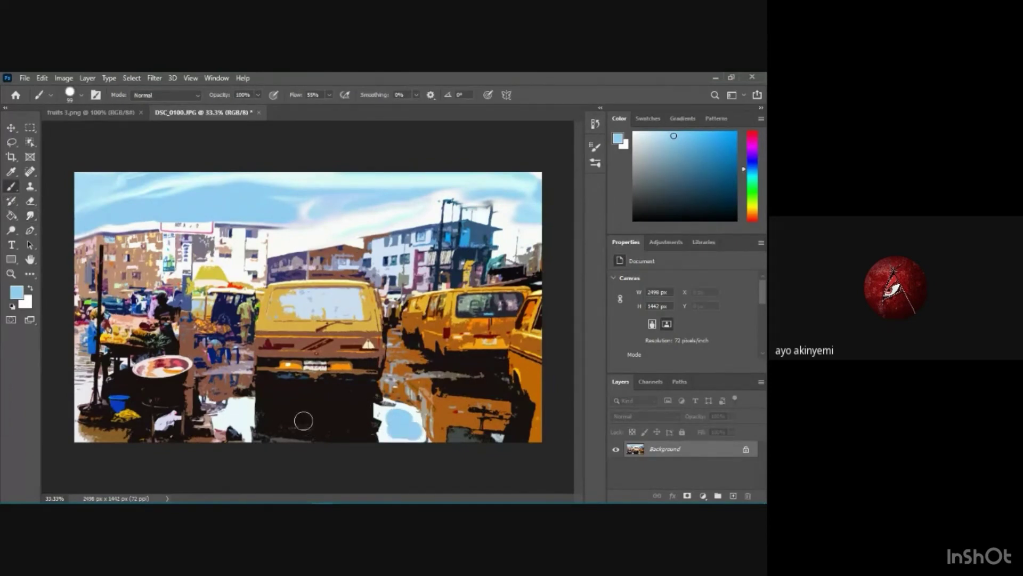
{"action": "left_click_drag", "start_coordinate": [250, 416], "coordinate": [228, 416]}
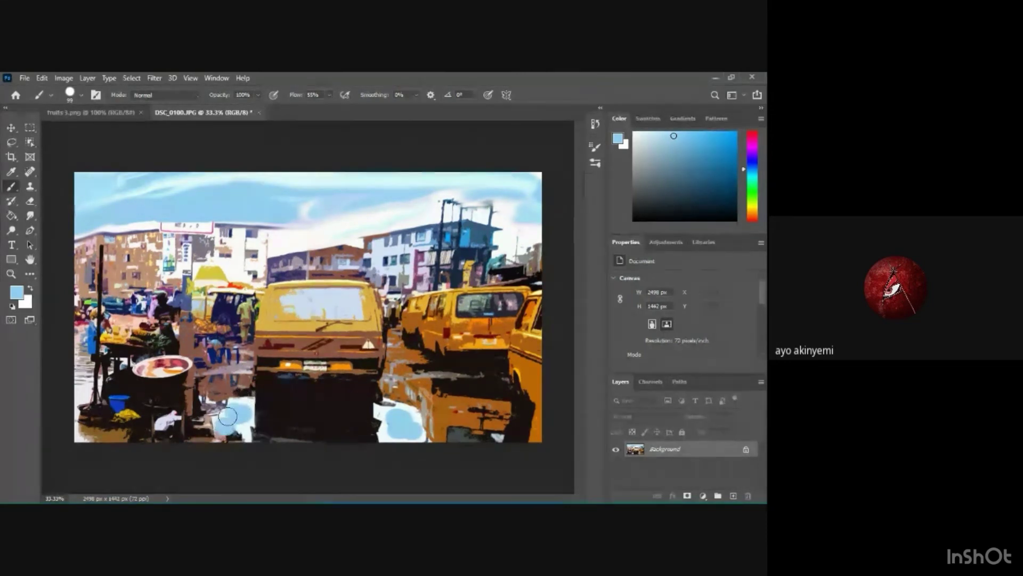
Smudge both light-blue puddles into soft, pale reflection shapes
{"action": "left_click", "coordinate": [30, 216]}
{"action": "mouse_move", "coordinate": [234, 413]}
{"action": "left_mouse_down"}
{"action": "mouse_move", "coordinate": [254, 408]}
{"action": "mouse_move", "coordinate": [264, 384]}
{"action": "mouse_move", "coordinate": [260, 404]}
{"action": "mouse_move", "coordinate": [291, 419]}
{"action": "mouse_move", "coordinate": [248, 403]}
{"action": "mouse_move", "coordinate": [228, 431]}
{"action": "left_mouse_up"}
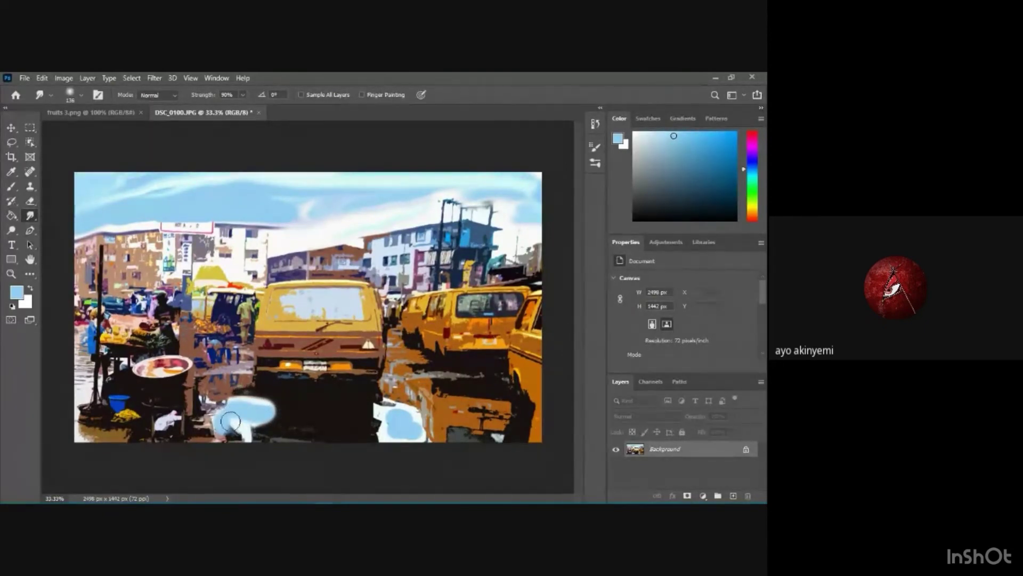
{"action": "mouse_move", "coordinate": [377, 430]}
{"action": "left_mouse_down"}
{"action": "mouse_move", "coordinate": [410, 422]}
{"action": "mouse_move", "coordinate": [382, 412]}
{"action": "mouse_move", "coordinate": [379, 421]}
{"action": "mouse_move", "coordinate": [388, 412]}
{"action": "left_mouse_up"}
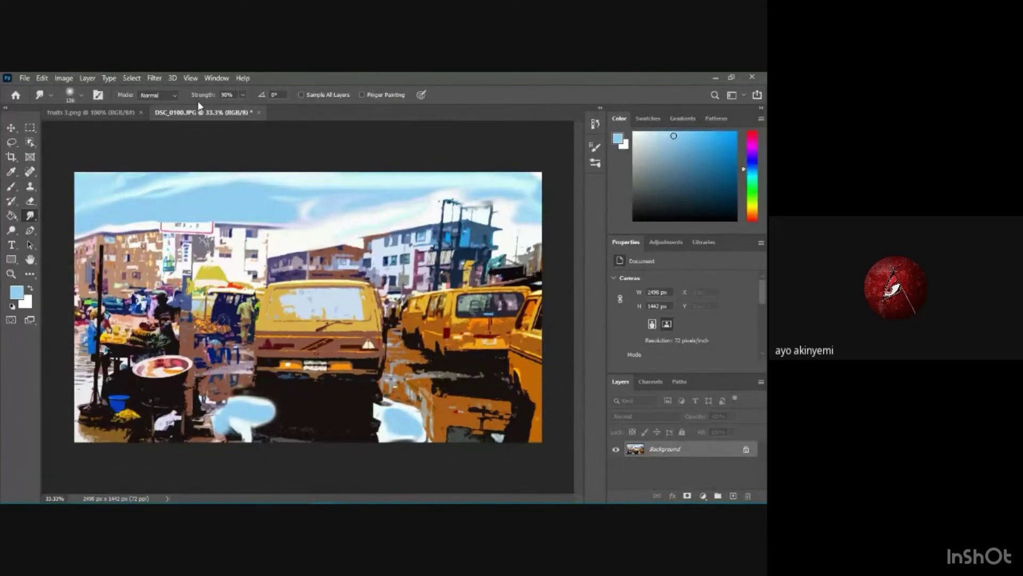
Reapply the Artistic > Cutout filter from the Filter Gallery, previewing with Fit on Screen
{"action": "left_click", "coordinate": [152, 78]}
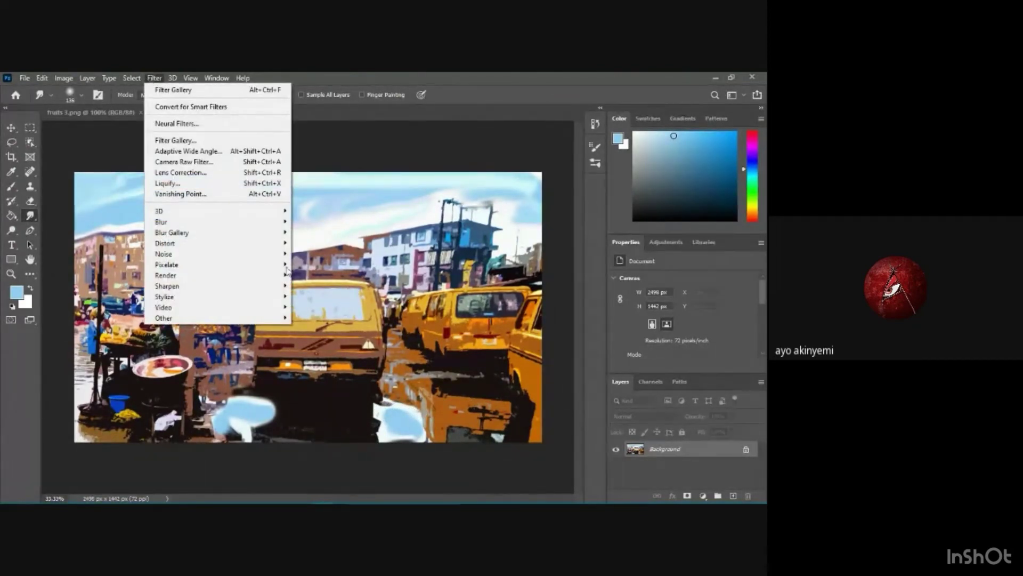
{"action": "left_click", "coordinate": [350, 243]}
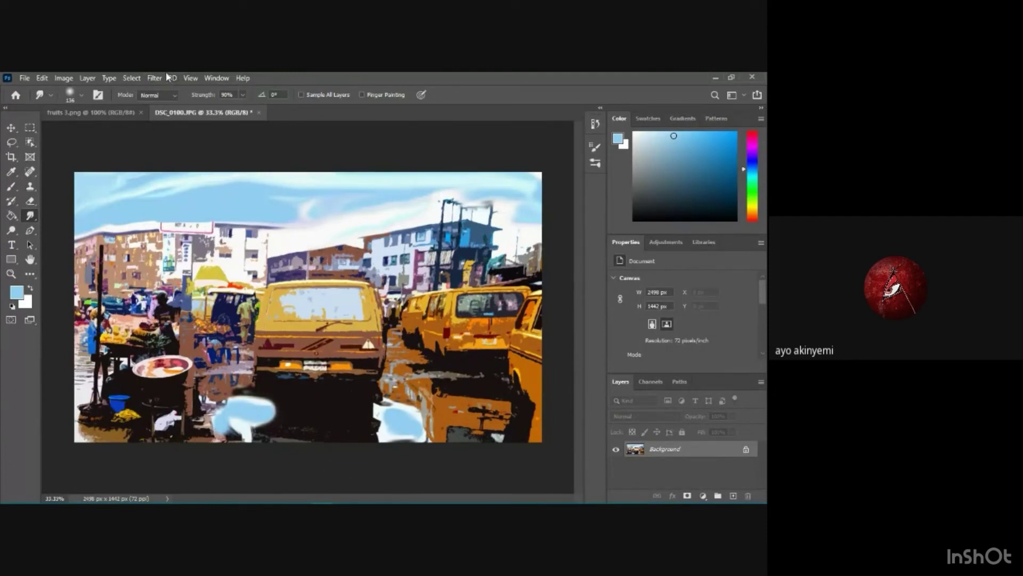
{"action": "left_click", "coordinate": [152, 78]}
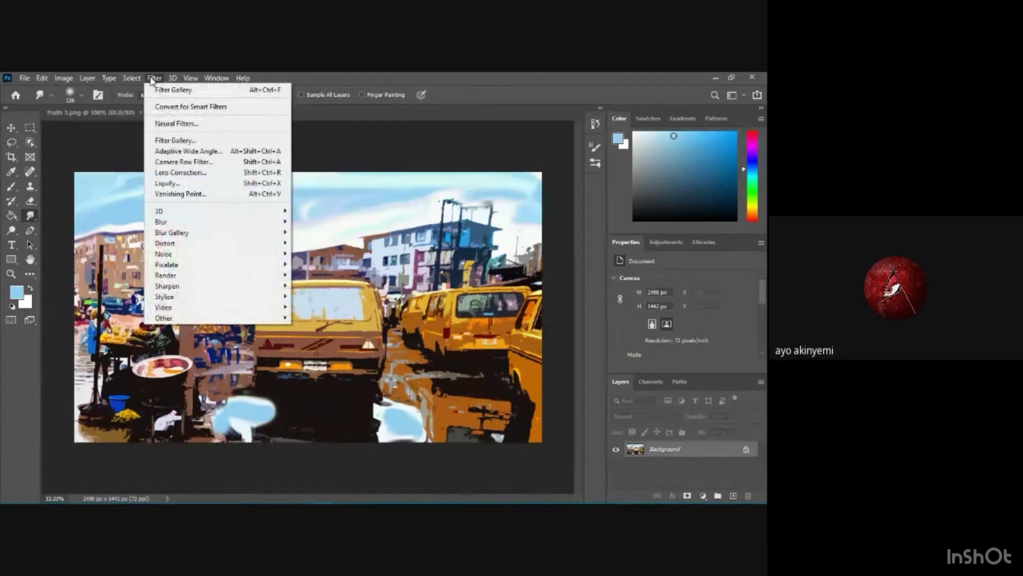
{"action": "left_click", "coordinate": [176, 139]}
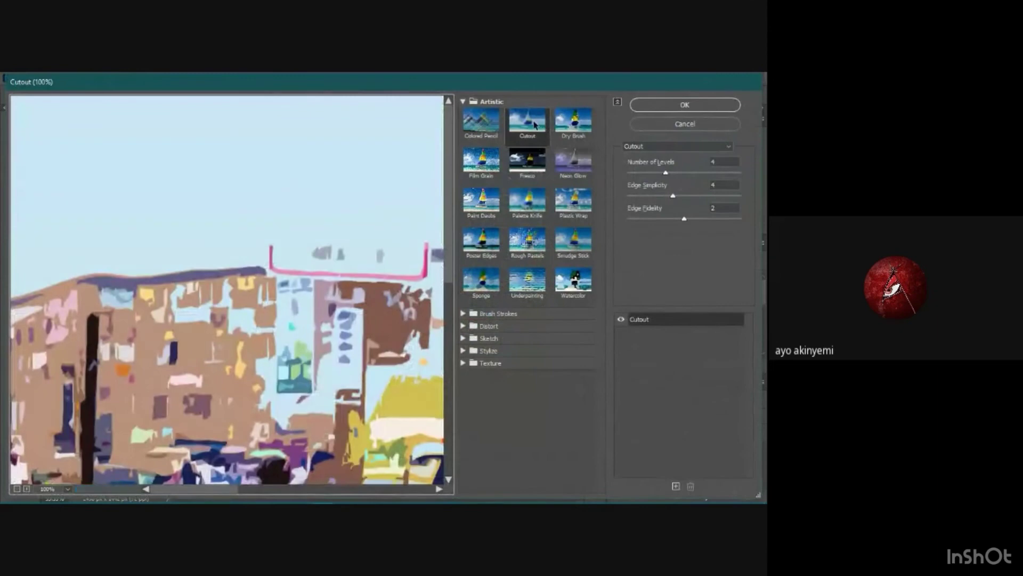
{"action": "left_click", "coordinate": [66, 489]}
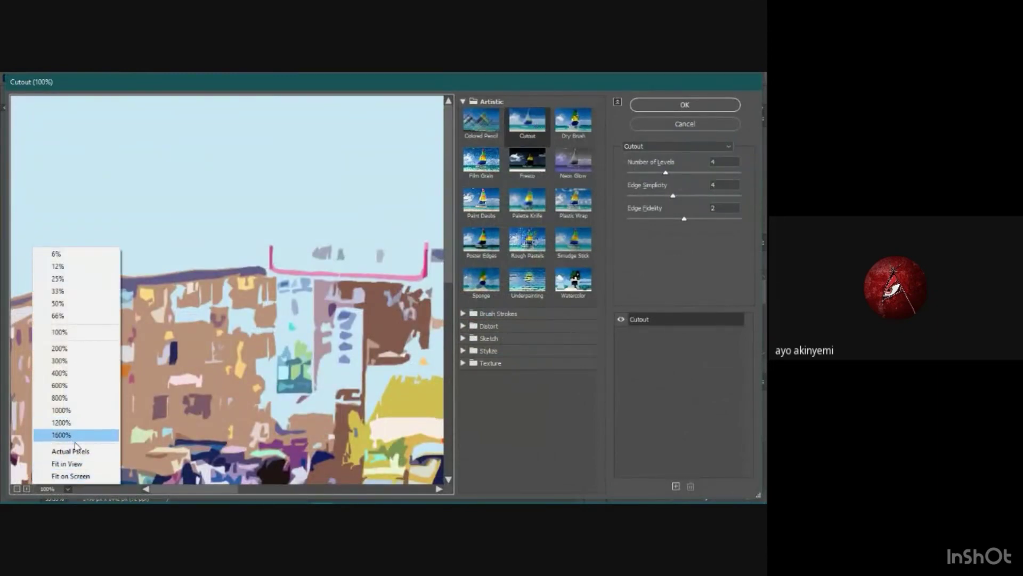
{"action": "left_click", "coordinate": [70, 476]}
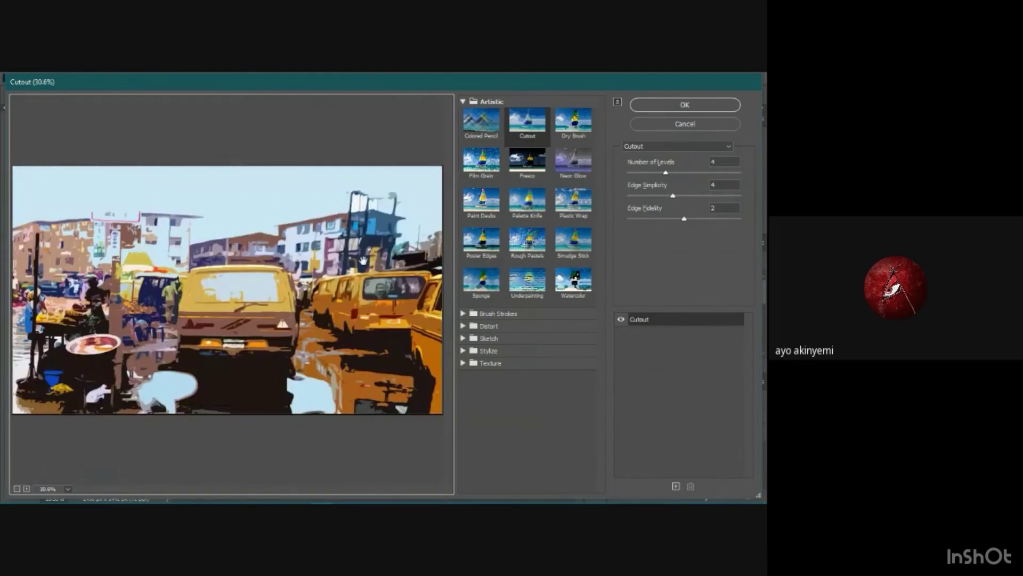
{"action": "left_click", "coordinate": [545, 128]}
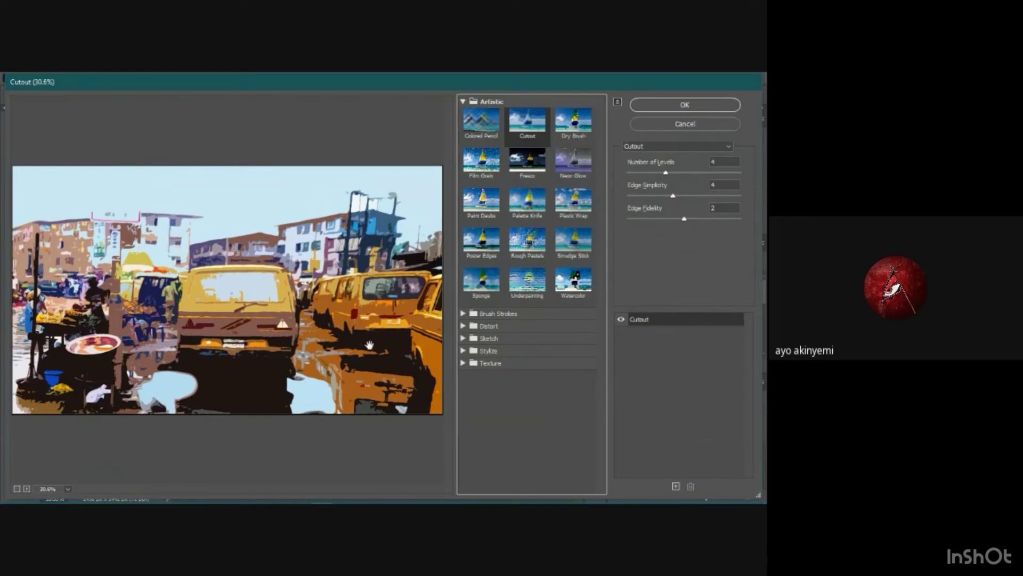
{"action": "left_click", "coordinate": [663, 106]}
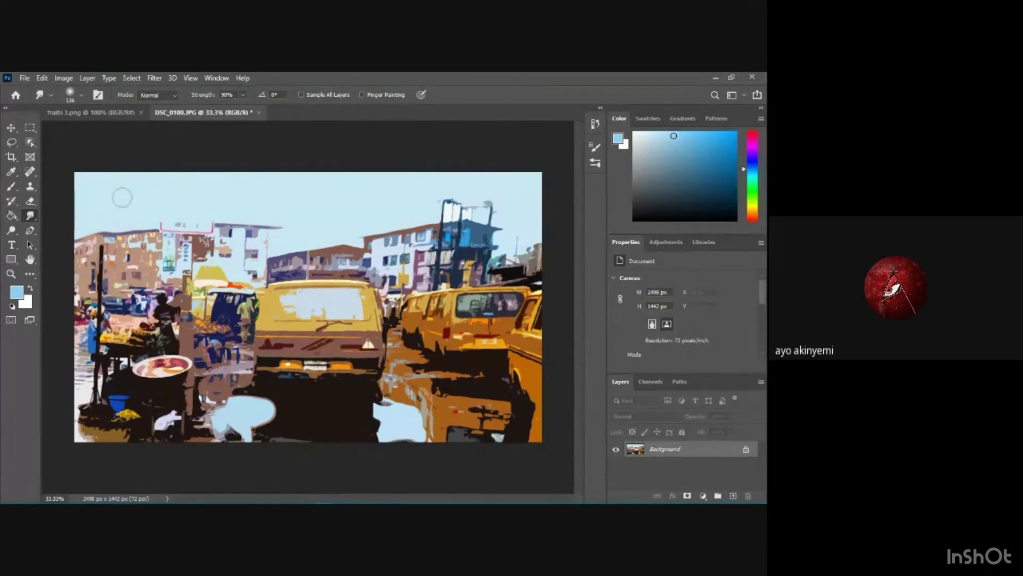
Start a Save As to this computer and name the file 'ojuelegba'
{"action": "left_click", "coordinate": [38, 78]}
{"action": "left_click", "coordinate": [35, 77]}
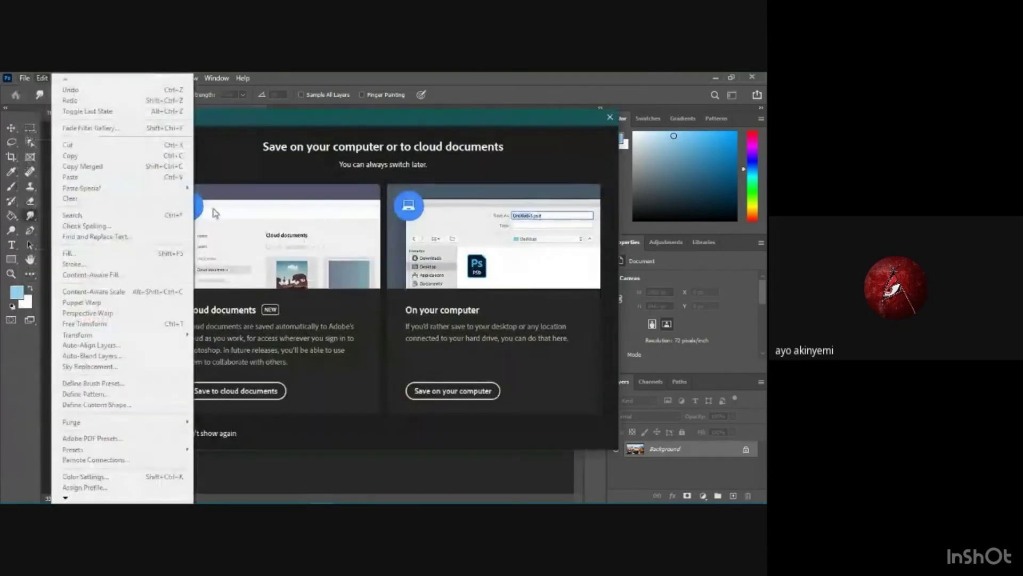
{"action": "left_click", "coordinate": [457, 391]}
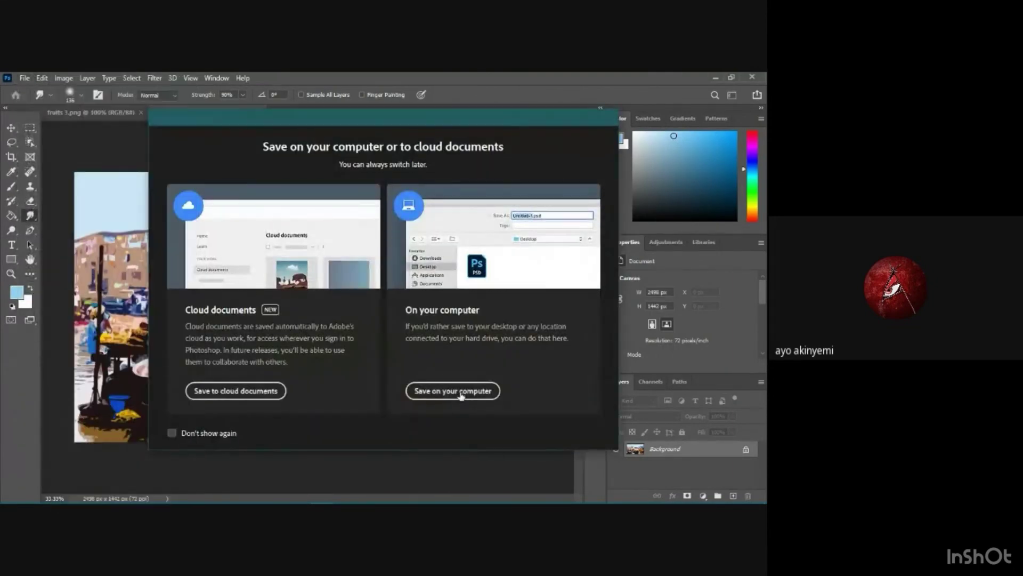
{"action": "left_click", "coordinate": [460, 393]}
{"action": "key", "text": "ctrl+s"}
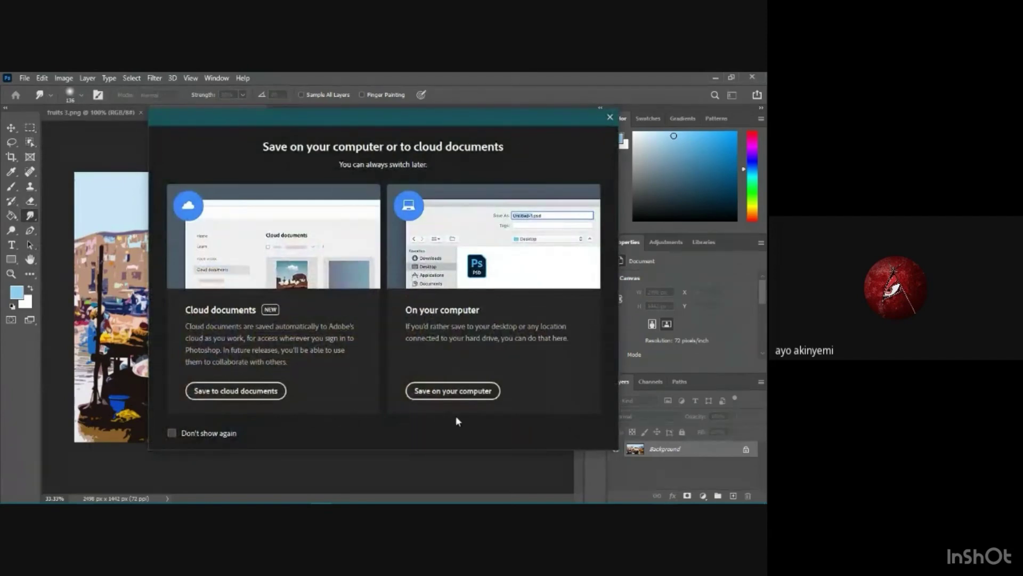
{"action": "left_click", "coordinate": [454, 392]}
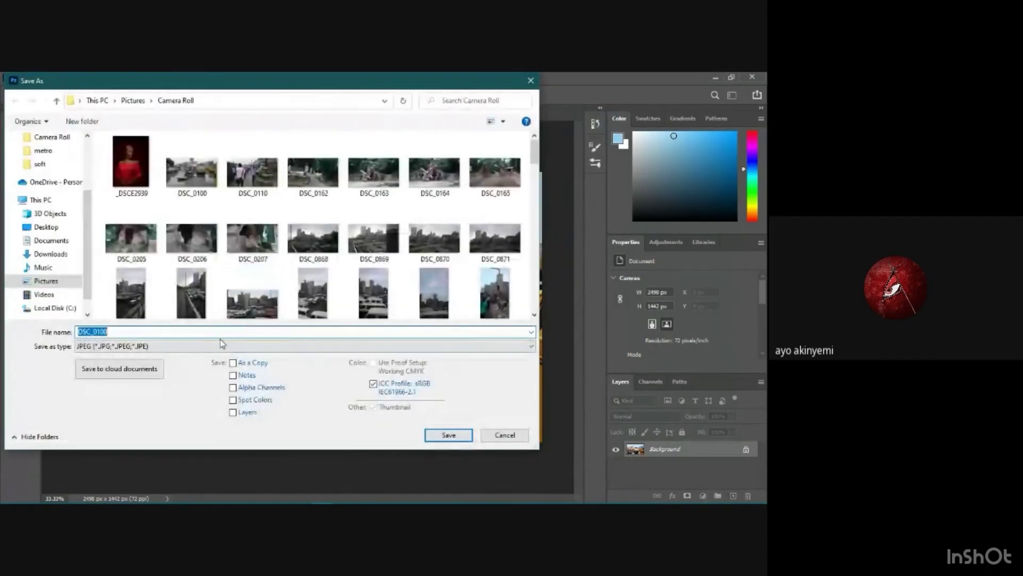
{"action": "type", "text": "ojuelegba"}
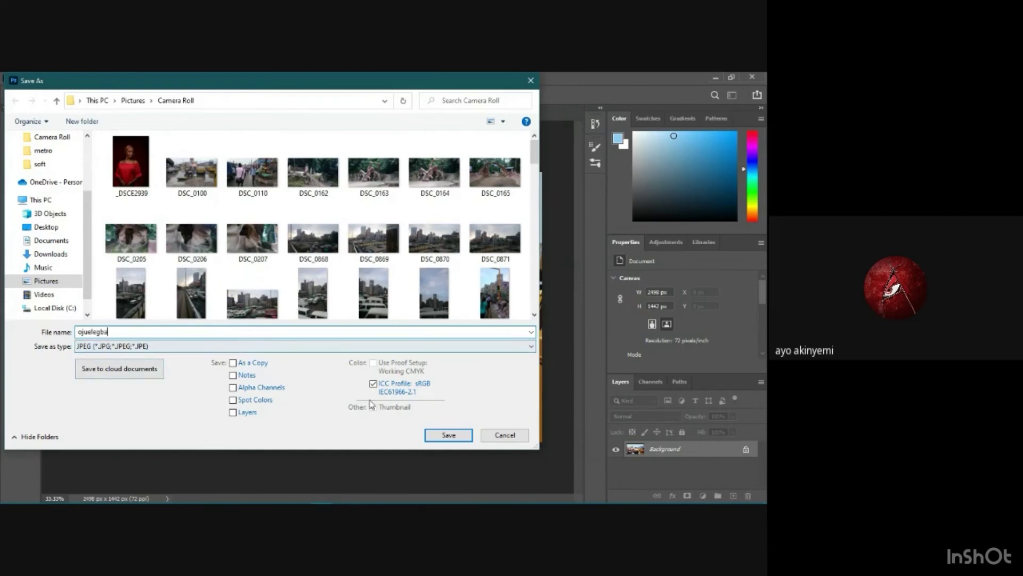
Save it as a PNG in the Pictures folder, accepting the PNG Format Options
{"action": "left_click", "coordinate": [415, 348]}
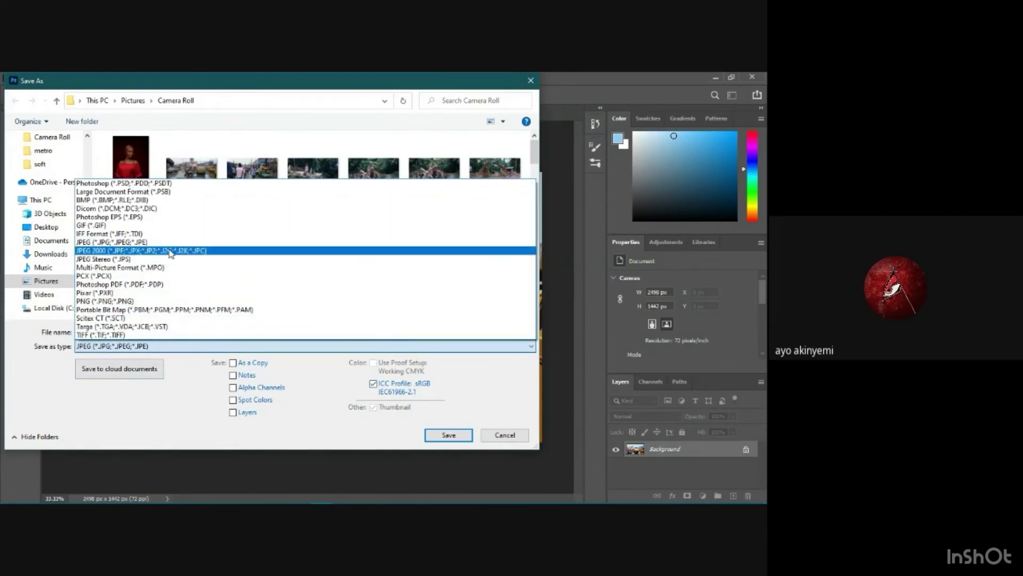
{"action": "left_click", "coordinate": [145, 301]}
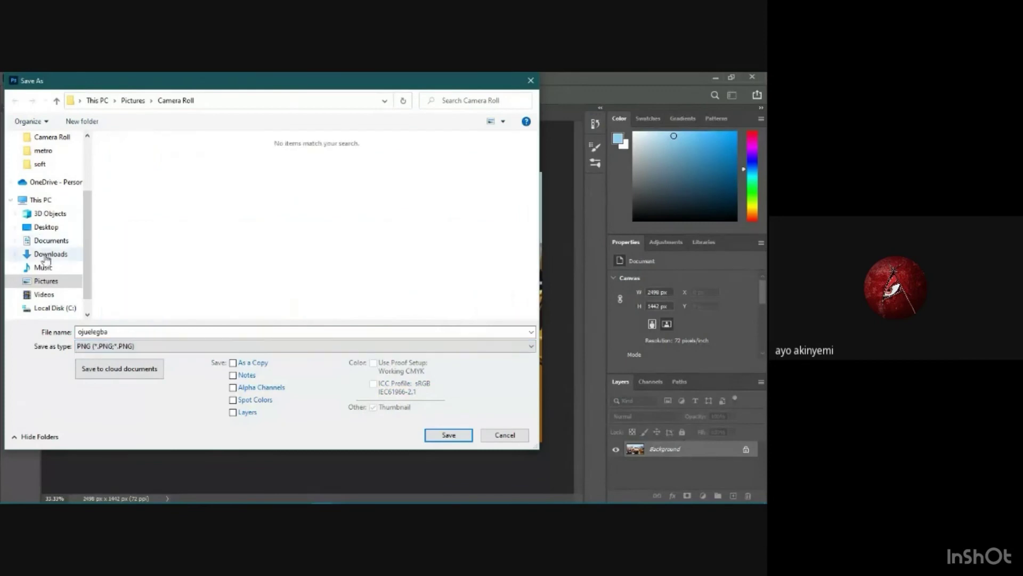
{"action": "left_click", "coordinate": [53, 281]}
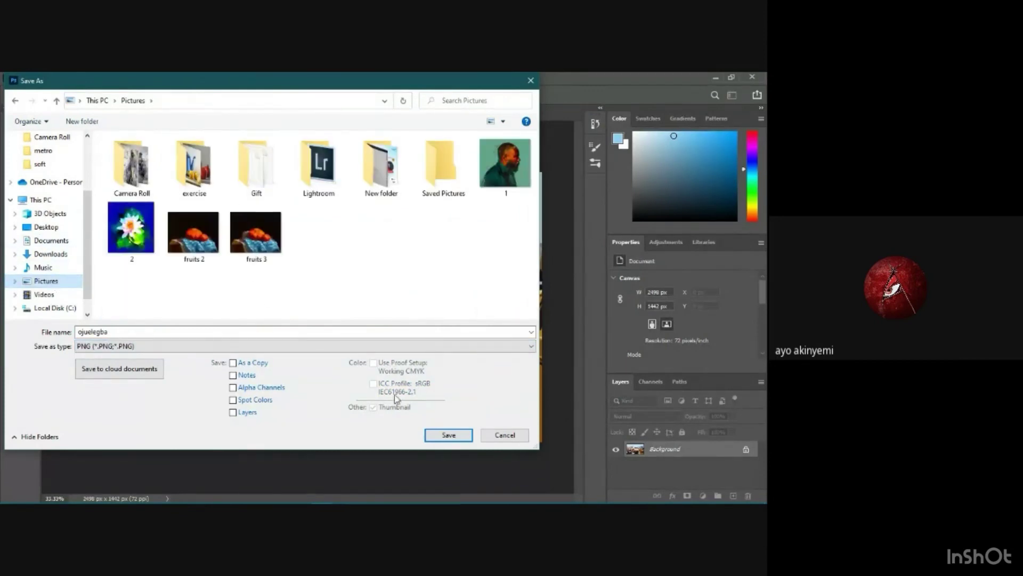
{"action": "left_click", "coordinate": [462, 436]}
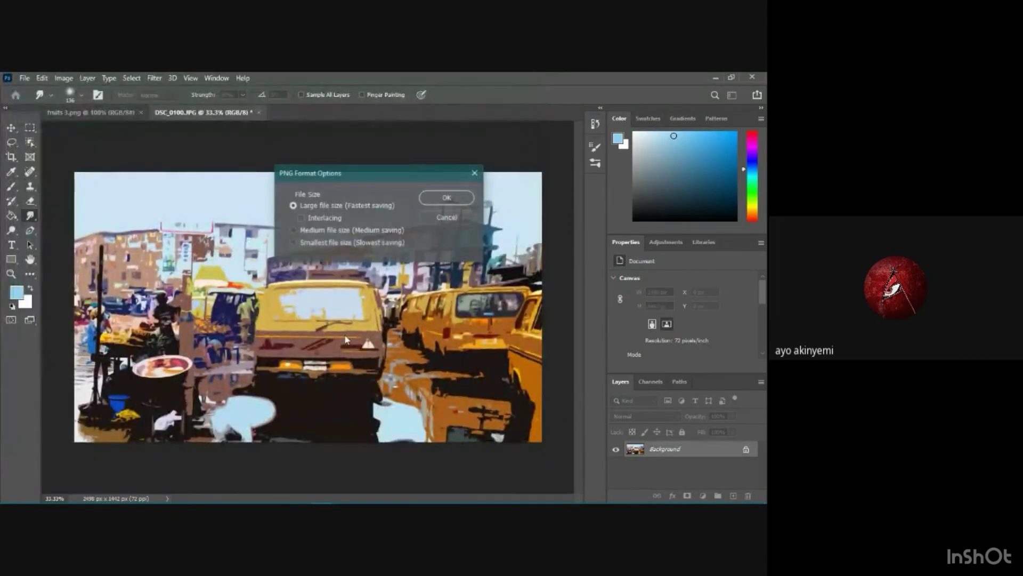
{"action": "left_click", "coordinate": [444, 198]}
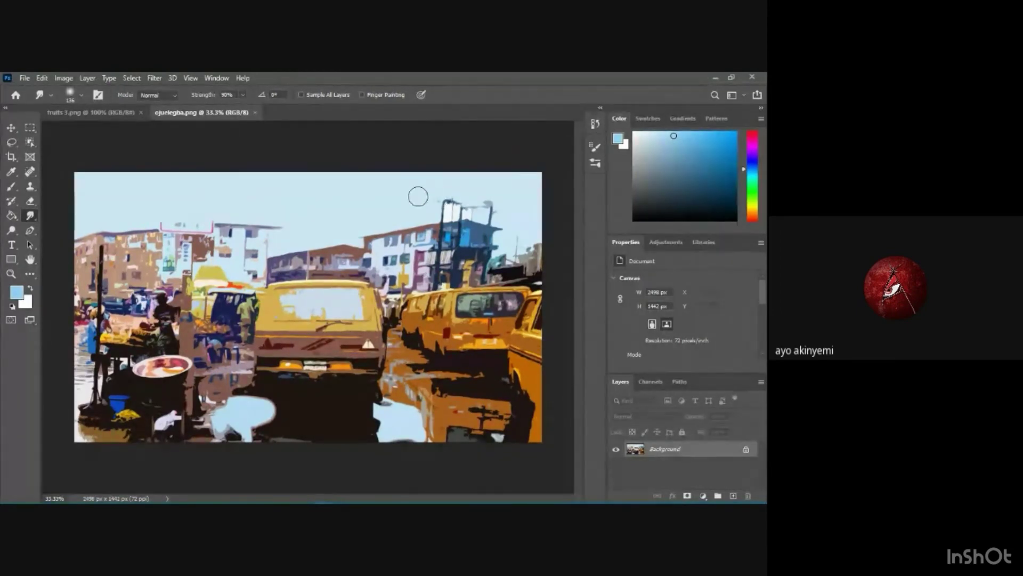
{"action": "left_click", "coordinate": [100, 113]}
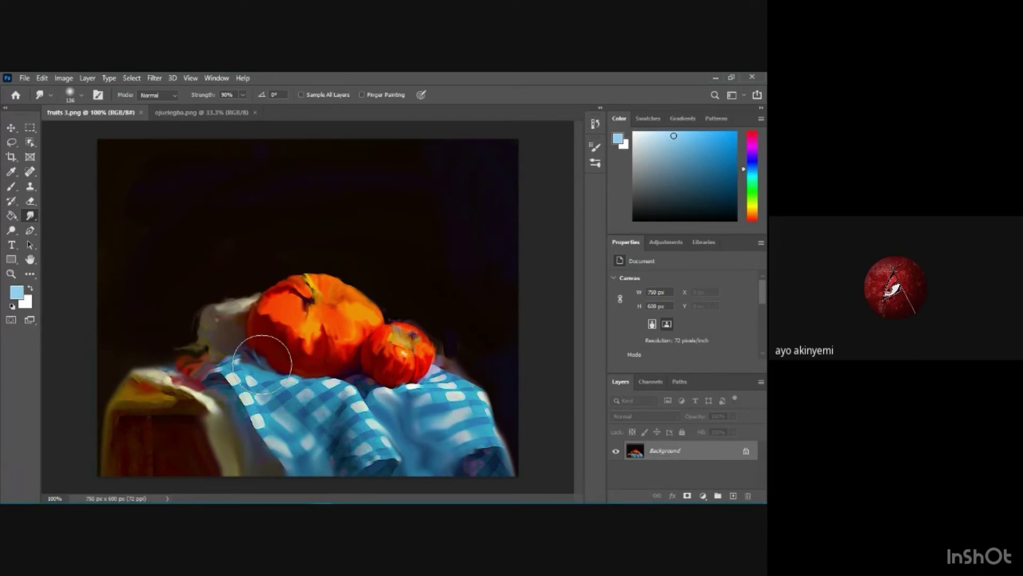
{"action": "left_click_drag", "start_coordinate": [367, 342], "coordinate": [370, 339]}
{"action": "left_click", "coordinate": [188, 112]}
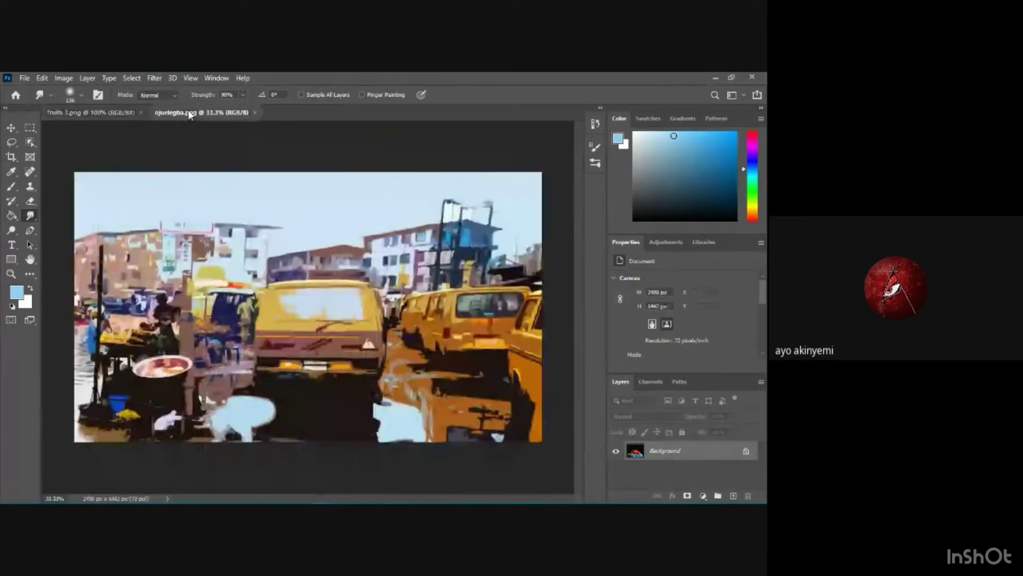
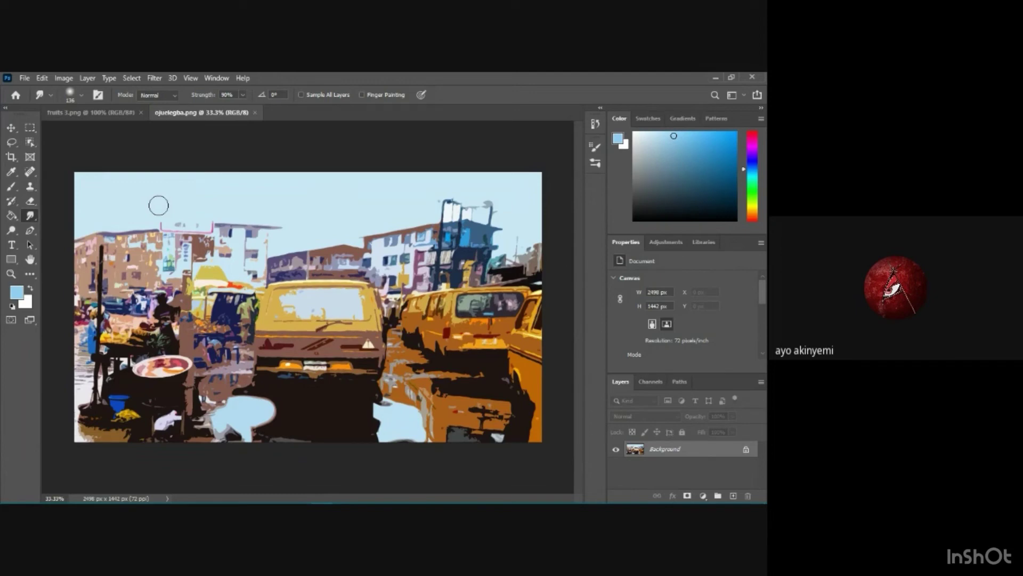
Switch to the Spot Healing Brush, set its size to 77 px, and apply a first dab to the image
{"action": "left_click", "coordinate": [31, 172]}
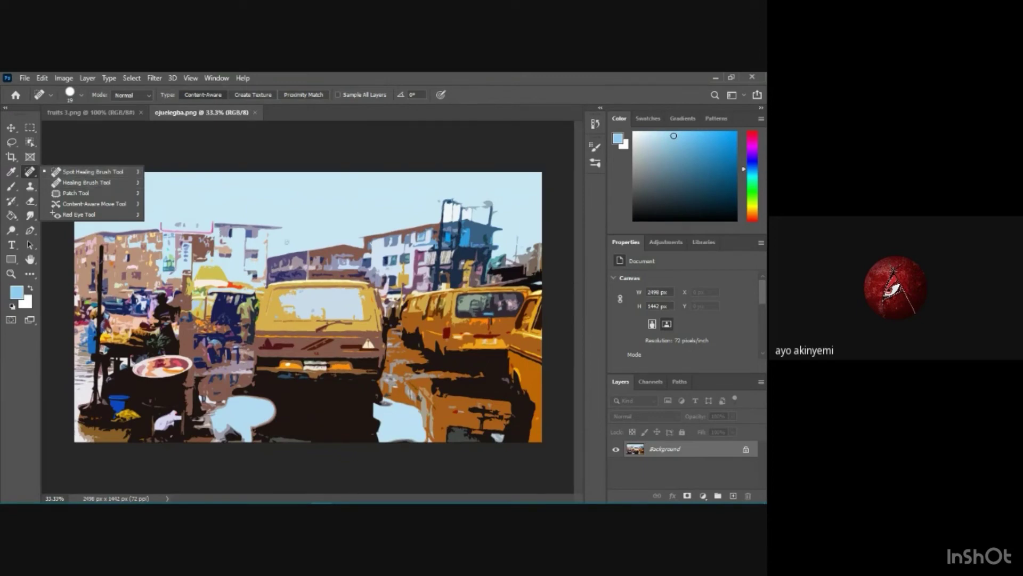
{"action": "left_click", "coordinate": [81, 94]}
{"action": "left_click", "coordinate": [81, 95]}
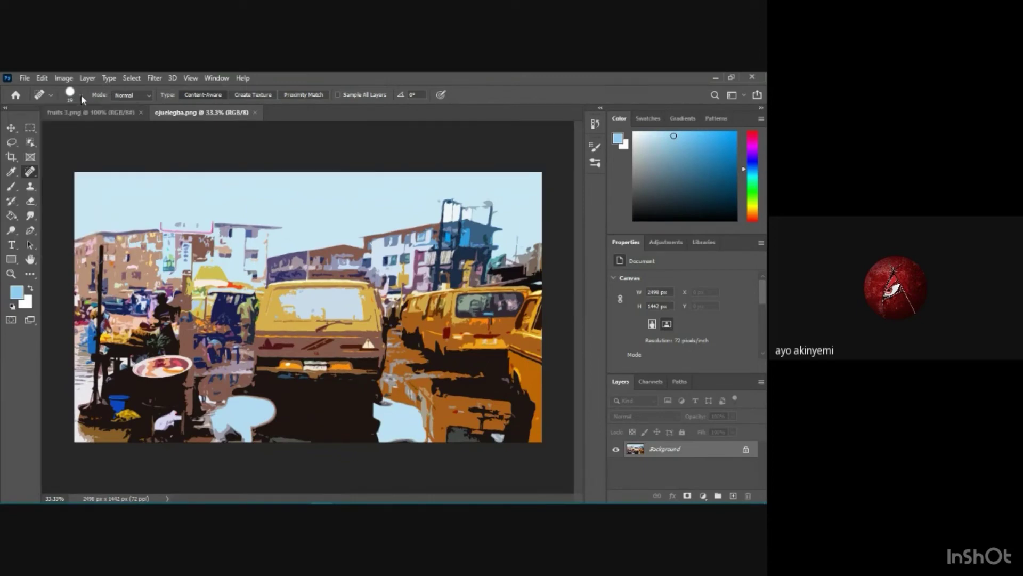
{"action": "left_click", "coordinate": [81, 95]}
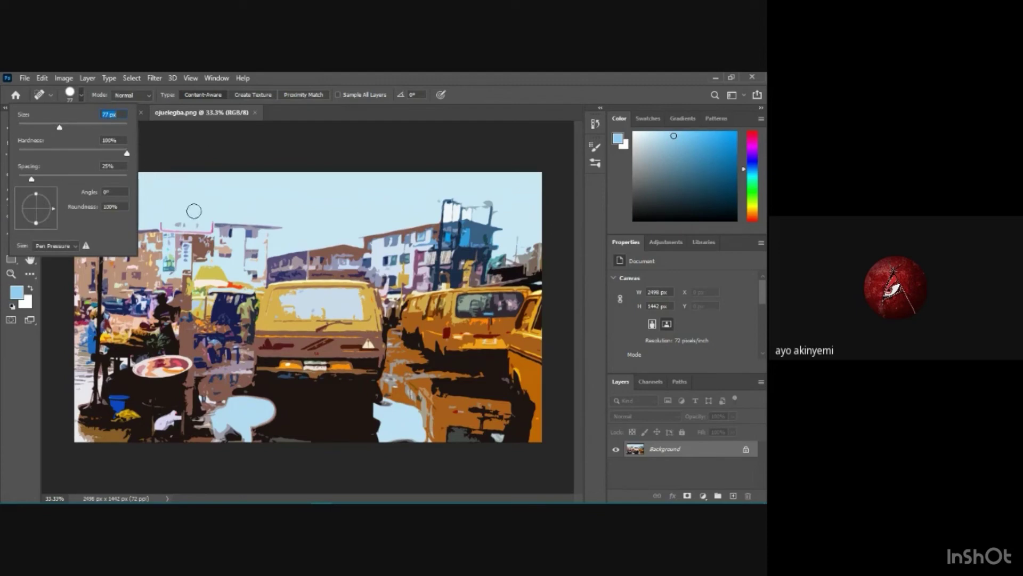
{"action": "left_click", "coordinate": [214, 226]}
{"action": "left_click", "coordinate": [214, 225]}
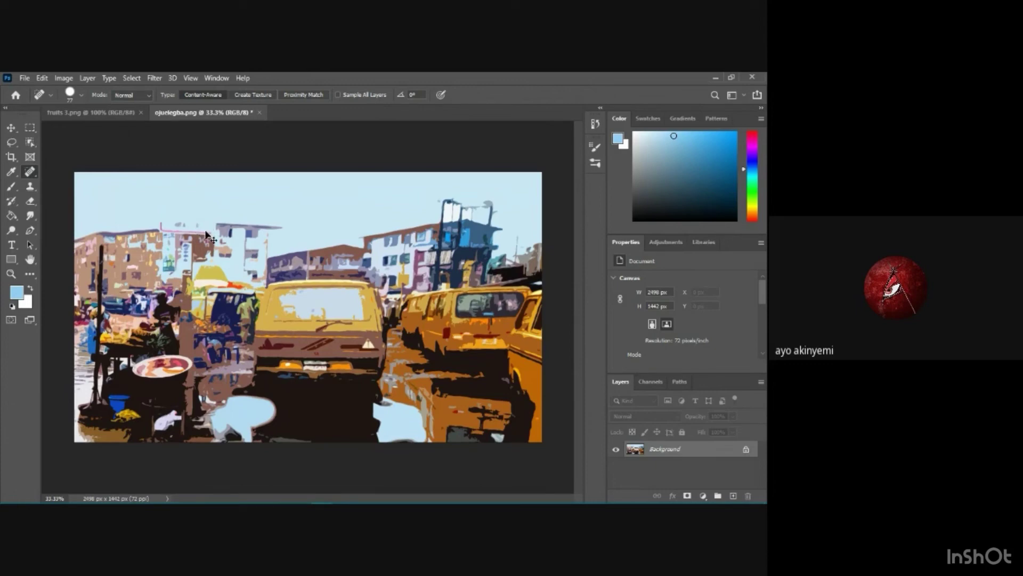
Zoom in on the rooftops and heal the left part of the pink line and grey sky marks
{"action": "key", "text": "ctrl+plus"}
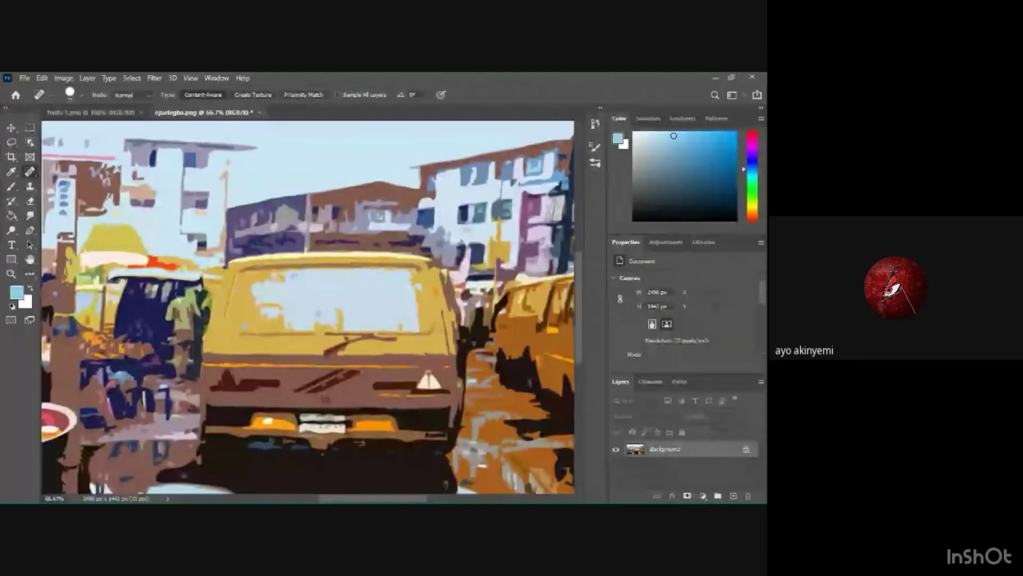
{"action": "left_click_drag", "start_coordinate": [427, 500], "coordinate": [336, 500]}
{"action": "key", "text": "ctrl+plus"}
{"action": "key", "text": "ctrl+plus"}
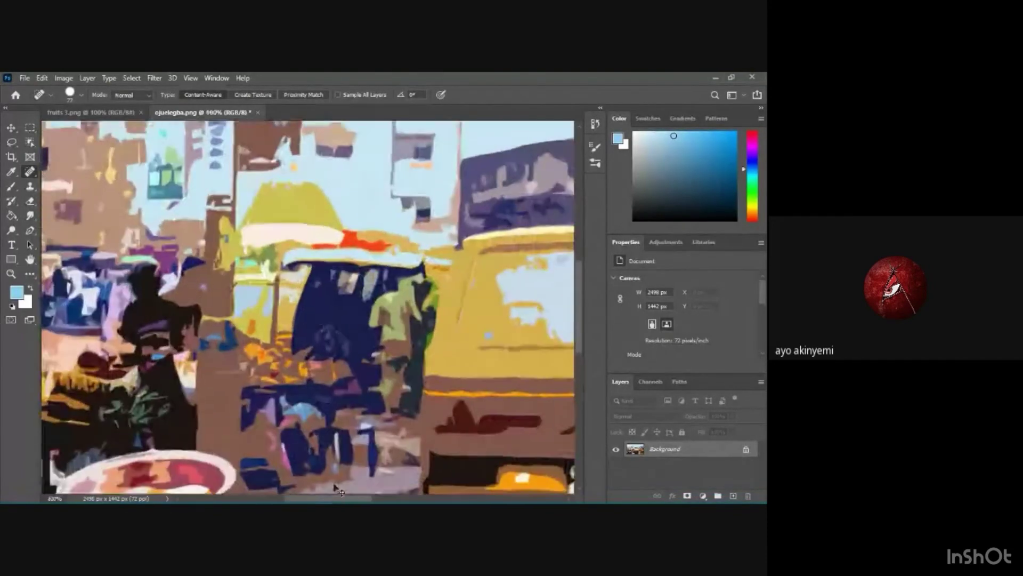
{"action": "left_click_drag", "start_coordinate": [580, 324], "coordinate": [581, 255]}
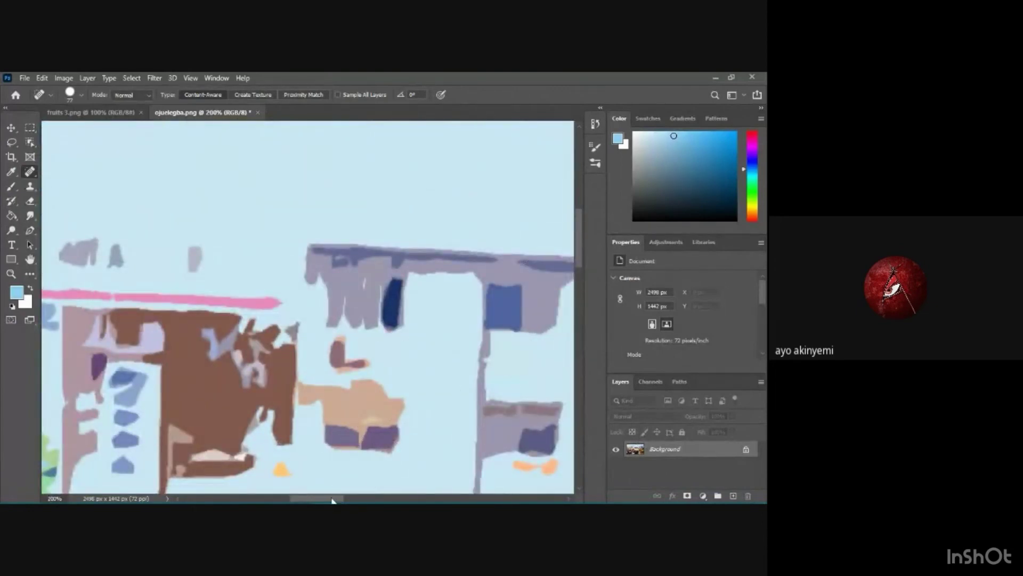
{"action": "left_click_drag", "start_coordinate": [335, 499], "coordinate": [315, 498]}
{"action": "left_click", "coordinate": [184, 253]}
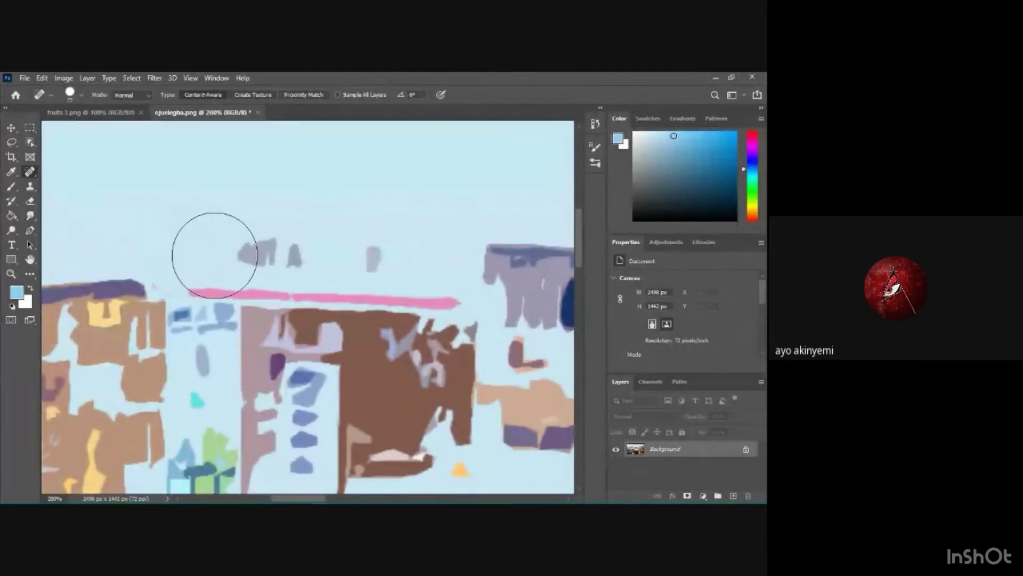
{"action": "left_click", "coordinate": [219, 256]}
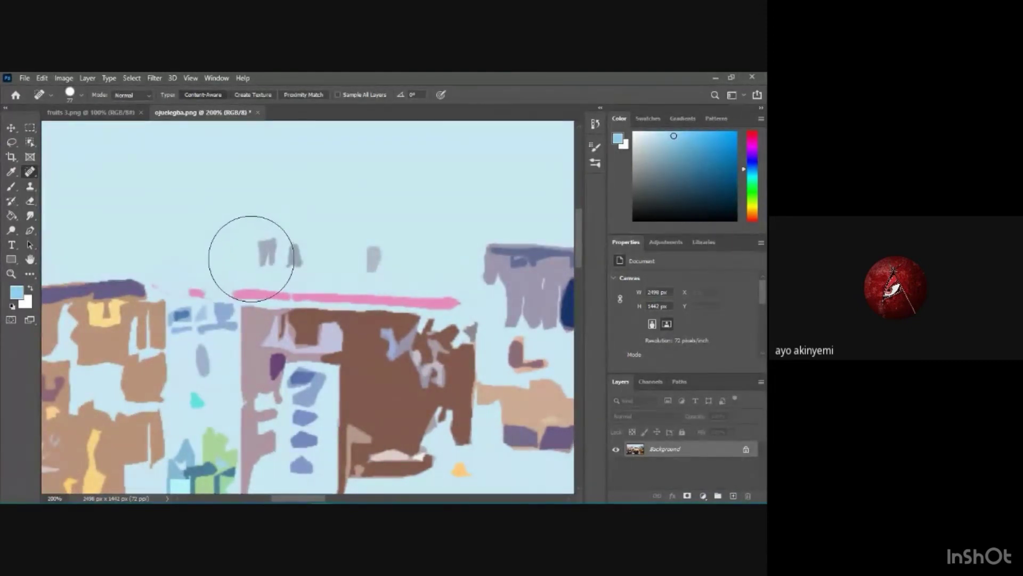
{"action": "left_click_drag", "start_coordinate": [251, 258], "coordinate": [230, 258]}
{"action": "left_click", "coordinate": [208, 255]}
{"action": "left_click", "coordinate": [184, 257]}
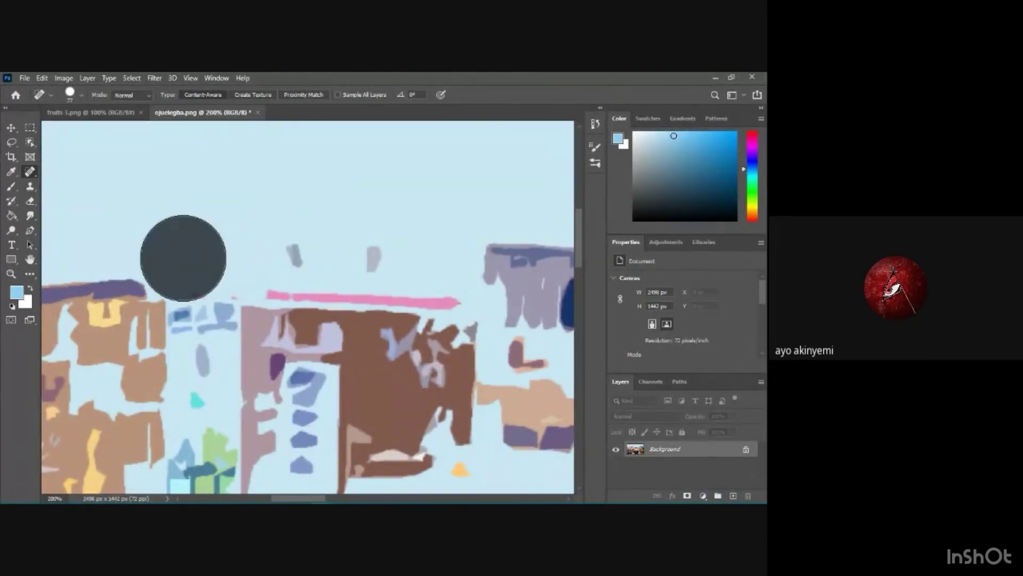
{"action": "left_click", "coordinate": [269, 257]}
{"action": "left_click", "coordinate": [243, 261]}
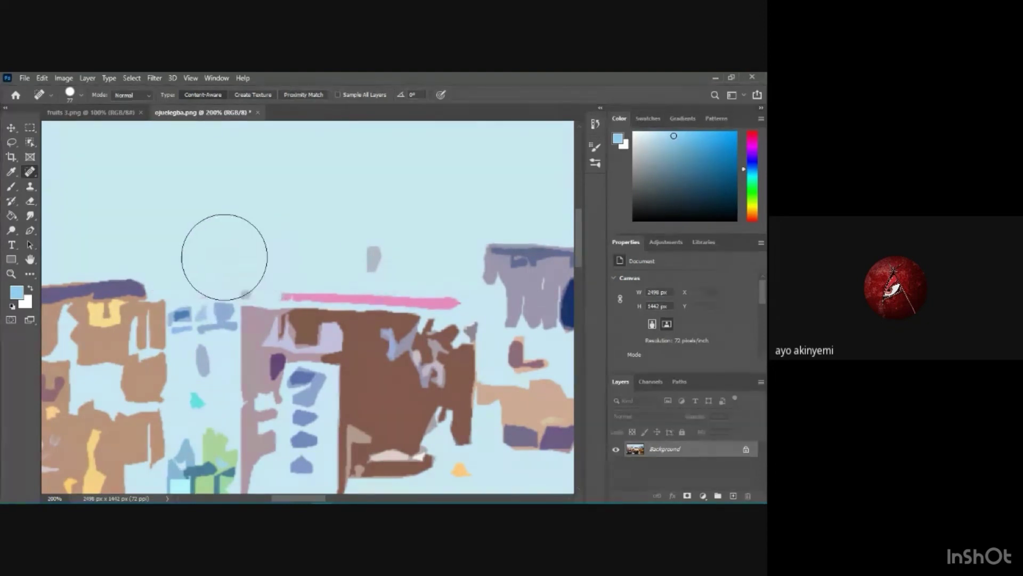
{"action": "left_click", "coordinate": [220, 252]}
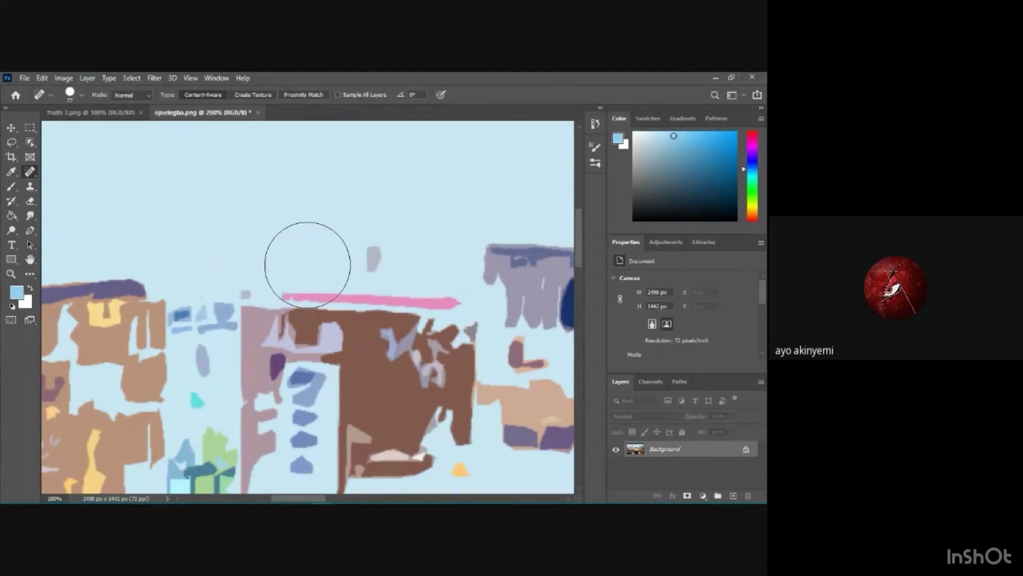
Heal the rest of the pink line and remaining specks toward its right end
{"action": "left_click", "coordinate": [308, 264]}
{"action": "left_click", "coordinate": [345, 264]}
{"action": "left_click", "coordinate": [375, 262]}
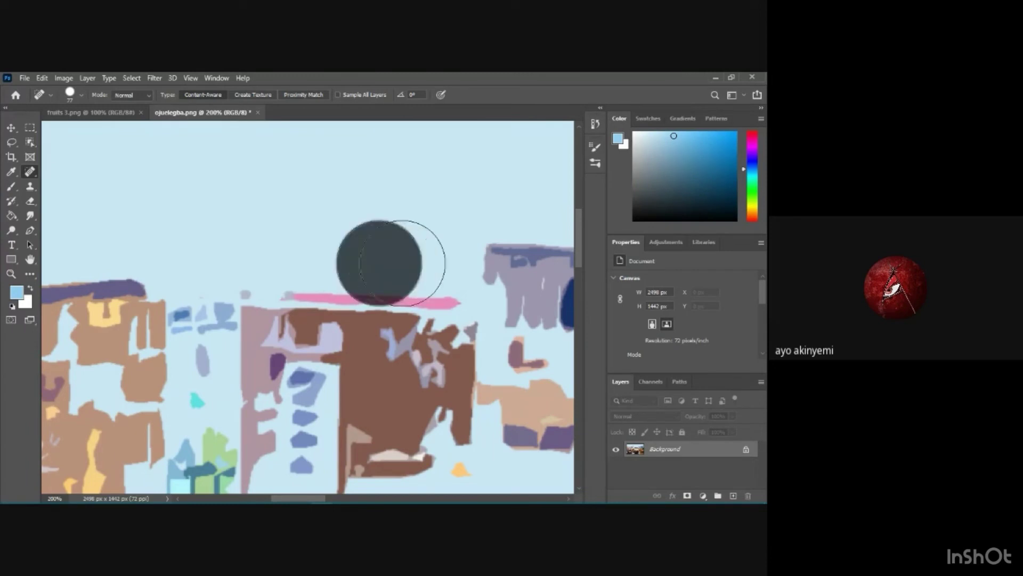
{"action": "left_click", "coordinate": [433, 270]}
{"action": "left_click", "coordinate": [415, 266]}
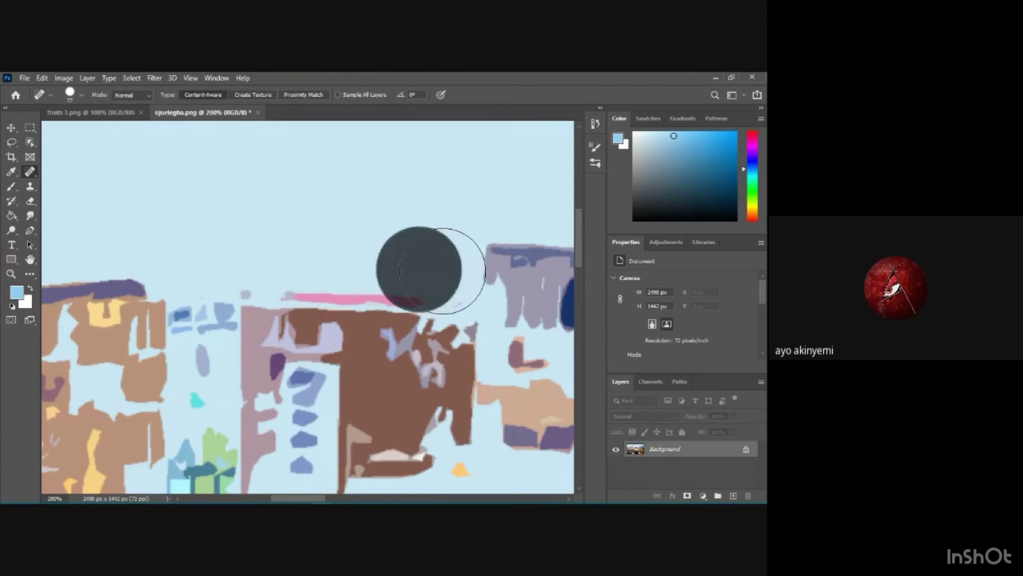
{"action": "left_click", "coordinate": [443, 275]}
{"action": "left_click", "coordinate": [392, 263]}
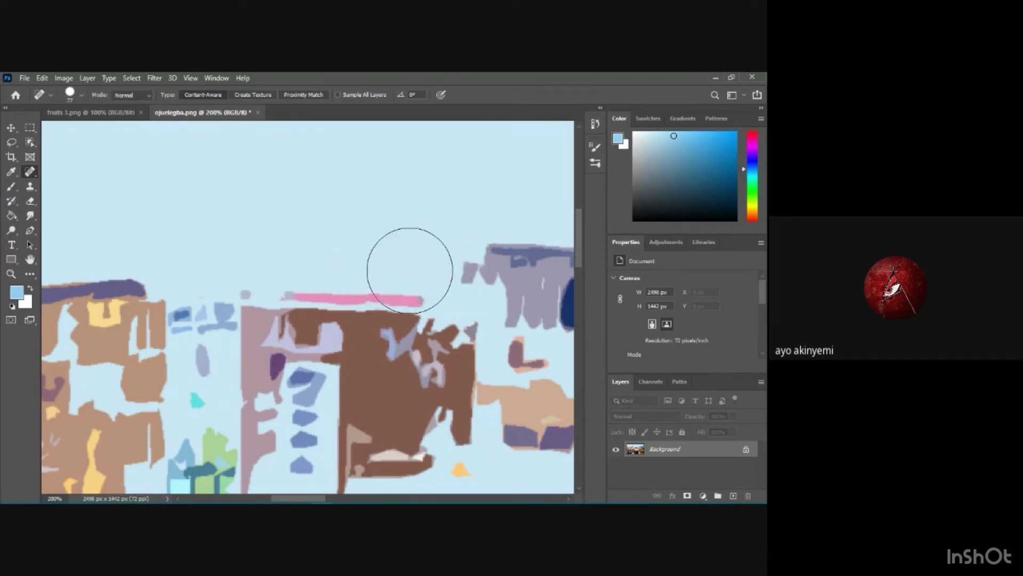
{"action": "left_click", "coordinate": [408, 268]}
{"action": "left_click", "coordinate": [357, 262]}
{"action": "left_click", "coordinate": [313, 262]}
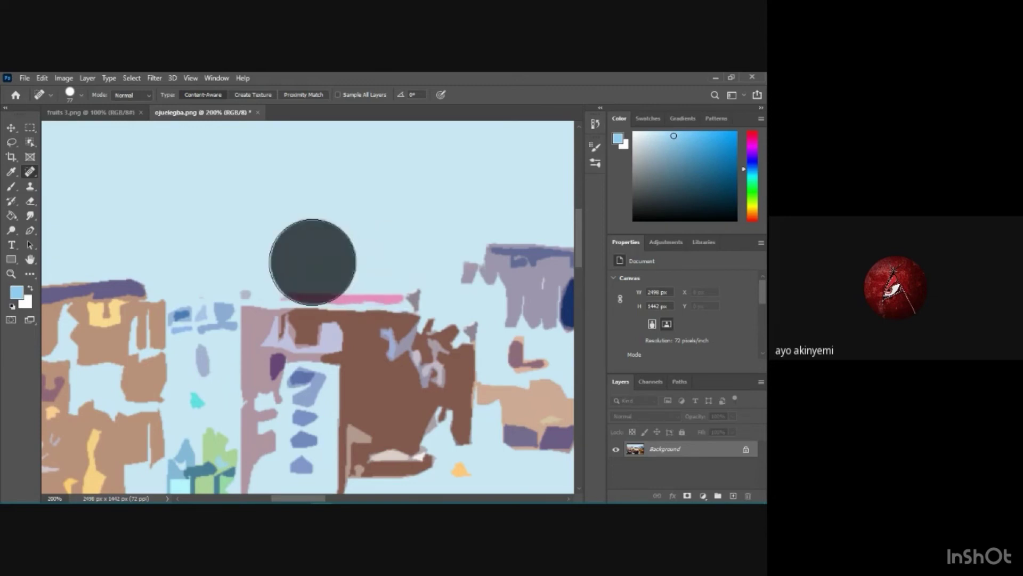
{"action": "left_click", "coordinate": [363, 263]}
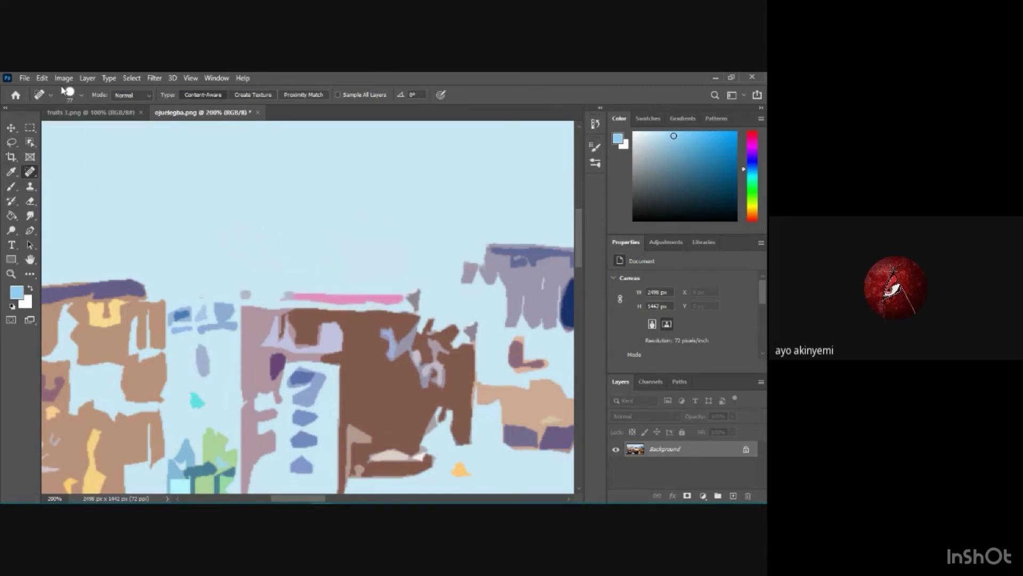
Shrink the healing brush to 19 px and touch up the leftover line and specks along the skyline
{"action": "left_click", "coordinate": [80, 94]}
{"action": "left_click", "coordinate": [40, 123]}
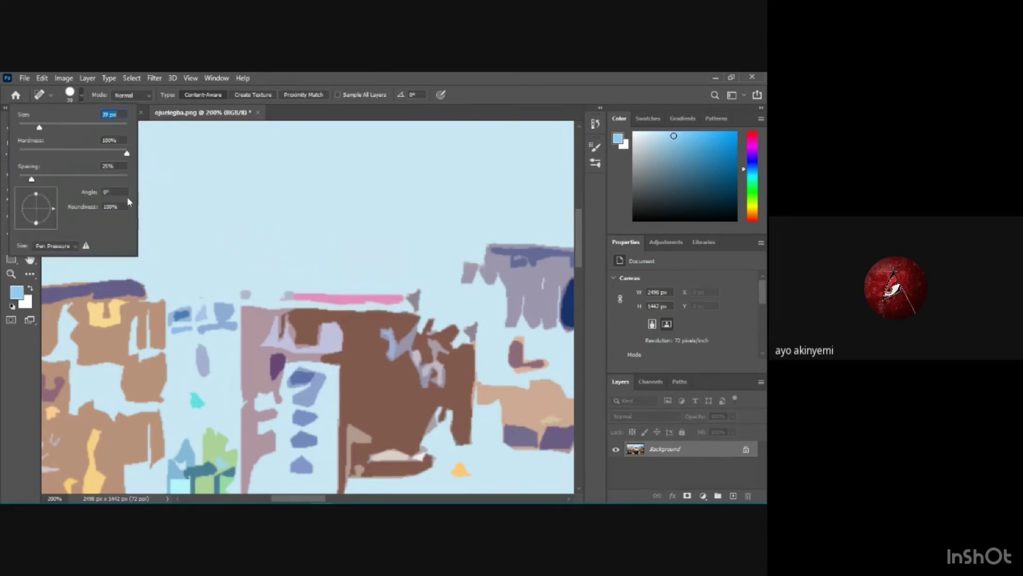
{"action": "left_click", "coordinate": [30, 123]}
{"action": "left_click", "coordinate": [283, 291]}
{"action": "mouse_move", "coordinate": [283, 292]}
{"action": "left_mouse_down"}
{"action": "mouse_move", "coordinate": [399, 301]}
{"action": "mouse_move", "coordinate": [358, 330]}
{"action": "mouse_move", "coordinate": [418, 292]}
{"action": "left_mouse_up"}
{"action": "left_click", "coordinate": [309, 292]}
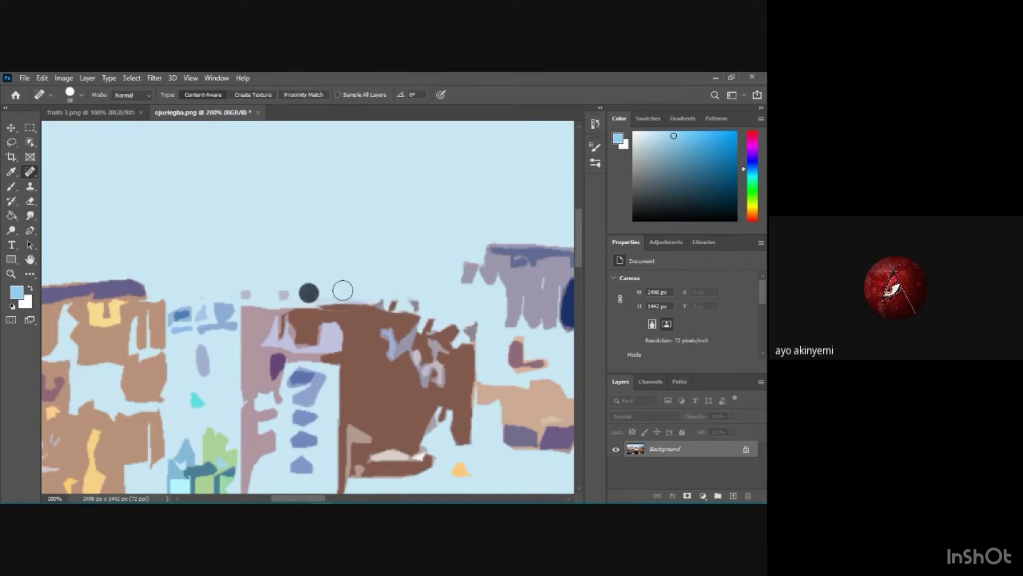
{"action": "left_click", "coordinate": [379, 292]}
{"action": "left_click", "coordinate": [207, 293]}
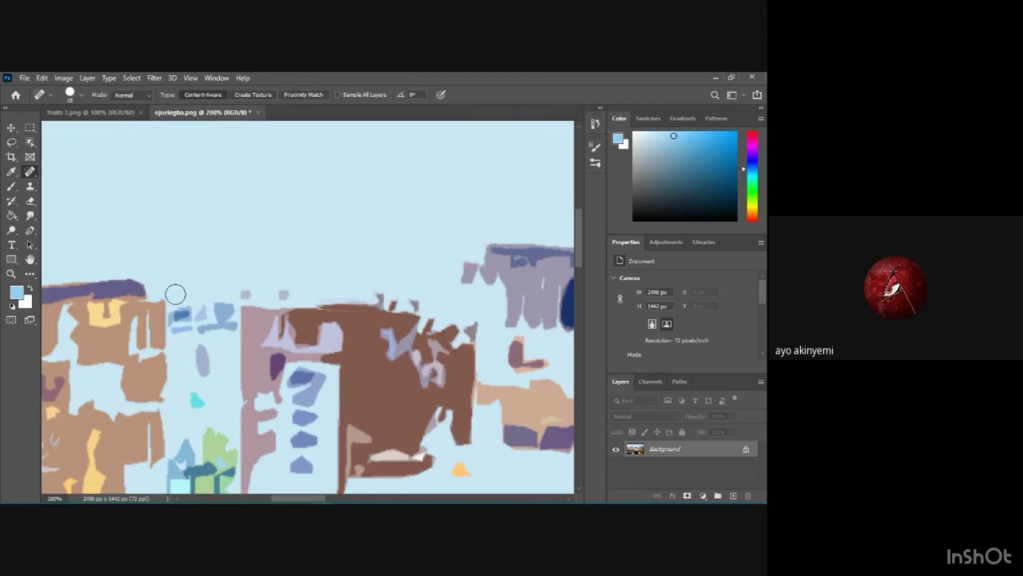
{"action": "left_click", "coordinate": [164, 292]}
Save the edited image to the computer as the PNG 'ojuelegba 2', accepting the default PNG options
{"action": "key", "text": "ctrl+minus"}
{"action": "key", "text": "ctrl+minus"}
{"action": "key", "text": "ctrl+minus"}
{"action": "key", "text": "ctrl+minus"}
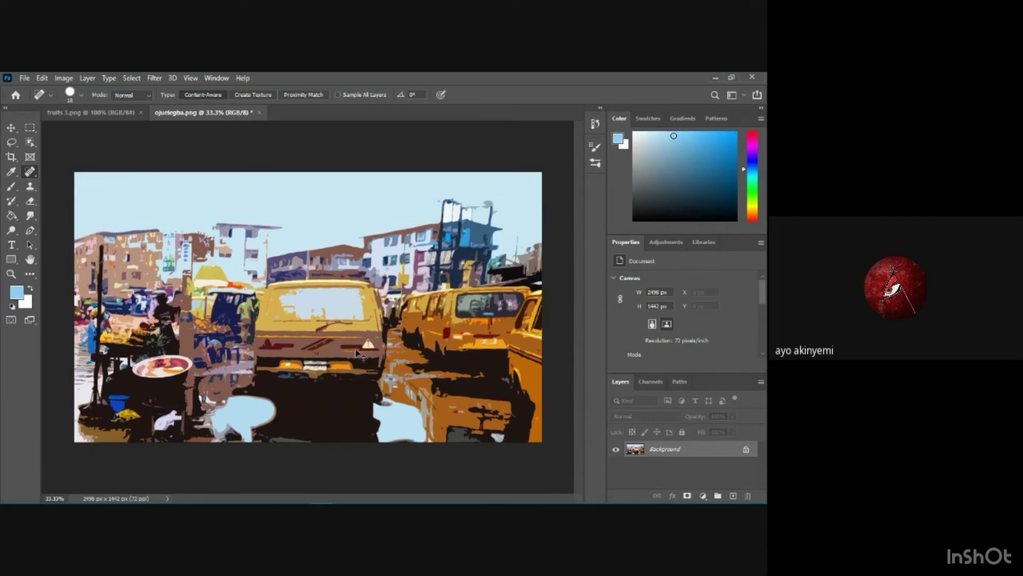
{"action": "key", "text": "ctrl+s"}
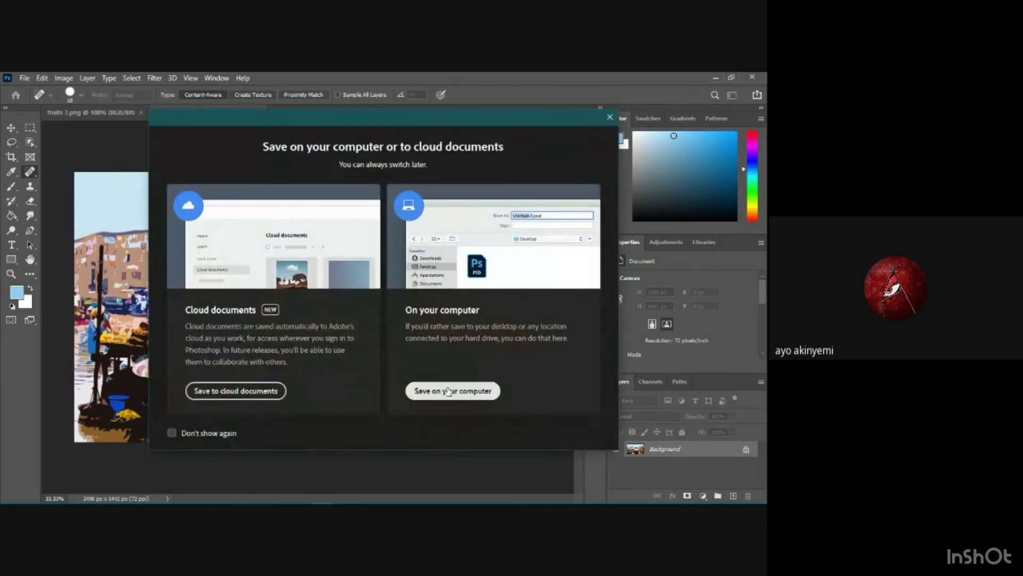
{"action": "left_click", "coordinate": [450, 390]}
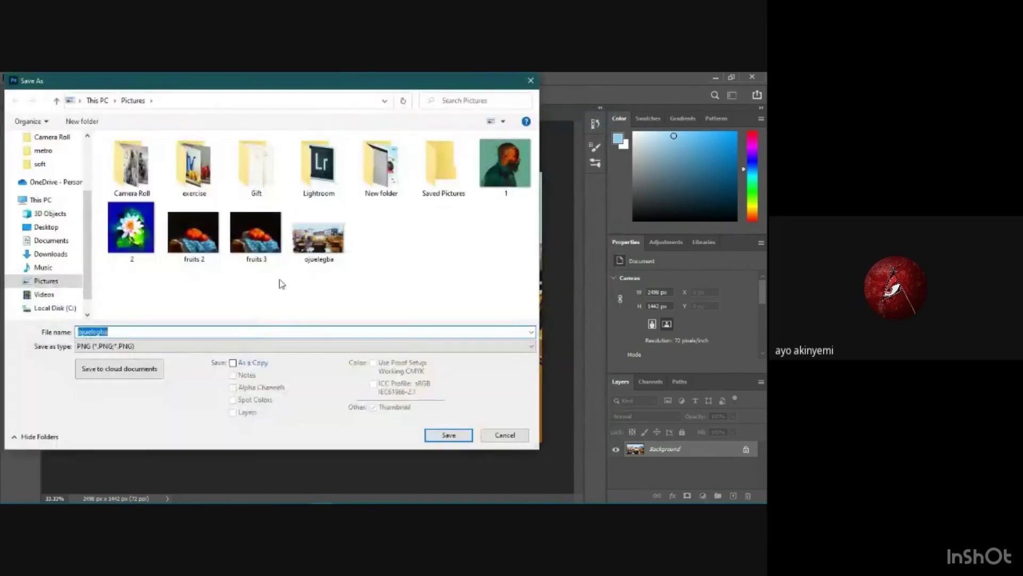
{"action": "left_click", "coordinate": [189, 332]}
{"action": "type", "text": "2"}
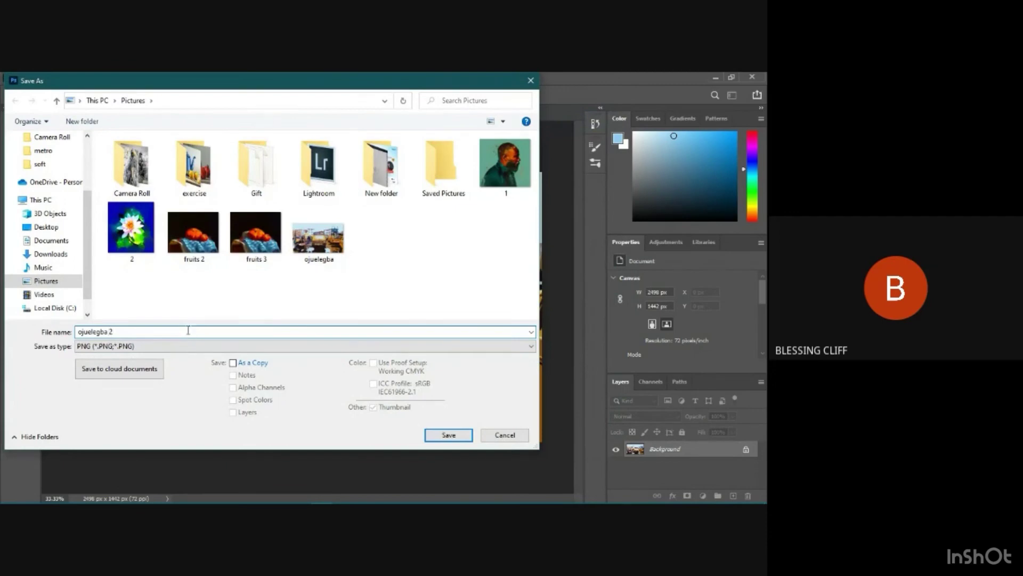
{"action": "key", "text": "Return"}
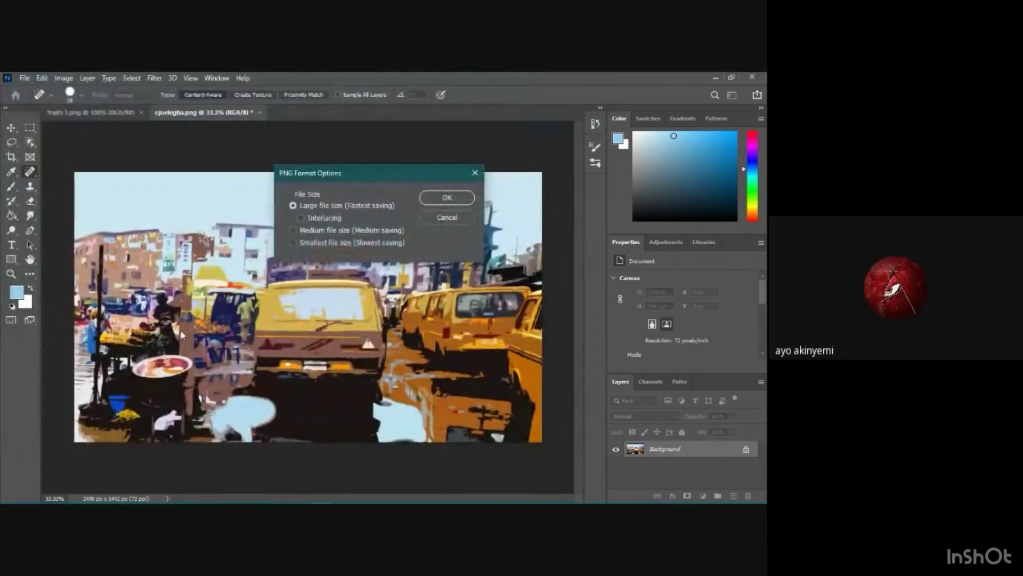
{"action": "left_click", "coordinate": [451, 197]}
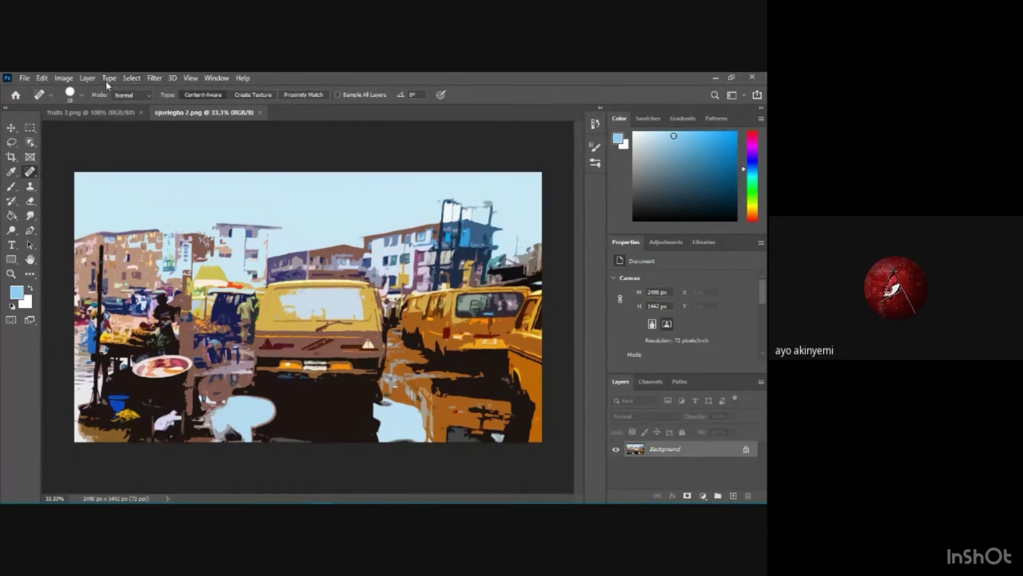
{"action": "left_click", "coordinate": [61, 79]}
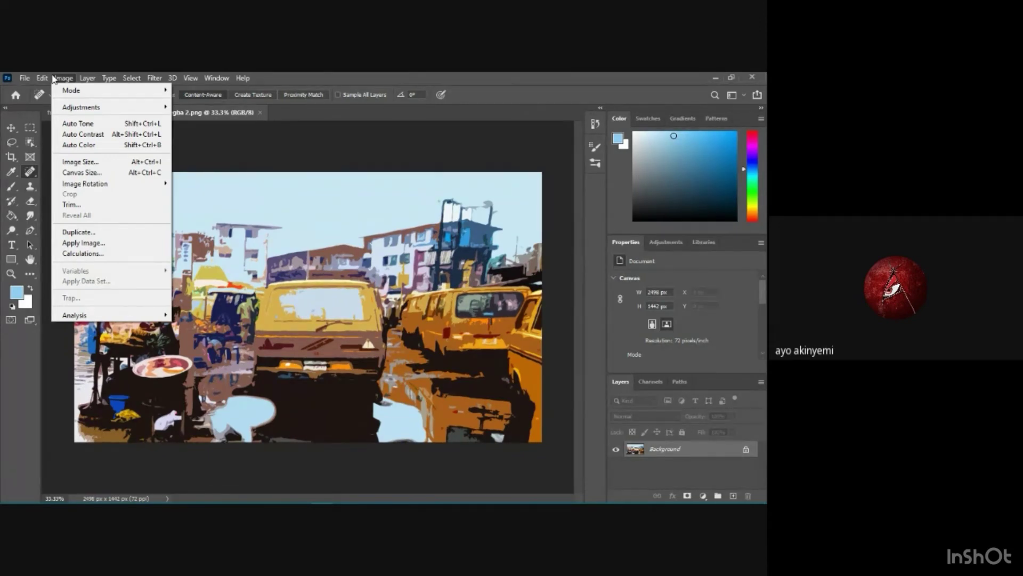
{"action": "mouse_move", "coordinate": [42, 78]}
{"action": "mouse_move", "coordinate": [82, 108]}
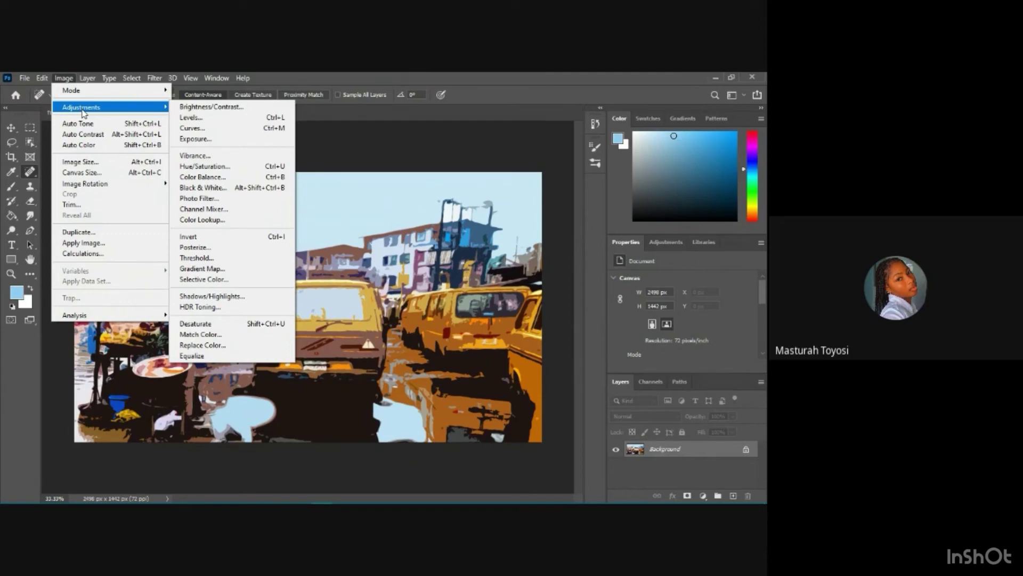
{"action": "left_click", "coordinate": [457, 375]}
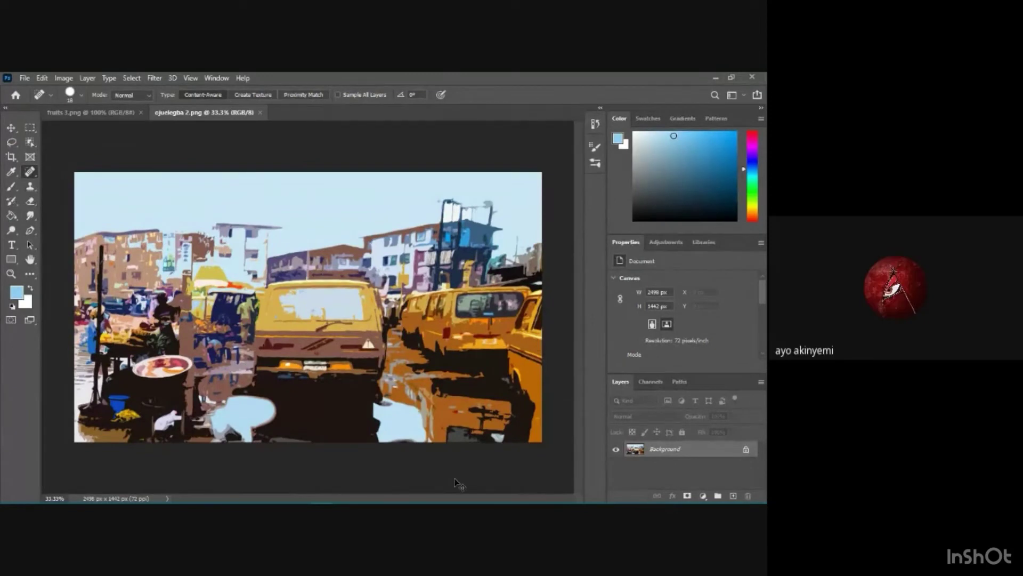
{"action": "key", "text": "ctrl+plus"}
{"action": "key", "text": "ctrl+plus"}
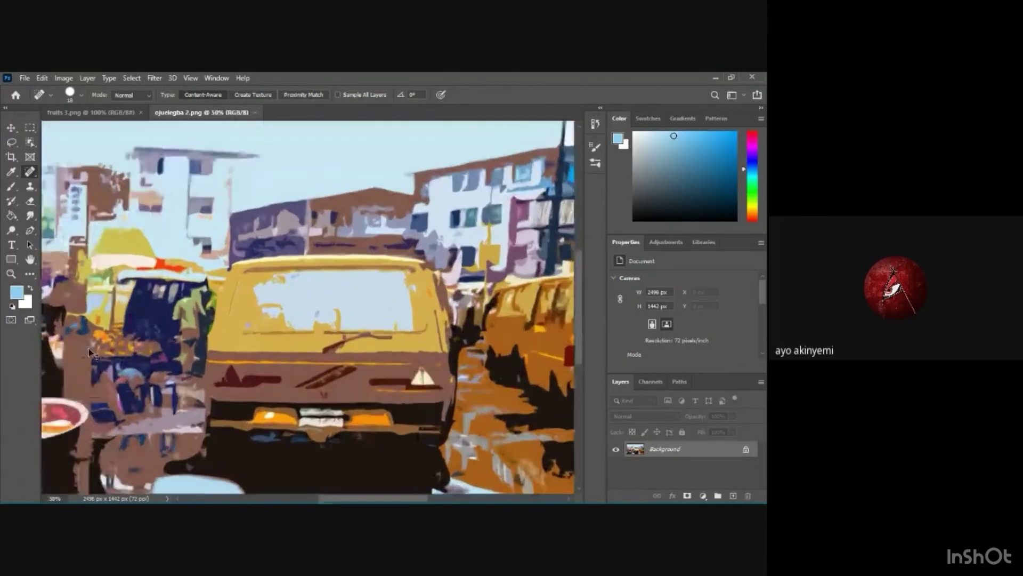
{"action": "scroll", "coordinate": [213, 453], "scroll_direction": "left", "scroll_amount": 5}
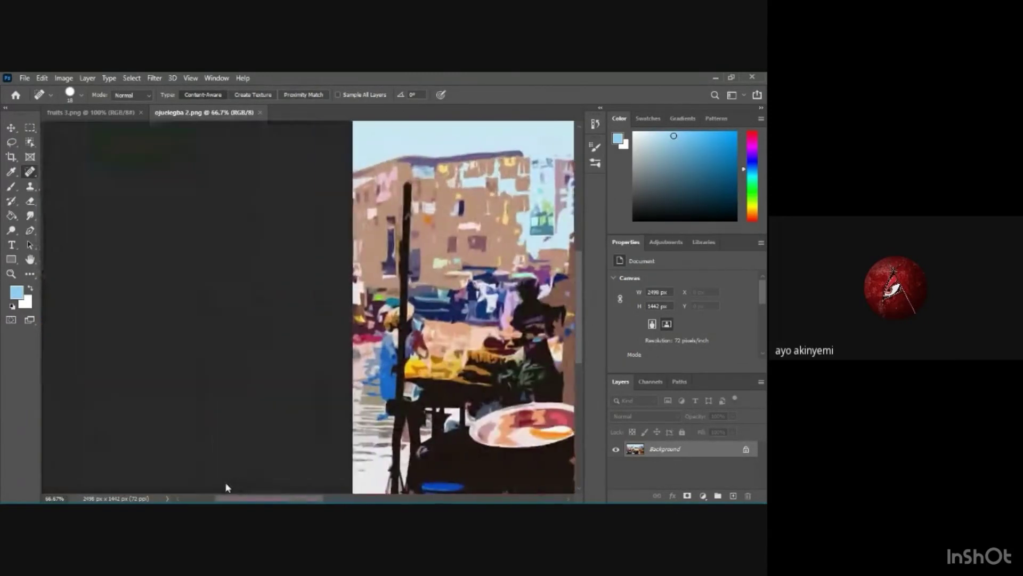
{"action": "scroll", "coordinate": [380, 435], "scroll_direction": "left", "scroll_amount": 1}
{"action": "scroll", "coordinate": [379, 435], "scroll_direction": "down", "scroll_amount": 1}
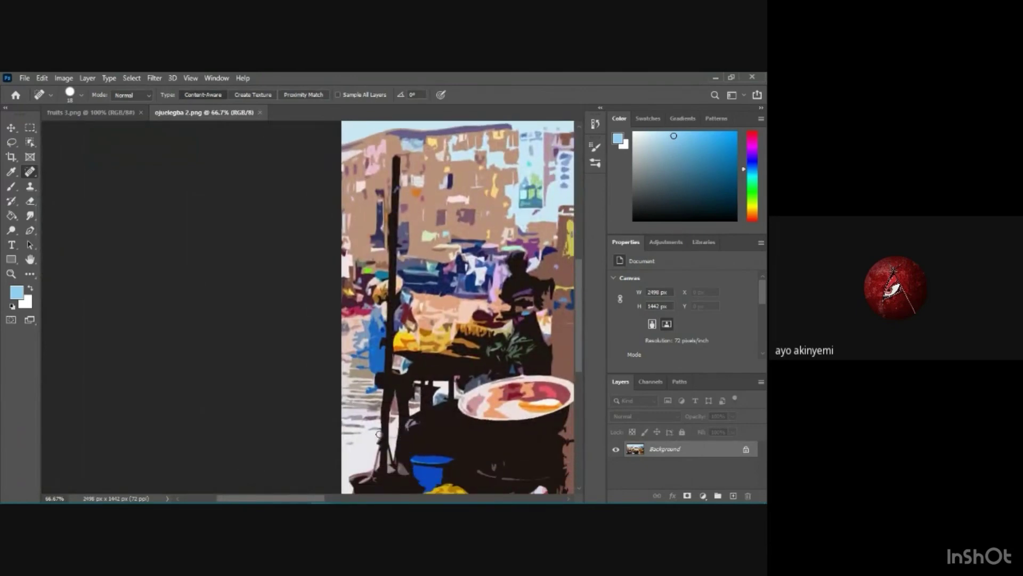
{"action": "key", "text": "ctrl+plus"}
{"action": "scroll", "coordinate": [391, 421], "scroll_direction": "down", "scroll_amount": 4}
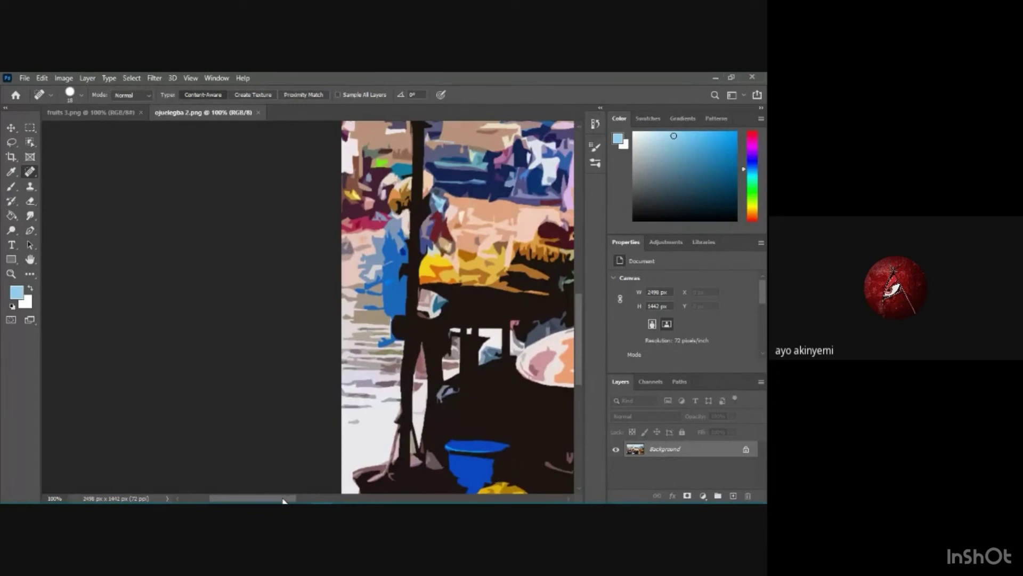
{"action": "left_click_drag", "start_coordinate": [283, 498], "coordinate": [314, 498]}
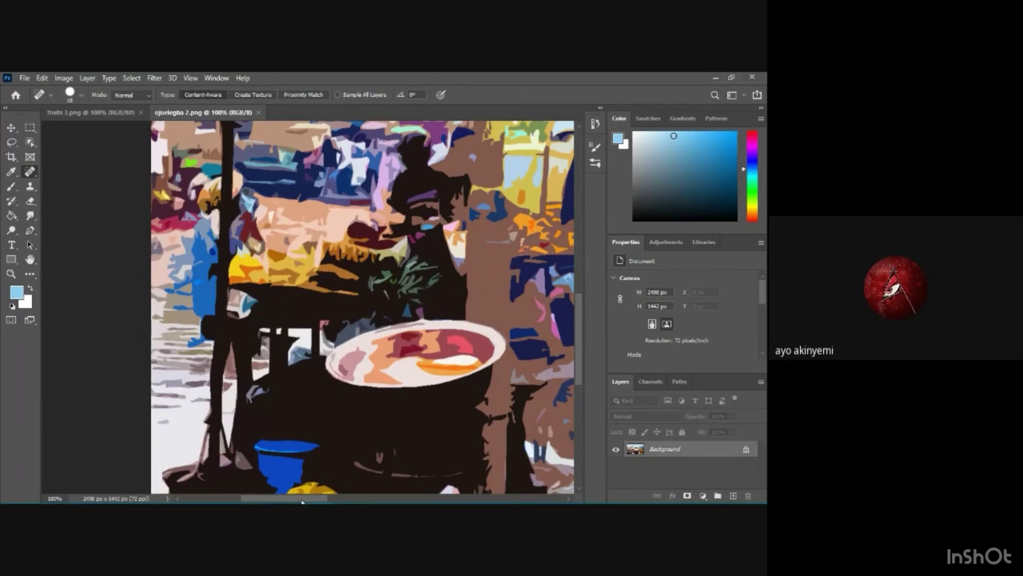
{"action": "left_click_drag", "start_coordinate": [295, 501], "coordinate": [397, 480]}
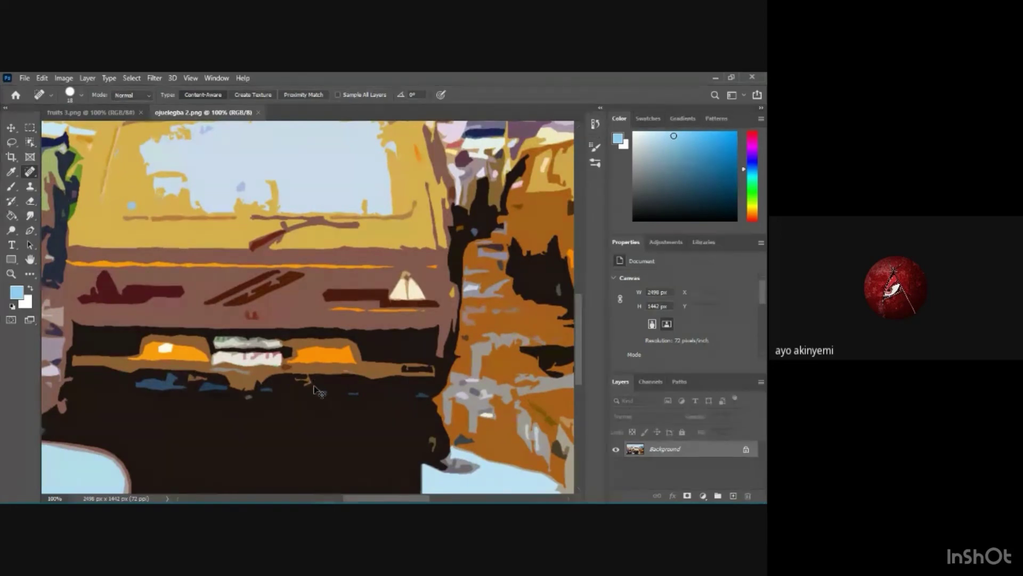
{"action": "key", "text": "ctrl+minus"}
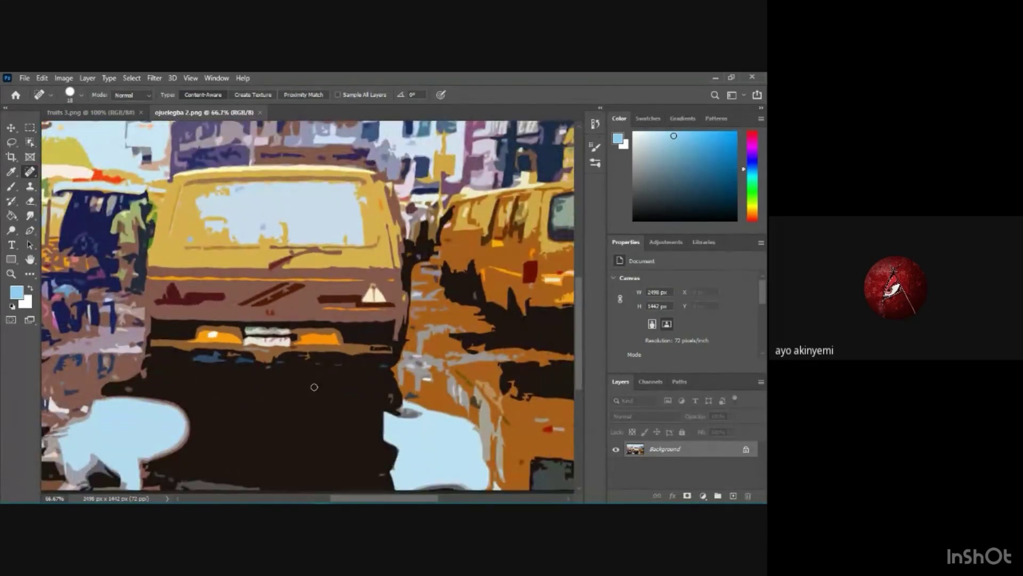
{"action": "key", "text": "ctrl+minus"}
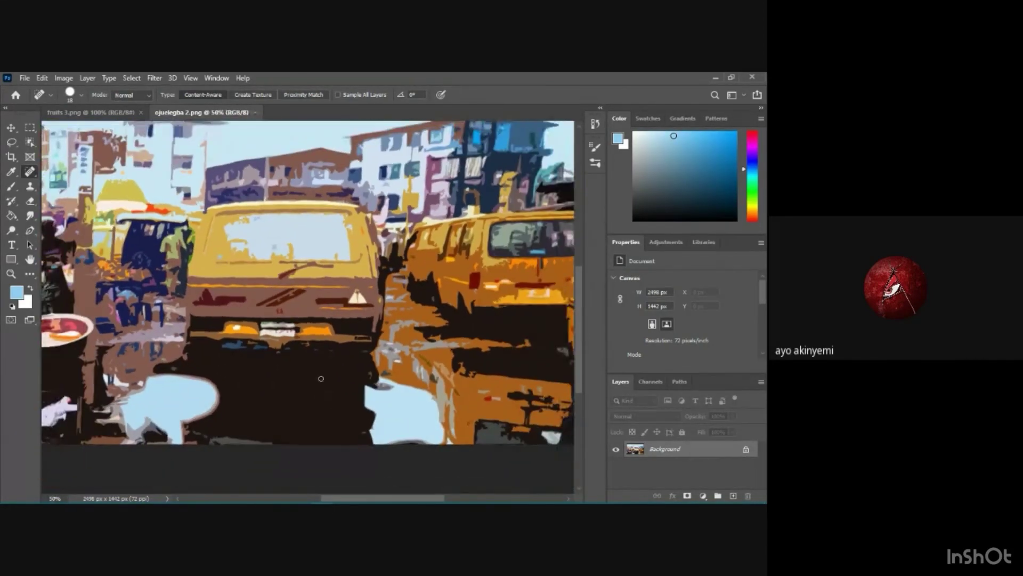
{"action": "left_click_drag", "start_coordinate": [431, 500], "coordinate": [456, 497]}
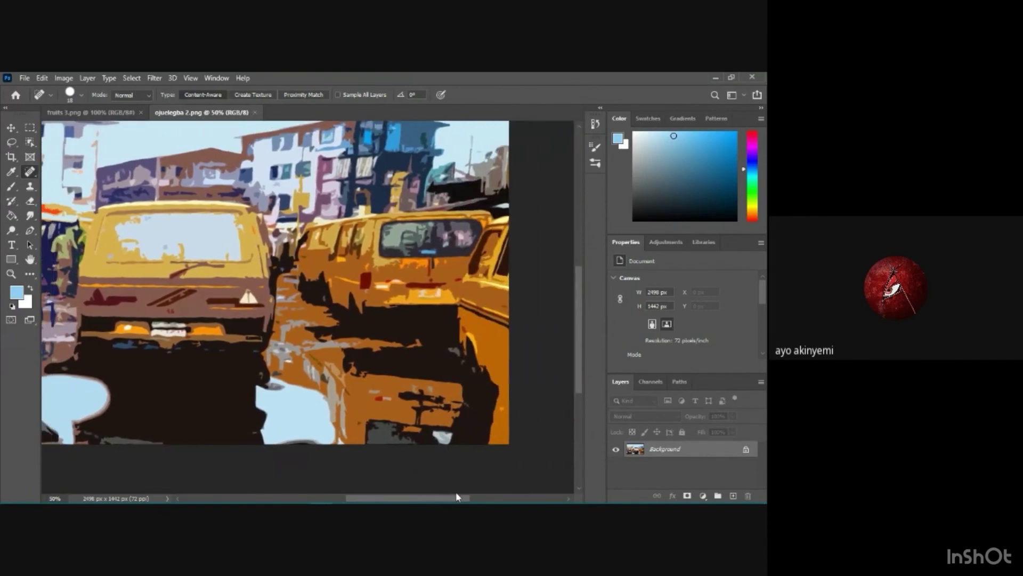
{"action": "scroll", "coordinate": [485, 315], "scroll_direction": "up", "scroll_amount": 1}
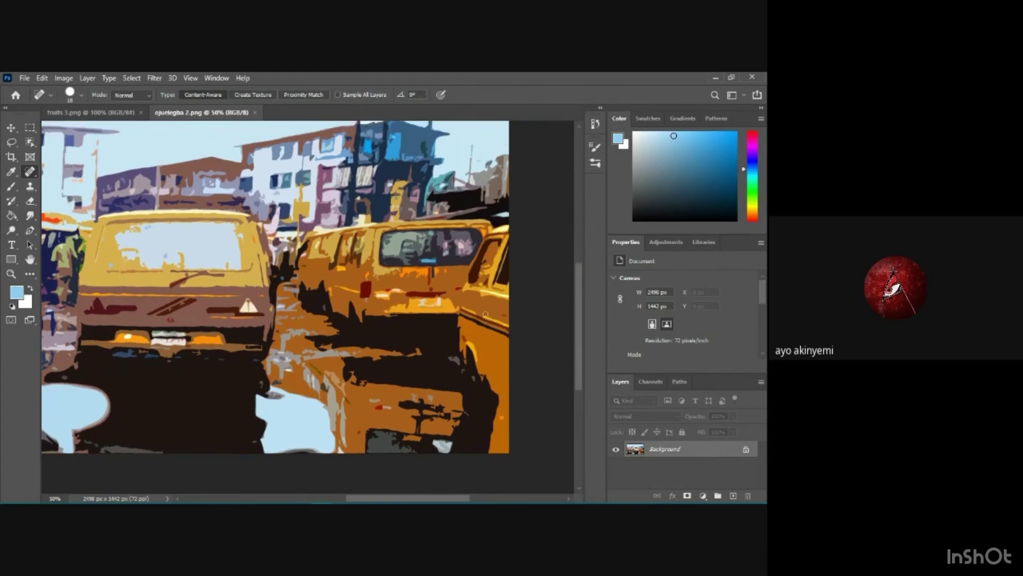
{"action": "scroll", "coordinate": [485, 314], "scroll_direction": "up", "scroll_amount": 3}
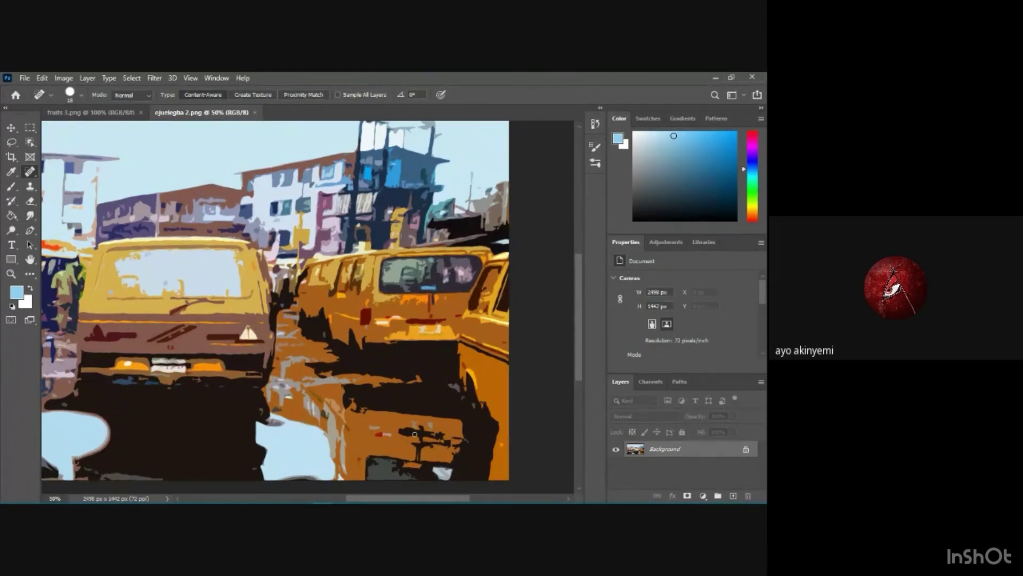
{"action": "mouse_move", "coordinate": [351, 503]}
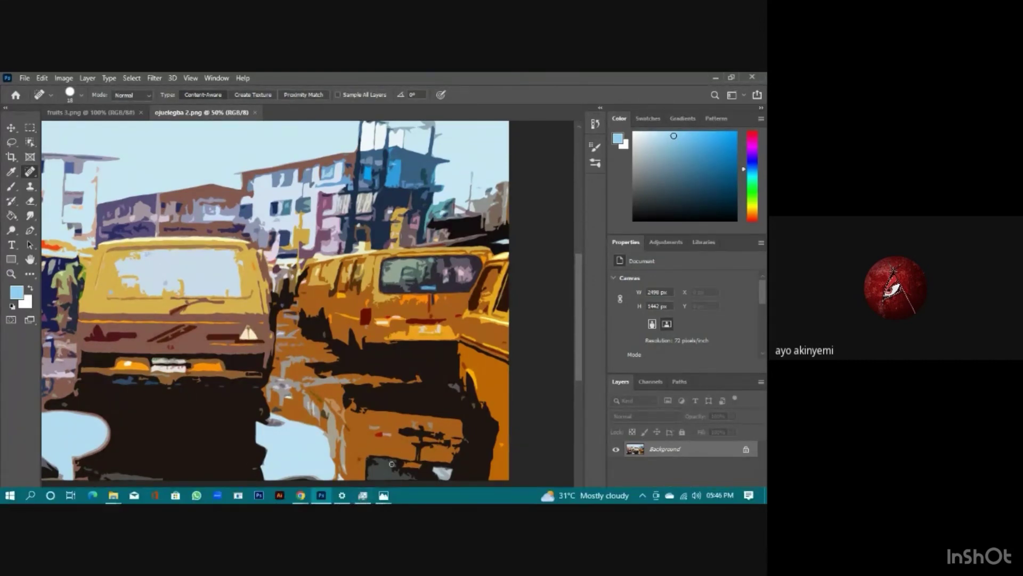
{"action": "scroll", "coordinate": [376, 500], "scroll_direction": "left", "scroll_amount": 5}
{"action": "left_click_drag", "start_coordinate": [376, 501], "coordinate": [300, 501]}
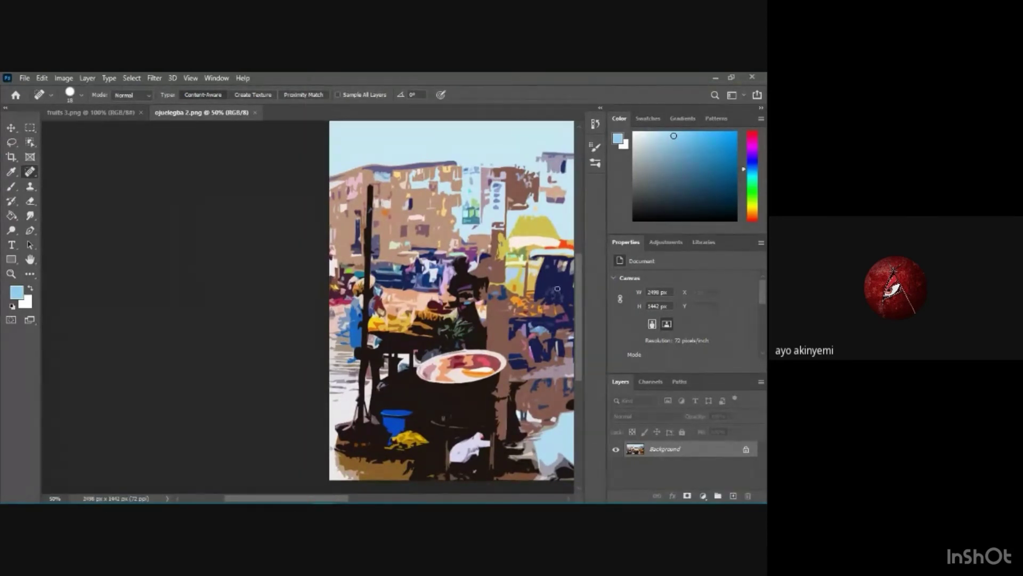
{"action": "key", "text": "ctrl+minus"}
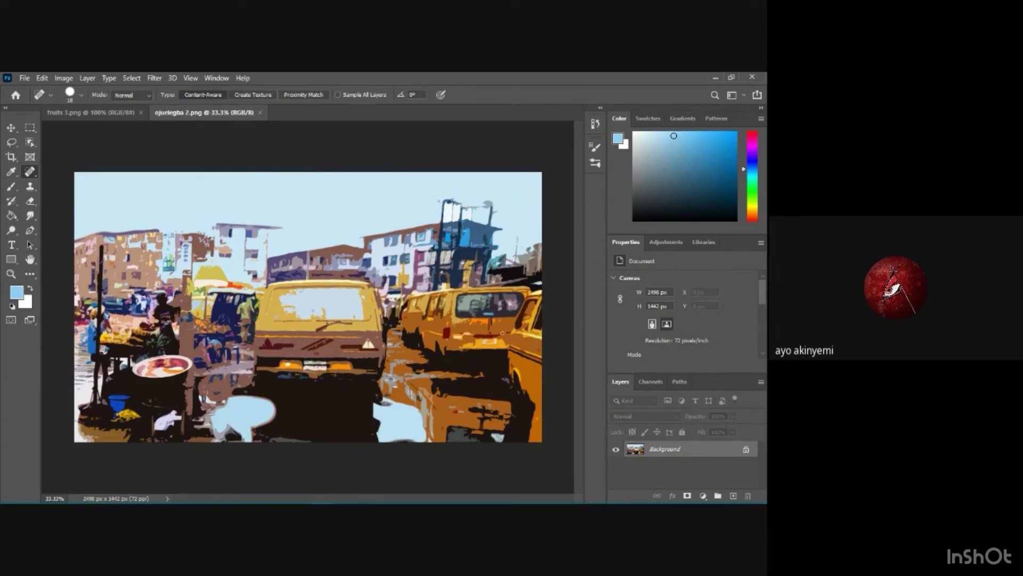
Switch to the fruits 3.png document
{"action": "left_click", "coordinate": [113, 108]}
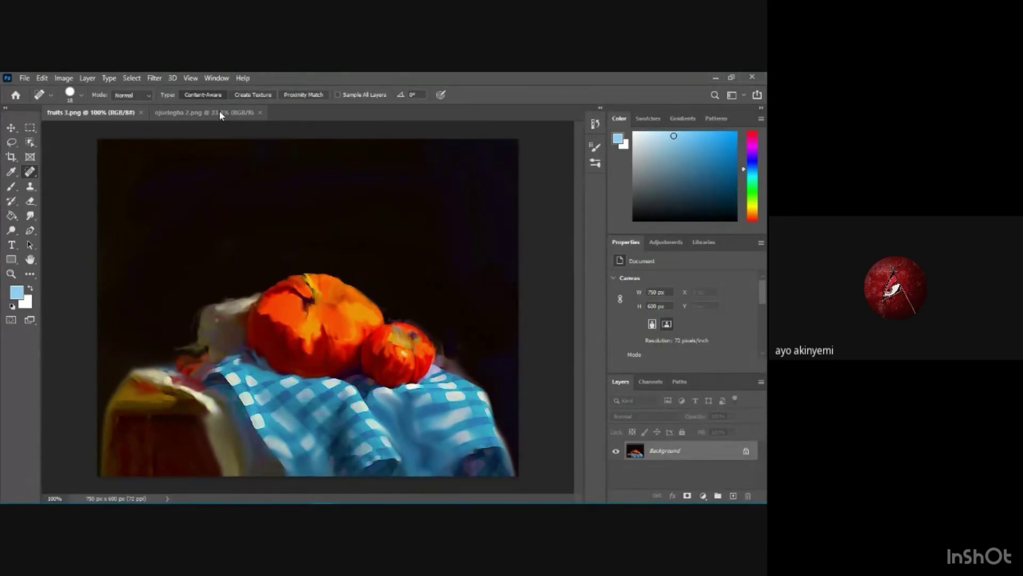
Bring the Pictures folder window forward, open the exercise folder, and select image b
{"action": "mouse_move", "coordinate": [3, 501]}
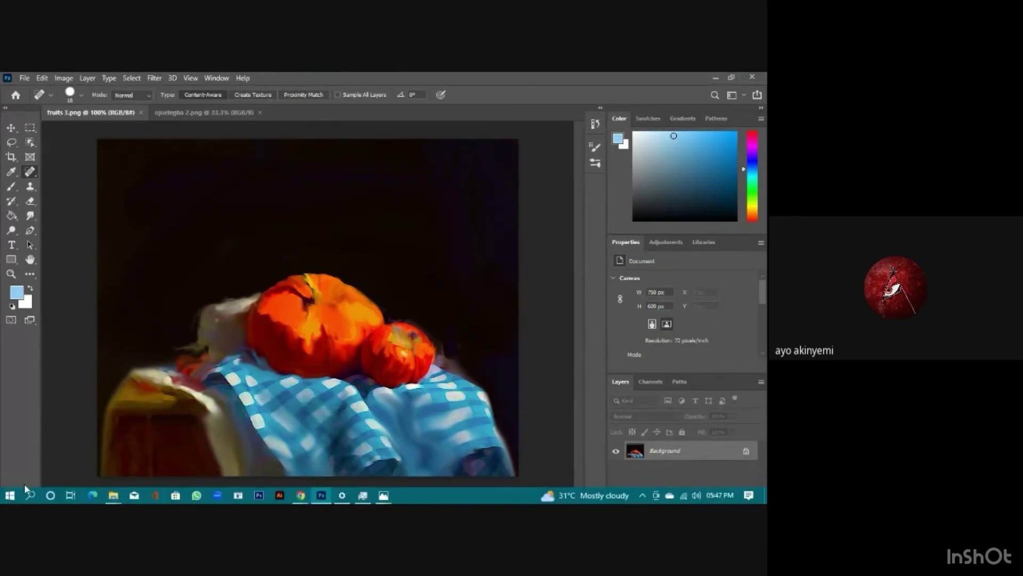
{"action": "mouse_move", "coordinate": [113, 495]}
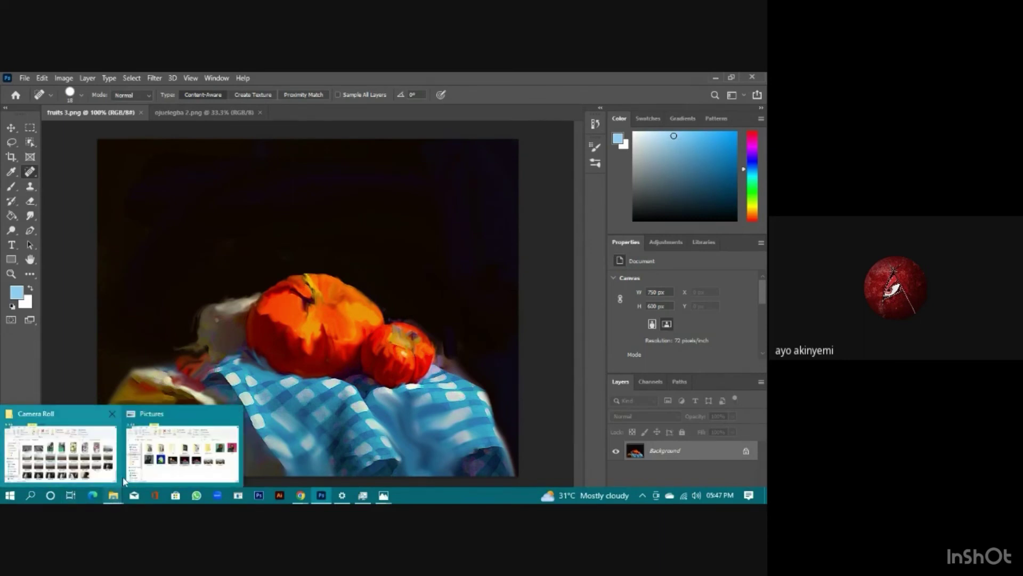
{"action": "left_click", "coordinate": [156, 467]}
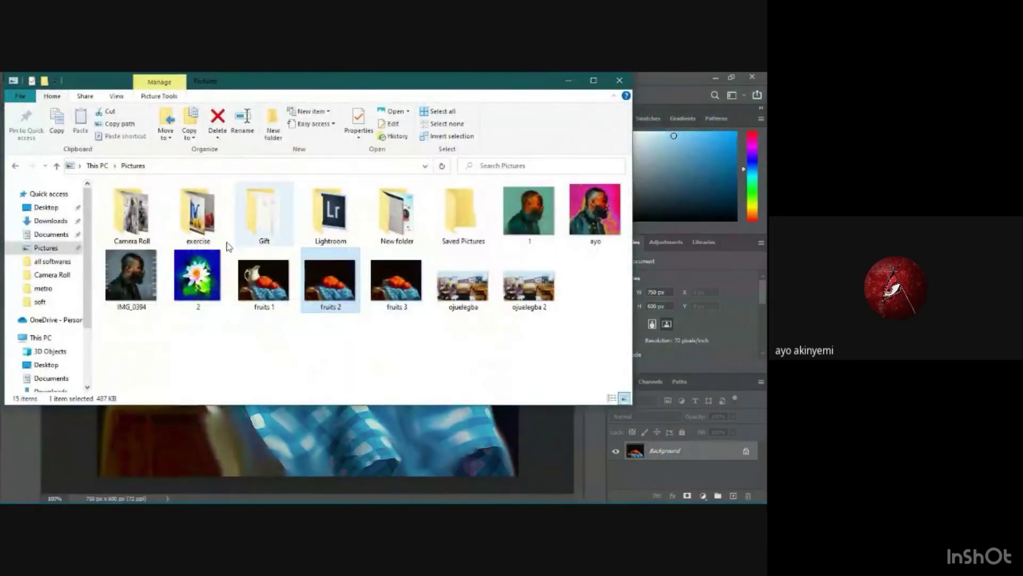
{"action": "double_click", "coordinate": [203, 229]}
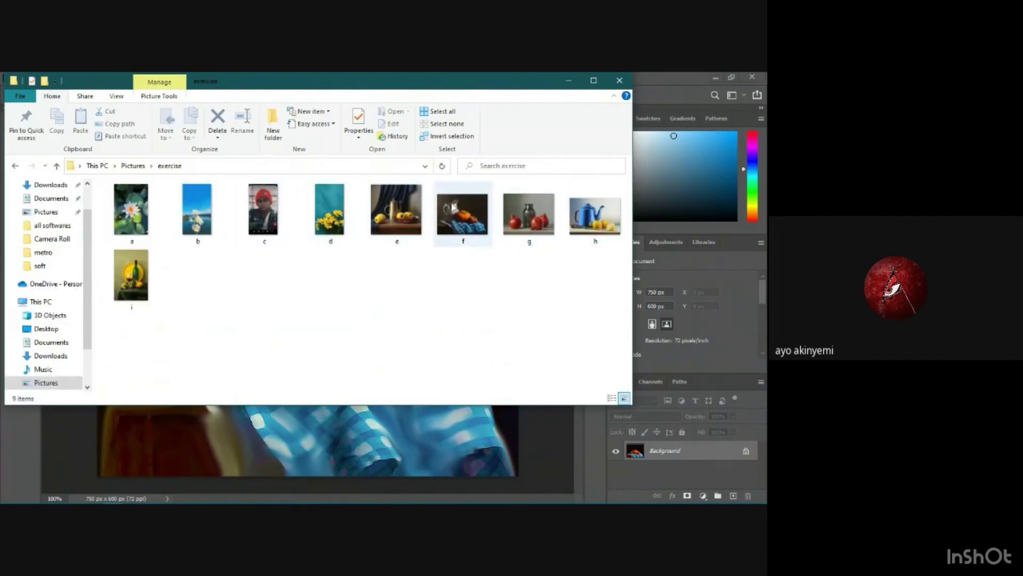
{"action": "left_click", "coordinate": [192, 224]}
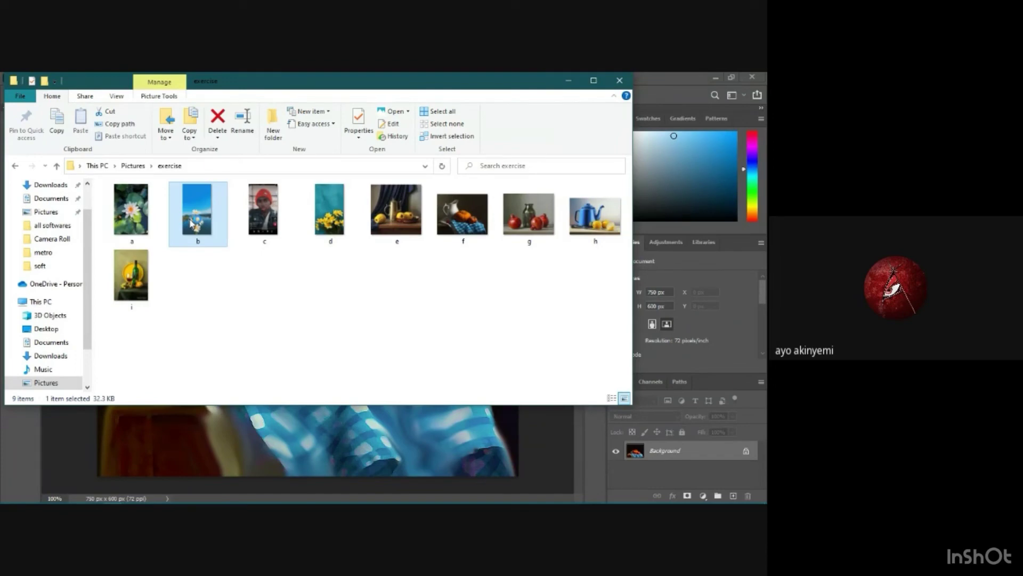
Open image b in Photos and page through the reference images up to i.jpg
{"action": "double_click", "coordinate": [192, 222]}
{"action": "key", "text": "Return"}
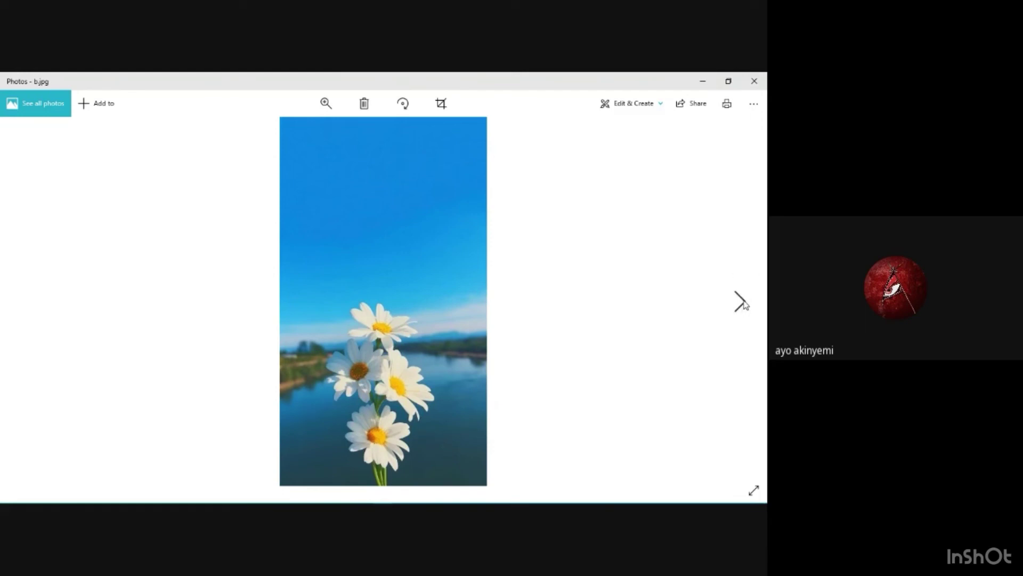
{"action": "left_click", "coordinate": [740, 301]}
{"action": "left_click", "coordinate": [741, 301]}
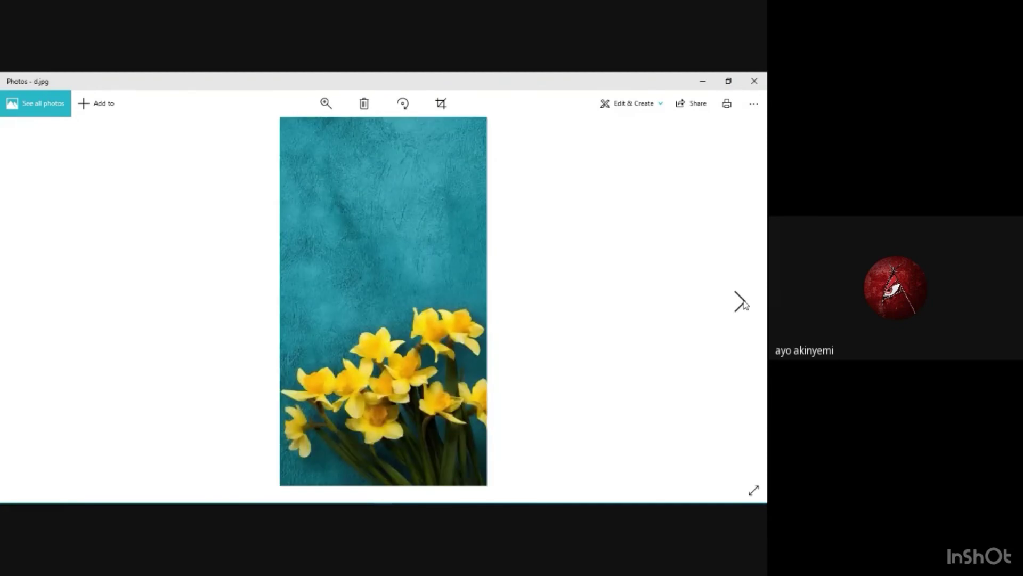
{"action": "left_click", "coordinate": [741, 301]}
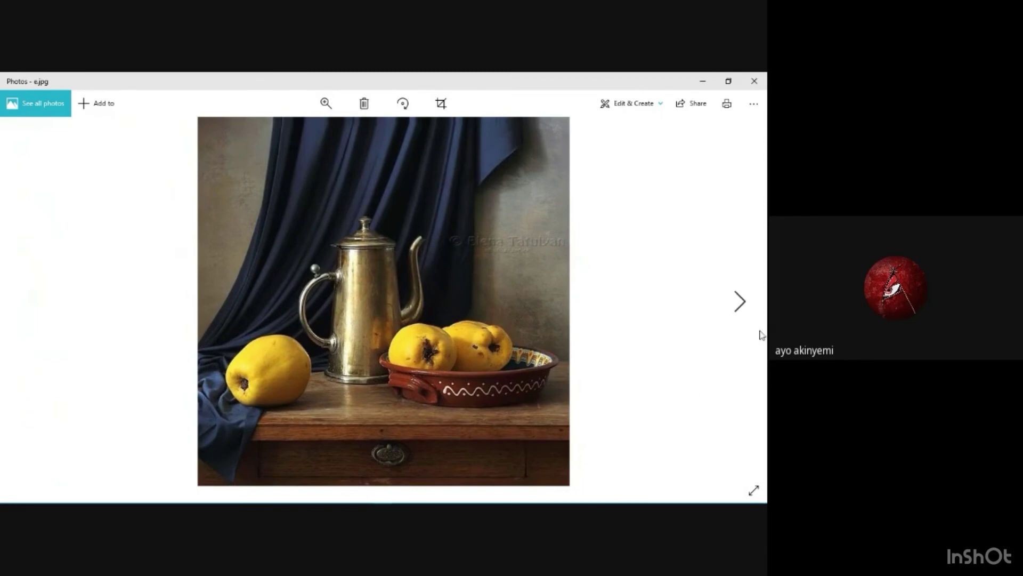
{"action": "left_click", "coordinate": [746, 302]}
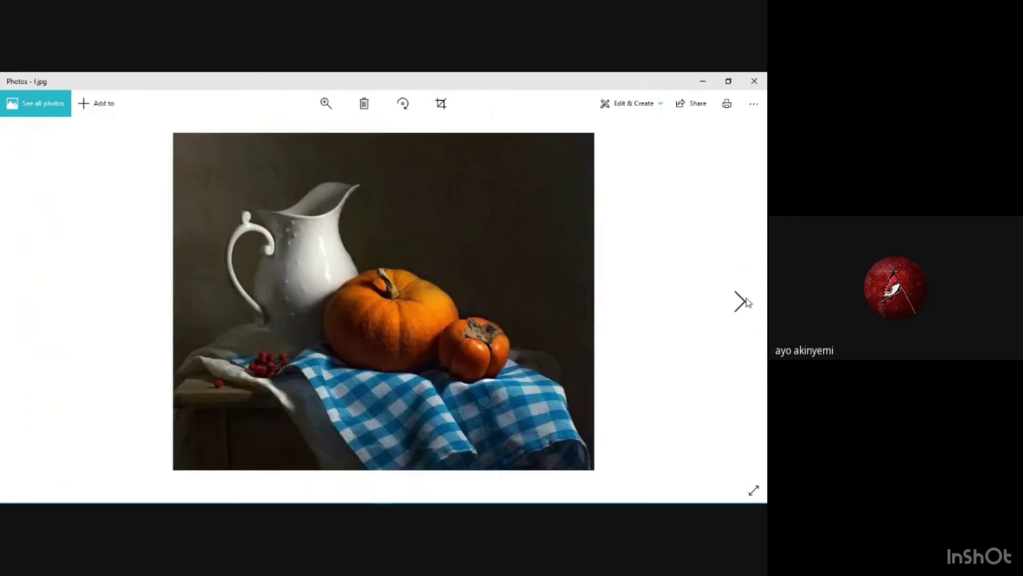
{"action": "left_click", "coordinate": [747, 302]}
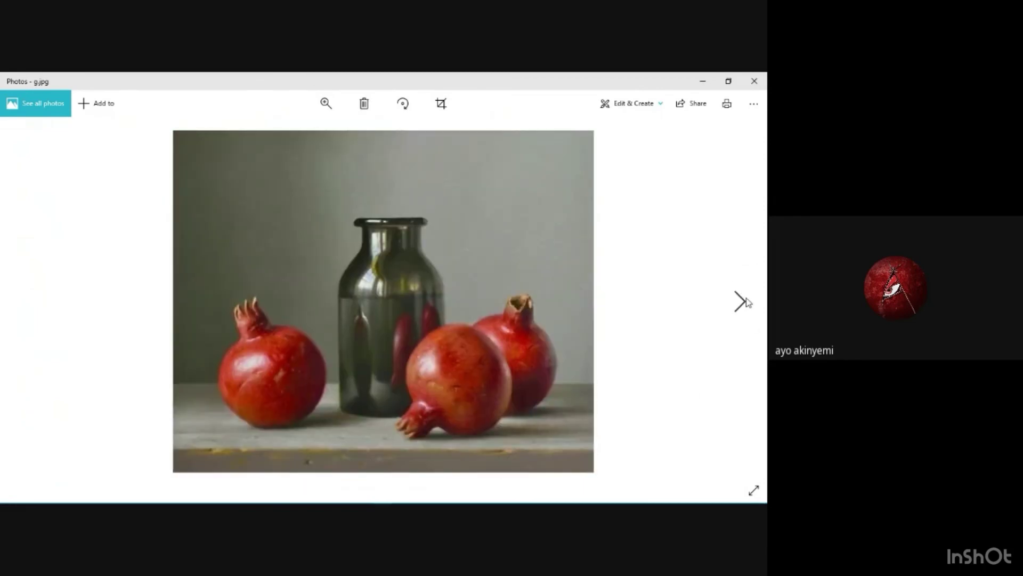
{"action": "left_click", "coordinate": [746, 301]}
{"action": "left_click", "coordinate": [747, 302]}
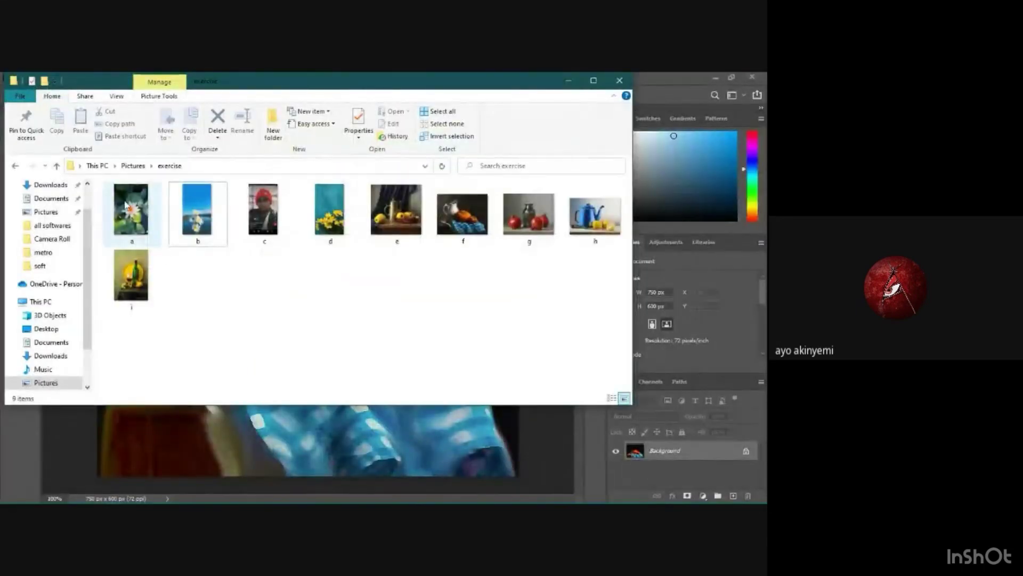
Go back to the Pictures folder and open IMG_0394 in Photos
{"action": "left_click", "coordinate": [16, 167]}
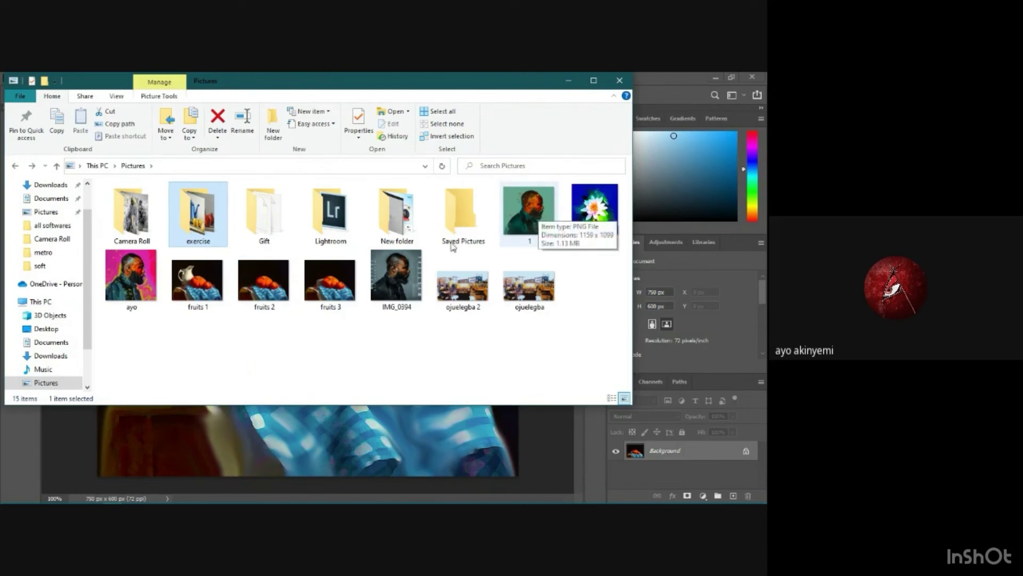
{"action": "left_click", "coordinate": [381, 285]}
{"action": "double_click", "coordinate": [379, 280]}
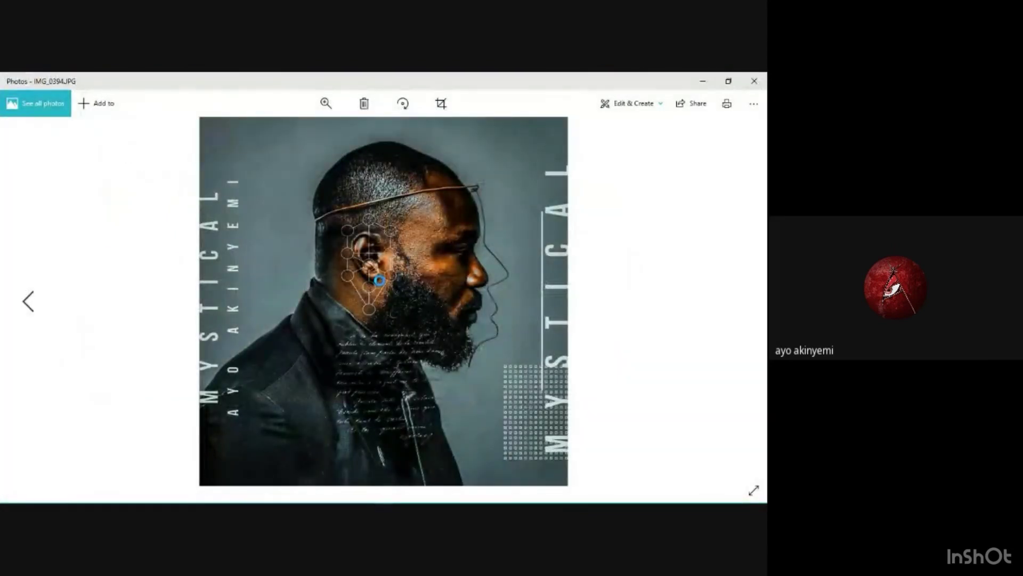
Step back to 1.png in Photos, then minimize the viewer
{"action": "left_click", "coordinate": [25, 304]}
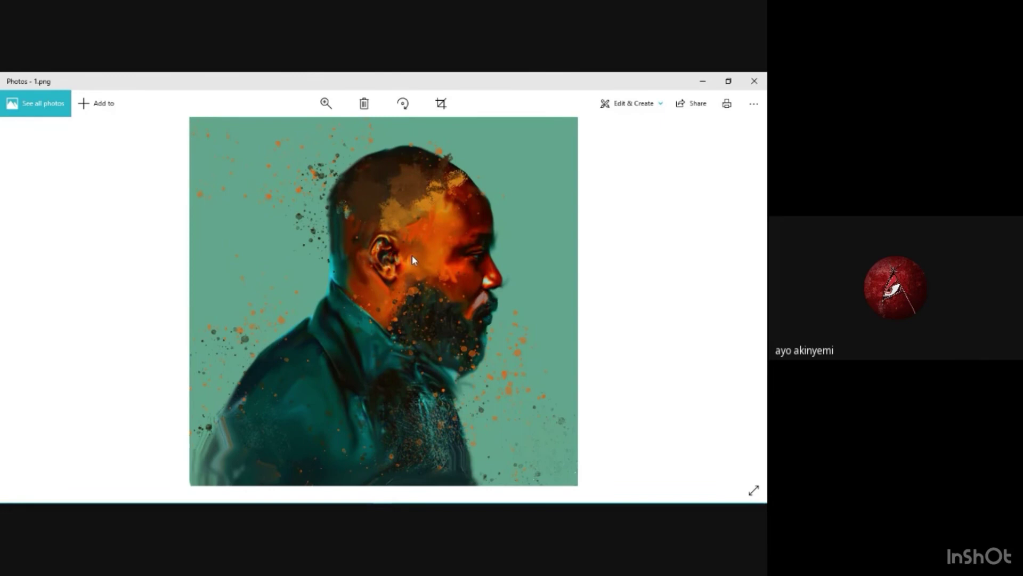
{"action": "left_click", "coordinate": [701, 82]}
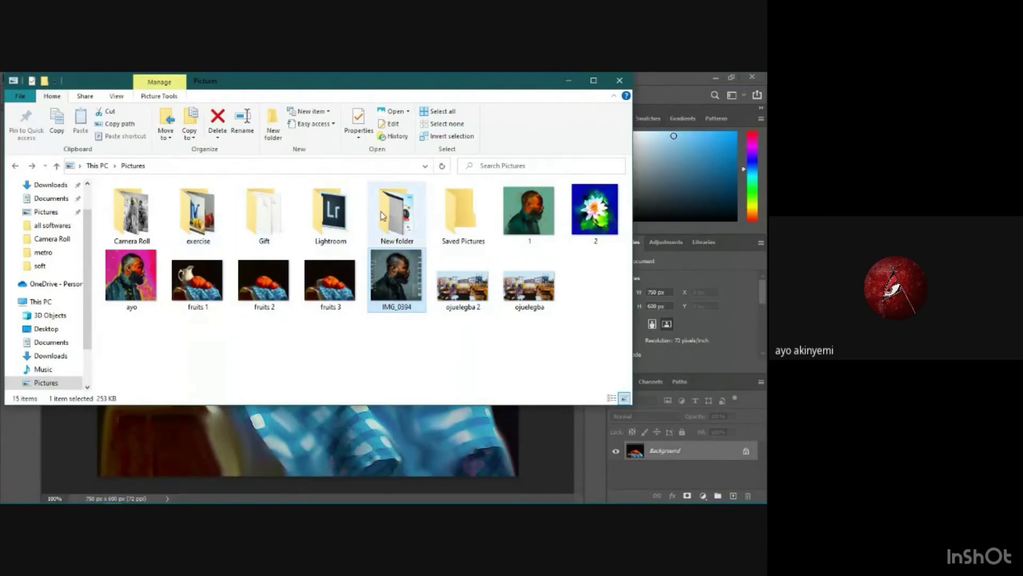
{"action": "double_click", "coordinate": [149, 225]}
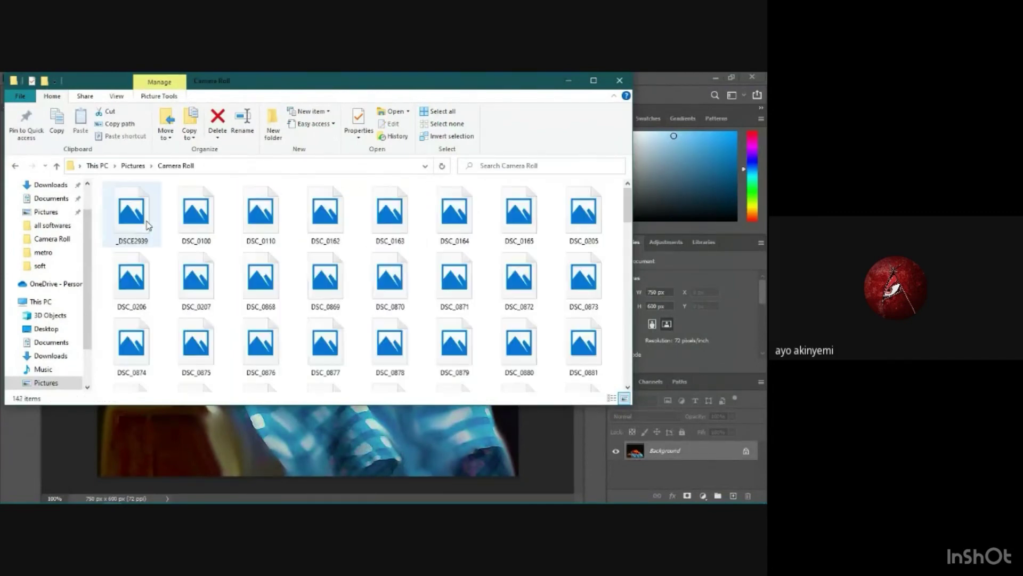
{"action": "scroll", "coordinate": [389, 297], "scroll_direction": "down", "scroll_amount": 15}
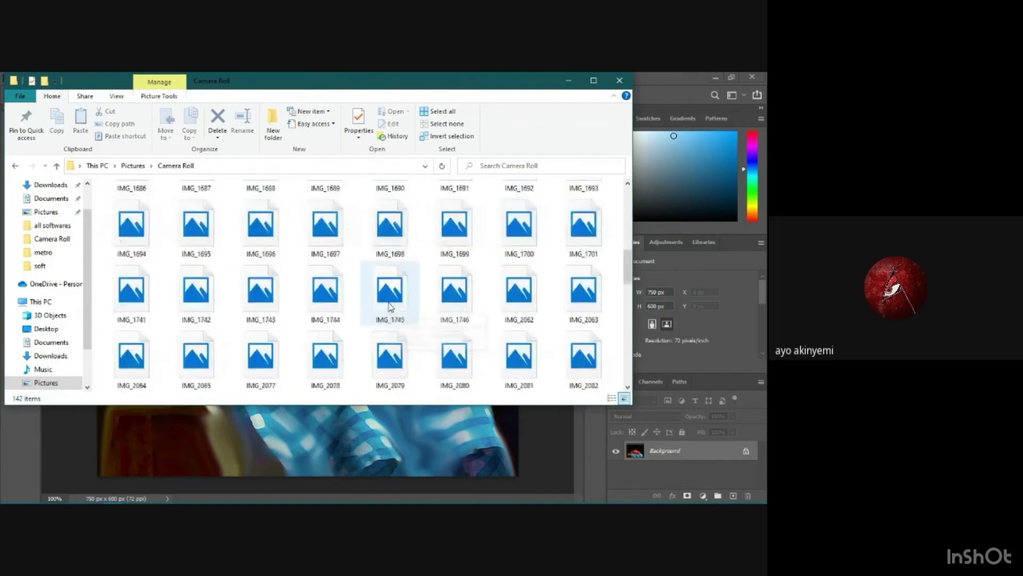
{"action": "scroll", "coordinate": [389, 297], "scroll_direction": "up", "scroll_amount": 10}
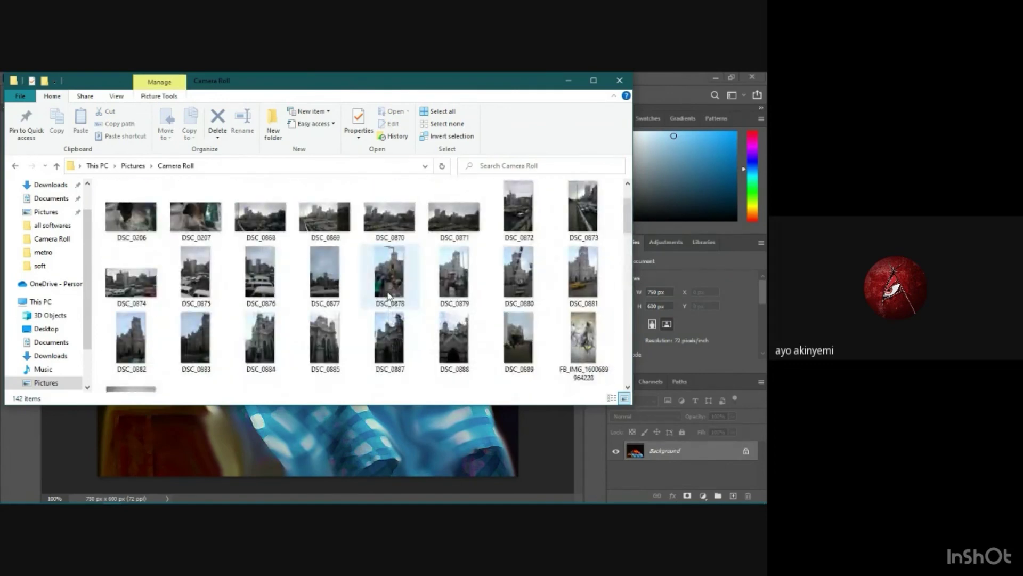
{"action": "scroll", "coordinate": [389, 296], "scroll_direction": "down", "scroll_amount": 15}
{"action": "scroll", "coordinate": [387, 297], "scroll_direction": "up", "scroll_amount": 15}
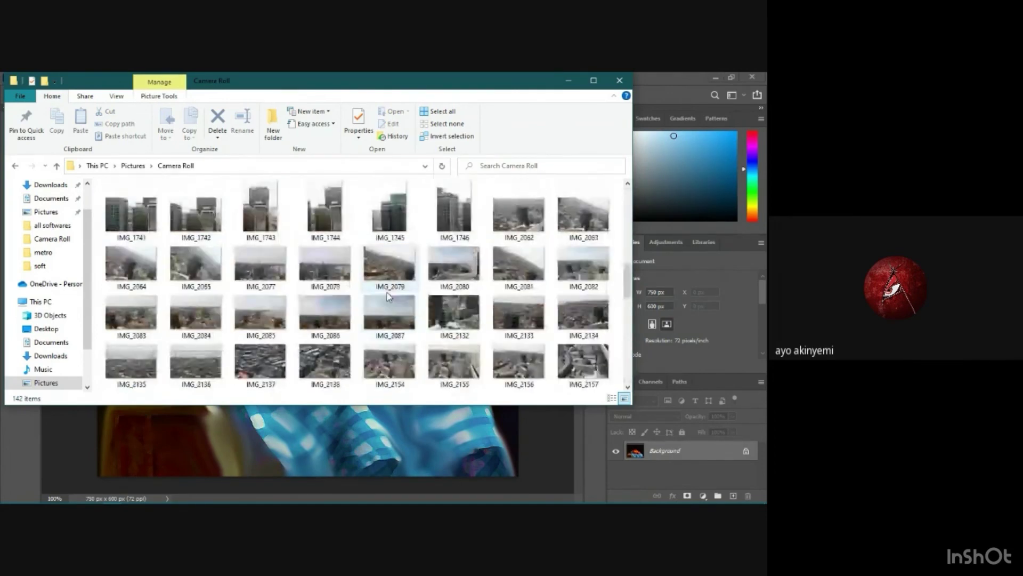
{"action": "scroll", "coordinate": [388, 297], "scroll_direction": "down", "scroll_amount": 3}
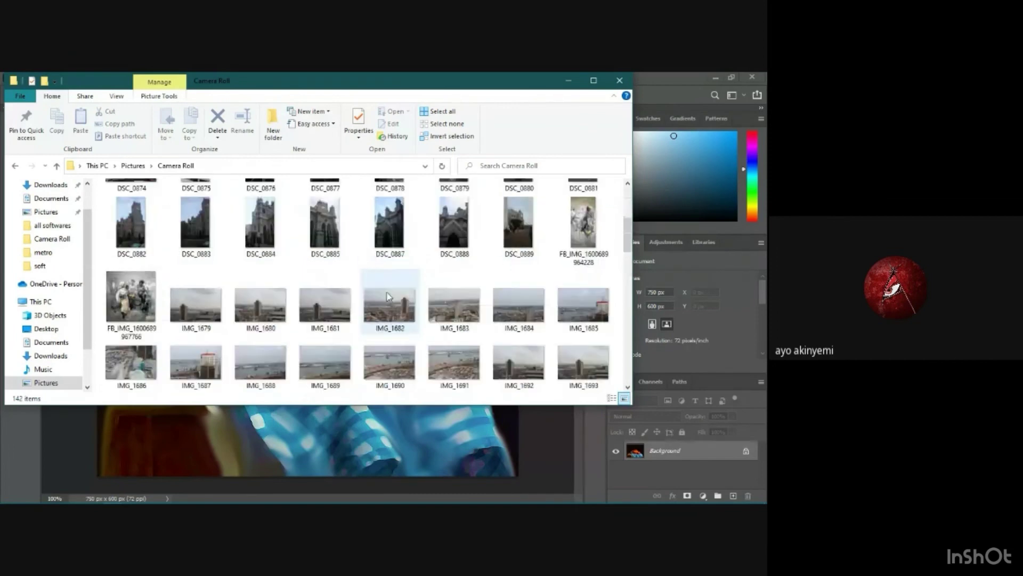
{"action": "left_click", "coordinate": [119, 297]}
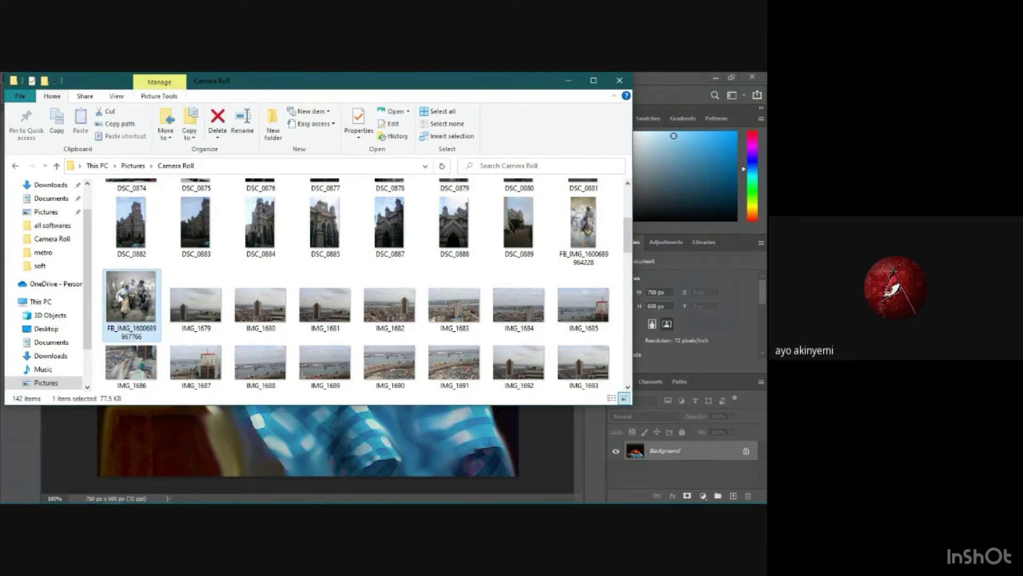
{"action": "double_click", "coordinate": [120, 296]}
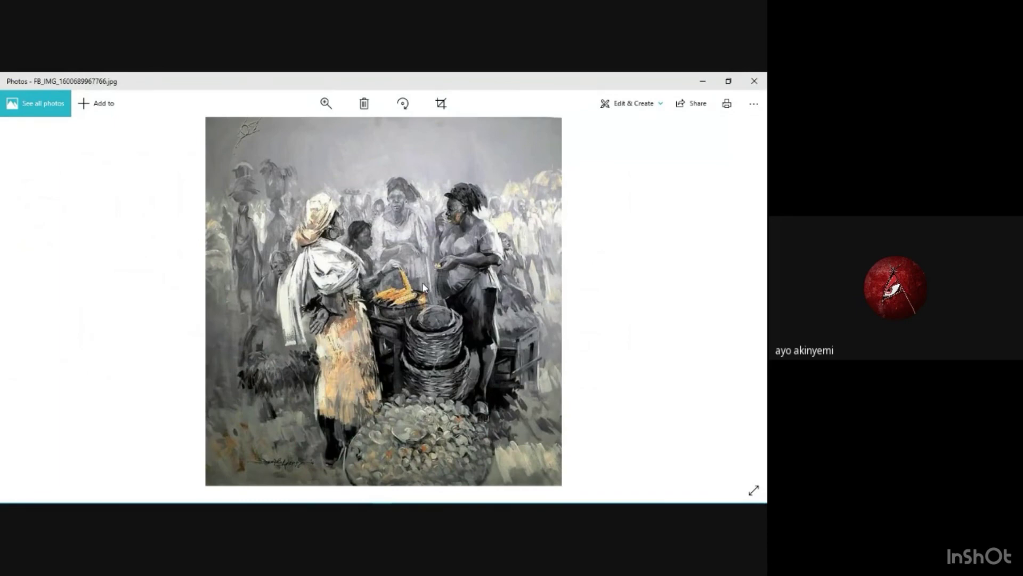
{"action": "left_click", "coordinate": [705, 83]}
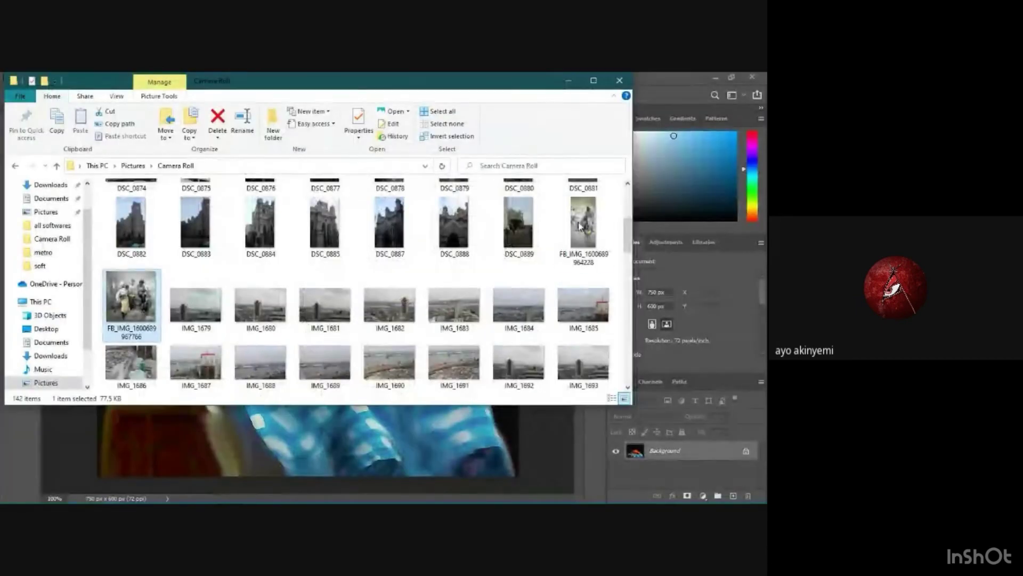
Return to Photoshop and show ojuelegba 2.png zoomed in to 100%
{"action": "left_click", "coordinate": [283, 411]}
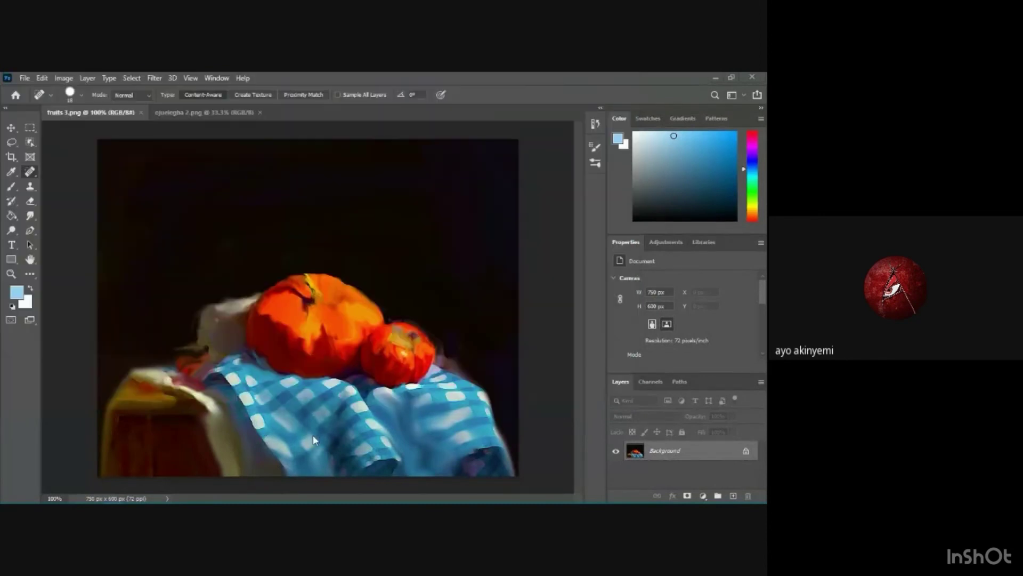
{"action": "left_click", "coordinate": [202, 107]}
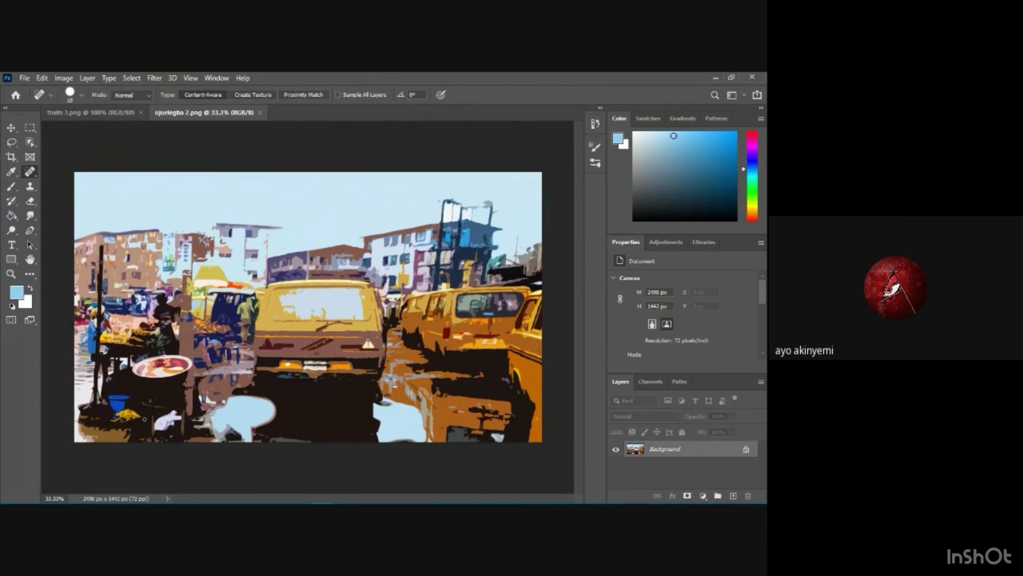
{"action": "key", "text": "ctrl+plus"}
{"action": "key", "text": "ctrl+plus"}
{"action": "key", "text": "ctrl+plus"}
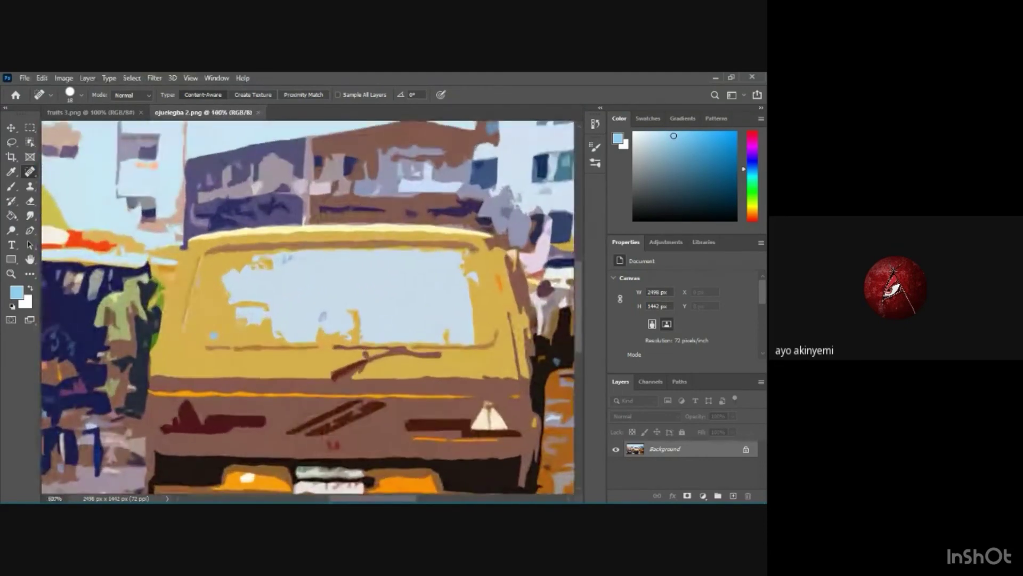
{"action": "left_click_drag", "start_coordinate": [370, 497], "coordinate": [279, 496]}
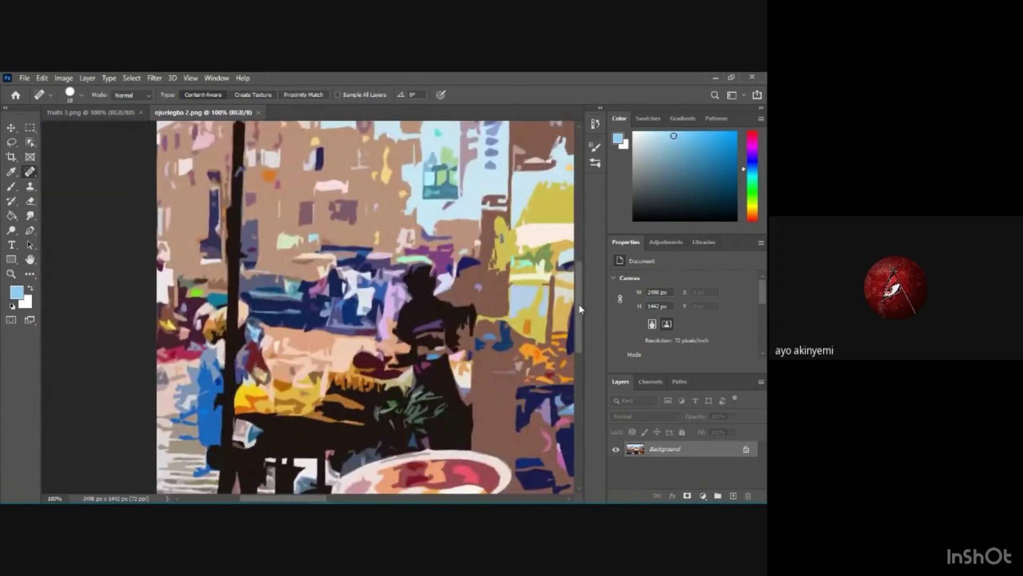
{"action": "left_click_drag", "start_coordinate": [579, 304], "coordinate": [581, 329]}
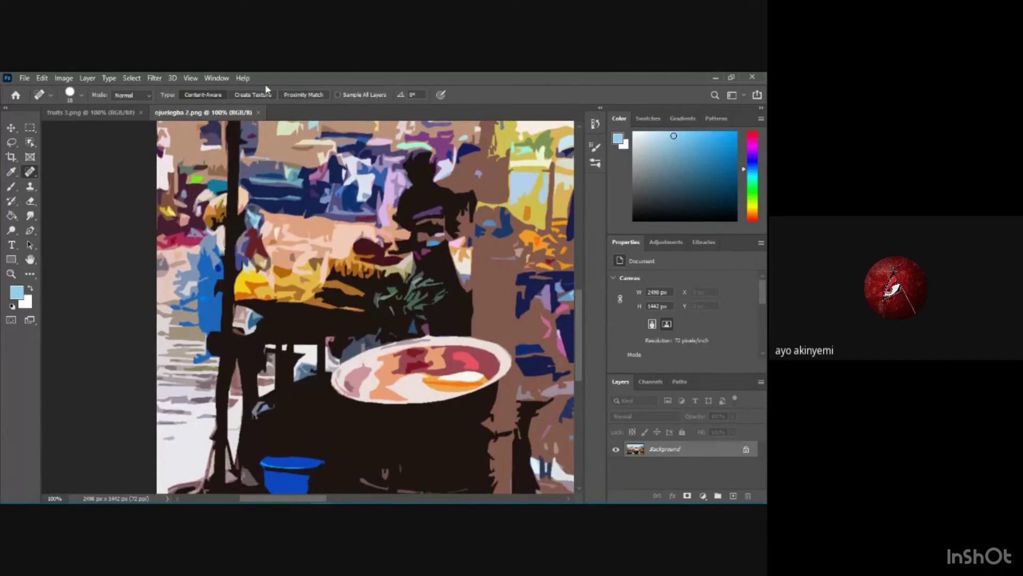
Restore the Photoshop window, narrow it, and move it right to reveal the Camera Roll folder
{"action": "left_click", "coordinate": [733, 77]}
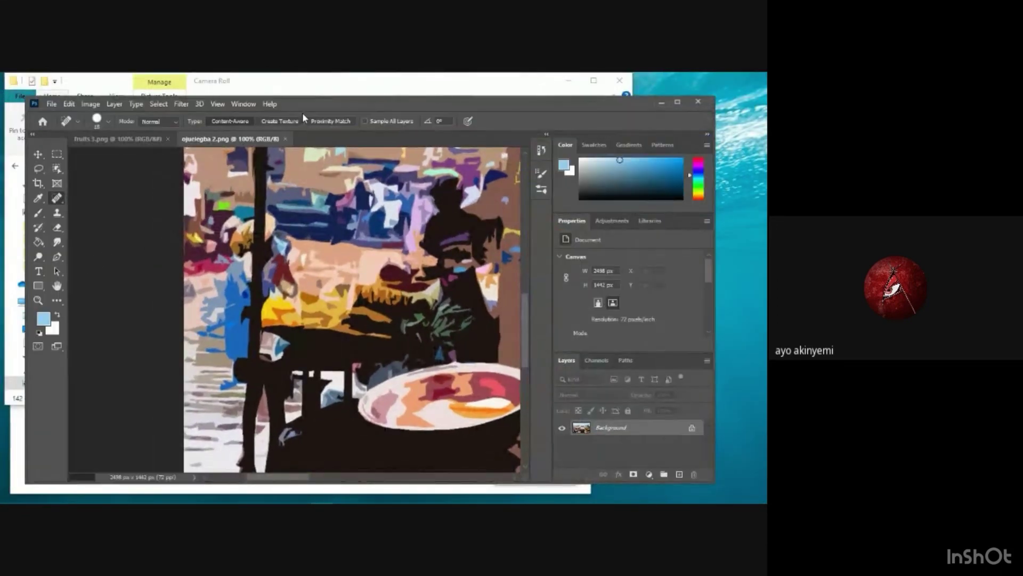
{"action": "left_click_drag", "start_coordinate": [43, 263], "coordinate": [132, 267]}
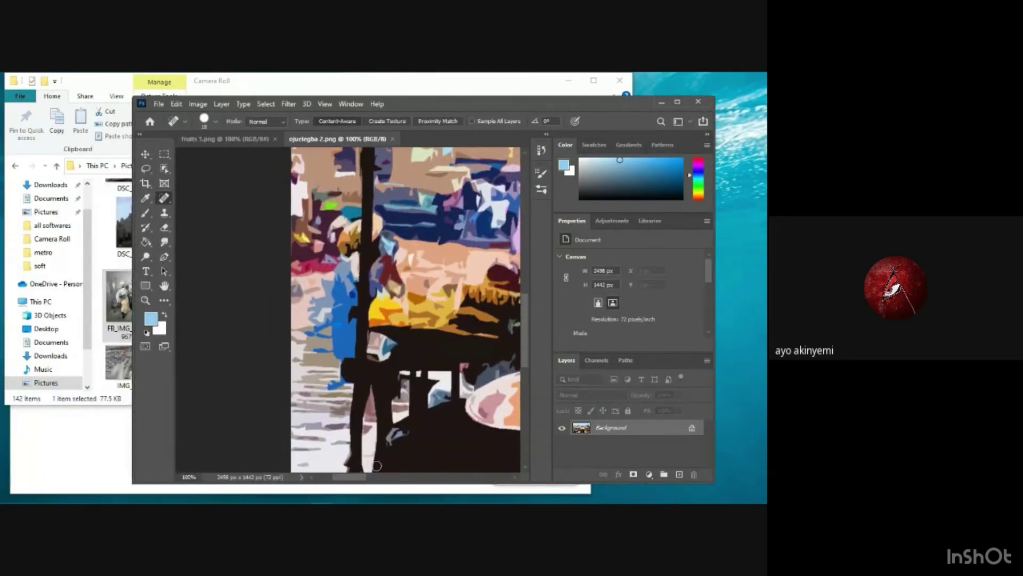
{"action": "left_click_drag", "start_coordinate": [362, 477], "coordinate": [375, 477]}
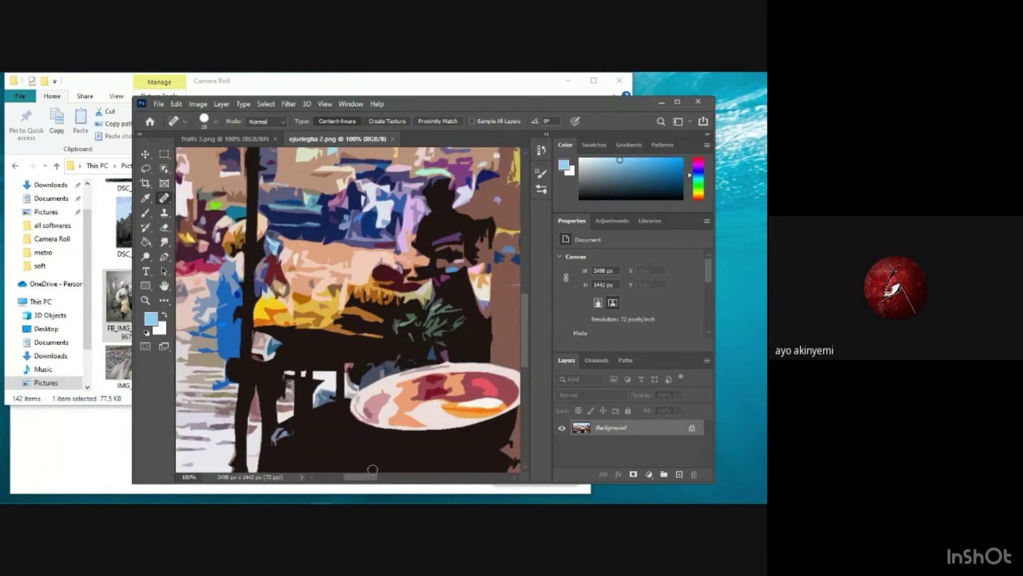
{"action": "left_click_drag", "start_coordinate": [435, 97], "coordinate": [574, 86]}
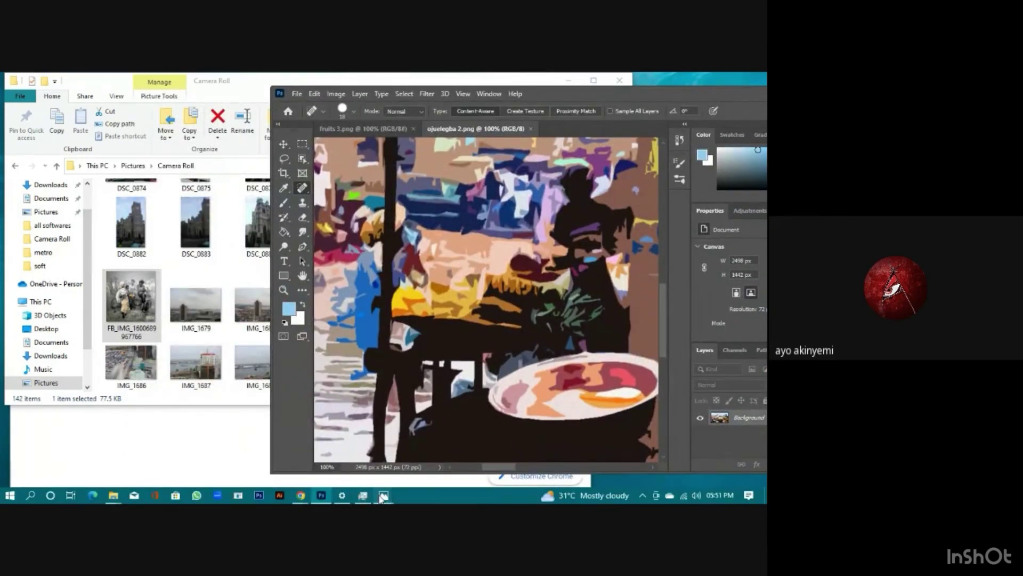
Open the FB_IMG market painting in Photos and shrink its window to the left side
{"action": "mouse_move", "coordinate": [382, 497]}
{"action": "left_click", "coordinate": [560, 459]}
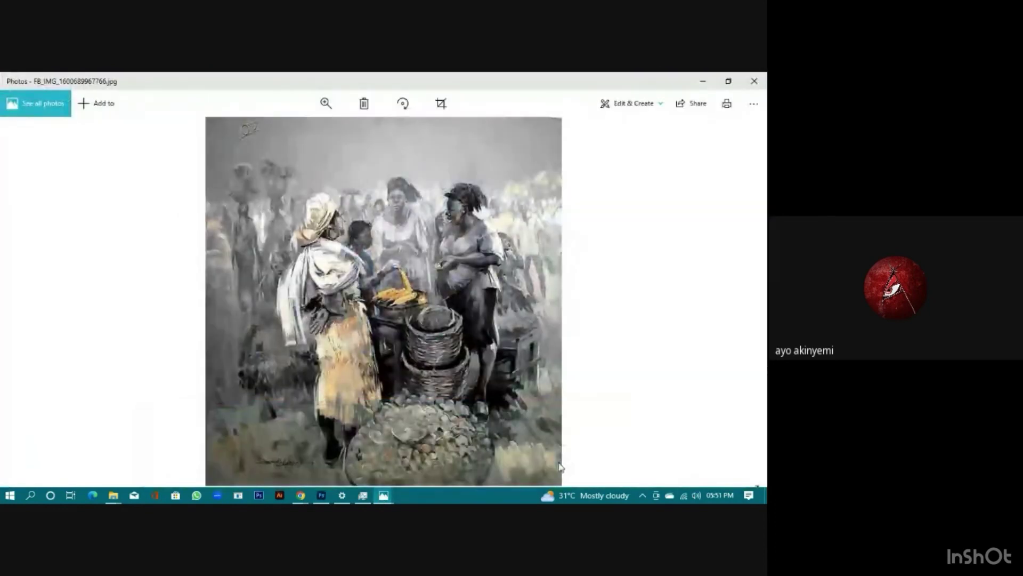
{"action": "left_click", "coordinate": [728, 81]}
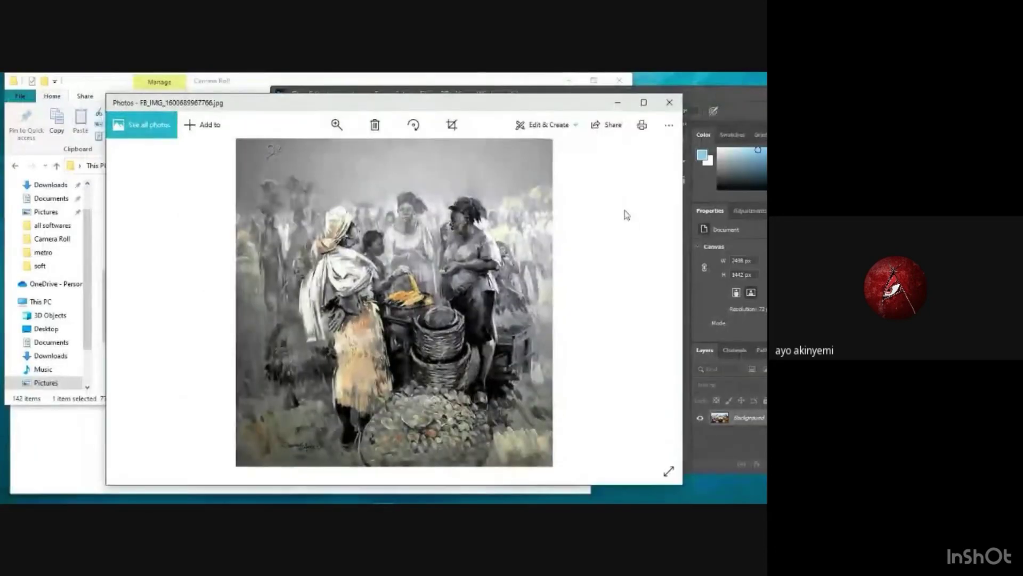
{"action": "left_click_drag", "start_coordinate": [685, 225], "coordinate": [406, 218]}
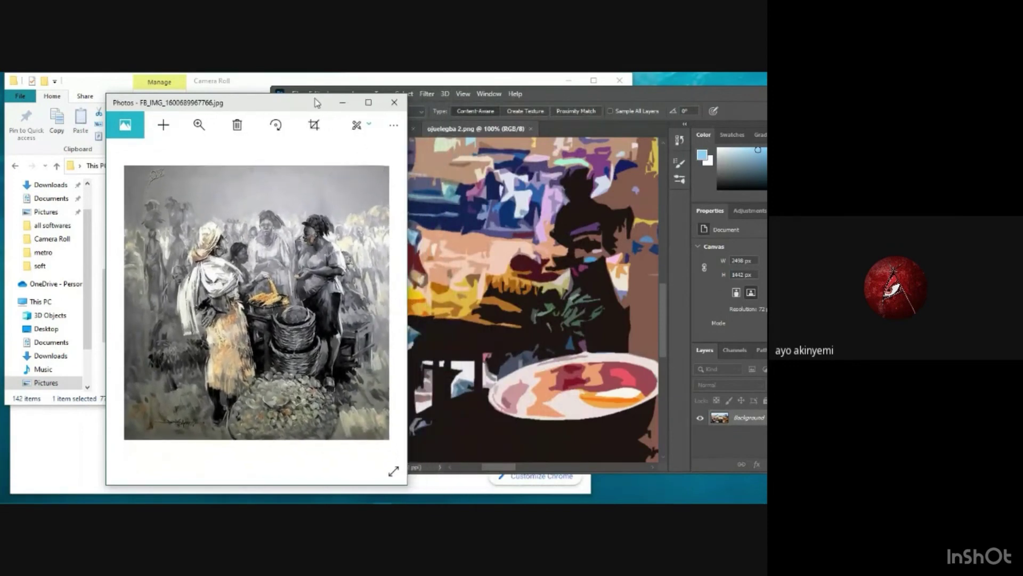
{"action": "left_click_drag", "start_coordinate": [315, 101], "coordinate": [207, 98]}
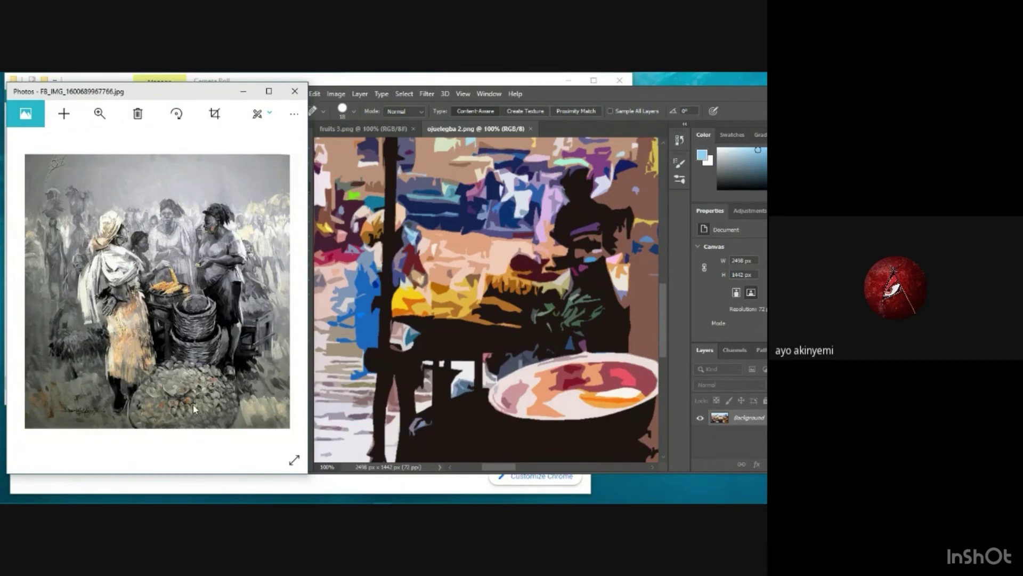
Bring the posterized market image in Photoshop to the front, zoomed out to 50%
{"action": "scroll", "coordinate": [419, 330], "scroll_direction": "down", "scroll_amount": 1}
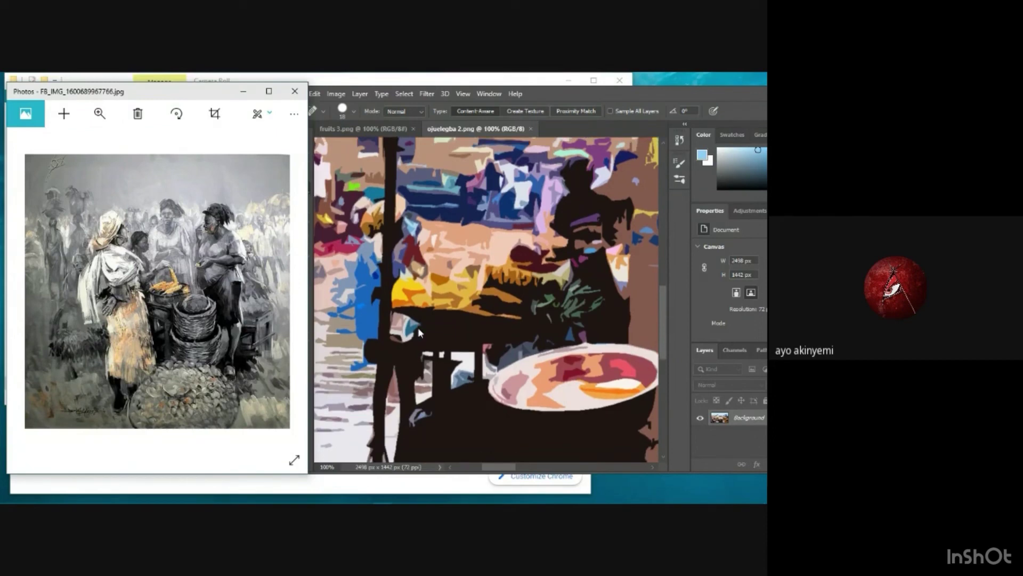
{"action": "left_click", "coordinate": [418, 327]}
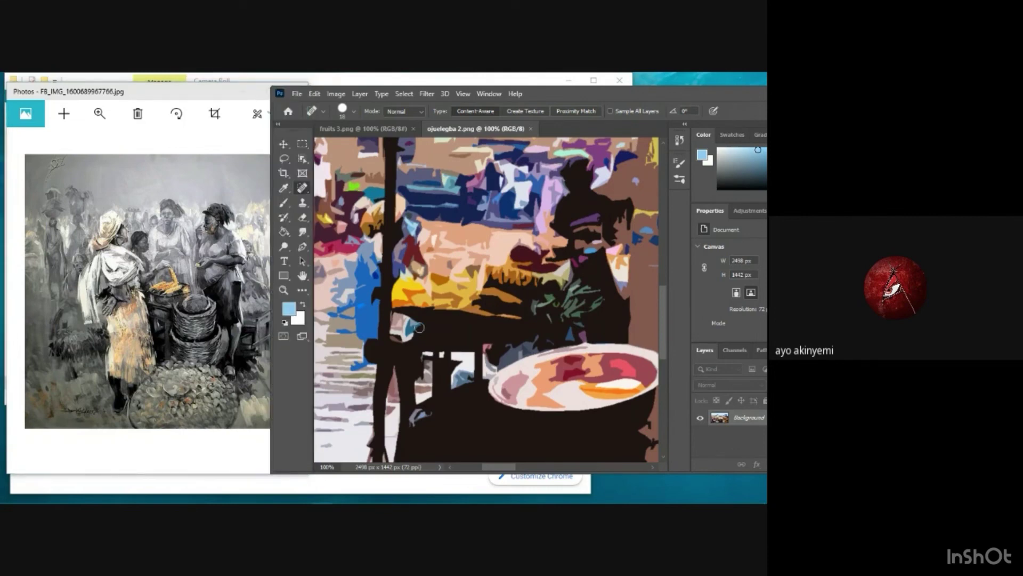
{"action": "scroll", "coordinate": [419, 327], "scroll_direction": "down", "scroll_amount": 1}
{"action": "scroll", "coordinate": [420, 331], "scroll_direction": "down", "scroll_amount": 1}
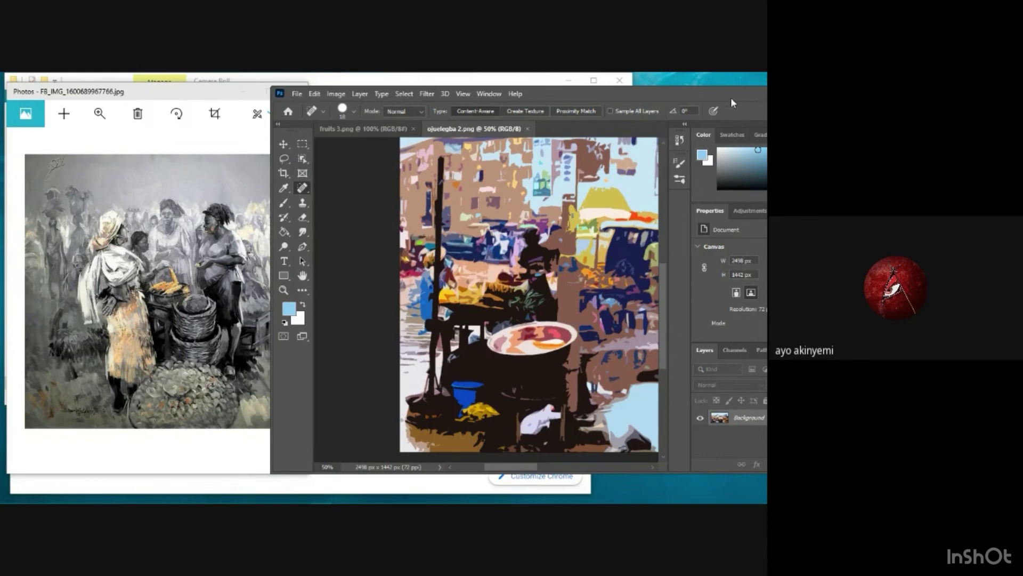
Maximize the Photoshop window and select the Path Selection Tool
{"action": "left_click_drag", "start_coordinate": [758, 96], "coordinate": [660, 97]}
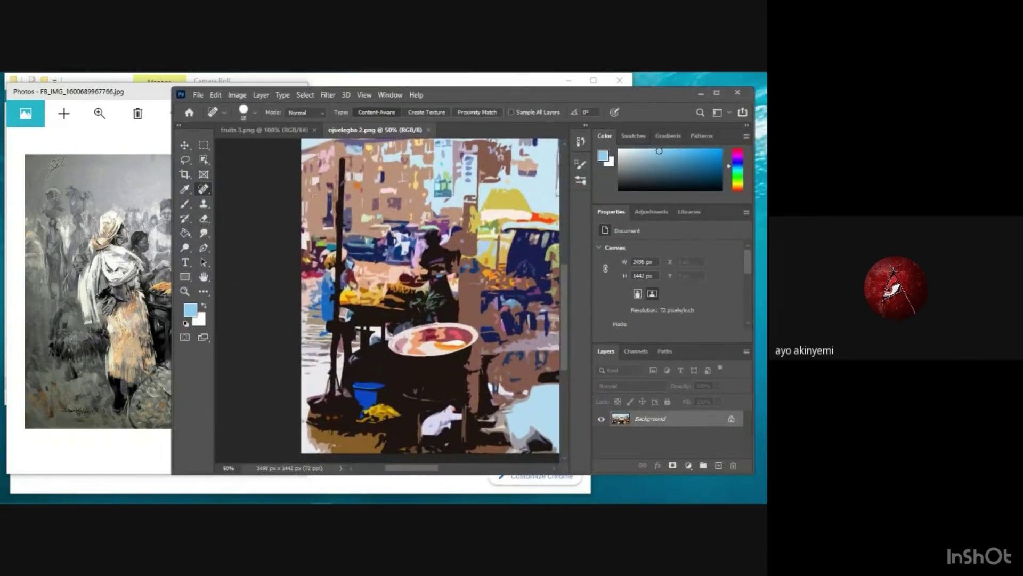
{"action": "left_click", "coordinate": [717, 93]}
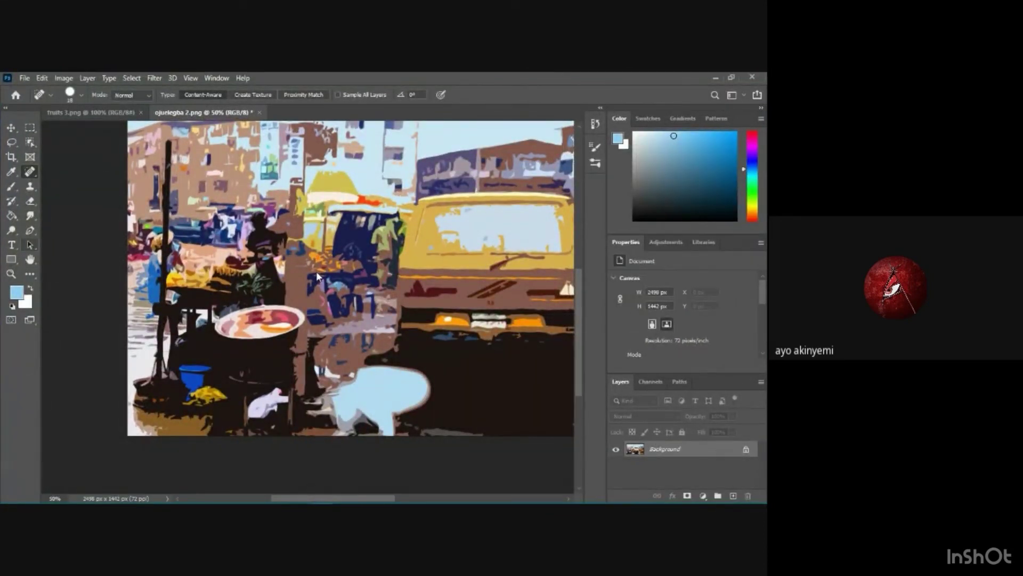
{"action": "right_click", "coordinate": [30, 244]}
{"action": "left_click", "coordinate": [53, 249]}
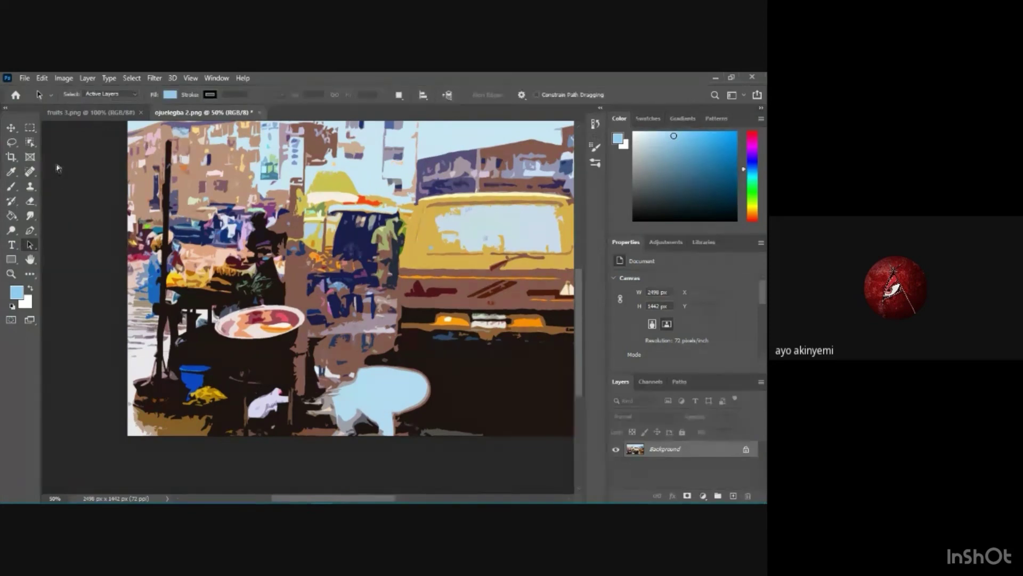
Crop ojuelegba 2.png to a 693 × 686 px close-up of the market stall
{"action": "key", "text": "ctrl+minus"}
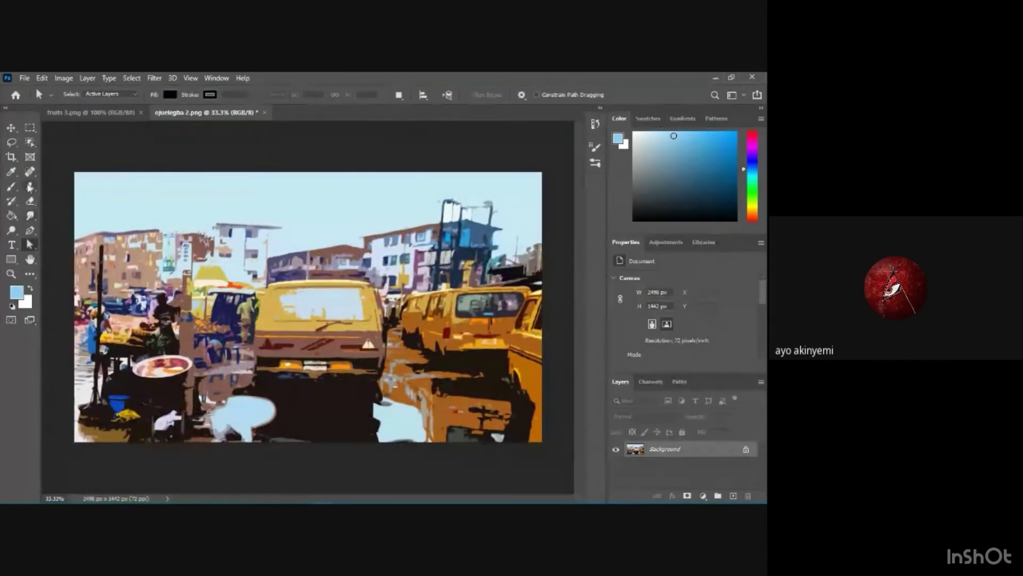
{"action": "left_click", "coordinate": [11, 157]}
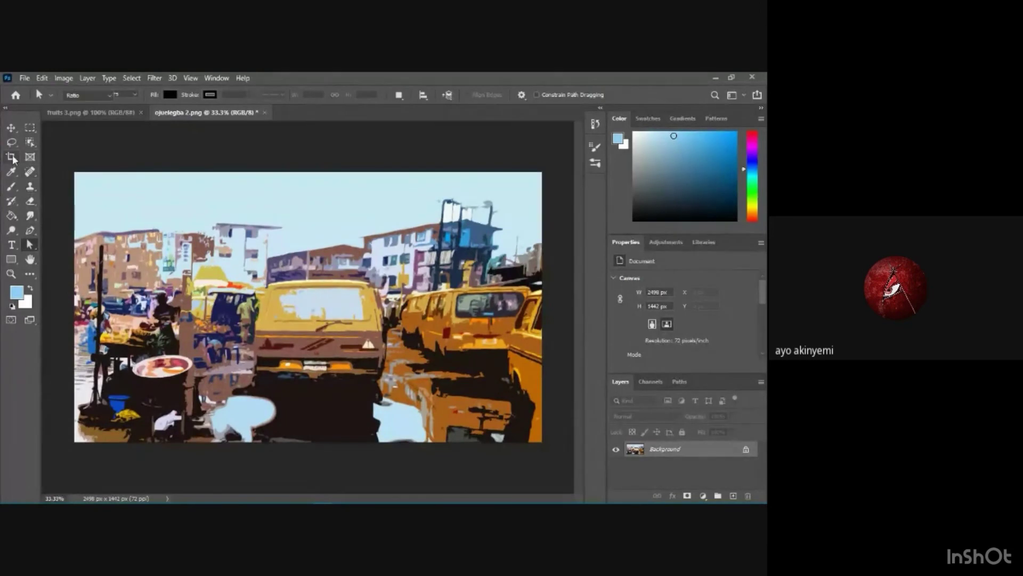
{"action": "left_click", "coordinate": [535, 303]}
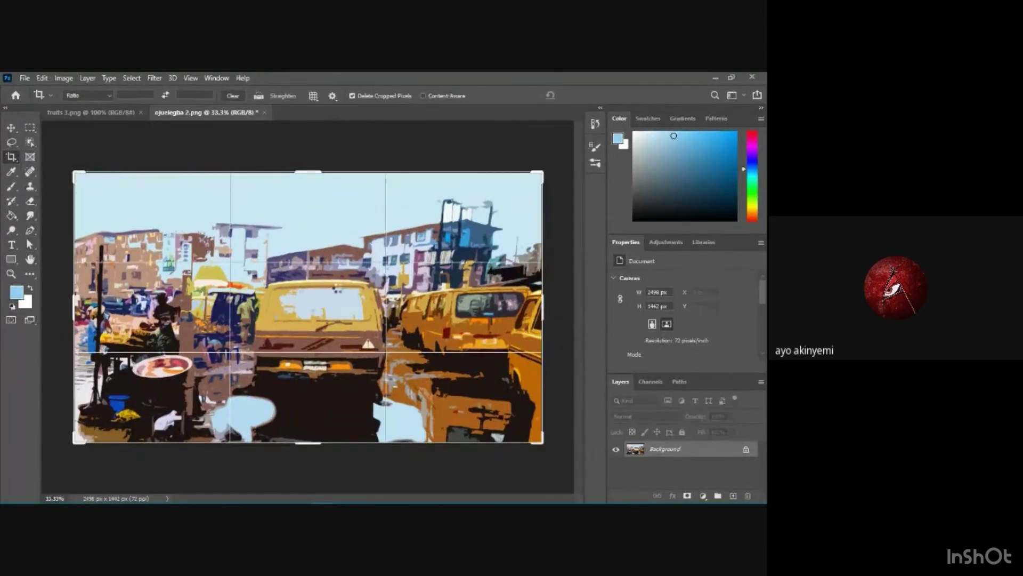
{"action": "left_click_drag", "start_coordinate": [316, 293], "coordinate": [416, 310]}
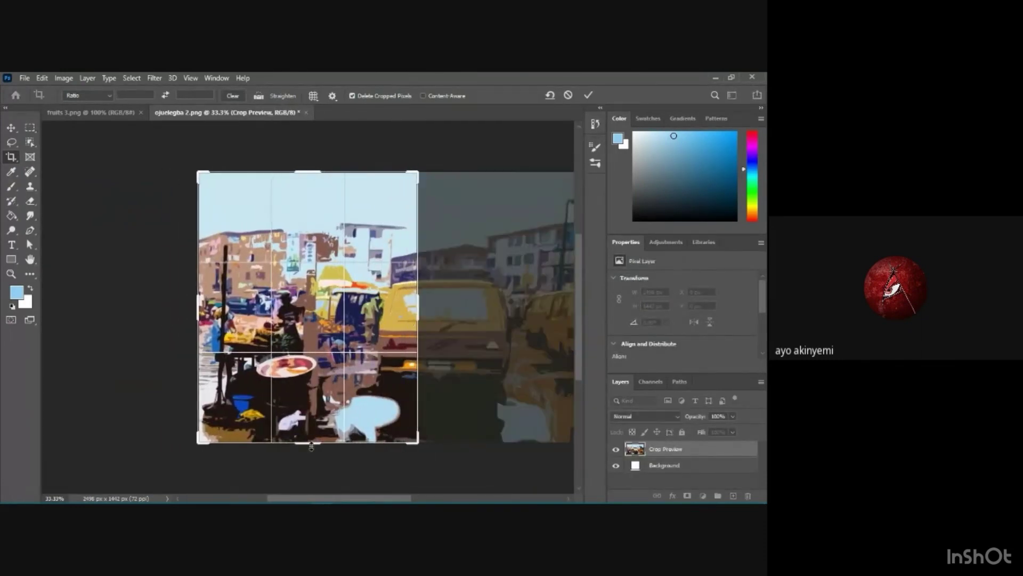
{"action": "left_click_drag", "start_coordinate": [314, 442], "coordinate": [316, 423]}
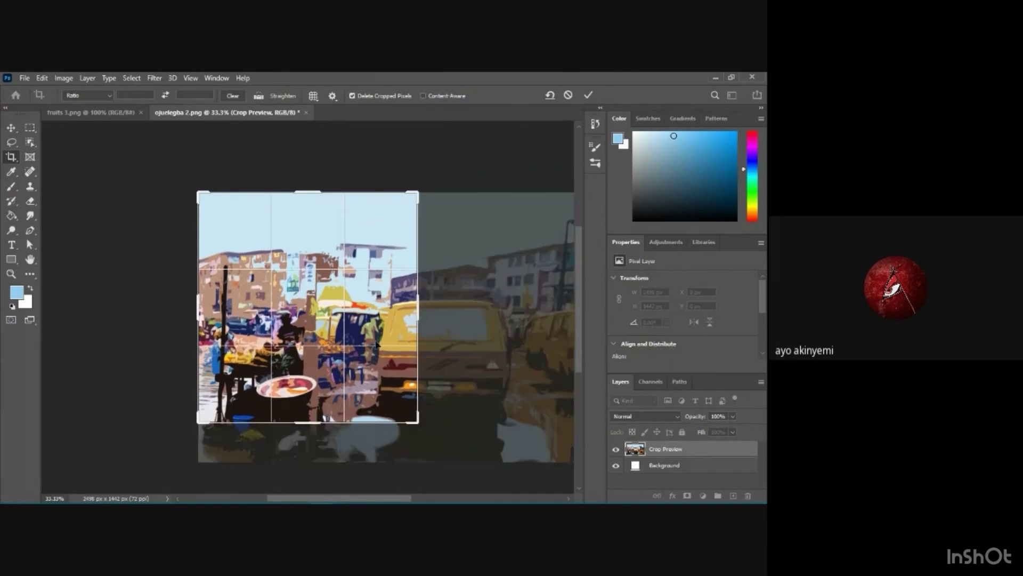
{"action": "left_click_drag", "start_coordinate": [306, 197], "coordinate": [313, 245]}
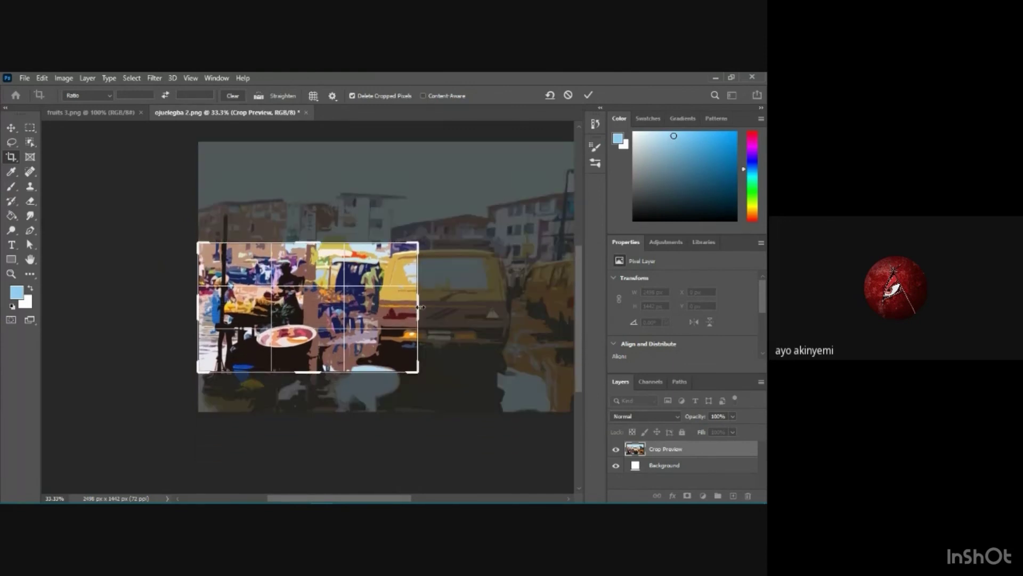
{"action": "left_click_drag", "start_coordinate": [418, 307], "coordinate": [375, 302]}
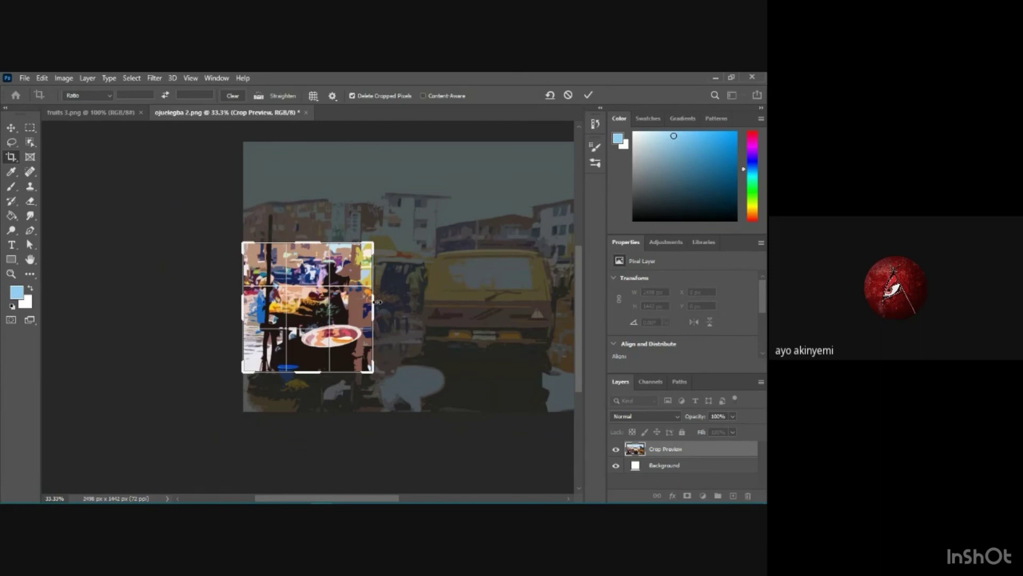
{"action": "key", "text": "Return"}
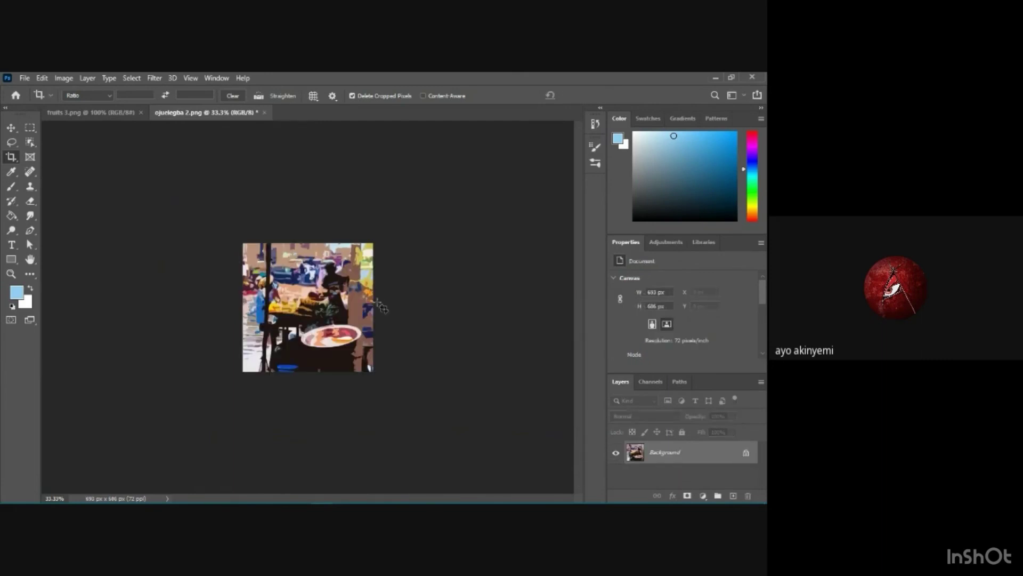
Zoom in on the cropped stall, then switch back to the Path Selection Tool
{"action": "key", "text": "ctrl+plus"}
{"action": "key", "text": "ctrl+plus"}
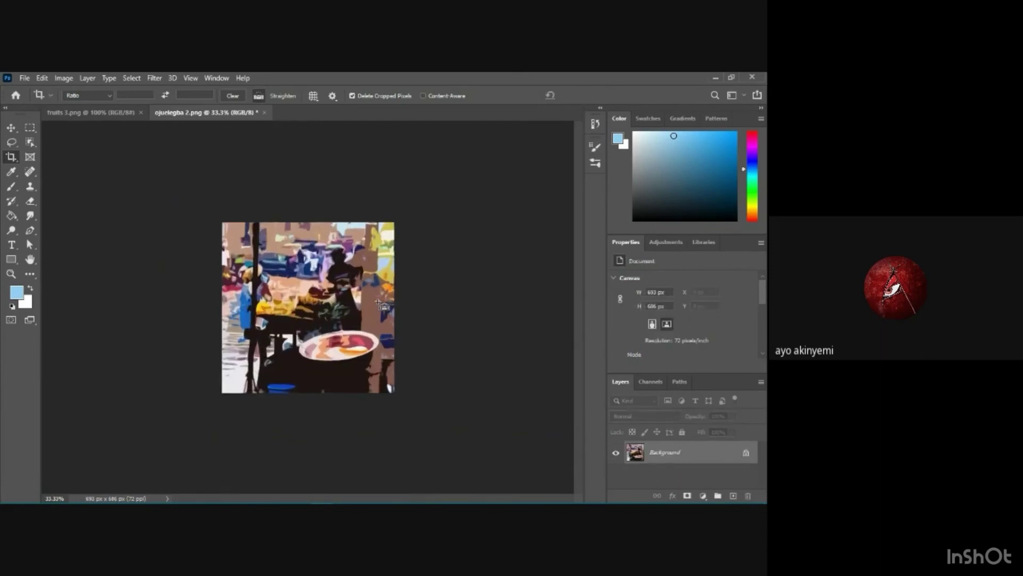
{"action": "key", "text": "ctrl+plus"}
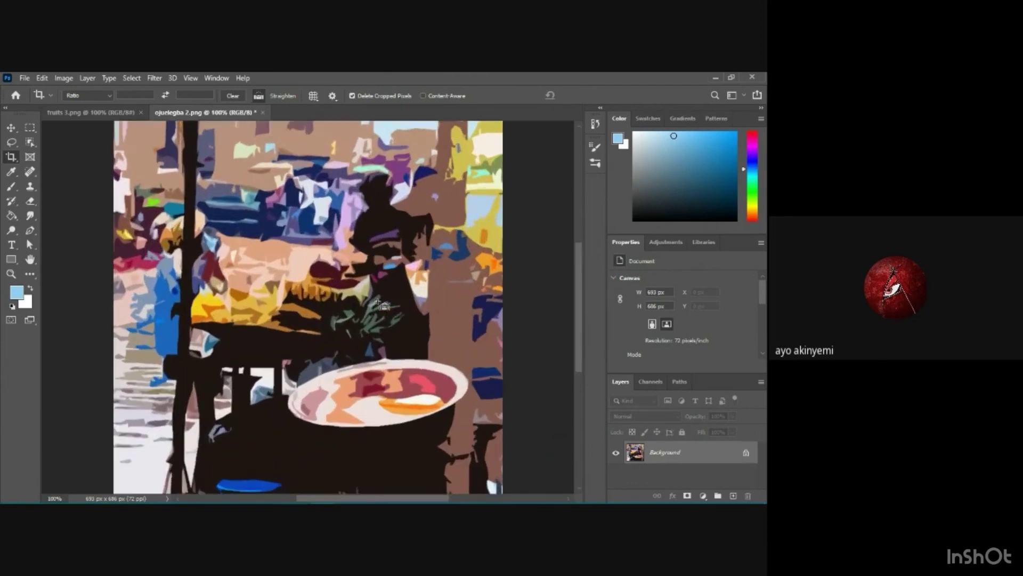
{"action": "key", "text": "ctrl+minus"}
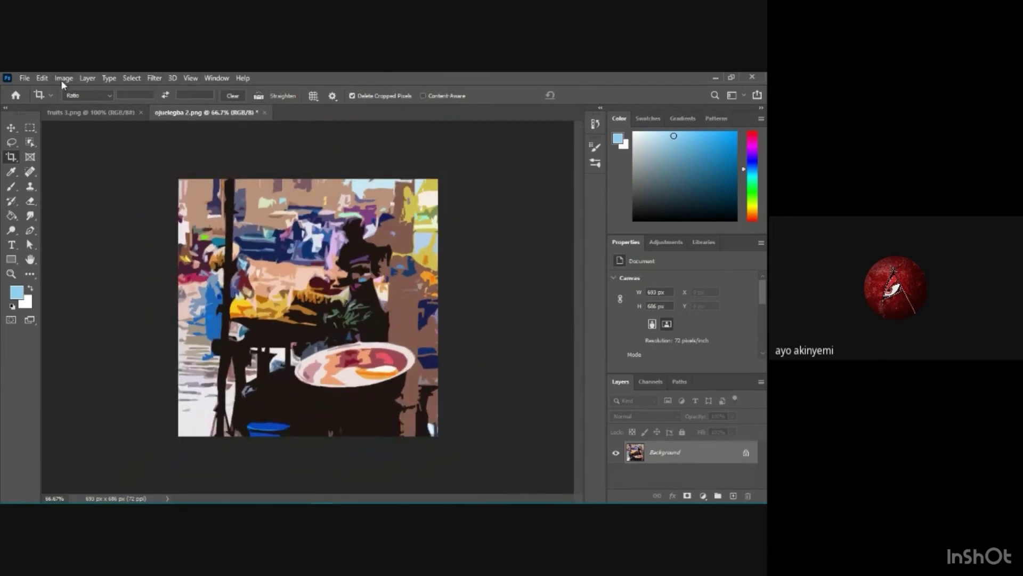
{"action": "left_click", "coordinate": [24, 78]}
{"action": "key", "text": "Escape"}
{"action": "left_click", "coordinate": [30, 246]}
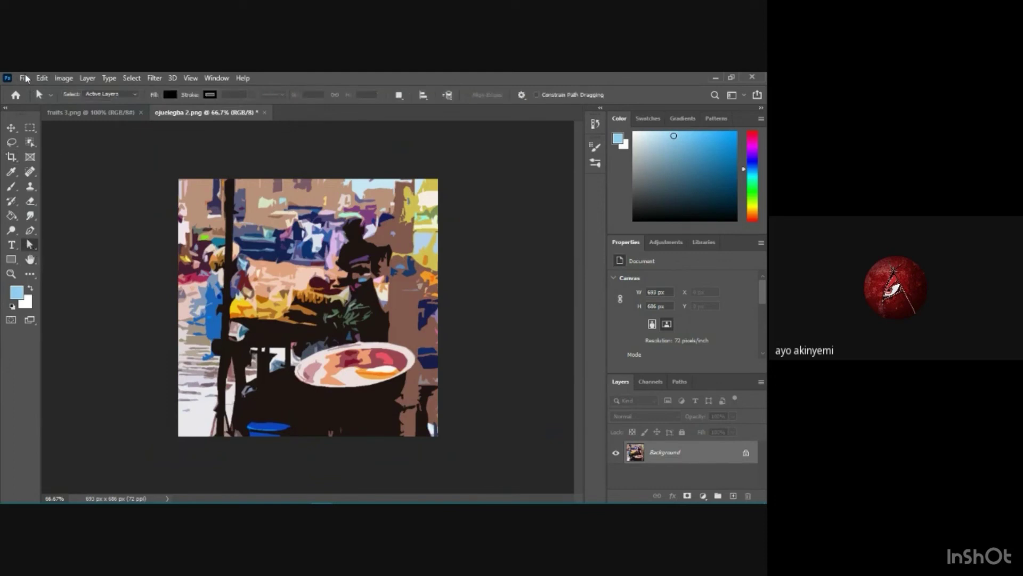
{"action": "key", "text": "ctrl+n"}
Create a 12 × 16 cm, 300 ppi document with a custom grey #a9a0a0 background
{"action": "left_click", "coordinate": [25, 78]}
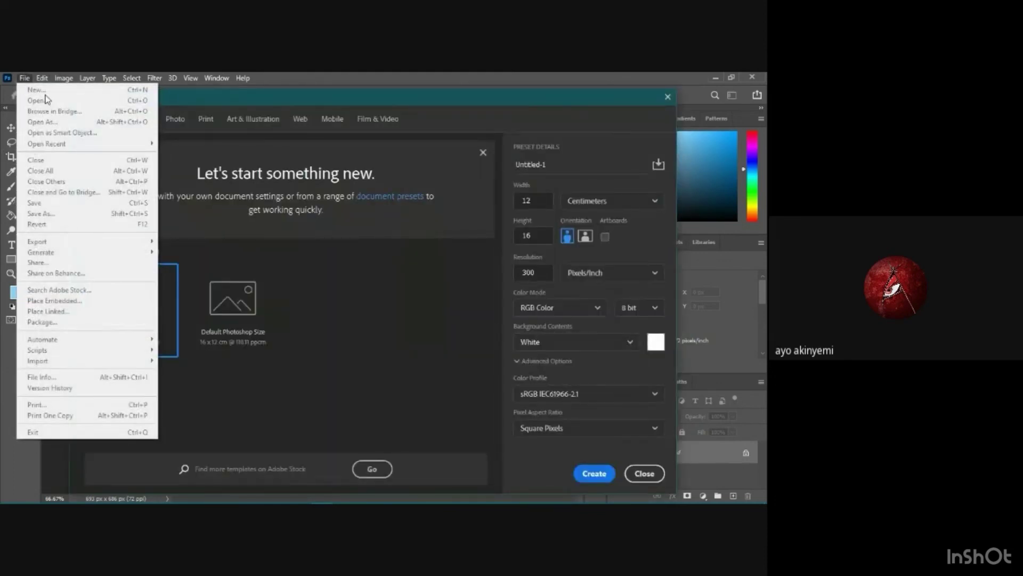
{"action": "left_click", "coordinate": [320, 326]}
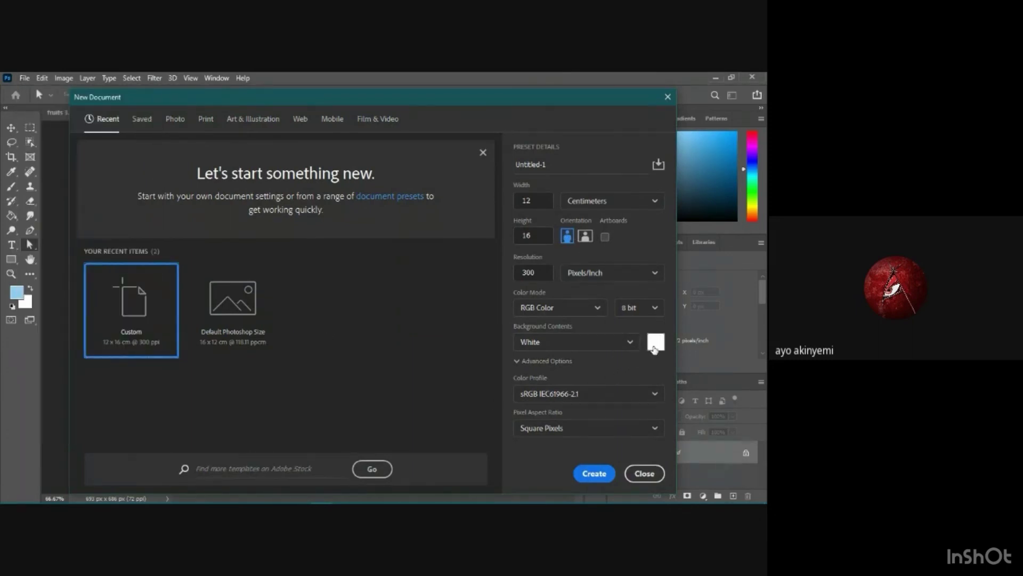
{"action": "left_click", "coordinate": [630, 341]}
{"action": "left_click", "coordinate": [533, 437]}
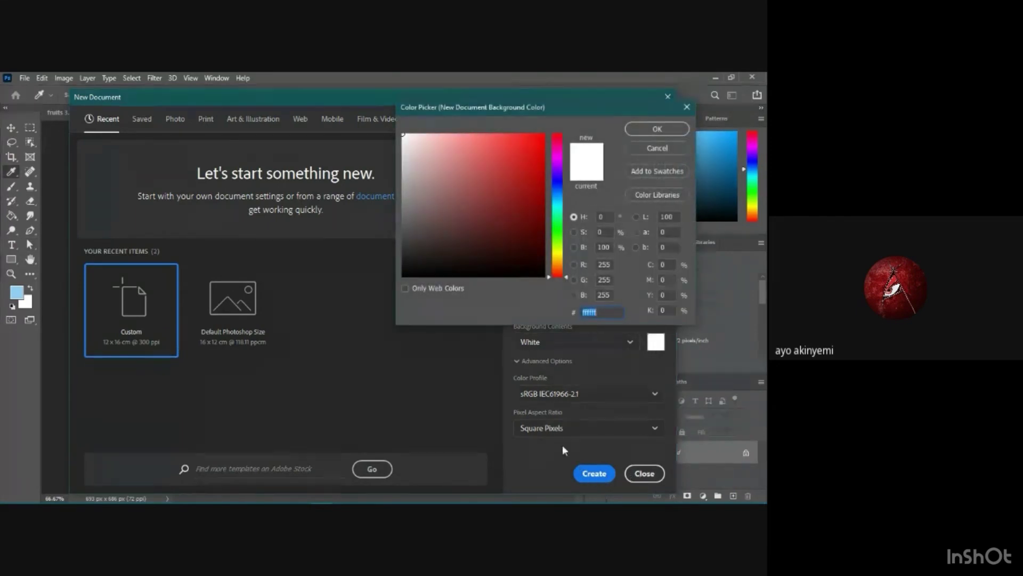
{"action": "left_click", "coordinate": [409, 182]}
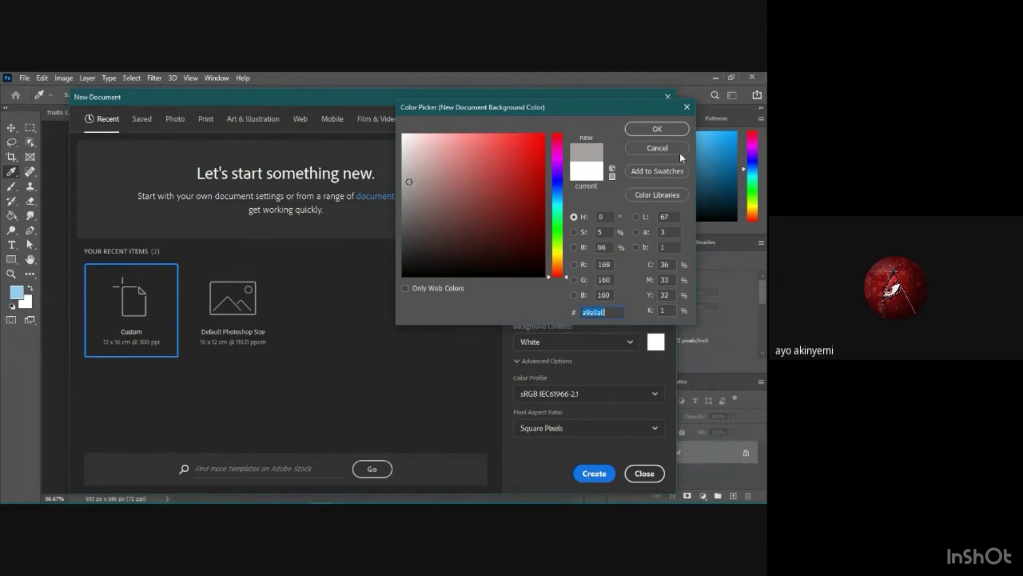
{"action": "left_click", "coordinate": [672, 131]}
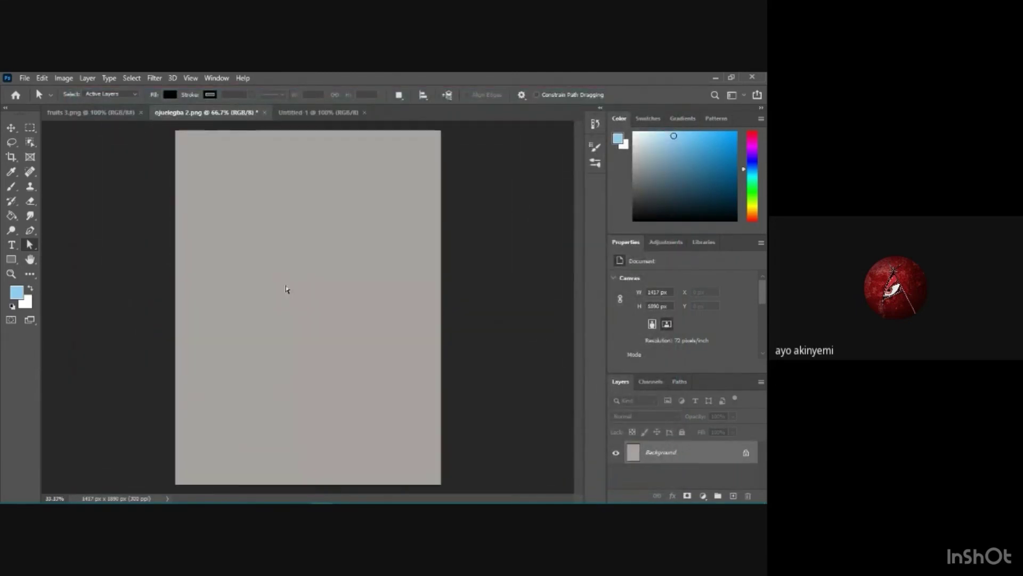
{"action": "left_click", "coordinate": [212, 114]}
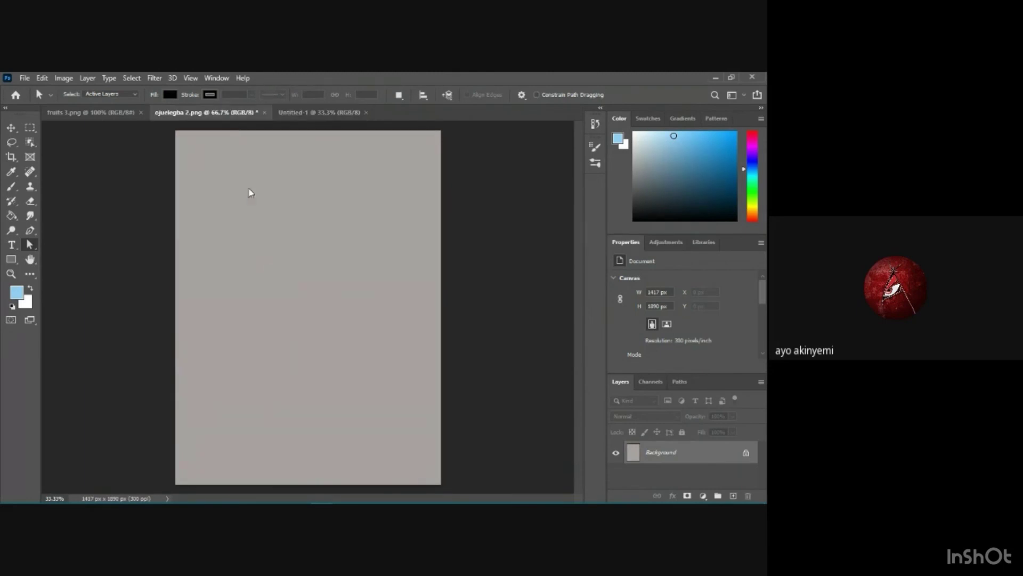
{"action": "right_click", "coordinate": [260, 224]}
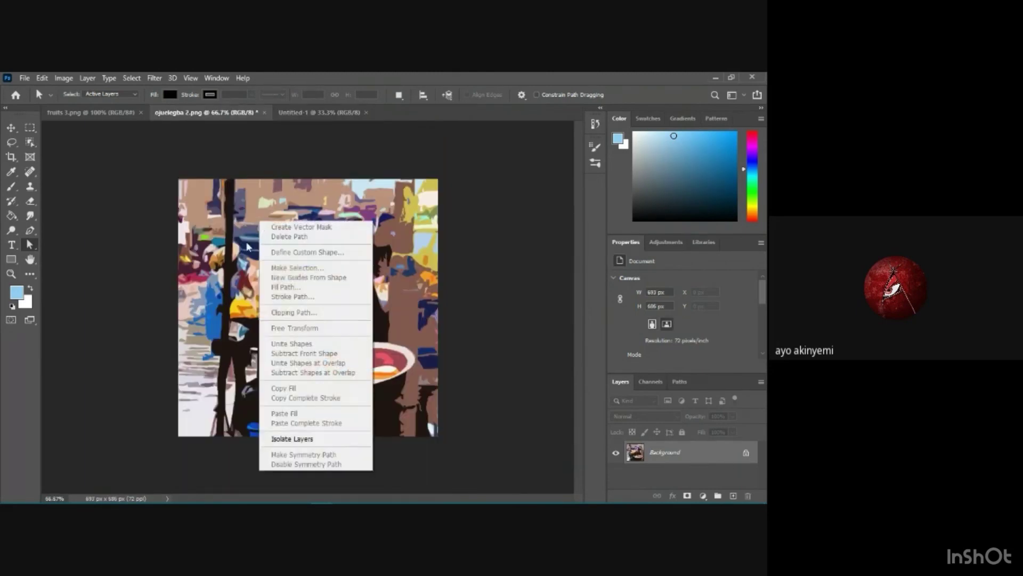
{"action": "left_click", "coordinate": [249, 247]}
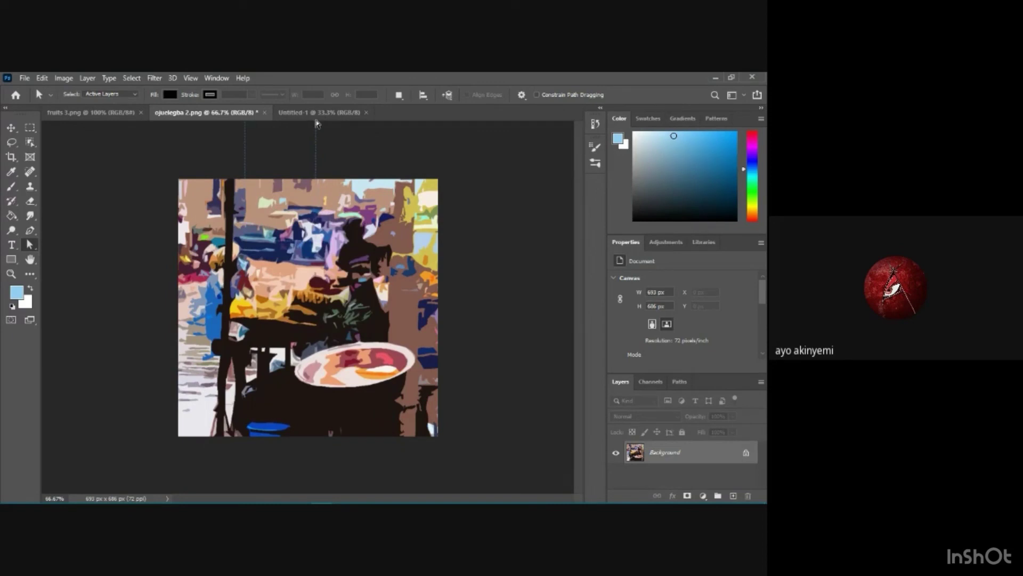
{"action": "right_click", "coordinate": [30, 244]}
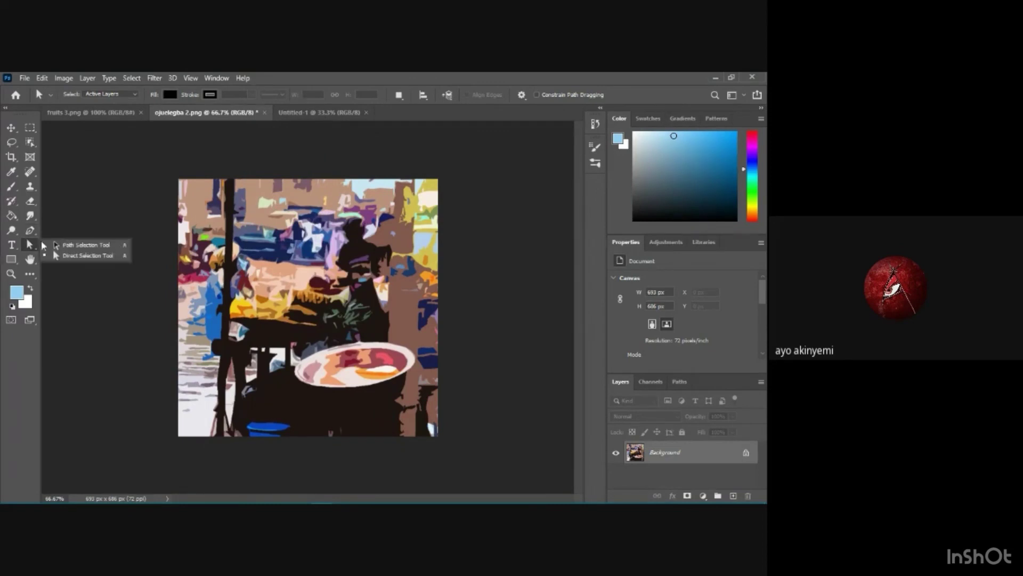
{"action": "left_click", "coordinate": [59, 249]}
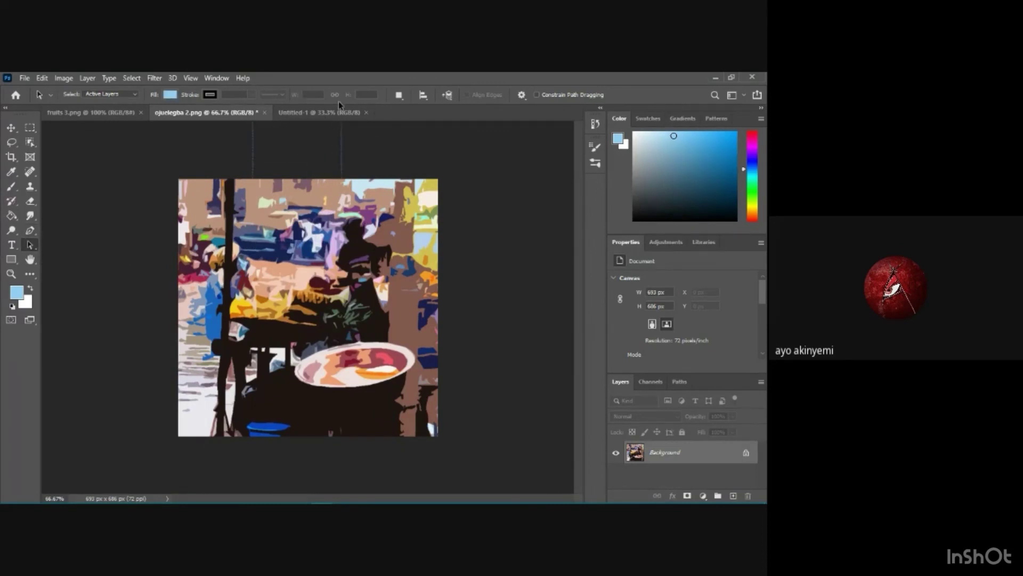
Alternate between Untitled-1 and ojuelegba 2.png, trying the whole-path selection tool, ending on ojuelegba 2.png
{"action": "left_click", "coordinate": [319, 112]}
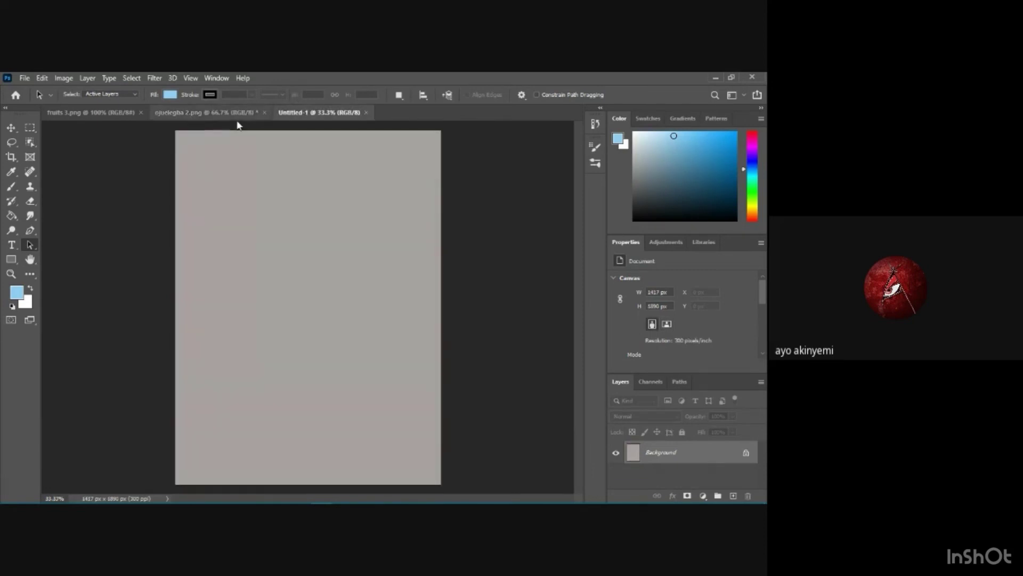
{"action": "left_click", "coordinate": [219, 111]}
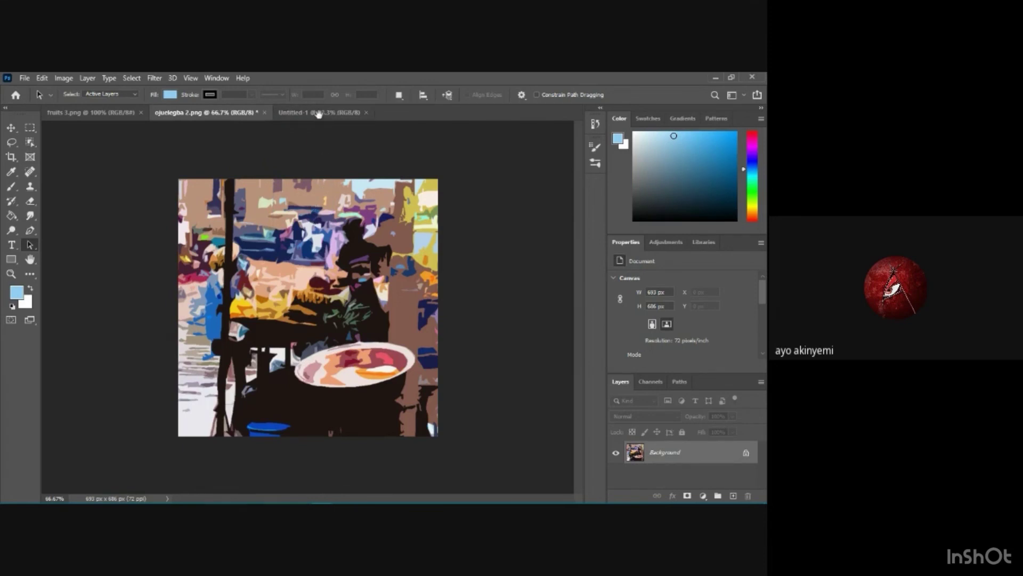
{"action": "right_click", "coordinate": [32, 240]}
{"action": "left_click", "coordinate": [53, 248]}
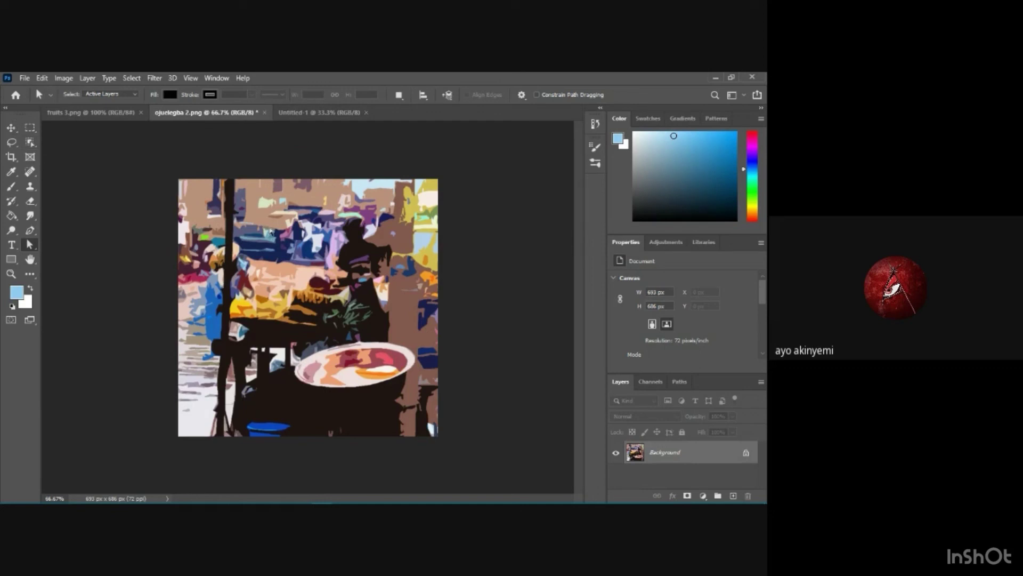
{"action": "left_click", "coordinate": [315, 113]}
{"action": "left_click", "coordinate": [228, 114]}
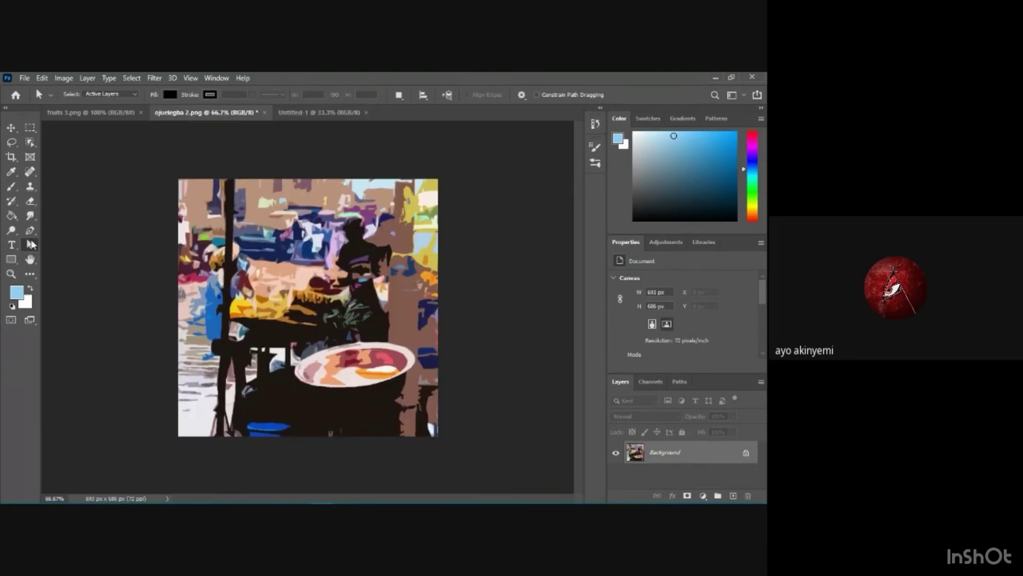
{"action": "right_click", "coordinate": [31, 244]}
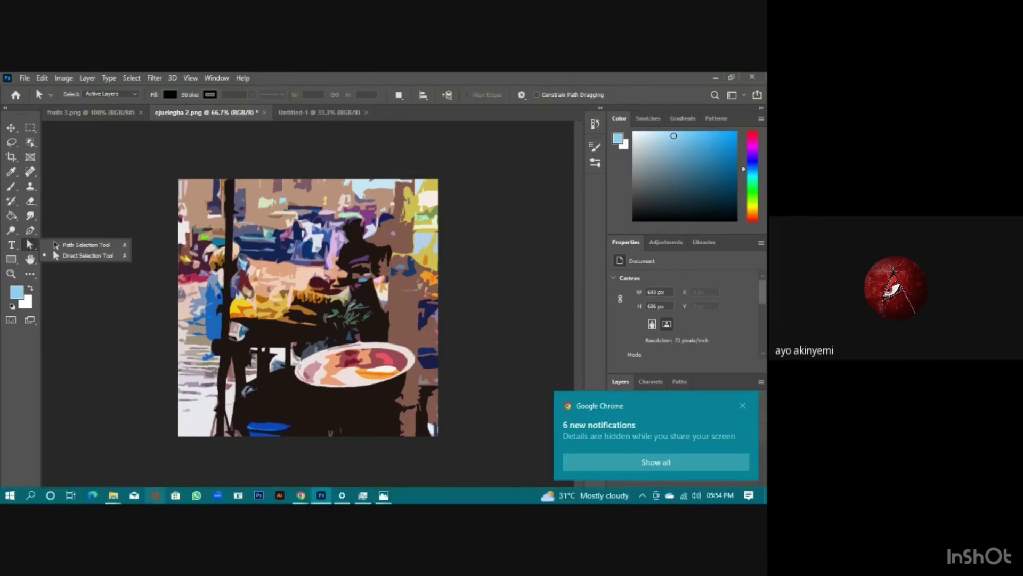
{"action": "left_click", "coordinate": [96, 246]}
{"action": "left_click_drag", "start_coordinate": [284, 156], "coordinate": [307, 217]}
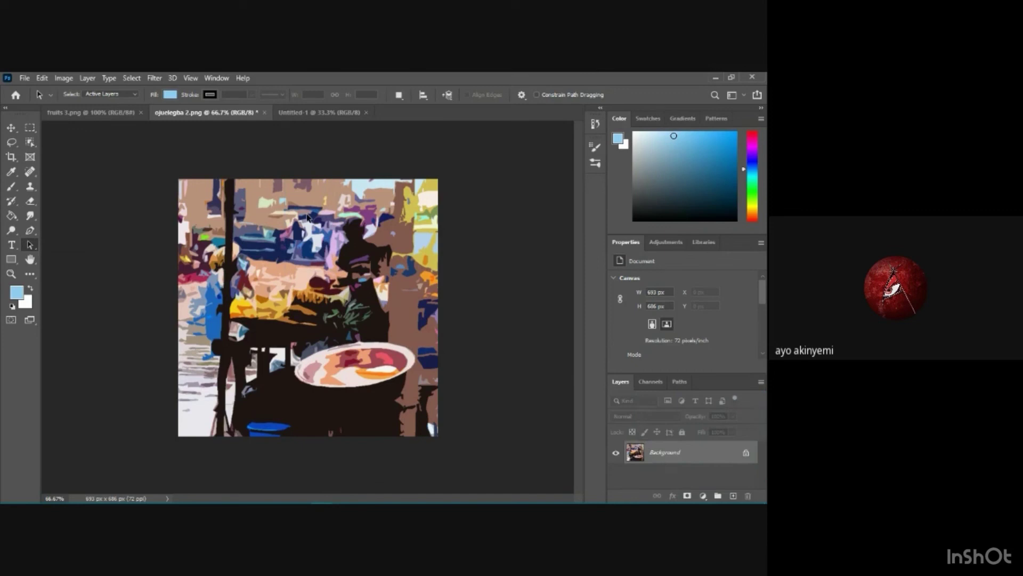
{"action": "left_click", "coordinate": [323, 113]}
{"action": "left_click", "coordinate": [237, 114]}
Save a copy to this computer as the PNG 'ojuelegba 3', accepting the PNG options
{"action": "key", "text": "ctrl+shift+s"}
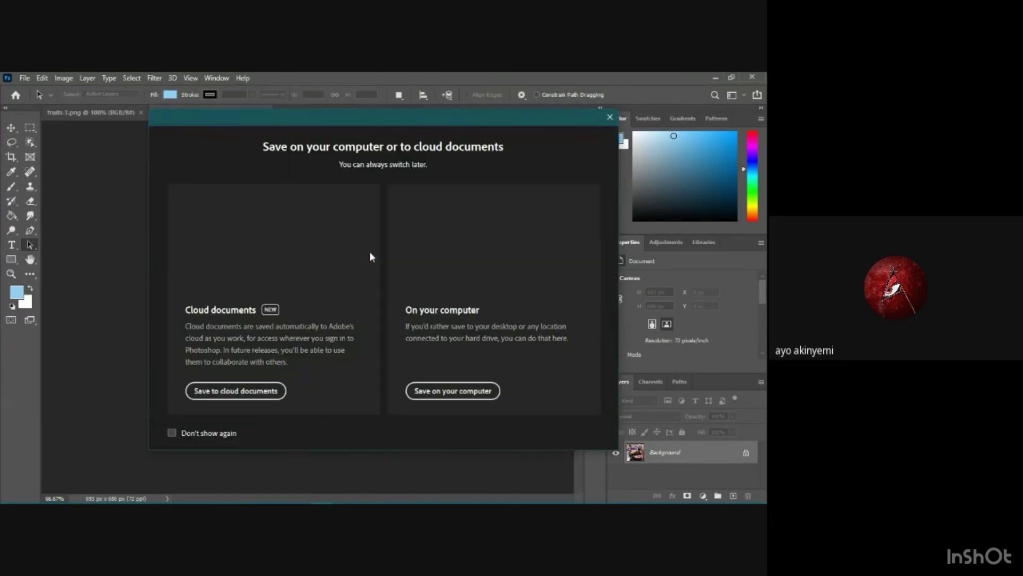
{"action": "left_click", "coordinate": [451, 391]}
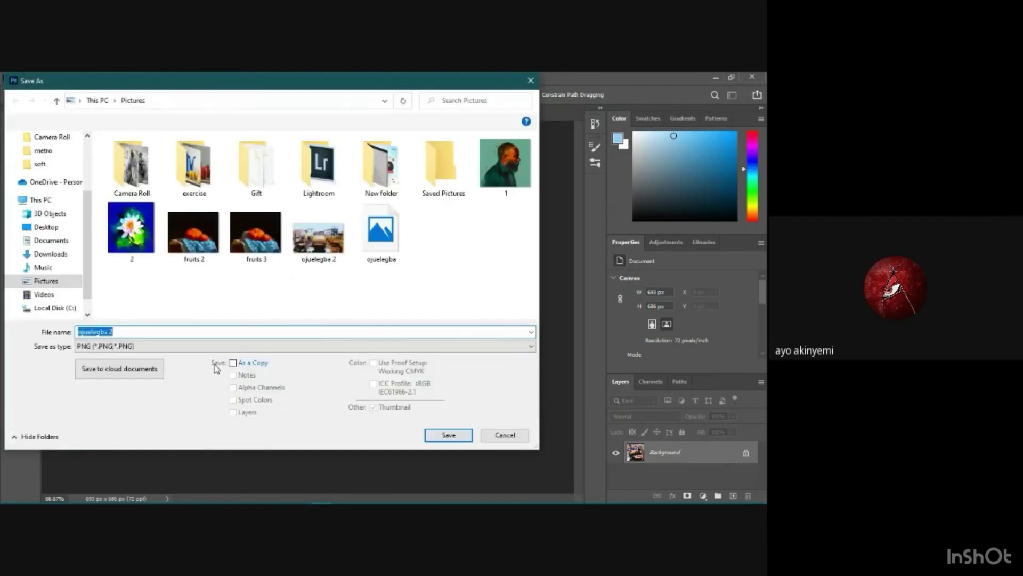
{"action": "left_click", "coordinate": [216, 335]}
{"action": "key", "text": "BackSpace"}
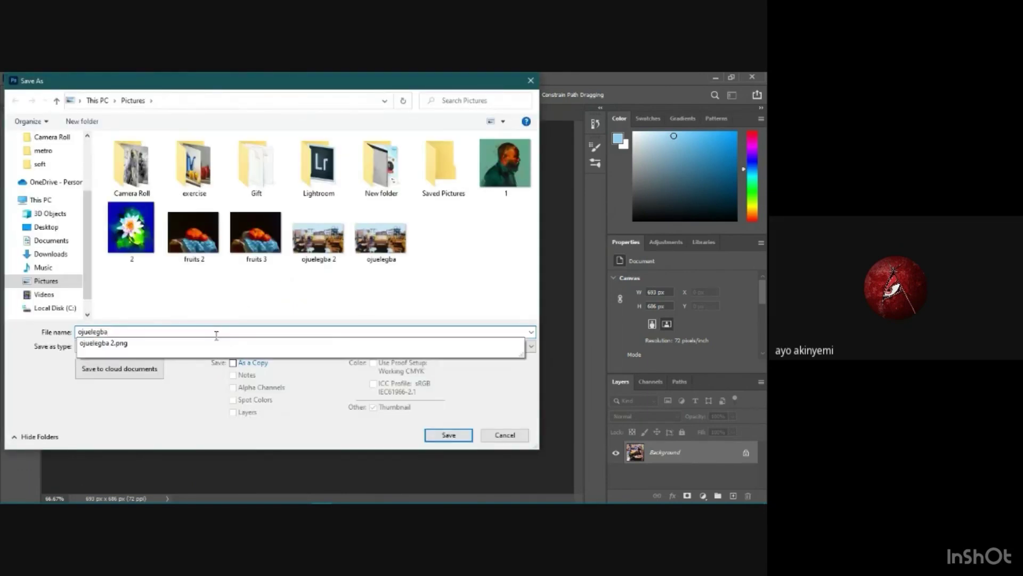
{"action": "type", "text": "3"}
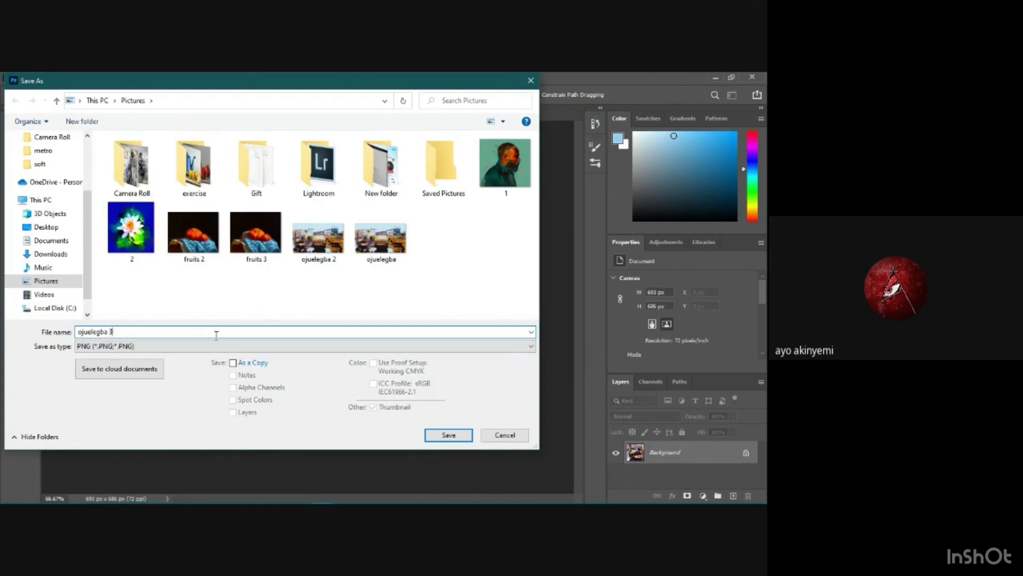
{"action": "key", "text": "Return"}
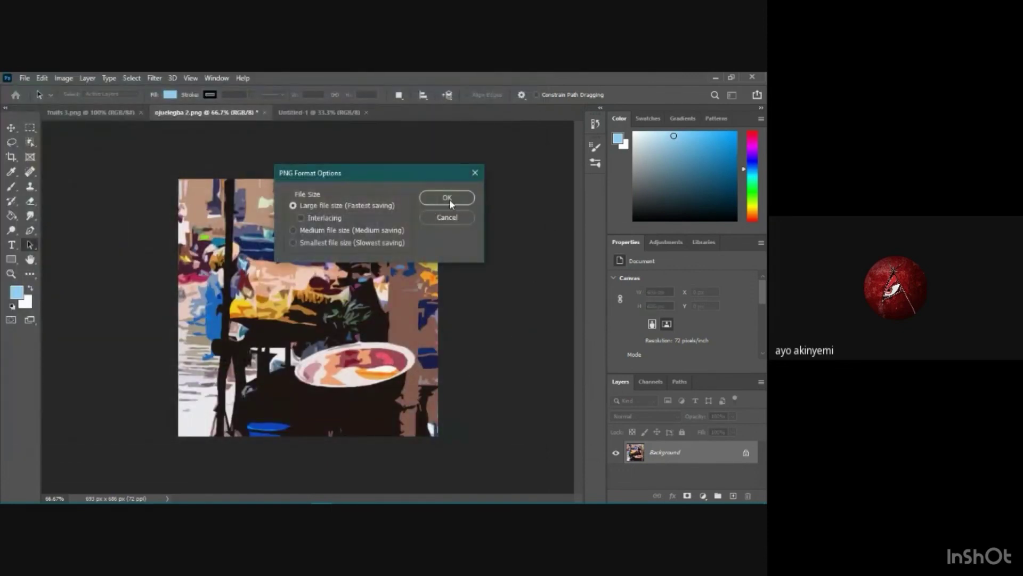
{"action": "left_click", "coordinate": [449, 200]}
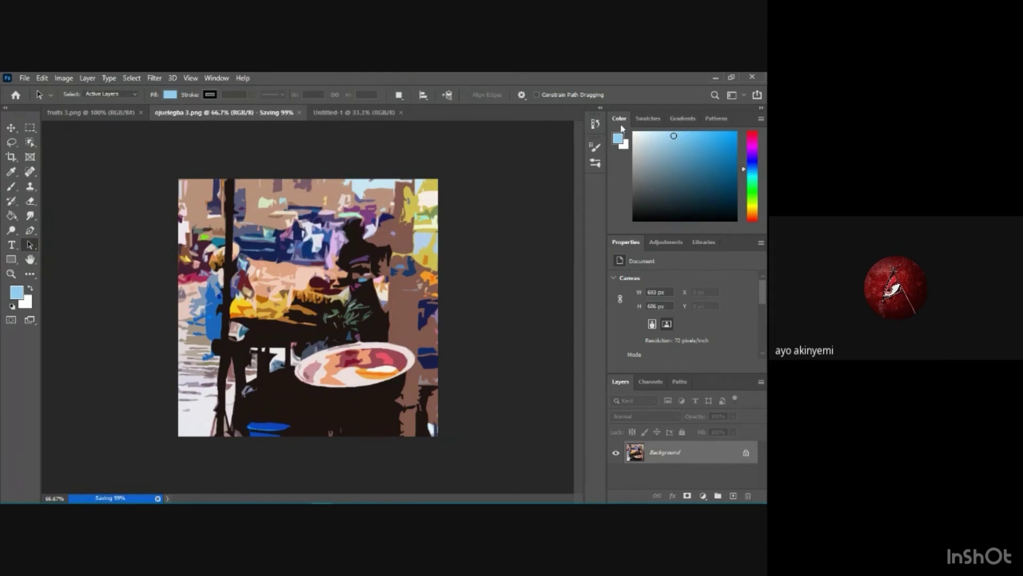
Open the saved ojuelegba 3 image from File Explorer's Pictures folder, then close Explorer
{"action": "left_click", "coordinate": [714, 78]}
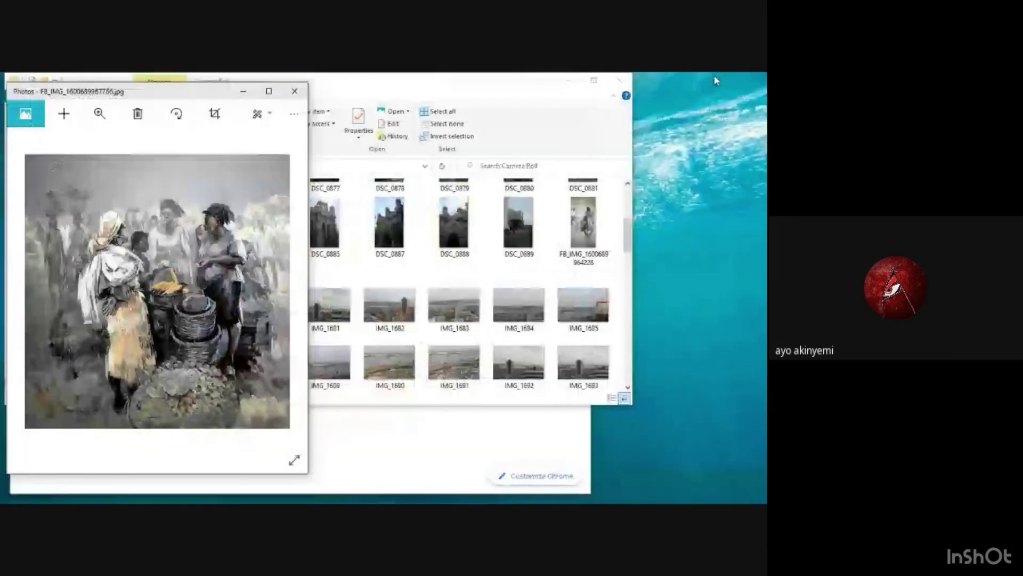
{"action": "left_click", "coordinate": [373, 431]}
{"action": "left_click", "coordinate": [601, 169]}
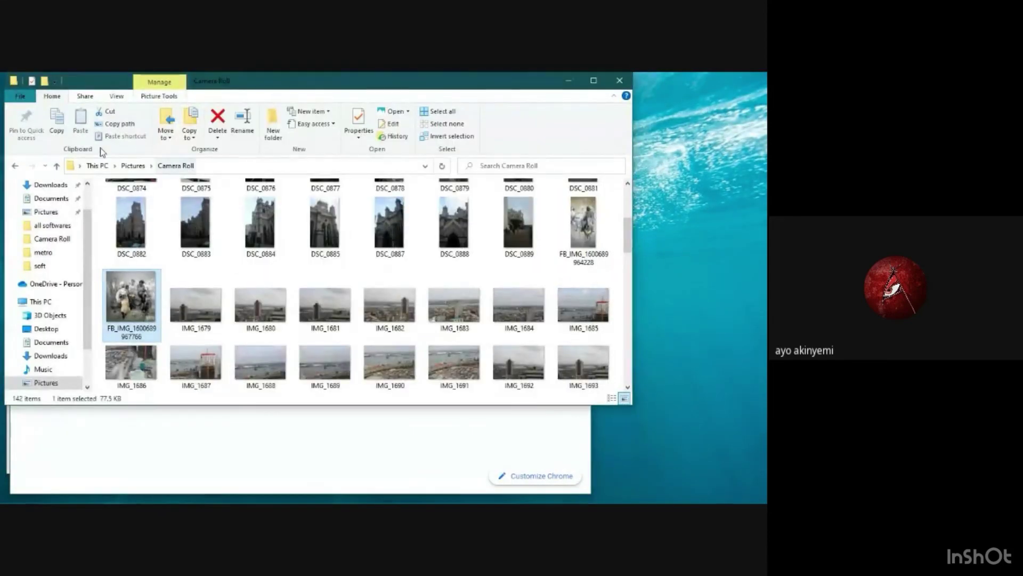
{"action": "left_click", "coordinate": [13, 166]}
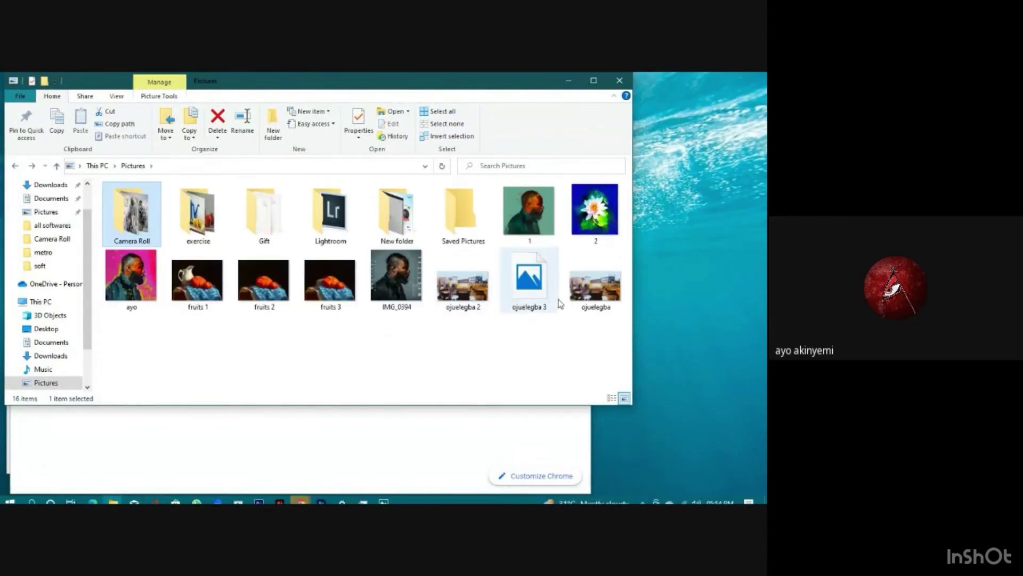
{"action": "double_click", "coordinate": [543, 290]}
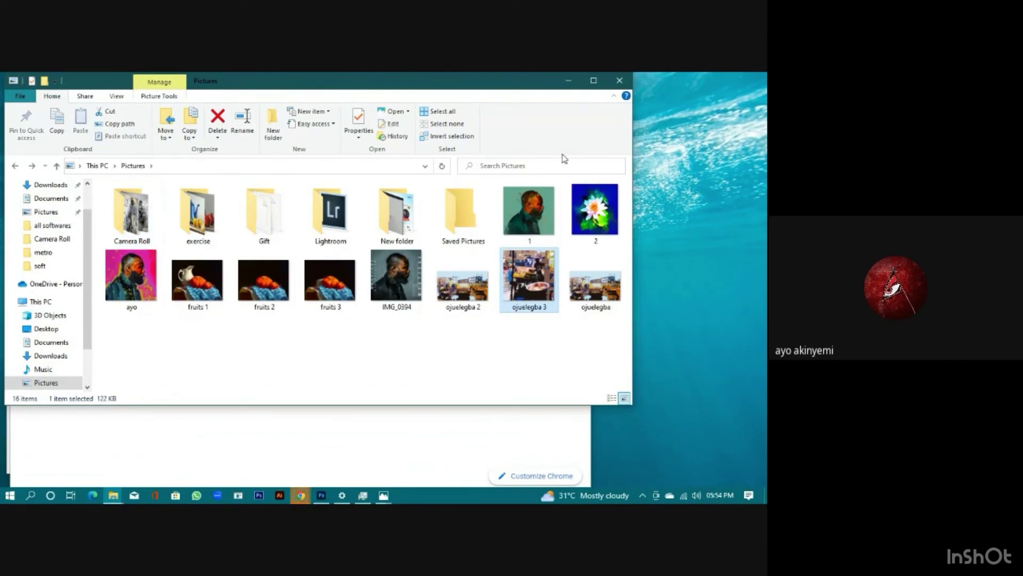
{"action": "left_click", "coordinate": [571, 80]}
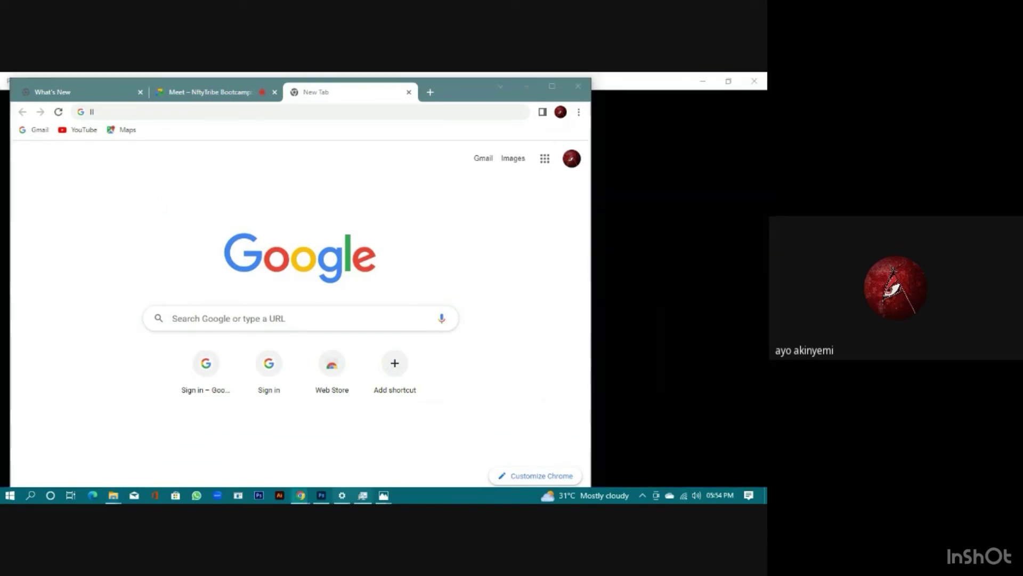
{"action": "mouse_move", "coordinate": [392, 499]}
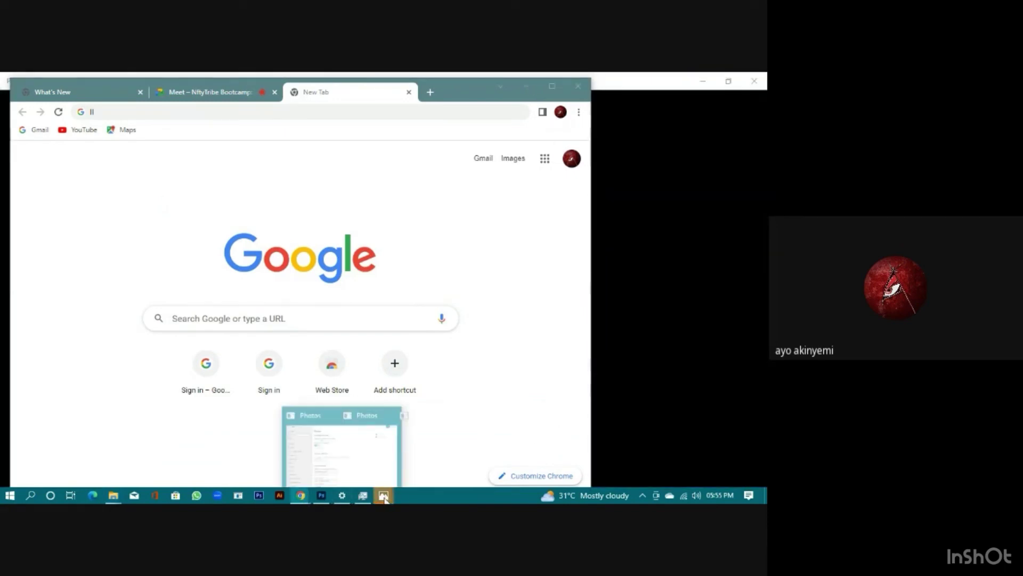
Restore the ojuelegba 3.png viewer to a smaller window and place it on the right
{"action": "left_click", "coordinate": [722, 315]}
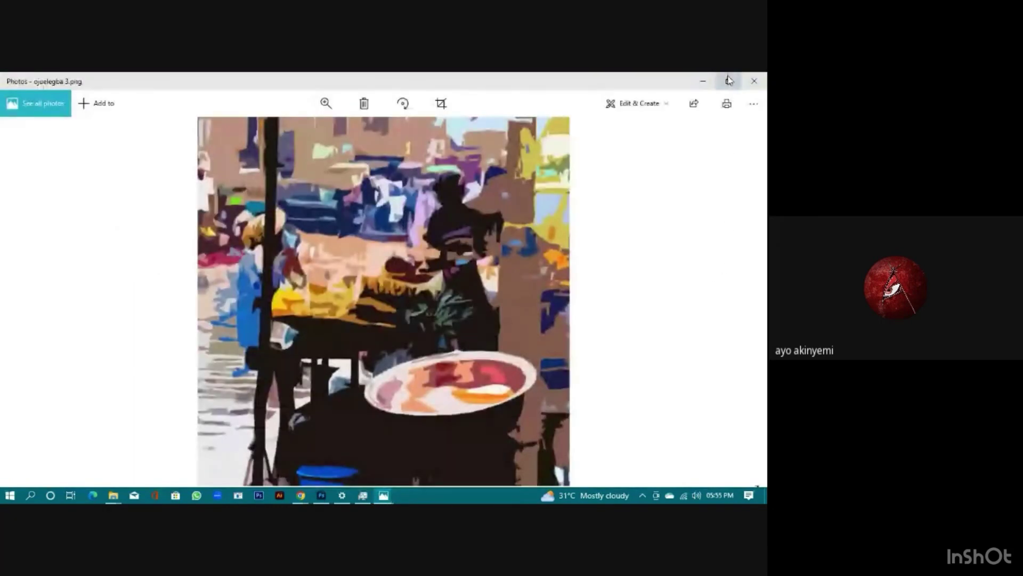
{"action": "left_click", "coordinate": [730, 80]}
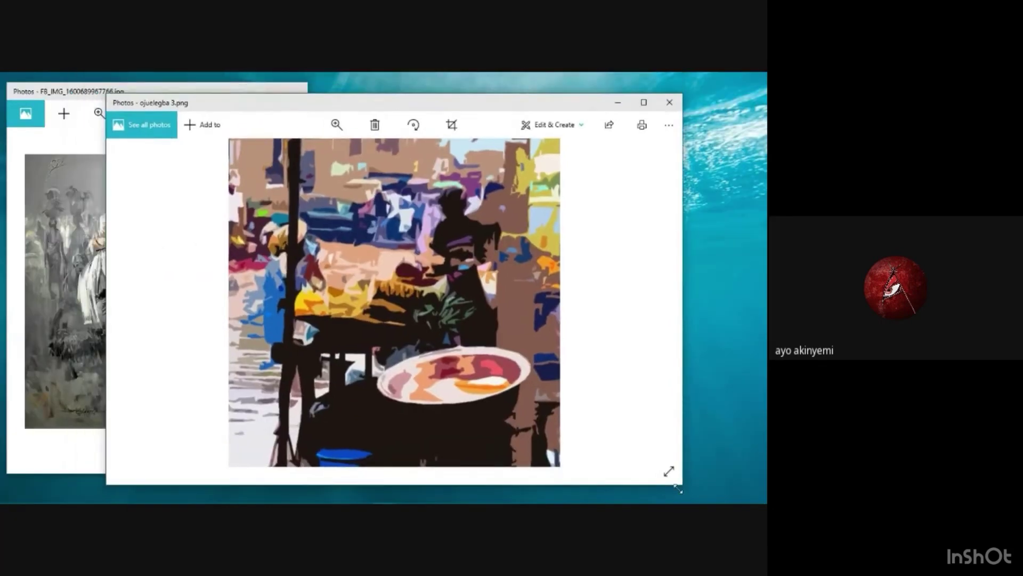
{"action": "left_click_drag", "start_coordinate": [679, 489], "coordinate": [432, 382]}
{"action": "left_click_drag", "start_coordinate": [277, 103], "coordinate": [553, 130]}
{"action": "left_click_drag", "start_coordinate": [540, 412], "coordinate": [554, 431]}
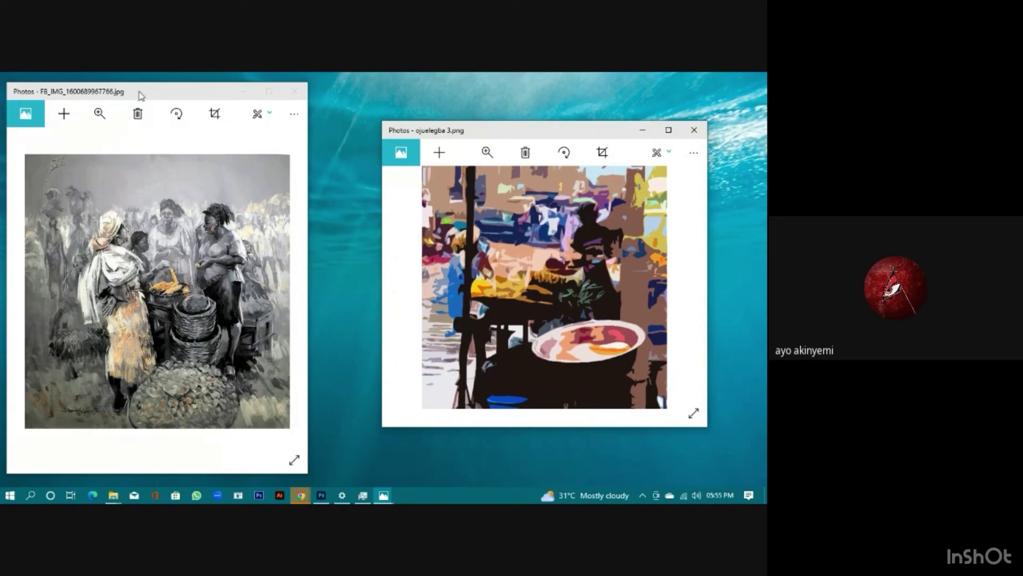
Resize the painting and ojuelegba 3.png windows to matching side-by-side sizes
{"action": "left_click_drag", "start_coordinate": [142, 83], "coordinate": [205, 116]}
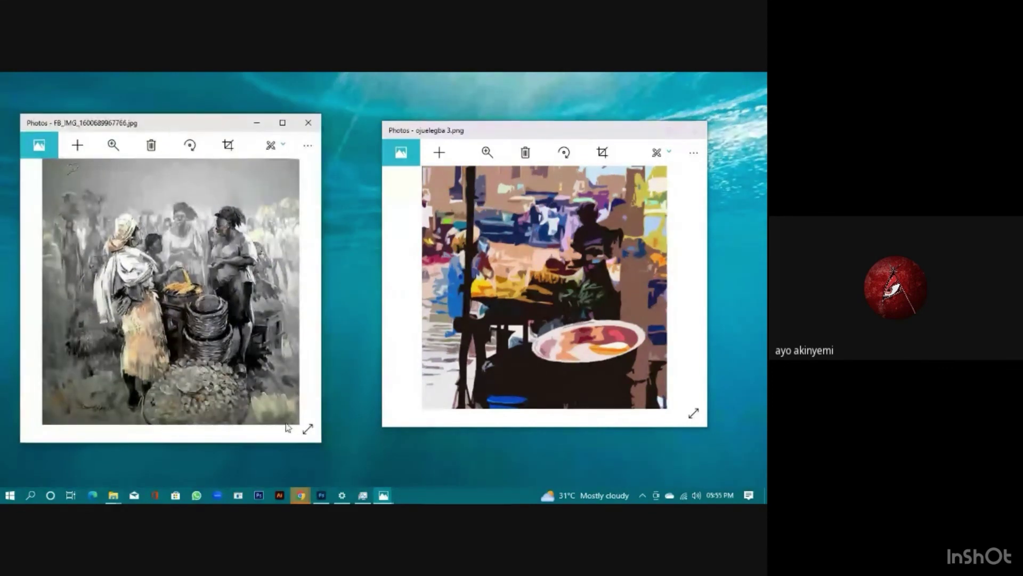
{"action": "left_click_drag", "start_coordinate": [325, 370], "coordinate": [363, 369]}
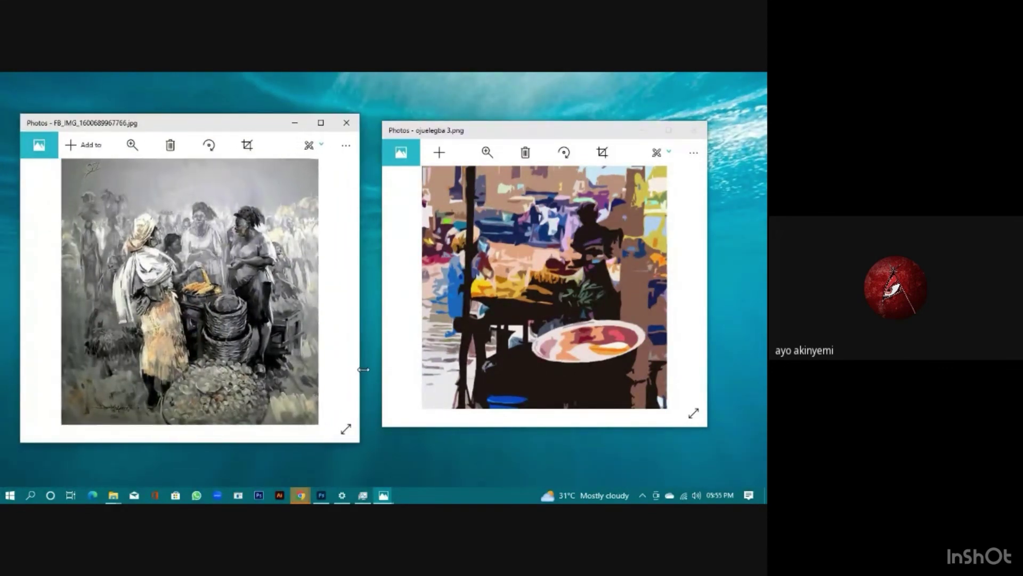
{"action": "left_click", "coordinate": [547, 431]}
{"action": "left_click_drag", "start_coordinate": [545, 427], "coordinate": [546, 442]}
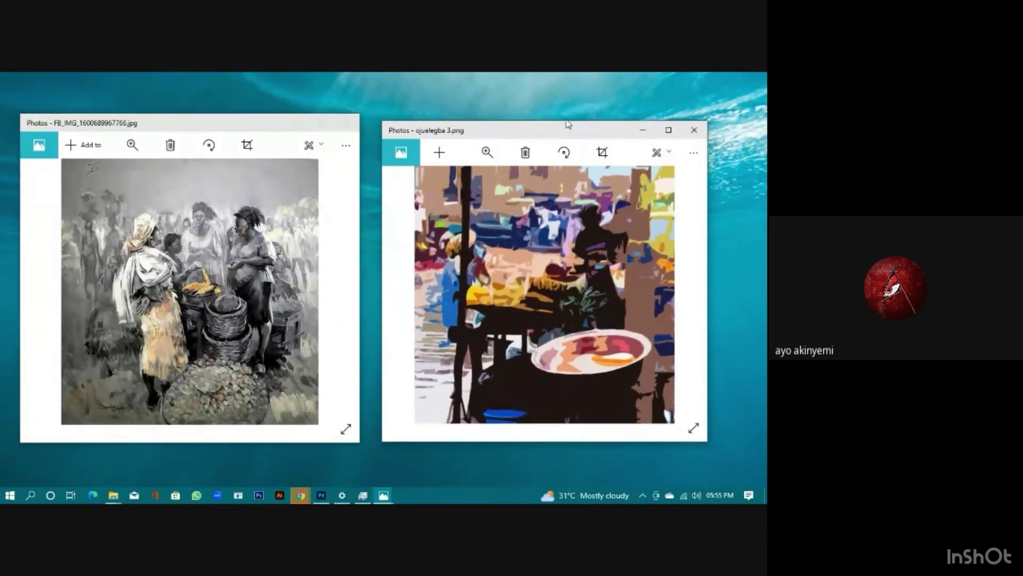
{"action": "left_click_drag", "start_coordinate": [568, 122], "coordinate": [569, 115]}
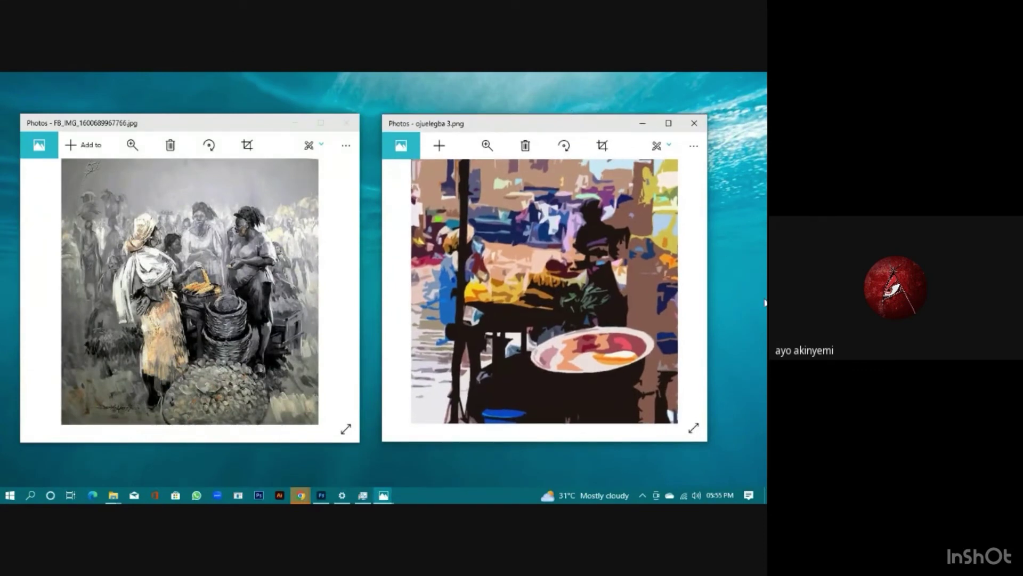
{"action": "left_click", "coordinate": [743, 313]}
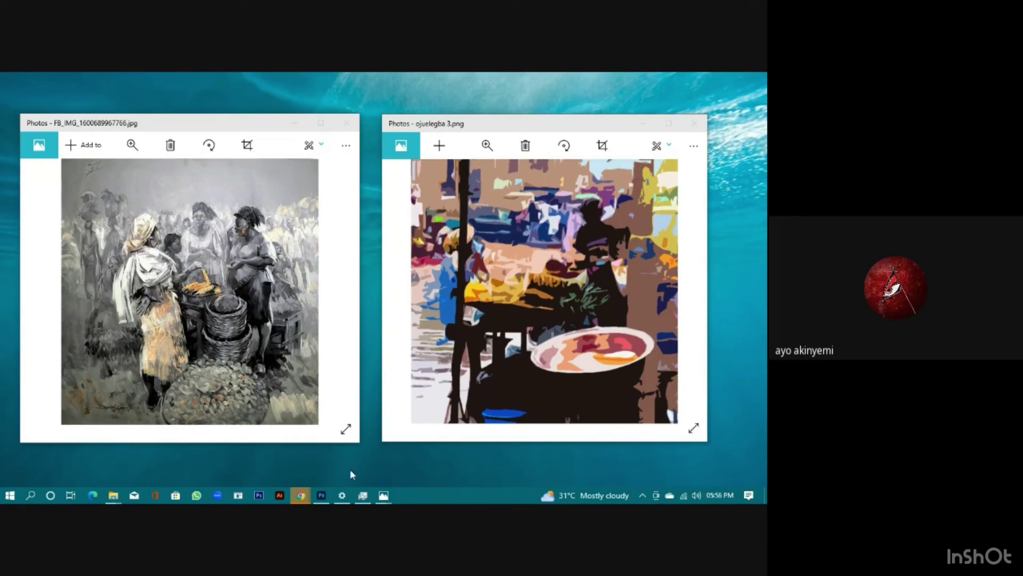
Compare the FB_IMG market painting with the posterized ojuelegba 3.png stall close-up
{"action": "mouse_move", "coordinate": [304, 500]}
{"action": "mouse_move", "coordinate": [294, 498]}
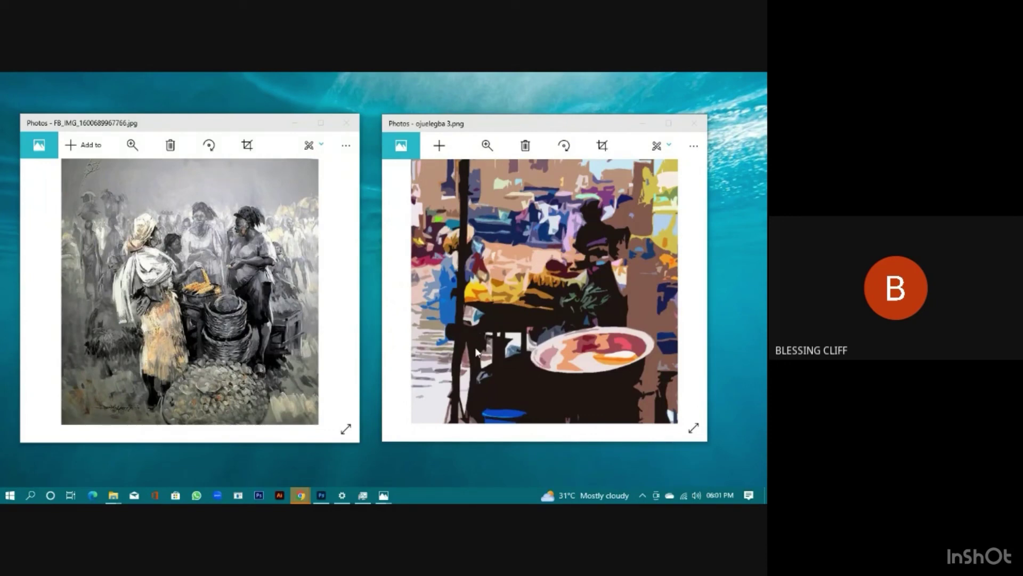
Bring Chrome forward, check the Meet call tab, and return to the new tab
{"action": "mouse_move", "coordinate": [385, 497]}
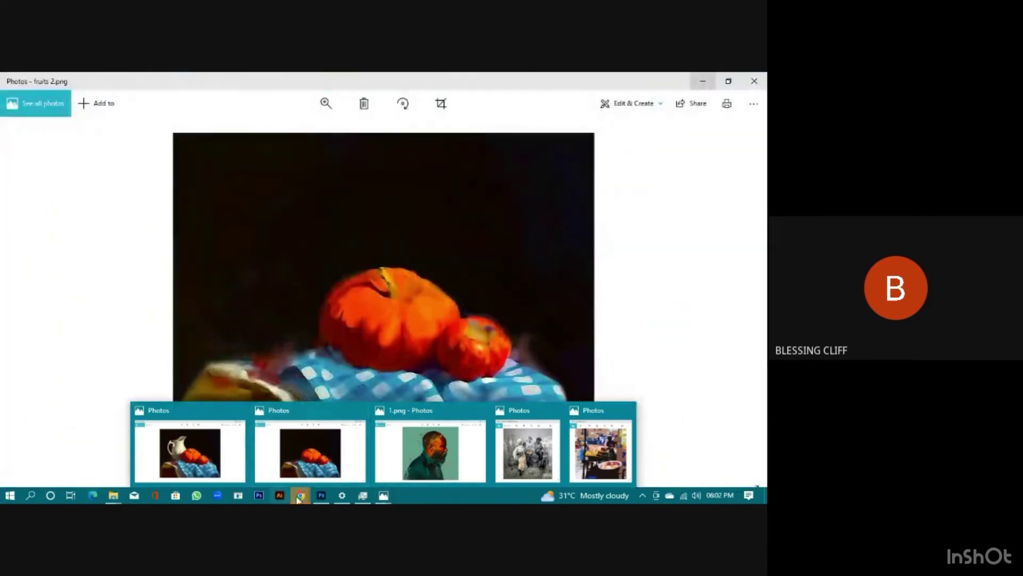
{"action": "mouse_move", "coordinate": [302, 496]}
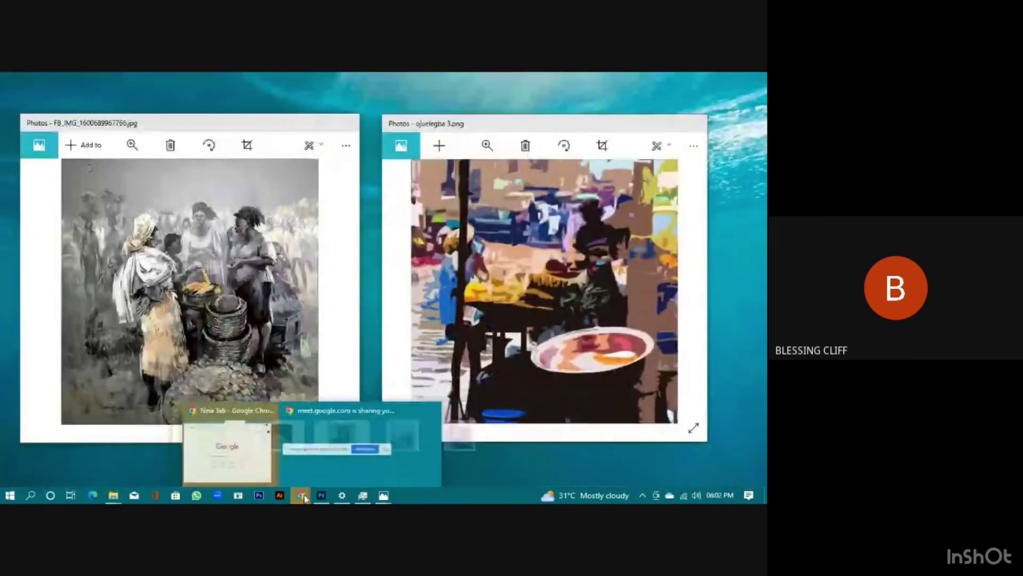
{"action": "left_click", "coordinate": [267, 469]}
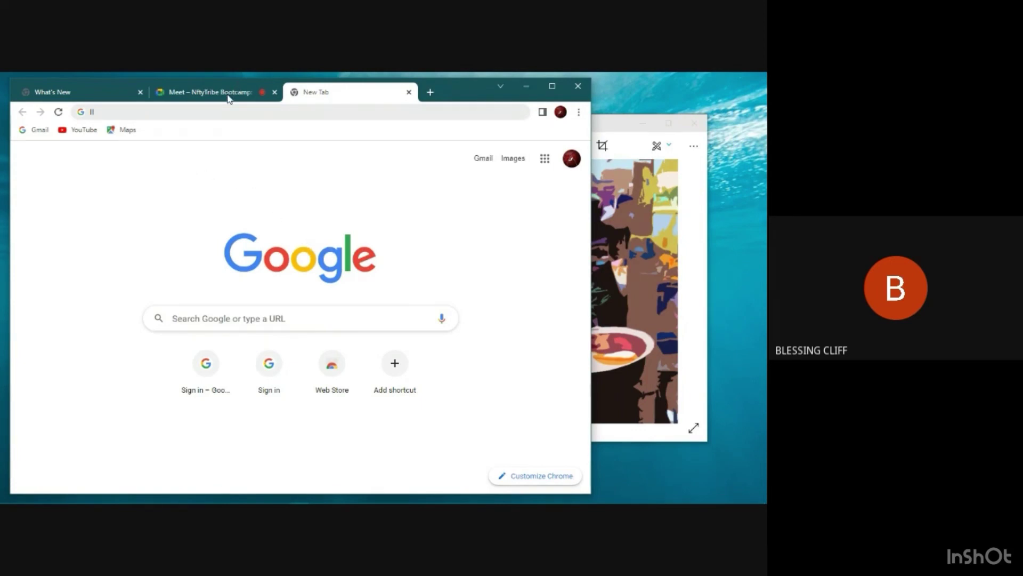
{"action": "left_click", "coordinate": [228, 97]}
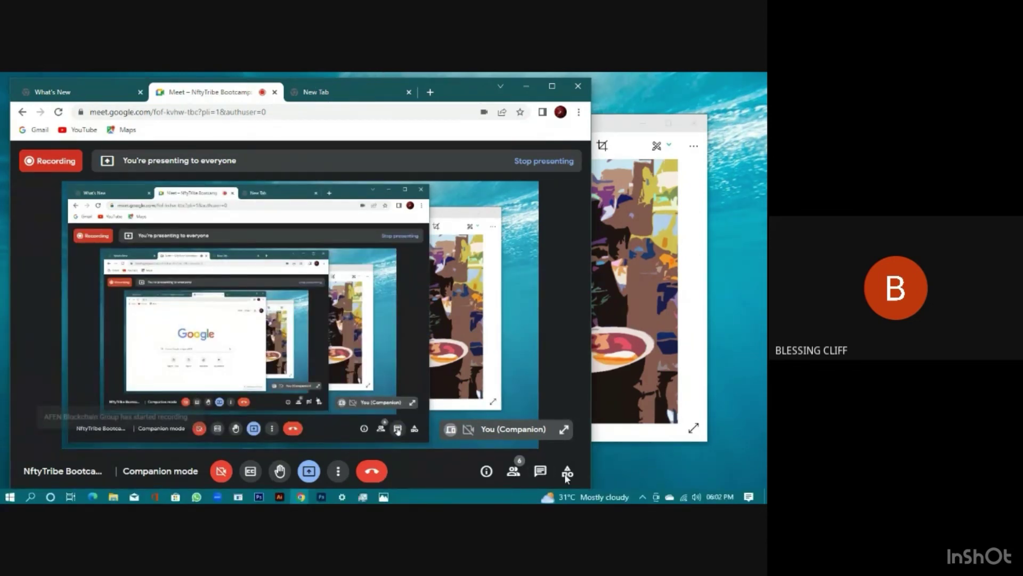
{"action": "key", "text": "ctrl+Tab"}
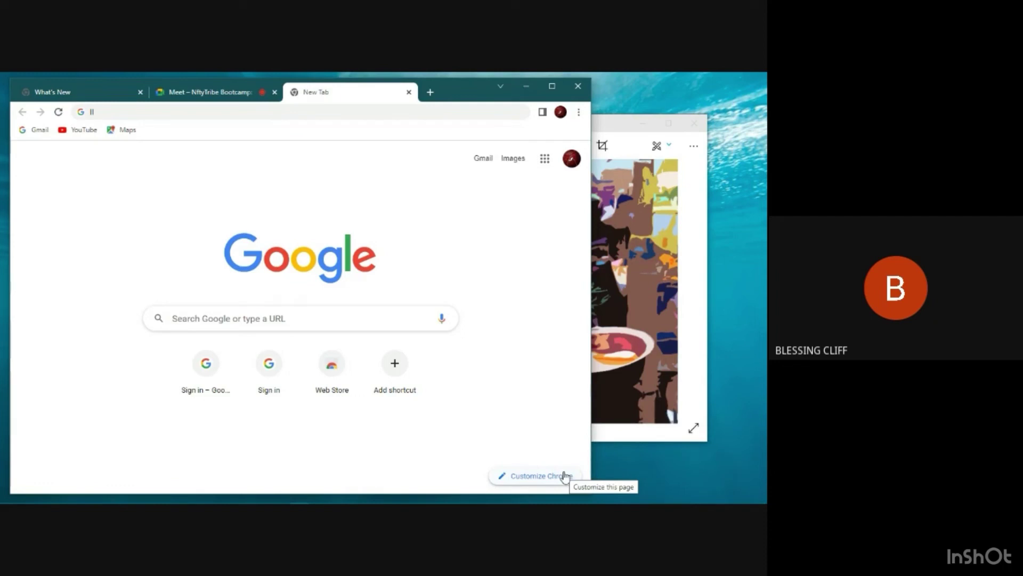
Stop sharing the screen in the Meet call
{"action": "mouse_move", "coordinate": [320, 499]}
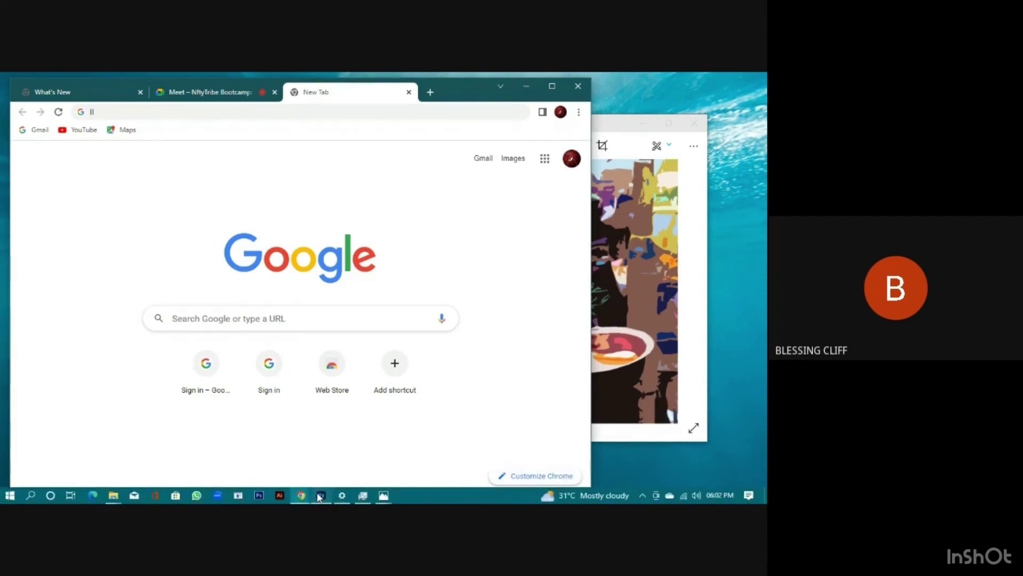
{"action": "left_click", "coordinate": [327, 461]}
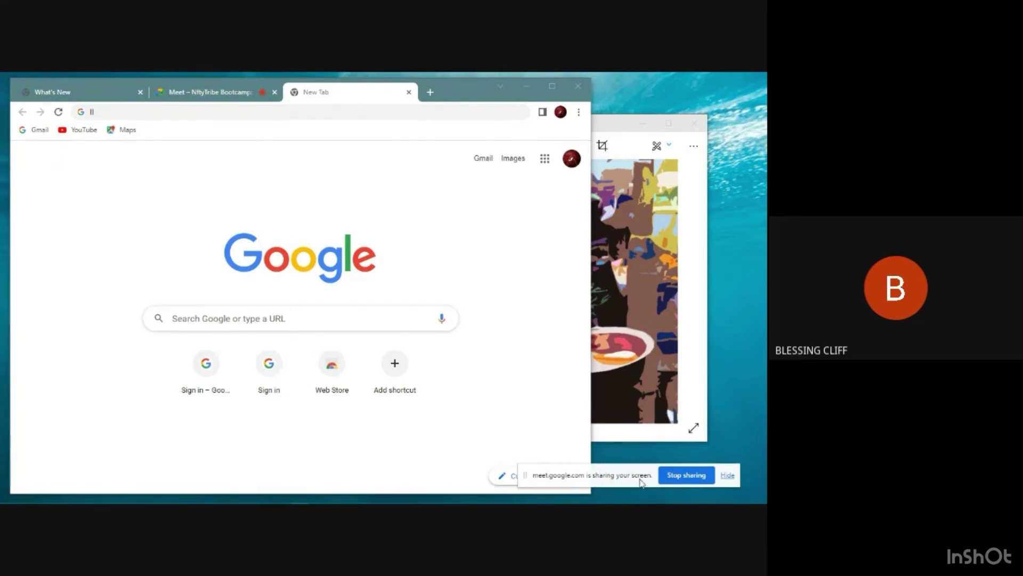
{"action": "left_click", "coordinate": [682, 479]}
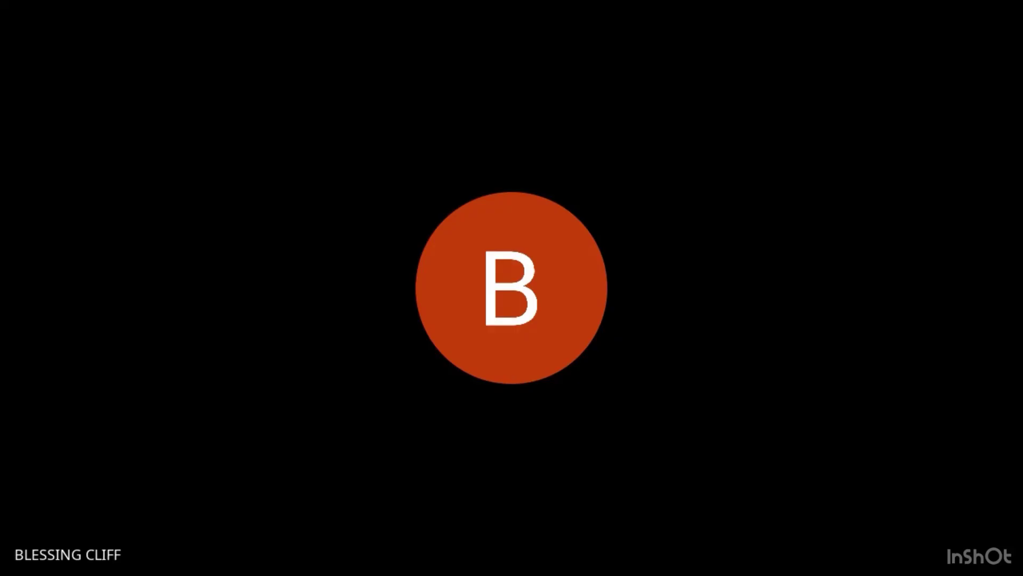